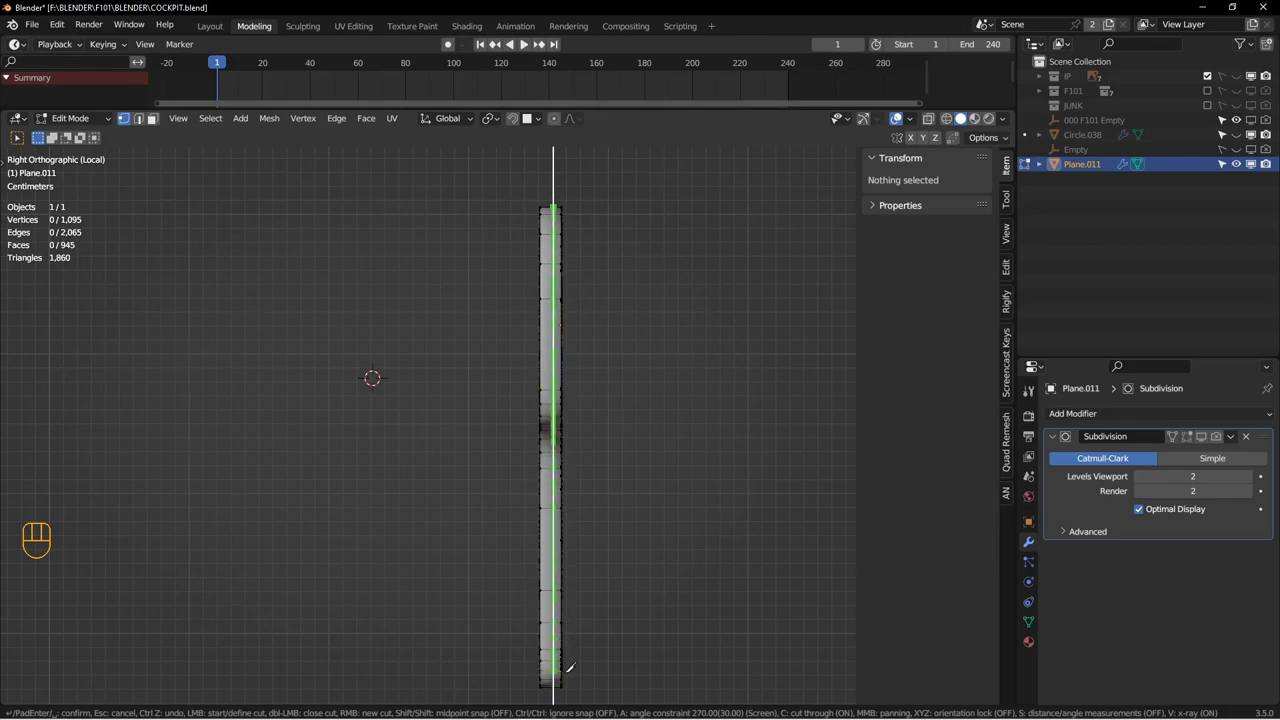
Step: Finish the knife cut down the panel's full height in side view, splitting its thickness lengthwise
{"action": "left_click", "coordinate": [566, 689]}
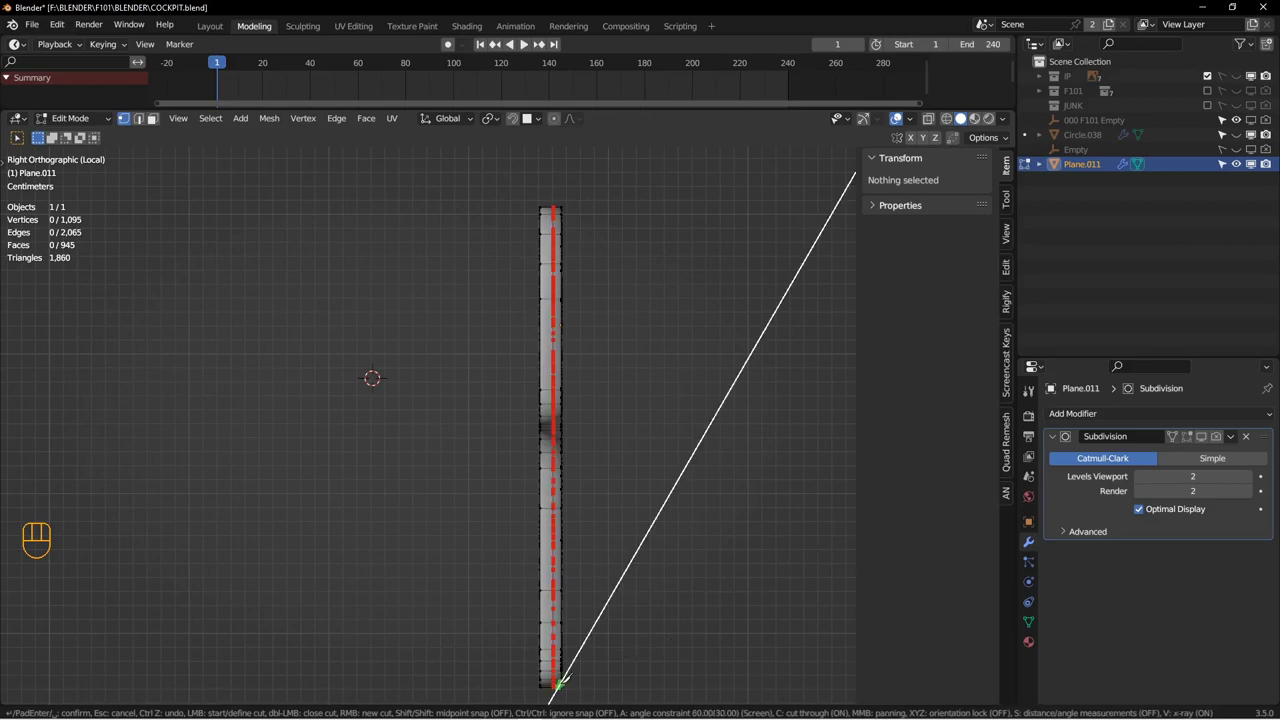
{"action": "key", "text": "Return"}
{"action": "middle_click_drag", "start_coordinate": [606, 358], "coordinate": [530, 483]}
{"action": "scroll", "coordinate": [509, 394], "scroll_direction": "down", "scroll_amount": 3}
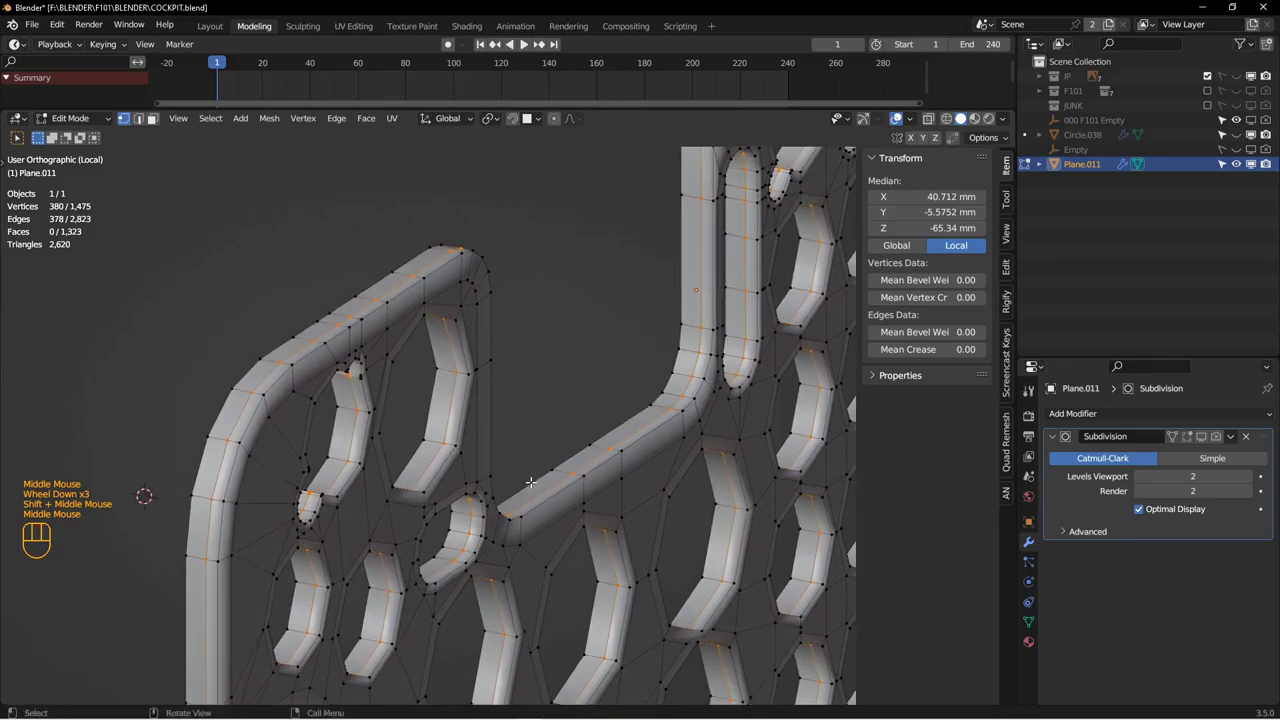
{"action": "middle_click_drag", "start_coordinate": [815, 426], "coordinate": [657, 354], "text": "shift"}
{"action": "middle_click_drag", "start_coordinate": [657, 354], "coordinate": [499, 448], "text": "alt"}
Step: Return to Object Mode and enable the panel's Subdivision modifier for the viewport, Edit Mode and render, then clear the selection
{"action": "key", "text": "Tab"}
{"action": "key", "text": "alt+a"}
{"action": "left_click", "coordinate": [479, 442]}
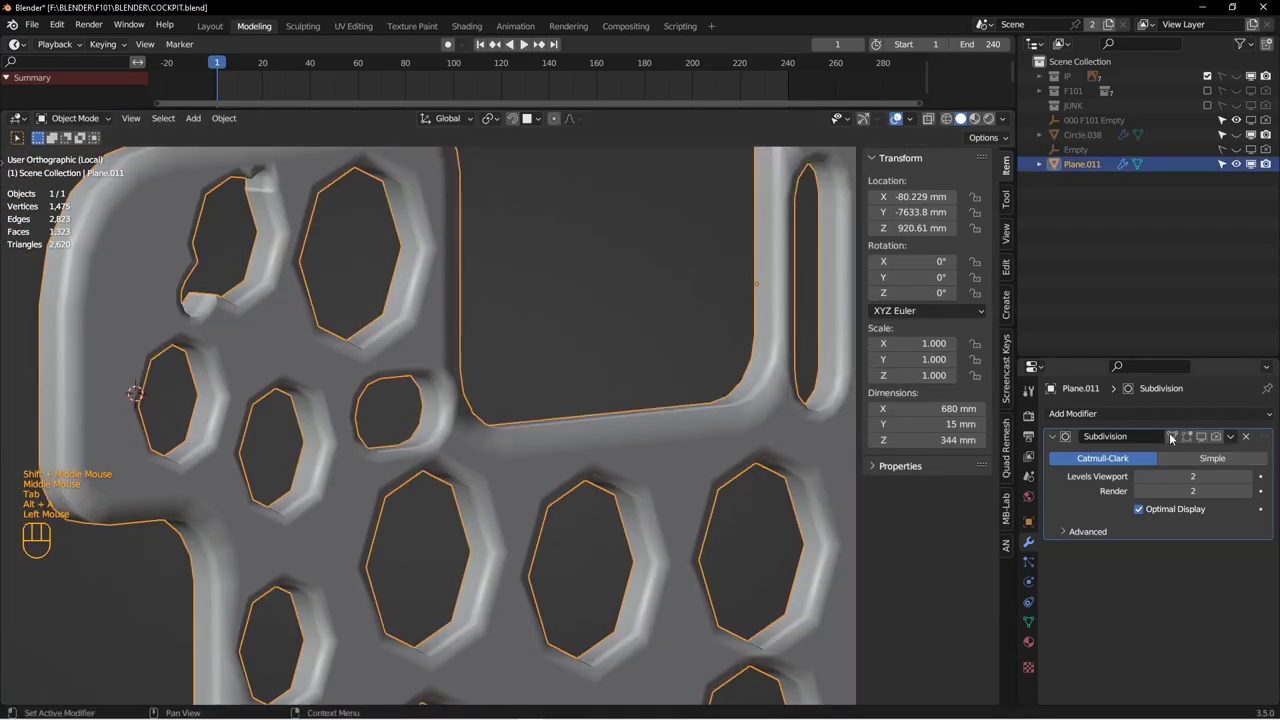
{"action": "left_click", "coordinate": [1190, 437]}
{"action": "key", "text": "alt+a"}
{"action": "scroll", "coordinate": [692, 430], "scroll_direction": "up", "scroll_amount": 2}
{"action": "mouse_move", "coordinate": [692, 430]}
{"action": "middle_mouse_down", "text": "alt"}
{"action": "mouse_move", "coordinate": [627, 416]}
{"action": "mouse_move", "coordinate": [534, 482]}
{"action": "mouse_move", "coordinate": [524, 452]}
{"action": "mouse_move", "coordinate": [649, 431]}
{"action": "mouse_move", "coordinate": [500, 421]}
{"action": "middle_mouse_up", "text": "alt"}
{"action": "middle_click_drag", "start_coordinate": [500, 421], "coordinate": [450, 440]}
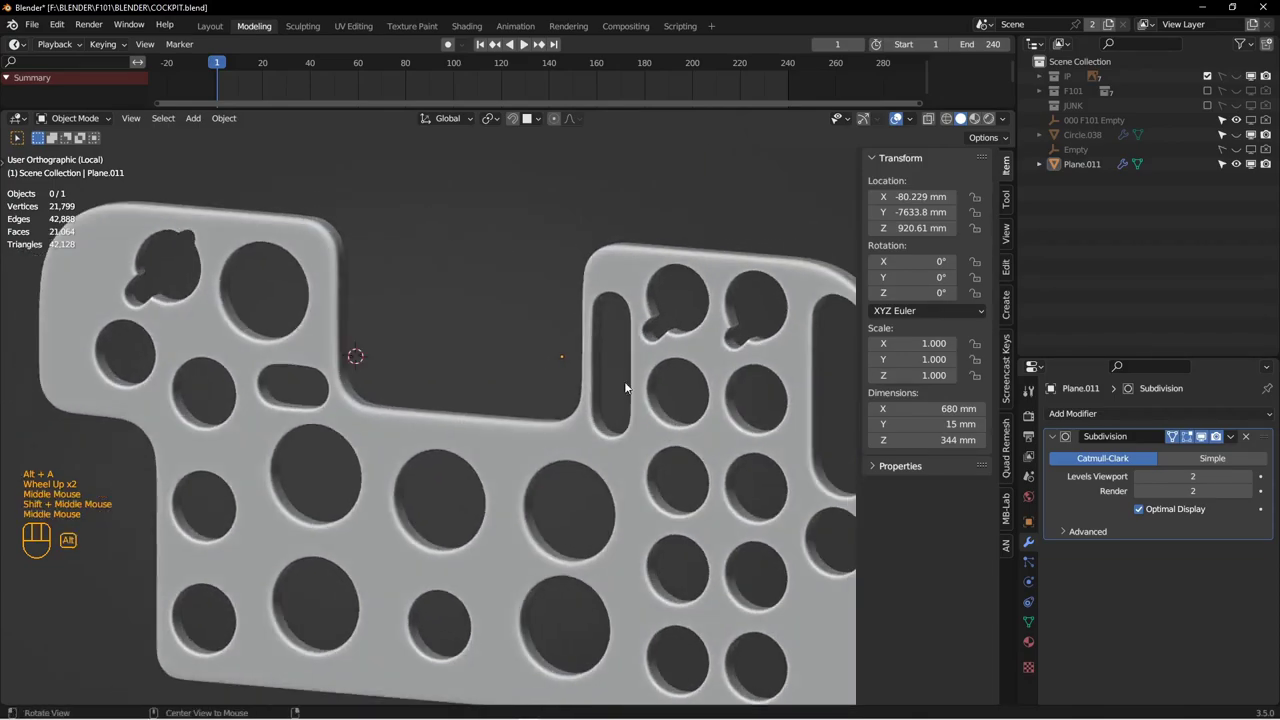
Step: Switch the viewport lighting to MatCap and examine the rounded edges of the panel and its holes
{"action": "left_click", "coordinate": [1002, 119]}
{"action": "left_click", "coordinate": [990, 190]}
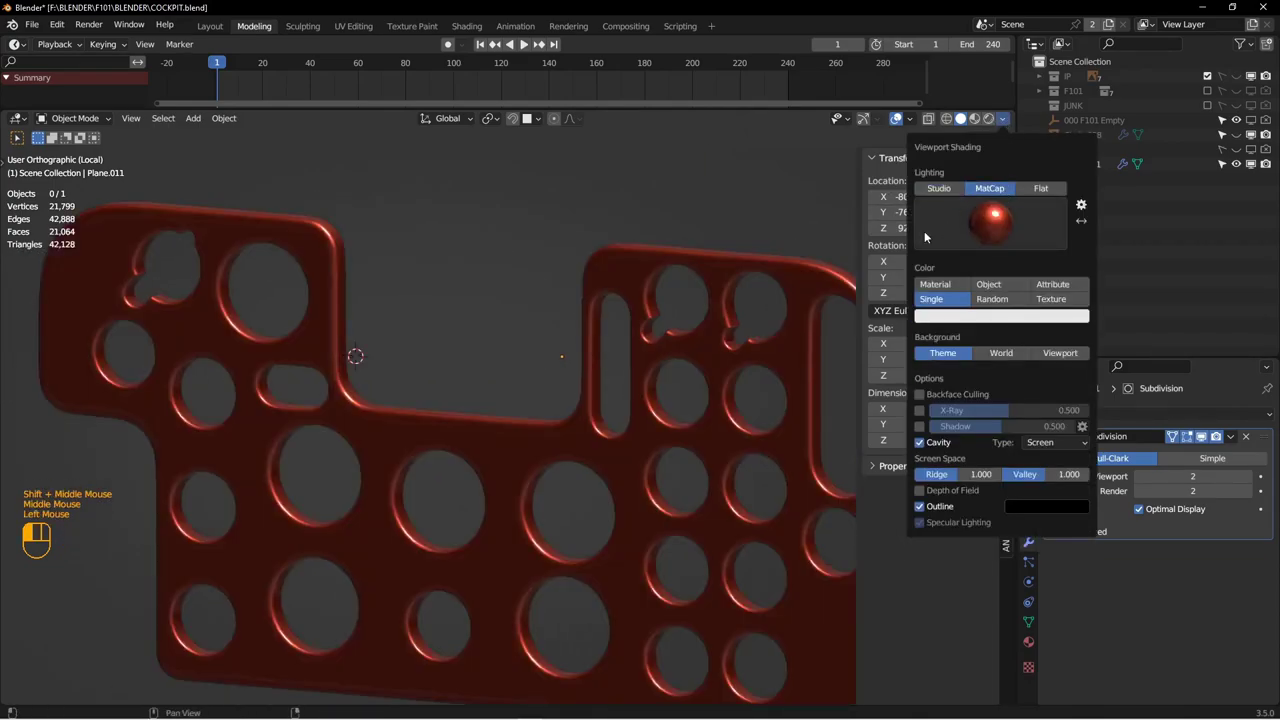
{"action": "middle_click_drag", "start_coordinate": [665, 365], "coordinate": [738, 404], "text": "alt"}
{"action": "middle_click_drag", "start_coordinate": [350, 400], "coordinate": [450, 400], "text": "shift"}
{"action": "middle_click_drag", "start_coordinate": [450, 400], "coordinate": [579, 434]}
{"action": "scroll", "coordinate": [446, 368], "scroll_direction": "down", "scroll_amount": 2}
{"action": "scroll", "coordinate": [447, 374], "scroll_direction": "down", "scroll_amount": 1}
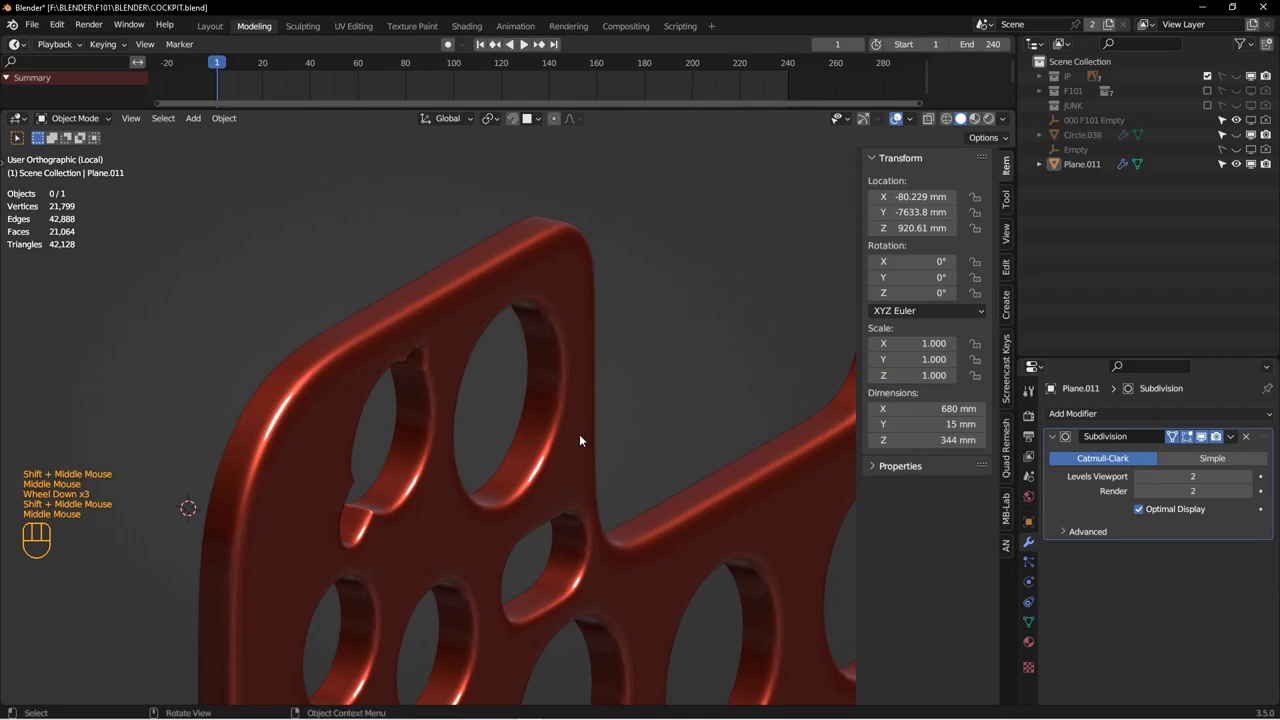
Step: Hide the Subdivision result in the viewport and display the panel as wireframe in the right side view
{"action": "key", "text": "KP_1"}
{"action": "key", "text": "KP_3"}
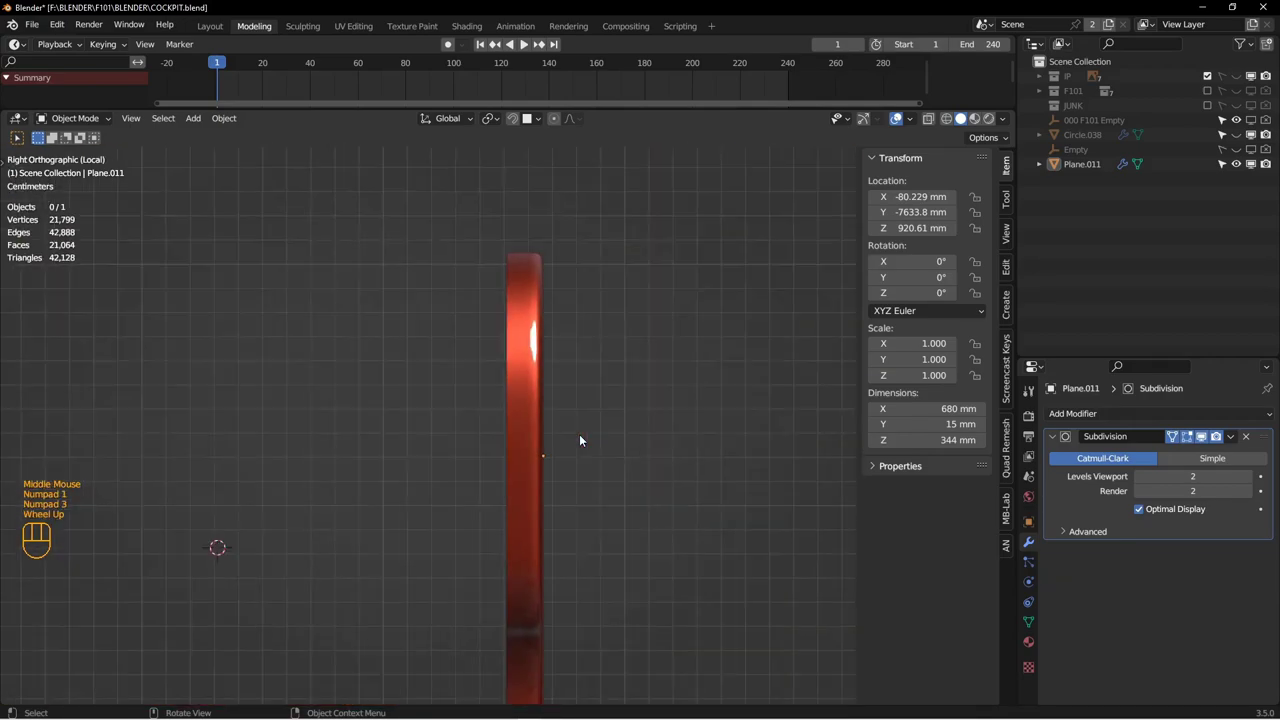
{"action": "scroll", "coordinate": [579, 440], "scroll_direction": "up", "scroll_amount": 2}
{"action": "left_click", "coordinate": [1201, 436]}
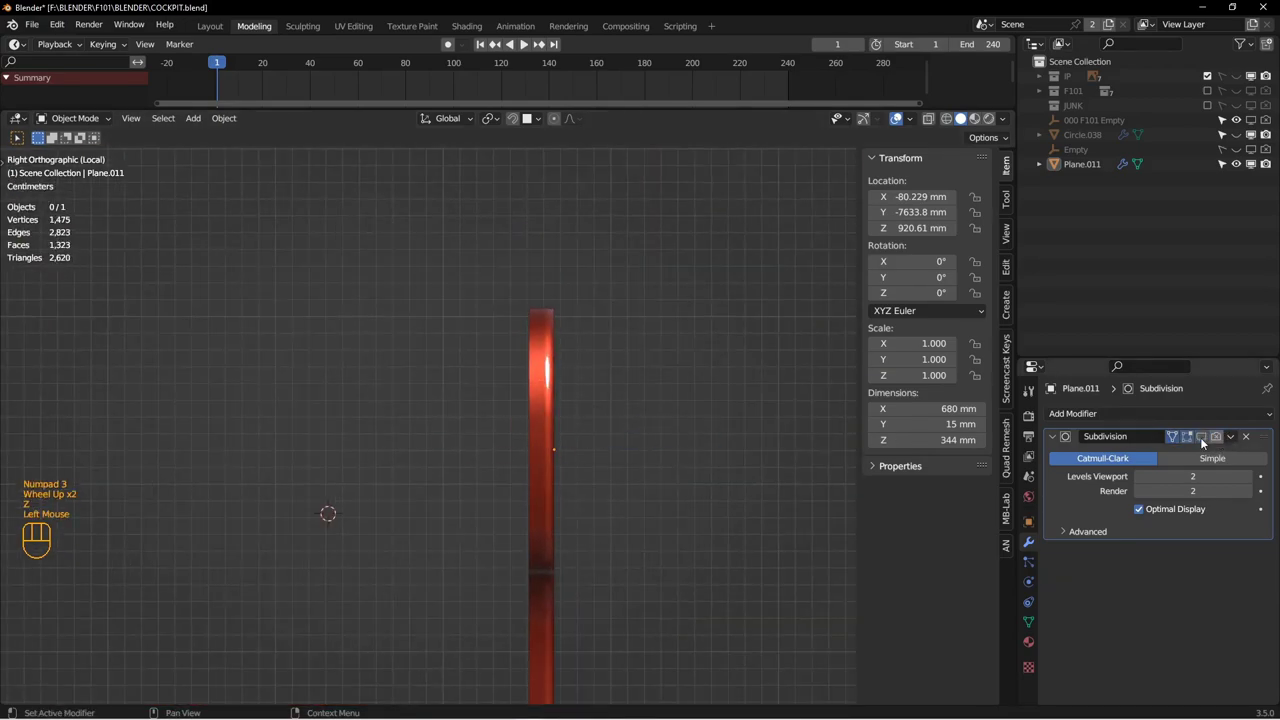
{"action": "key", "text": "z"}
{"action": "key", "text": "z"}
Step: Enter Edit Mode on the panel and deselect all its vertices
{"action": "left_click", "coordinate": [545, 386]}
{"action": "key", "text": "Tab"}
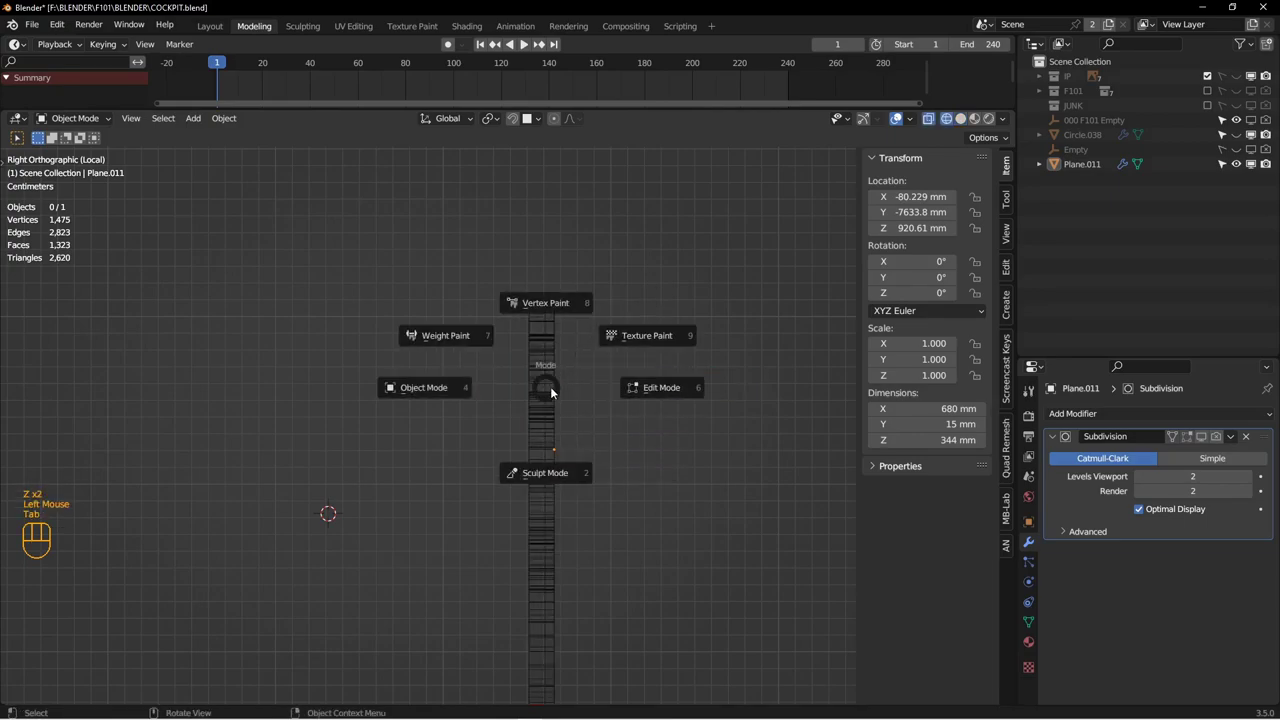
{"action": "left_click", "coordinate": [548, 391]}
{"action": "key", "text": "Tab"}
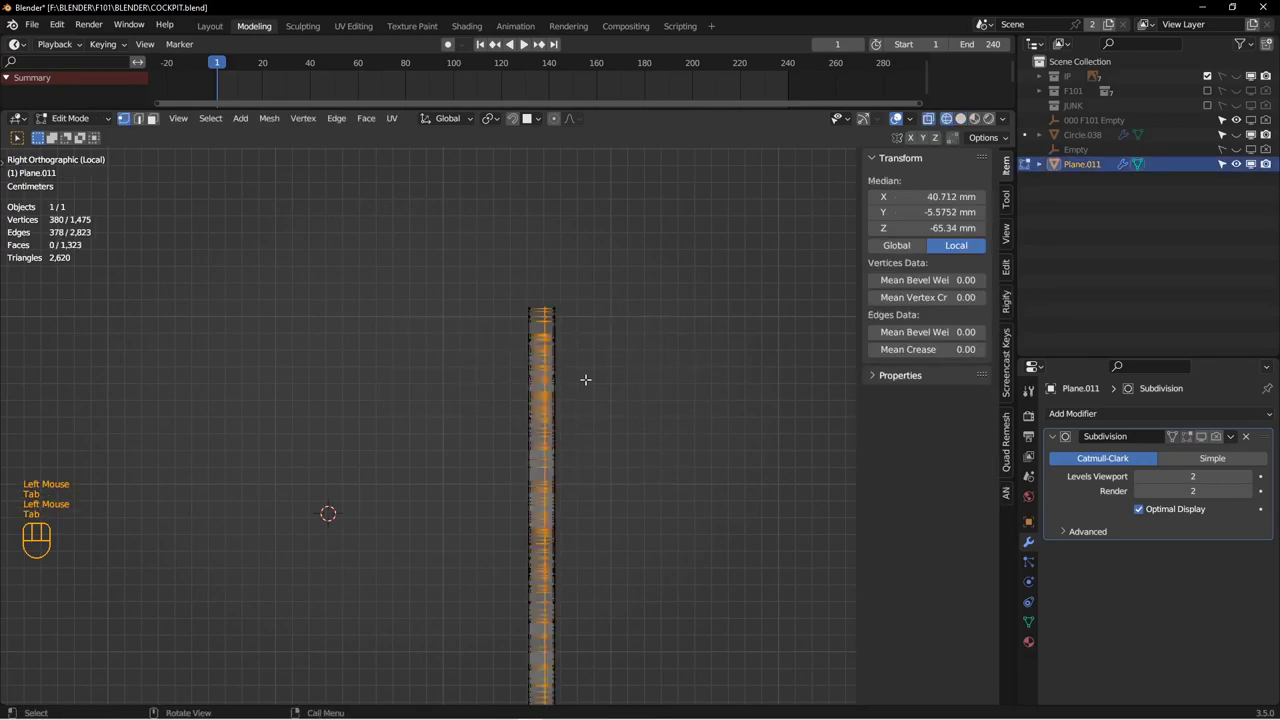
{"action": "scroll", "coordinate": [575, 365], "scroll_direction": "down", "scroll_amount": 2}
{"action": "key", "text": "alt+a"}
{"action": "scroll", "coordinate": [552, 331], "scroll_direction": "down", "scroll_amount": 3}
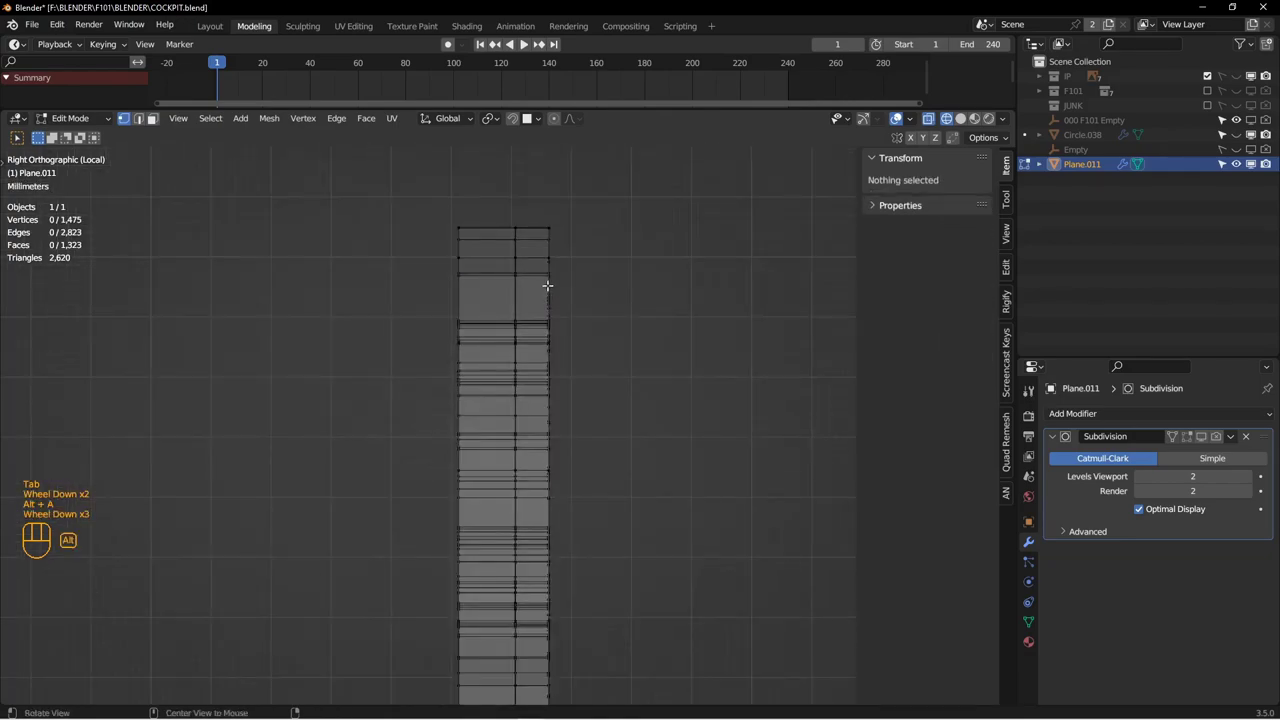
{"action": "middle_click_drag", "start_coordinate": [537, 255], "coordinate": [553, 285], "text": "shift"}
{"action": "scroll", "coordinate": [553, 285], "scroll_direction": "up", "scroll_amount": 1}
{"action": "key", "text": "k"}
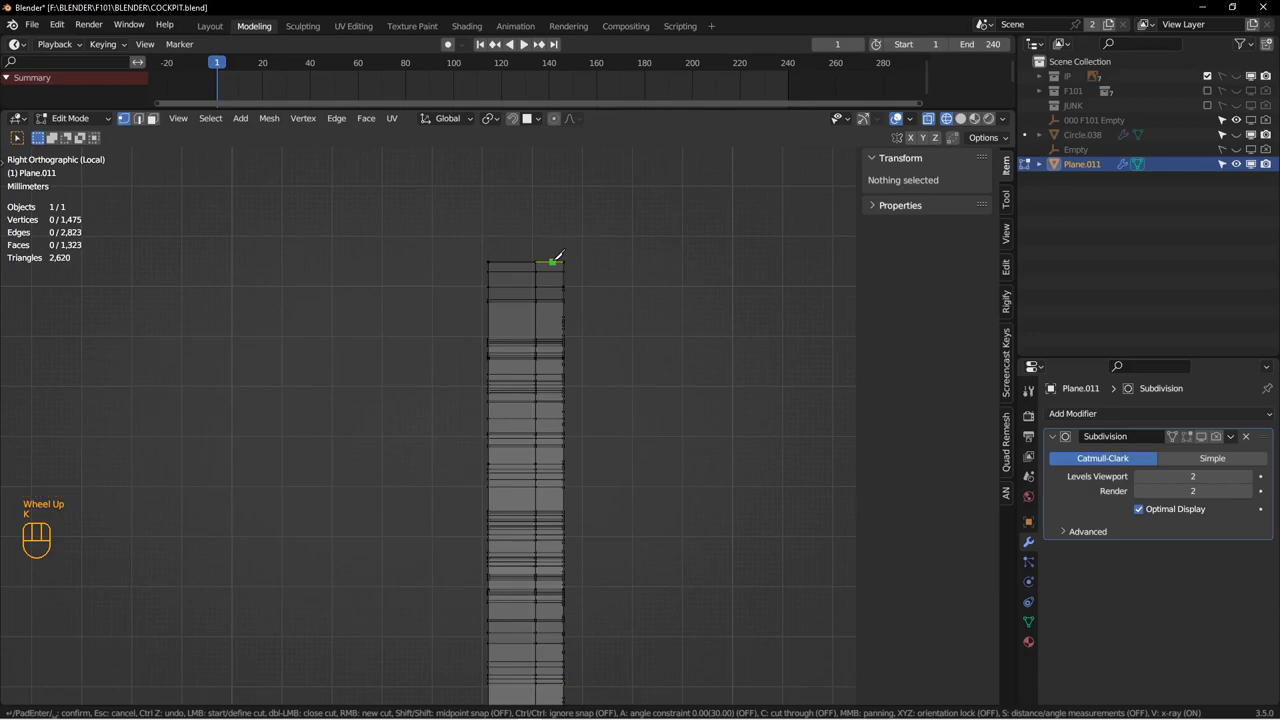
{"action": "scroll", "coordinate": [558, 258], "scroll_direction": "up", "scroll_amount": 2}
{"action": "left_click_drag", "start_coordinate": [530, 241], "coordinate": [555, 656]}
Step: Box-select the column of vertices along the knife cut inside the panel's thickness, over its full height
{"action": "middle_click_drag", "start_coordinate": [555, 656], "coordinate": [533, 326], "text": "shift"}
{"action": "scroll", "coordinate": [542, 373], "scroll_direction": "up", "scroll_amount": 2}
{"action": "key", "text": "b"}
{"action": "left_click_drag", "start_coordinate": [512, 230], "coordinate": [524, 676]}
Step: Return to solid shading and move the selected edge loop about 2.385 mm along the global Y axis
{"action": "key", "text": "z"}
{"action": "mouse_move", "coordinate": [689, 423]}
{"action": "middle_mouse_down"}
{"action": "mouse_move", "coordinate": [600, 430]}
{"action": "mouse_move", "coordinate": [562, 467]}
{"action": "middle_mouse_up"}
{"action": "scroll", "coordinate": [580, 423], "scroll_direction": "down", "scroll_amount": 2}
{"action": "middle_click_drag", "start_coordinate": [562, 467], "coordinate": [528, 473]}
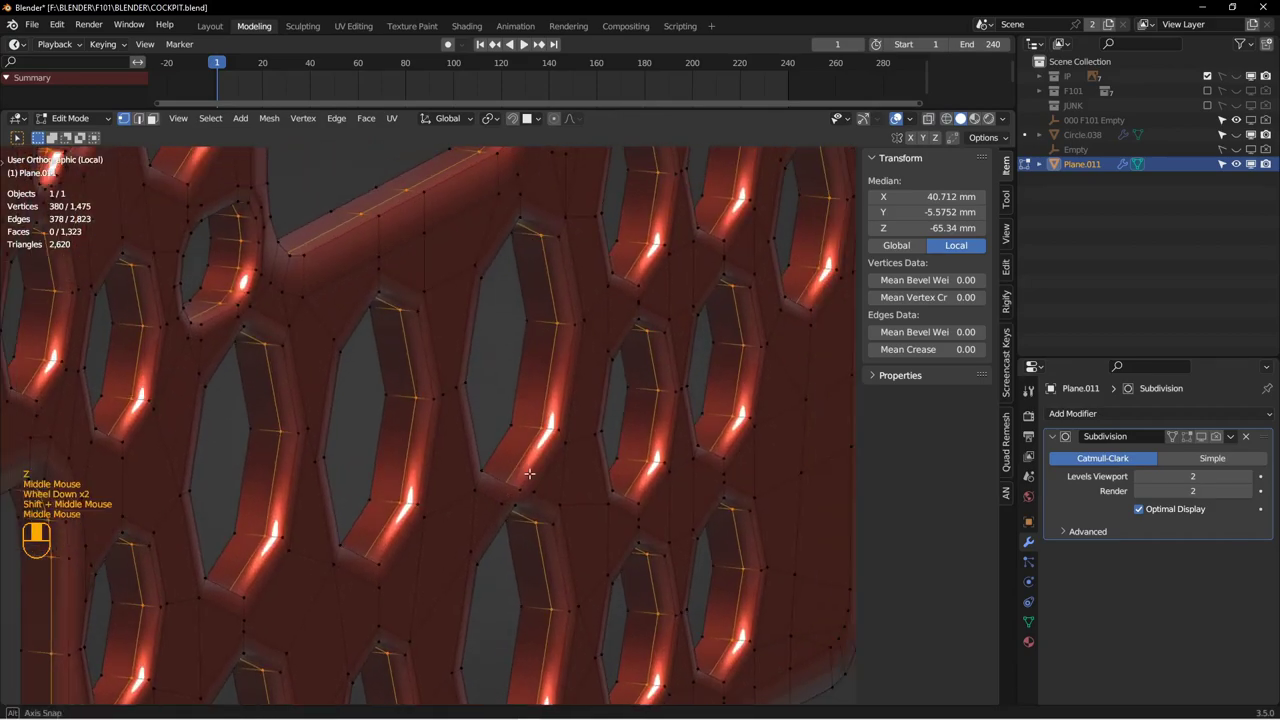
{"action": "scroll", "coordinate": [528, 473], "scroll_direction": "down", "scroll_amount": 1}
{"action": "key", "text": "g"}
{"action": "key", "text": "y"}
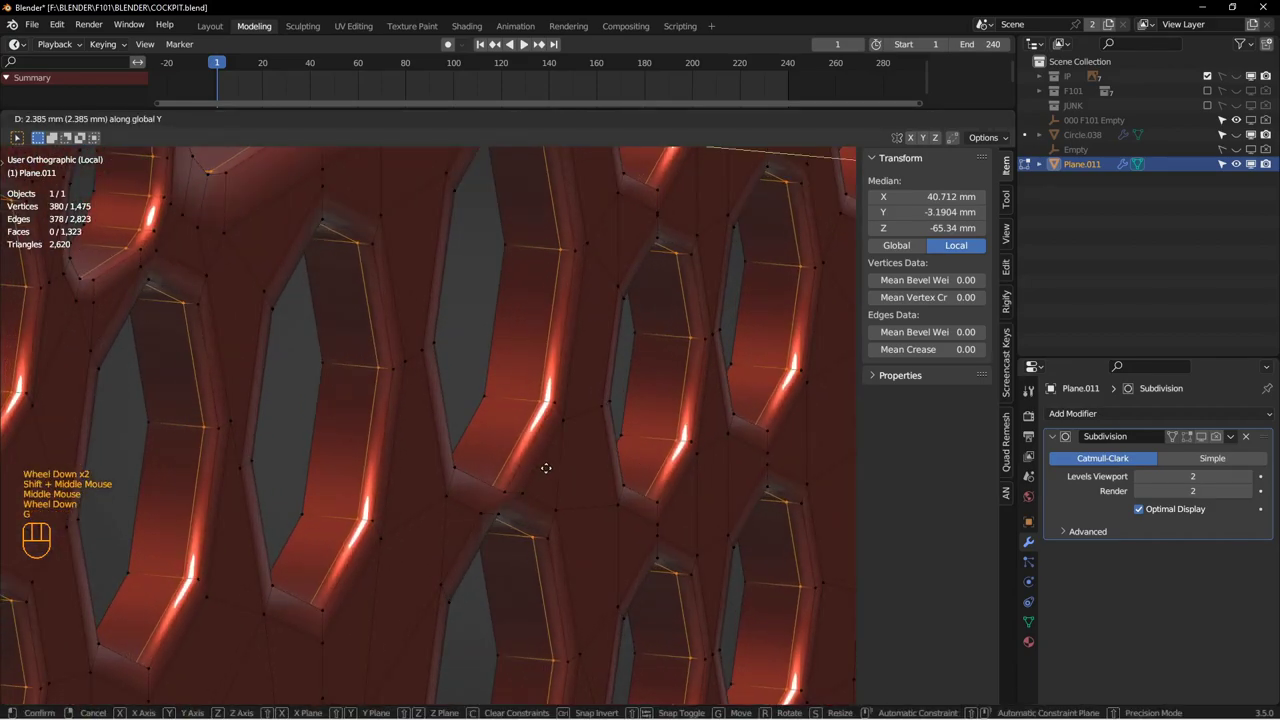
{"action": "left_click", "coordinate": [546, 468]}
Step: Show the Subdivision result again and return the panel to Object Mode
{"action": "left_click", "coordinate": [1172, 436]}
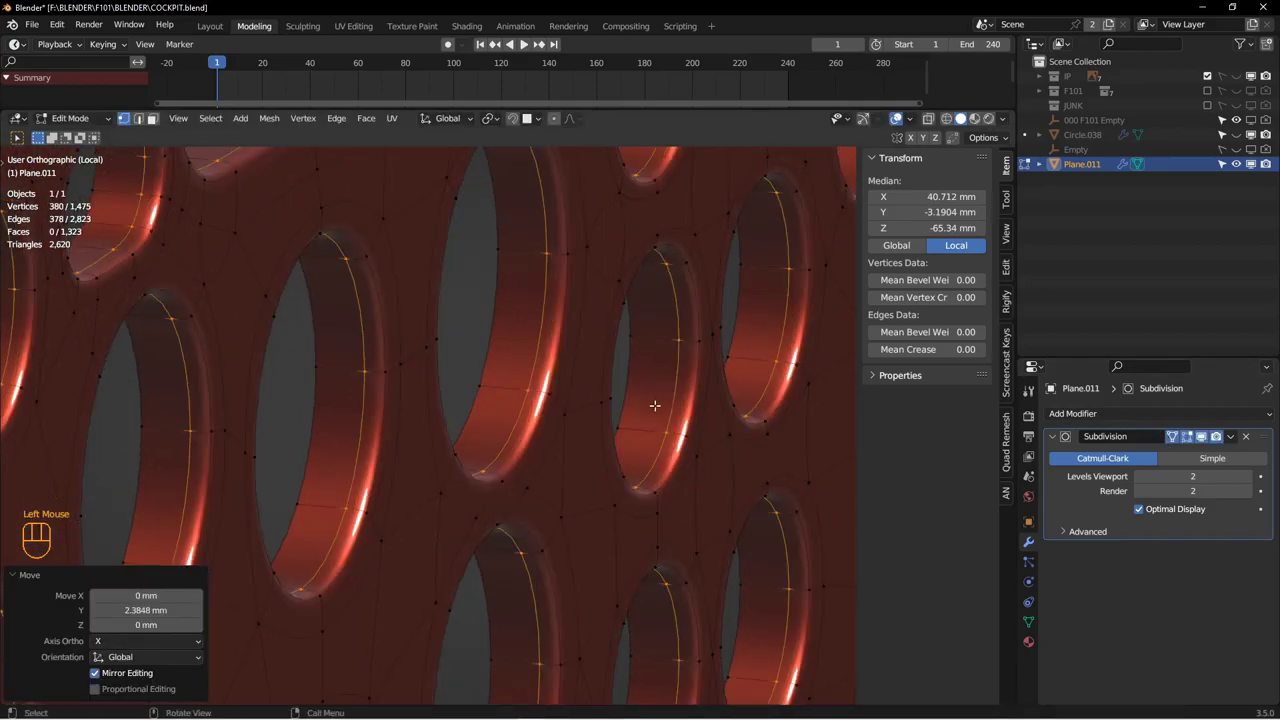
{"action": "scroll", "coordinate": [656, 403], "scroll_direction": "up", "scroll_amount": 2}
{"action": "middle_click_drag", "start_coordinate": [645, 410], "coordinate": [494, 419]}
{"action": "key", "text": "Tab"}
{"action": "scroll", "coordinate": [516, 349], "scroll_direction": "up", "scroll_amount": 4}
{"action": "scroll", "coordinate": [494, 419], "scroll_direction": "up", "scroll_amount": 2}
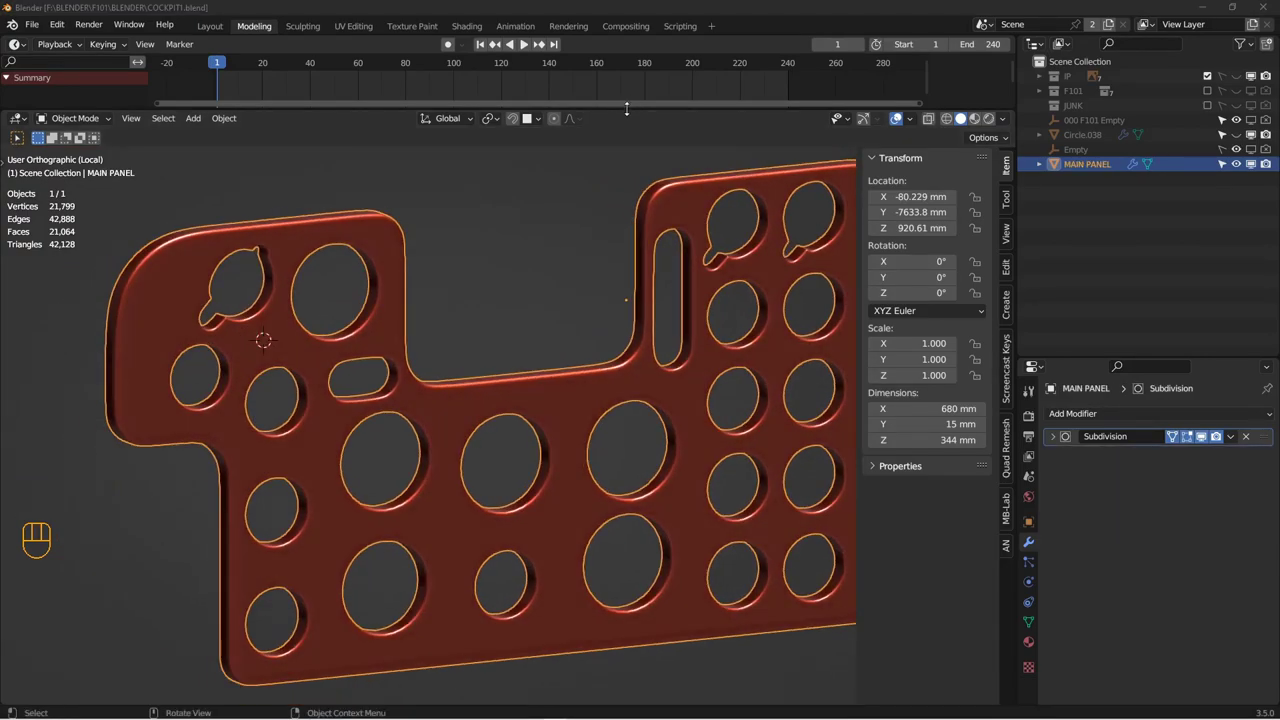
Step: Enlarge the timeline area and change it to the Shader Editor
{"action": "left_click_drag", "start_coordinate": [627, 108], "coordinate": [627, 206]}
{"action": "left_click", "coordinate": [16, 44]}
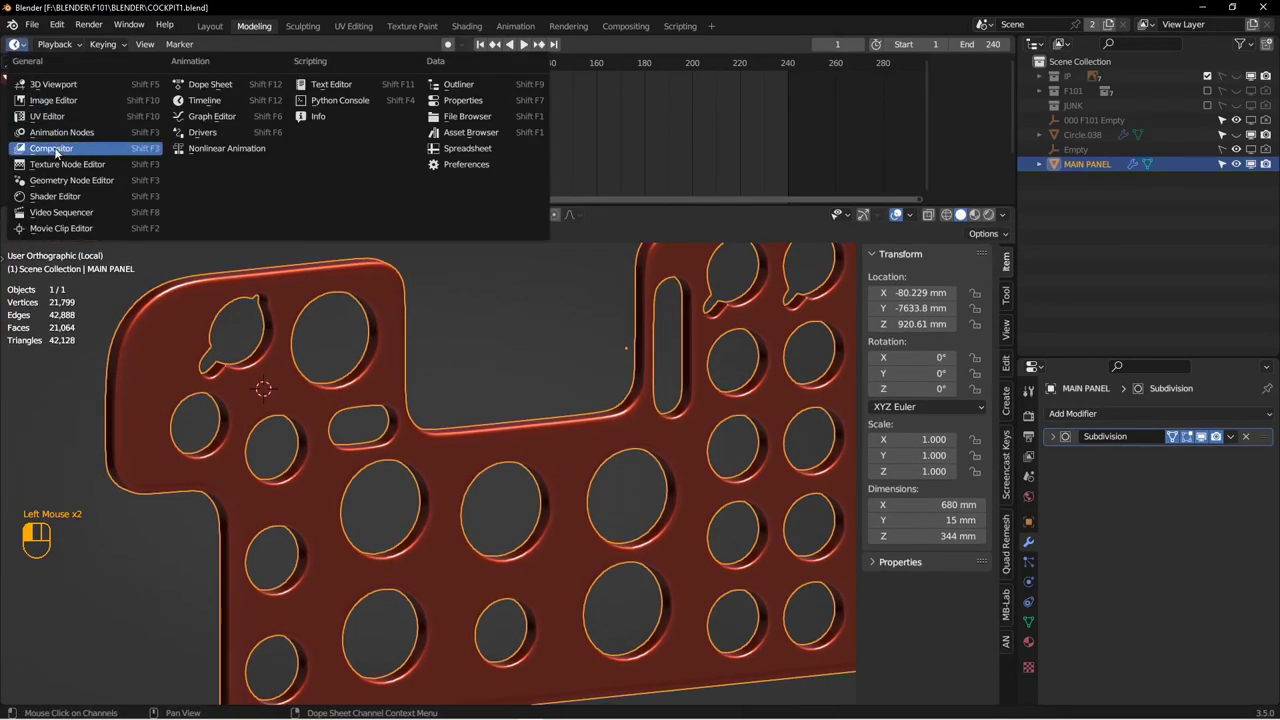
{"action": "left_click", "coordinate": [55, 196]}
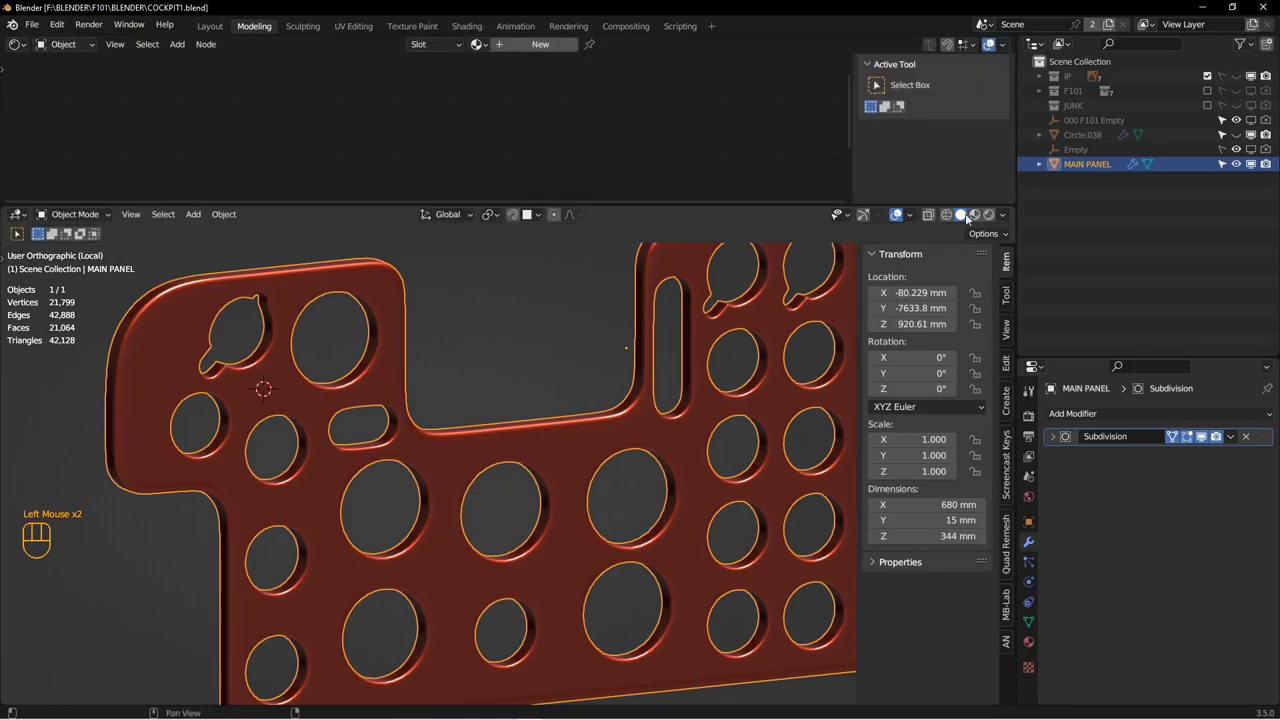
Step: Set the viewport's solid shading lighting to Studio
{"action": "left_click", "coordinate": [1003, 214]}
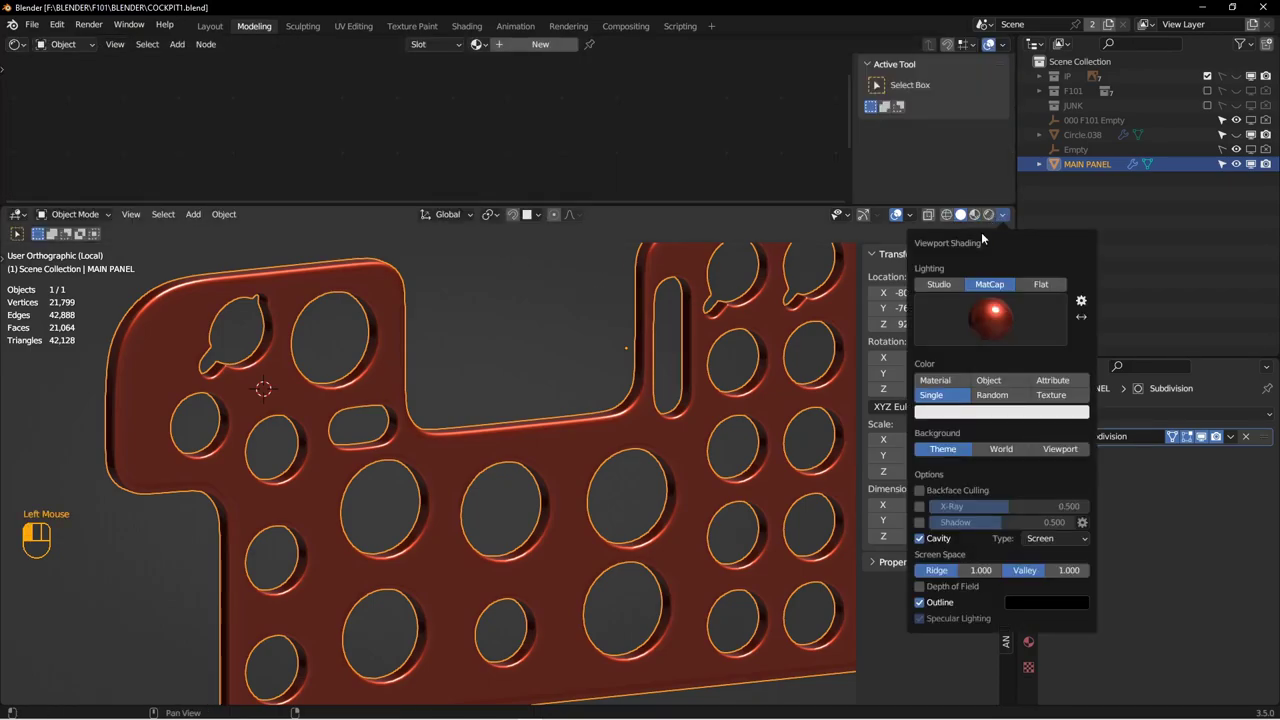
{"action": "left_click", "coordinate": [943, 278]}
{"action": "middle_click_drag", "start_coordinate": [649, 294], "coordinate": [653, 348], "text": "shift"}
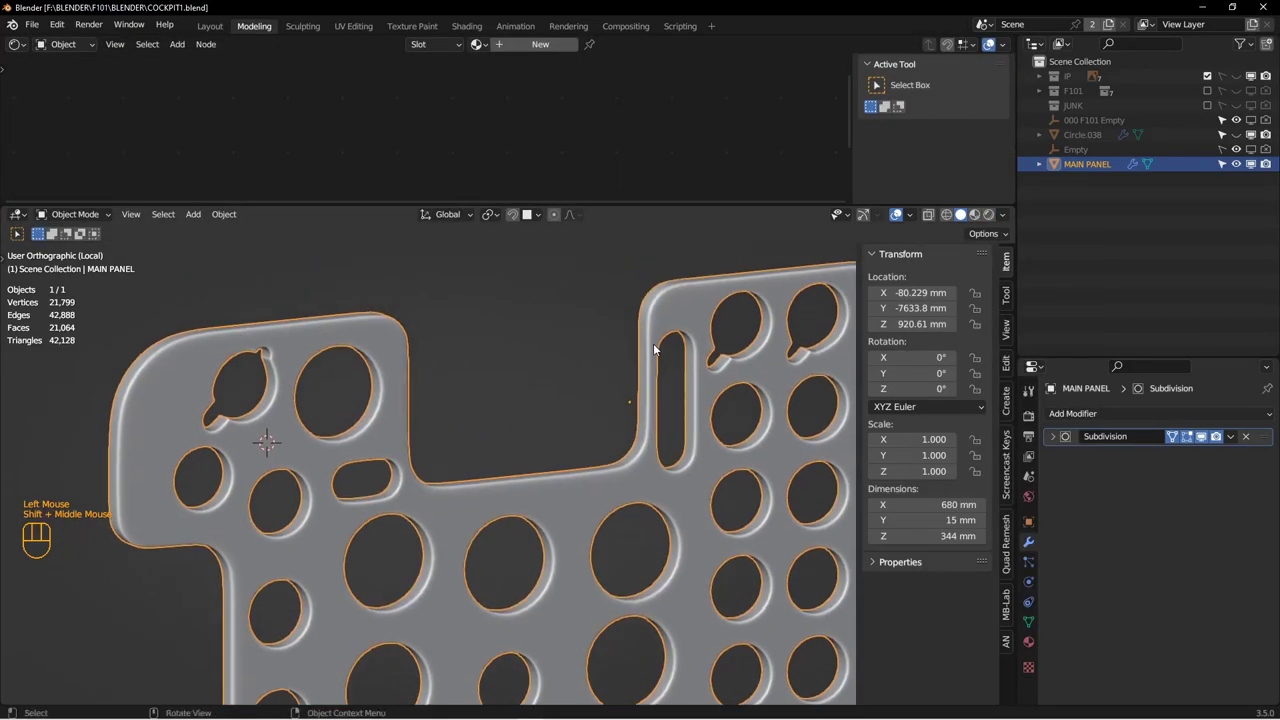
Step: Add a new material to MAIN PANEL and name it INTERIOR GRAY
{"action": "left_click", "coordinate": [1028, 641]}
{"action": "left_click", "coordinate": [1113, 546]}
{"action": "left_click", "coordinate": [1116, 546]}
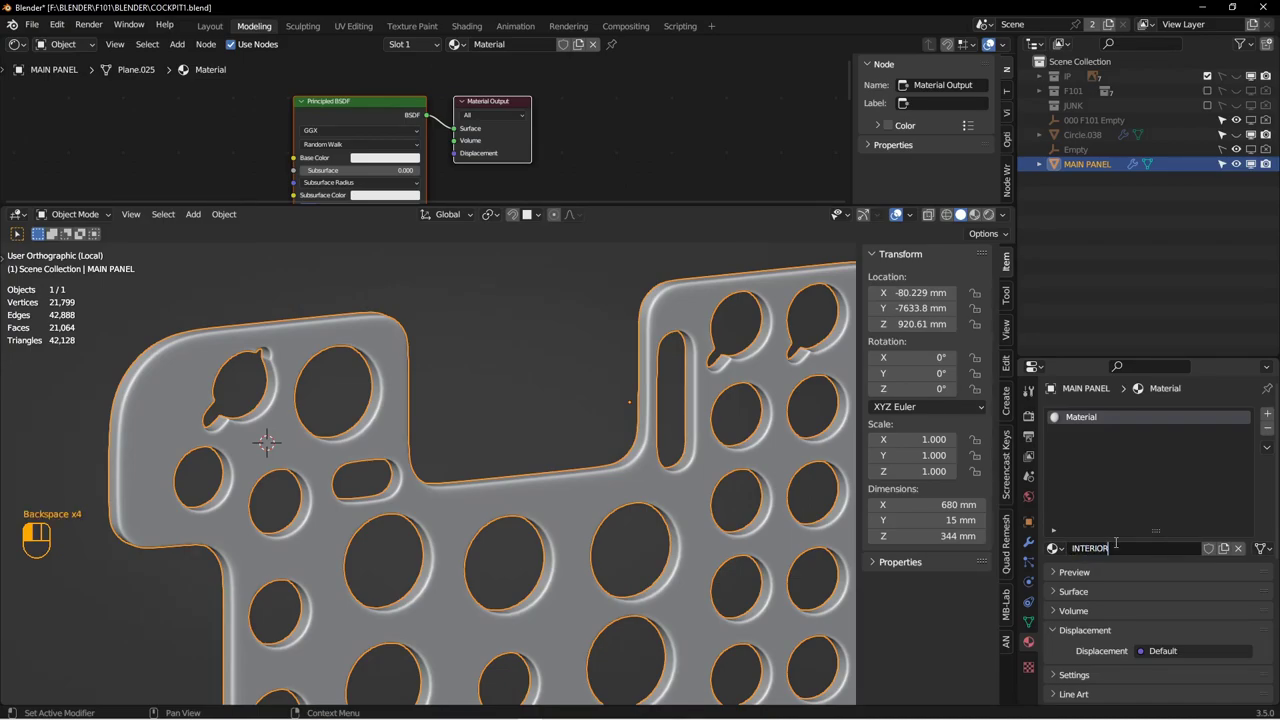
{"action": "key", "text": "Return"}
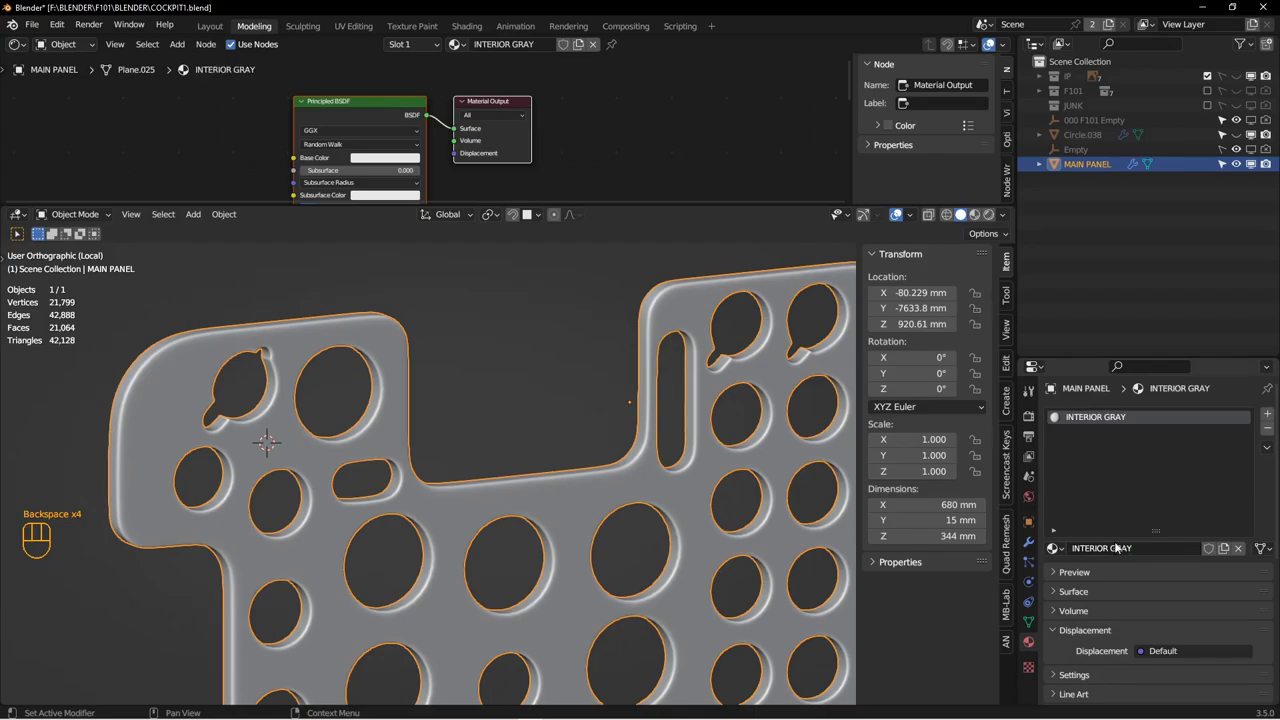
Step: Enlarge the Shader Editor and bring the Principled BSDF node into close view
{"action": "left_click_drag", "start_coordinate": [591, 206], "coordinate": [570, 264]}
{"action": "middle_click_drag", "start_coordinate": [570, 264], "coordinate": [684, 243]}
{"action": "scroll", "coordinate": [641, 213], "scroll_direction": "down", "scroll_amount": 2}
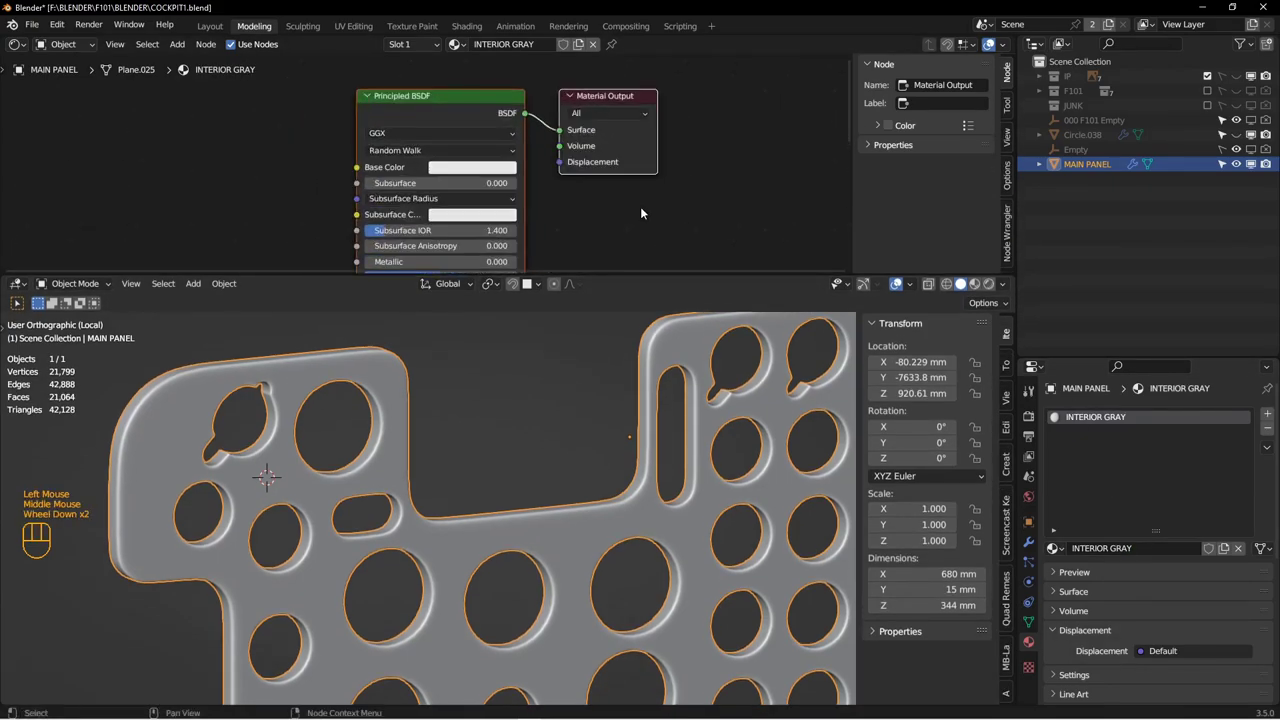
Step: Set the Principled BSDF base color of INTERIOR GRAY to a muted blue-gray
{"action": "left_click", "coordinate": [505, 172]}
{"action": "left_click", "coordinate": [545, 319]}
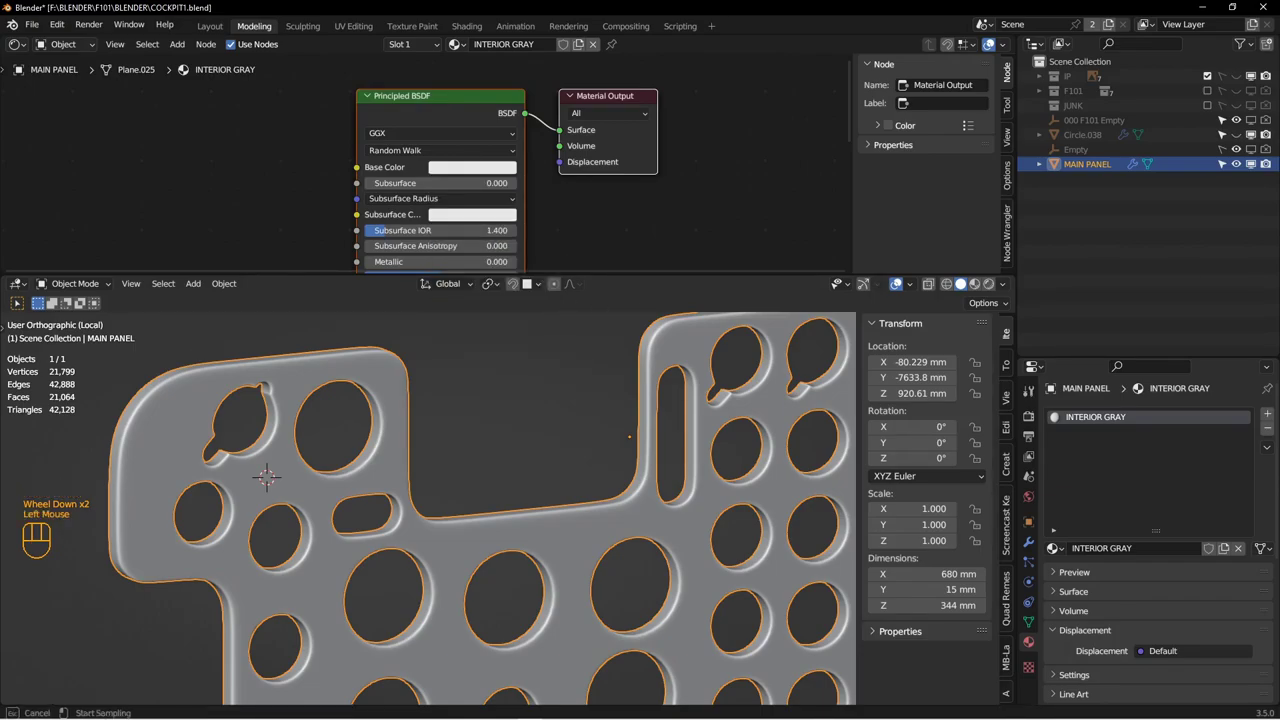
{"action": "left_click", "coordinate": [490, 174]}
{"action": "left_click", "coordinate": [483, 170]}
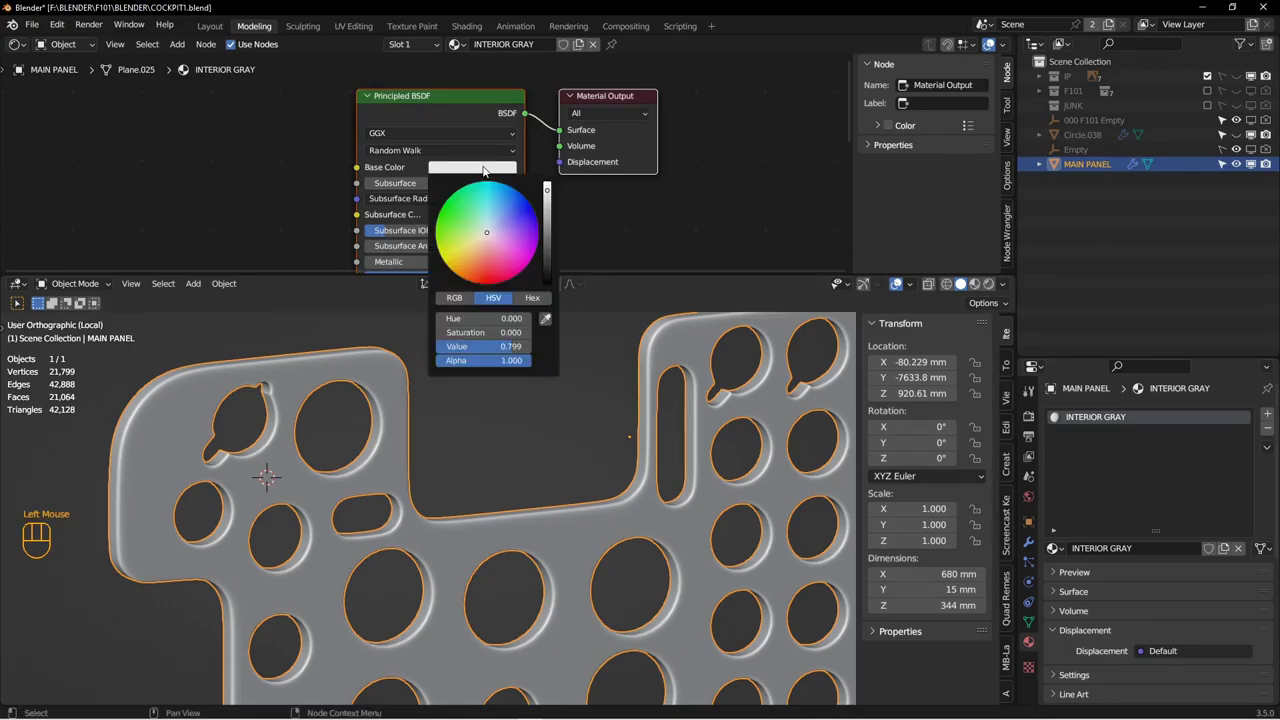
{"action": "left_click", "coordinate": [488, 227]}
{"action": "left_click", "coordinate": [547, 222]}
{"action": "middle_click_drag", "start_coordinate": [505, 175], "coordinate": [597, 131]}
{"action": "scroll", "coordinate": [506, 174], "scroll_direction": "up", "scroll_amount": 3}
{"action": "middle_click_drag", "start_coordinate": [505, 237], "coordinate": [513, 217]}
{"action": "left_click_drag", "start_coordinate": [533, 225], "coordinate": [514, 222]}
{"action": "middle_click_drag", "start_coordinate": [678, 164], "coordinate": [639, 219]}
Step: Copy the base color of INTERIOR GRAY to the material's viewport display color
{"action": "key", "text": "ctrl+c"}
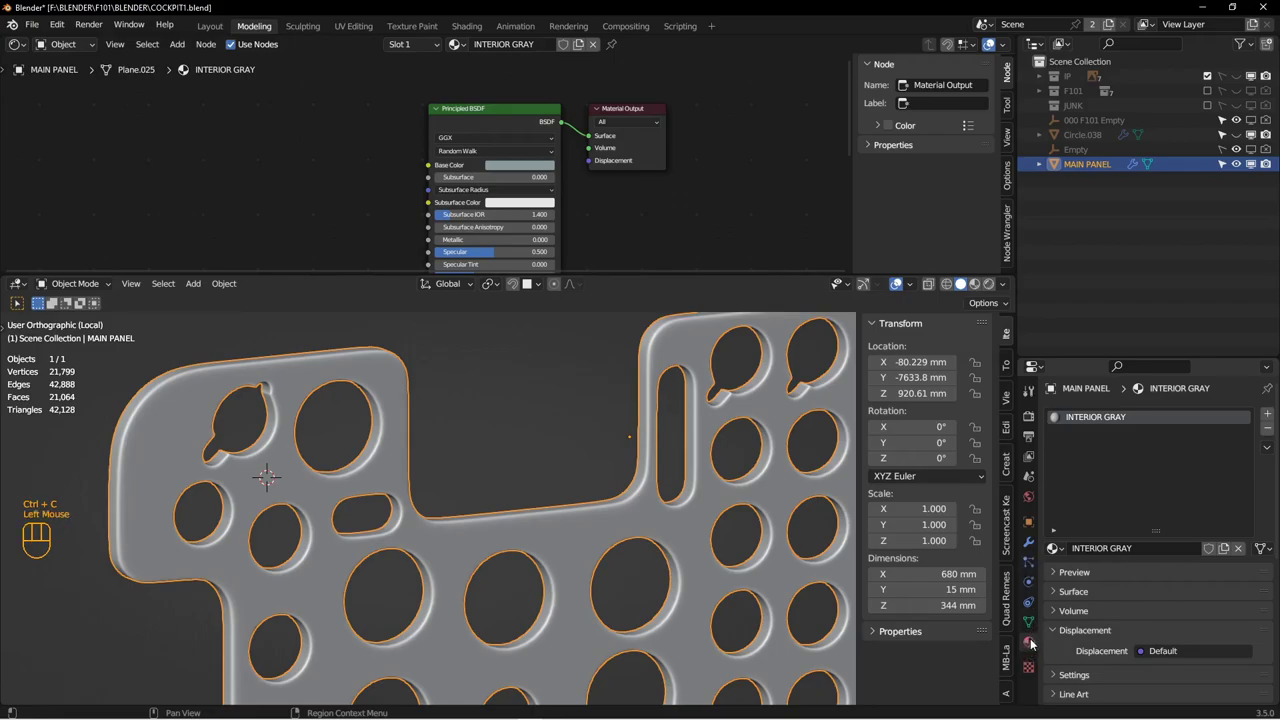
{"action": "scroll", "coordinate": [1117, 636], "scroll_direction": "down", "scroll_amount": 6}
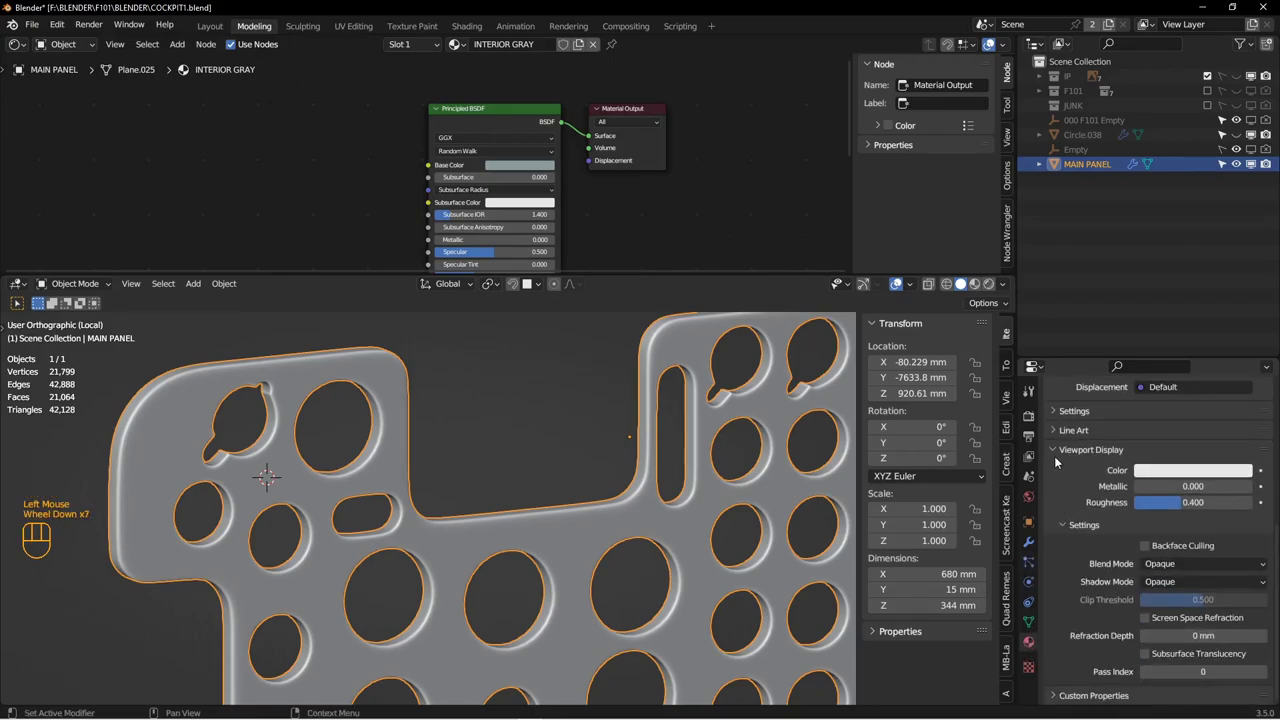
{"action": "key", "text": "ctrl+v"}
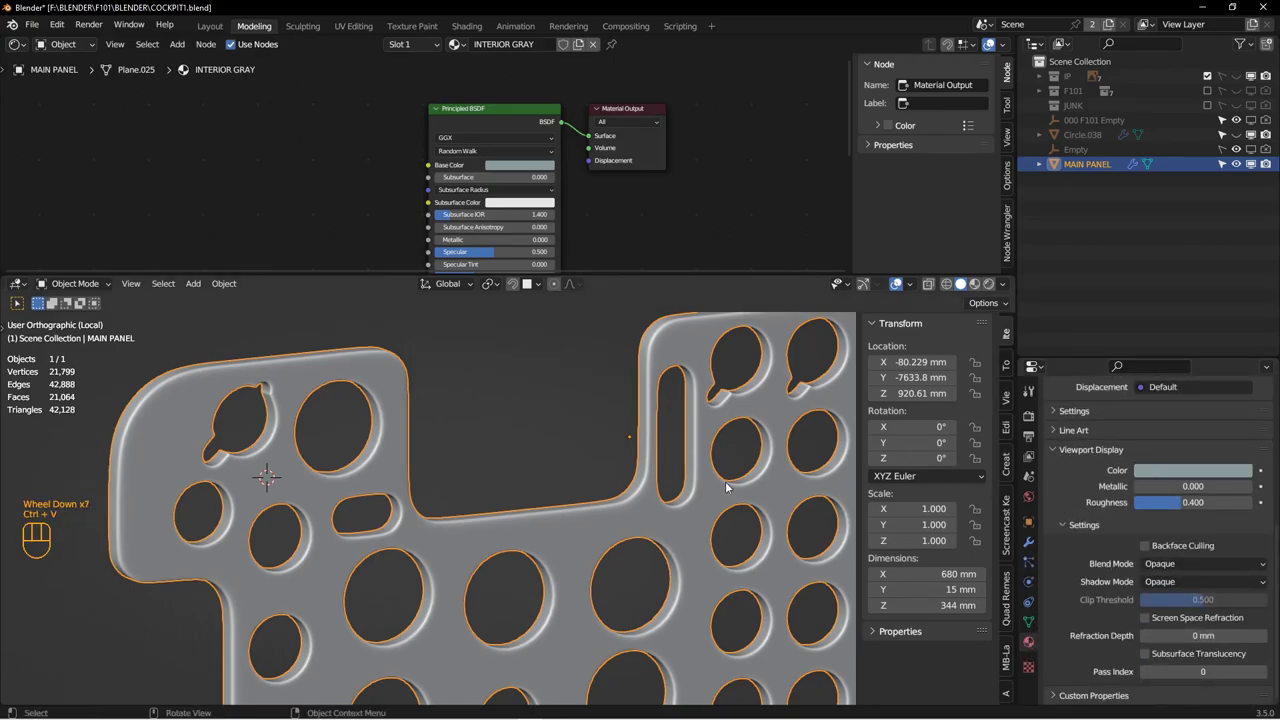
Step: Set the solid viewport shading color to Material
{"action": "left_click", "coordinate": [1003, 284]}
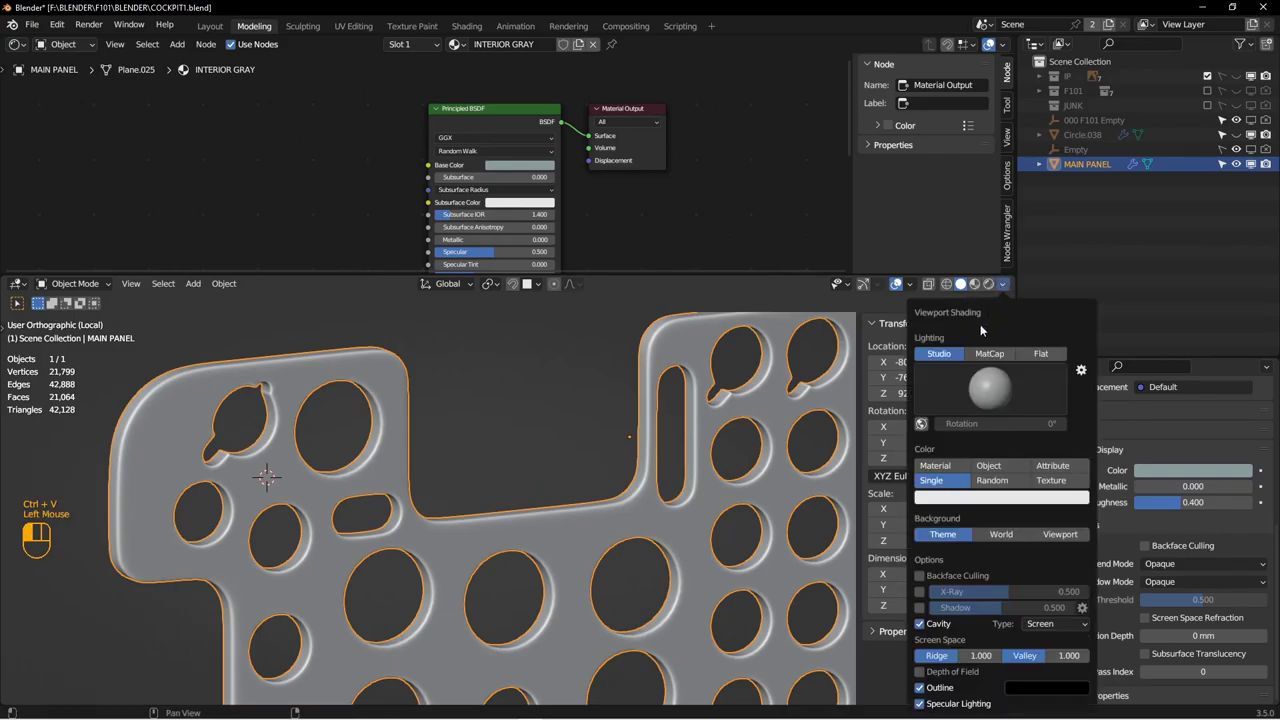
{"action": "left_click", "coordinate": [945, 467]}
{"action": "mouse_move", "coordinate": [744, 468]}
{"action": "middle_mouse_down", "text": "shift"}
{"action": "mouse_move", "coordinate": [652, 478]}
{"action": "mouse_move", "coordinate": [626, 458]}
{"action": "mouse_move", "coordinate": [653, 458]}
{"action": "mouse_move", "coordinate": [657, 425]}
{"action": "mouse_move", "coordinate": [608, 427]}
{"action": "middle_mouse_up", "text": "shift"}
{"action": "scroll", "coordinate": [652, 456], "scroll_direction": "up", "scroll_amount": 2}
{"action": "middle_click_drag", "start_coordinate": [608, 427], "coordinate": [606, 436], "text": "shift"}
Step: Deselect the panel in back orthographic view and show the IP collection's reference image behind it
{"action": "key", "text": "KP_1"}
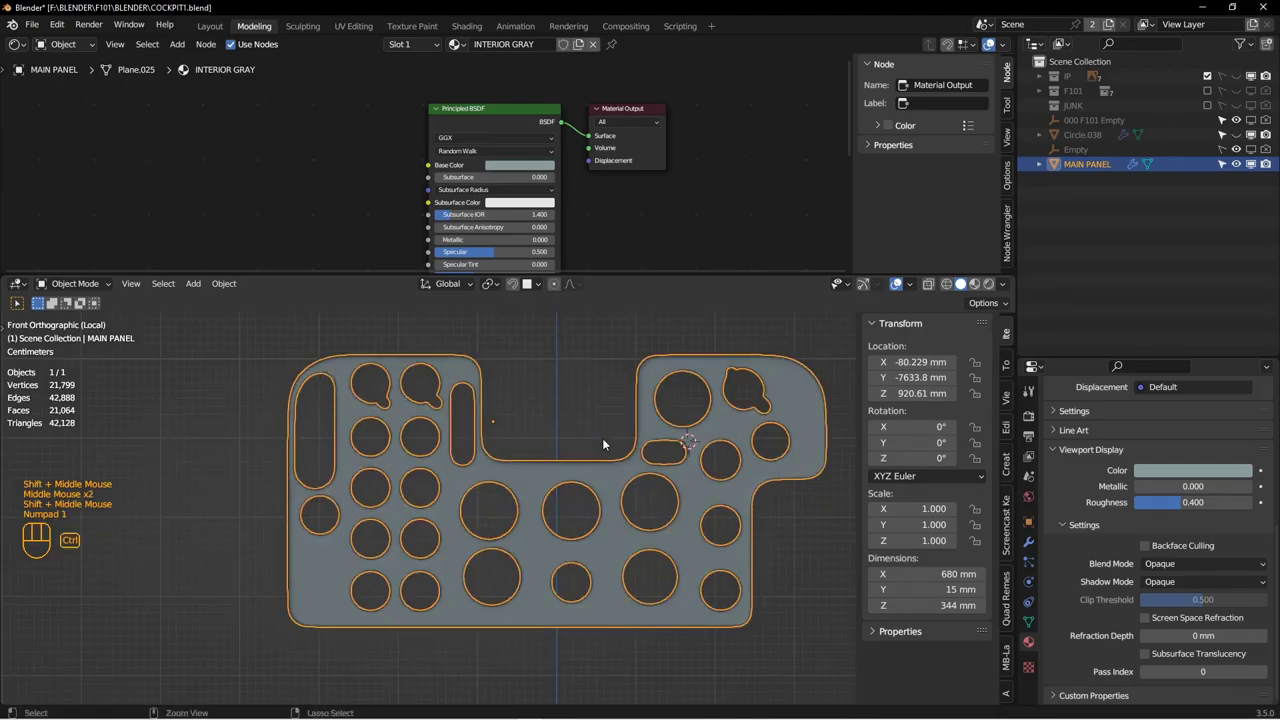
{"action": "key", "text": "ctrl+KP_1"}
{"action": "key", "text": "alt+a"}
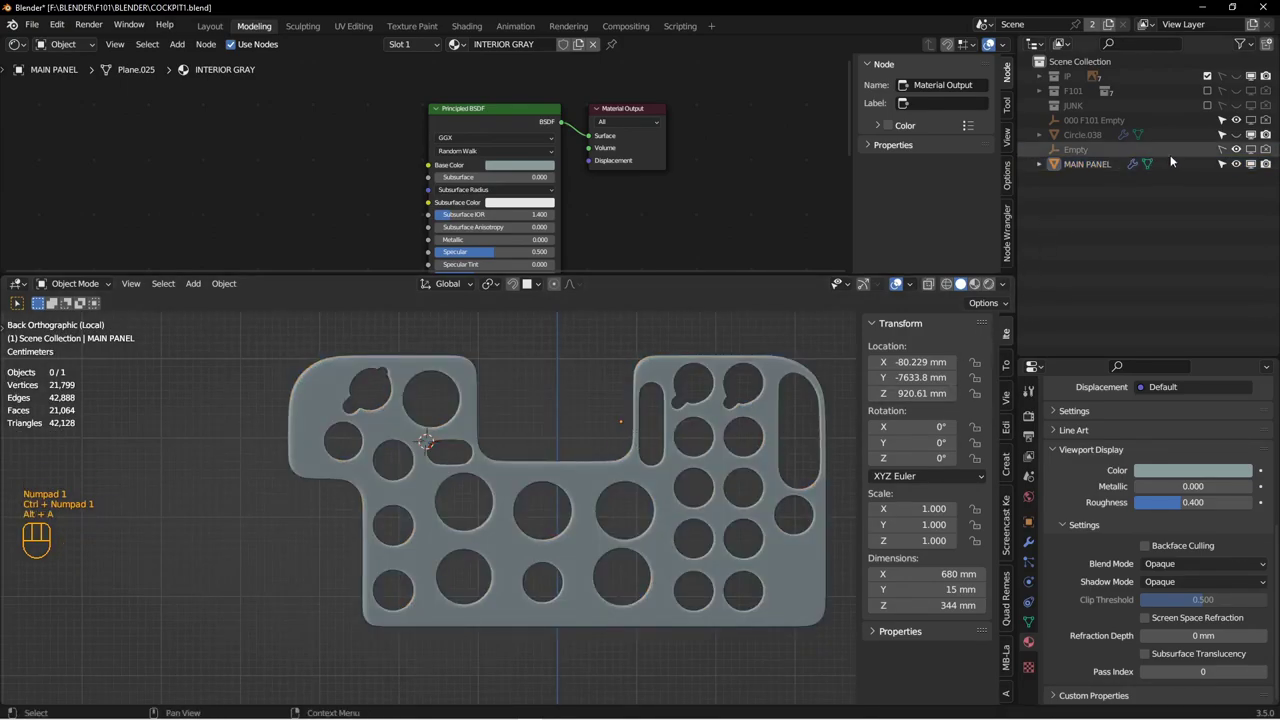
{"action": "left_click", "coordinate": [1236, 76]}
{"action": "scroll", "coordinate": [591, 439], "scroll_direction": "down", "scroll_amount": 2}
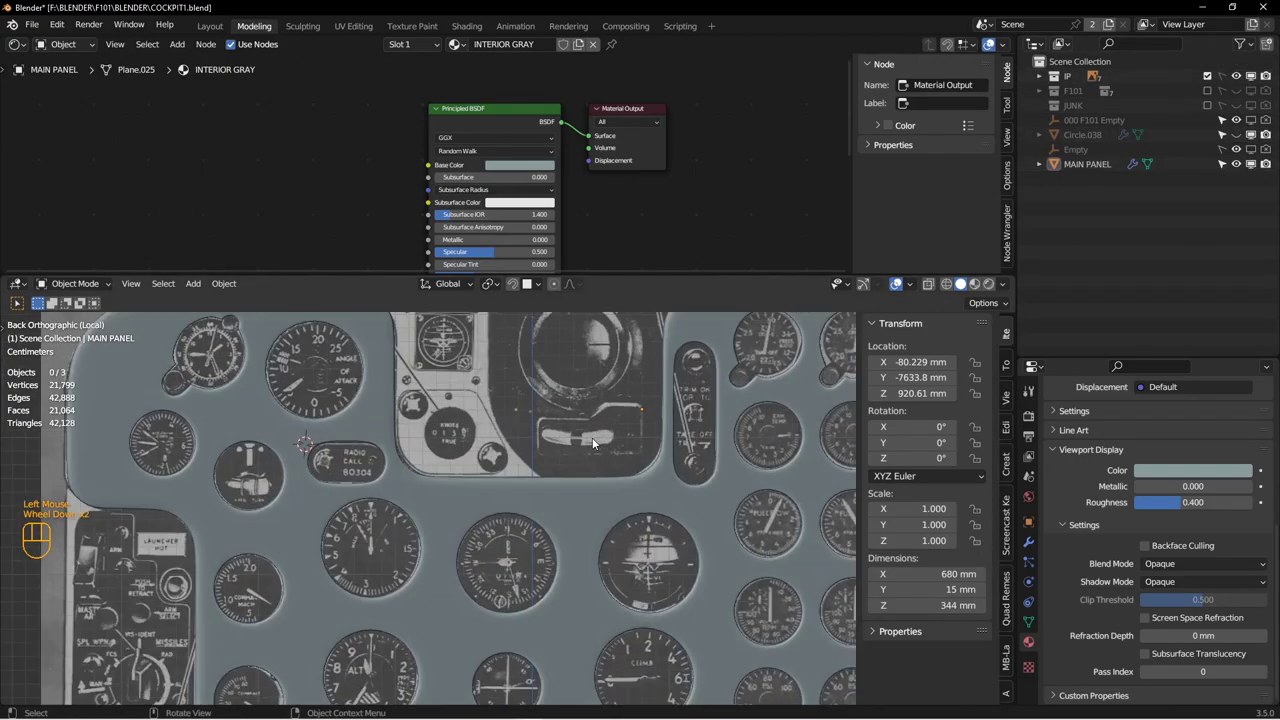
{"action": "scroll", "coordinate": [648, 454], "scroll_direction": "up", "scroll_amount": 1}
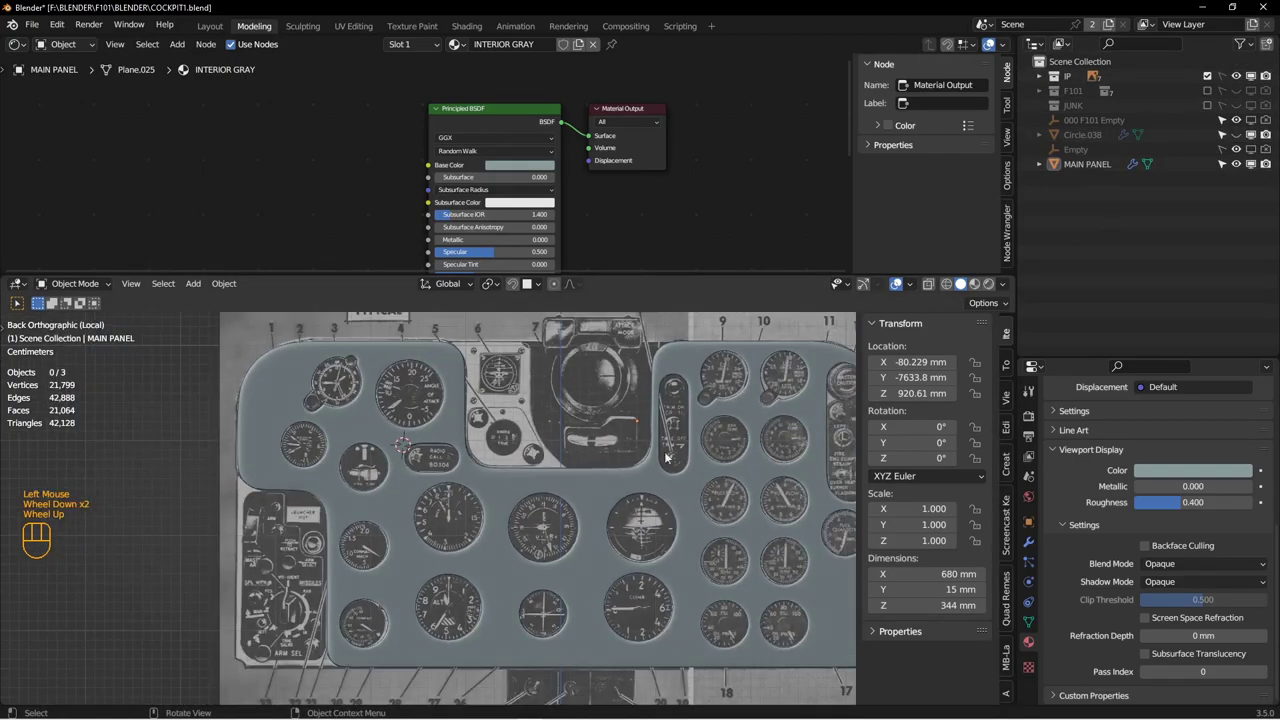
Step: Disable MAIN PANEL in the viewport and frame the reference image's gauges beside the radar scope
{"action": "left_click", "coordinate": [1250, 164]}
{"action": "scroll", "coordinate": [457, 451], "scroll_direction": "down", "scroll_amount": 2}
{"action": "middle_click_drag", "start_coordinate": [457, 451], "coordinate": [441, 386], "text": "shift"}
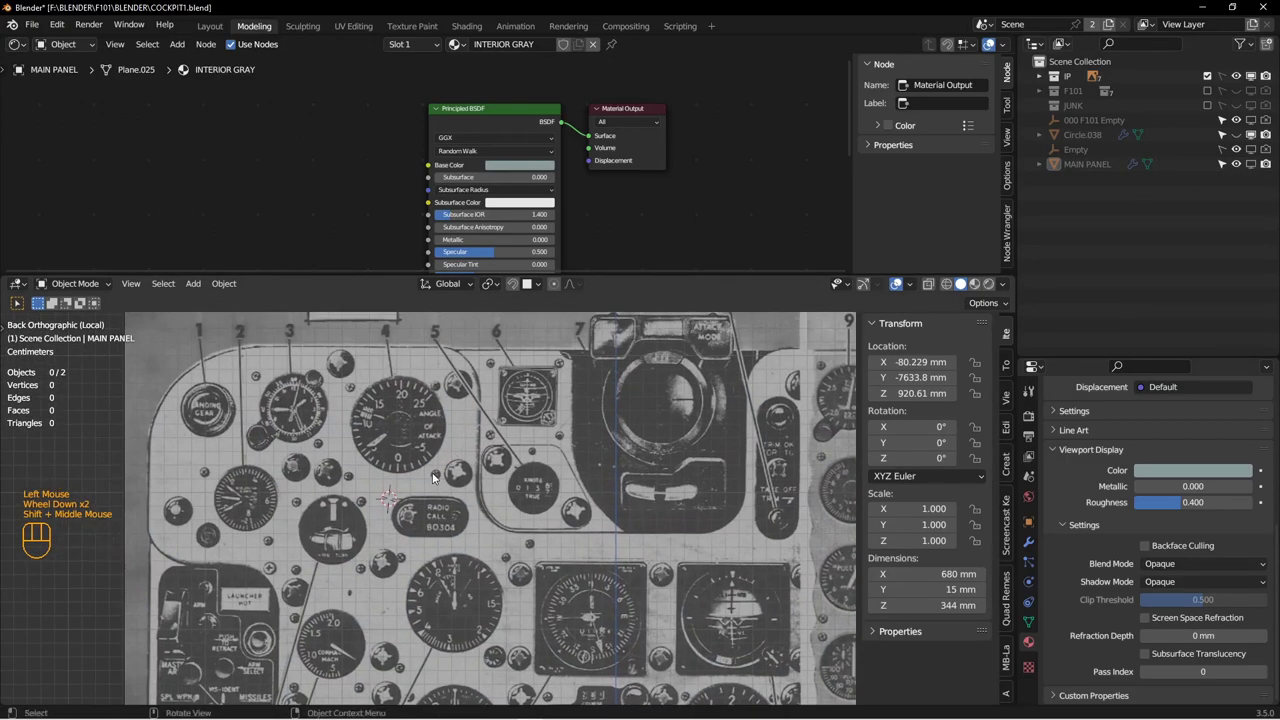
{"action": "middle_click_drag", "start_coordinate": [445, 465], "coordinate": [468, 508], "text": "shift"}
{"action": "scroll", "coordinate": [462, 505], "scroll_direction": "down", "scroll_amount": 1, "text": "alt+shift"}
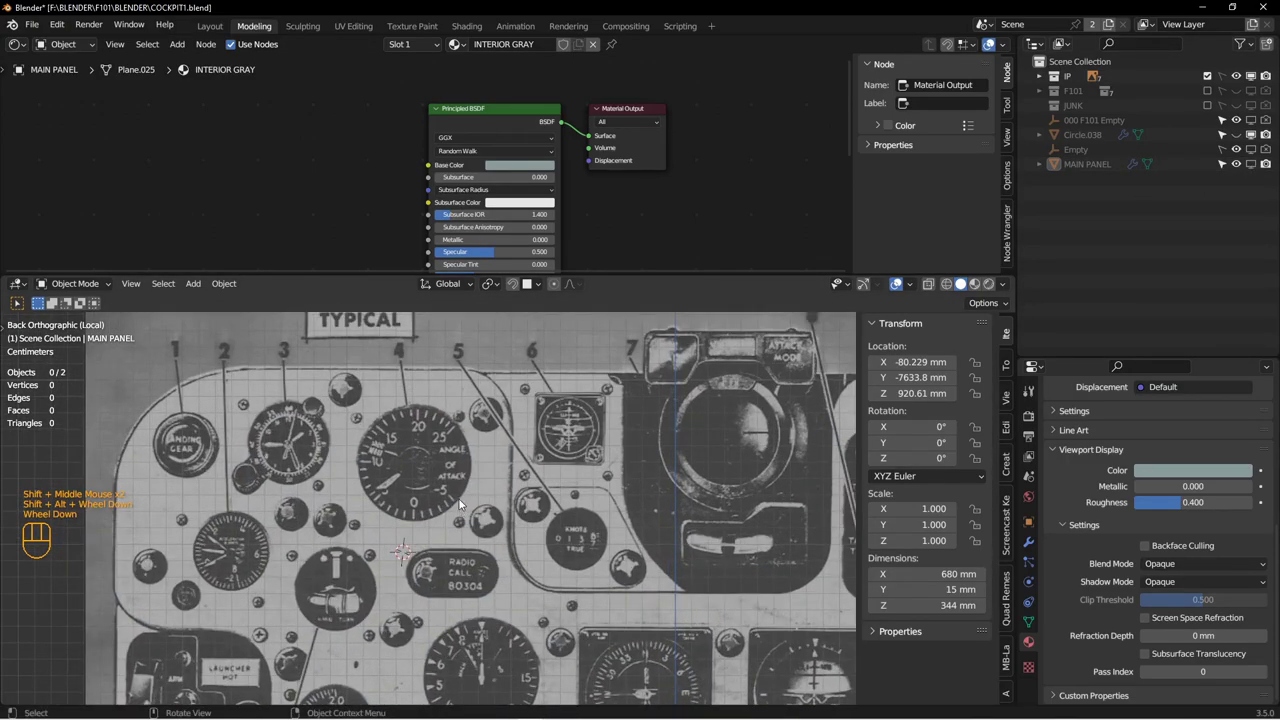
Step: Place the 3D cursor just below the Angle of Attack gauge and add a Round Cube mesh there
{"action": "scroll", "coordinate": [459, 503], "scroll_direction": "down", "scroll_amount": 2}
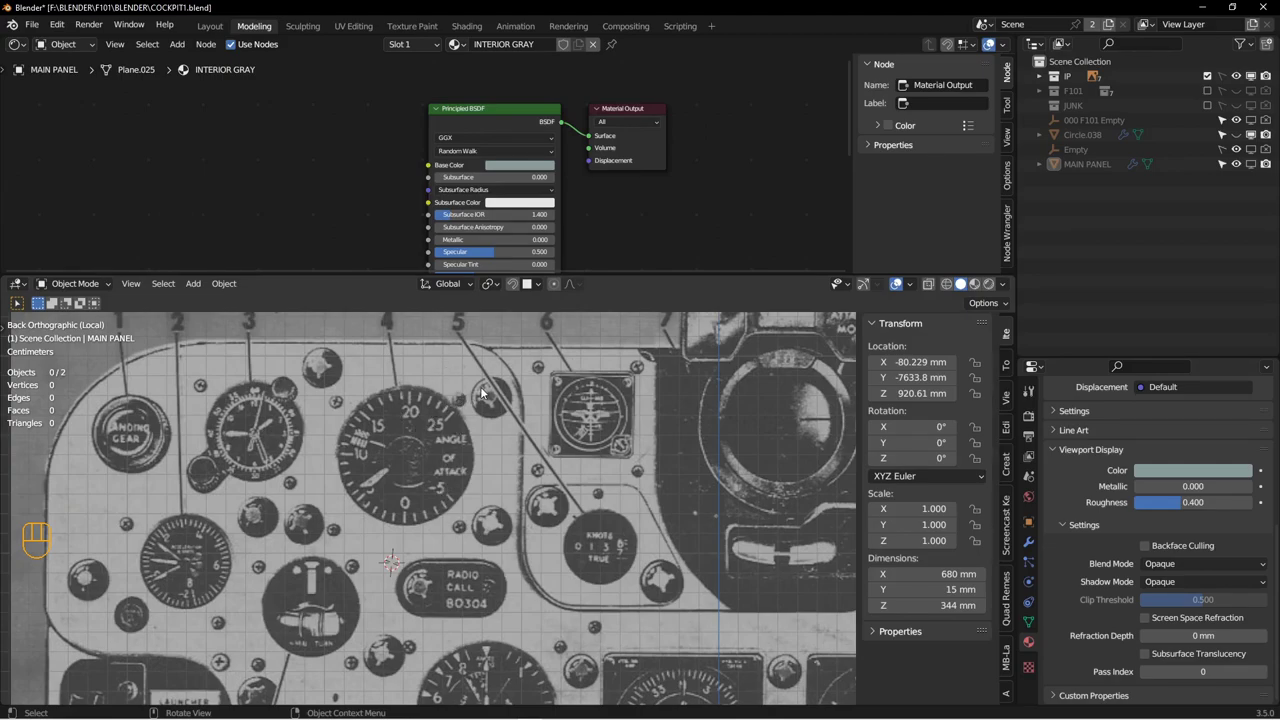
{"action": "middle_click_drag", "start_coordinate": [423, 440], "coordinate": [416, 482], "text": "shift"}
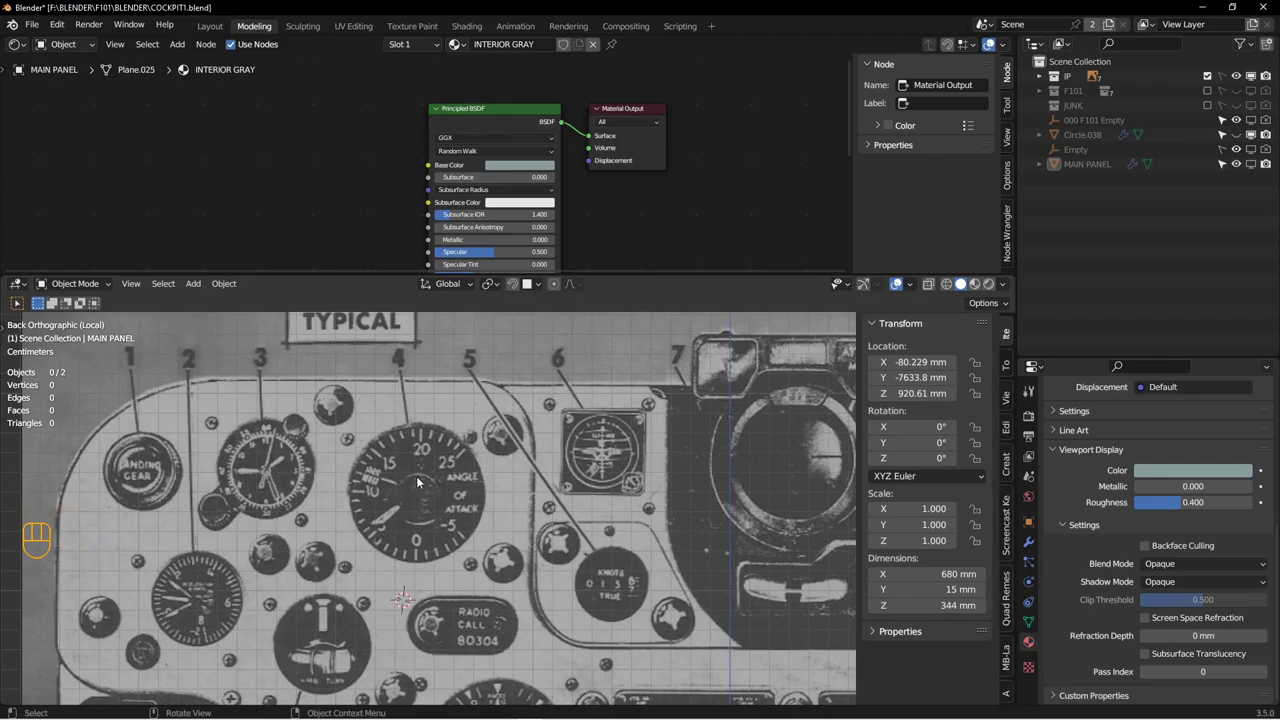
{"action": "scroll", "coordinate": [418, 483], "scroll_direction": "down", "scroll_amount": 2}
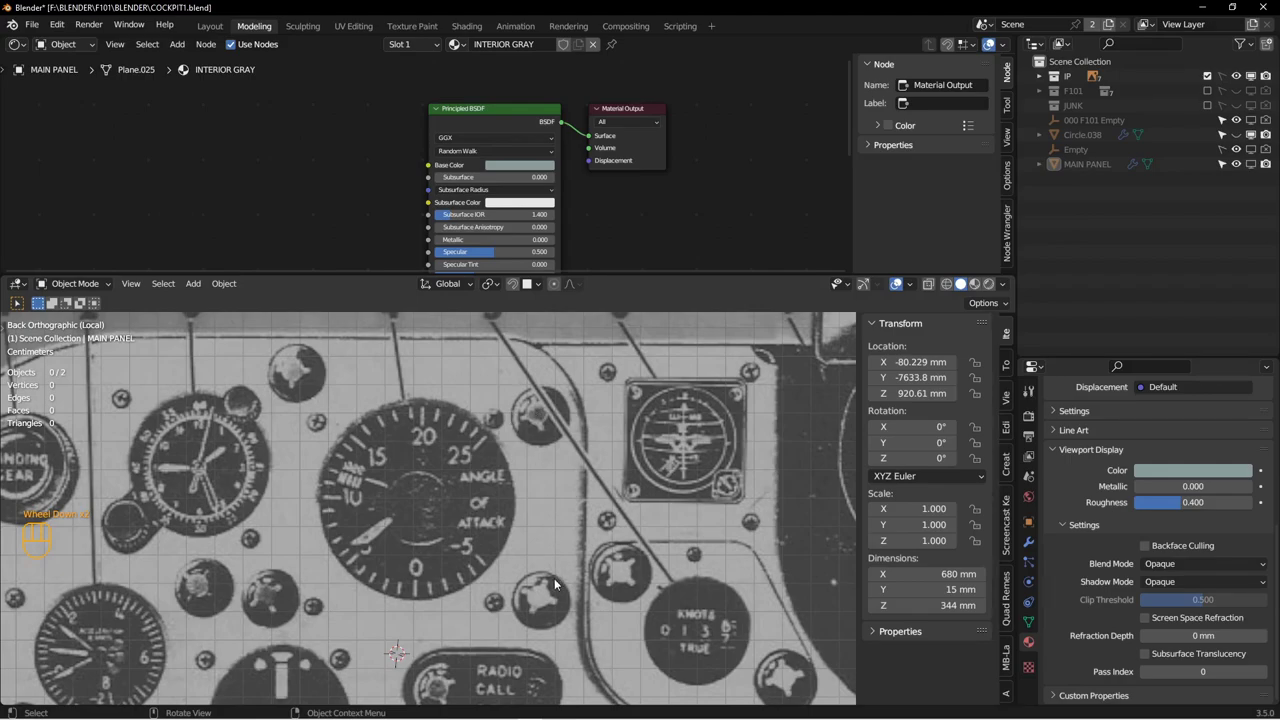
{"action": "middle_click_drag", "start_coordinate": [558, 483], "coordinate": [491, 489], "text": "shift"}
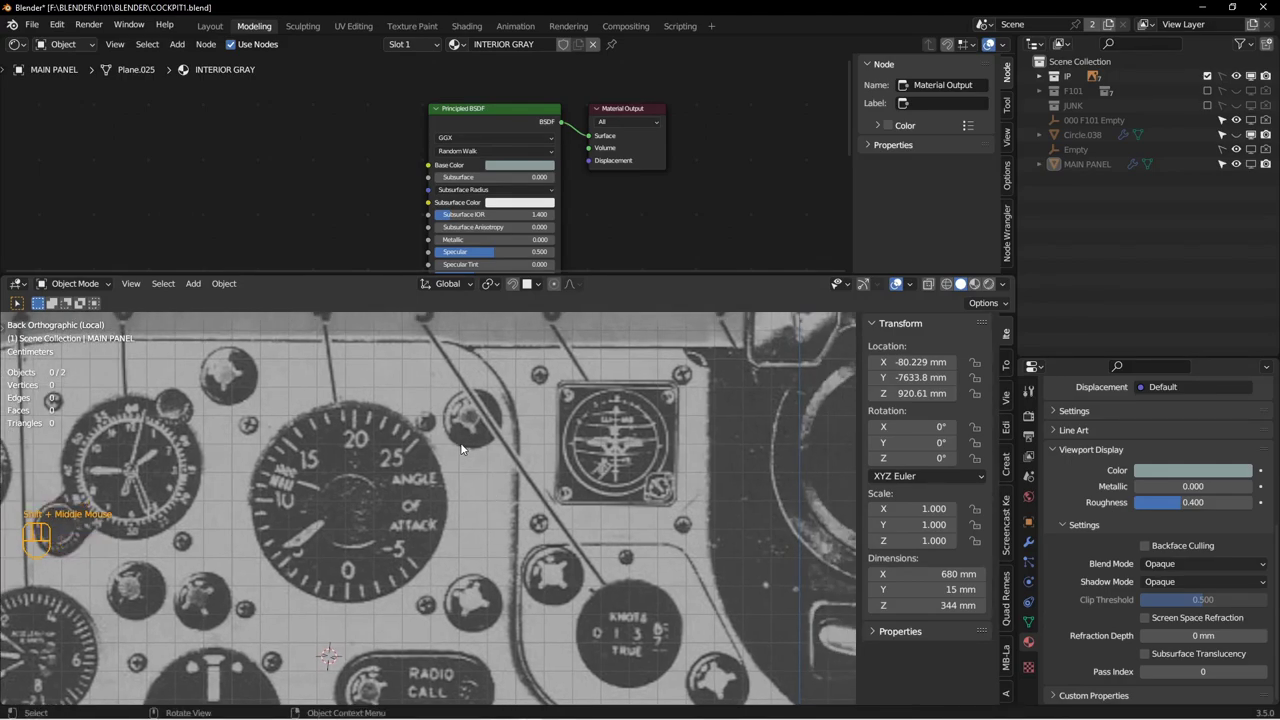
{"action": "middle_click_drag", "start_coordinate": [438, 631], "coordinate": [500, 550], "text": "shift"}
{"action": "right_click", "coordinate": [447, 530], "text": "shift"}
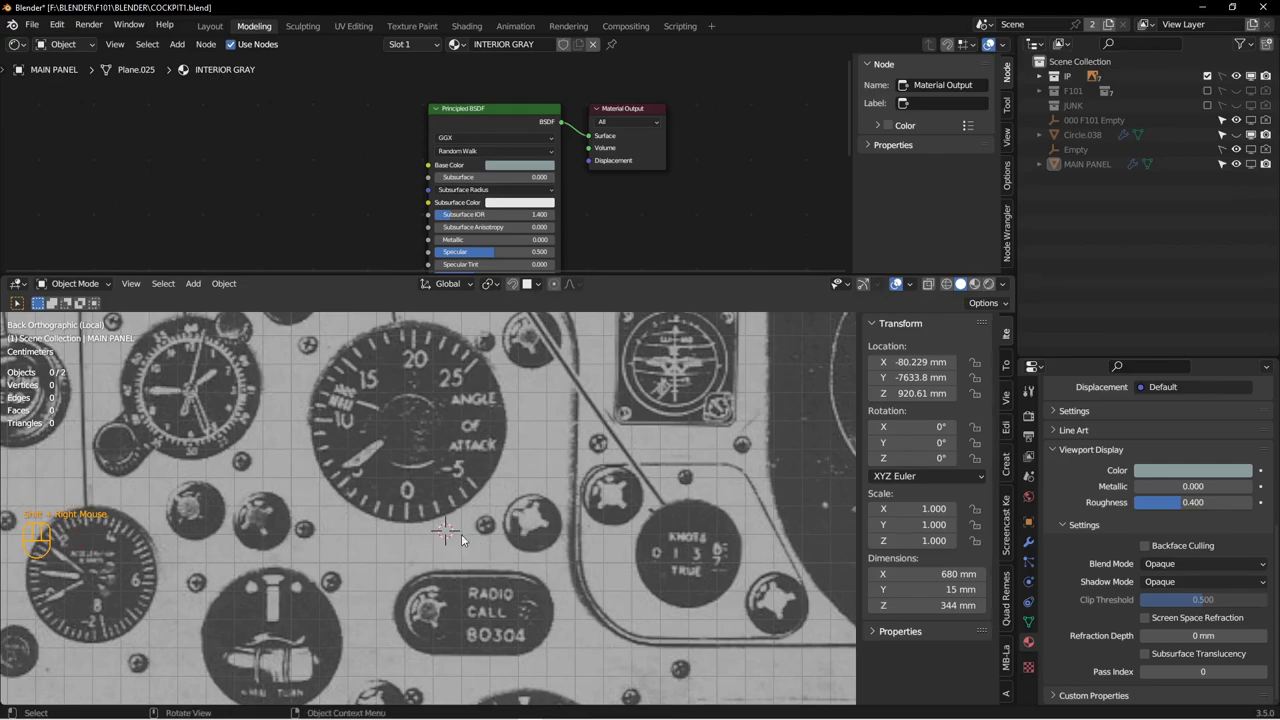
{"action": "key", "text": "shift+a"}
{"action": "mouse_move", "coordinate": [428, 428]}
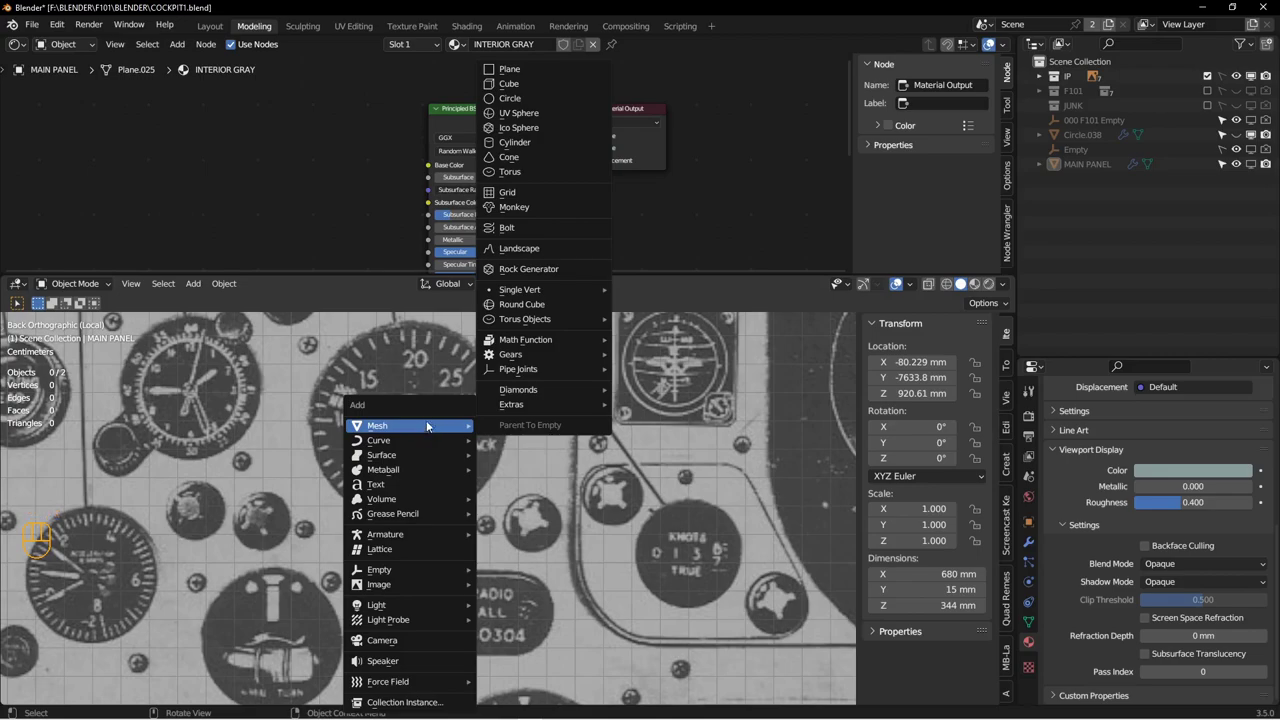
{"action": "left_click", "coordinate": [518, 304]}
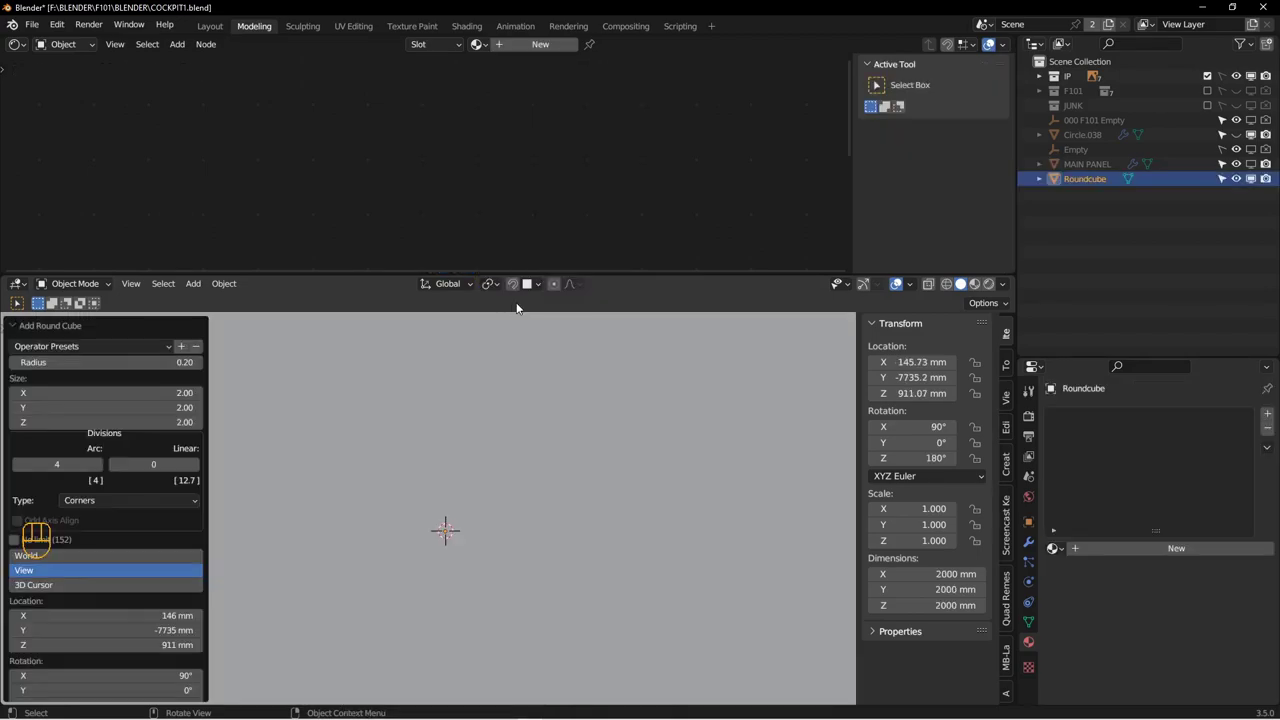
Step: Apply the Quadsphere preset to the round cube and set its arc divisions to 6
{"action": "left_click", "coordinate": [150, 346]}
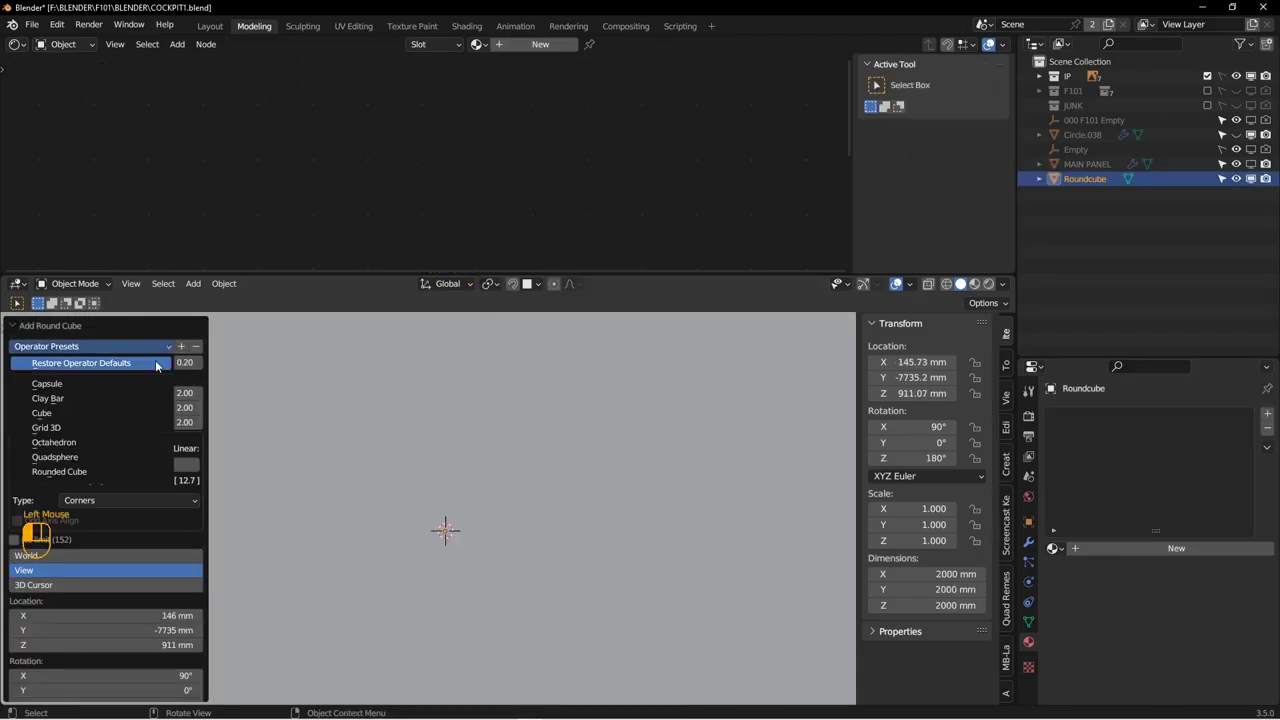
{"action": "left_click", "coordinate": [109, 457]}
{"action": "double_click", "coordinate": [68, 464]}
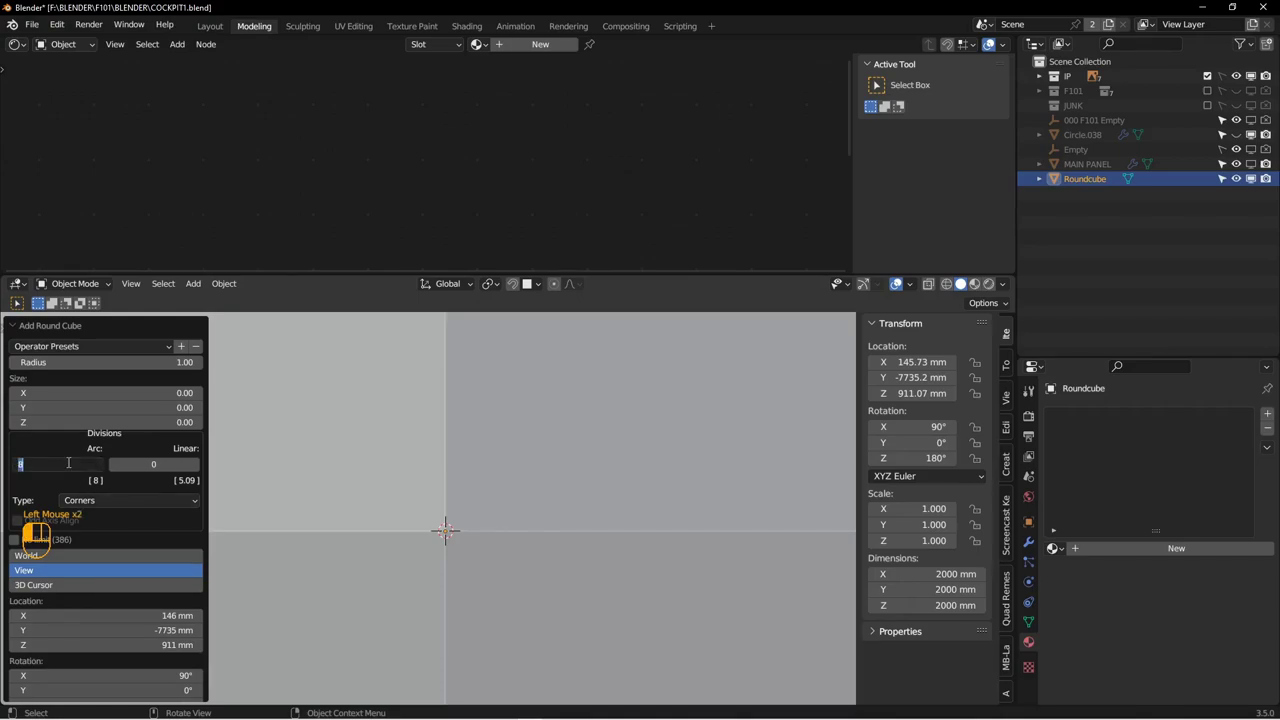
{"action": "key", "text": "Return"}
{"action": "scroll", "coordinate": [610, 464], "scroll_direction": "up", "scroll_amount": 6}
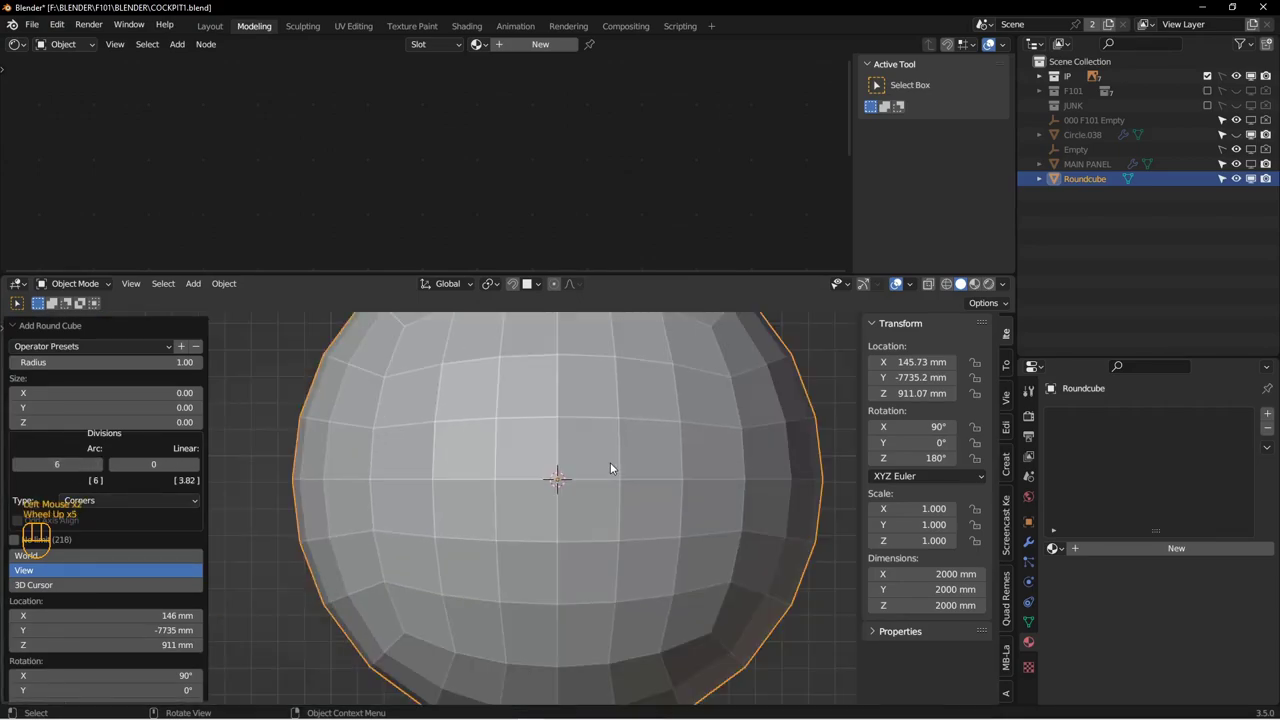
{"action": "left_click", "coordinate": [63, 464]}
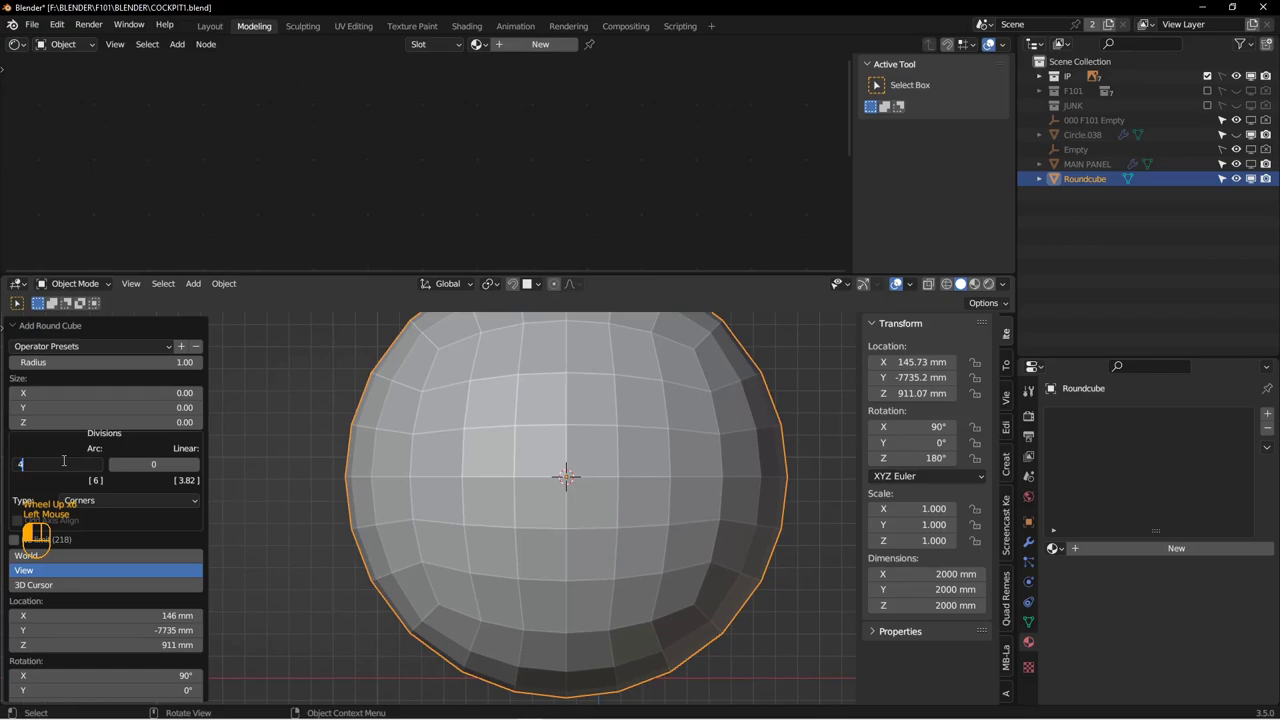
{"action": "type", "text": "4"}
{"action": "key", "text": "Return"}
{"action": "double_click", "coordinate": [60, 463]}
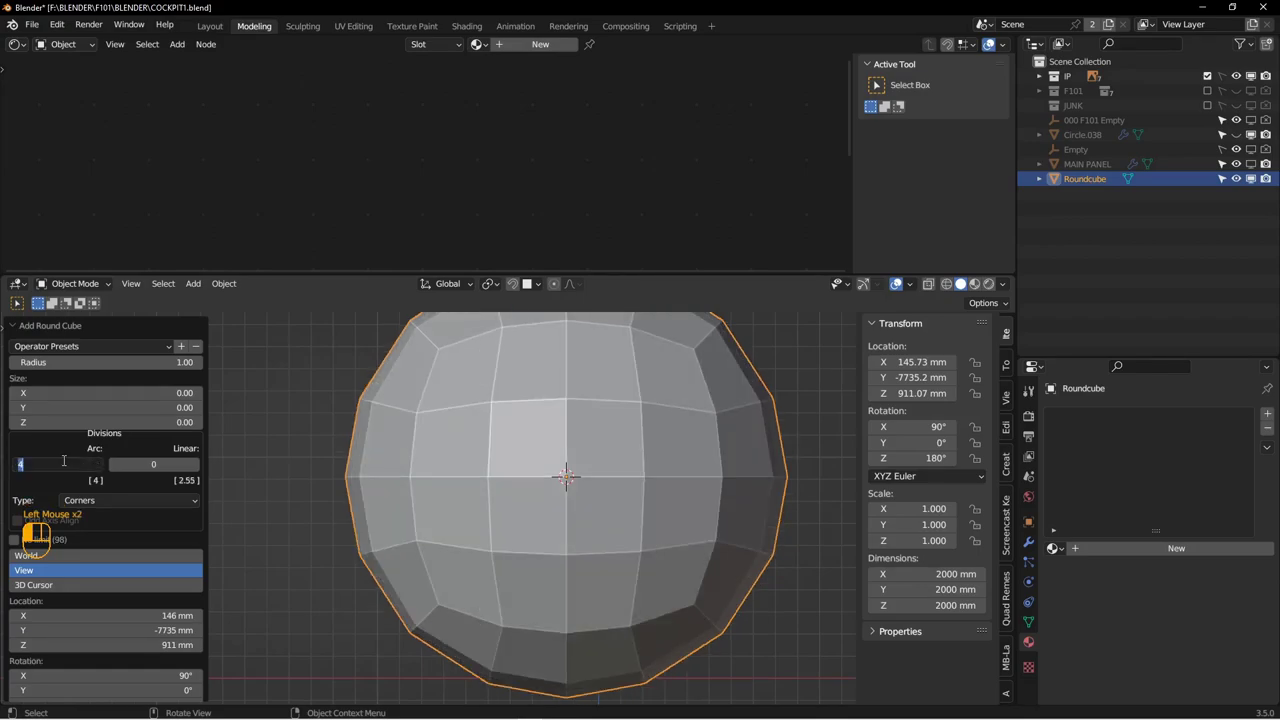
{"action": "type", "text": "6"}
{"action": "key", "text": "Return"}
Step: Scale the quadsphere down to about 12.7 mm across, close to the reference image's screw size
{"action": "key", "text": "s"}
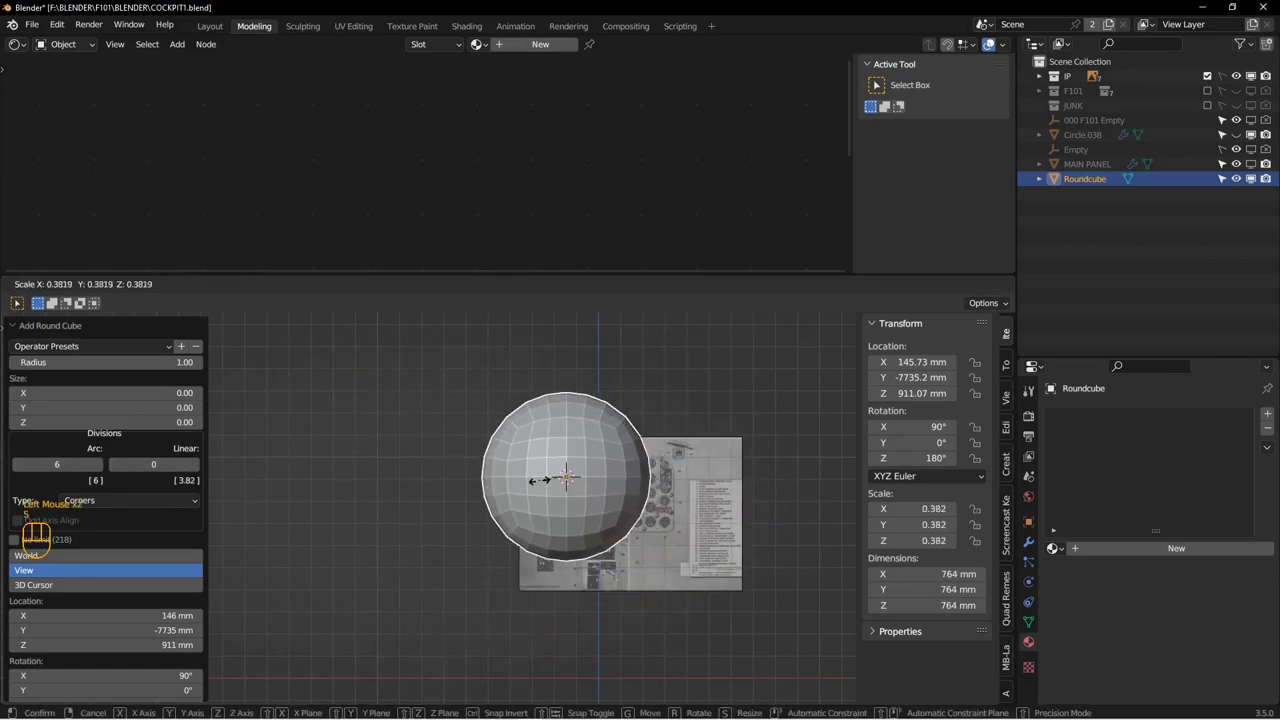
{"action": "left_click", "coordinate": [543, 485]}
{"action": "key", "text": "s"}
{"action": "left_click", "coordinate": [580, 493]}
{"action": "scroll", "coordinate": [543, 504], "scroll_direction": "down", "scroll_amount": 3}
{"action": "key", "text": "s"}
{"action": "left_click", "coordinate": [639, 436]}
{"action": "scroll", "coordinate": [642, 432], "scroll_direction": "down", "scroll_amount": 3}
{"action": "middle_click_drag", "start_coordinate": [642, 394], "coordinate": [564, 524], "text": "shift"}
{"action": "scroll", "coordinate": [564, 524], "scroll_direction": "down", "scroll_amount": 2}
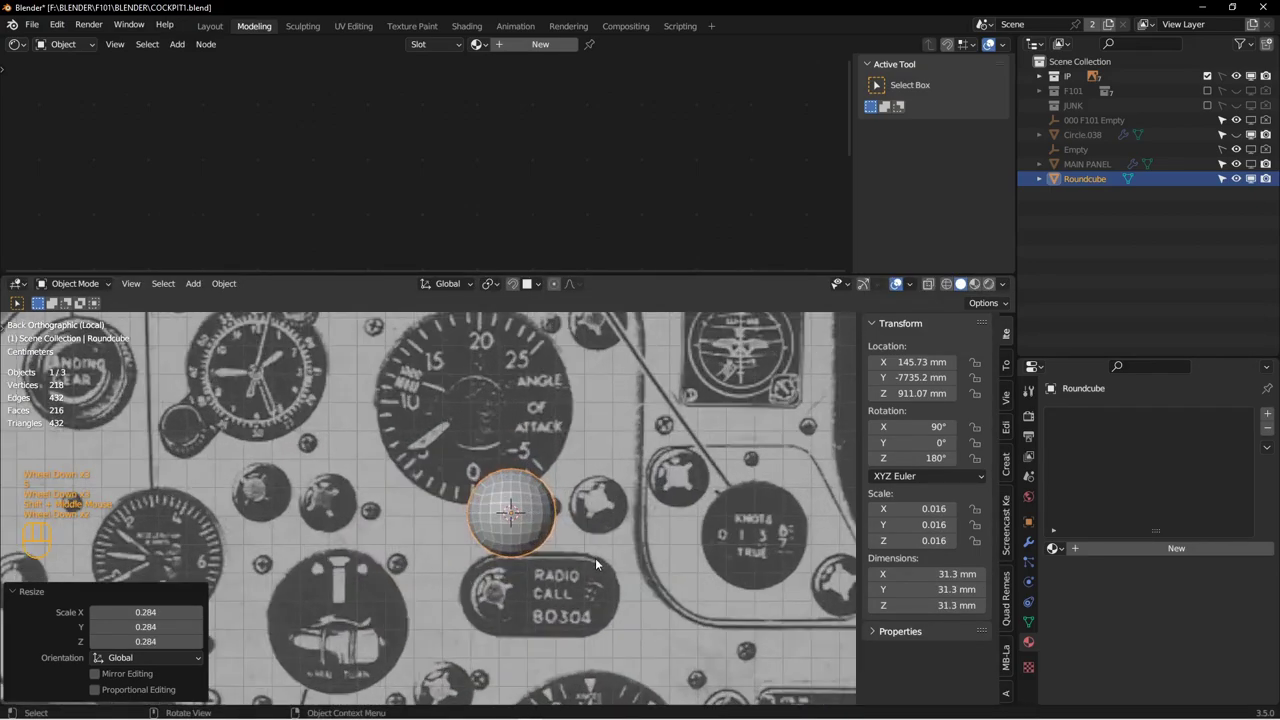
{"action": "key", "text": "s"}
{"action": "left_click", "coordinate": [535, 550]}
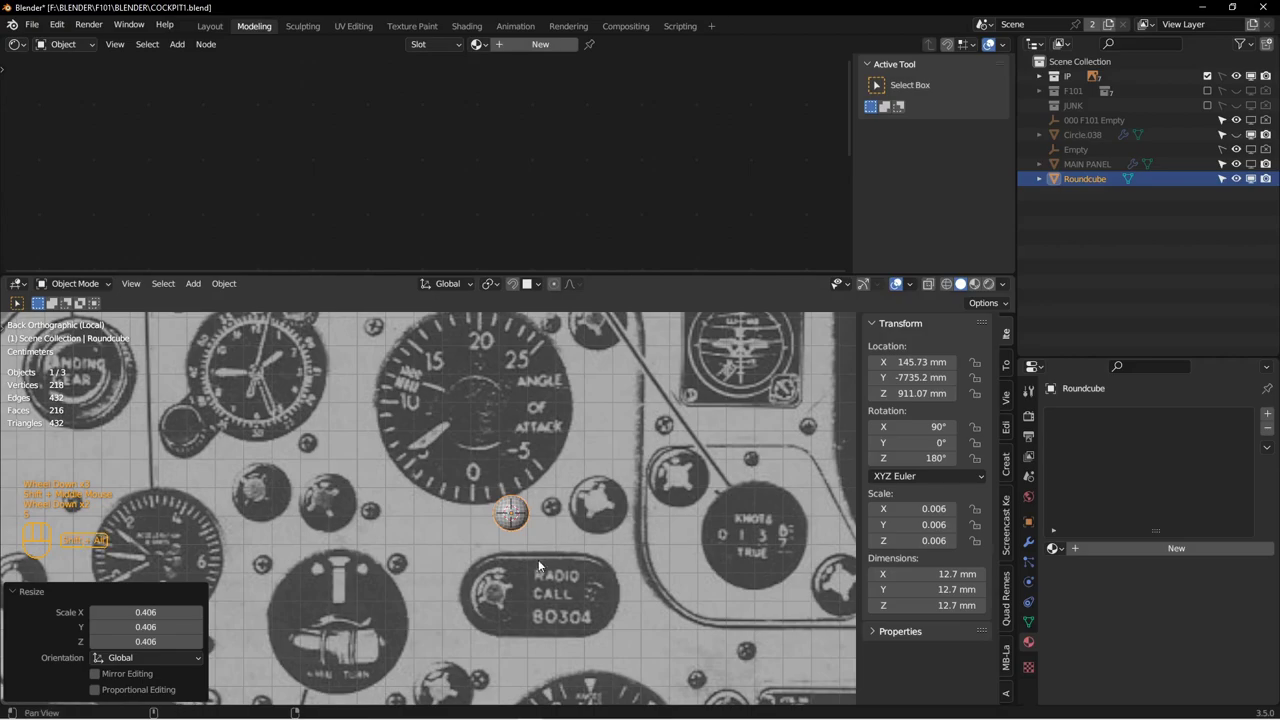
Step: Move the sphere over the small screw above the RADIO CALL plate and scale it to about 6.9 mm
{"action": "middle_click_drag", "start_coordinate": [539, 566], "coordinate": [510, 585], "text": "shift"}
{"action": "scroll", "coordinate": [510, 585], "scroll_direction": "down", "scroll_amount": 2}
{"action": "key", "text": "s"}
{"action": "left_click", "coordinate": [494, 566]}
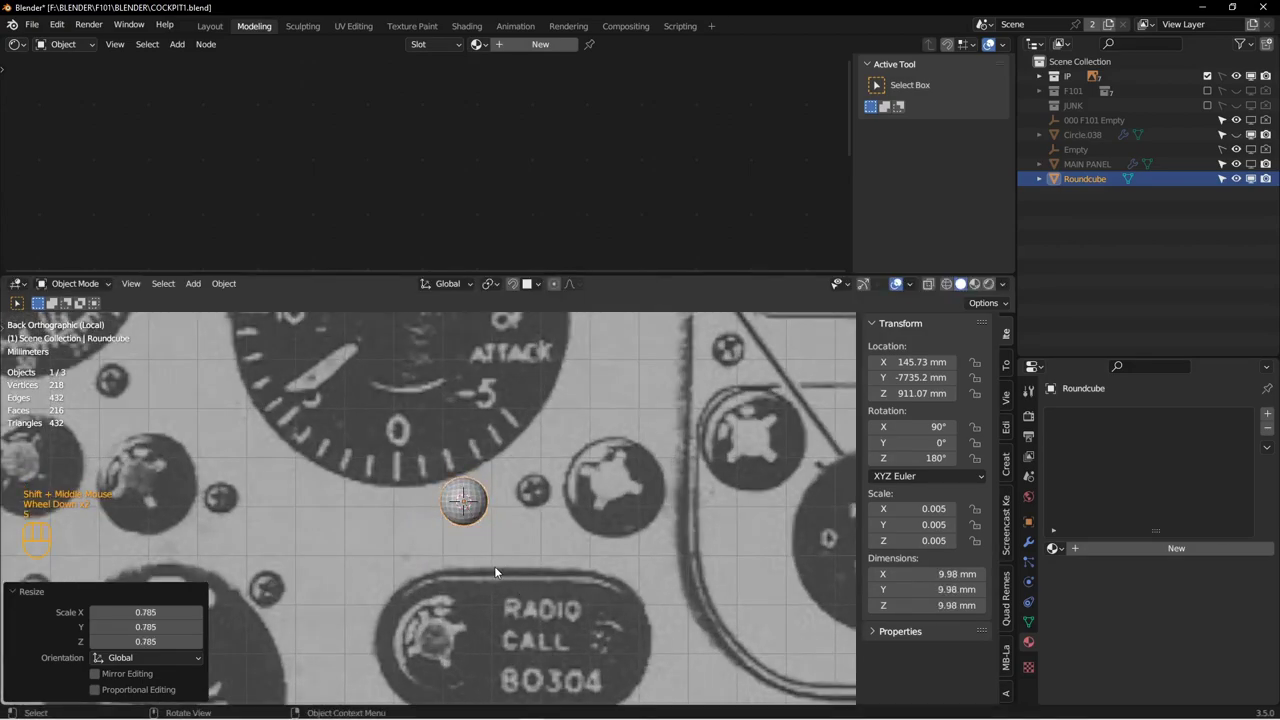
{"action": "key", "text": "g"}
{"action": "left_click", "coordinate": [567, 572]}
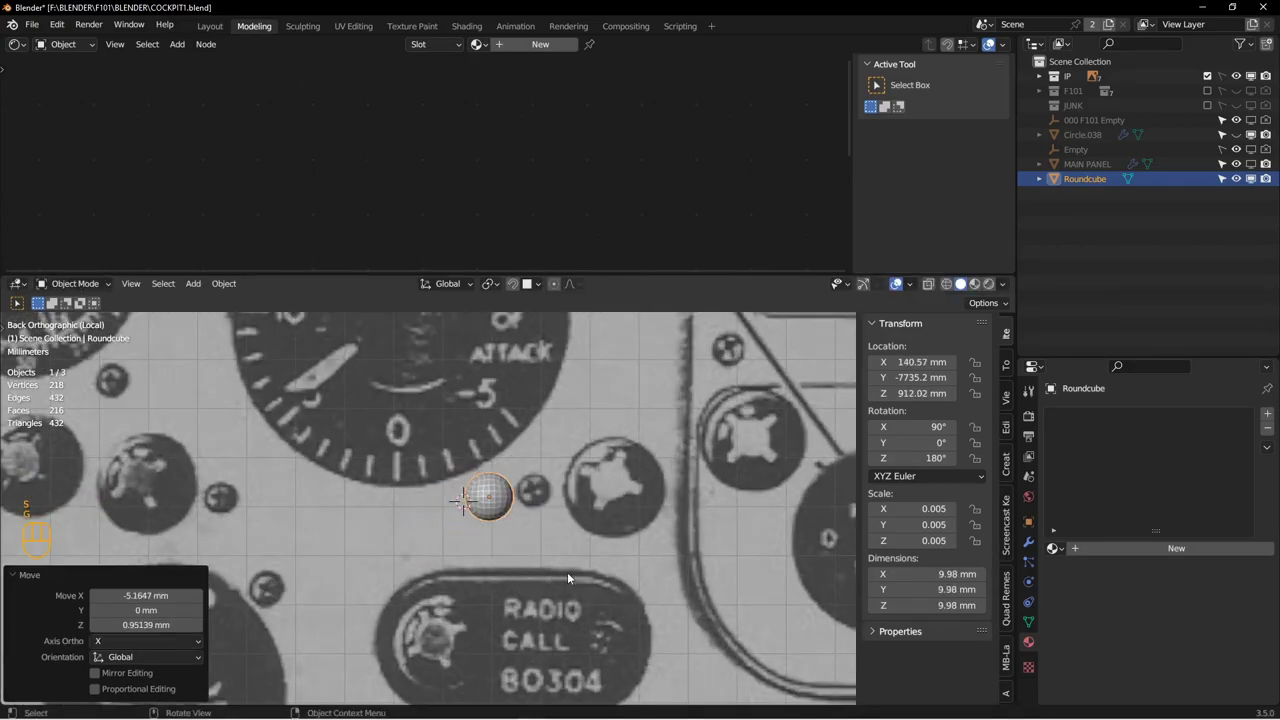
{"action": "scroll", "coordinate": [567, 572], "scroll_direction": "down", "scroll_amount": 2}
{"action": "key", "text": "s"}
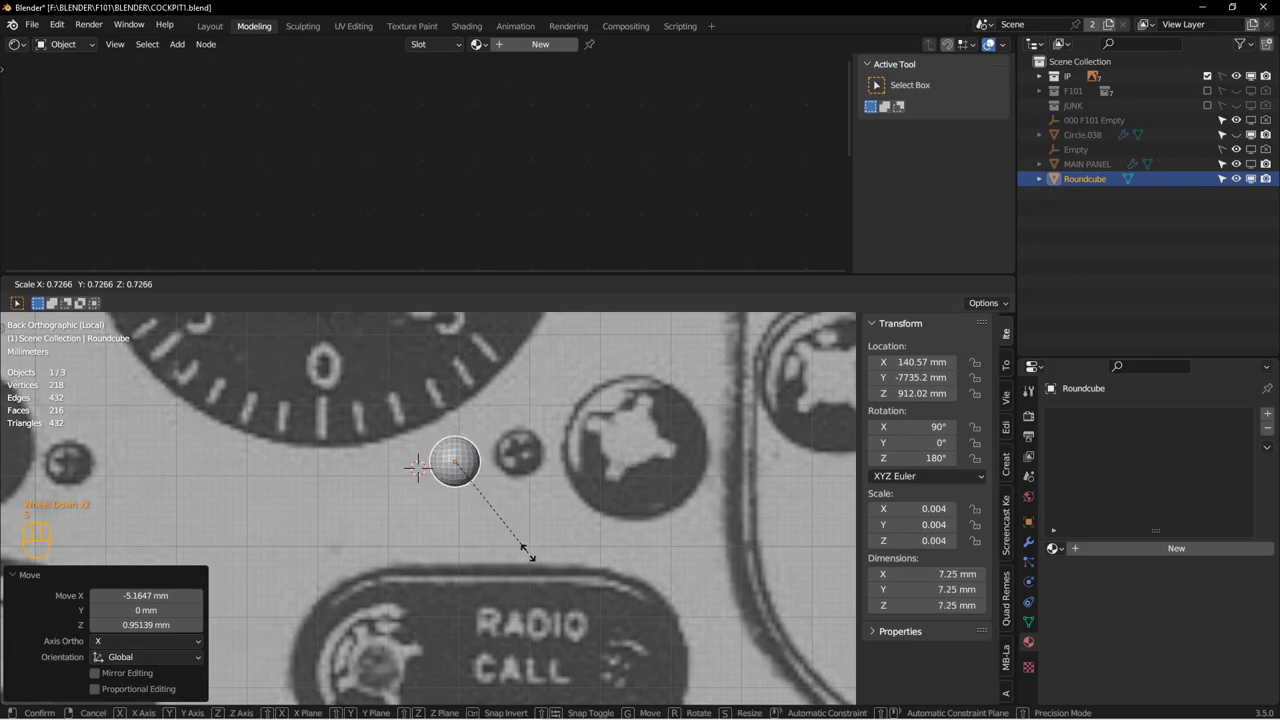
{"action": "left_click", "coordinate": [524, 551]}
{"action": "key", "text": "g"}
{"action": "left_click", "coordinate": [586, 547]}
{"action": "key", "text": "s"}
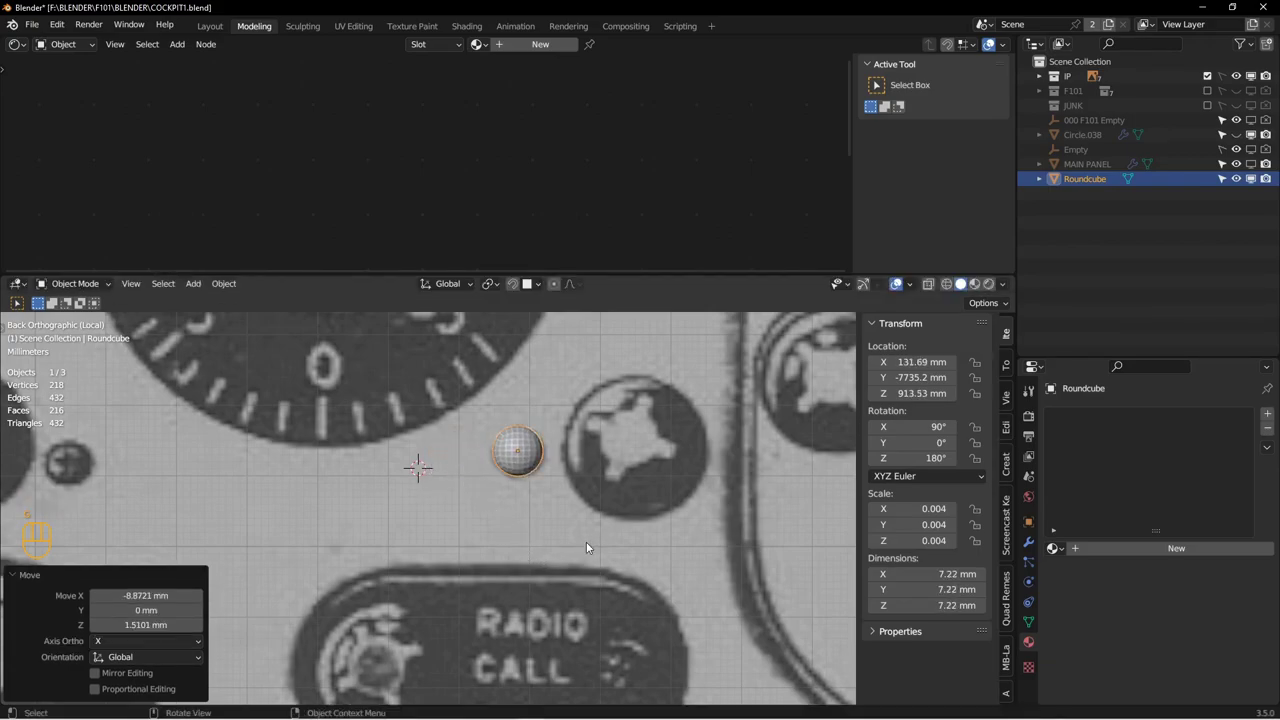
{"action": "left_click", "coordinate": [585, 547]}
Step: In wireframe top view, delete the front half of the sphere's faces, leaving the half that faces the back view
{"action": "scroll", "coordinate": [587, 546], "scroll_direction": "up", "scroll_amount": 3}
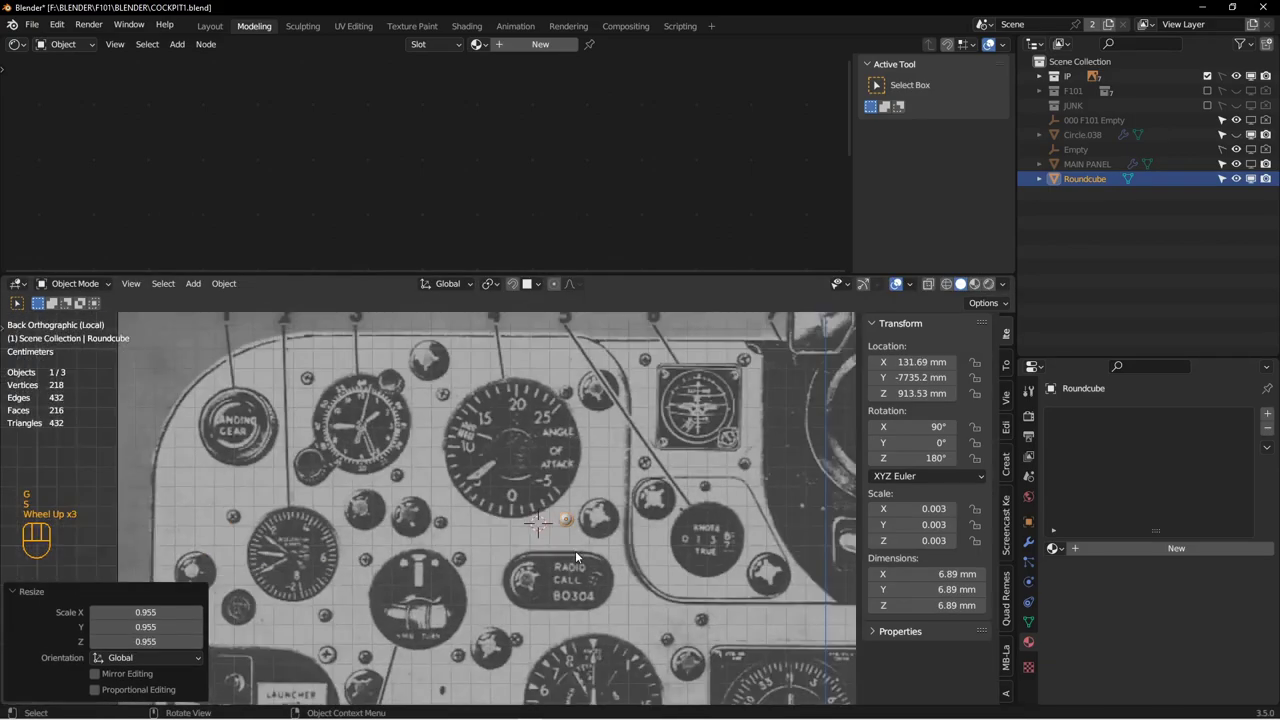
{"action": "scroll", "coordinate": [575, 557], "scroll_direction": "up", "scroll_amount": 2}
{"action": "middle_click_drag", "start_coordinate": [575, 557], "coordinate": [538, 572]}
{"action": "scroll", "coordinate": [538, 572], "scroll_direction": "down", "scroll_amount": 2}
{"action": "key", "text": "KP_7"}
{"action": "scroll", "coordinate": [538, 572], "scroll_direction": "down", "scroll_amount": 2}
{"action": "middle_click_drag", "start_coordinate": [498, 345], "coordinate": [545, 537], "text": "shift"}
{"action": "scroll", "coordinate": [548, 540], "scroll_direction": "down", "scroll_amount": 1}
{"action": "key", "text": "Tab"}
{"action": "left_click", "coordinate": [635, 566]}
{"action": "scroll", "coordinate": [635, 566], "scroll_direction": "down", "scroll_amount": 1}
{"action": "key", "text": "z"}
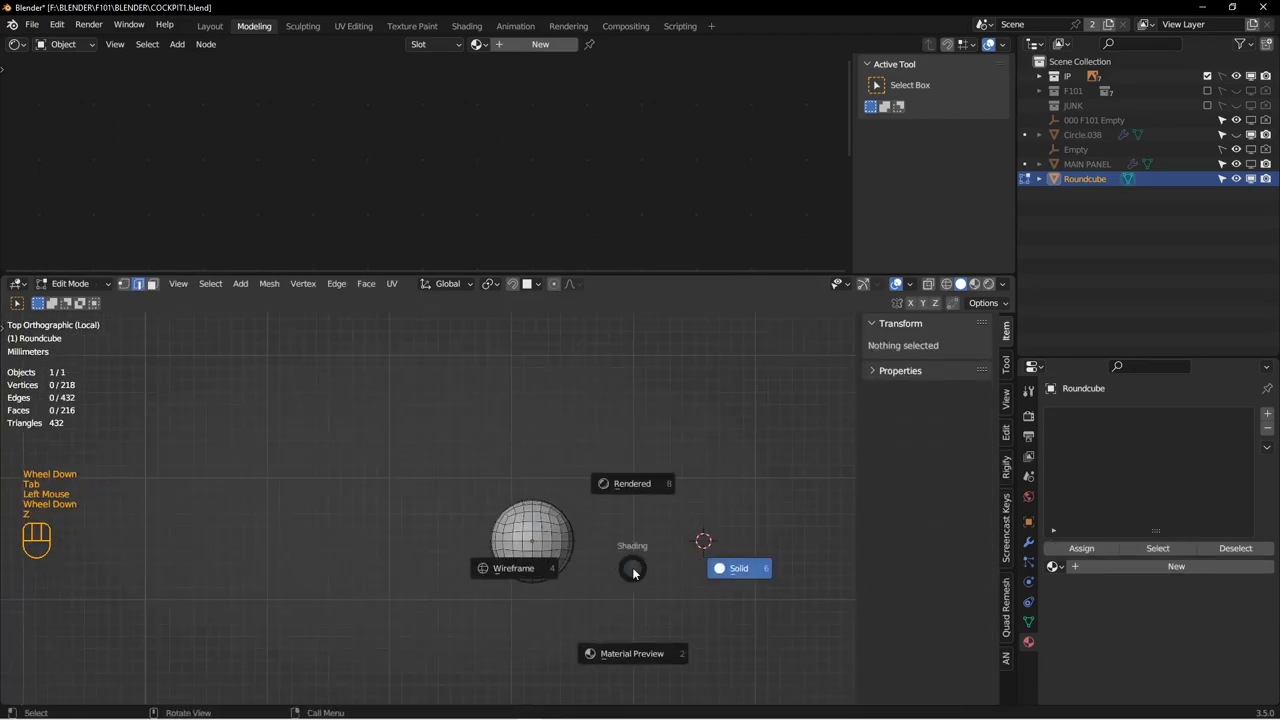
{"action": "key", "text": "3"}
{"action": "left_click_drag", "start_coordinate": [453, 621], "coordinate": [614, 545]}
{"action": "key", "text": "x"}
{"action": "left_click", "coordinate": [589, 543]}
{"action": "middle_click_drag", "start_coordinate": [589, 548], "coordinate": [540, 557]}
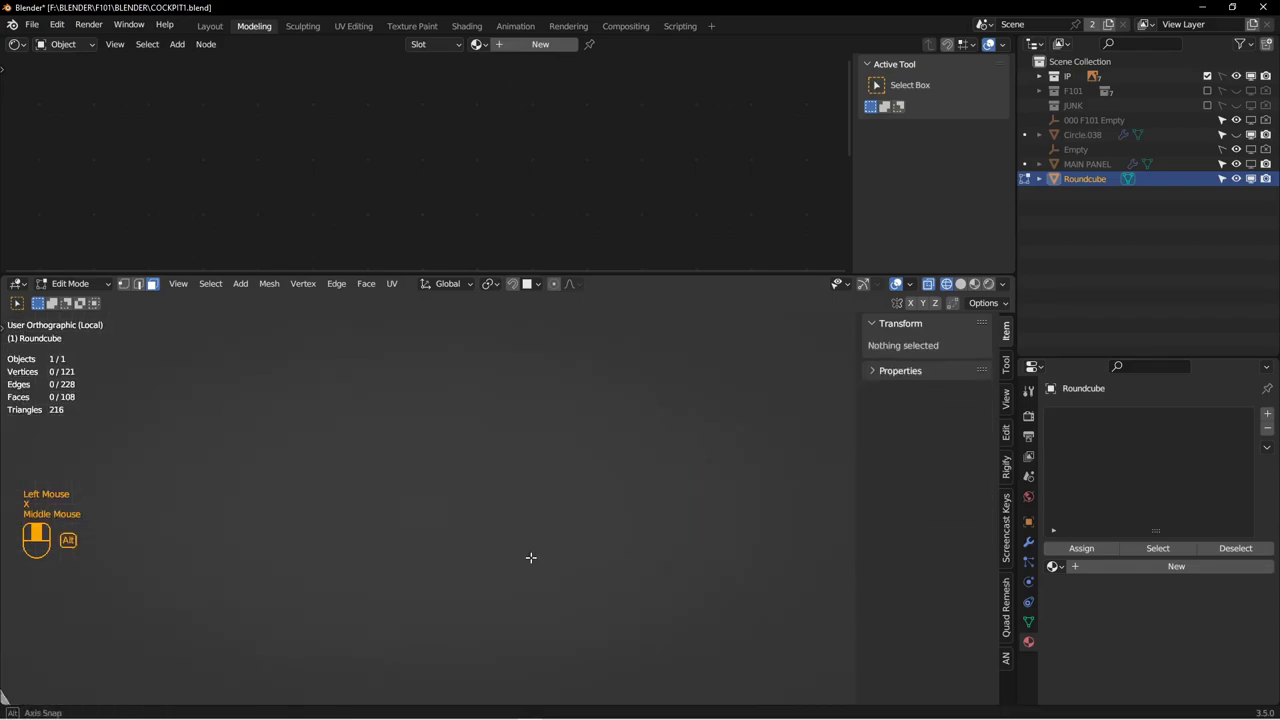
Step: Return to solid shading and flatten the whole half-sphere along Y into a shallower screw-head dome
{"action": "key", "text": "z"}
{"action": "left_click", "coordinate": [628, 560]}
{"action": "key", "text": "a"}
{"action": "key", "text": "KP_Decimal"}
{"action": "mouse_move", "coordinate": [620, 555]}
{"action": "middle_mouse_down"}
{"action": "mouse_move", "coordinate": [466, 537]}
{"action": "mouse_move", "coordinate": [465, 511]}
{"action": "mouse_move", "coordinate": [489, 551]}
{"action": "mouse_move", "coordinate": [342, 479]}
{"action": "mouse_move", "coordinate": [459, 534]}
{"action": "middle_mouse_up"}
{"action": "scroll", "coordinate": [464, 537], "scroll_direction": "up", "scroll_amount": 2}
{"action": "scroll", "coordinate": [489, 551], "scroll_direction": "down", "scroll_amount": 2}
{"action": "key", "text": "s"}
{"action": "key", "text": "y"}
{"action": "left_click", "coordinate": [463, 523]}
Step: Extrude the dome's open rim loop about 0.56 mm along negative Y
{"action": "key", "text": "2"}
{"action": "double_click", "coordinate": [328, 432]}
{"action": "key", "text": "e"}
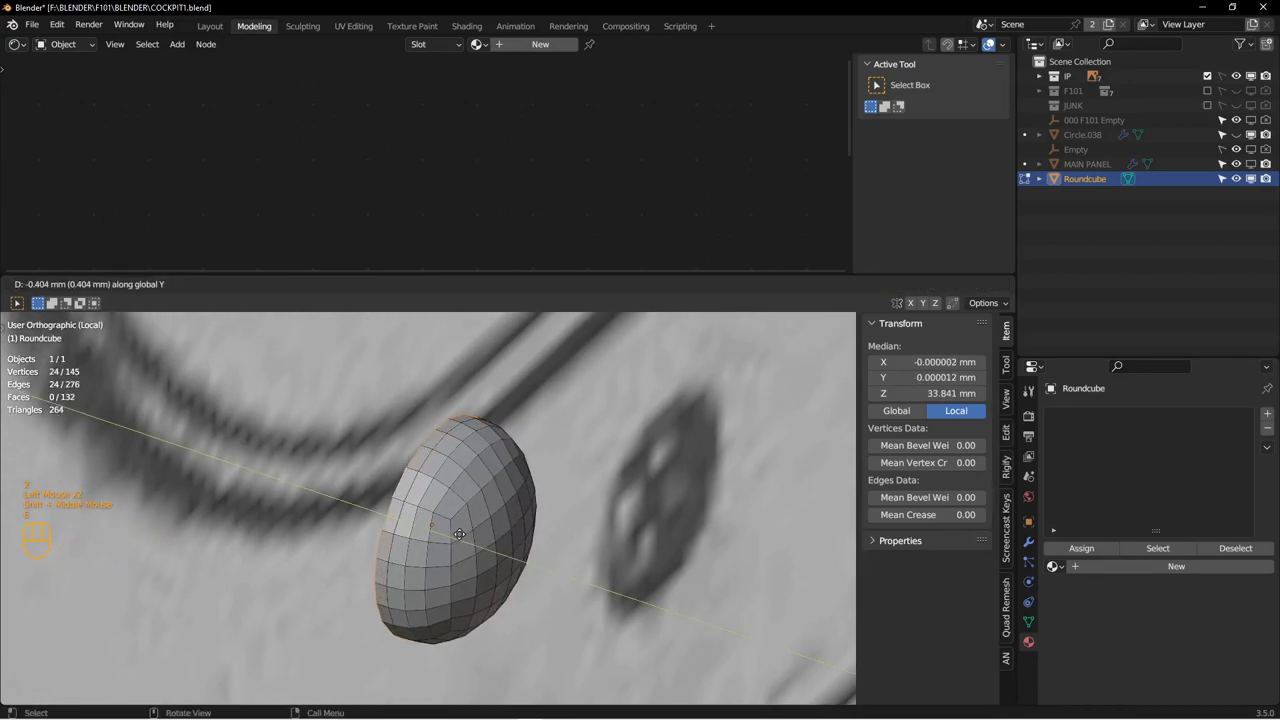
{"action": "left_click", "coordinate": [454, 531]}
Step: In back view, straighten the vertical vertex column just left of the dome's centre by scaling it to 0 along X
{"action": "key", "text": "KP_1"}
{"action": "key", "text": "ctrl+KP_1"}
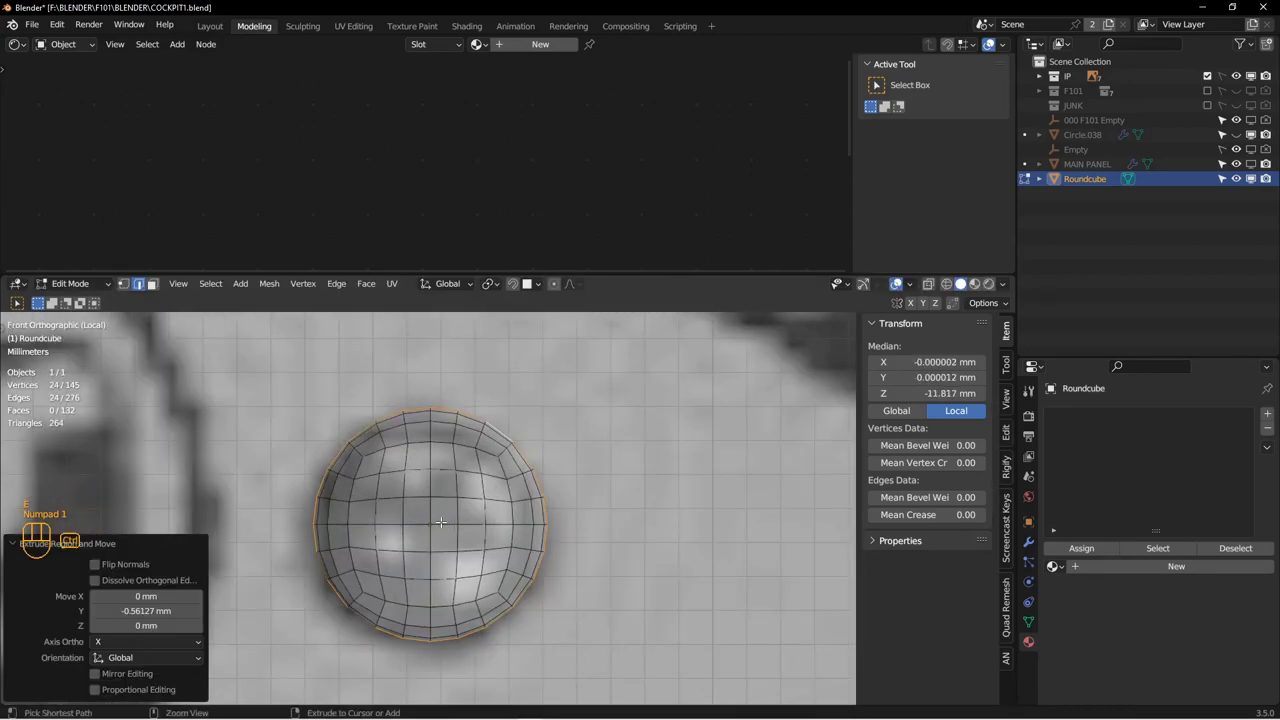
{"action": "middle_click_drag", "start_coordinate": [428, 524], "coordinate": [497, 515], "text": "shift"}
{"action": "key", "text": "1"}
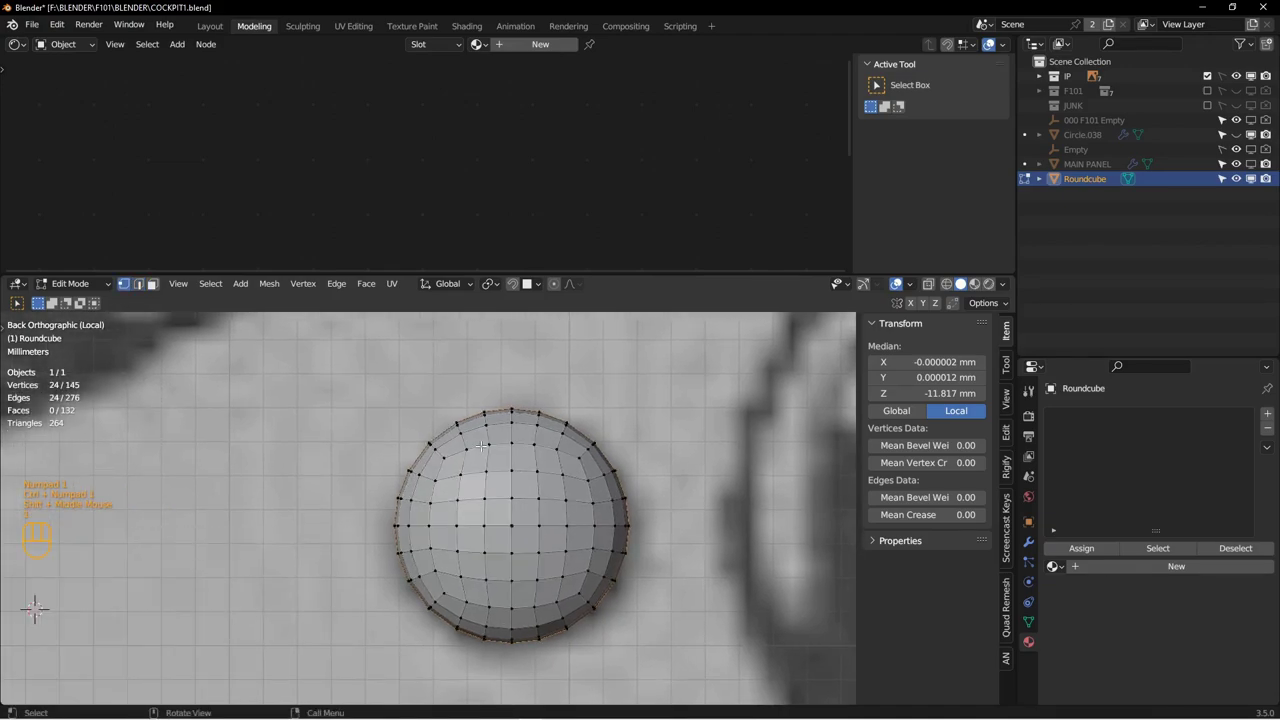
{"action": "scroll", "coordinate": [482, 446], "scroll_direction": "down", "scroll_amount": 2}
{"action": "left_click_drag", "start_coordinate": [484, 442], "coordinate": [512, 681]}
{"action": "middle_click_drag", "start_coordinate": [512, 681], "coordinate": [491, 591], "text": "shift"}
{"action": "key", "text": "s"}
{"action": "key", "text": "x"}
{"action": "key", "text": "0"}
{"action": "key", "text": "Return"}
Step: Straighten the vertical vertex column just right of the dome's centre by scaling it to 0 along X
{"action": "left_click_drag", "start_coordinate": [538, 376], "coordinate": [560, 615]}
{"action": "key", "text": "s"}
{"action": "key", "text": "x"}
{"action": "key", "text": "0"}
{"action": "key", "text": "Return"}
Step: Flatten the seven-vertex row just above the dome's centre by scaling it to 0 along Z
{"action": "left_click_drag", "start_coordinate": [389, 420], "coordinate": [498, 428]}
{"action": "left_click_drag", "start_coordinate": [597, 440], "coordinate": [626, 472]}
{"action": "key", "text": "s"}
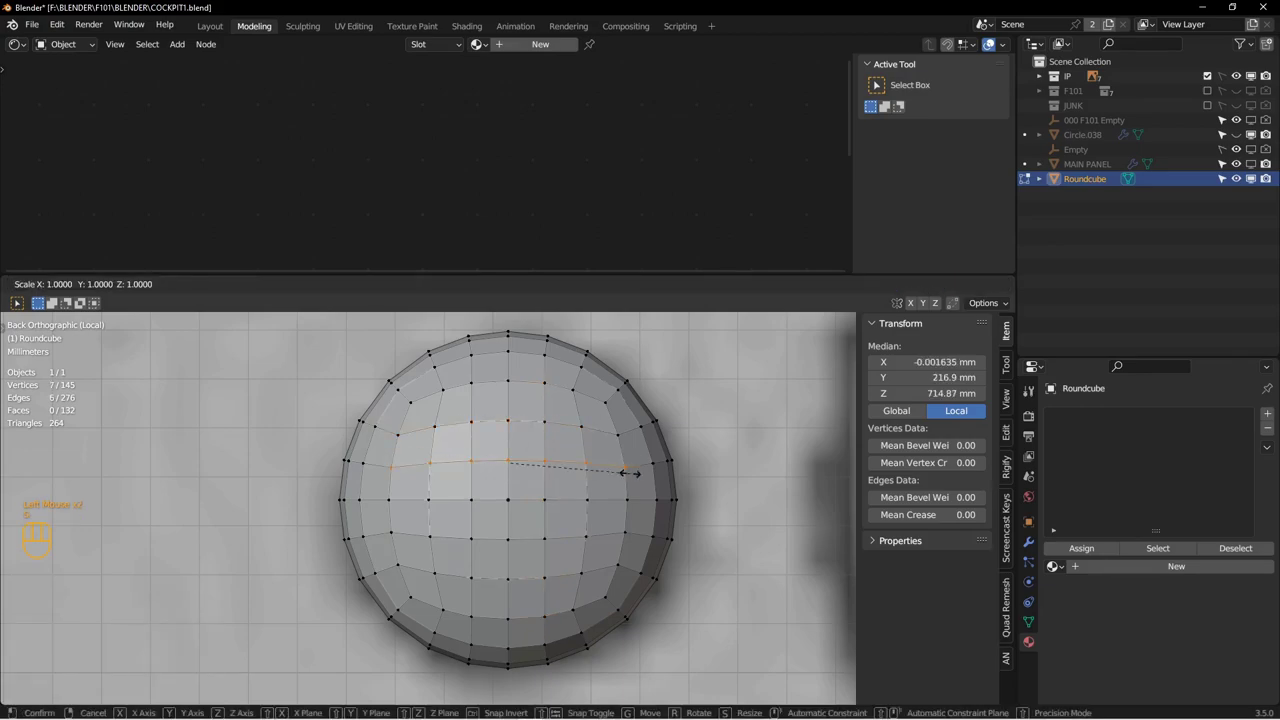
{"action": "key", "text": "z"}
{"action": "key", "text": "0"}
{"action": "key", "text": "Return"}
Step: Flatten the seven-vertex row just below the dome's centre by scaling it to 0 along Z
{"action": "left_click_drag", "start_coordinate": [382, 523], "coordinate": [534, 535]}
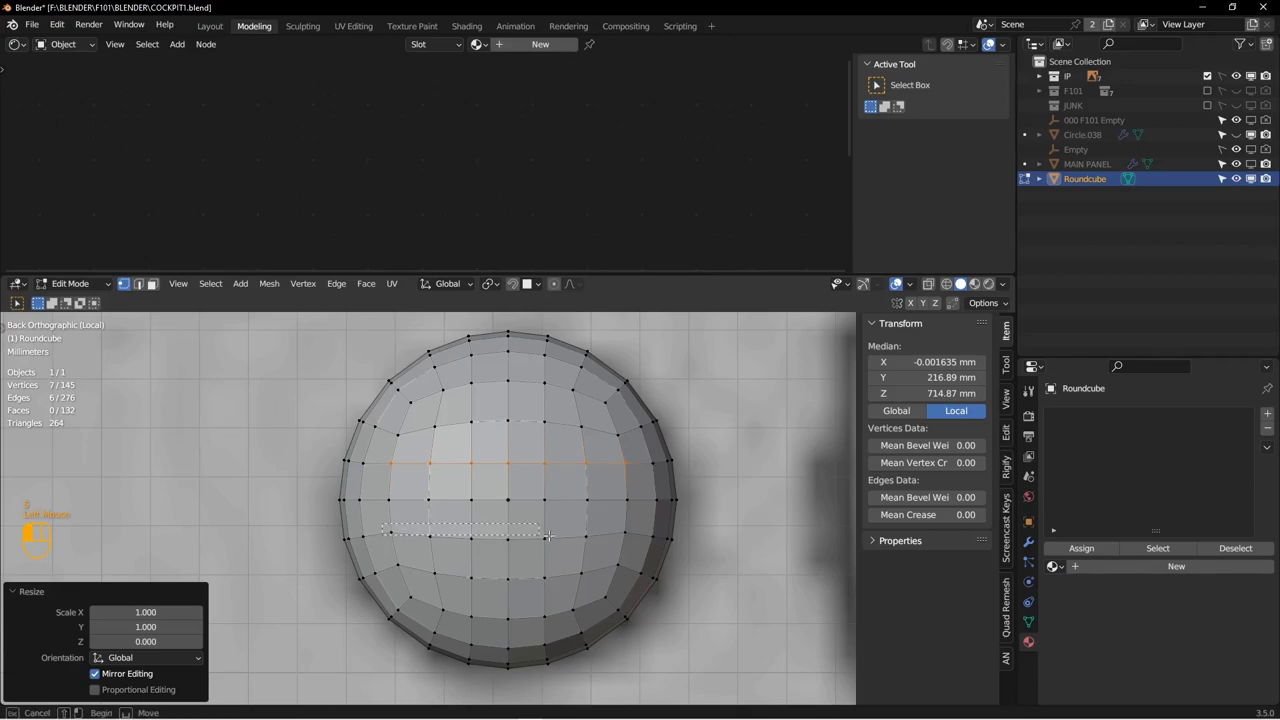
{"action": "left_click_drag", "start_coordinate": [631, 539], "coordinate": [632, 540]}
{"action": "key", "text": "s"}
{"action": "key", "text": "z"}
{"action": "key", "text": "0"}
{"action": "key", "text": "Return"}
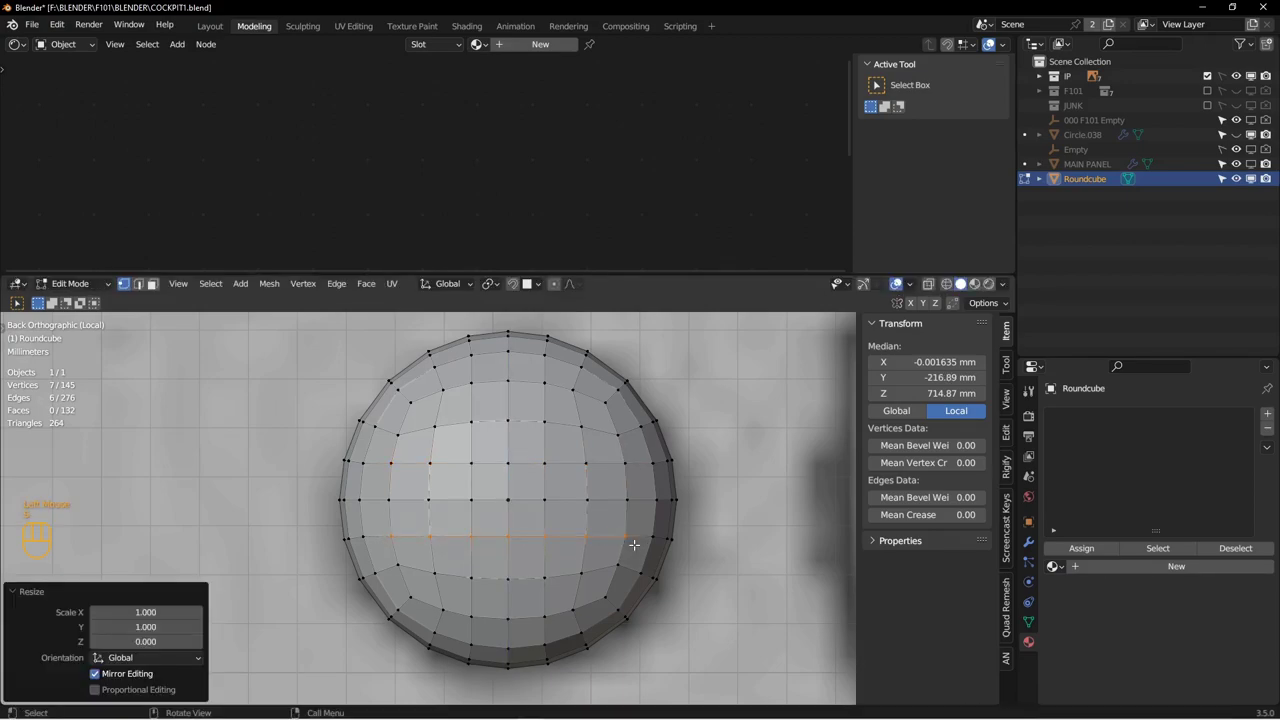
Step: Bring the two straightened horizontal rows closer together by scaling both to 0.8 along Z
{"action": "left_click_drag", "start_coordinate": [375, 458], "coordinate": [641, 468], "text": "shift"}
{"action": "key", "text": "s"}
{"action": "key", "text": "z"}
{"action": "key", "text": "8"}
{"action": "key", "text": "Return"}
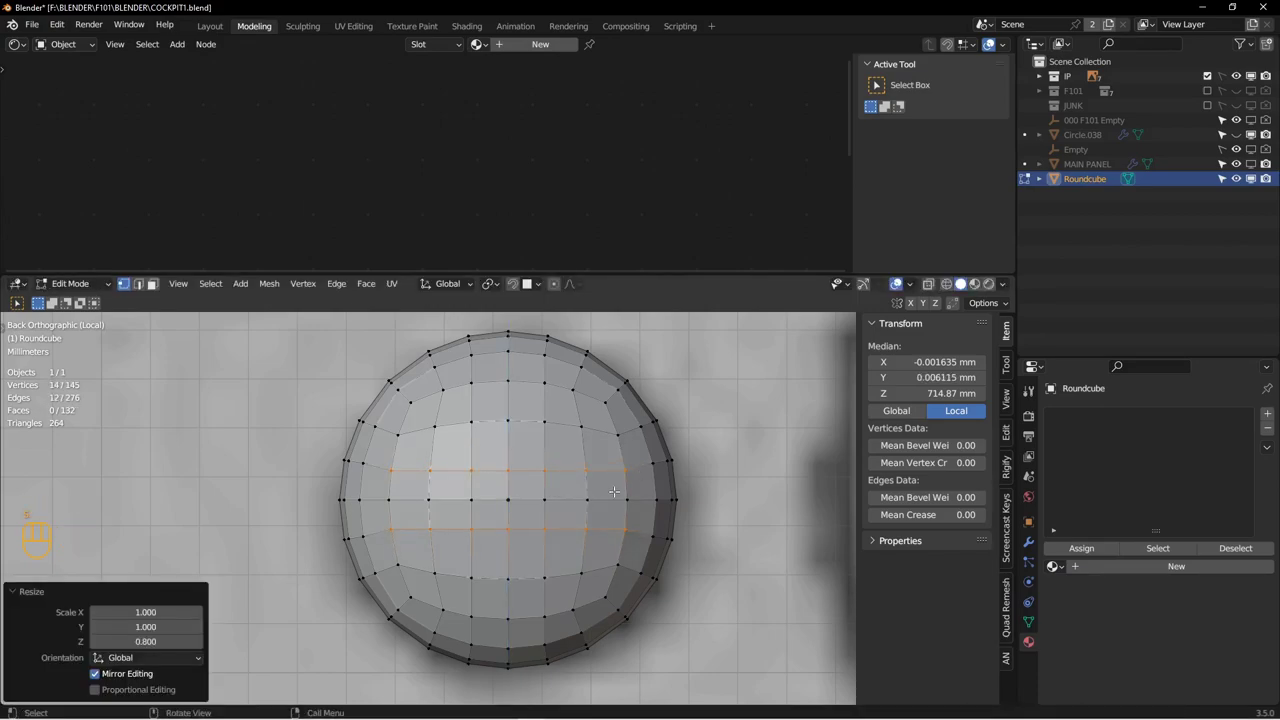
Step: Bring the two straightened vertical columns closer together by scaling both to 0.8 along X
{"action": "left_click_drag", "start_coordinate": [456, 374], "coordinate": [471, 385]}
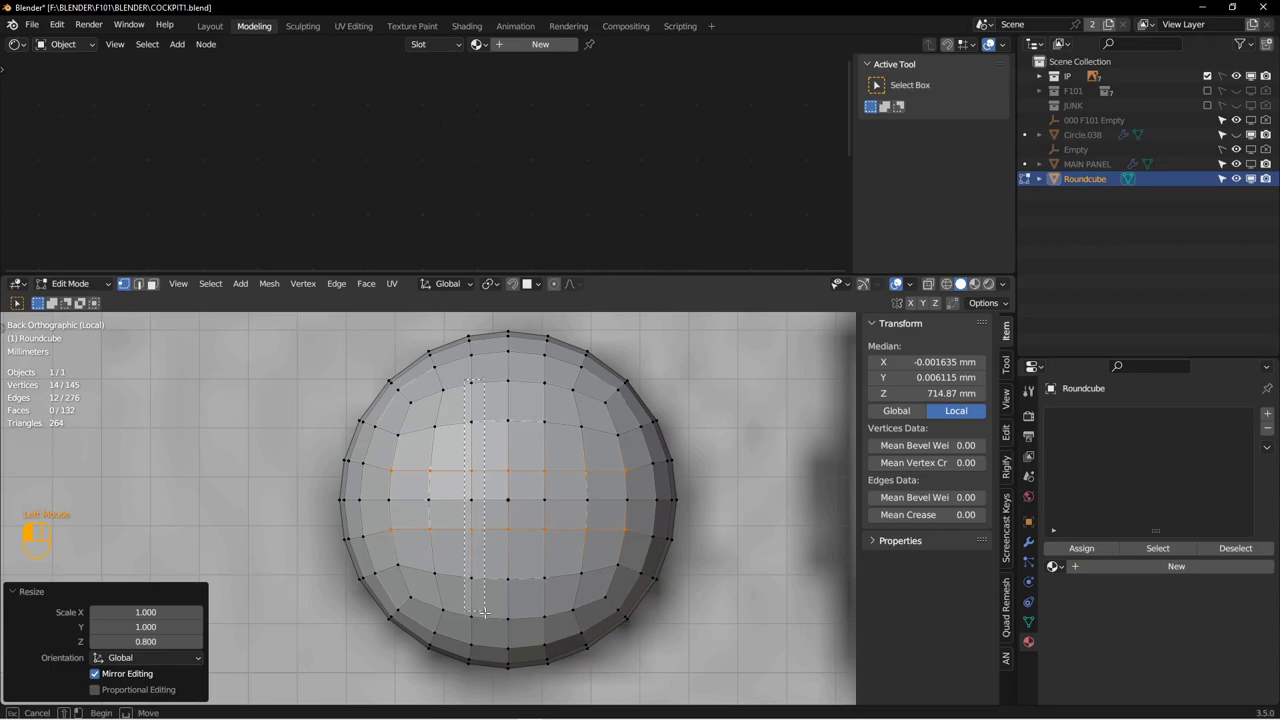
{"action": "left_click_drag", "start_coordinate": [483, 610], "coordinate": [484, 612]}
{"action": "left_click_drag", "start_coordinate": [536, 367], "coordinate": [548, 575], "text": "shift"}
{"action": "left_click_drag", "start_coordinate": [555, 628], "coordinate": [553, 628], "text": "shift"}
{"action": "type", "text": "sx.8"}
{"action": "key", "text": "Return"}
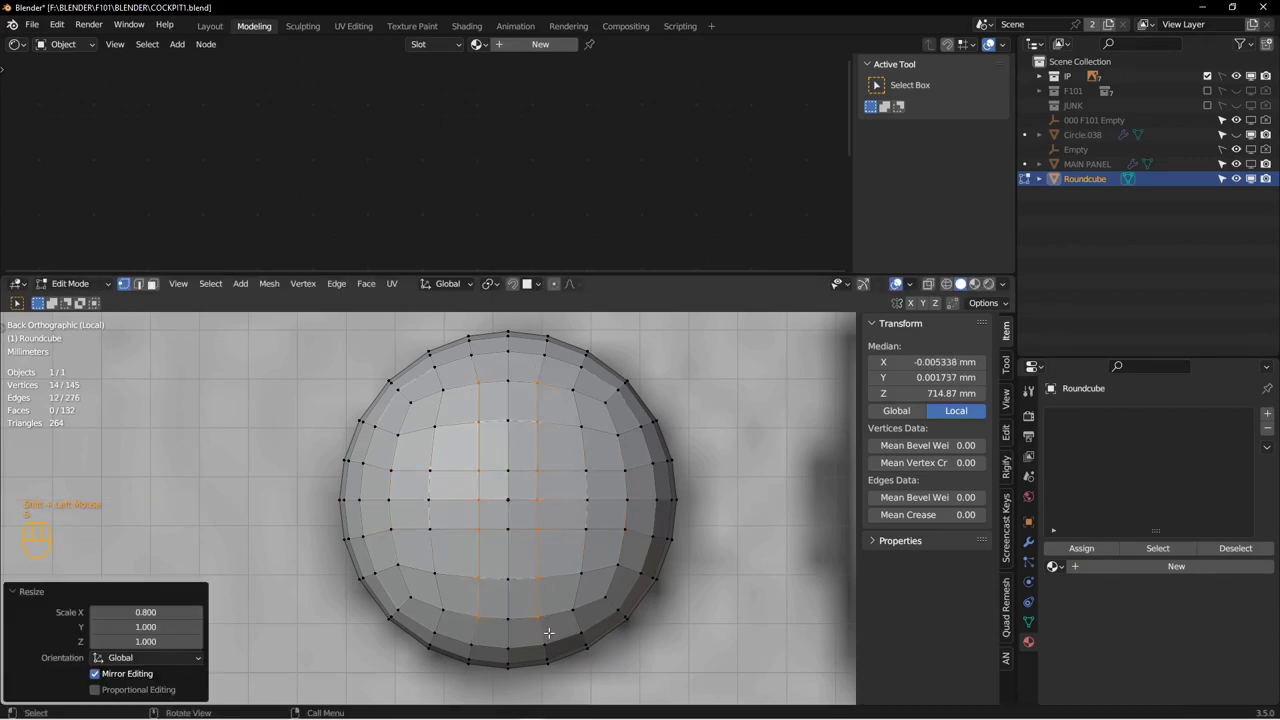
Step: Select the cross-shaped faces on the dome's centre and extrude them inward along Y as a Phillips slot
{"action": "key", "text": "3"}
{"action": "left_click", "coordinate": [424, 482]}
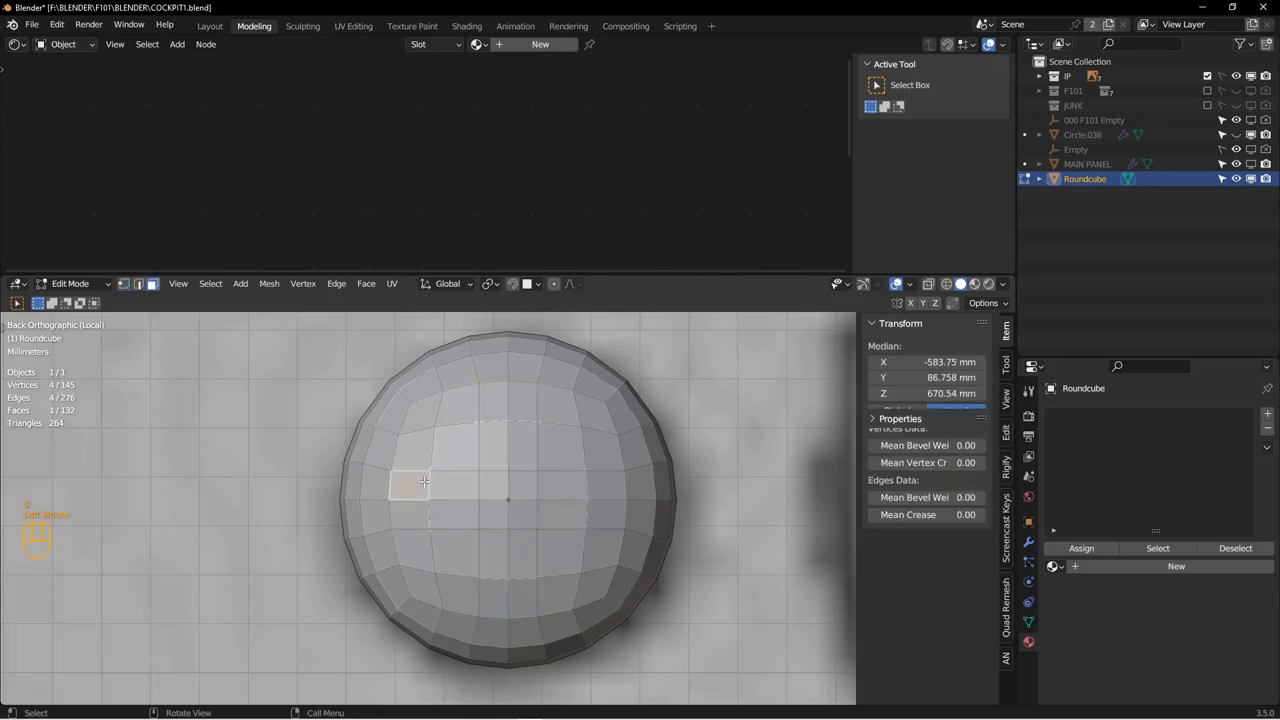
{"action": "left_click", "coordinate": [599, 495], "text": "ctrl+shift"}
{"action": "left_click", "coordinate": [521, 396], "text": "shift"}
{"action": "left_click", "coordinate": [498, 594], "text": "ctrl+shift"}
{"action": "middle_click_drag", "start_coordinate": [498, 594], "coordinate": [589, 594]}
{"action": "key", "text": "e"}
{"action": "key", "text": "y"}
{"action": "left_click", "coordinate": [557, 577]}
Step: Adjust the depth of the slot's floor faces along Y and scale them to about 0.901
{"action": "key", "text": "g"}
{"action": "key", "text": "y"}
{"action": "left_click", "coordinate": [584, 592]}
{"action": "key", "text": "s"}
{"action": "left_click", "coordinate": [603, 499]}
{"action": "middle_click_drag", "start_coordinate": [594, 514], "coordinate": [520, 500]}
{"action": "middle_click_drag", "start_coordinate": [520, 500], "coordinate": [540, 560], "text": "shift"}
{"action": "mouse_move", "coordinate": [540, 560]}
{"action": "middle_mouse_down"}
{"action": "mouse_move", "coordinate": [565, 568]}
{"action": "mouse_move", "coordinate": [556, 545]}
{"action": "middle_mouse_up"}
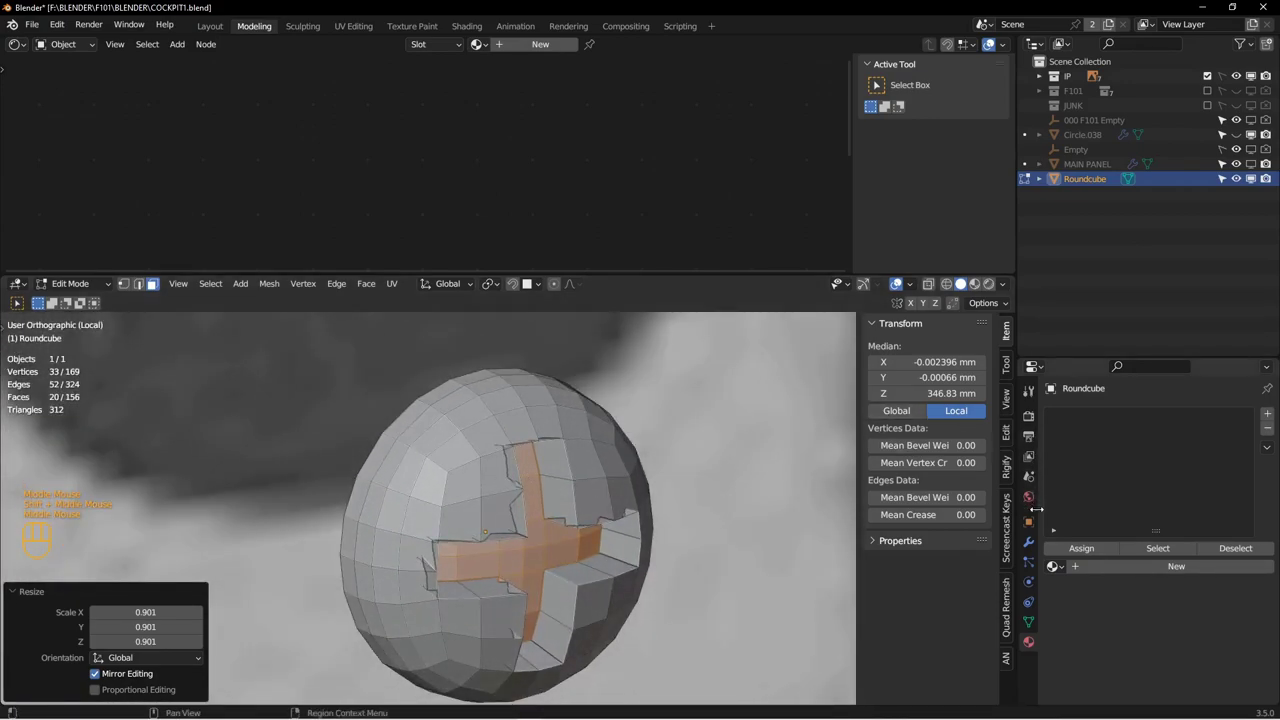
Step: Switch the scene's unit system to Imperial and set the length unit to Inches
{"action": "left_click", "coordinate": [1029, 478]}
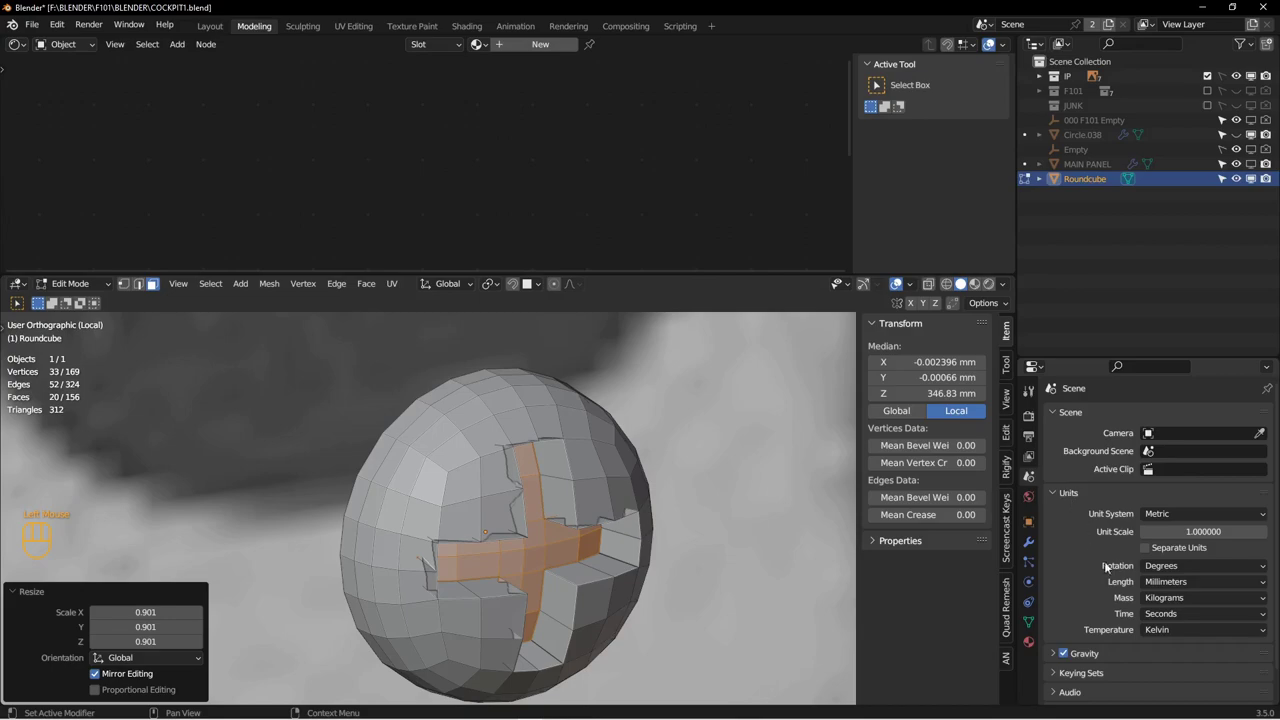
{"action": "left_click", "coordinate": [1173, 582]}
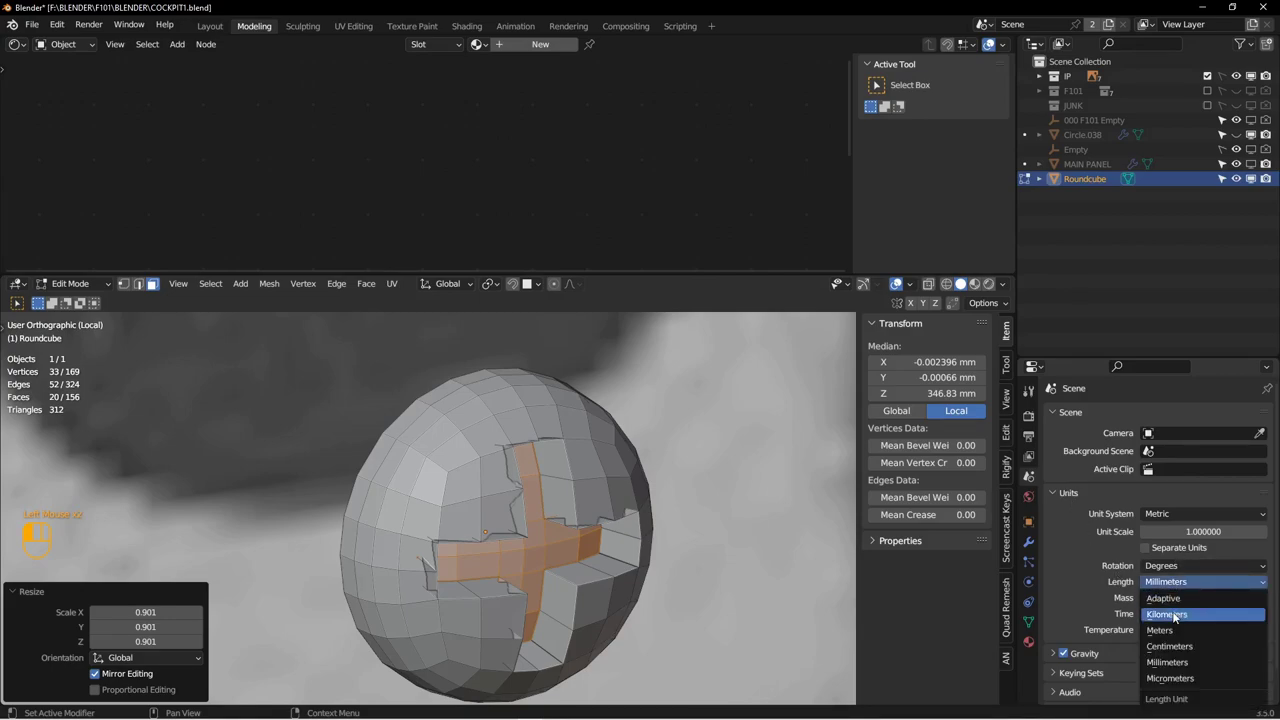
{"action": "left_click", "coordinate": [1160, 514]}
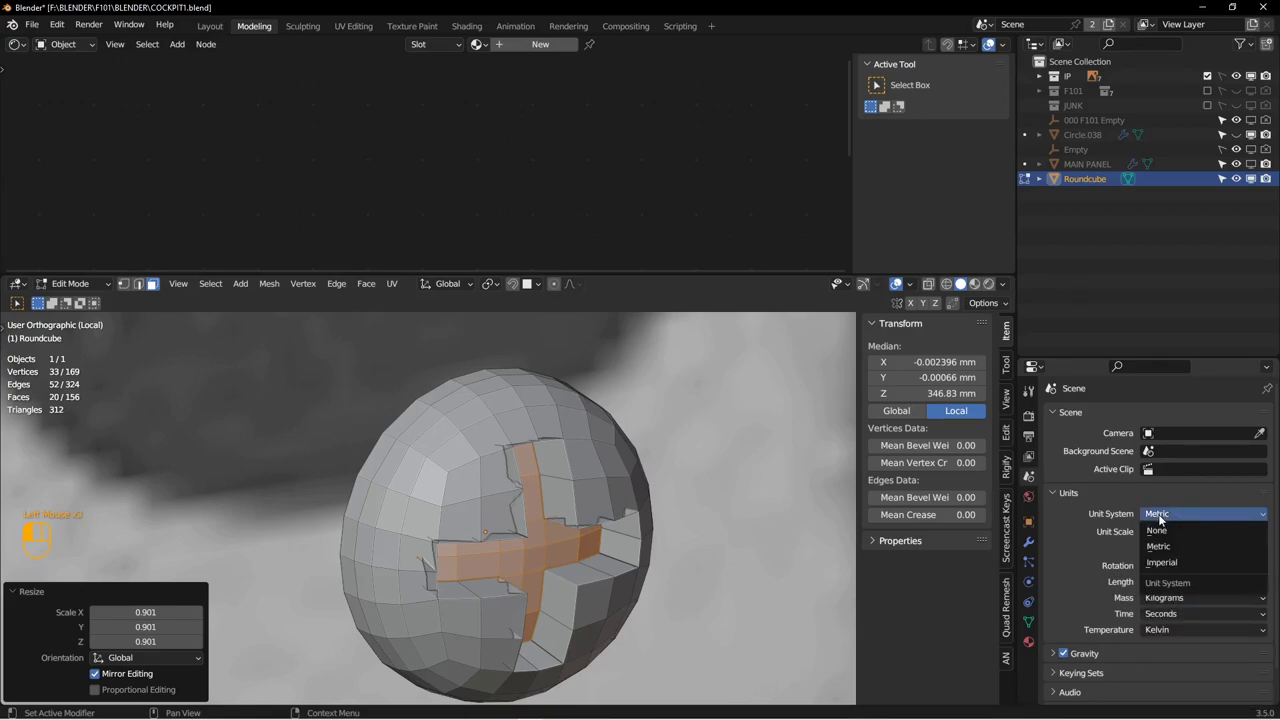
{"action": "left_click", "coordinate": [1162, 564]}
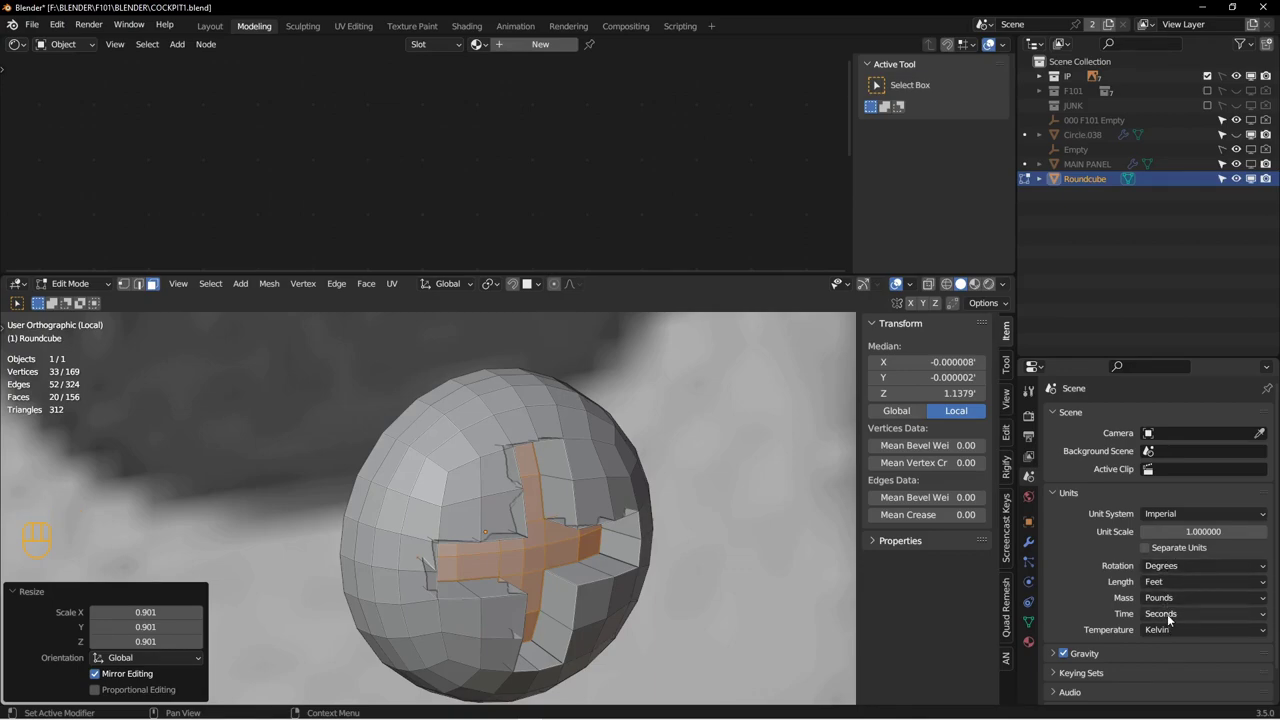
{"action": "left_click", "coordinate": [1184, 581]}
{"action": "left_click", "coordinate": [1168, 646]}
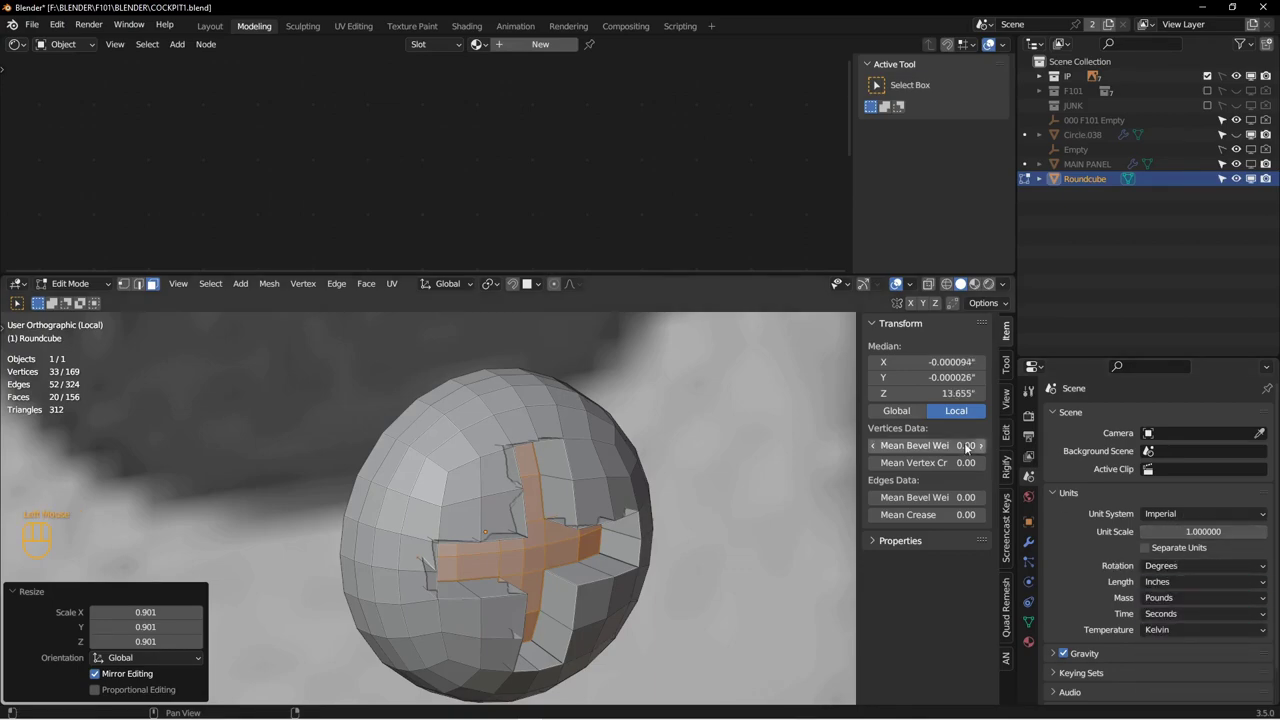
Step: Set the 3D view's clip end distance to 500 inches
{"action": "left_click", "coordinate": [1006, 397]}
{"action": "left_click", "coordinate": [928, 377]}
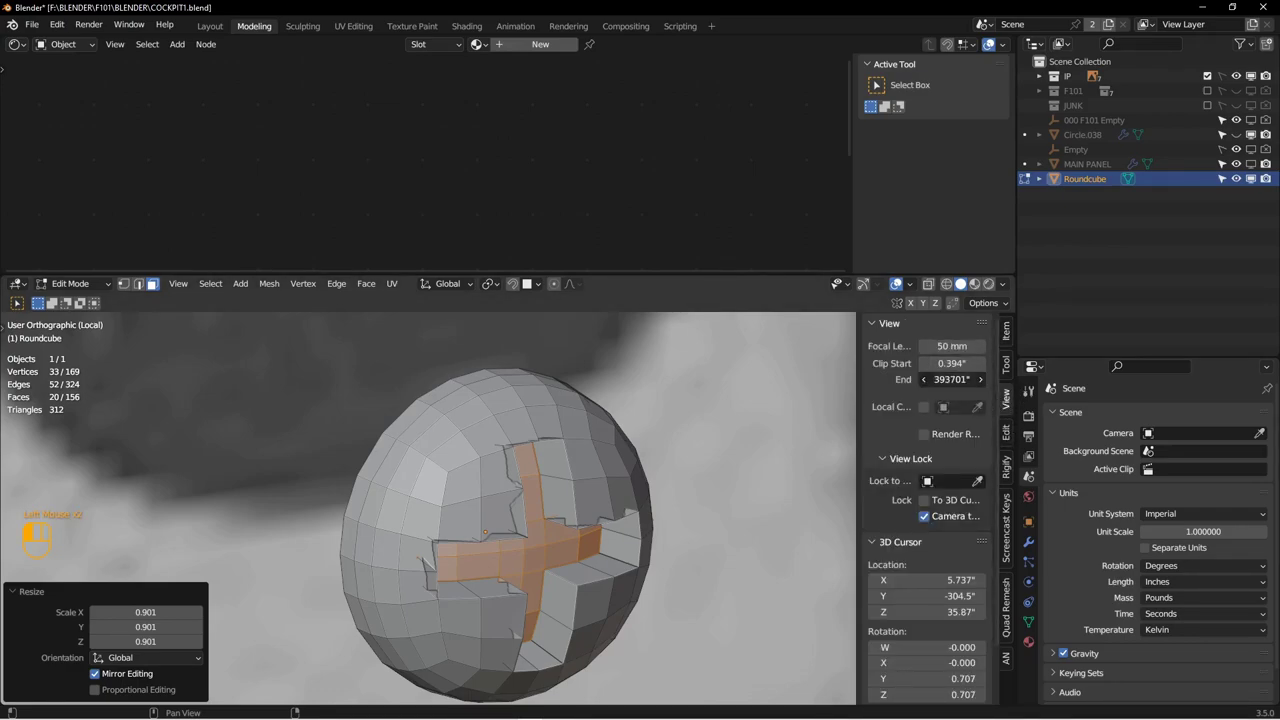
{"action": "key", "text": "Return"}
{"action": "middle_click_drag", "start_coordinate": [737, 429], "coordinate": [893, 427]}
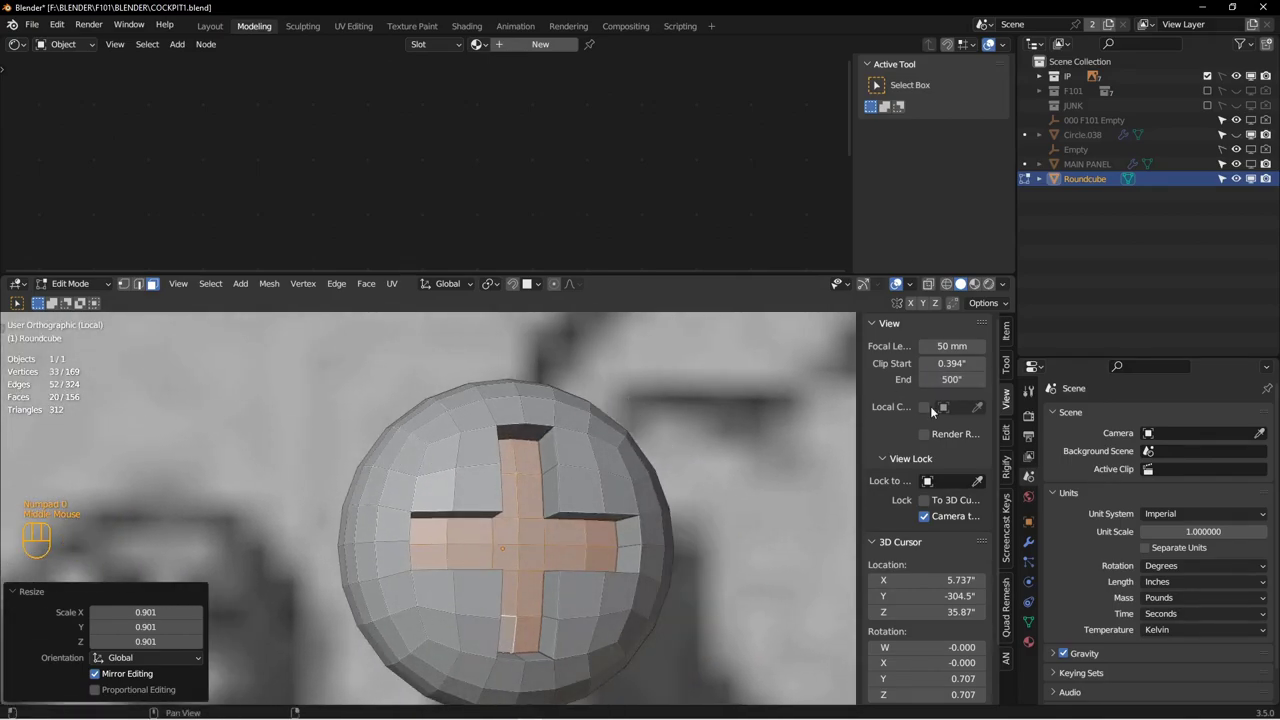
Step: Add a Subdivision Surface modifier to the slotted screw head
{"action": "scroll", "coordinate": [634, 520], "scroll_direction": "up", "scroll_amount": 3}
{"action": "mouse_move", "coordinate": [634, 520]}
{"action": "middle_mouse_down"}
{"action": "mouse_move", "coordinate": [543, 550]}
{"action": "mouse_move", "coordinate": [531, 438]}
{"action": "mouse_move", "coordinate": [537, 491]}
{"action": "mouse_move", "coordinate": [557, 500]}
{"action": "mouse_move", "coordinate": [553, 482]}
{"action": "mouse_move", "coordinate": [615, 522]}
{"action": "middle_mouse_up"}
{"action": "scroll", "coordinate": [543, 550], "scroll_direction": "down", "scroll_amount": 2}
{"action": "left_click", "coordinate": [1029, 541]}
{"action": "left_click", "coordinate": [1104, 413]}
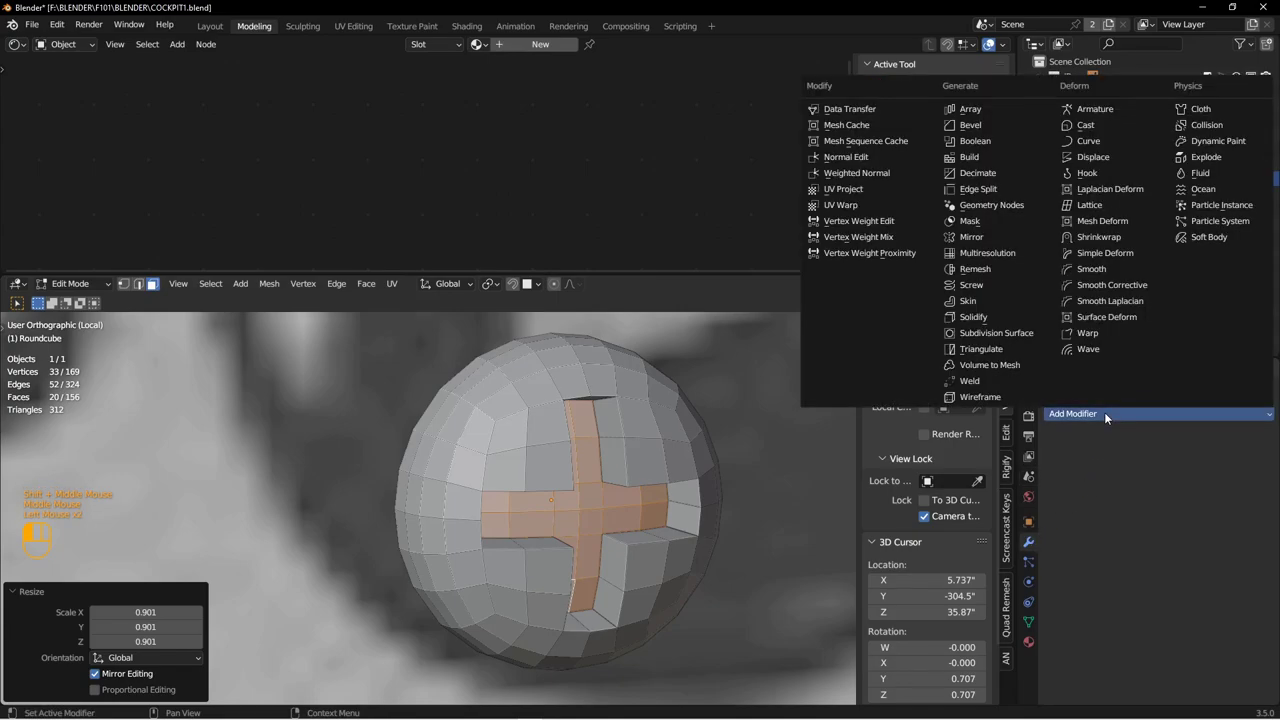
{"action": "left_click", "coordinate": [995, 334]}
{"action": "middle_click_drag", "start_coordinate": [666, 480], "coordinate": [551, 442]}
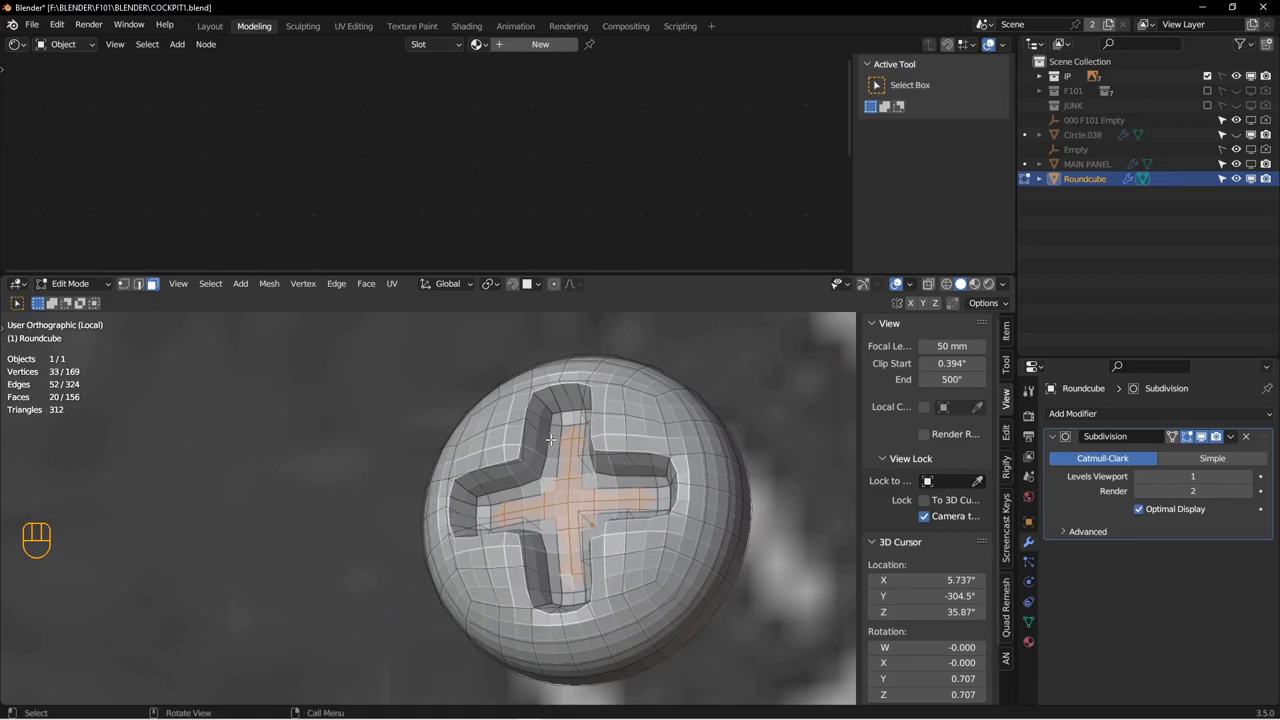
Step: Insert an edge loop around the Phillips slot's walls close to the upper rim
{"action": "scroll", "coordinate": [553, 453], "scroll_direction": "down", "scroll_amount": 2}
{"action": "key", "text": "ctrl+r"}
{"action": "left_click", "coordinate": [490, 480]}
{"action": "left_click", "coordinate": [491, 485]}
Step: Raise the subdivision's viewport level to 2 and shade the screw head smooth
{"action": "key", "text": "Tab"}
{"action": "scroll", "coordinate": [413, 488], "scroll_direction": "up", "scroll_amount": 2}
{"action": "key", "text": "alt+a"}
{"action": "mouse_move", "coordinate": [560, 500]}
{"action": "middle_mouse_down", "text": "alt"}
{"action": "mouse_move", "coordinate": [589, 525]}
{"action": "mouse_move", "coordinate": [560, 505]}
{"action": "middle_mouse_up", "text": "alt"}
{"action": "left_click", "coordinate": [1249, 479]}
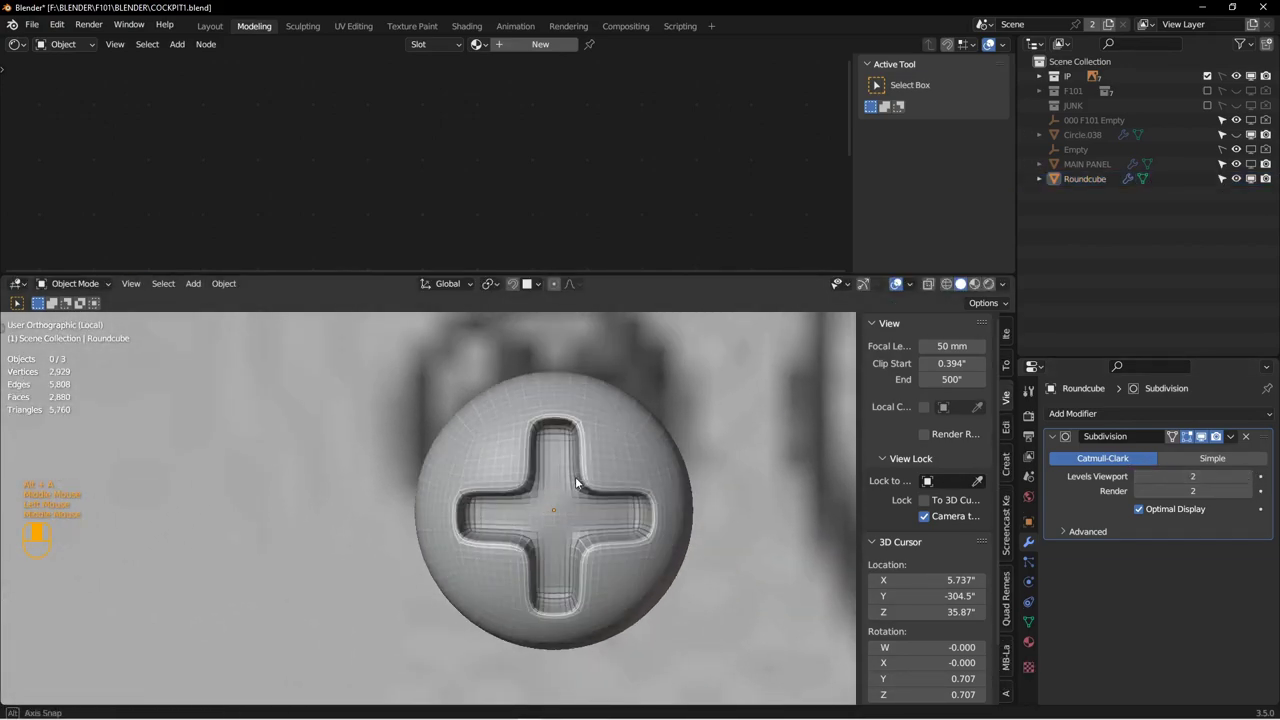
{"action": "right_click", "coordinate": [609, 451]}
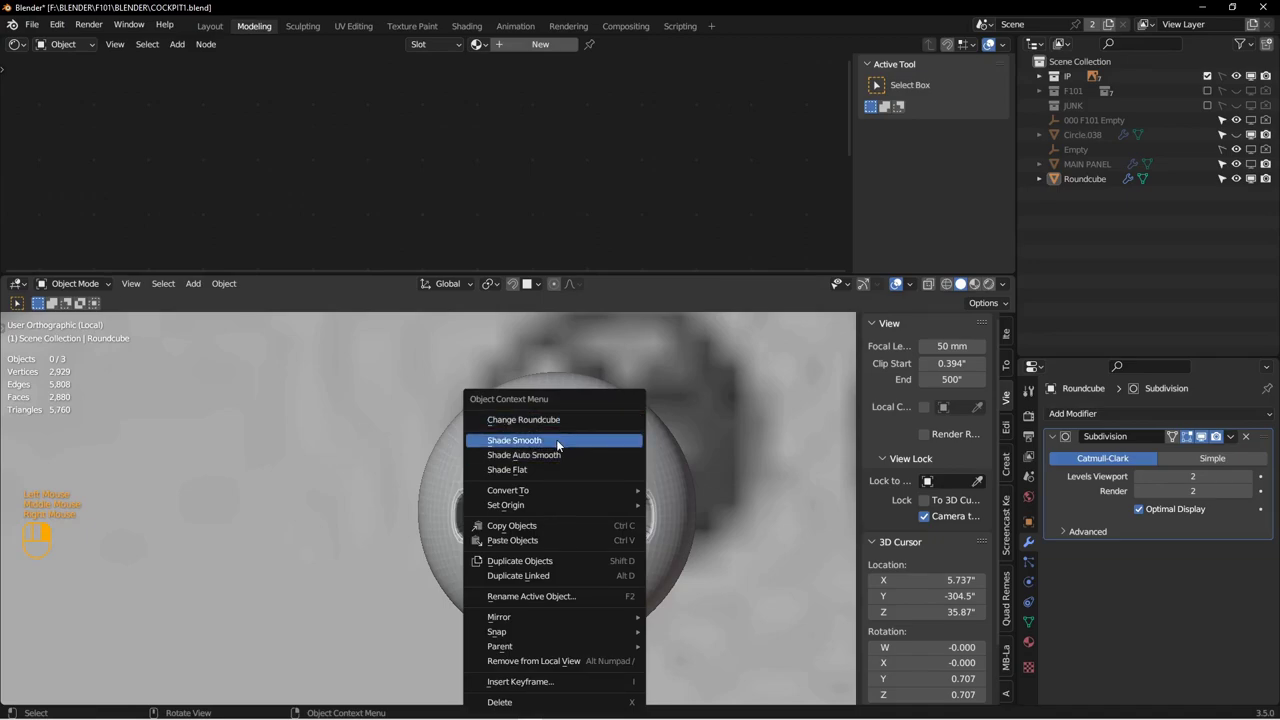
{"action": "key", "text": "alt+a"}
{"action": "middle_click_drag", "start_coordinate": [563, 445], "coordinate": [540, 505], "text": "alt"}
Step: Insert a second edge loop around the slot's walls close to the slot floor
{"action": "scroll", "coordinate": [537, 474], "scroll_direction": "down", "scroll_amount": 3}
{"action": "key", "text": "Tab"}
{"action": "scroll", "coordinate": [532, 515], "scroll_direction": "down", "scroll_amount": 1}
{"action": "key", "text": "ctrl+r"}
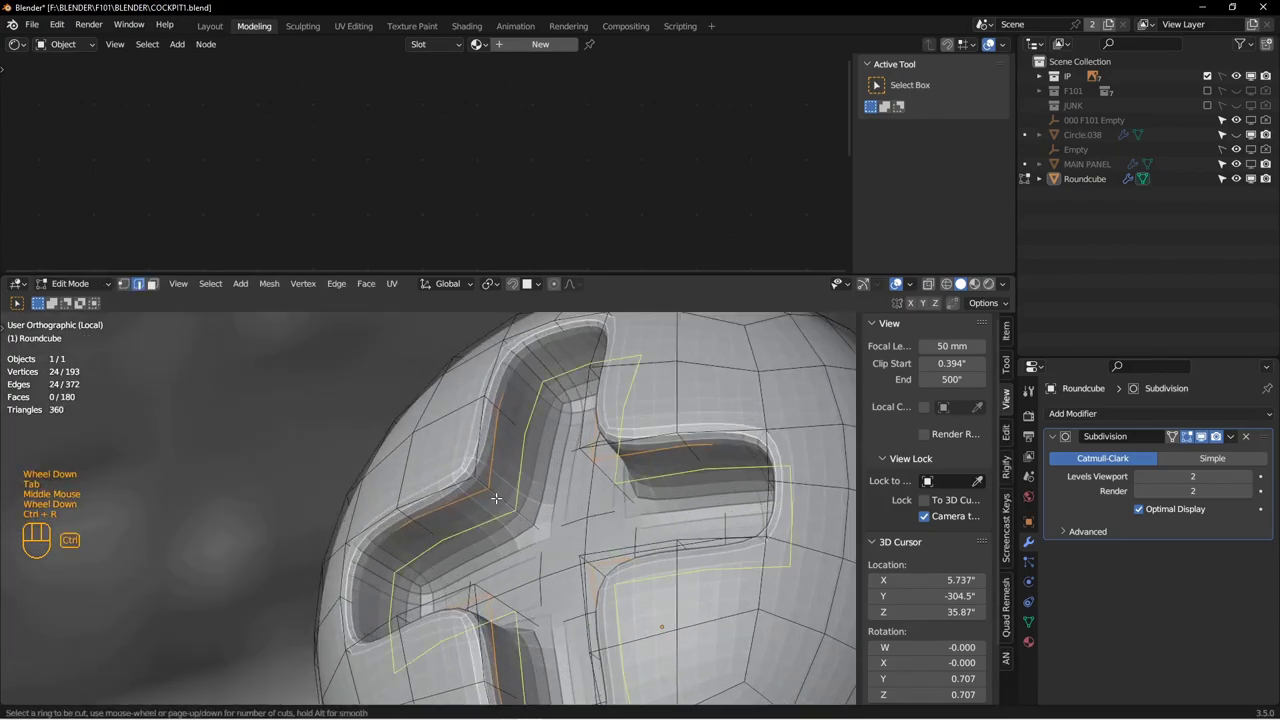
{"action": "left_click", "coordinate": [522, 511]}
{"action": "left_click", "coordinate": [509, 505]}
{"action": "key", "text": "Tab"}
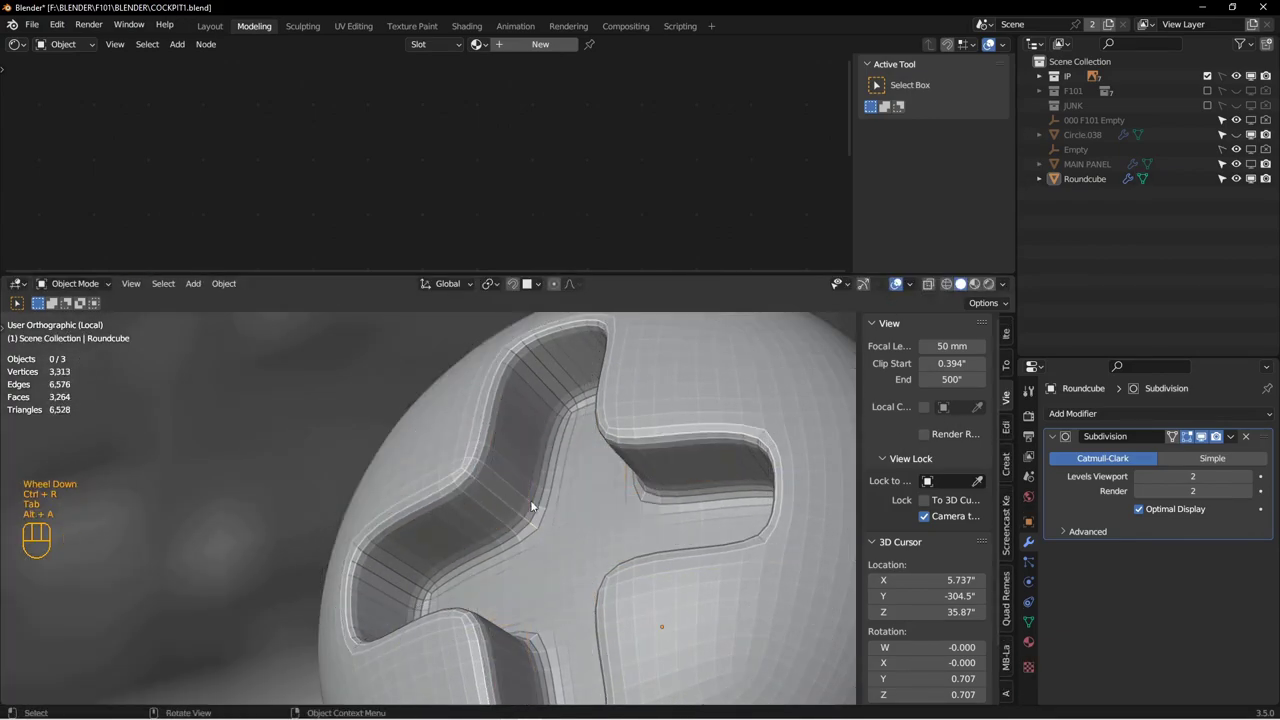
Step: Enlarge the node editor area slightly and rename the screw object to PHILLIPS HEAD SCREW
{"action": "key", "text": "alt+a"}
{"action": "scroll", "coordinate": [525, 503], "scroll_direction": "up", "scroll_amount": 4}
{"action": "middle_click_drag", "start_coordinate": [571, 523], "coordinate": [528, 524]}
{"action": "scroll", "coordinate": [503, 543], "scroll_direction": "up", "scroll_amount": 3}
{"action": "left_click_drag", "start_coordinate": [677, 273], "coordinate": [677, 307]}
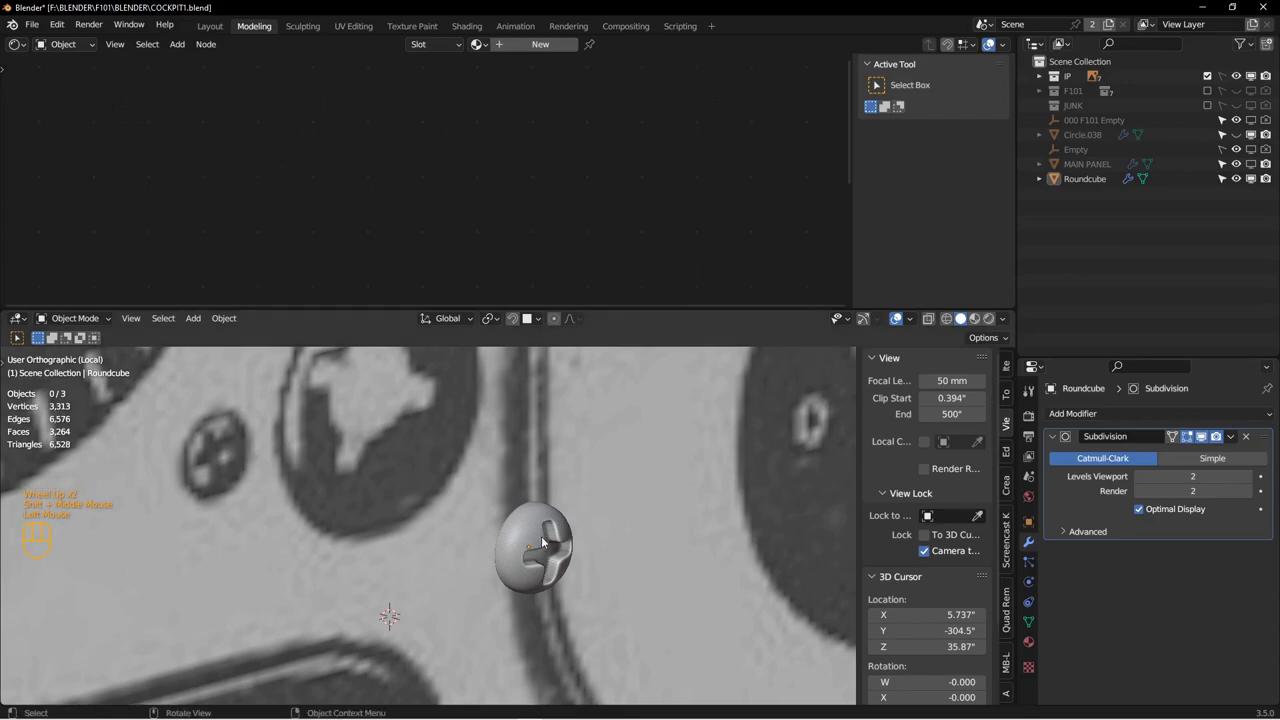
{"action": "left_click", "coordinate": [531, 540]}
{"action": "key", "text": "F2"}
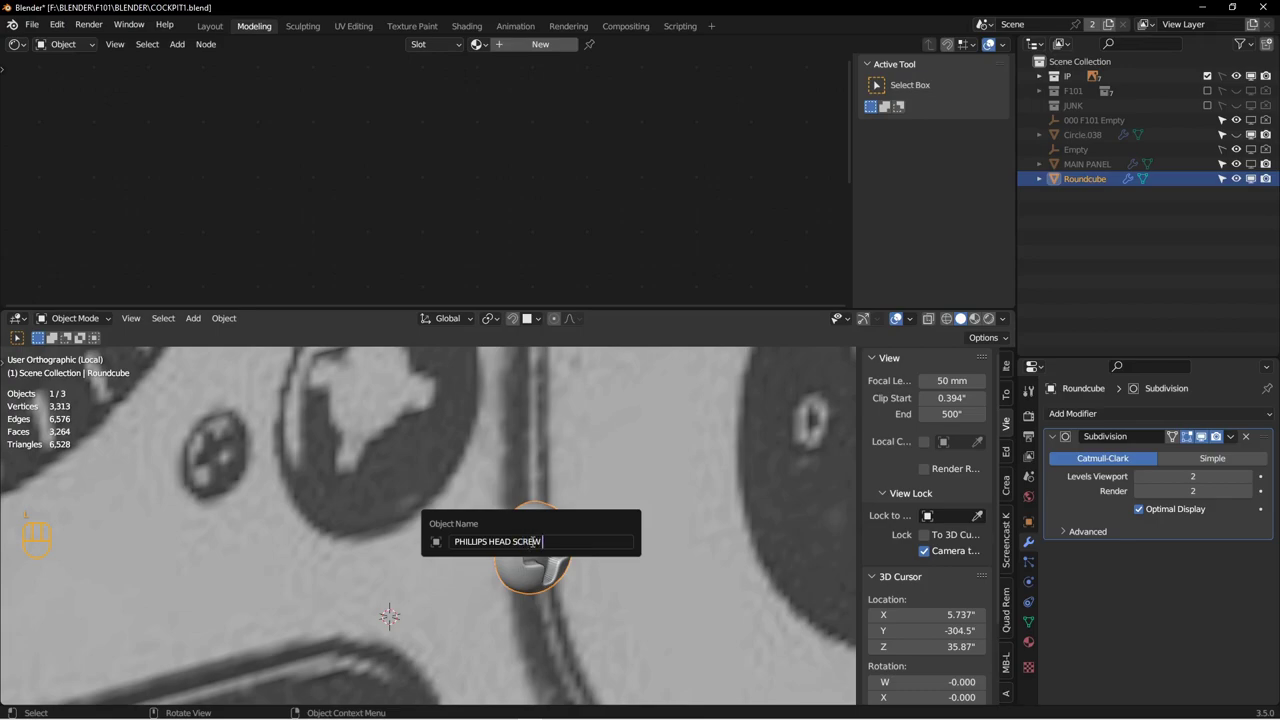
{"action": "key", "text": "Return"}
Step: Show MAIN PANEL in the viewport and move the screw about 4.19 inches along Y towards the panel
{"action": "middle_click_drag", "start_coordinate": [532, 547], "coordinate": [657, 577], "text": "shift"}
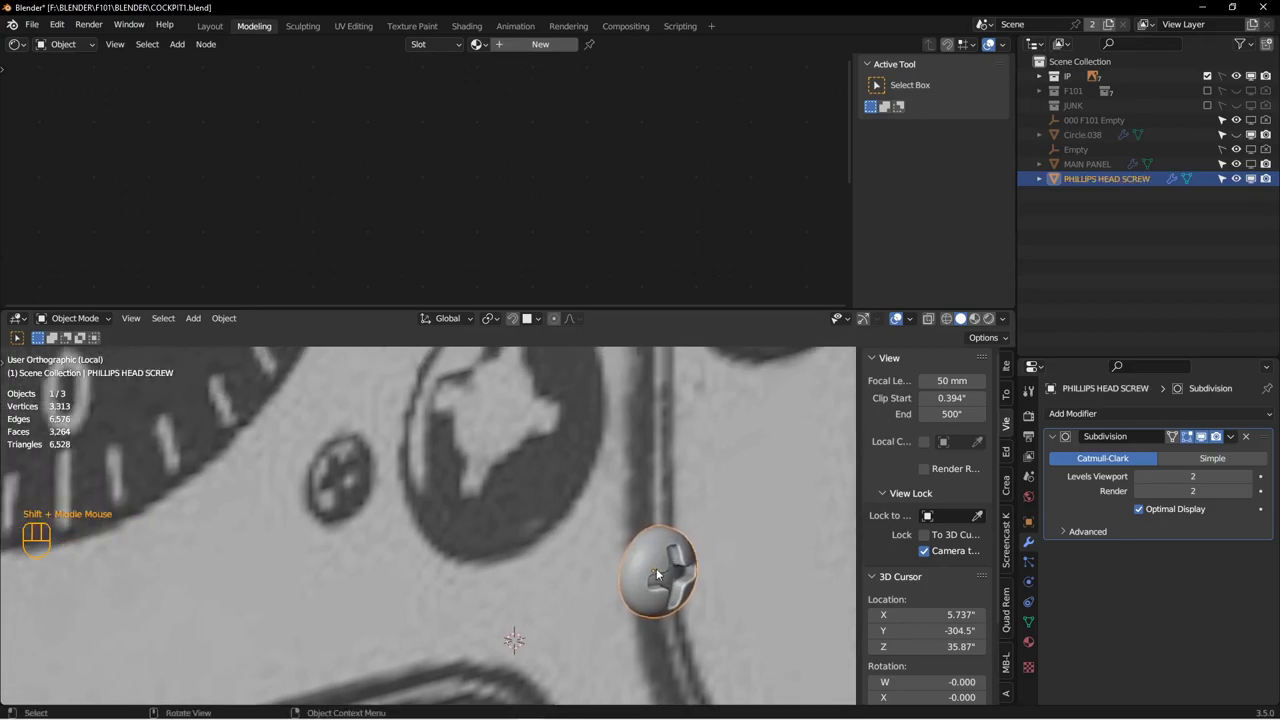
{"action": "scroll", "coordinate": [657, 577], "scroll_direction": "up", "scroll_amount": 4}
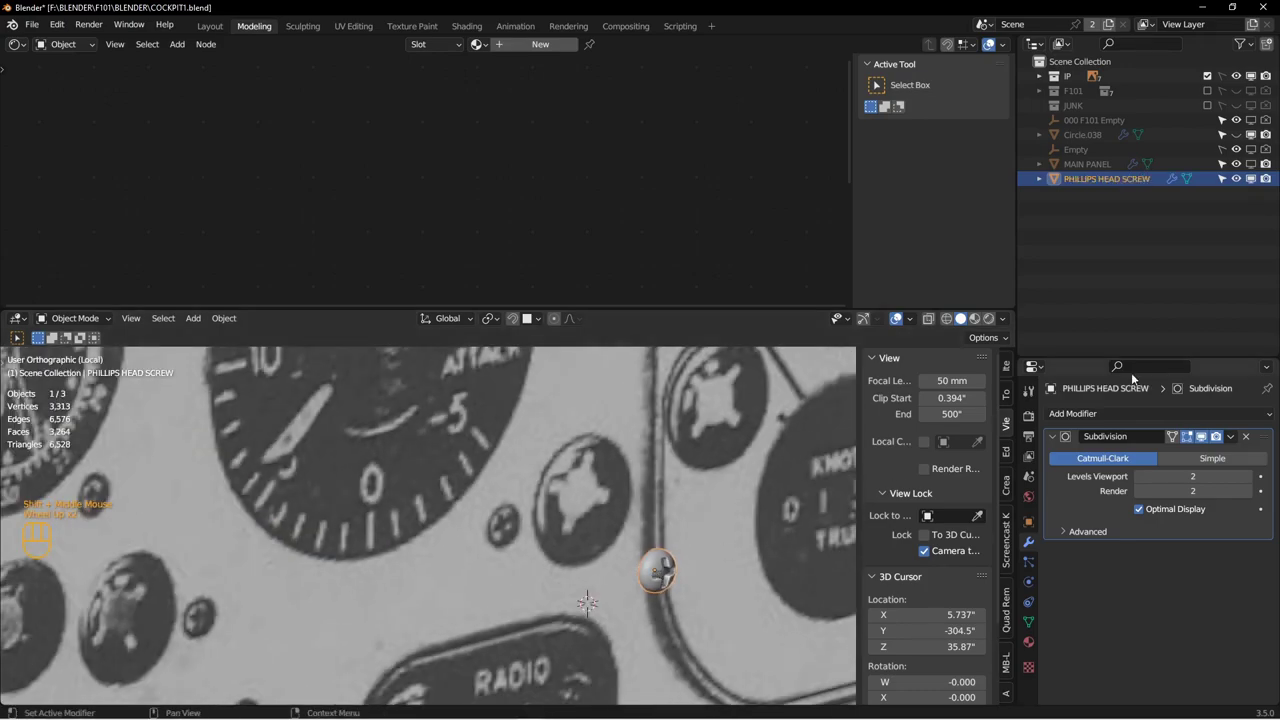
{"action": "left_click", "coordinate": [1249, 164]}
{"action": "scroll", "coordinate": [625, 520], "scroll_direction": "up", "scroll_amount": 2}
{"action": "mouse_move", "coordinate": [625, 520]}
{"action": "middle_mouse_down"}
{"action": "mouse_move", "coordinate": [577, 532]}
{"action": "mouse_move", "coordinate": [610, 535]}
{"action": "middle_mouse_up"}
{"action": "scroll", "coordinate": [640, 545], "scroll_direction": "up", "scroll_amount": 5}
{"action": "middle_click_drag", "start_coordinate": [680, 560], "coordinate": [531, 519], "text": "shift"}
{"action": "key", "text": "g"}
{"action": "key", "text": "y"}
{"action": "left_click", "coordinate": [646, 574]}
Step: Seat the screw's flat base on the panel surface by moving it about -0.205 inches along Y in top view
{"action": "key", "text": "KP_7"}
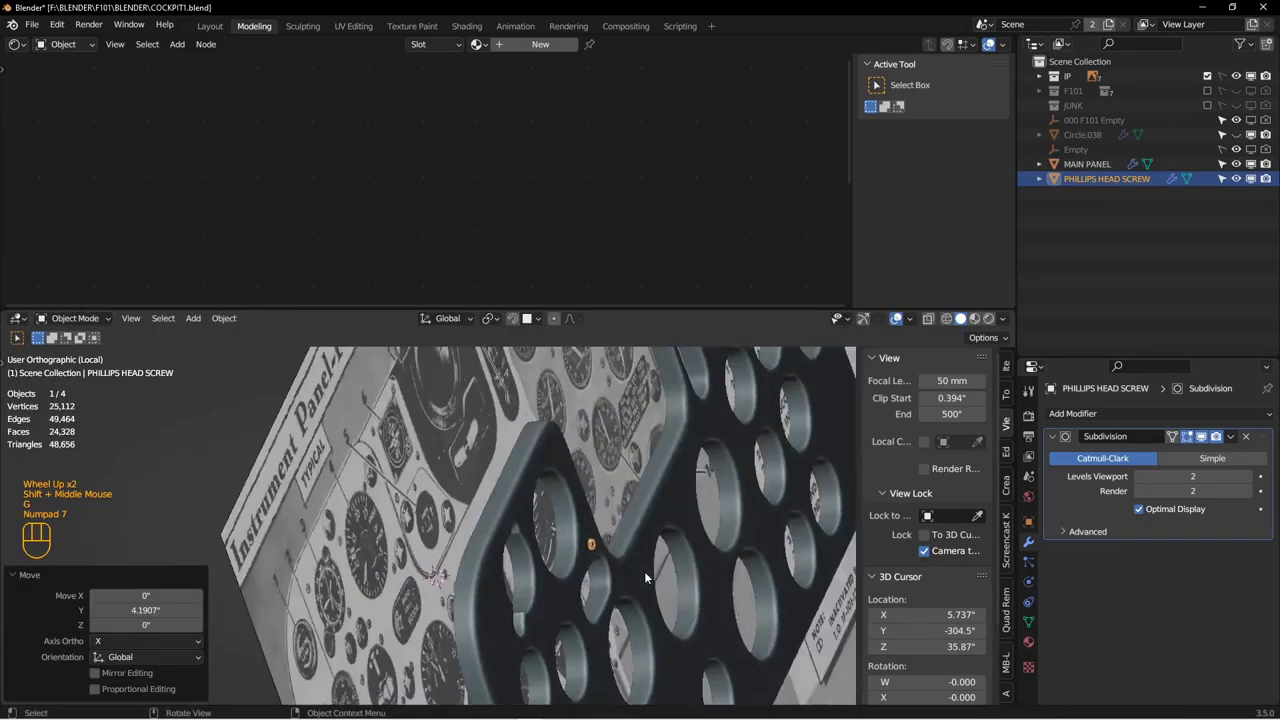
{"action": "scroll", "coordinate": [610, 580], "scroll_direction": "down", "scroll_amount": 4}
{"action": "middle_click_drag", "start_coordinate": [522, 477], "coordinate": [559, 535], "text": "shift"}
{"action": "scroll", "coordinate": [566, 530], "scroll_direction": "down", "scroll_amount": 3}
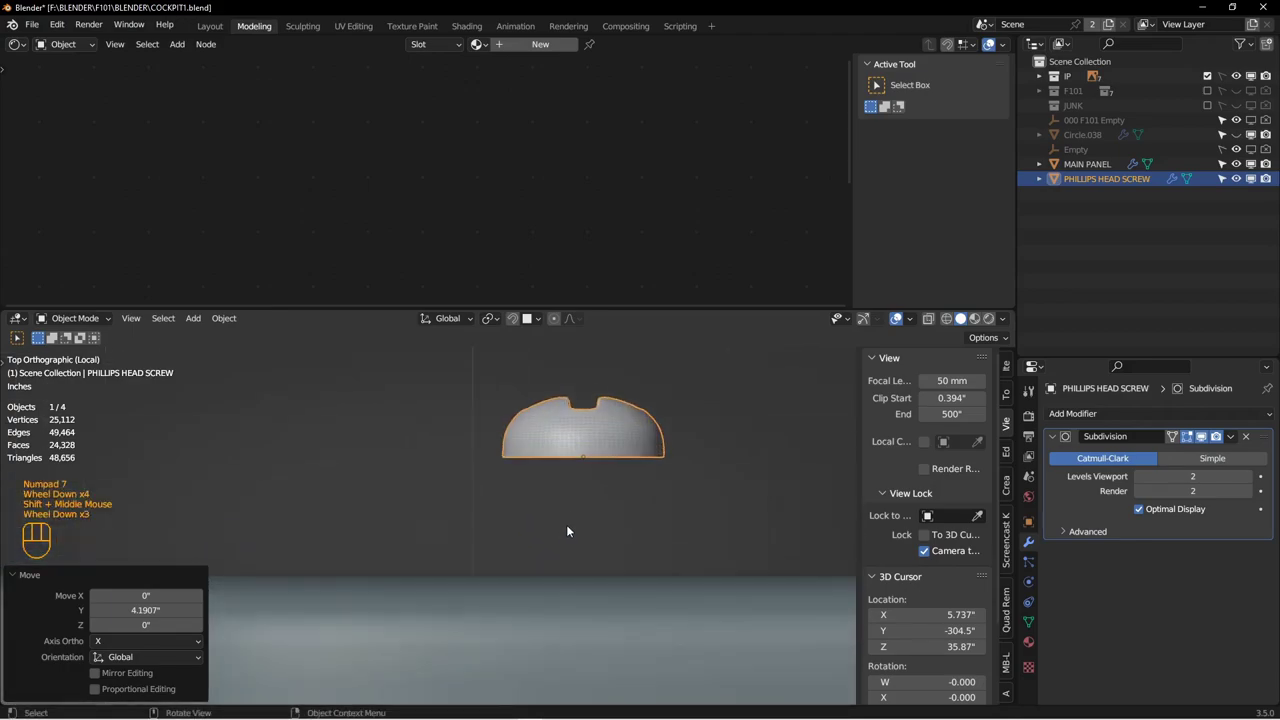
{"action": "key", "text": "g"}
{"action": "key", "text": "y"}
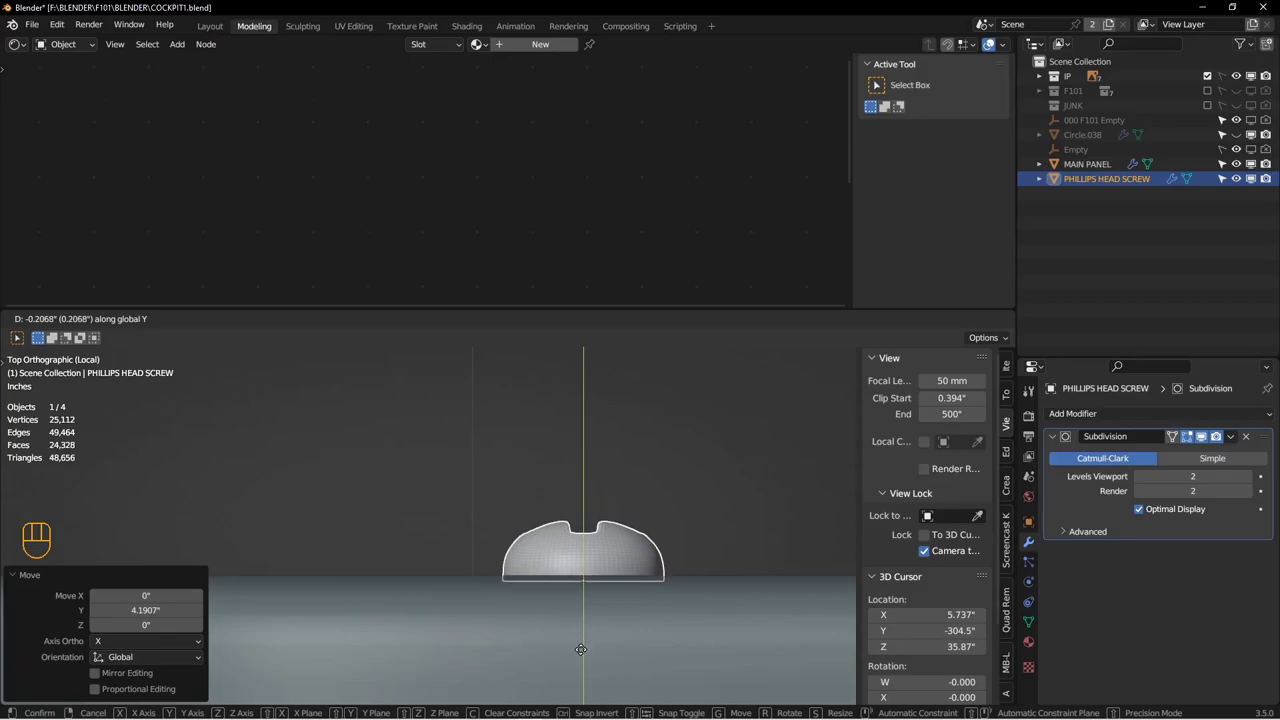
{"action": "left_click", "coordinate": [580, 648]}
Step: In a wireframe back view, align the screw with the reference screw below the angle-of-attack gauge and scale it to about 1.02
{"action": "scroll", "coordinate": [576, 508], "scroll_direction": "up", "scroll_amount": 8}
{"action": "middle_click_drag", "start_coordinate": [682, 513], "coordinate": [485, 460]}
{"action": "scroll", "coordinate": [485, 506], "scroll_direction": "up", "scroll_amount": 5}
{"action": "key", "text": "KP_1"}
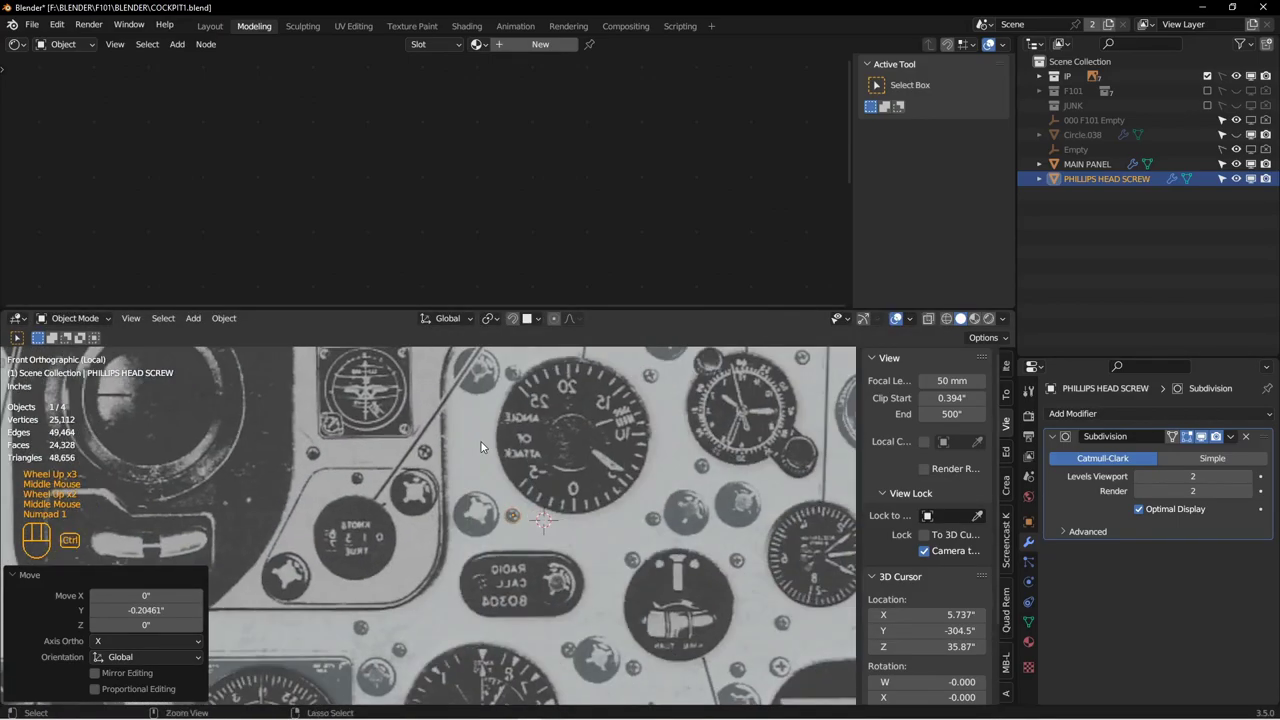
{"action": "key", "text": "ctrl+KP_1"}
{"action": "scroll", "coordinate": [480, 440], "scroll_direction": "down", "scroll_amount": 3}
{"action": "mouse_move", "coordinate": [622, 631]}
{"action": "middle_mouse_down", "text": "shift"}
{"action": "mouse_move", "coordinate": [551, 542]}
{"action": "mouse_move", "coordinate": [538, 481]}
{"action": "middle_mouse_up", "text": "shift"}
{"action": "key", "text": "z"}
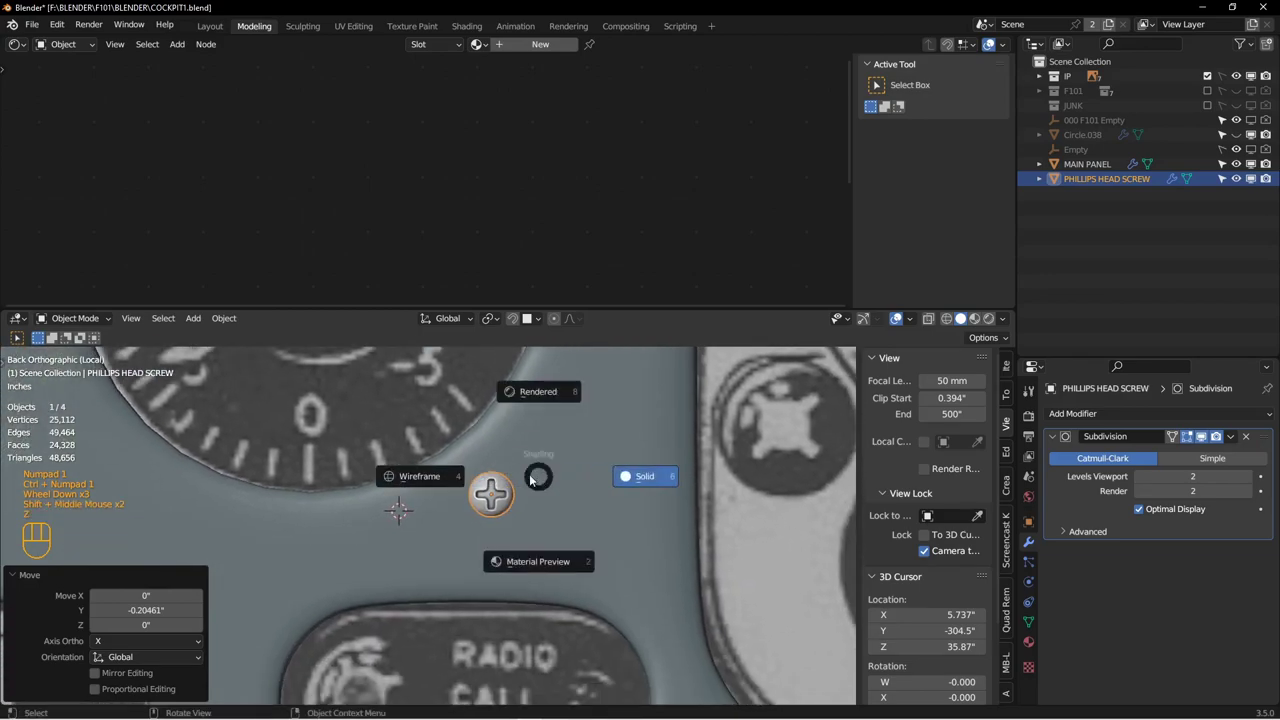
{"action": "left_click", "coordinate": [446, 480]}
{"action": "scroll", "coordinate": [460, 492], "scroll_direction": "down", "scroll_amount": 2}
{"action": "key", "text": "g"}
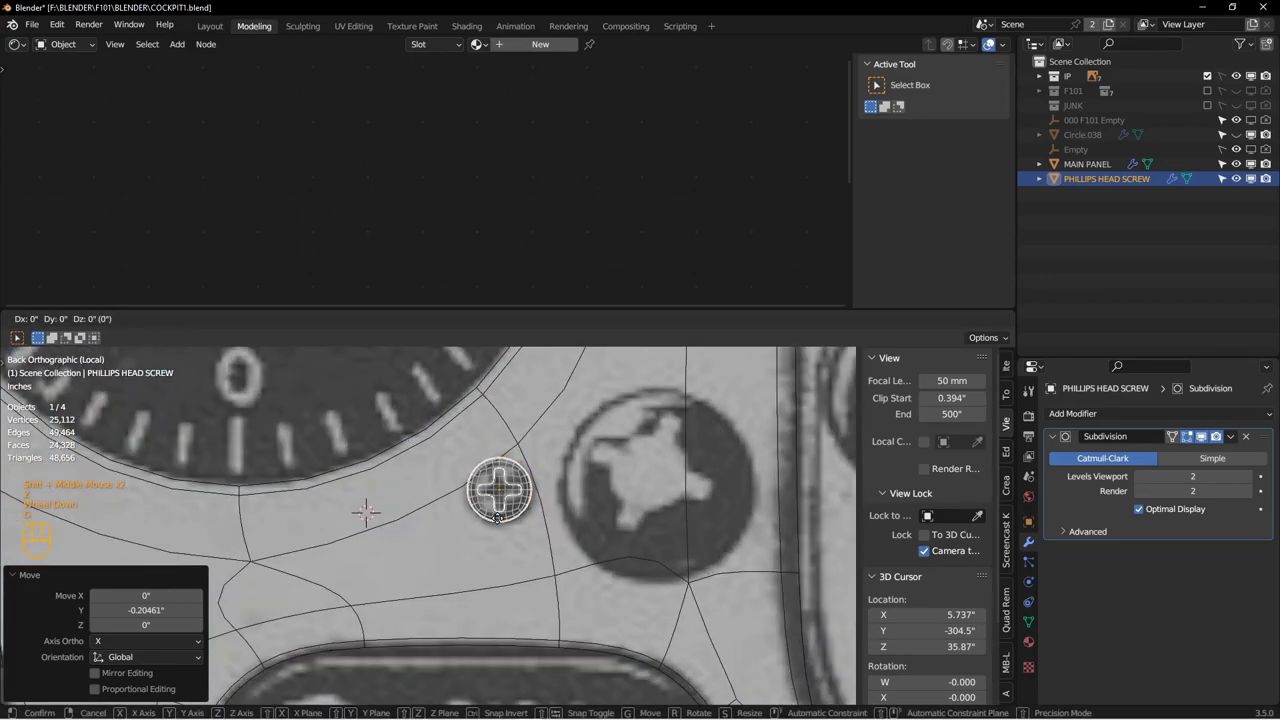
{"action": "left_click", "coordinate": [498, 517]}
{"action": "key", "text": "s"}
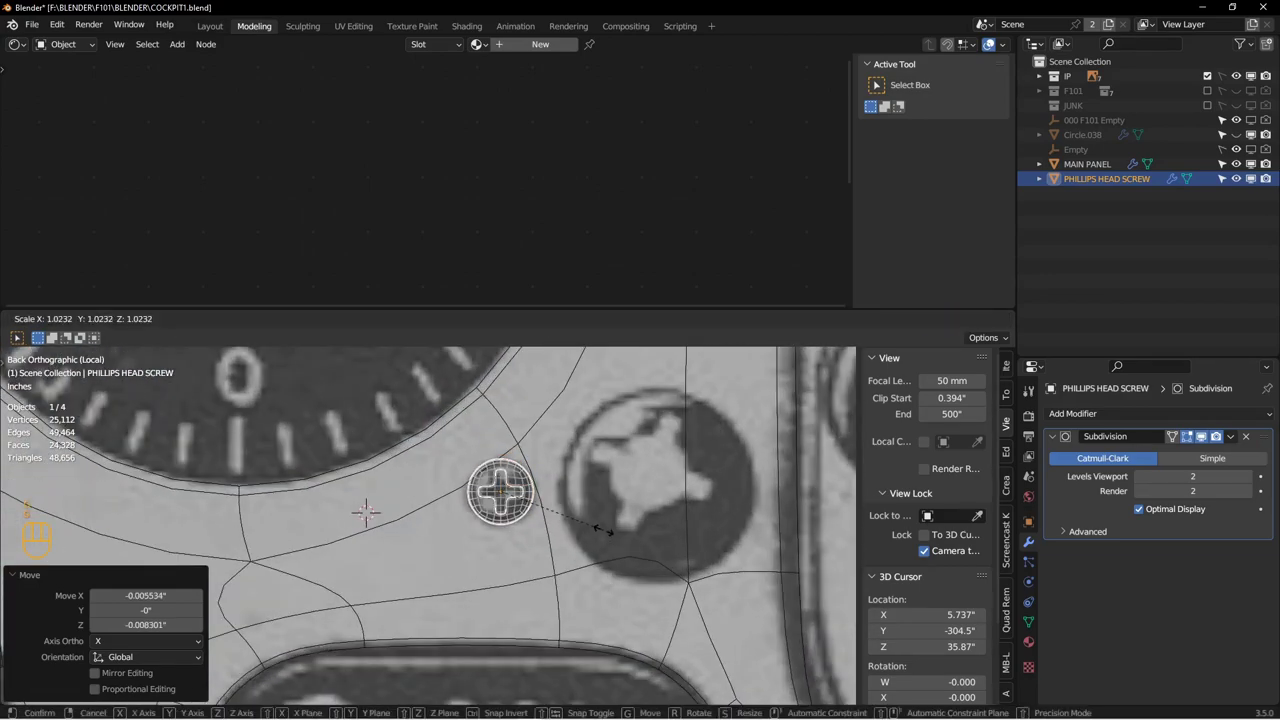
{"action": "left_click", "coordinate": [600, 529]}
Step: Apply the screw's rotation and scale, and return the viewport to solid shading
{"action": "key", "text": "ctrl+a"}
{"action": "left_click", "coordinate": [594, 532]}
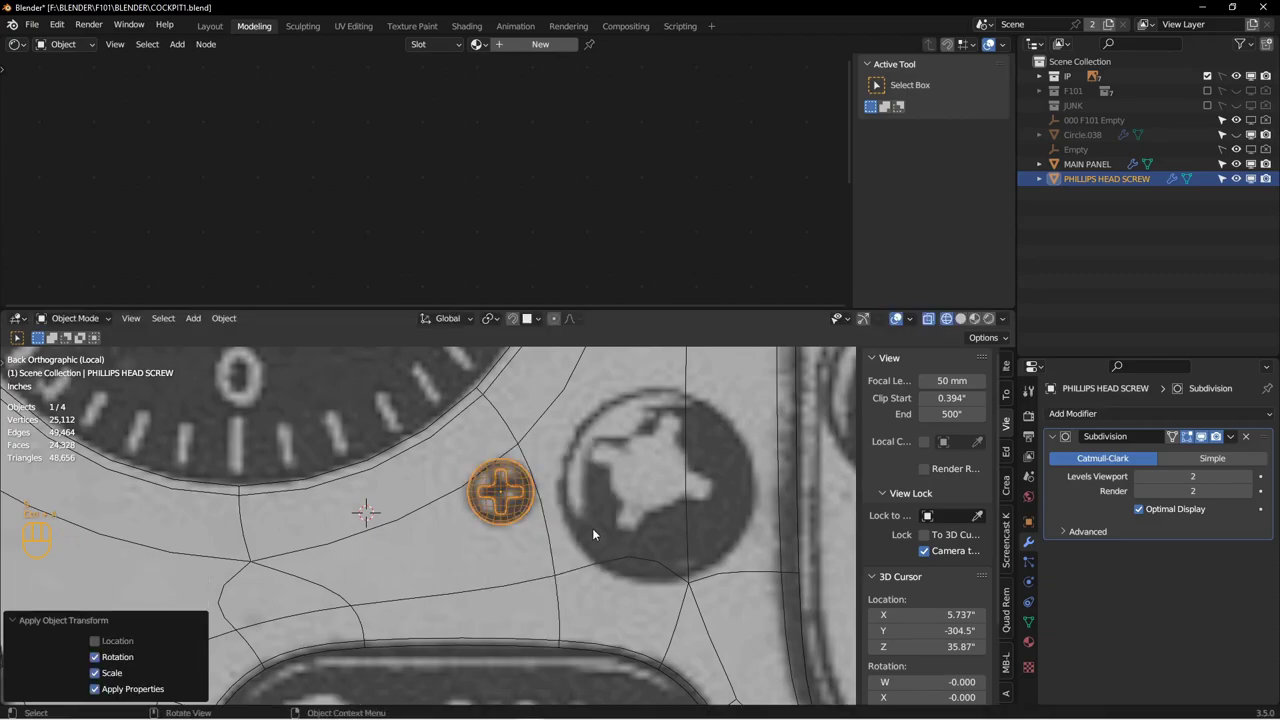
{"action": "scroll", "coordinate": [593, 529], "scroll_direction": "up", "scroll_amount": 2}
{"action": "key", "text": "z"}
{"action": "left_click", "coordinate": [673, 529]}
{"action": "mouse_move", "coordinate": [549, 521]}
{"action": "middle_mouse_down"}
{"action": "mouse_move", "coordinate": [602, 565]}
{"action": "mouse_move", "coordinate": [600, 586]}
{"action": "middle_mouse_up"}
{"action": "scroll", "coordinate": [600, 586], "scroll_direction": "up", "scroll_amount": 2}
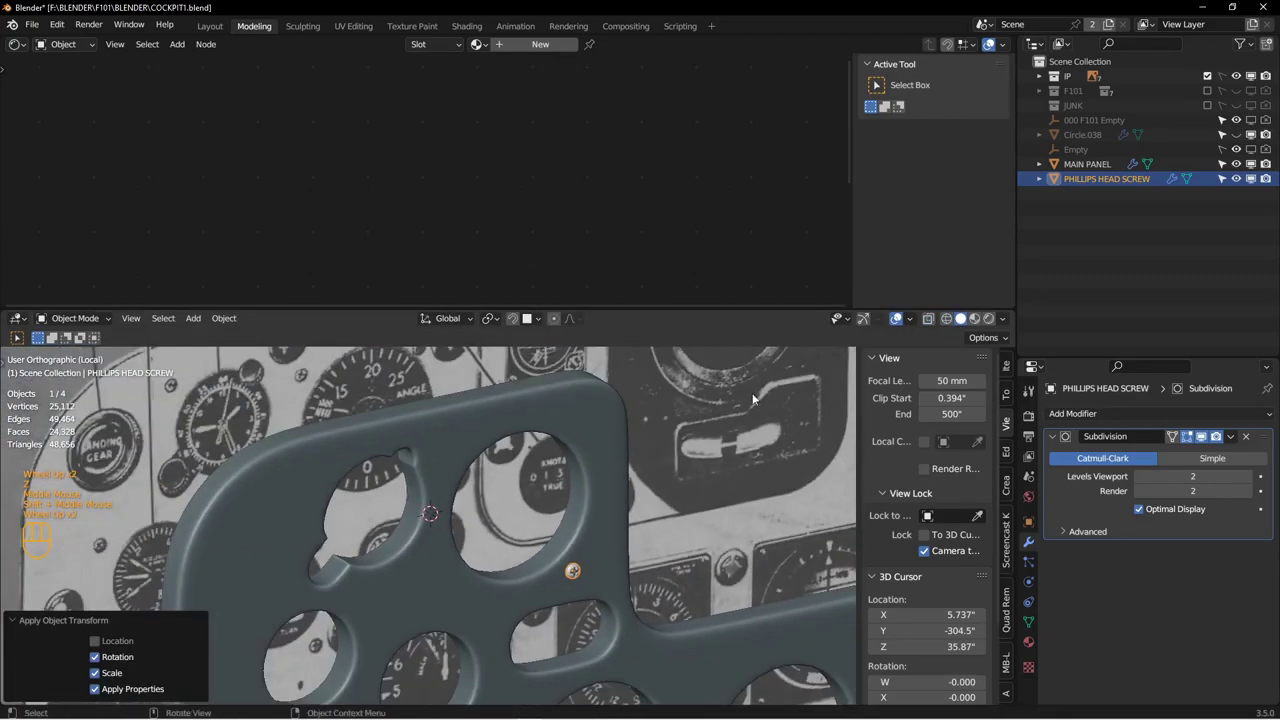
Step: Create a new material for the screw and name it PHILLIPS HEAD SCREW
{"action": "left_click", "coordinate": [1027, 643]}
{"action": "left_click", "coordinate": [1100, 548]}
{"action": "double_click", "coordinate": [1114, 547]}
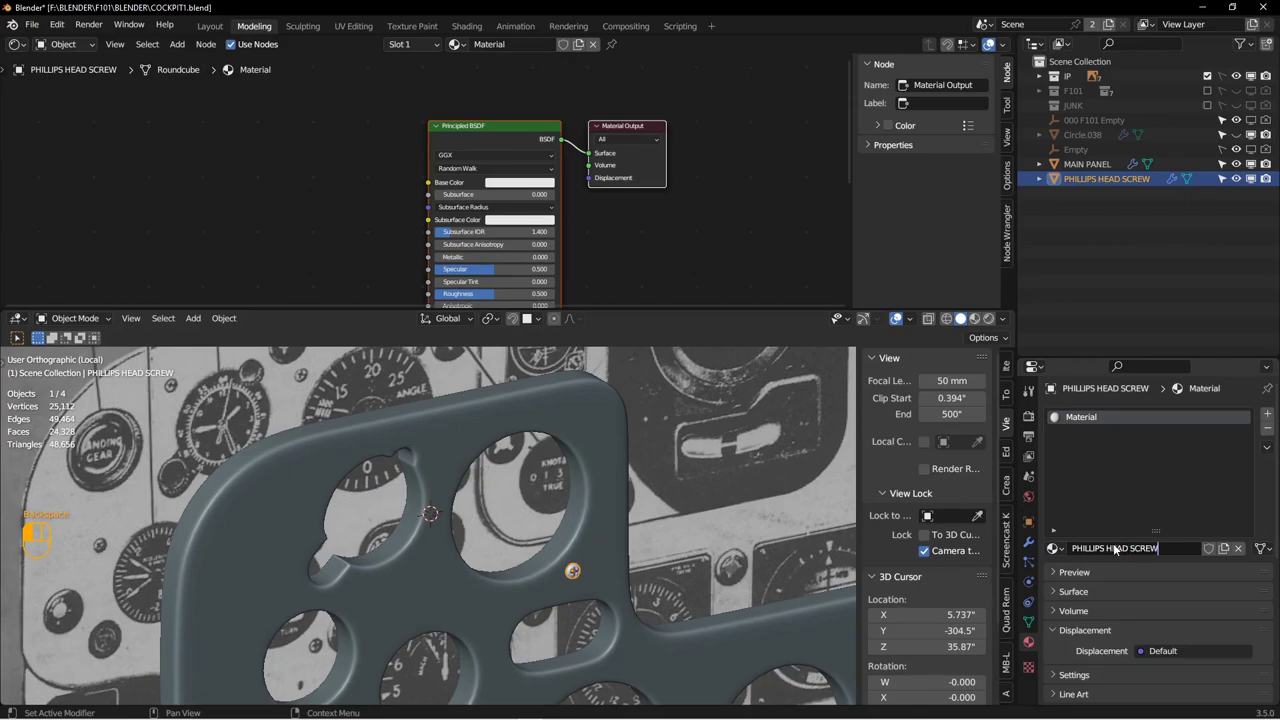
{"action": "key", "text": "Return"}
Step: Zoom in on the screw and display the viewport in rendered shading
{"action": "middle_click_drag", "start_coordinate": [464, 234], "coordinate": [467, 206]}
{"action": "scroll", "coordinate": [465, 205], "scroll_direction": "down", "scroll_amount": 2}
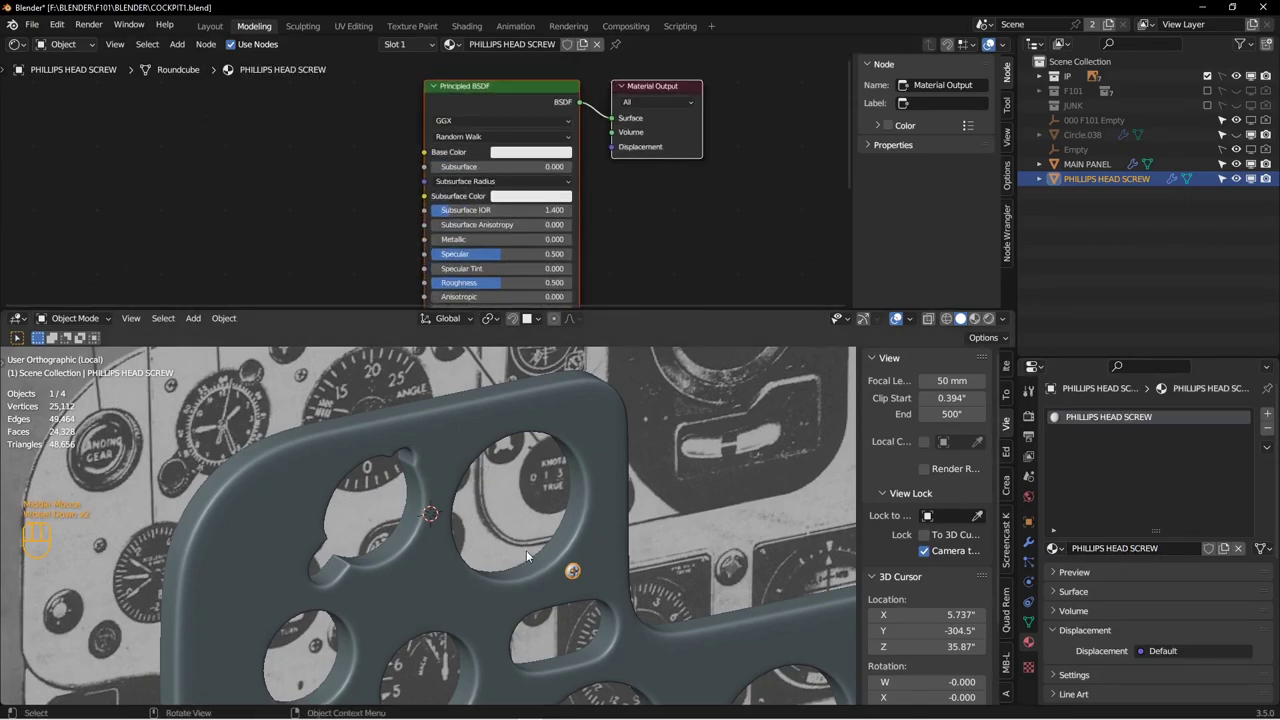
{"action": "middle_click_drag", "start_coordinate": [500, 520], "coordinate": [534, 546]}
{"action": "scroll", "coordinate": [534, 544], "scroll_direction": "down", "scroll_amount": 3}
{"action": "middle_click_drag", "start_coordinate": [652, 577], "coordinate": [584, 523], "text": "shift"}
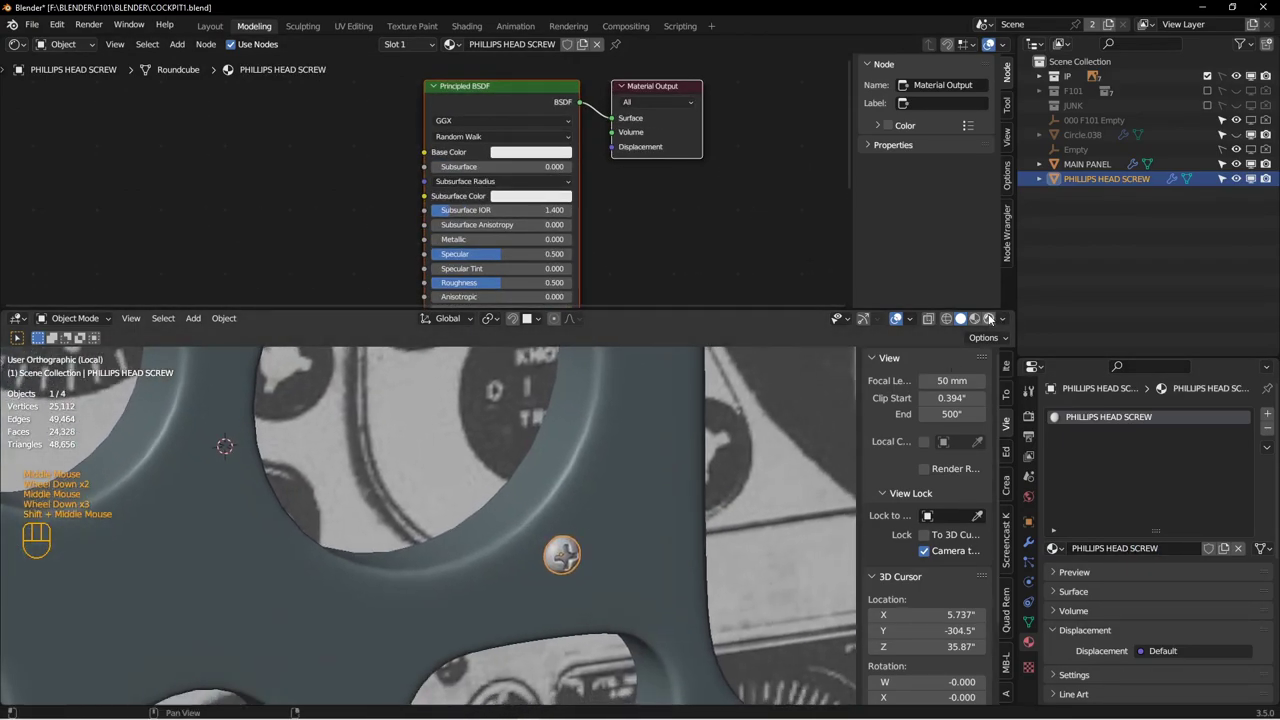
{"action": "left_click", "coordinate": [988, 318]}
{"action": "mouse_move", "coordinate": [624, 459]}
{"action": "middle_mouse_down"}
{"action": "mouse_move", "coordinate": [593, 495]}
{"action": "mouse_move", "coordinate": [590, 470]}
{"action": "middle_mouse_up"}
{"action": "scroll", "coordinate": [590, 470], "scroll_direction": "down", "scroll_amount": 1}
Step: Darken the screw material's Base Color to a value of 0.063
{"action": "left_click", "coordinate": [531, 152]}
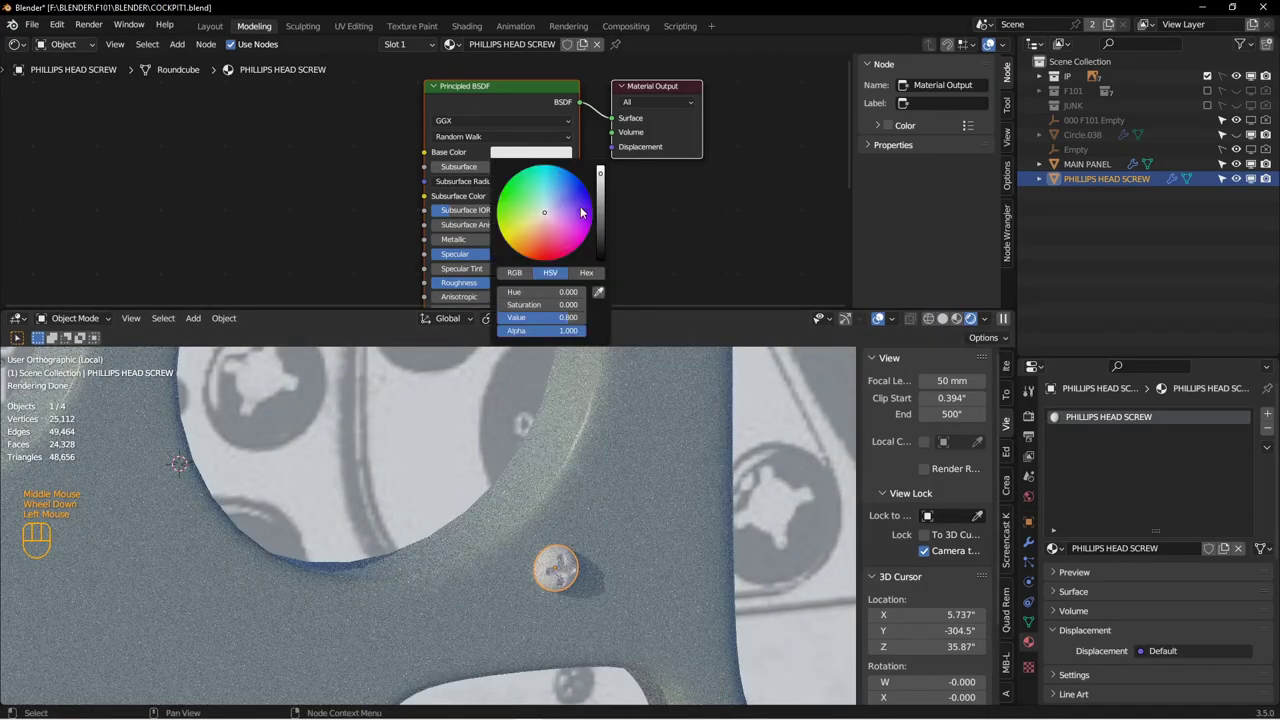
{"action": "left_click", "coordinate": [601, 240]}
{"action": "left_click", "coordinate": [683, 232]}
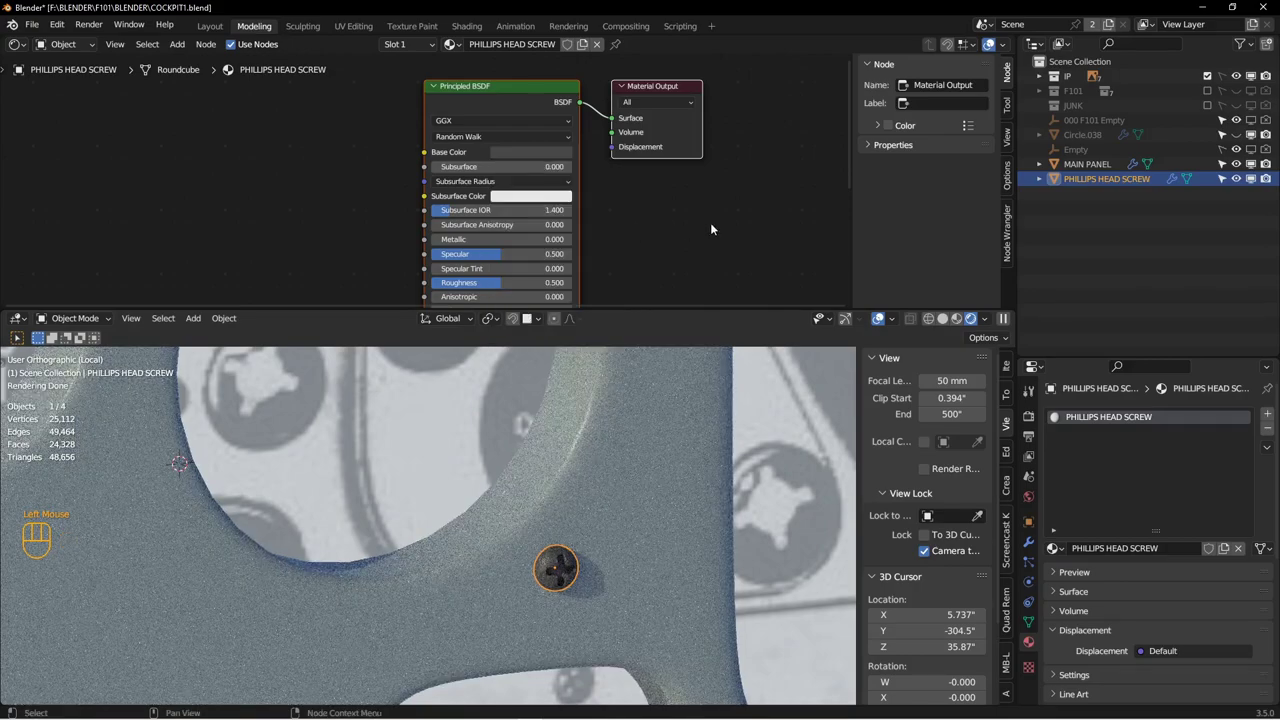
Step: Set the screw material's Metallic to 1.000 and lower its Roughness
{"action": "middle_click_drag", "start_coordinate": [551, 234], "coordinate": [668, 200], "text": "shift"}
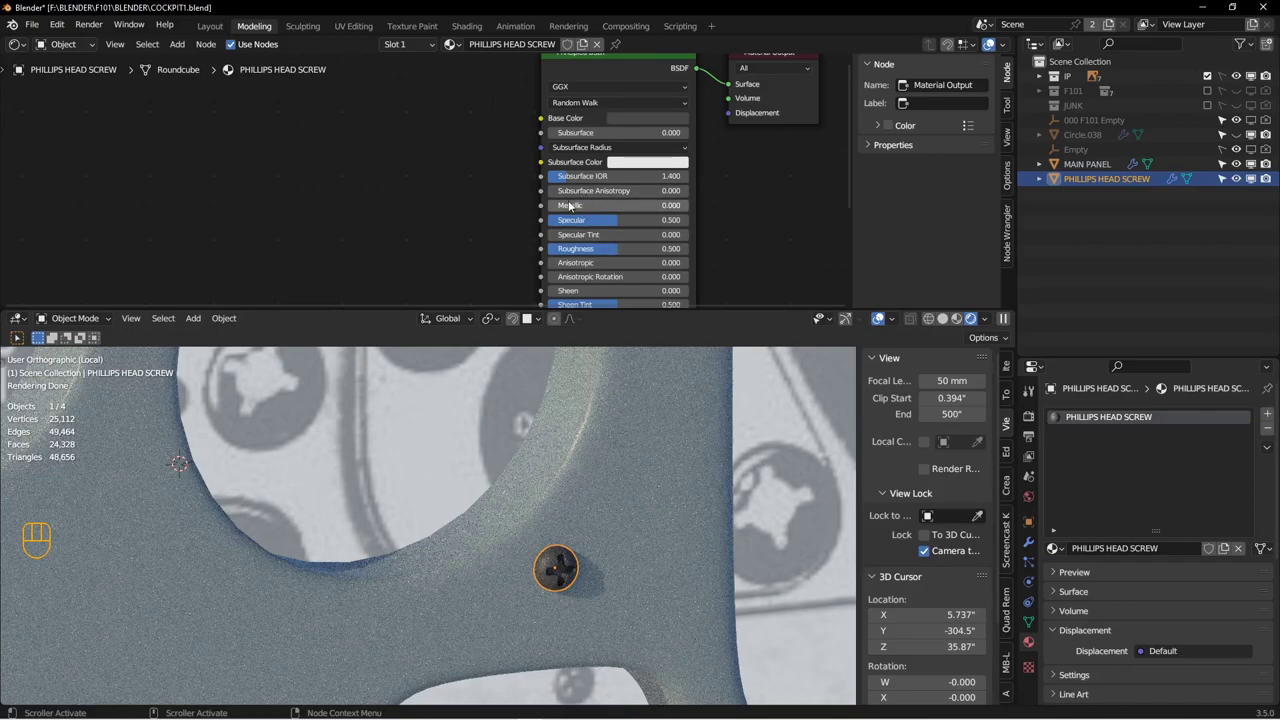
{"action": "left_click_drag", "start_coordinate": [565, 205], "coordinate": [670, 208]}
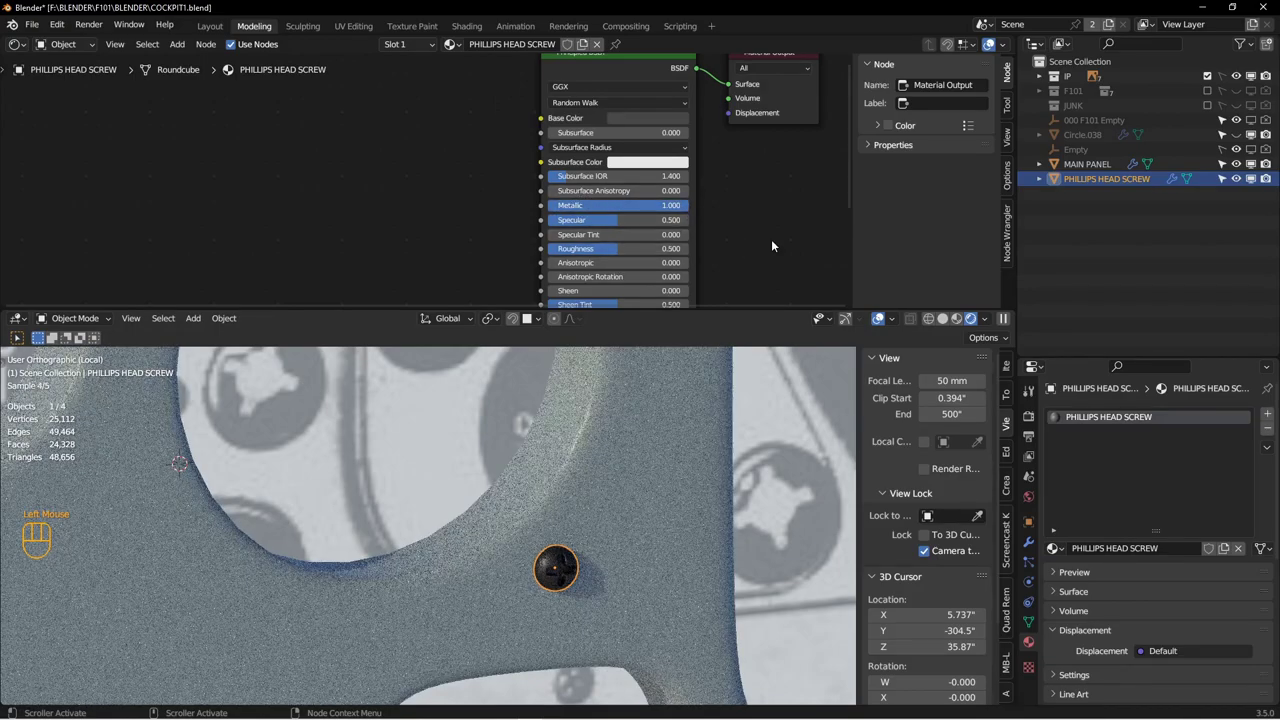
{"action": "middle_click_drag", "start_coordinate": [771, 243], "coordinate": [729, 166]}
{"action": "left_click_drag", "start_coordinate": [540, 177], "coordinate": [515, 177]}
{"action": "middle_click_drag", "start_coordinate": [663, 122], "coordinate": [631, 259]}
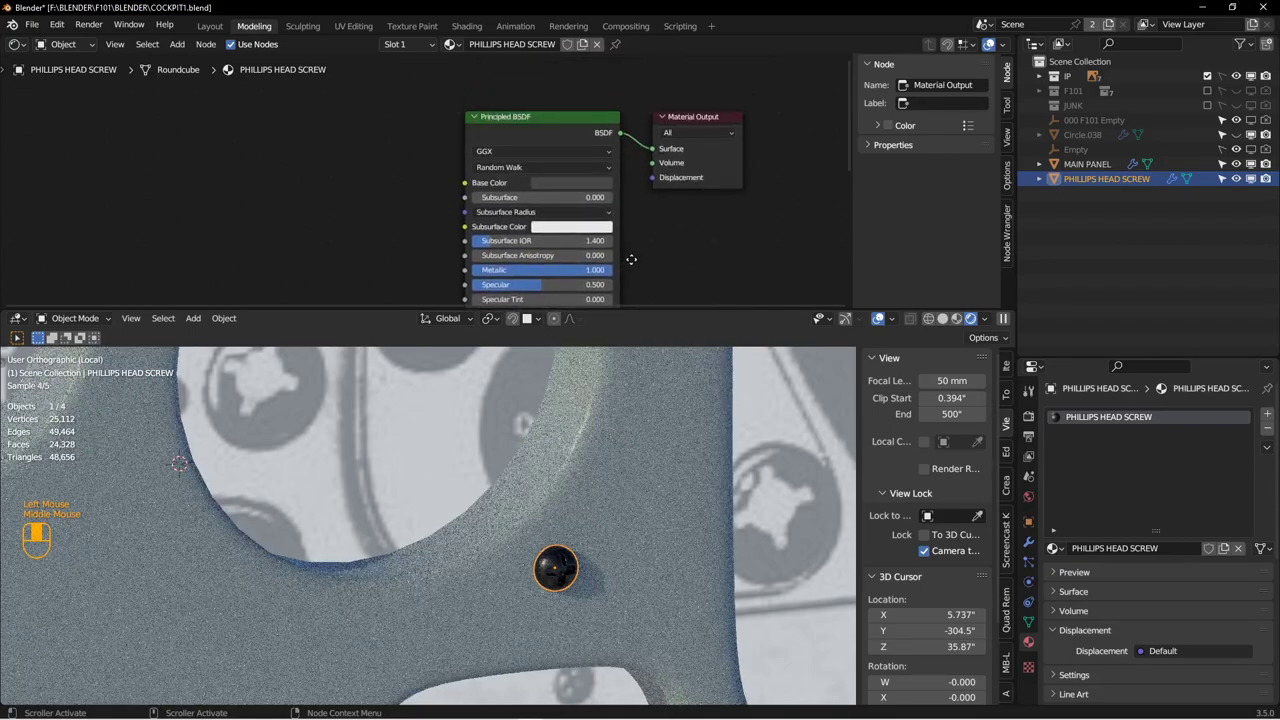
Step: Lighten the screw material's Base Color to a mid grey and check it on the panel with the screw deselected, then reselected
{"action": "left_click", "coordinate": [570, 183]}
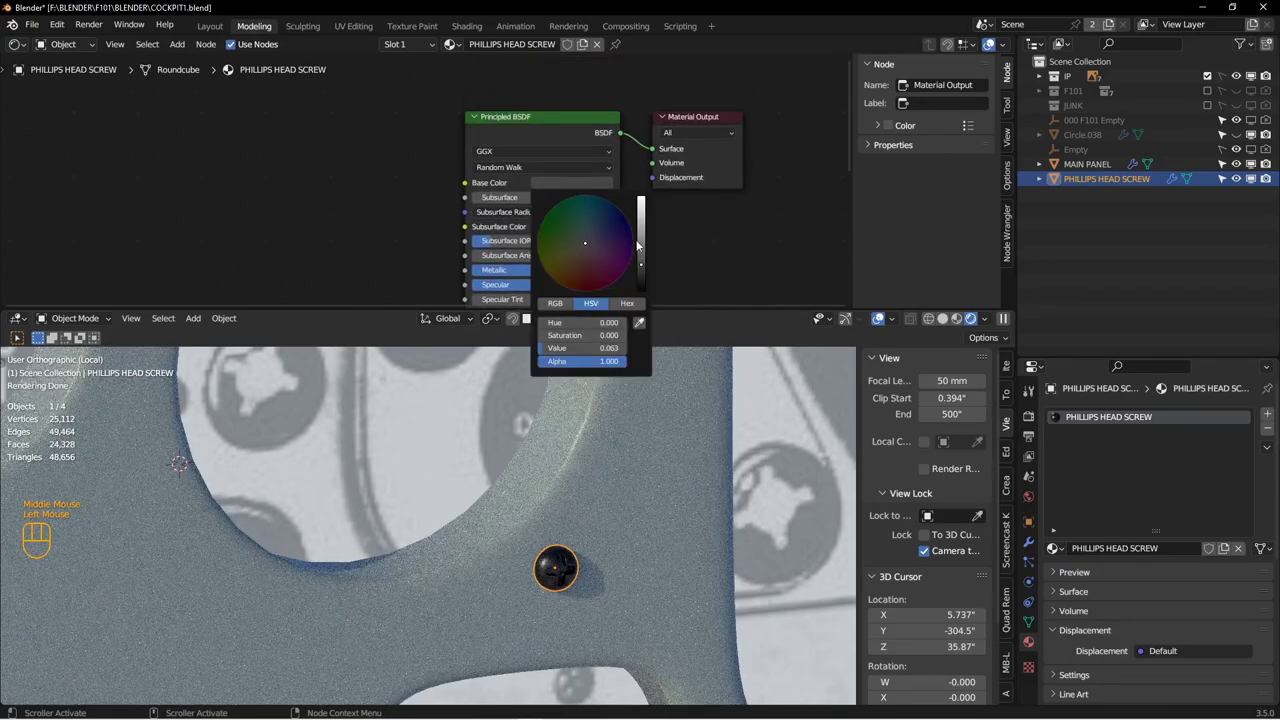
{"action": "left_click", "coordinate": [641, 245]}
{"action": "left_click", "coordinate": [692, 235]}
{"action": "key", "text": "alt+a"}
{"action": "scroll", "coordinate": [603, 555], "scroll_direction": "up", "scroll_amount": 2}
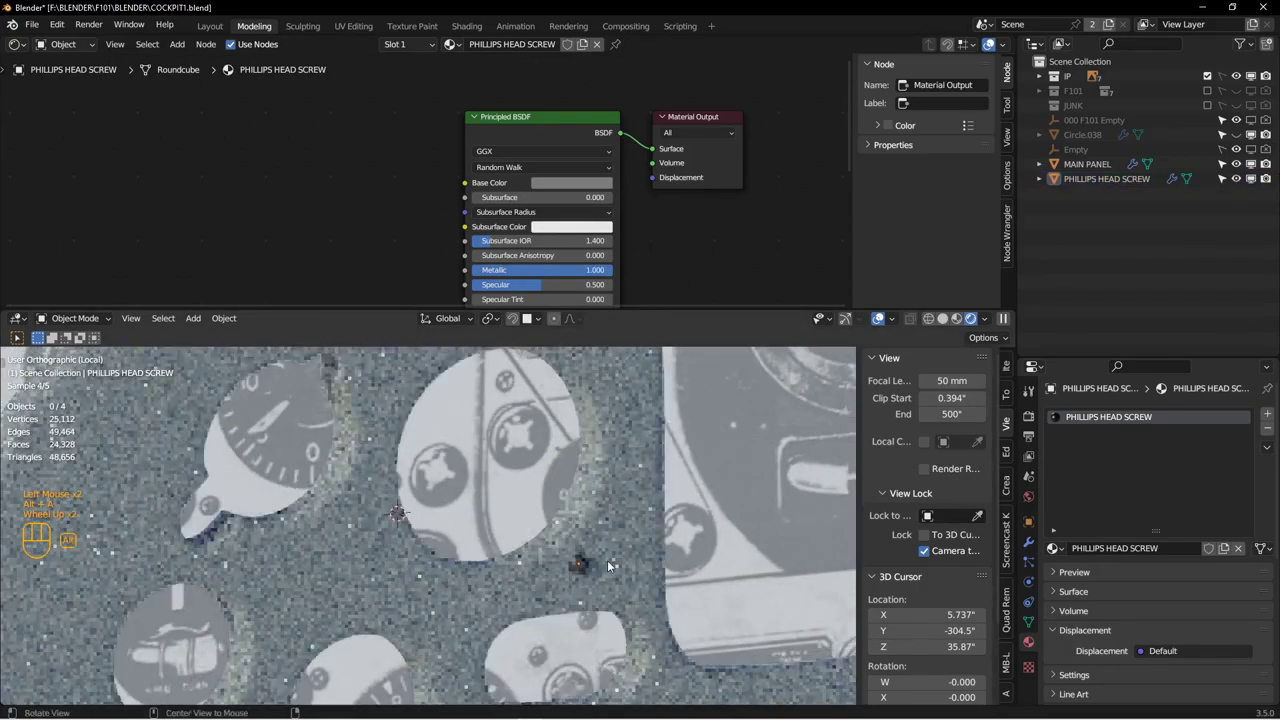
{"action": "middle_click_drag", "start_coordinate": [603, 557], "coordinate": [600, 569]}
{"action": "scroll", "coordinate": [600, 569], "scroll_direction": "down", "scroll_amount": 2}
{"action": "left_click", "coordinate": [567, 570]}
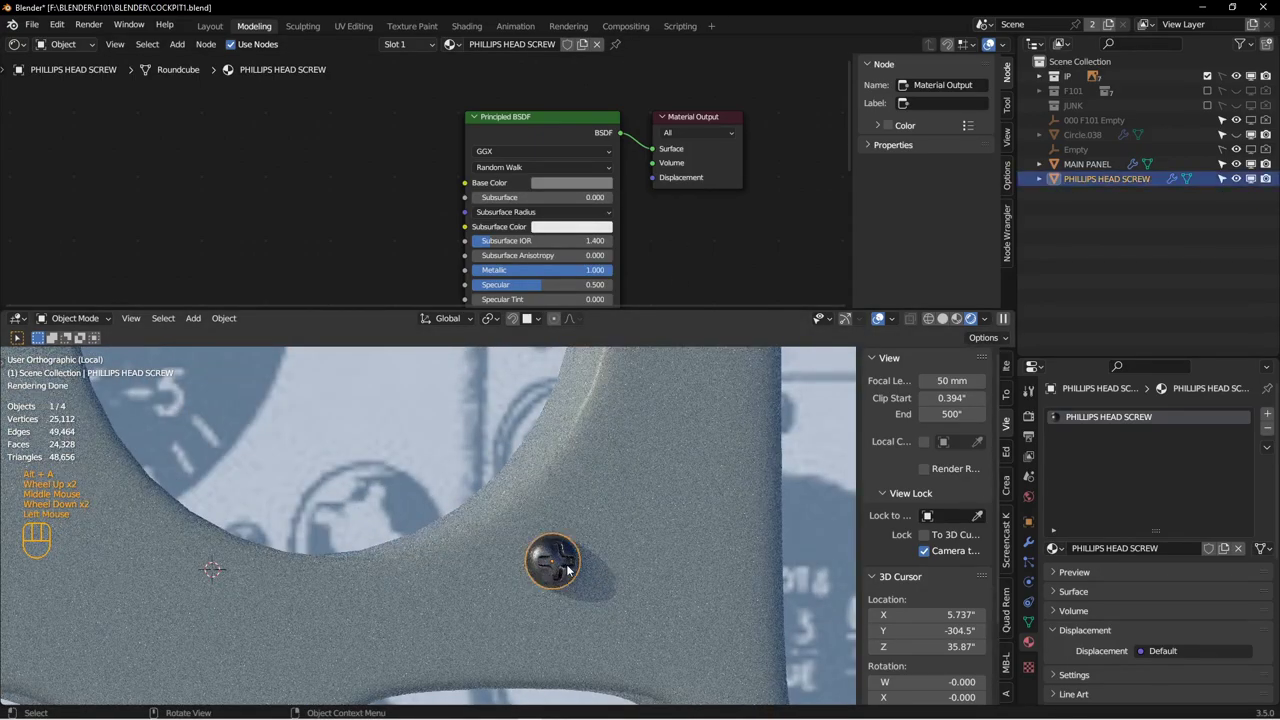
Step: Return the viewport to solid shading and enlarge the 3D view over the node editor
{"action": "left_click", "coordinate": [941, 319]}
{"action": "left_click_drag", "start_coordinate": [700, 309], "coordinate": [700, 170]}
{"action": "scroll", "coordinate": [520, 390], "scroll_direction": "up", "scroll_amount": 1}
{"action": "middle_click_drag", "start_coordinate": [520, 390], "coordinate": [556, 402]}
{"action": "scroll", "coordinate": [545, 467], "scroll_direction": "up", "scroll_amount": 2}
{"action": "scroll", "coordinate": [545, 466], "scroll_direction": "up", "scroll_amount": 1}
{"action": "scroll", "coordinate": [506, 403], "scroll_direction": "up", "scroll_amount": 1}
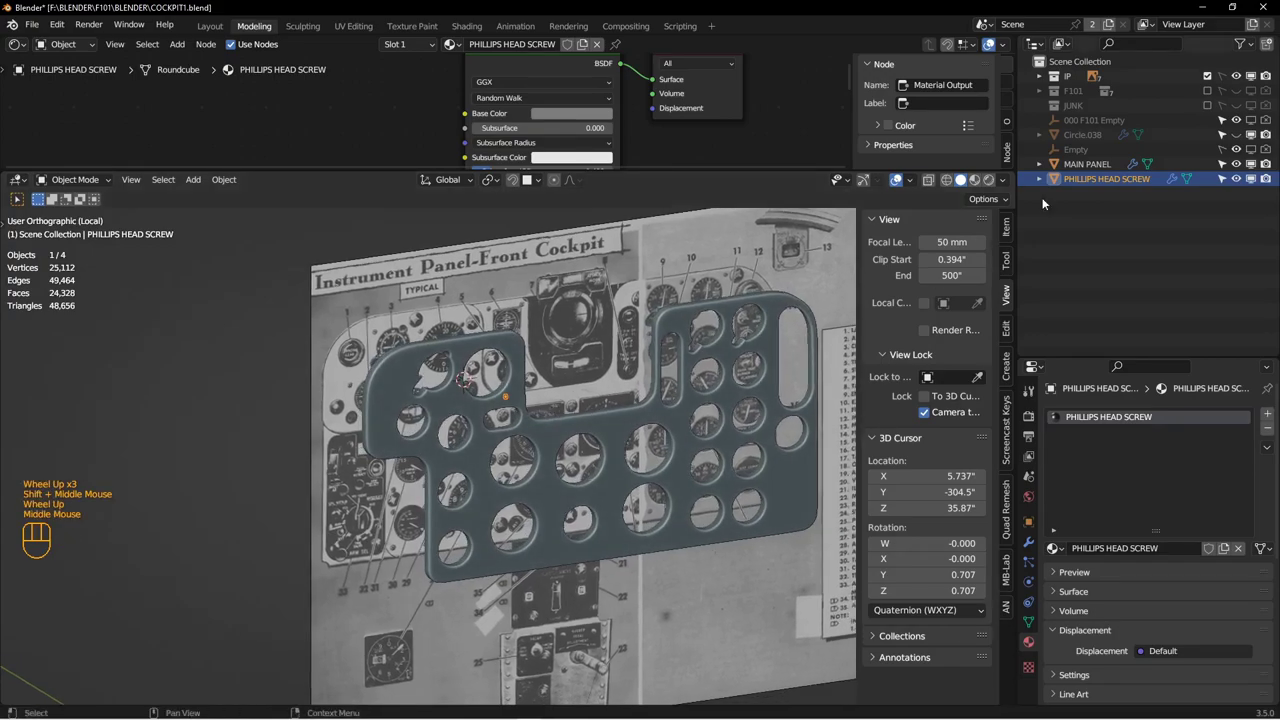
Step: Disable the MAIN PANEL in the viewport and hide the IP collection, leaving only the PHILLIPS HEAD SCREW displayed and selected
{"action": "left_click", "coordinate": [1251, 179]}
{"action": "left_click", "coordinate": [1250, 164]}
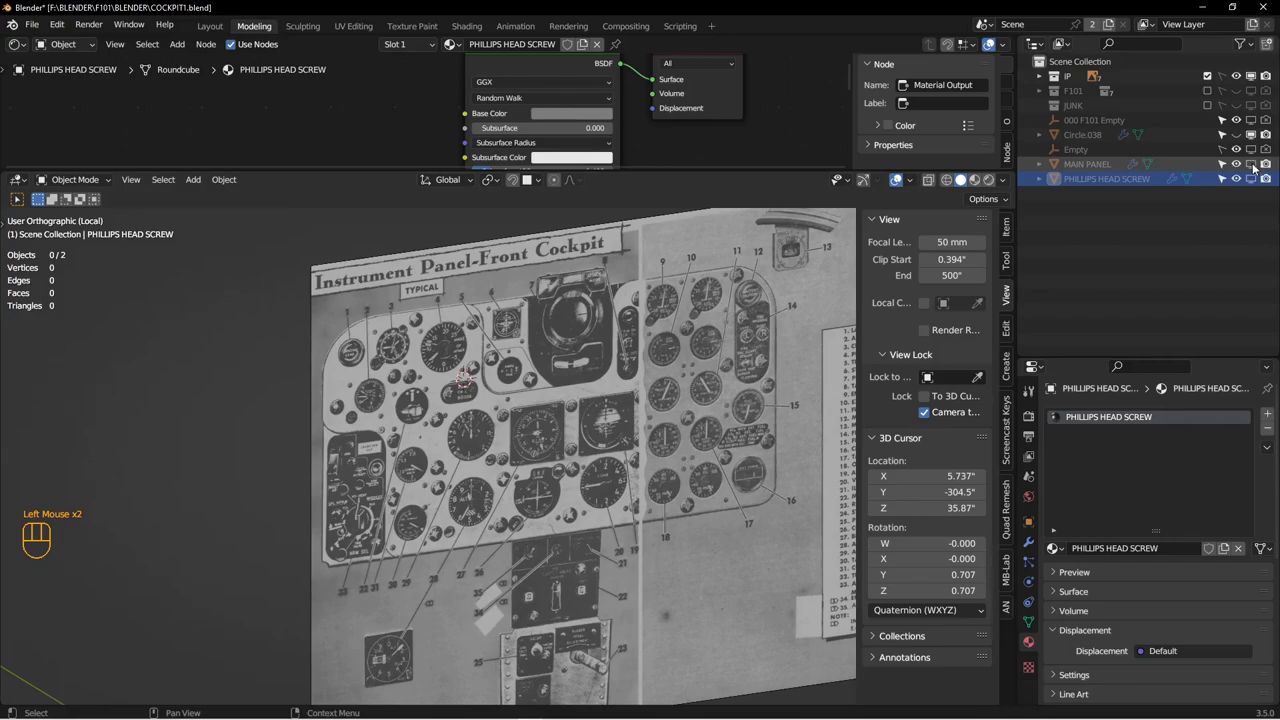
{"action": "left_click", "coordinate": [1236, 76]}
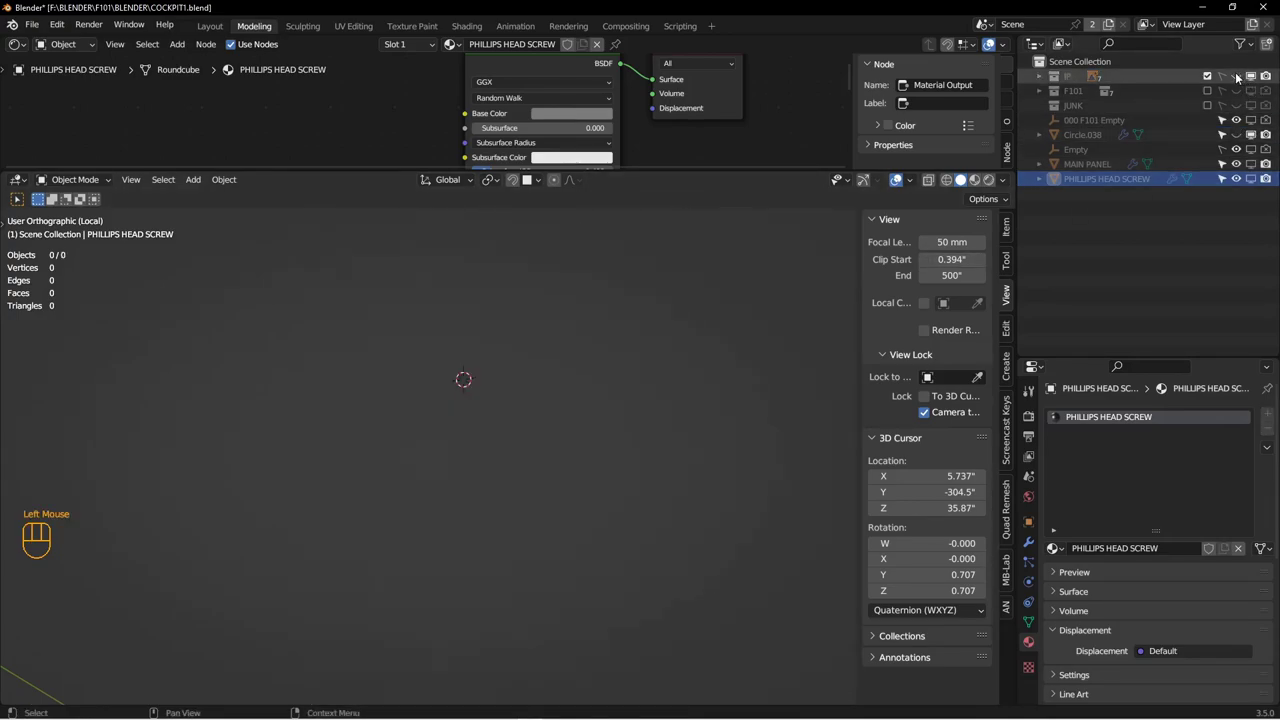
{"action": "scroll", "coordinate": [505, 360], "scroll_direction": "down", "scroll_amount": 4}
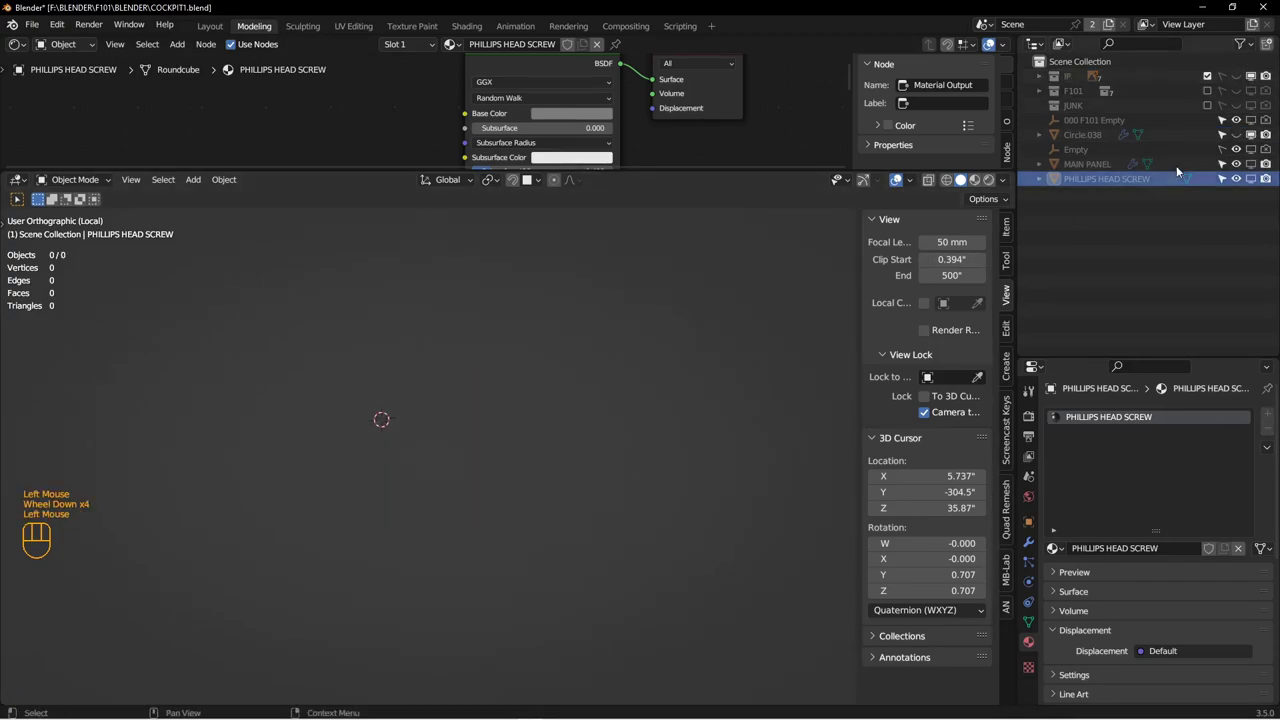
{"action": "left_click", "coordinate": [1251, 179]}
{"action": "scroll", "coordinate": [518, 407], "scroll_direction": "up", "scroll_amount": 1}
{"action": "left_click_drag", "start_coordinate": [487, 442], "coordinate": [532, 492]}
{"action": "scroll", "coordinate": [530, 488], "scroll_direction": "down", "scroll_amount": 4}
{"action": "middle_click_drag", "start_coordinate": [484, 416], "coordinate": [507, 438], "text": "shift"}
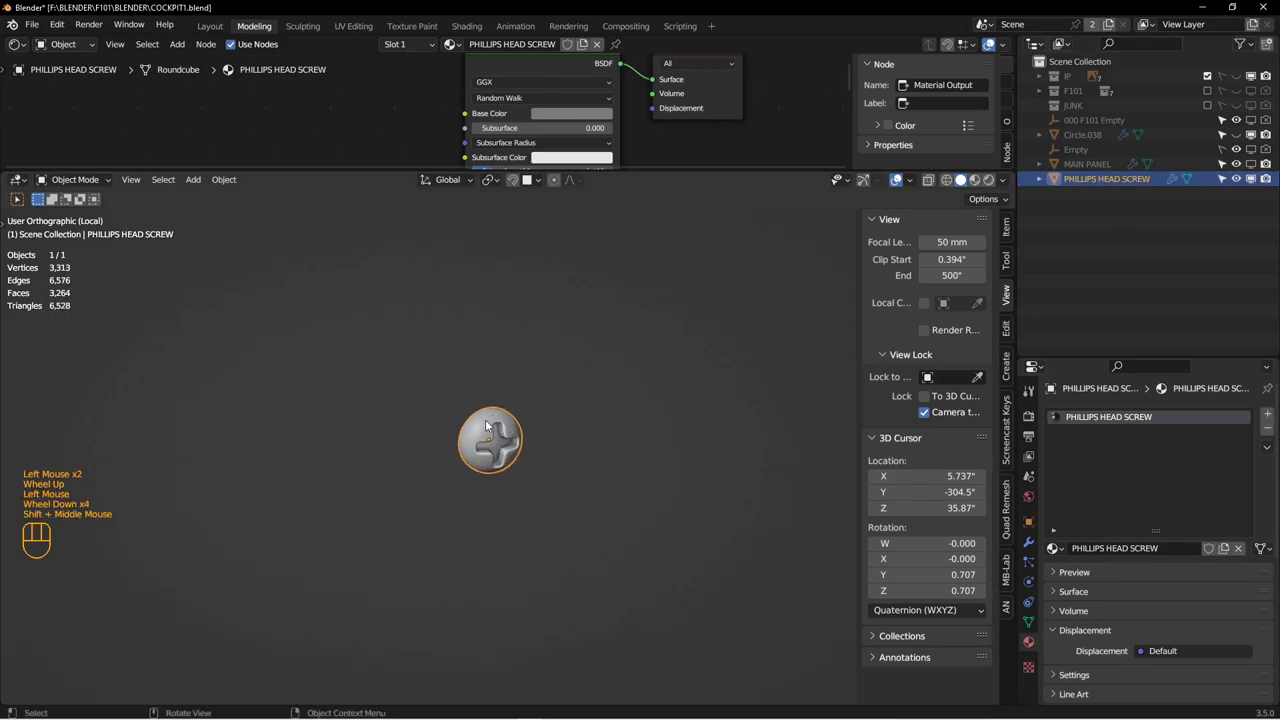
Step: Clear the screw's location so it sits at the world origin, and frame it in the view
{"action": "scroll", "coordinate": [498, 444], "scroll_direction": "up", "scroll_amount": 2}
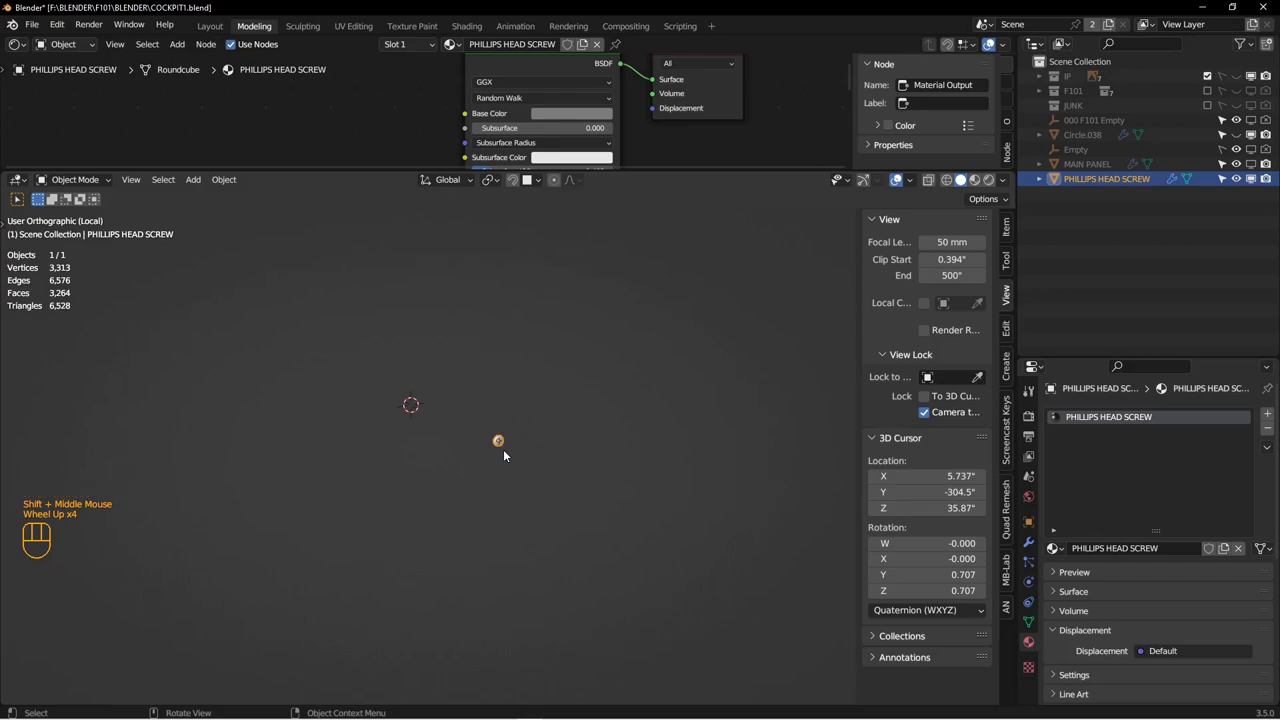
{"action": "key", "text": "alt+g"}
{"action": "key", "text": "KP_Decimal"}
{"action": "scroll", "coordinate": [505, 447], "scroll_direction": "up", "scroll_amount": 2}
{"action": "scroll", "coordinate": [505, 447], "scroll_direction": "up", "scroll_amount": 3}
{"action": "mouse_move", "coordinate": [505, 447]}
{"action": "middle_mouse_down"}
{"action": "mouse_move", "coordinate": [456, 355]}
{"action": "mouse_move", "coordinate": [585, 413]}
{"action": "mouse_move", "coordinate": [514, 442]}
{"action": "middle_mouse_up"}
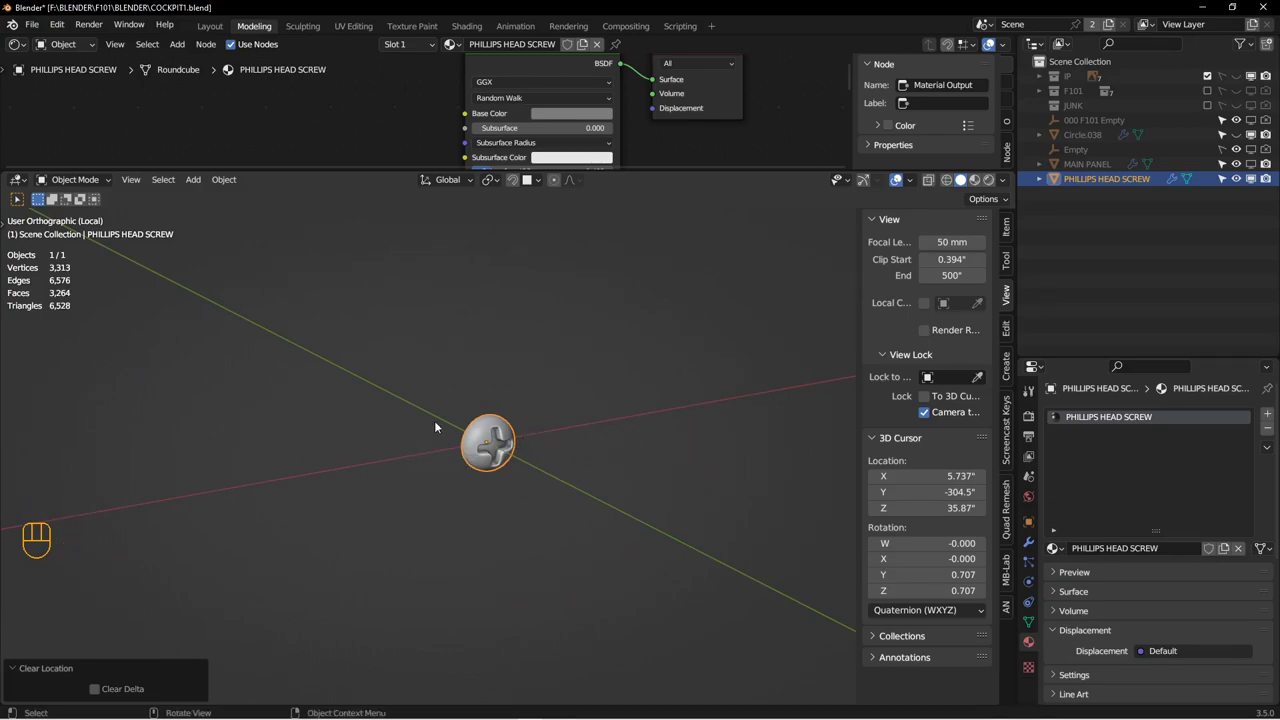
{"action": "key", "text": "g"}
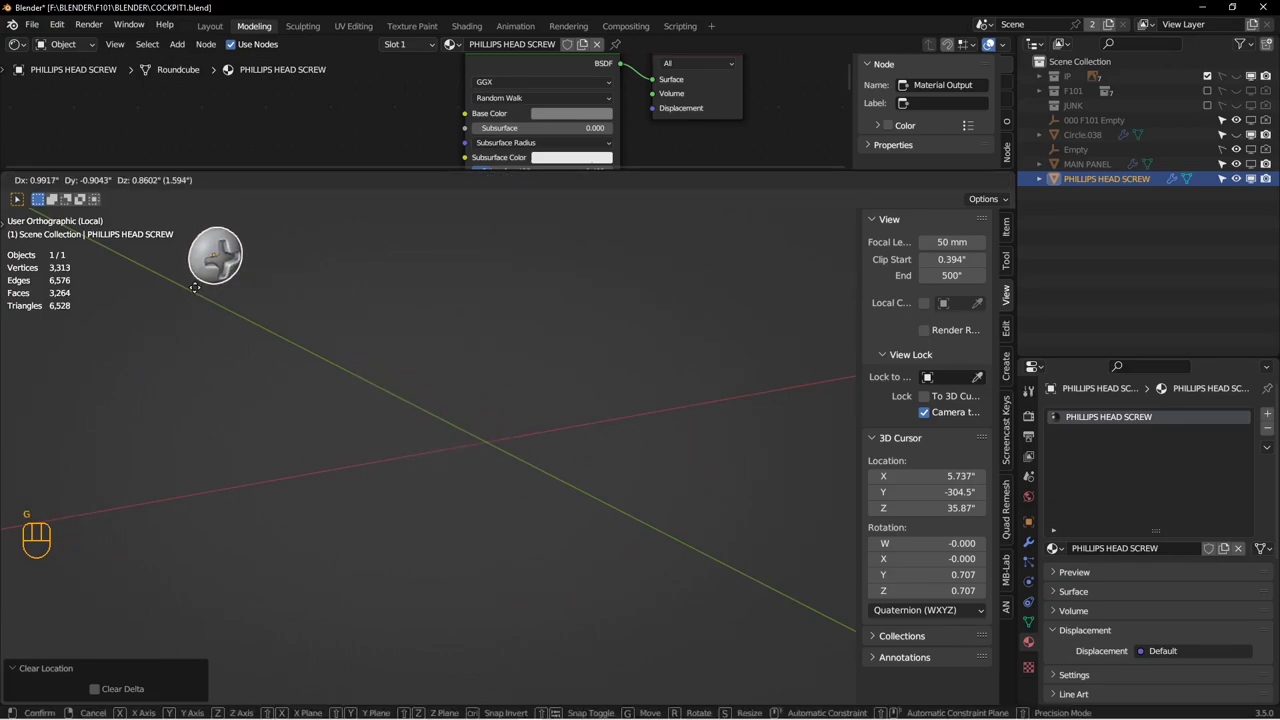
{"action": "key", "text": "Escape"}
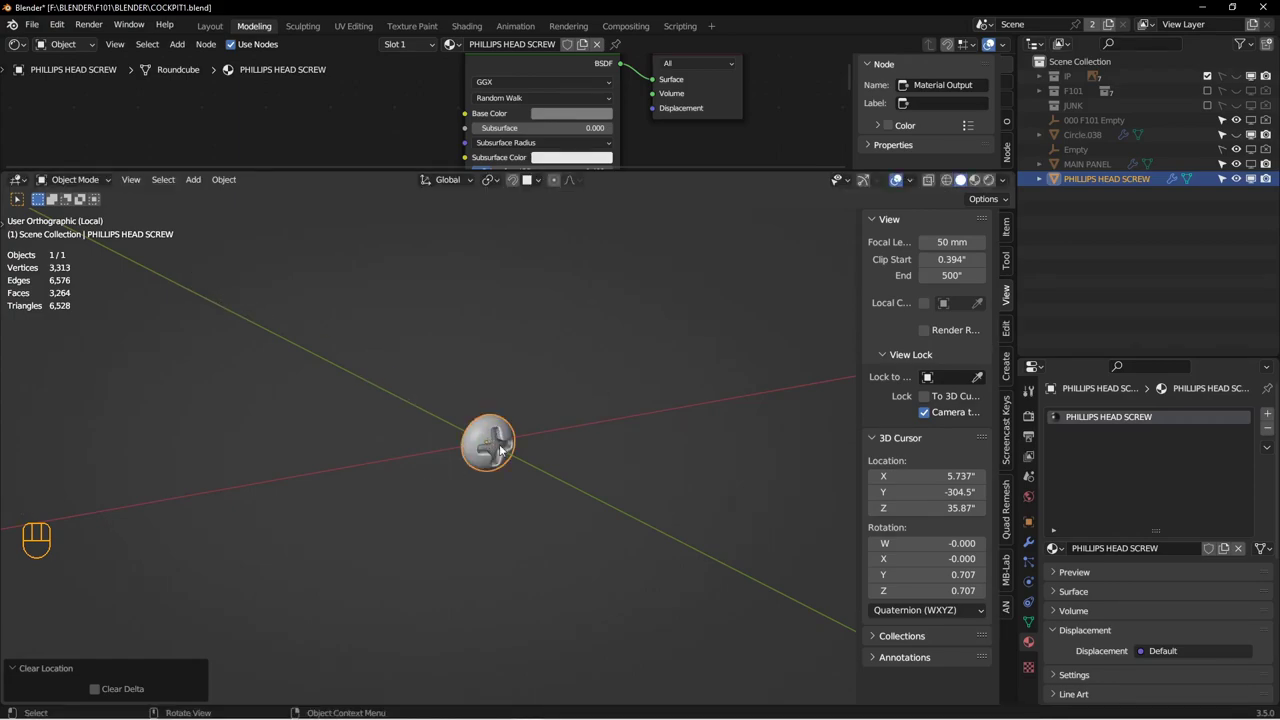
{"action": "key", "text": "g"}
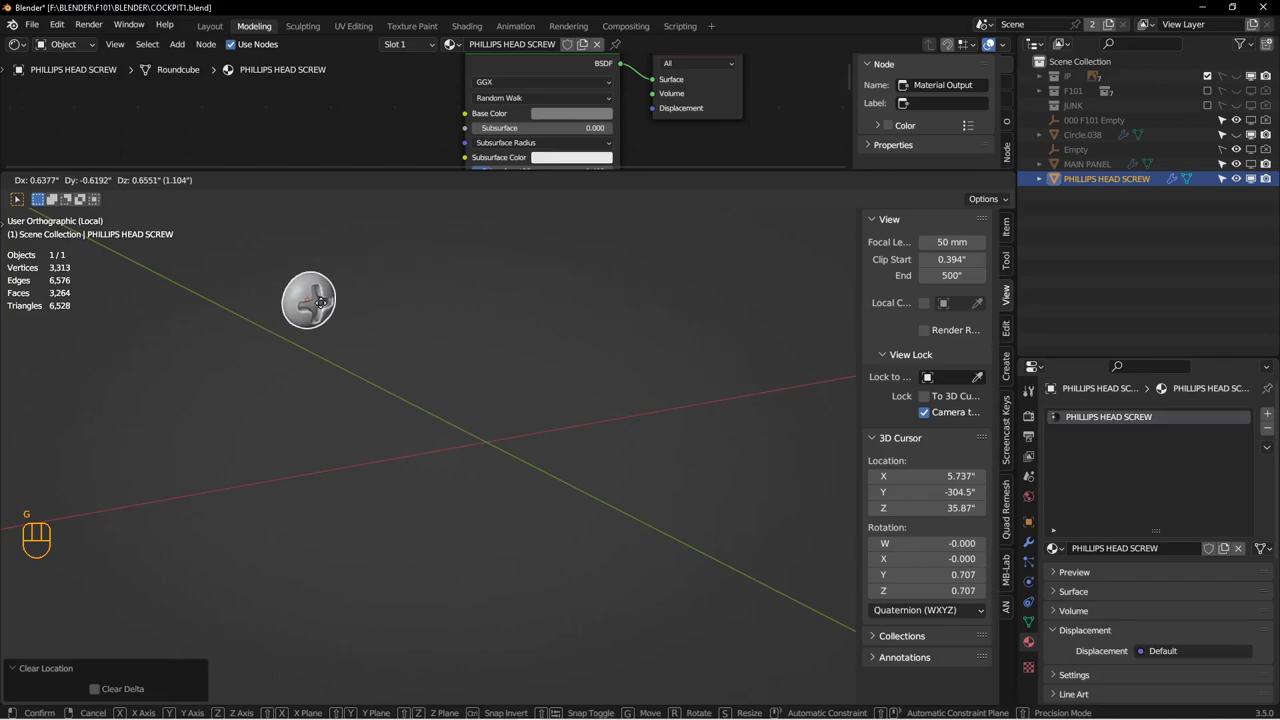
{"action": "key", "text": "Escape"}
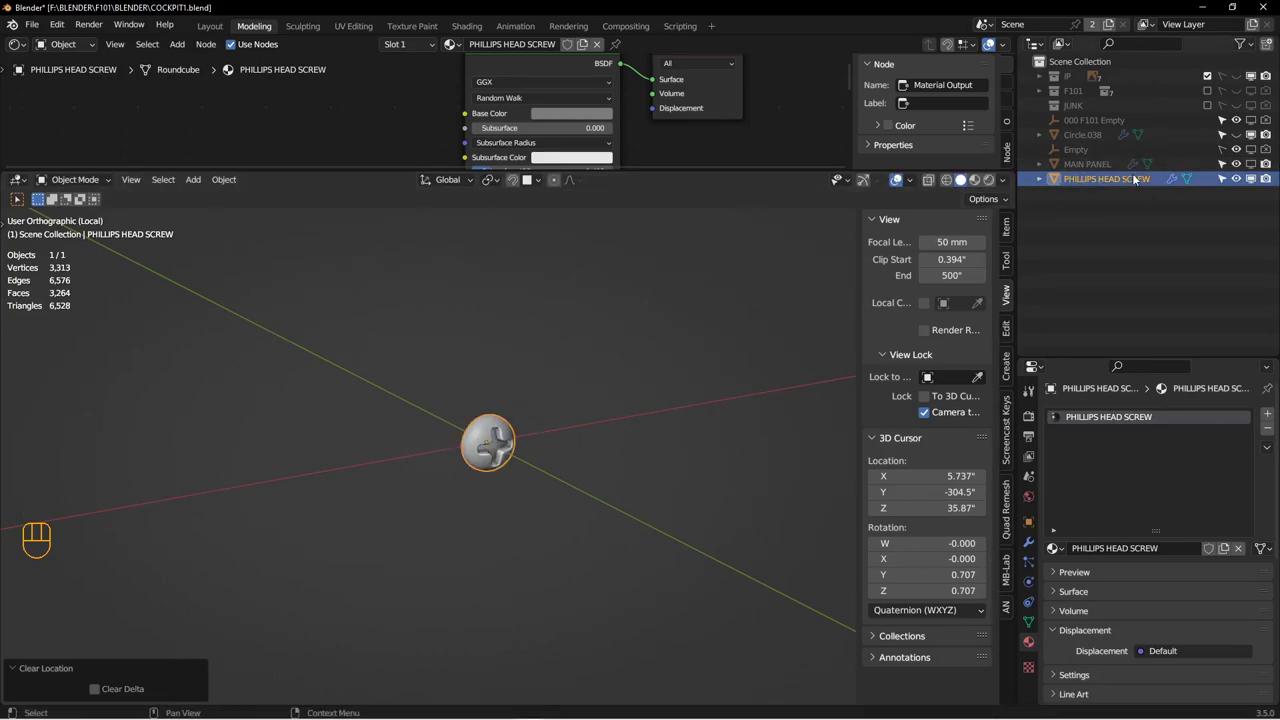
Step: Create a new collection in the Scene Collection and name it MASTERS
{"action": "left_click", "coordinate": [1266, 44]}
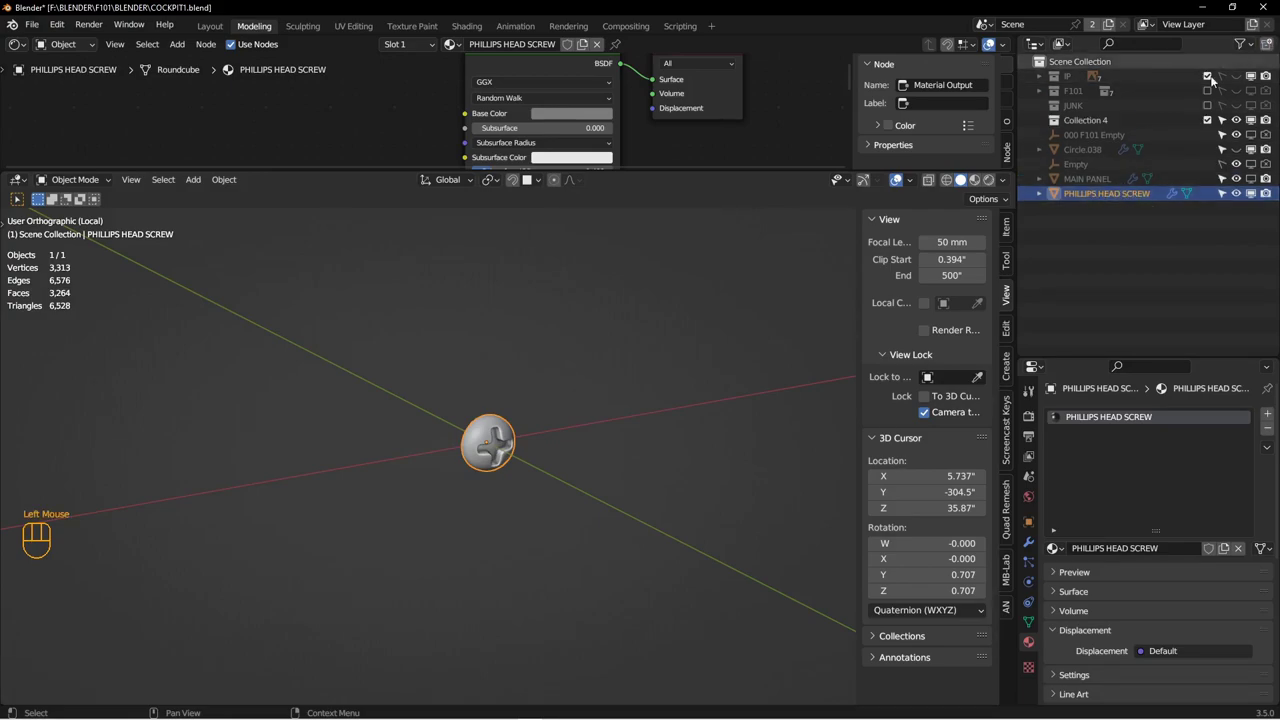
{"action": "double_click", "coordinate": [1078, 120]}
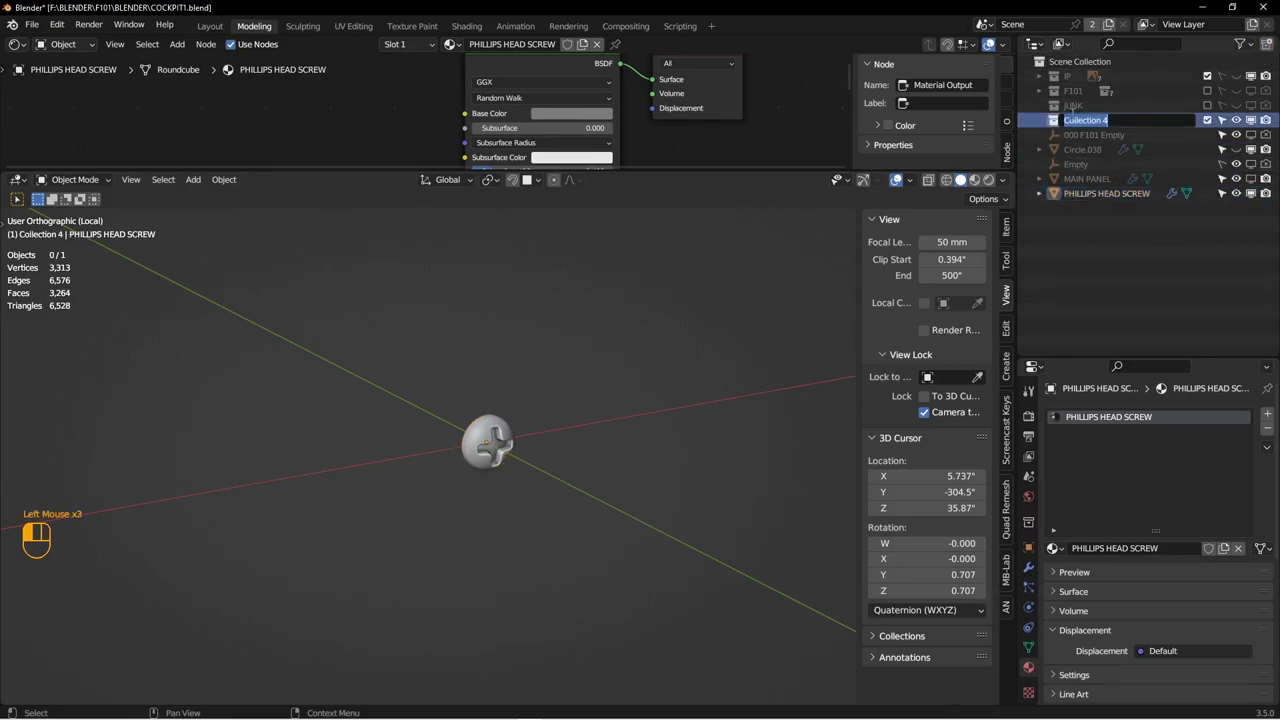
{"action": "key", "text": "Return"}
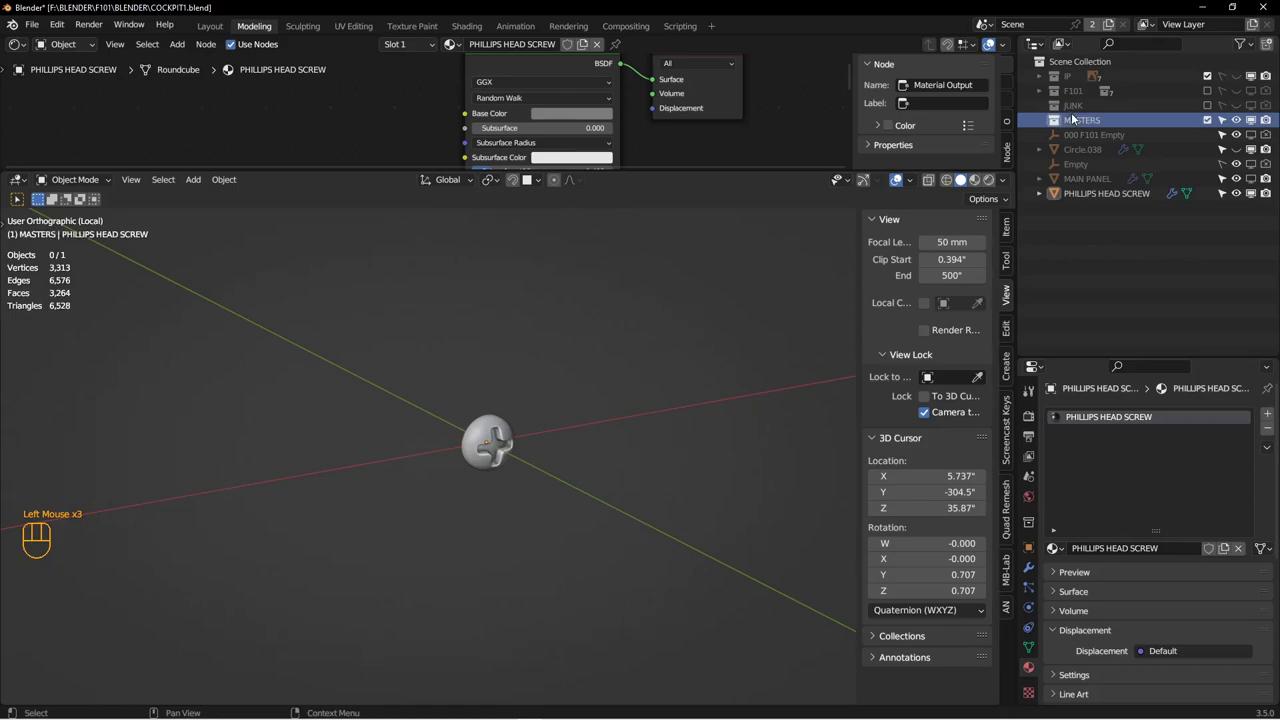
Step: Create a collection named PHILLIPS SCREW MASTER inside MASTERS and move the PHILLIPS HEAD SCREW object into it
{"action": "left_click", "coordinate": [1268, 46]}
{"action": "double_click", "coordinate": [1100, 134]}
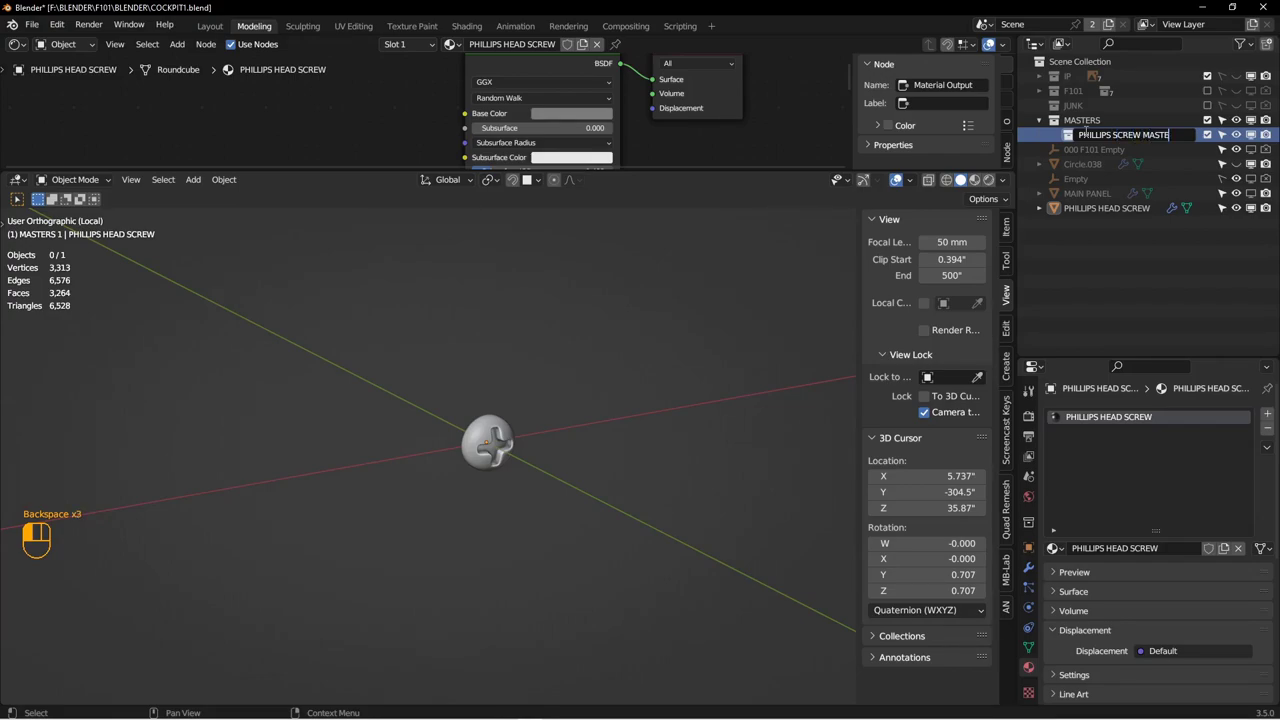
{"action": "type", "text": "R"}
{"action": "key", "text": "Return"}
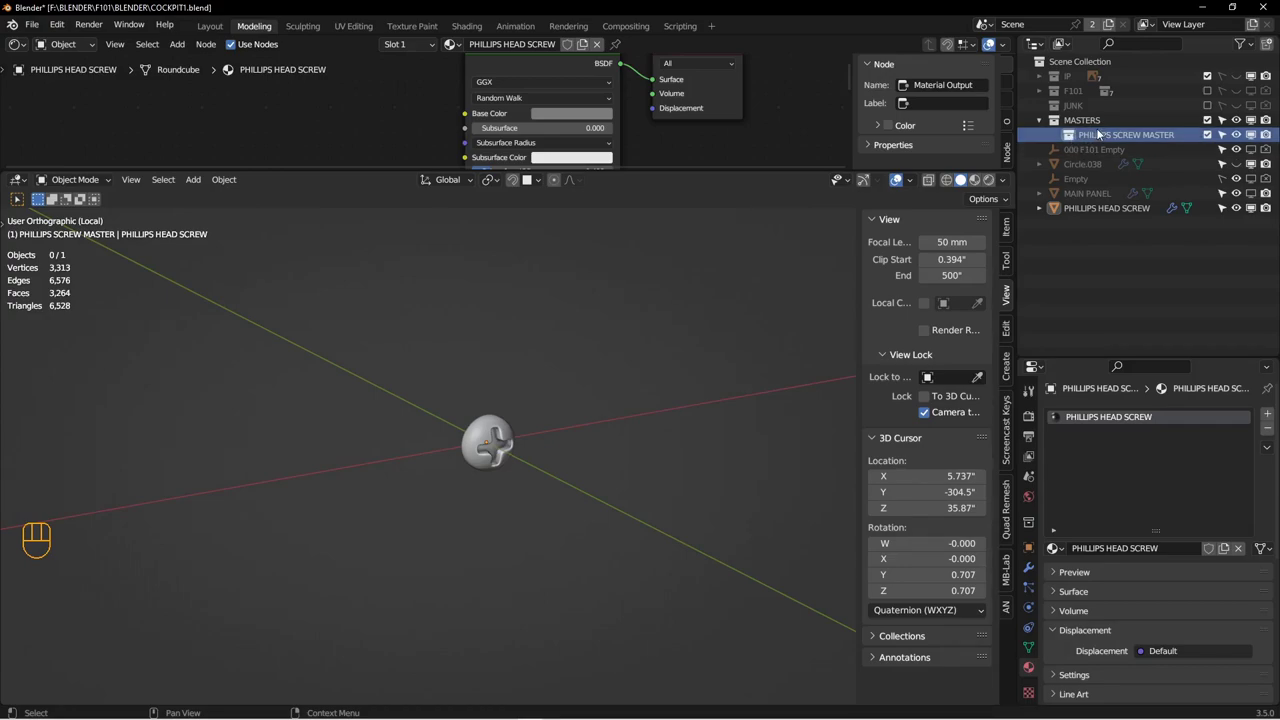
{"action": "left_click", "coordinate": [1085, 209]}
{"action": "left_click_drag", "start_coordinate": [1085, 212], "coordinate": [1117, 138]}
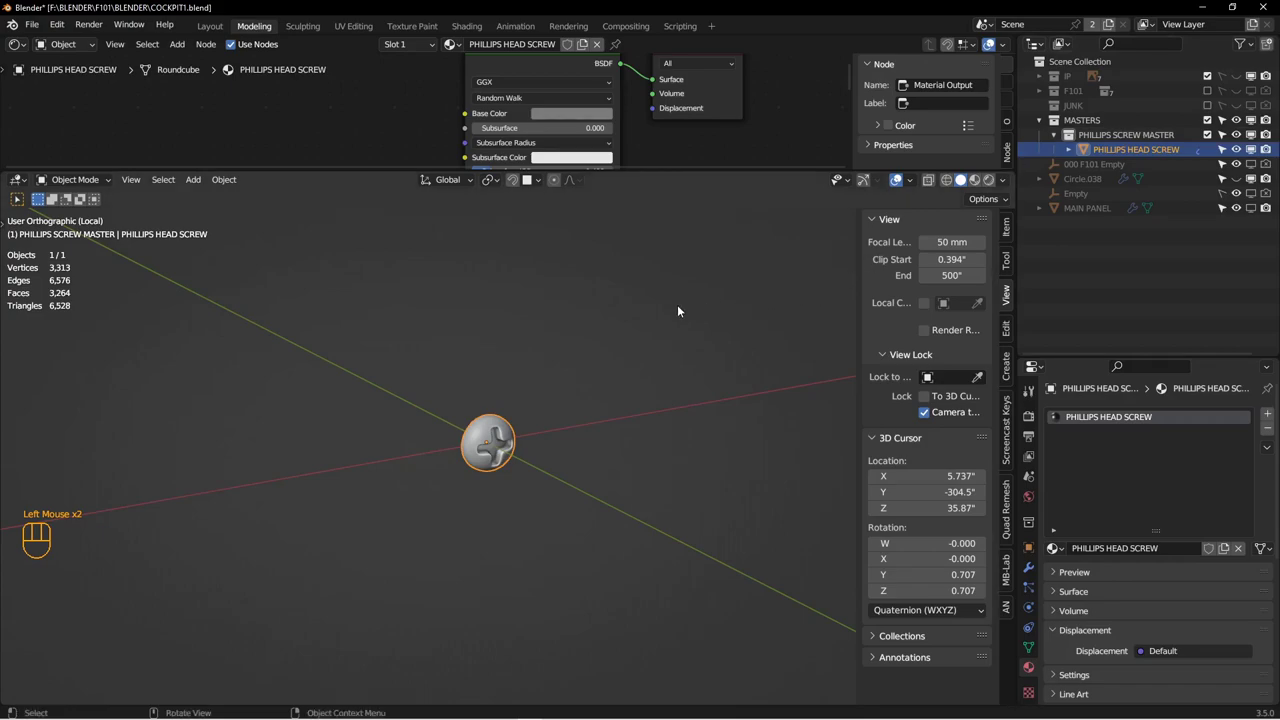
Step: Add a collection instance of PHILLIPS SCREW MASTER at the 3D cursor
{"action": "key", "text": "shift+a"}
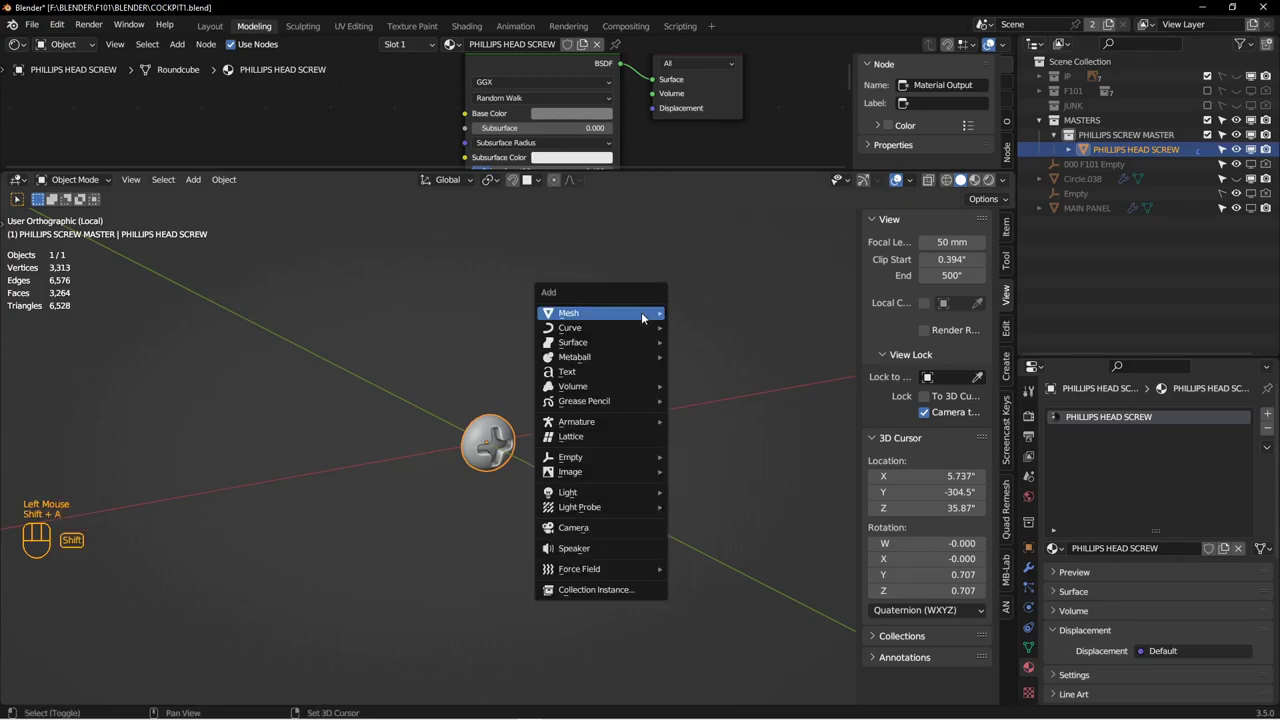
{"action": "left_click", "coordinate": [601, 592]}
{"action": "scroll", "coordinate": [667, 654], "scroll_direction": "down", "scroll_amount": 8}
{"action": "scroll", "coordinate": [667, 654], "scroll_direction": "down", "scroll_amount": 12}
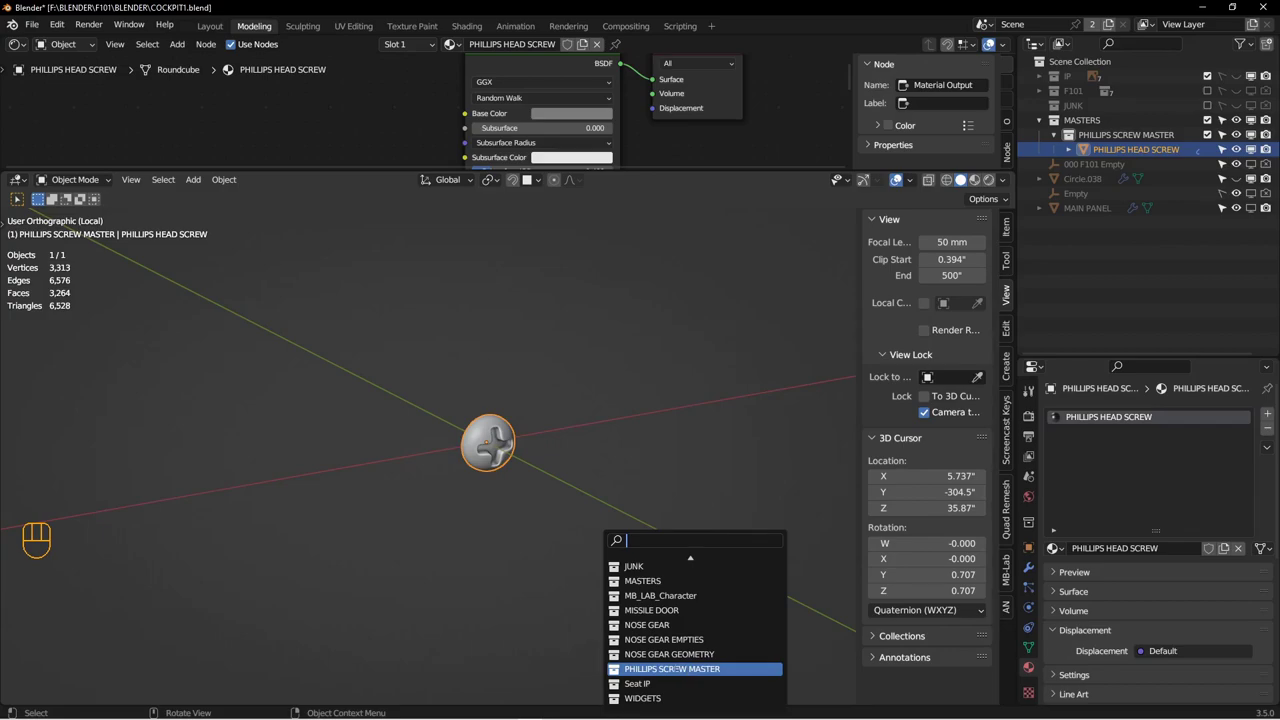
{"action": "left_click", "coordinate": [678, 668]}
{"action": "scroll", "coordinate": [548, 493], "scroll_direction": "up", "scroll_amount": 4}
{"action": "key", "text": "KP_Decimal"}
{"action": "scroll", "coordinate": [566, 499], "scroll_direction": "up", "scroll_amount": 4}
{"action": "middle_click_drag", "start_coordinate": [564, 498], "coordinate": [528, 500]}
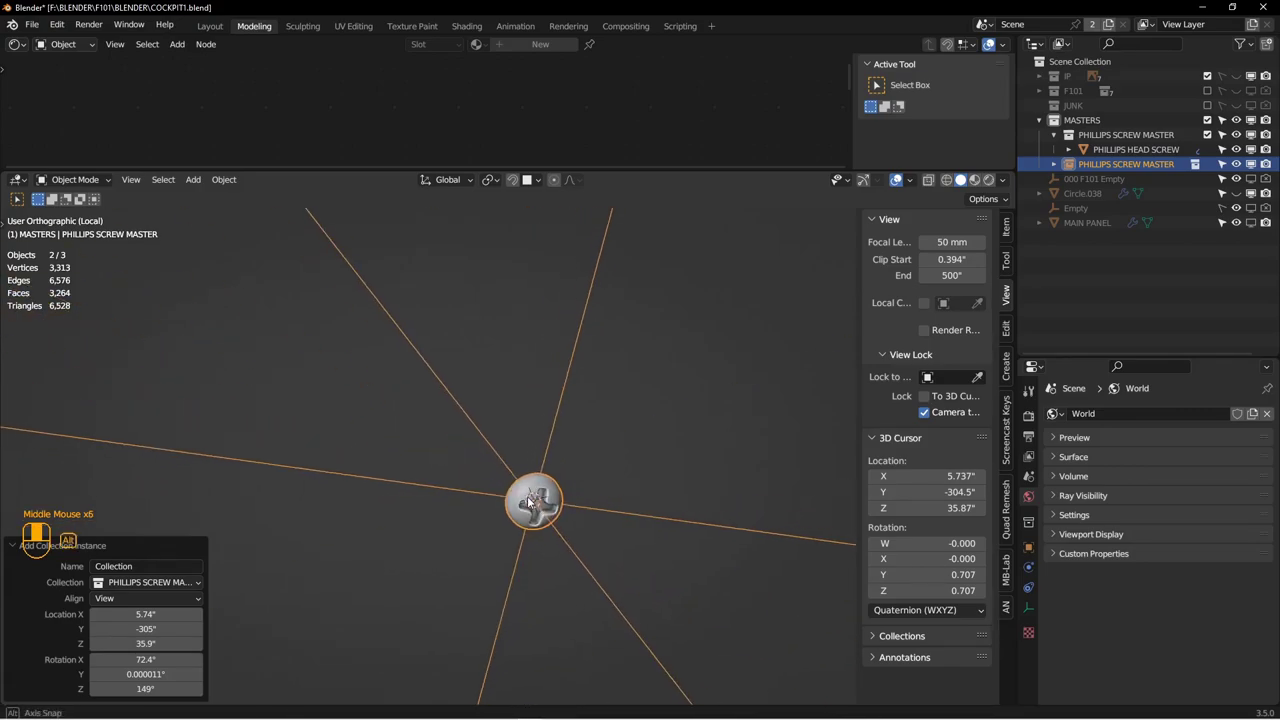
Step: Set the display size of the screw instance's empty to 0.39"
{"action": "scroll", "coordinate": [530, 502], "scroll_direction": "up", "scroll_amount": 6}
{"action": "scroll", "coordinate": [545, 495], "scroll_direction": "down", "scroll_amount": 4}
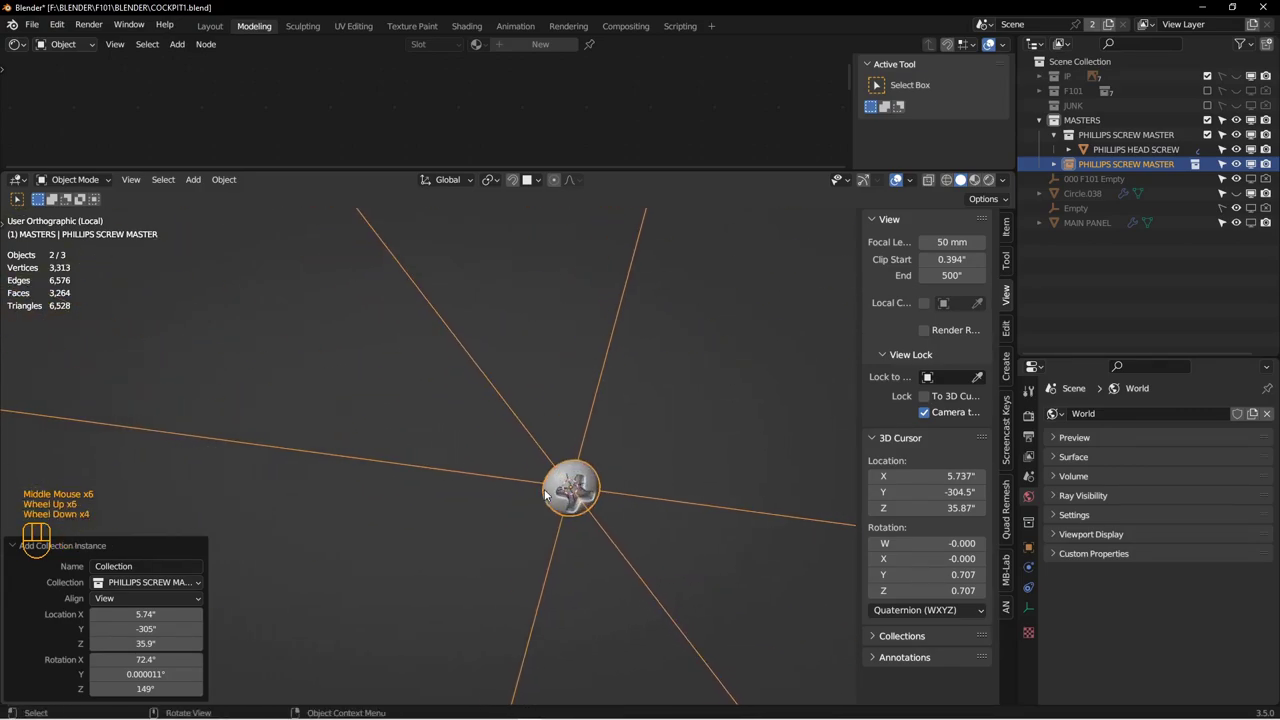
{"action": "scroll", "coordinate": [545, 495], "scroll_direction": "down", "scroll_amount": 1}
{"action": "middle_click_drag", "start_coordinate": [545, 495], "coordinate": [560, 500]}
{"action": "left_click", "coordinate": [1029, 606]}
{"action": "left_click", "coordinate": [1193, 451]}
{"action": "type", "text": "0.39"}
{"action": "key", "text": "Return"}
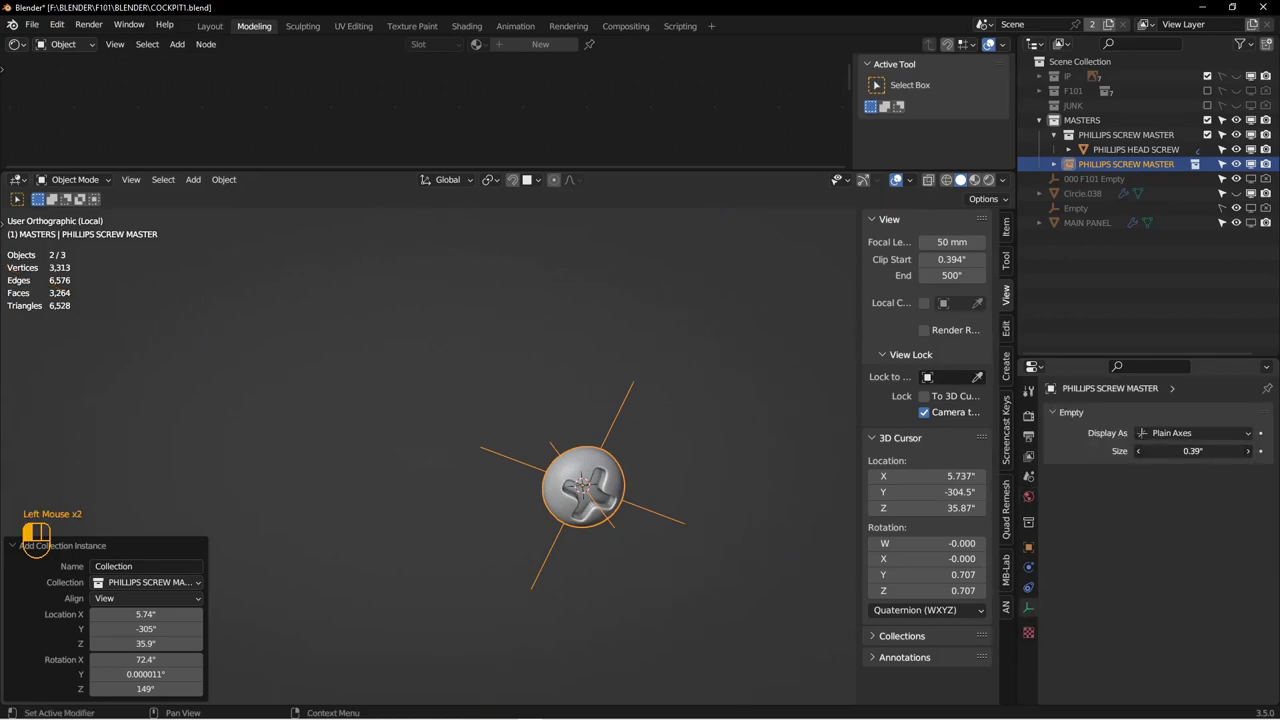
{"action": "left_click_drag", "start_coordinate": [1193, 451], "coordinate": [1230, 451]}
{"action": "middle_click_drag", "start_coordinate": [540, 455], "coordinate": [462, 420]}
{"action": "left_click_drag", "start_coordinate": [1181, 449], "coordinate": [1143, 449]}
{"action": "scroll", "coordinate": [556, 426], "scroll_direction": "up", "scroll_amount": 3}
{"action": "middle_click_drag", "start_coordinate": [603, 434], "coordinate": [608, 469]}
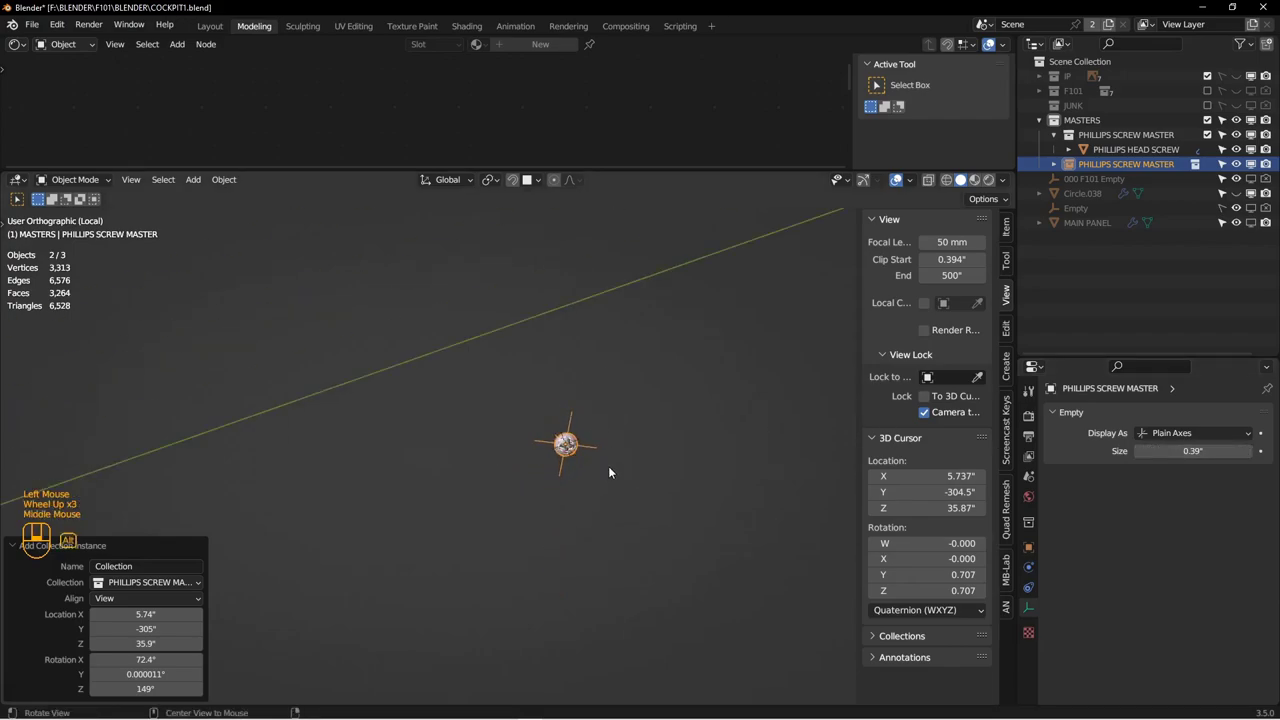
Step: Re-enable the MAIN PANEL in the viewport and clear the screw instance's rotation
{"action": "left_click", "coordinate": [1251, 222]}
{"action": "scroll", "coordinate": [604, 349], "scroll_direction": "up", "scroll_amount": 3}
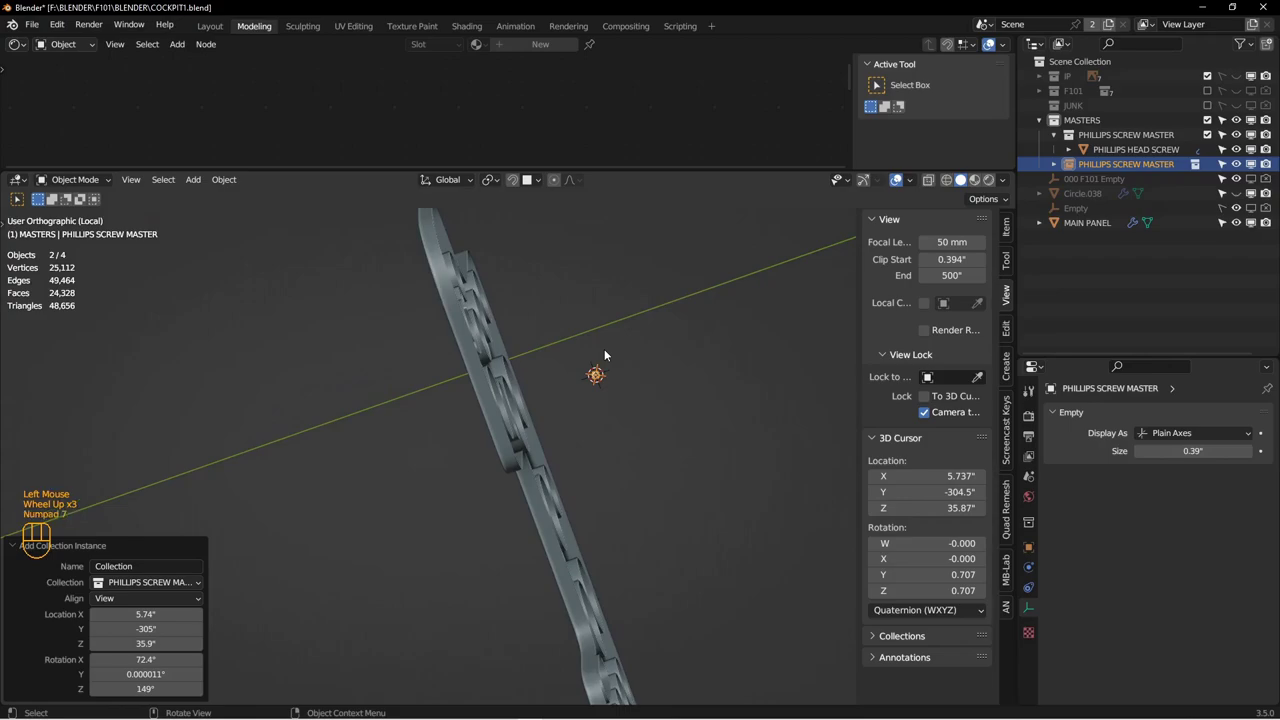
{"action": "key", "text": "KP_7"}
{"action": "middle_click_drag", "start_coordinate": [604, 355], "coordinate": [574, 458], "text": "shift"}
{"action": "scroll", "coordinate": [565, 480], "scroll_direction": "down", "scroll_amount": 5}
{"action": "key", "text": "alt+r"}
{"action": "scroll", "coordinate": [543, 429], "scroll_direction": "up", "scroll_amount": 4}
{"action": "middle_click_drag", "start_coordinate": [543, 426], "coordinate": [592, 521], "text": "shift"}
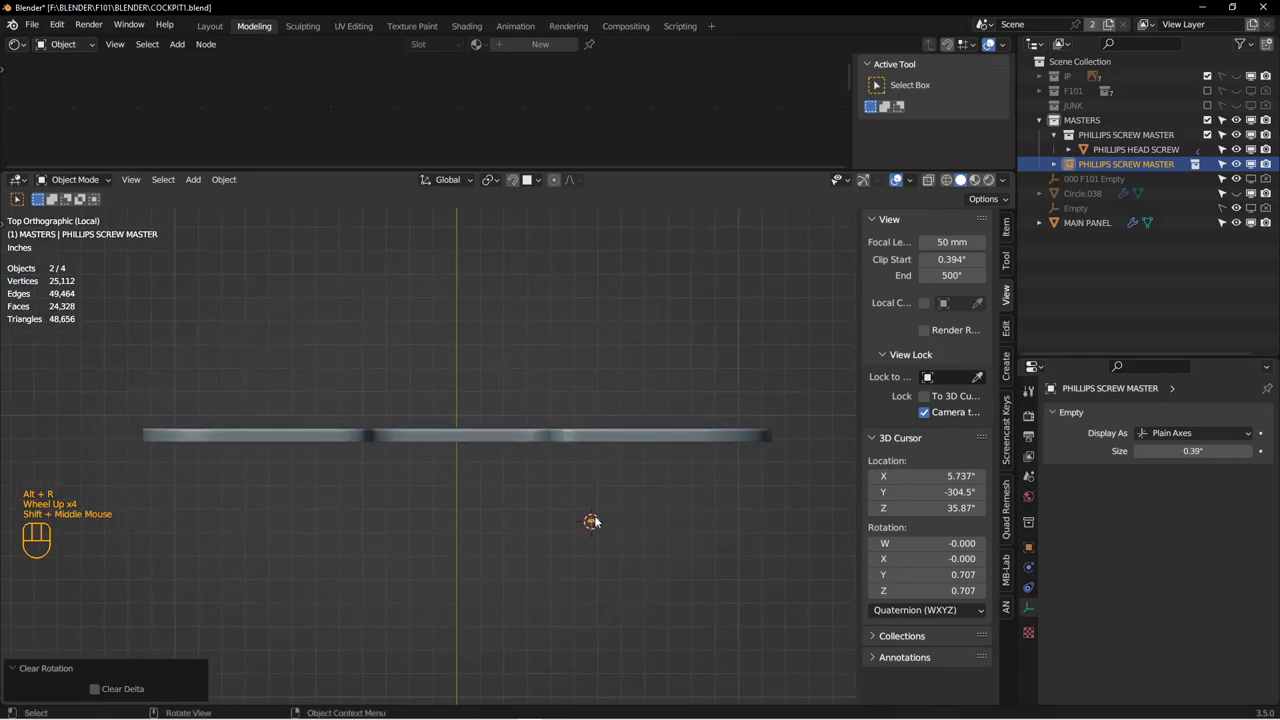
Step: Move the screw instance about 4.23" along the global Y axis to just in front of the panel face
{"action": "middle_click_drag", "start_coordinate": [592, 521], "coordinate": [517, 506]}
{"action": "scroll", "coordinate": [540, 438], "scroll_direction": "down", "scroll_amount": 3}
{"action": "key", "text": "g"}
{"action": "key", "text": "y"}
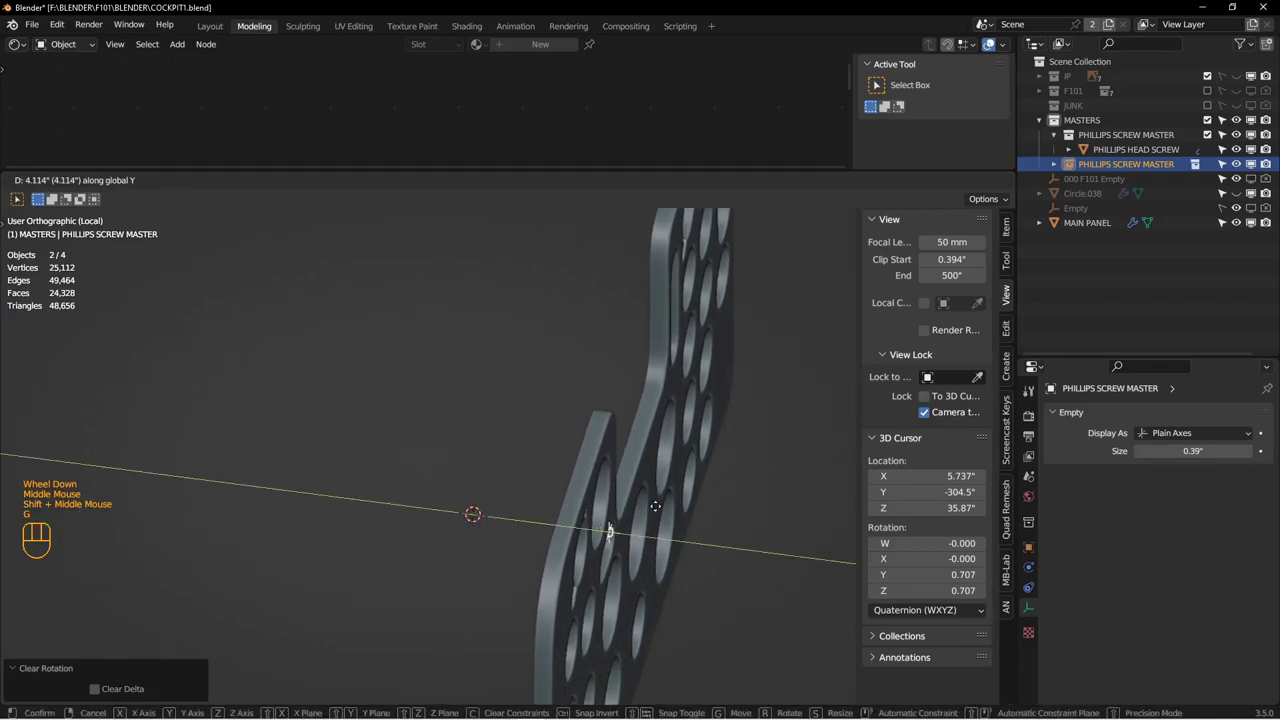
{"action": "left_click", "coordinate": [655, 506]}
Step: Show the IP collection's reference images again in back orthographic view, keeping the viewport in solid shading
{"action": "middle_click_drag", "start_coordinate": [652, 514], "coordinate": [508, 372]}
{"action": "key", "text": "ctrl+KP_1"}
{"action": "scroll", "coordinate": [580, 487], "scroll_direction": "down", "scroll_amount": 2}
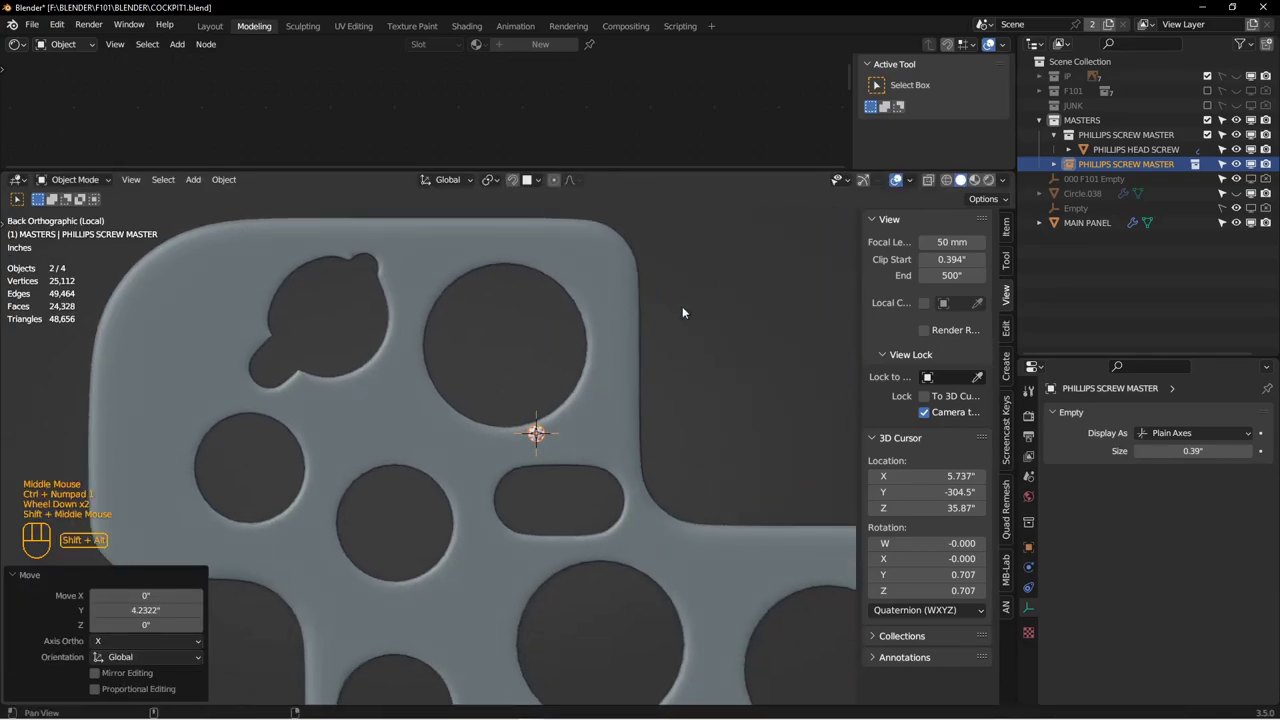
{"action": "left_click", "coordinate": [1250, 76]}
{"action": "middle_click_drag", "start_coordinate": [726, 367], "coordinate": [640, 362], "text": "shift"}
{"action": "scroll", "coordinate": [622, 362], "scroll_direction": "down", "scroll_amount": 2}
{"action": "key", "text": "z"}
{"action": "key", "text": "z"}
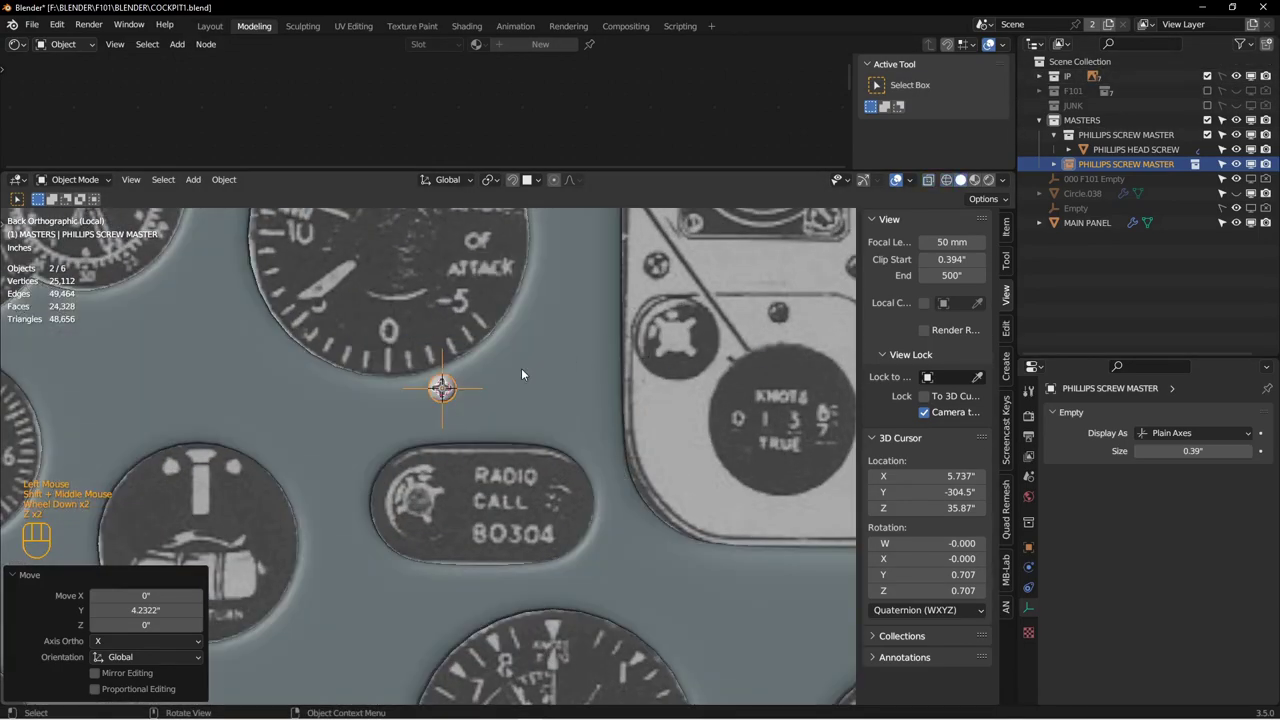
Step: Move the screw instance about -0.247" along the global Y axis to seat it on the panel, and check it from the back
{"action": "key", "text": "KP_7"}
{"action": "scroll", "coordinate": [510, 363], "scroll_direction": "down", "scroll_amount": 3}
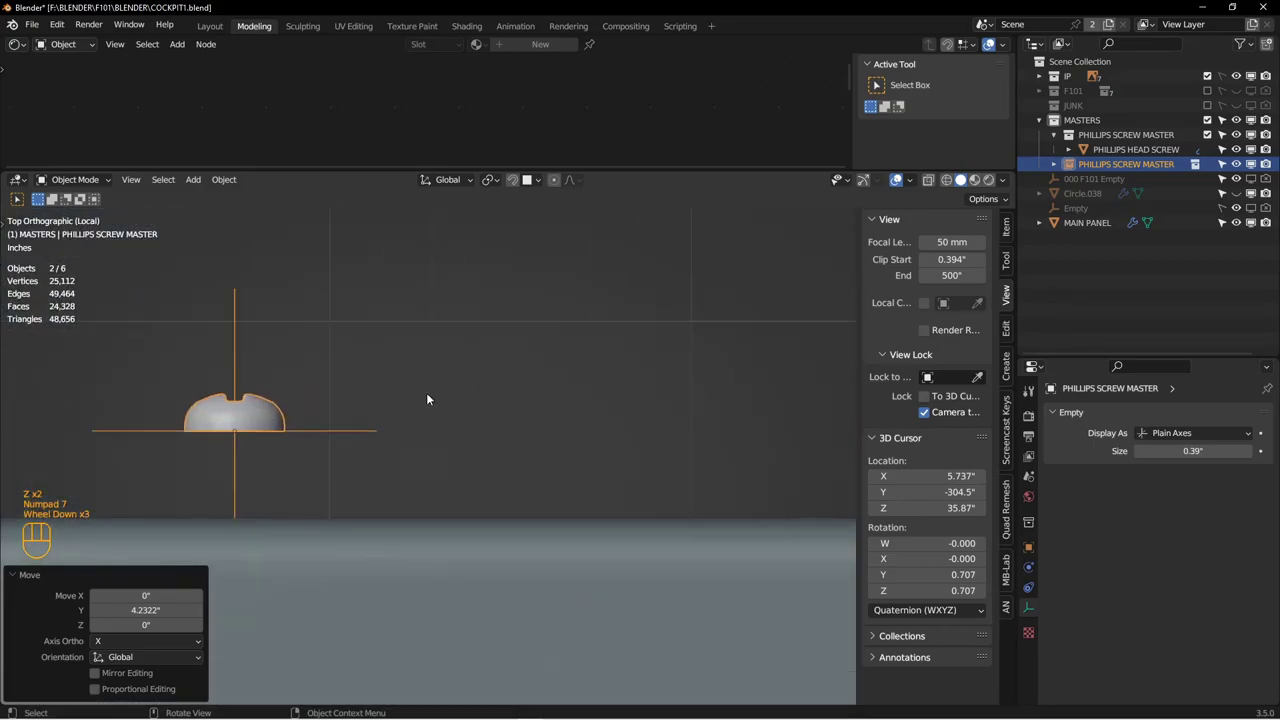
{"action": "middle_click_drag", "start_coordinate": [458, 386], "coordinate": [546, 368], "text": "shift"}
{"action": "key", "text": "g"}
{"action": "key", "text": "y"}
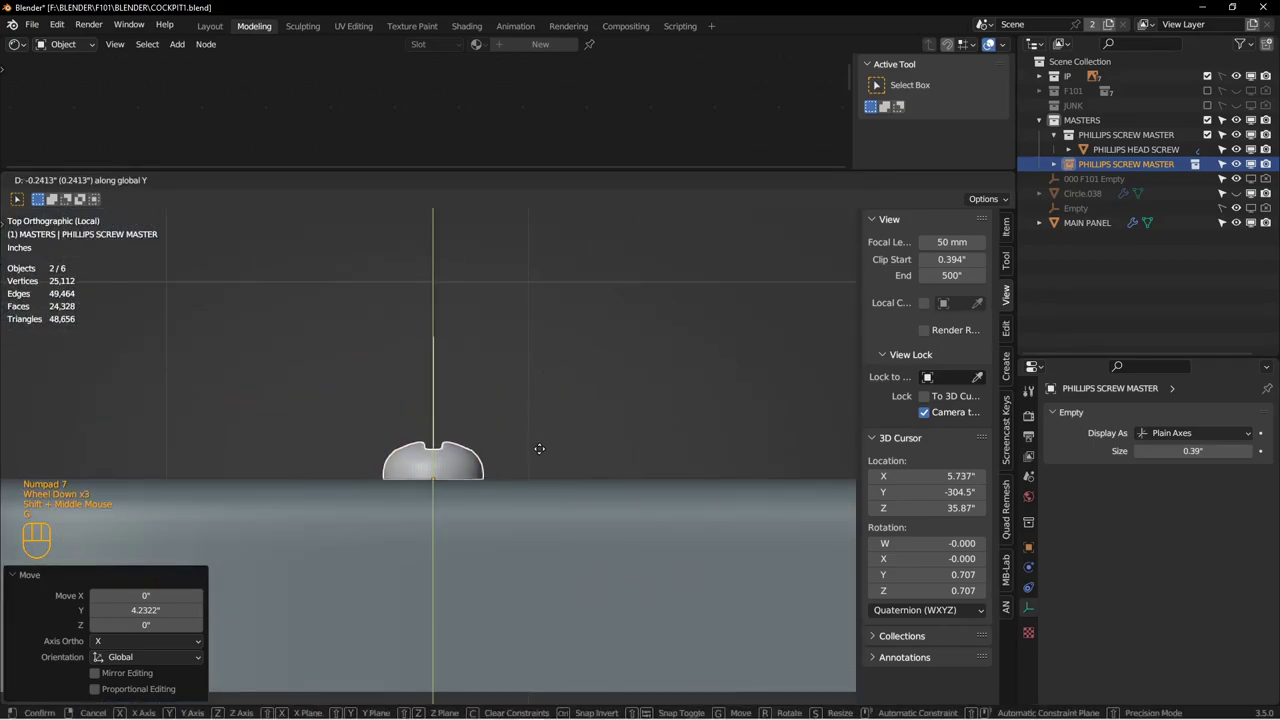
{"action": "left_click", "coordinate": [539, 450]}
{"action": "key", "text": "KP_1"}
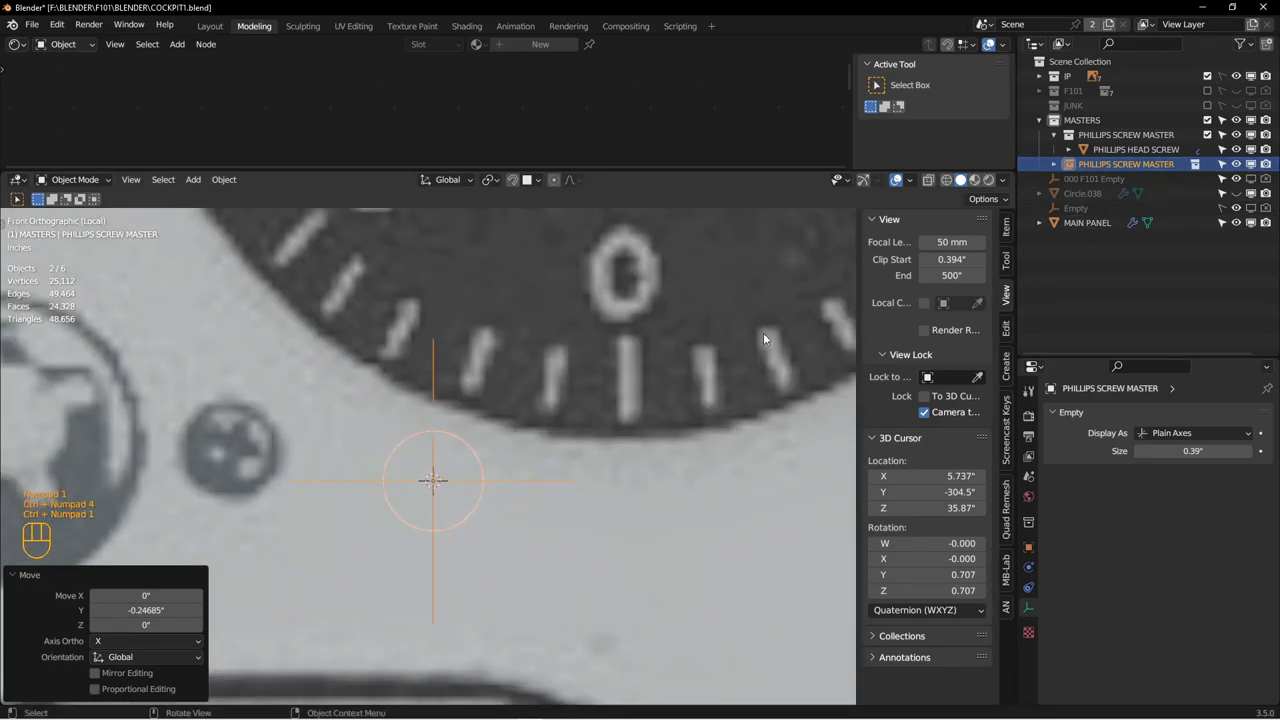
{"action": "key", "text": "ctrl+KP_1"}
{"action": "scroll", "coordinate": [634, 357], "scroll_direction": "up", "scroll_amount": 3}
{"action": "middle_click_drag", "start_coordinate": [660, 337], "coordinate": [603, 350], "text": "shift"}
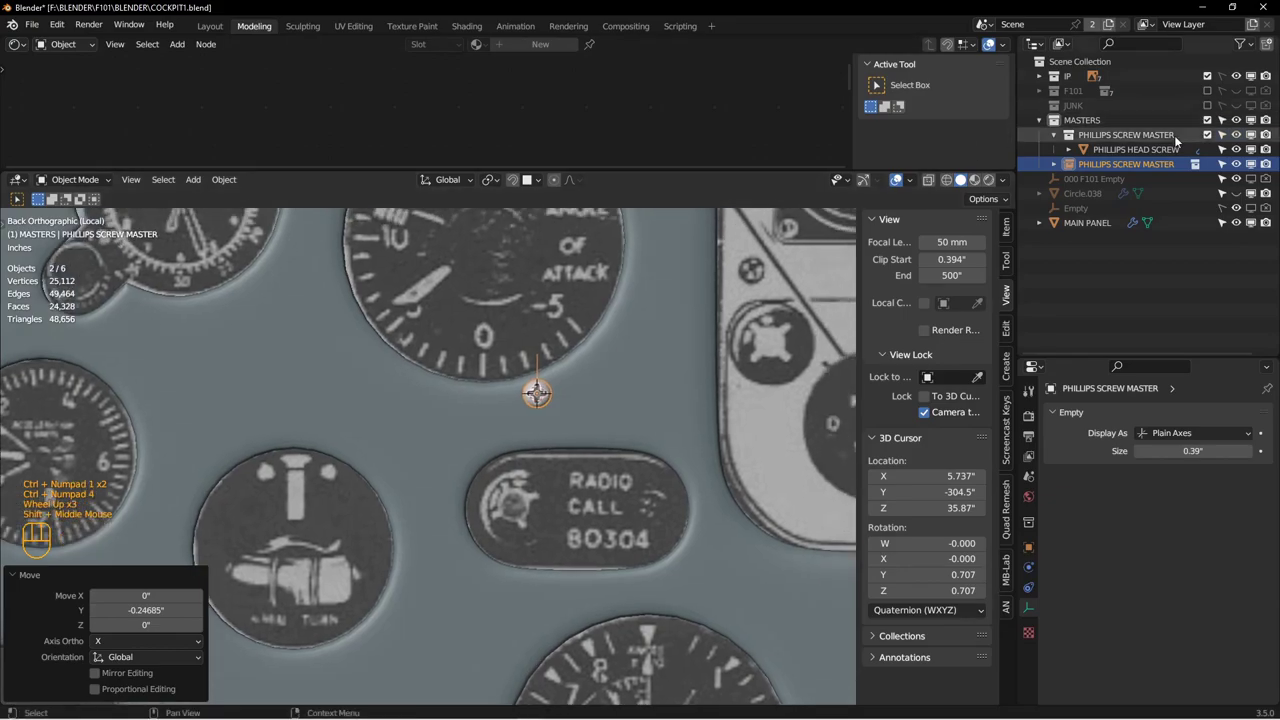
Step: Hide the MAIN PANEL in the viewport and move the screw instance onto the reference screw at the angle-of-attack gauge's lower right
{"action": "left_click", "coordinate": [1249, 224]}
{"action": "middle_click_drag", "start_coordinate": [590, 427], "coordinate": [547, 460], "text": "shift"}
{"action": "scroll", "coordinate": [533, 456], "scroll_direction": "down", "scroll_amount": 2}
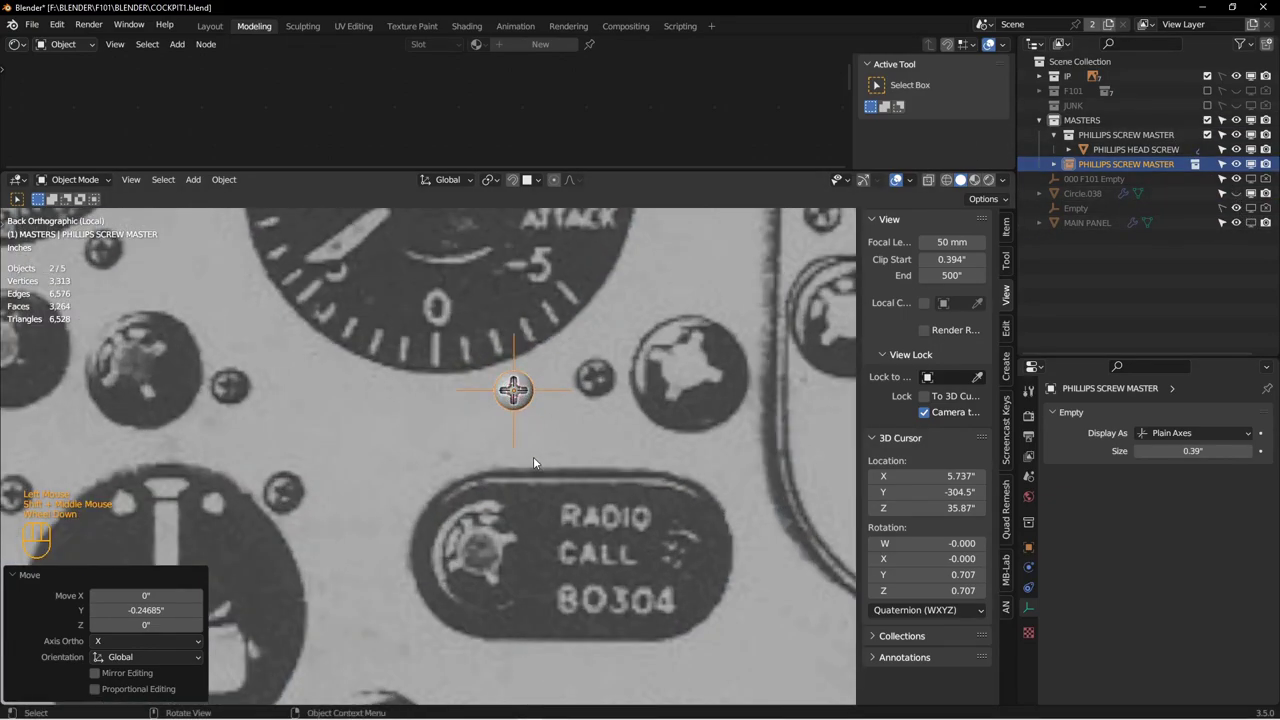
{"action": "key", "text": "g"}
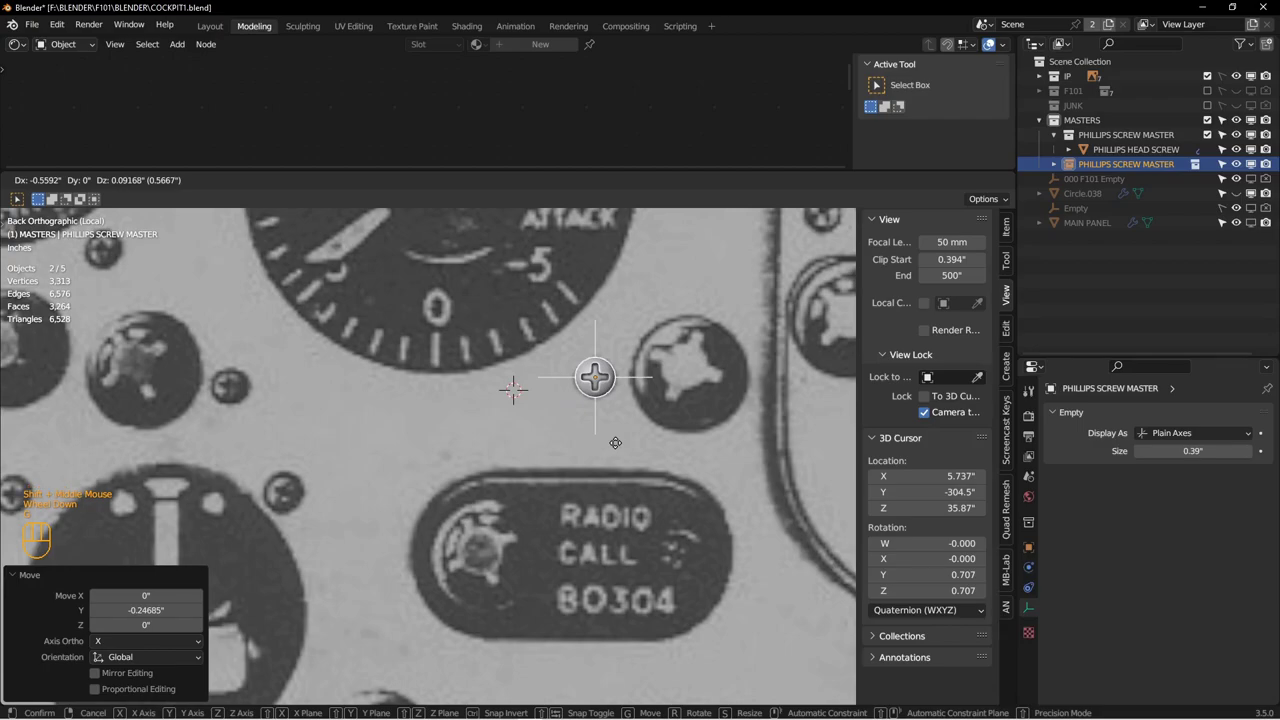
{"action": "left_click", "coordinate": [615, 443]}
Step: Make a linked duplicate of the screw about 2.58" up along global Z, at the angle-of-attack gauge's upper right
{"action": "scroll", "coordinate": [613, 443], "scroll_direction": "up", "scroll_amount": 3}
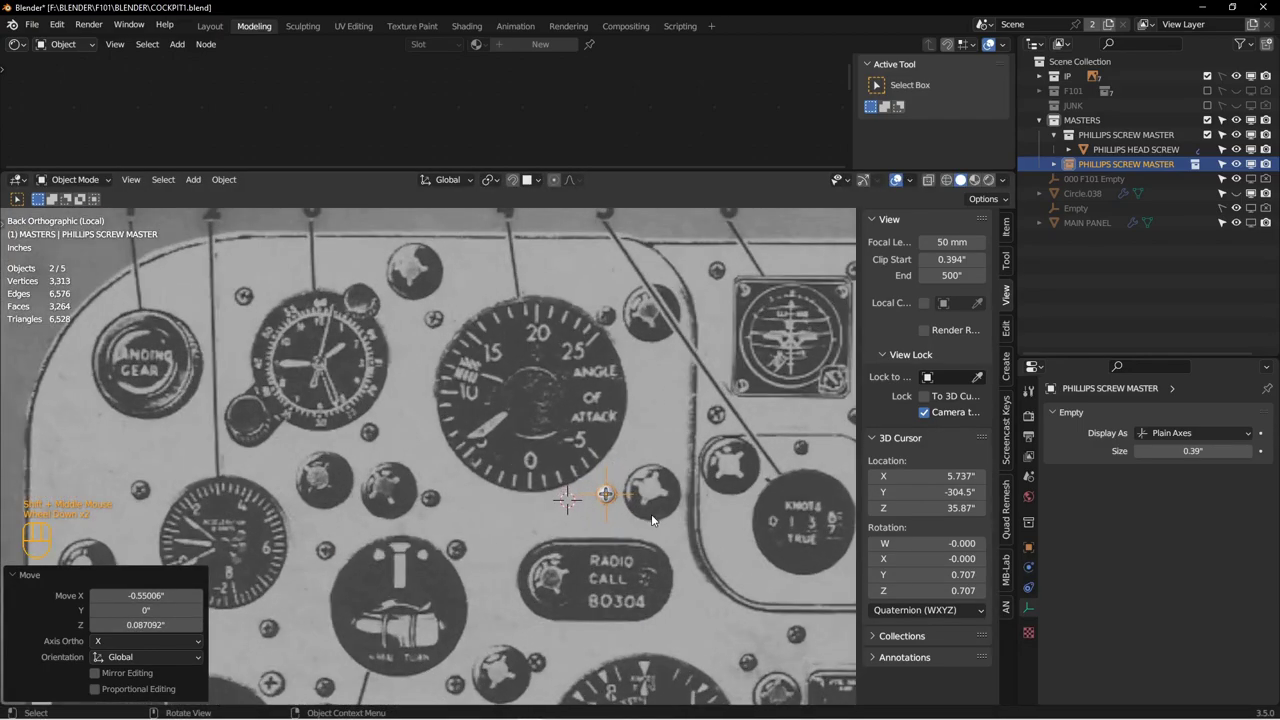
{"action": "key", "text": "alt+d"}
{"action": "key", "text": "z"}
{"action": "left_click", "coordinate": [666, 334]}
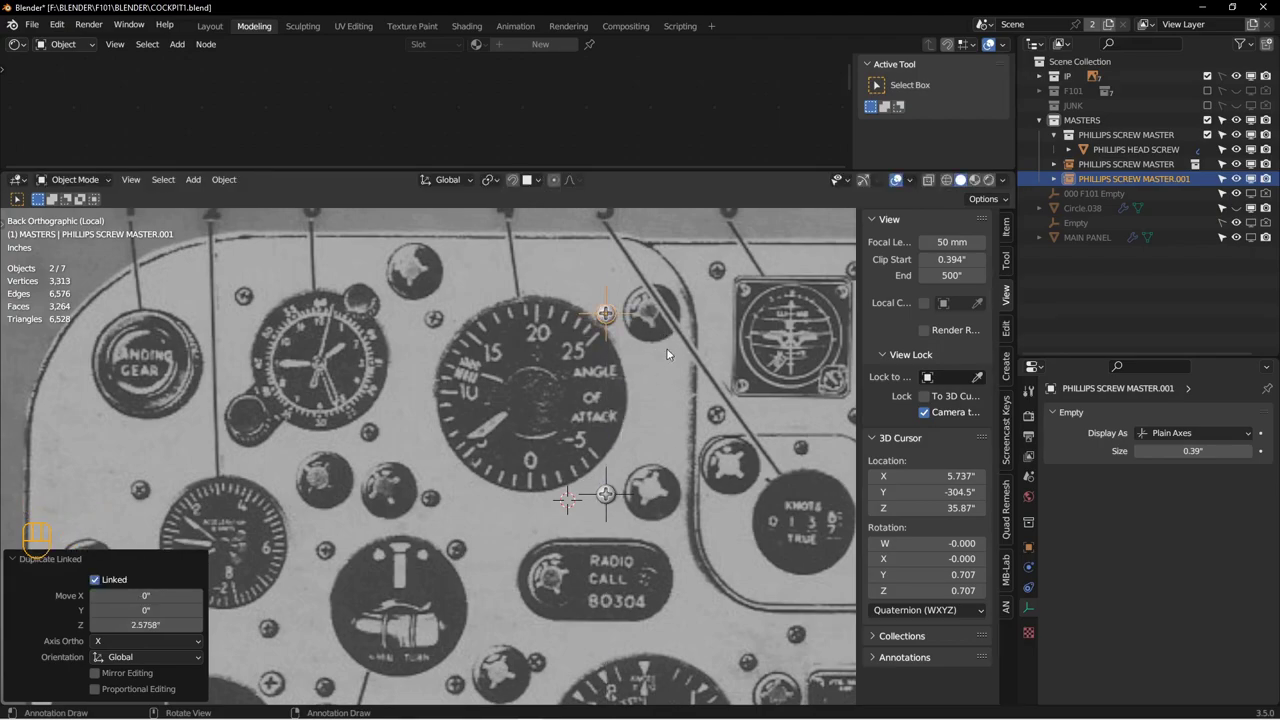
Step: Select both screws and make linked duplicates along global X to the left side of the angle-of-attack gauge
{"action": "left_click", "coordinate": [618, 497], "text": "shift"}
{"action": "middle_click_drag", "start_coordinate": [582, 500], "coordinate": [676, 518], "text": "shift"}
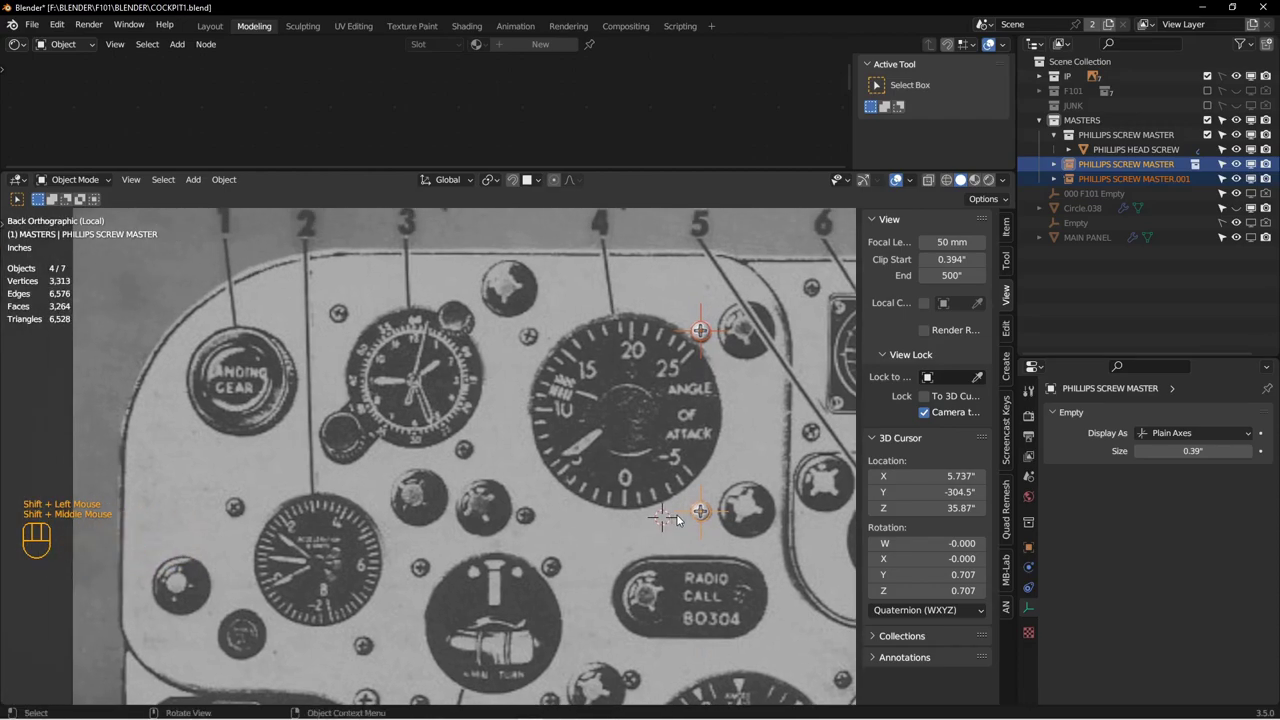
{"action": "middle_click_drag", "start_coordinate": [681, 474], "coordinate": [609, 488], "text": "shift"}
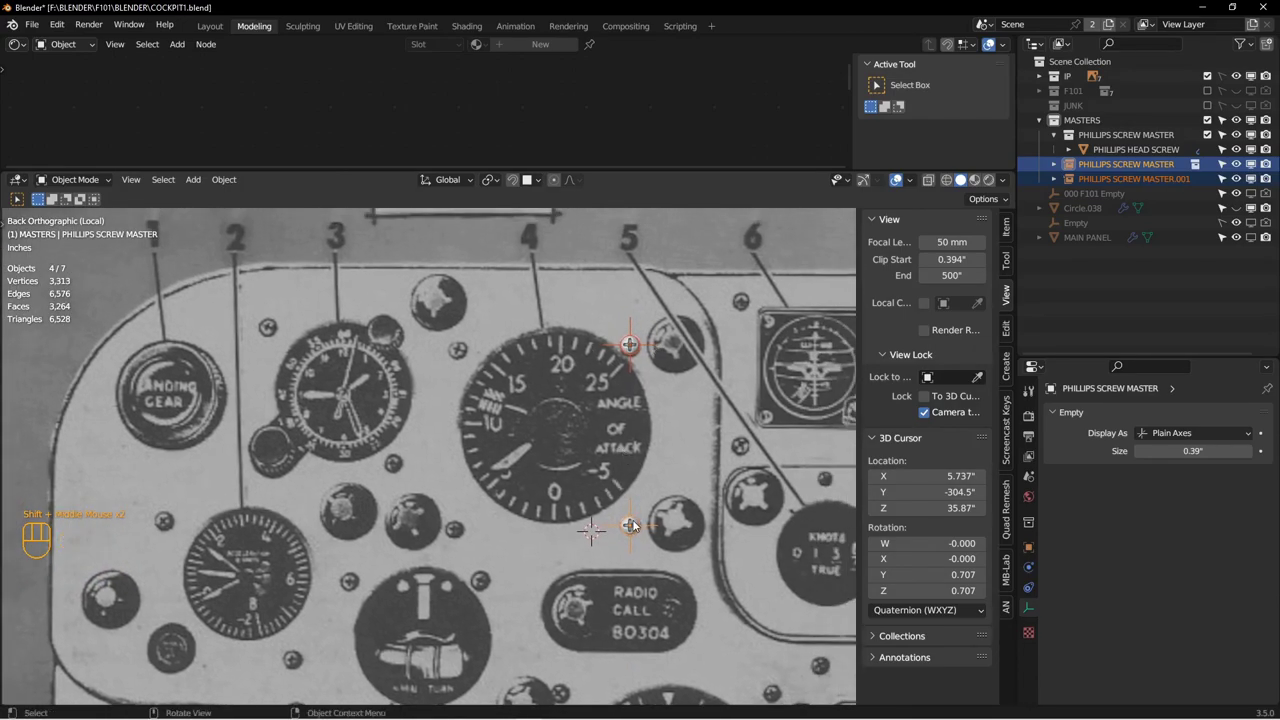
{"action": "key", "text": "alt+d"}
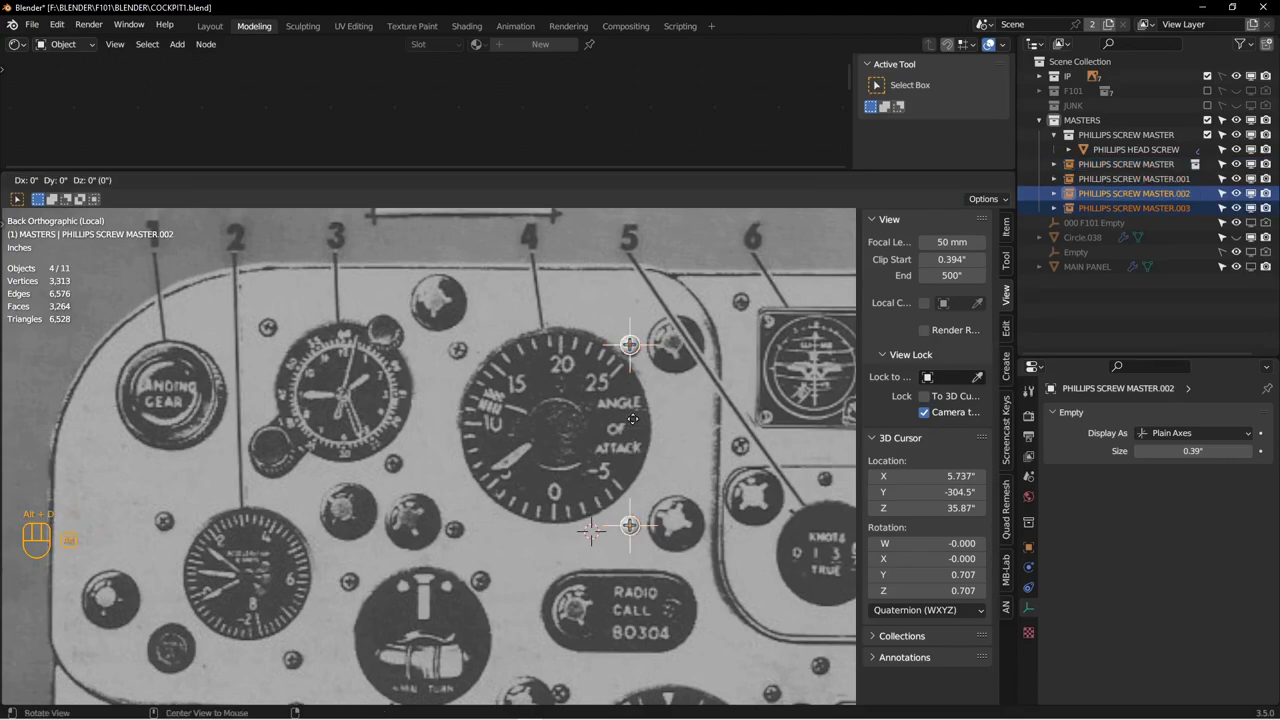
{"action": "key", "text": "x"}
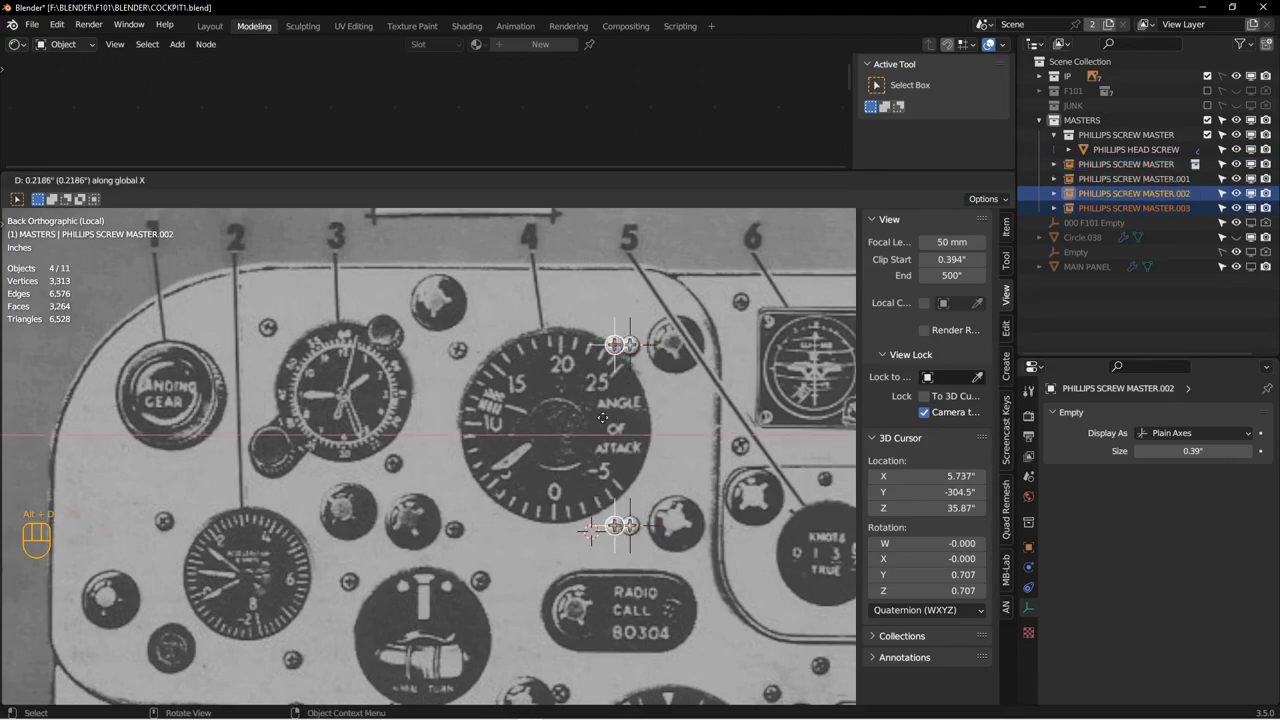
{"action": "left_click", "coordinate": [459, 412]}
Step: Place linked screw duplicates at the clock's lower-right and upper-left reference screws
{"action": "middle_click_drag", "start_coordinate": [582, 457], "coordinate": [596, 449], "text": "shift"}
{"action": "middle_click_drag", "start_coordinate": [455, 412], "coordinate": [587, 461], "text": "shift"}
{"action": "scroll", "coordinate": [541, 486], "scroll_direction": "down", "scroll_amount": 1}
{"action": "left_click", "coordinate": [617, 393]}
{"action": "key", "text": "alt+d"}
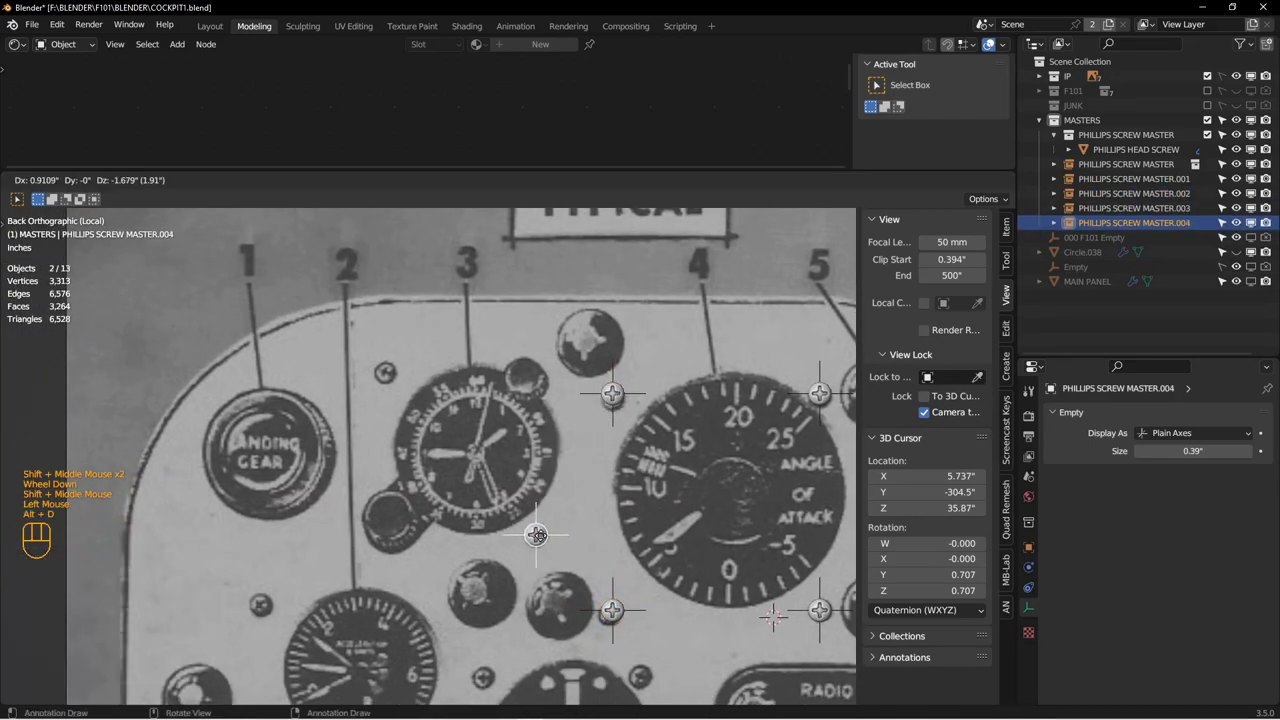
{"action": "left_click", "coordinate": [537, 537]}
{"action": "key", "text": "alt+d"}
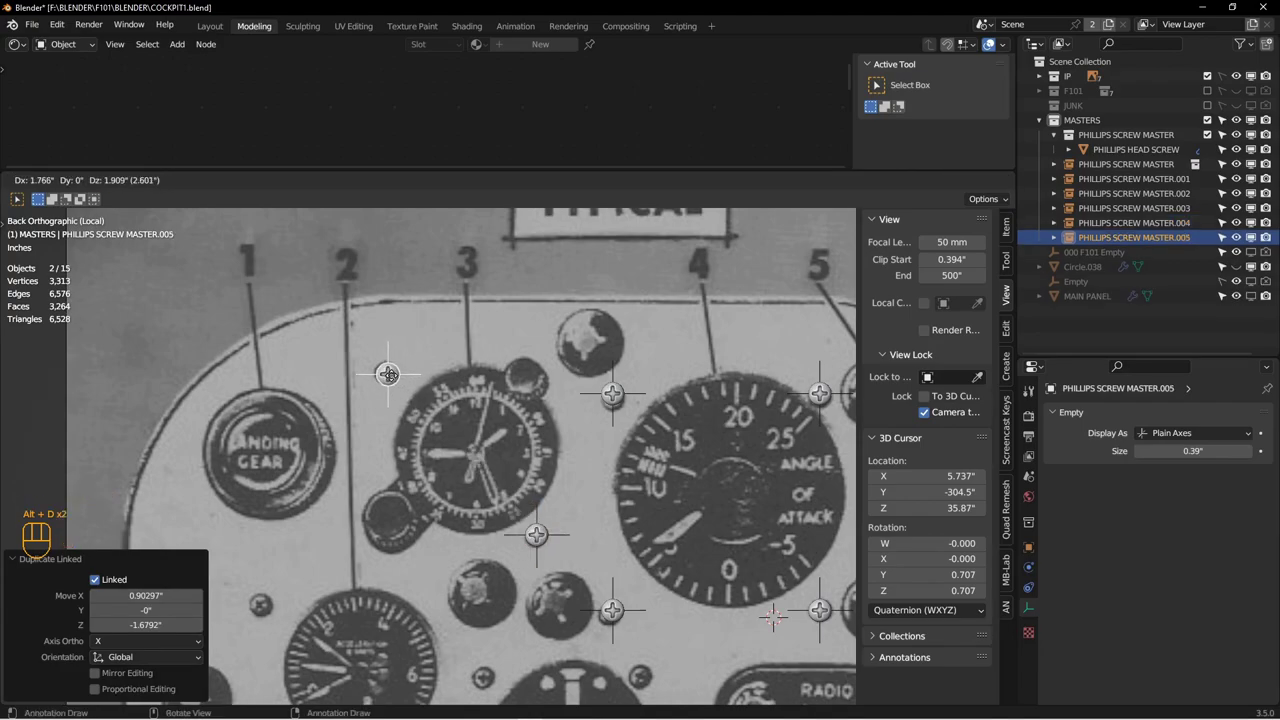
{"action": "left_click", "coordinate": [388, 373]}
Step: Place linked screw duplicates at the accelerometer's upper-left and lower-right reference screws
{"action": "middle_click_drag", "start_coordinate": [388, 373], "coordinate": [471, 256], "text": "shift"}
{"action": "key", "text": "alt+d"}
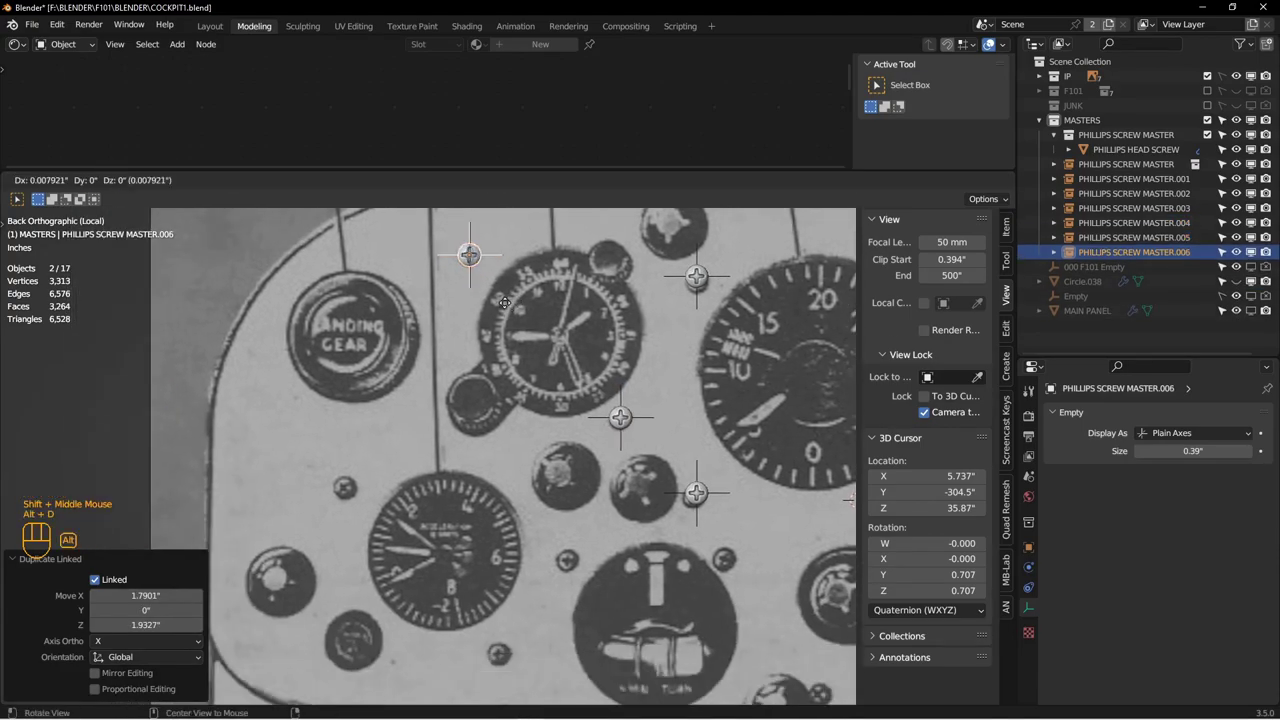
{"action": "left_click", "coordinate": [348, 485]}
{"action": "middle_click_drag", "start_coordinate": [425, 543], "coordinate": [378, 409], "text": "shift"}
{"action": "key", "text": "alt+d"}
{"action": "left_click", "coordinate": [531, 577]}
Step: Place linked screw duplicates at the reference screws around the turn-and-slip indicator
{"action": "key", "text": "alt+d"}
{"action": "left_click", "coordinate": [600, 485]}
{"action": "left_click", "coordinate": [520, 428], "text": "shift"}
{"action": "key", "text": "alt+d"}
{"action": "middle_click_drag", "start_coordinate": [600, 566], "coordinate": [400, 400], "text": "shift"}
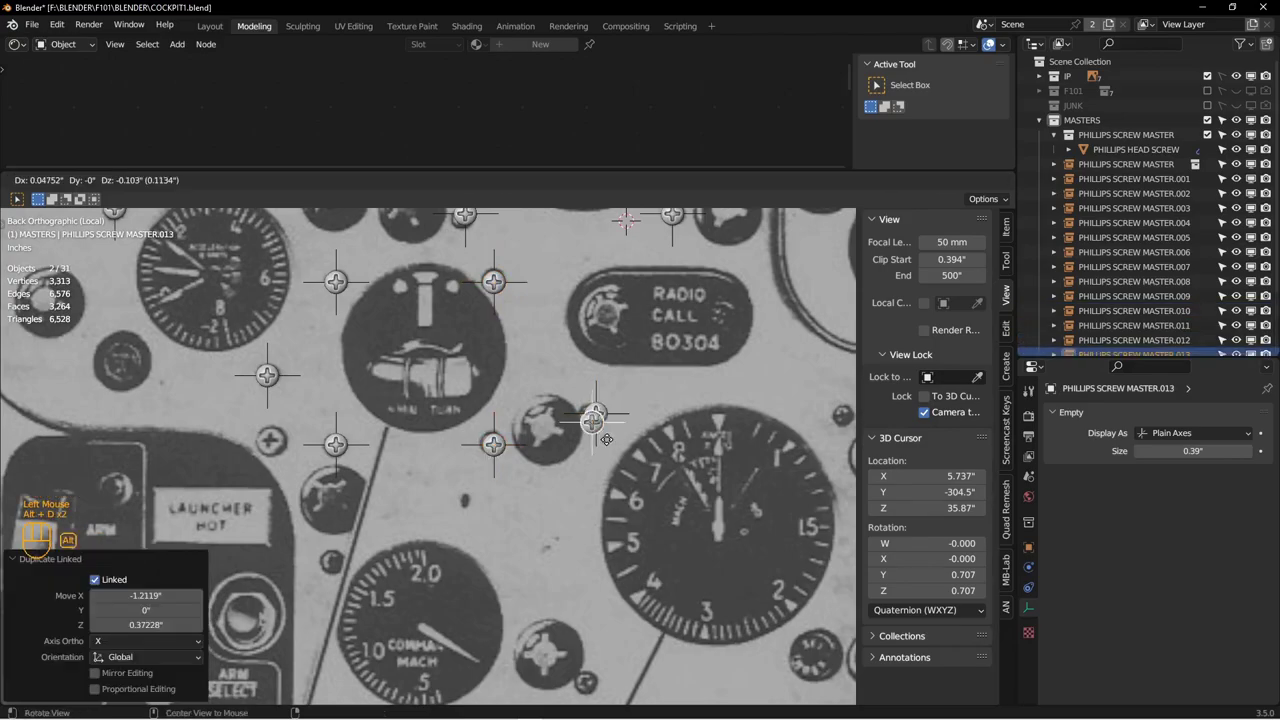
Step: Place linked screw duplicates at the reference screws around the command Mach gauge and beside the airspeed/Mach indicator
{"action": "key", "text": "alt+d"}
{"action": "middle_click_drag", "start_coordinate": [650, 598], "coordinate": [645, 449], "text": "shift"}
{"action": "left_click", "coordinate": [645, 449]}
{"action": "key", "text": "g"}
{"action": "left_click", "coordinate": [310, 497]}
{"action": "middle_click_drag", "start_coordinate": [310, 497], "coordinate": [546, 503], "text": "shift"}
{"action": "key", "text": "alt+d"}
{"action": "left_click", "coordinate": [420, 494]}
Step: Add linked screw duplicates around the target altitude gauge and beside the altimeter
{"action": "key", "text": "alt+d"}
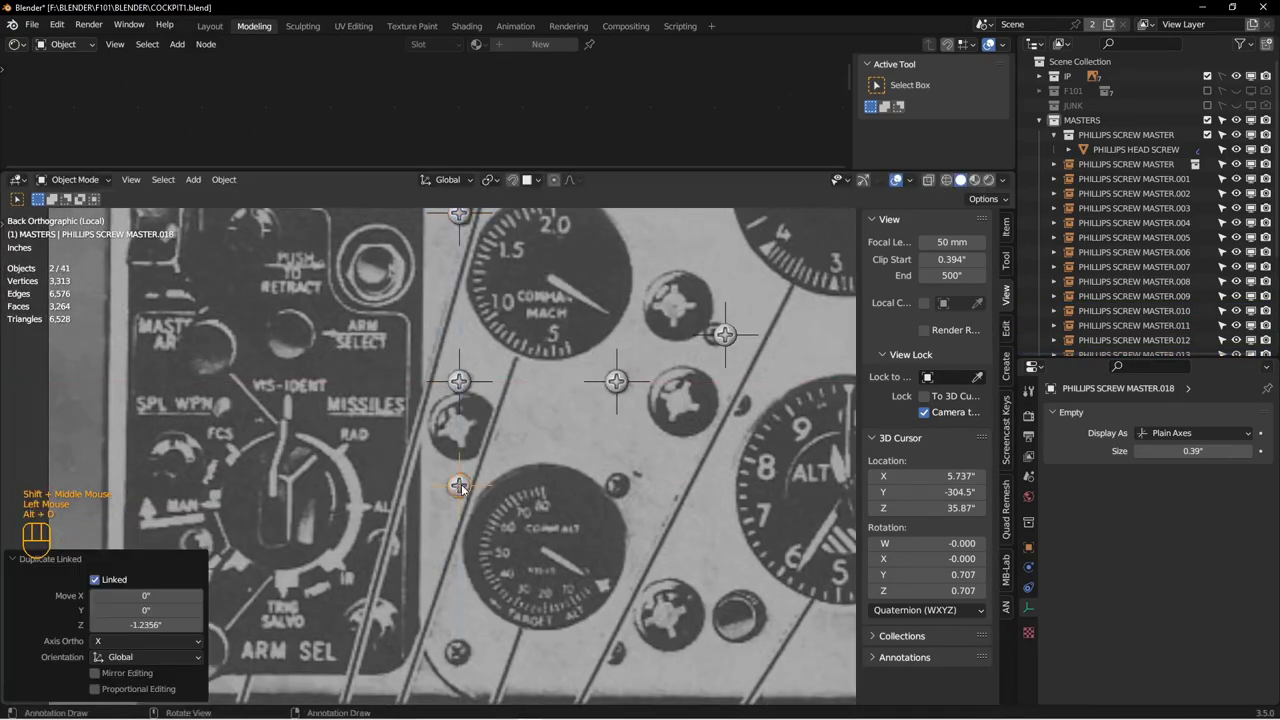
{"action": "left_click", "coordinate": [469, 483]}
{"action": "key", "text": "alt+d"}
{"action": "left_click", "coordinate": [519, 459]}
{"action": "key", "text": "g"}
{"action": "left_click", "coordinate": [536, 597]}
{"action": "key", "text": "alt+d"}
{"action": "left_click", "coordinate": [668, 378]}
Step: Add linked screw duplicates around the climb indicator and at the reference screws beside the oil pressure gauges
{"action": "middle_click_drag", "start_coordinate": [668, 378], "coordinate": [366, 535], "text": "shift"}
{"action": "scroll", "coordinate": [552, 437], "scroll_direction": "up", "scroll_amount": 2}
{"action": "scroll", "coordinate": [552, 437], "scroll_direction": "down", "scroll_amount": 2}
{"action": "key", "text": "alt+d"}
{"action": "left_click", "coordinate": [553, 604]}
{"action": "key", "text": "alt+d"}
{"action": "left_click", "coordinate": [679, 384]}
{"action": "key", "text": "alt+d"}
{"action": "left_click", "coordinate": [682, 601]}
{"action": "key", "text": "alt+d"}
{"action": "left_click", "coordinate": [578, 537]}
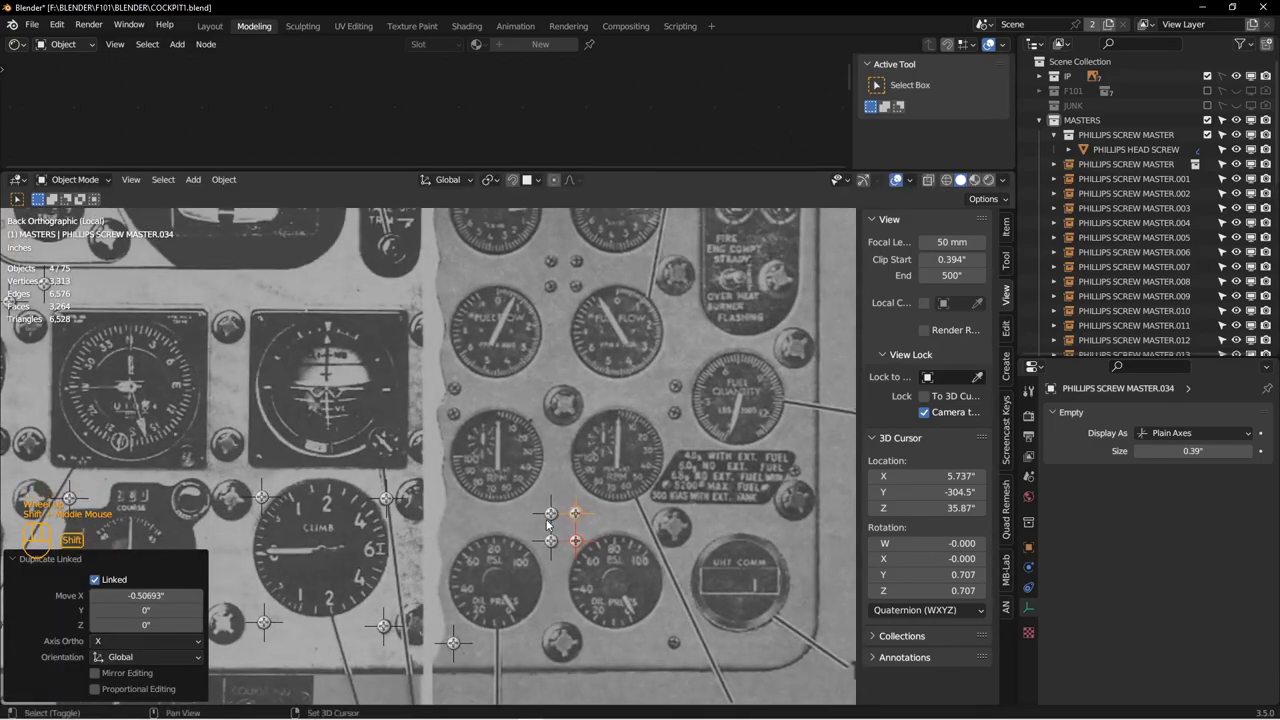
Step: Make linked duplicates of the four-screw cluster between the engine gauges up along global Z, to just above the fuel flow gauges
{"action": "left_click", "coordinate": [551, 513], "text": "shift"}
{"action": "left_click", "coordinate": [551, 541], "text": "shift"}
{"action": "key", "text": "alt+d"}
{"action": "key", "text": "z"}
{"action": "left_click", "coordinate": [549, 289]}
Step: Place two stacked linked screws left of the fuel flow and RPM gauges, and duplicate the pair up along global Z
{"action": "middle_click_drag", "start_coordinate": [549, 289], "coordinate": [632, 412], "text": "shift"}
{"action": "key", "text": "alt+d"}
{"action": "scroll", "coordinate": [538, 510], "scroll_direction": "up", "scroll_amount": 2}
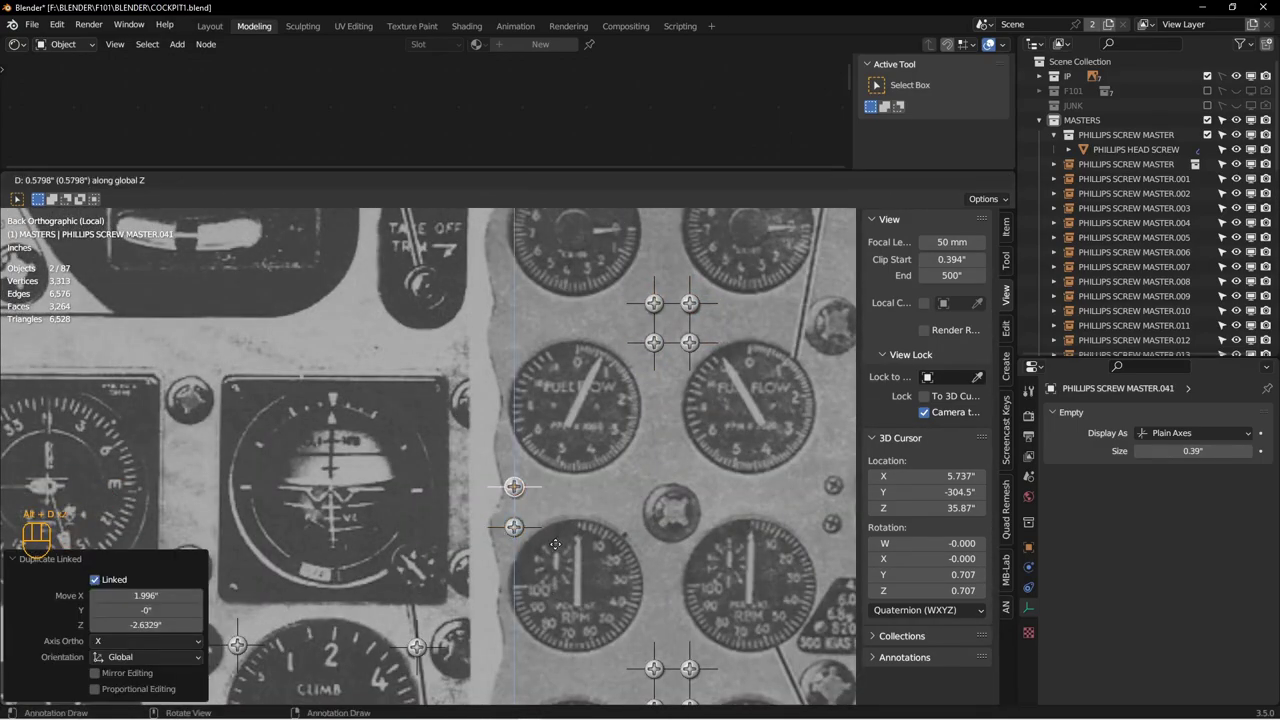
{"action": "left_click", "coordinate": [565, 556]}
{"action": "left_click", "coordinate": [600, 560], "text": "shift"}
{"action": "key", "text": "alt+d"}
{"action": "key", "text": "z"}
{"action": "left_click", "coordinate": [601, 236]}
Step: Place linked screw duplicates across the top of the engine pressure ratio gauges and down their right side, the last offset -0.722" in Z
{"action": "middle_click_drag", "start_coordinate": [601, 236], "coordinate": [374, 290], "text": "shift"}
{"action": "key", "text": "alt+d"}
{"action": "left_click", "coordinate": [506, 290]}
{"action": "key", "text": "alt+d"}
{"action": "key", "text": "z"}
{"action": "left_click", "coordinate": [511, 472]}
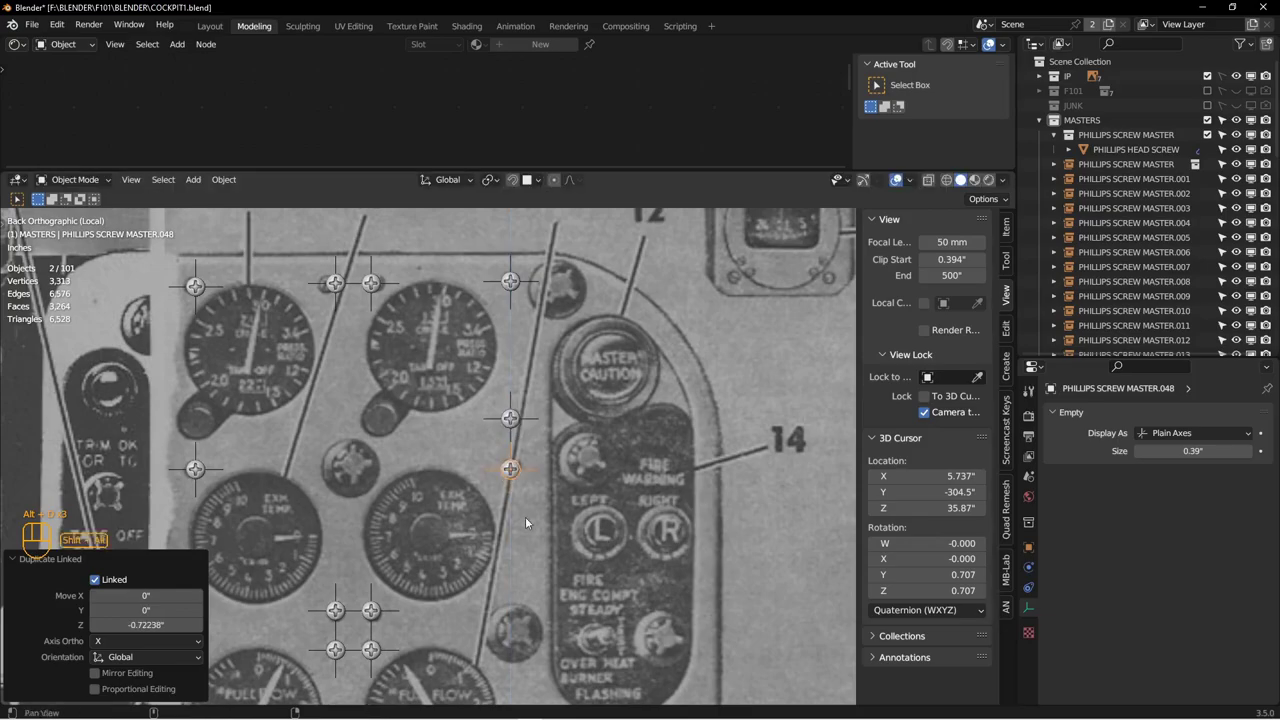
Step: Make a linked screw duplicate -4.657" along Z beside the right oil pressure gauge, and another at the fuel placard's right end
{"action": "left_click", "coordinate": [574, 388]}
{"action": "middle_click_drag", "start_coordinate": [574, 388], "coordinate": [590, 225], "text": "shift"}
{"action": "left_click", "coordinate": [583, 223]}
{"action": "key", "text": "alt+d"}
{"action": "key", "text": "z"}
{"action": "left_click", "coordinate": [583, 563]}
{"action": "key", "text": "alt+d"}
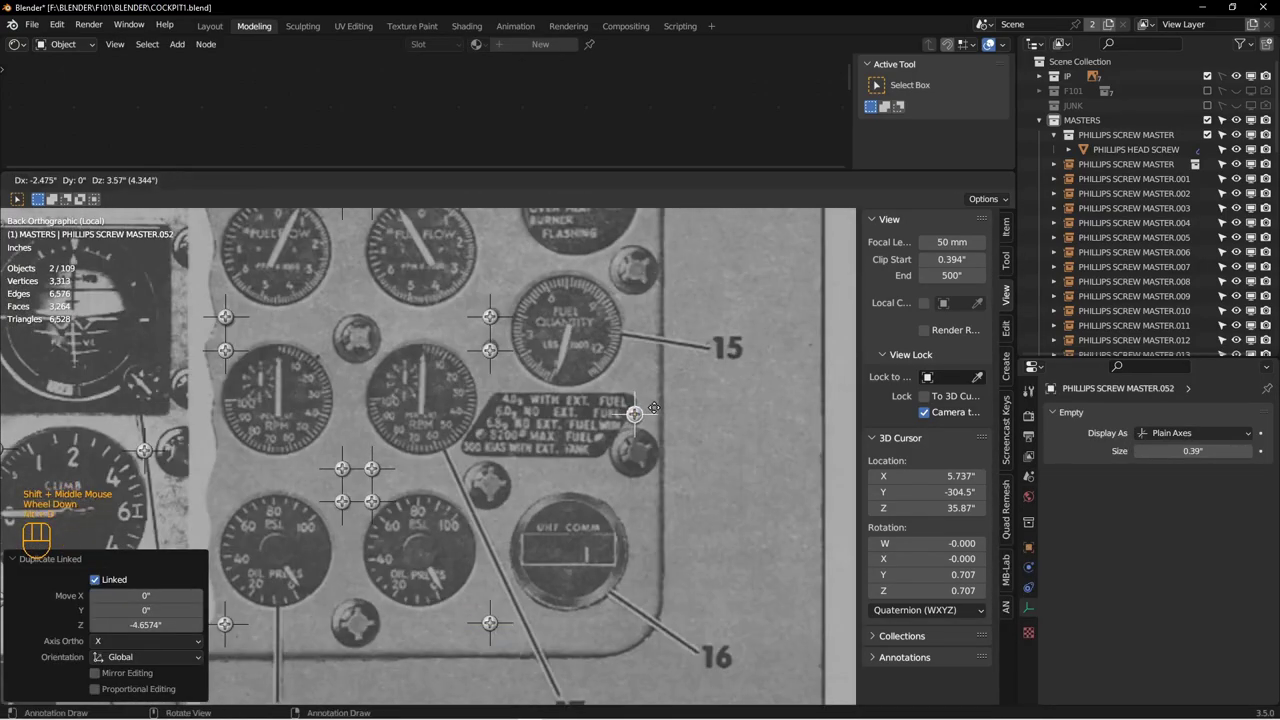
{"action": "left_click", "coordinate": [634, 414]}
Step: Select a scattered set of screw instances across the panel and rotate each in place by about -25.2° in back view
{"action": "scroll", "coordinate": [586, 449], "scroll_direction": "down", "scroll_amount": 2}
{"action": "scroll", "coordinate": [565, 434], "scroll_direction": "down", "scroll_amount": 1}
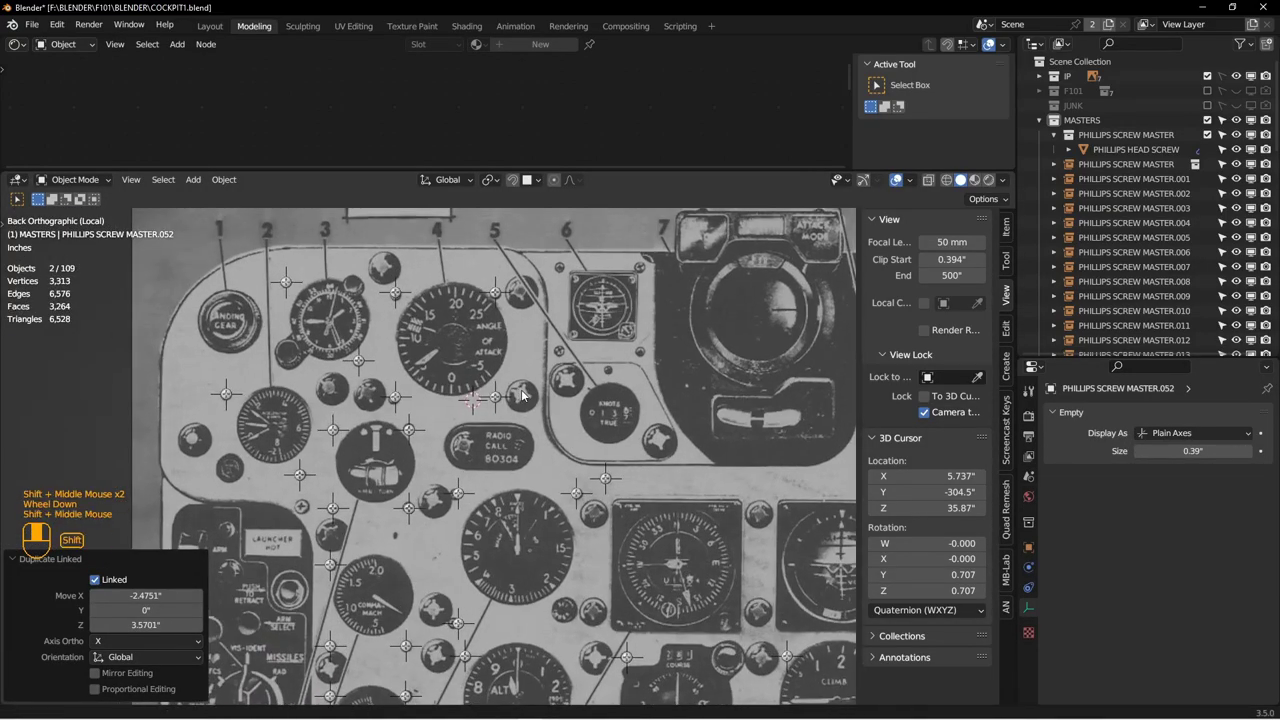
{"action": "middle_click_drag", "start_coordinate": [520, 397], "coordinate": [520, 302], "text": "shift"}
{"action": "left_click", "coordinate": [497, 316]}
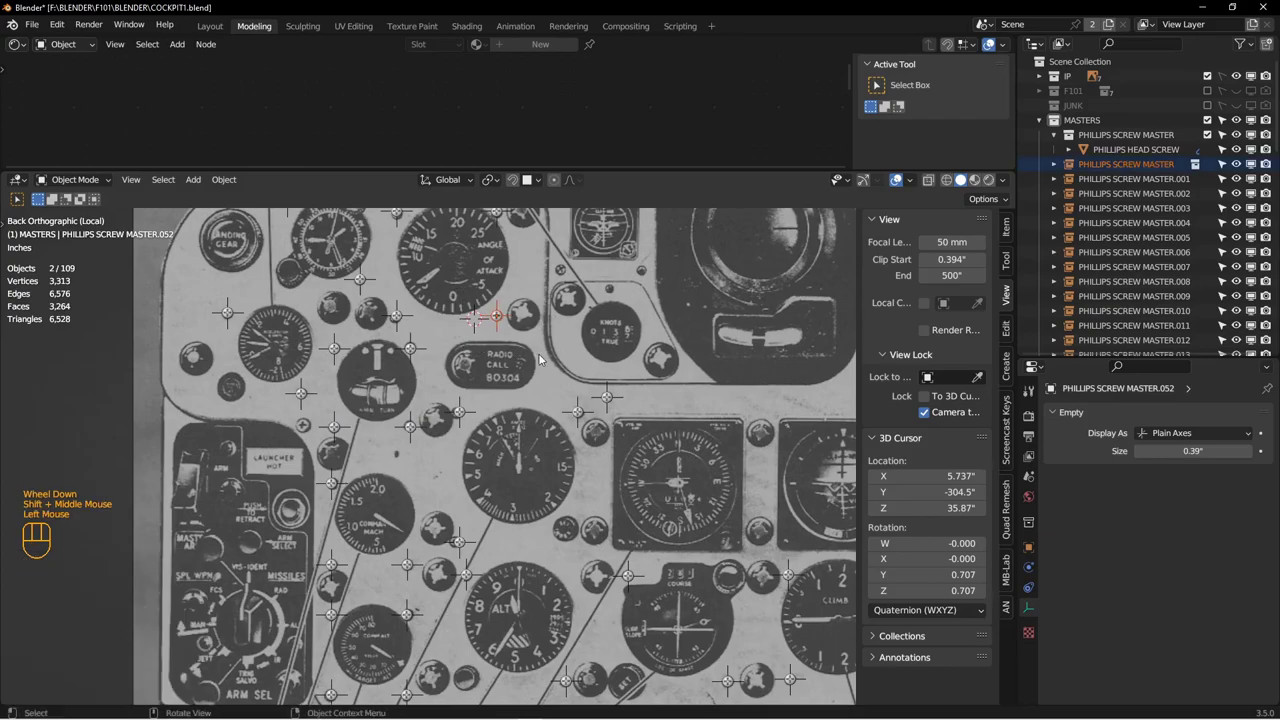
{"action": "left_click", "coordinate": [489, 180]}
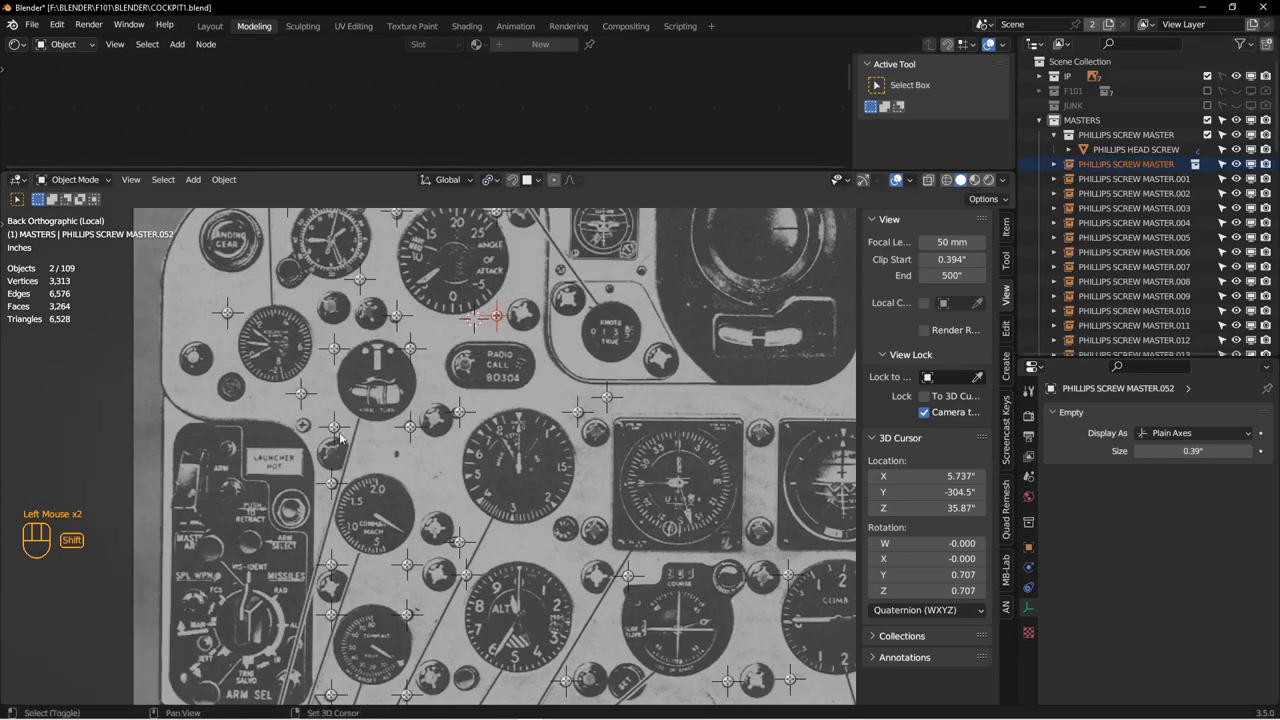
{"action": "middle_click_drag", "start_coordinate": [743, 548], "coordinate": [614, 328], "text": "shift"}
{"action": "left_click", "coordinate": [650, 447], "text": "shift"}
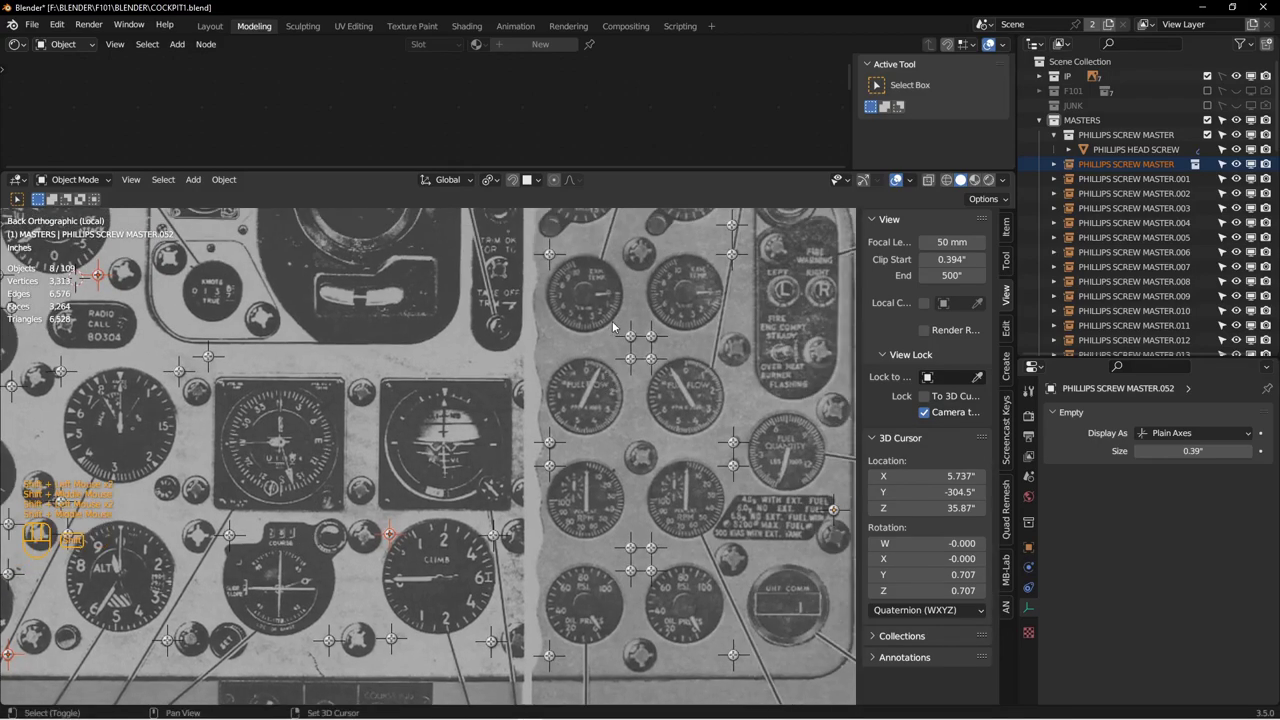
{"action": "left_click_drag", "start_coordinate": [639, 344], "coordinate": [640, 345], "text": "shift"}
{"action": "middle_click_drag", "start_coordinate": [640, 345], "coordinate": [550, 389], "text": "shift"}
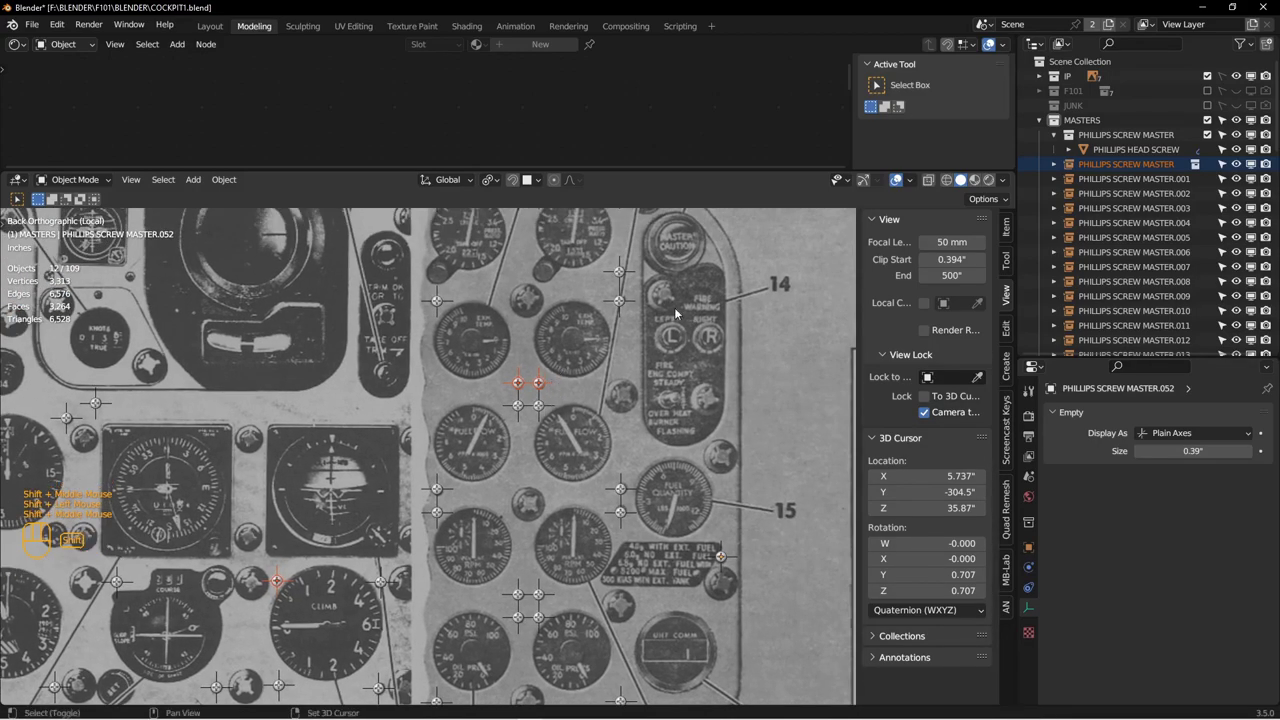
{"action": "left_click_drag", "start_coordinate": [597, 256], "coordinate": [629, 281], "text": "shift"}
{"action": "left_click_drag", "start_coordinate": [453, 323], "coordinate": [425, 291], "text": "shift"}
{"action": "middle_click_drag", "start_coordinate": [504, 551], "coordinate": [556, 489], "text": "shift"}
{"action": "left_click_drag", "start_coordinate": [557, 546], "coordinate": [575, 560], "text": "shift"}
{"action": "middle_click_drag", "start_coordinate": [575, 560], "coordinate": [638, 458], "text": "shift"}
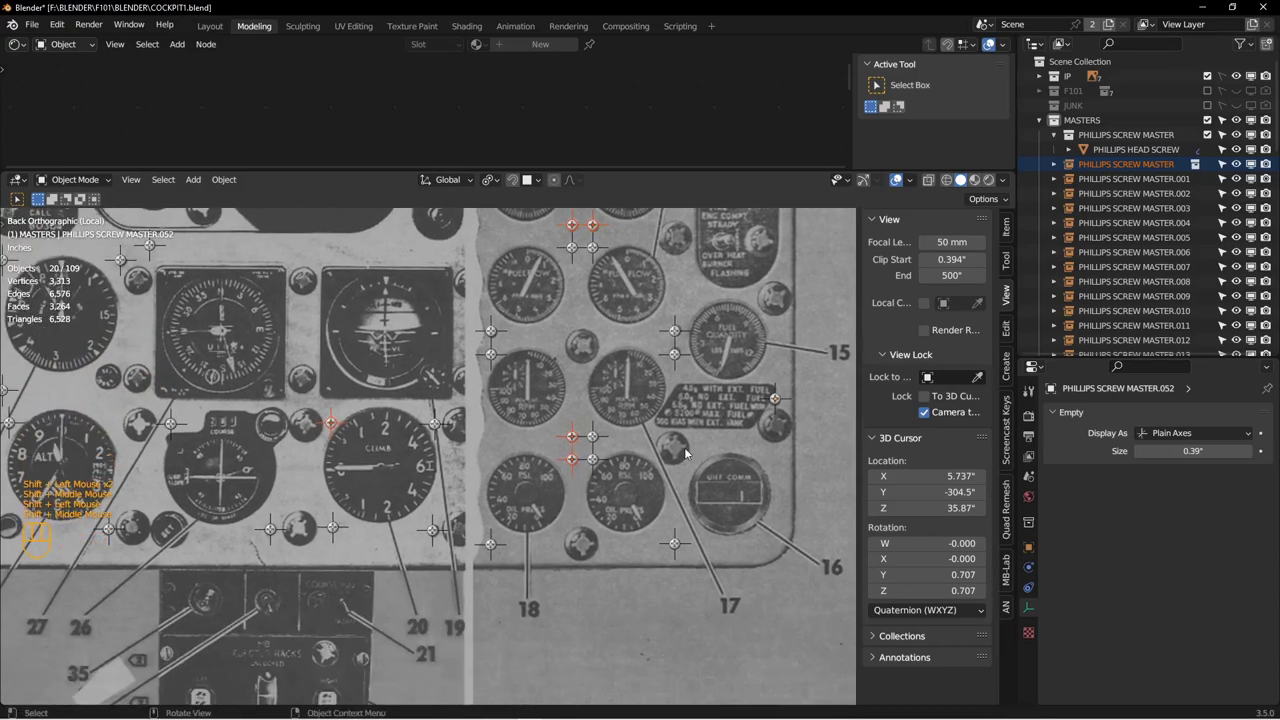
{"action": "key", "text": "r"}
{"action": "left_click", "coordinate": [640, 300]}
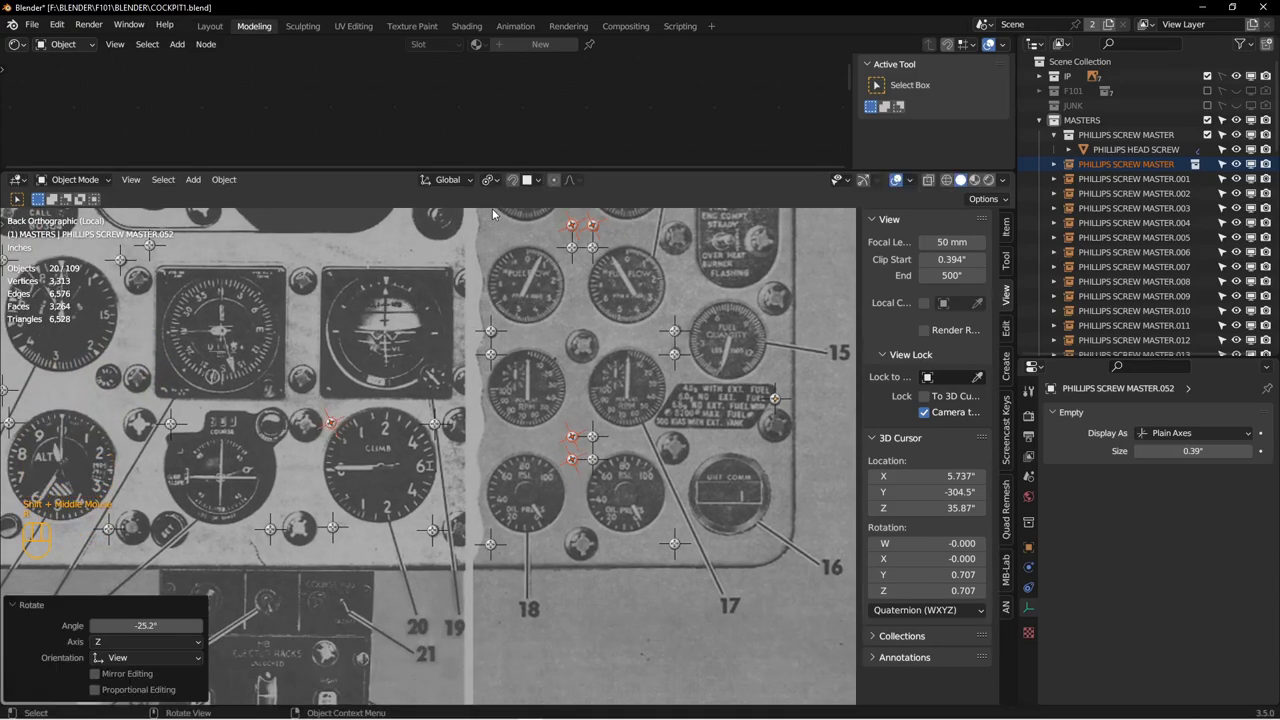
Step: Hide the rotated set of screw instances
{"action": "middle_click_drag", "start_coordinate": [529, 285], "coordinate": [668, 380], "text": "shift"}
{"action": "middle_click_drag", "start_coordinate": [371, 384], "coordinate": [463, 437], "text": "shift"}
{"action": "middle_click_drag", "start_coordinate": [221, 274], "coordinate": [345, 314], "text": "shift"}
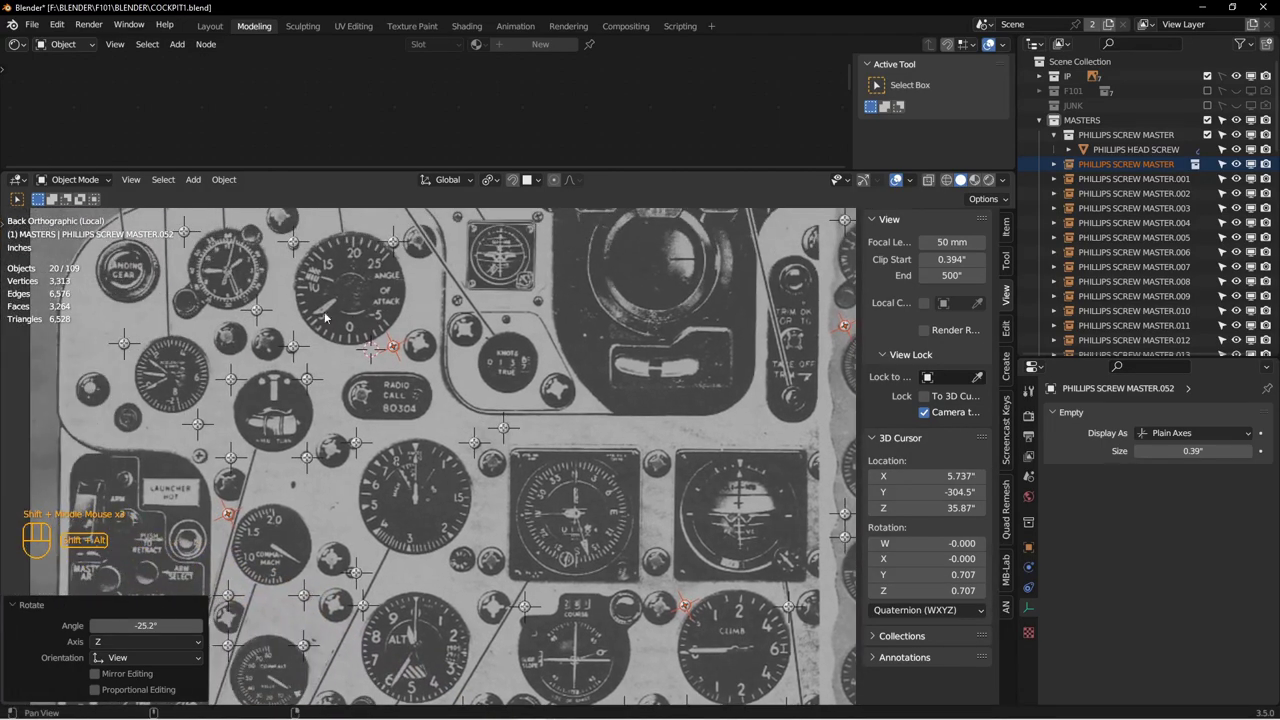
{"action": "key", "text": "h"}
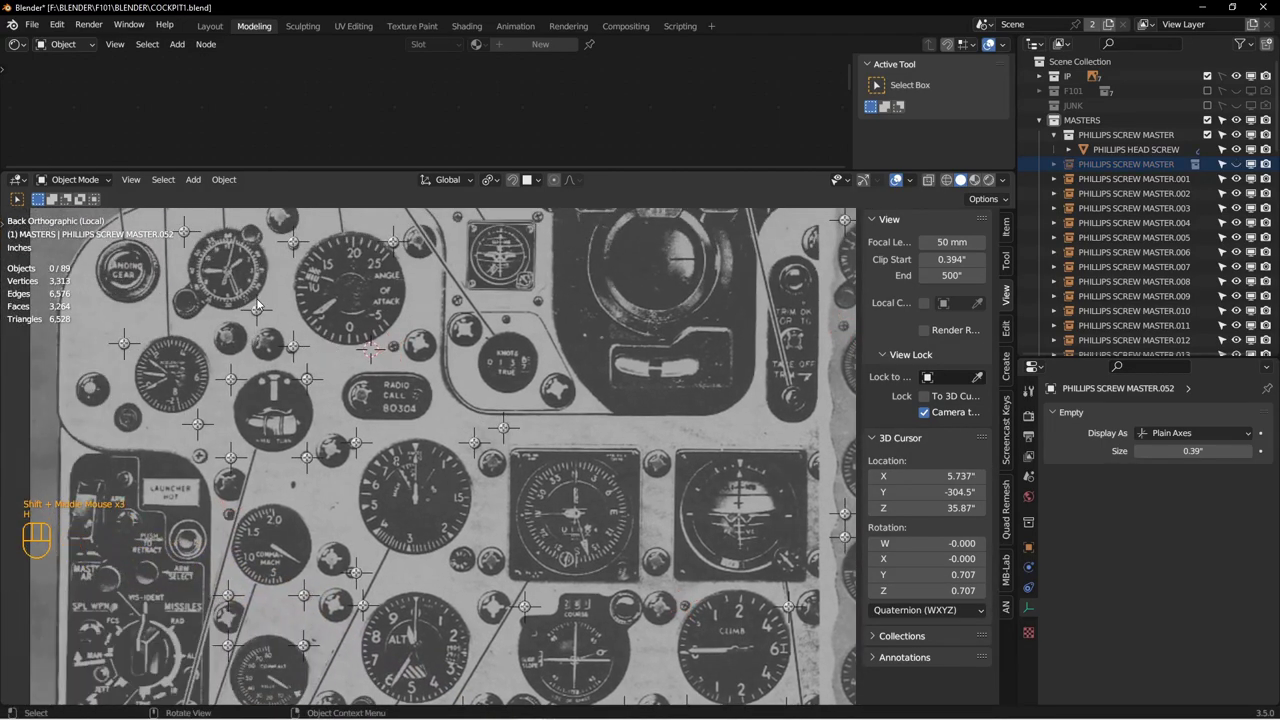
Step: Select a second scattered set of screw instances across the panel, rotate them in place and hide them
{"action": "left_click", "coordinate": [258, 311]}
{"action": "left_click", "coordinate": [231, 457], "text": "shift"}
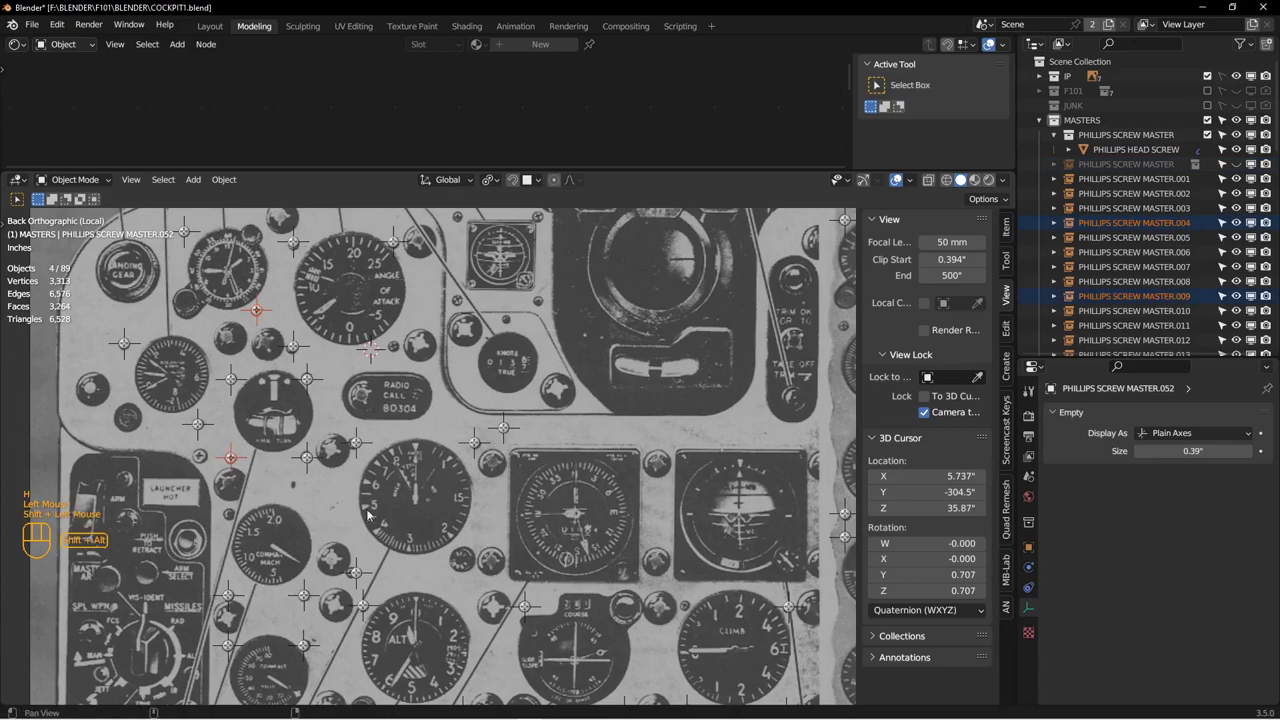
{"action": "middle_click_drag", "start_coordinate": [426, 679], "coordinate": [314, 520], "text": "shift"}
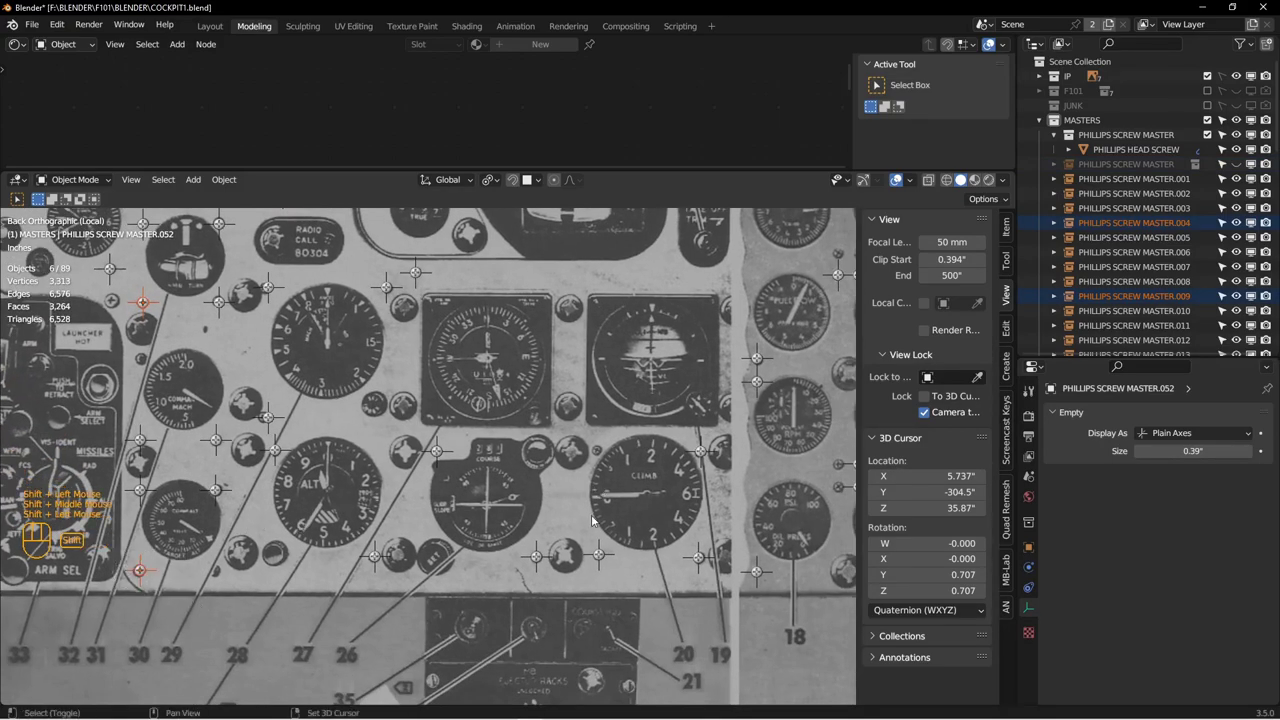
{"action": "middle_click_drag", "start_coordinate": [701, 501], "coordinate": [446, 621], "text": "shift"}
{"action": "middle_click_drag", "start_coordinate": [716, 320], "coordinate": [670, 350], "text": "shift"}
{"action": "left_click_drag", "start_coordinate": [670, 350], "coordinate": [603, 289], "text": "shift"}
{"action": "middle_click_drag", "start_coordinate": [668, 362], "coordinate": [626, 478], "text": "shift"}
{"action": "middle_click_drag", "start_coordinate": [700, 660], "coordinate": [626, 366], "text": "shift"}
{"action": "key", "text": "r"}
{"action": "left_click", "coordinate": [668, 511]}
{"action": "key", "text": "h"}
Step: Rotate the remaining screw instances in scattered batches to differing angles, hiding each batch once handled
{"action": "scroll", "coordinate": [668, 511], "scroll_direction": "up", "scroll_amount": 3}
{"action": "left_click", "coordinate": [284, 590], "text": "shift"}
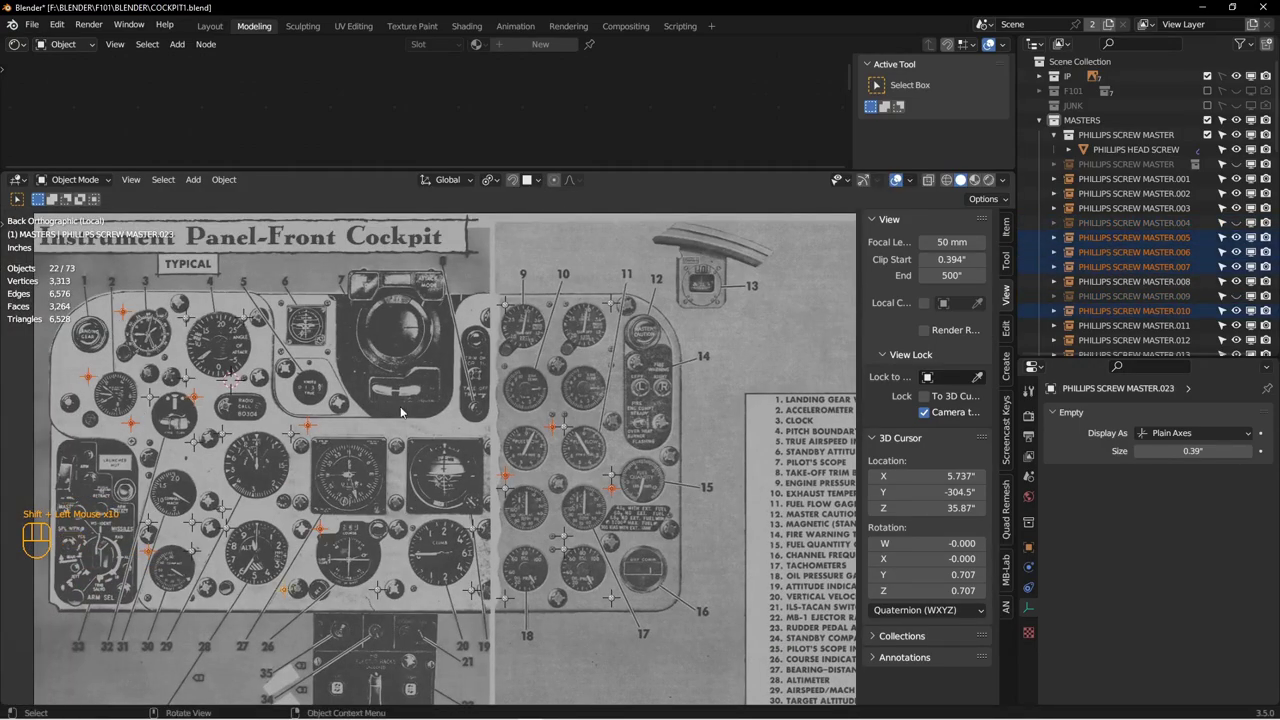
{"action": "key", "text": "h"}
{"action": "left_click", "coordinate": [323, 394], "text": "shift"}
{"action": "left_click", "coordinate": [365, 552], "text": "shift"}
{"action": "middle_click_drag", "start_coordinate": [361, 558], "coordinate": [189, 418], "text": "shift"}
{"action": "key", "text": "h"}
{"action": "key", "text": "r"}
{"action": "left_click", "coordinate": [480, 486]}
{"action": "key", "text": "h"}
{"action": "key", "text": "r"}
{"action": "left_click", "coordinate": [484, 346]}
Step: Unhide all the screw instances and clear the selection
{"action": "key", "text": "alt+h"}
{"action": "middle_click_drag", "start_coordinate": [452, 510], "coordinate": [676, 510], "text": "shift"}
{"action": "key", "text": "alt+a"}
Step: Select the leftover gauge outline object Circle.038 floating off the panel and move it to the JUNK collection
{"action": "scroll", "coordinate": [564, 466], "scroll_direction": "down", "scroll_amount": 5}
{"action": "scroll", "coordinate": [564, 466], "scroll_direction": "up", "scroll_amount": 3}
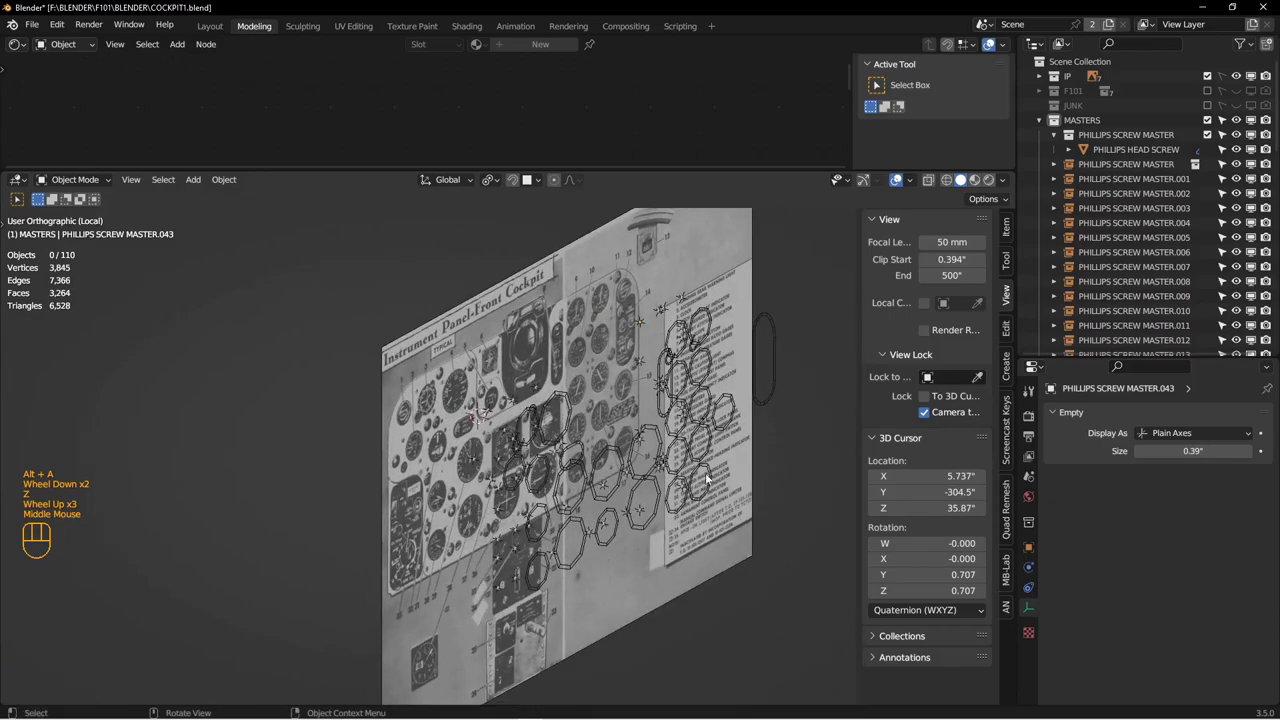
{"action": "middle_click_drag", "start_coordinate": [755, 425], "coordinate": [712, 470], "text": "shift"}
{"action": "left_click", "coordinate": [722, 442]}
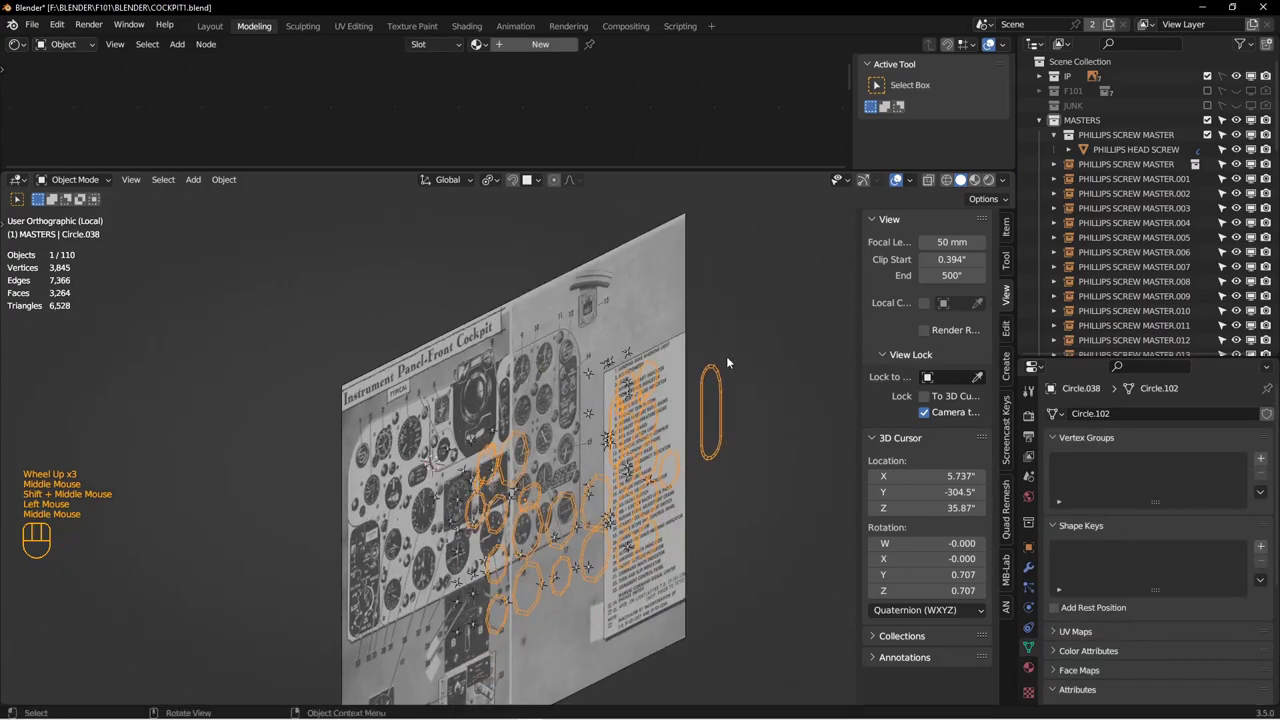
{"action": "key", "text": "m"}
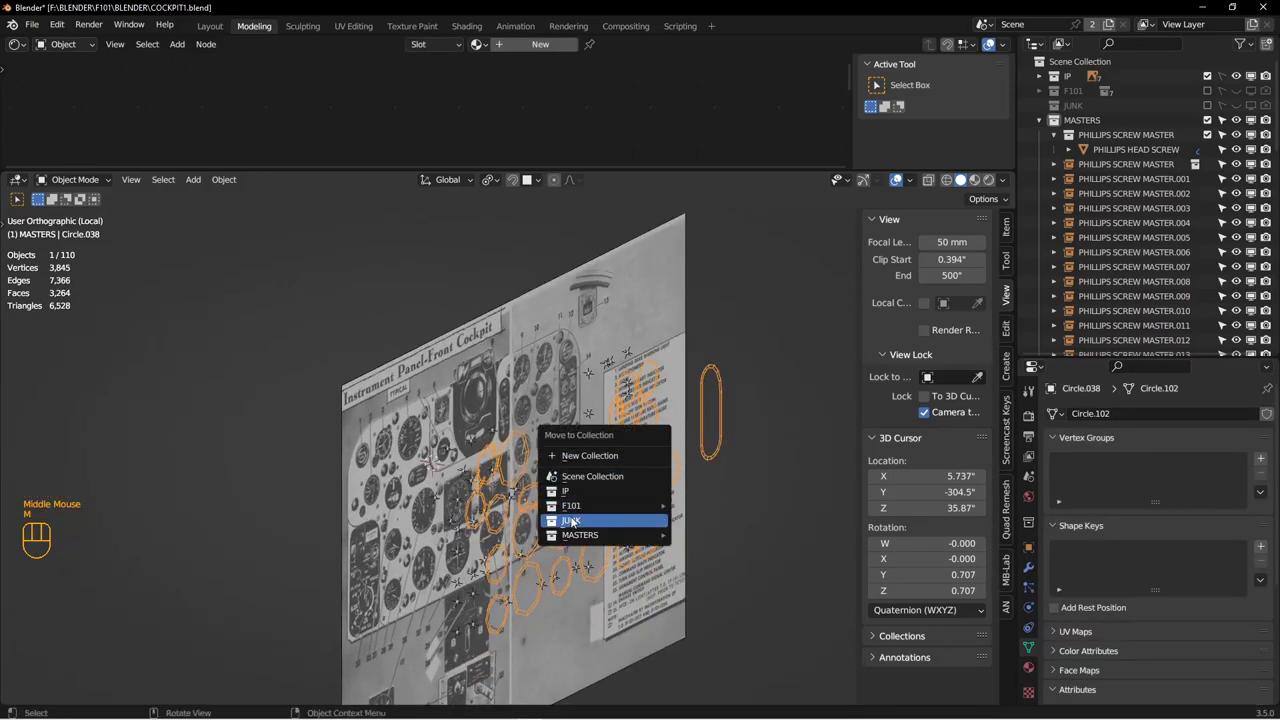
{"action": "left_click", "coordinate": [610, 520]}
{"action": "middle_click_drag", "start_coordinate": [610, 500], "coordinate": [598, 436], "text": "alt"}
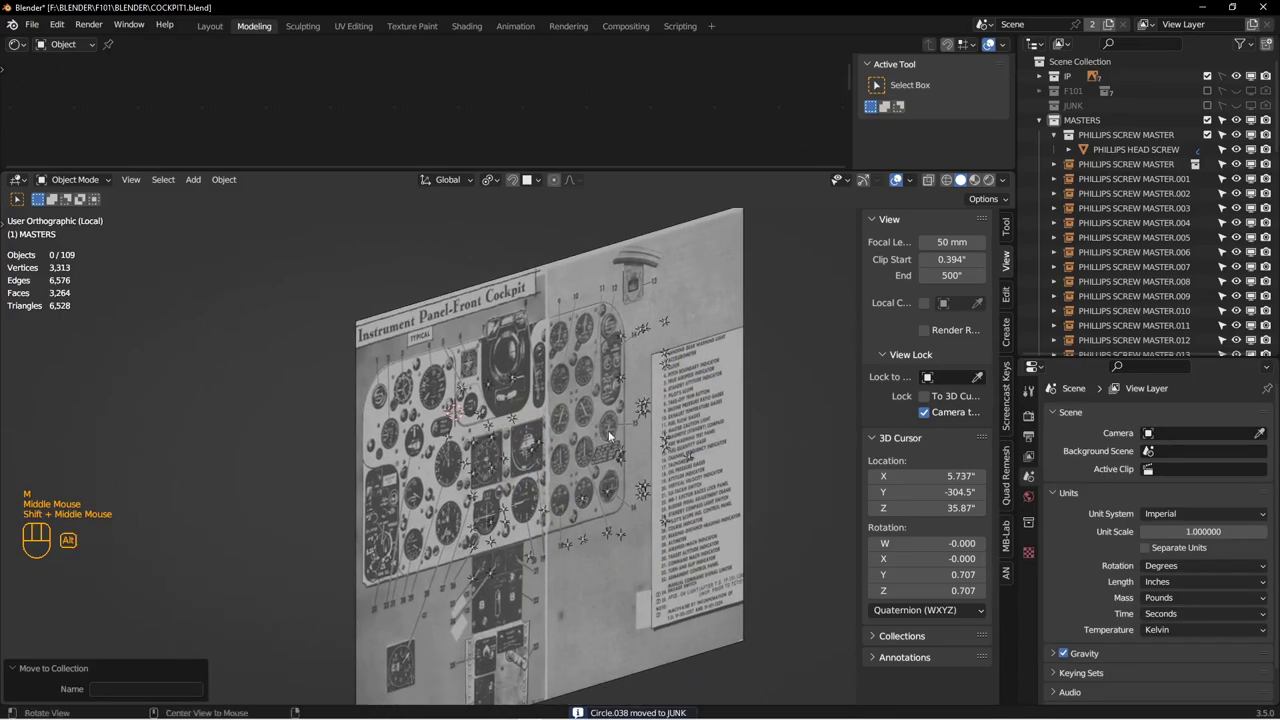
Step: Collapse the MASTERS collection in the Outliner and view the placed screws against the reference image from an angle
{"action": "left_click", "coordinate": [1039, 120]}
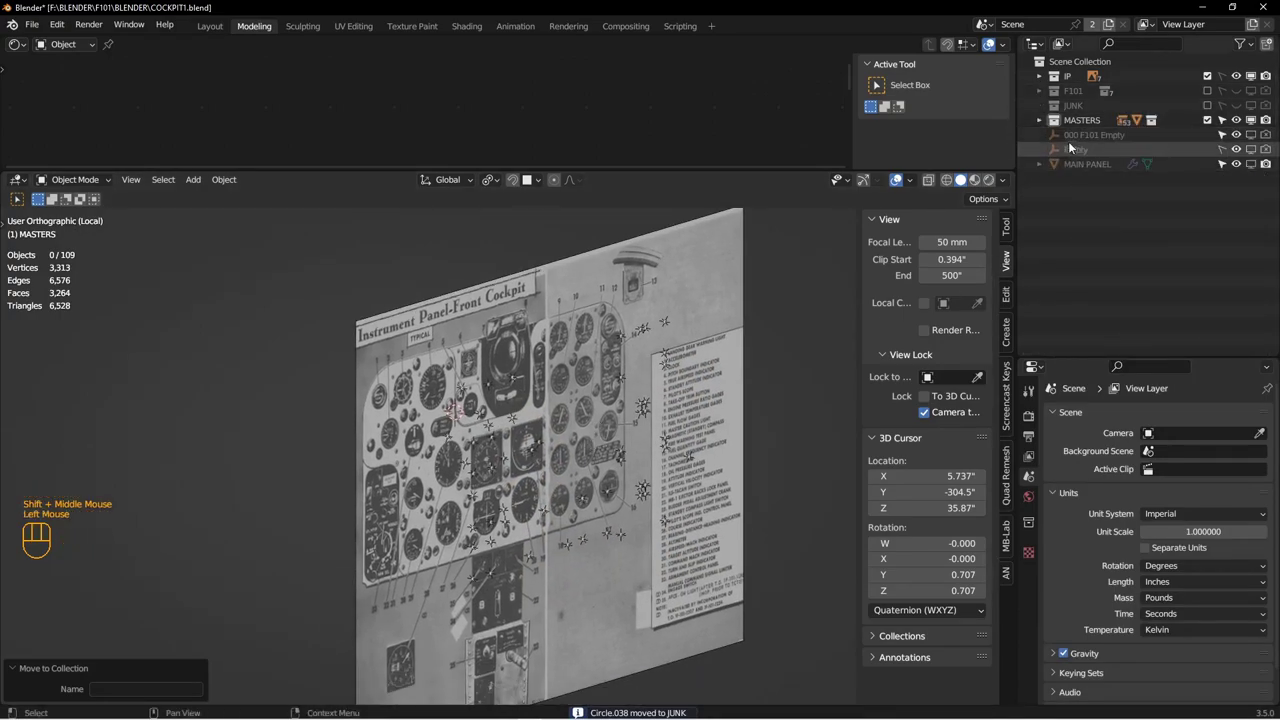
{"action": "middle_click_drag", "start_coordinate": [830, 340], "coordinate": [582, 383]}
{"action": "scroll", "coordinate": [735, 400], "scroll_direction": "down", "scroll_amount": 2}
{"action": "scroll", "coordinate": [576, 375], "scroll_direction": "up", "scroll_amount": 2}
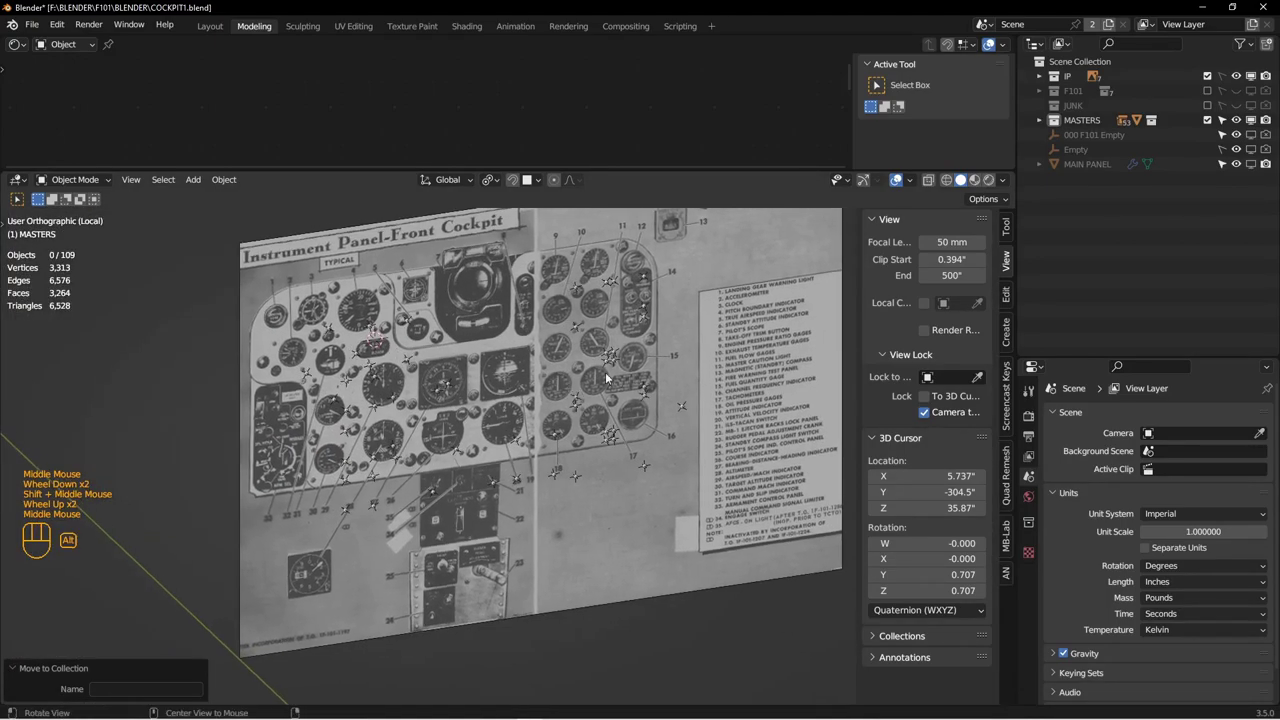
Step: Show MAIN PANEL over the reference with the MASTERS collection expanded, and hide the panel to leave the screws selectable
{"action": "left_click", "coordinate": [1251, 164]}
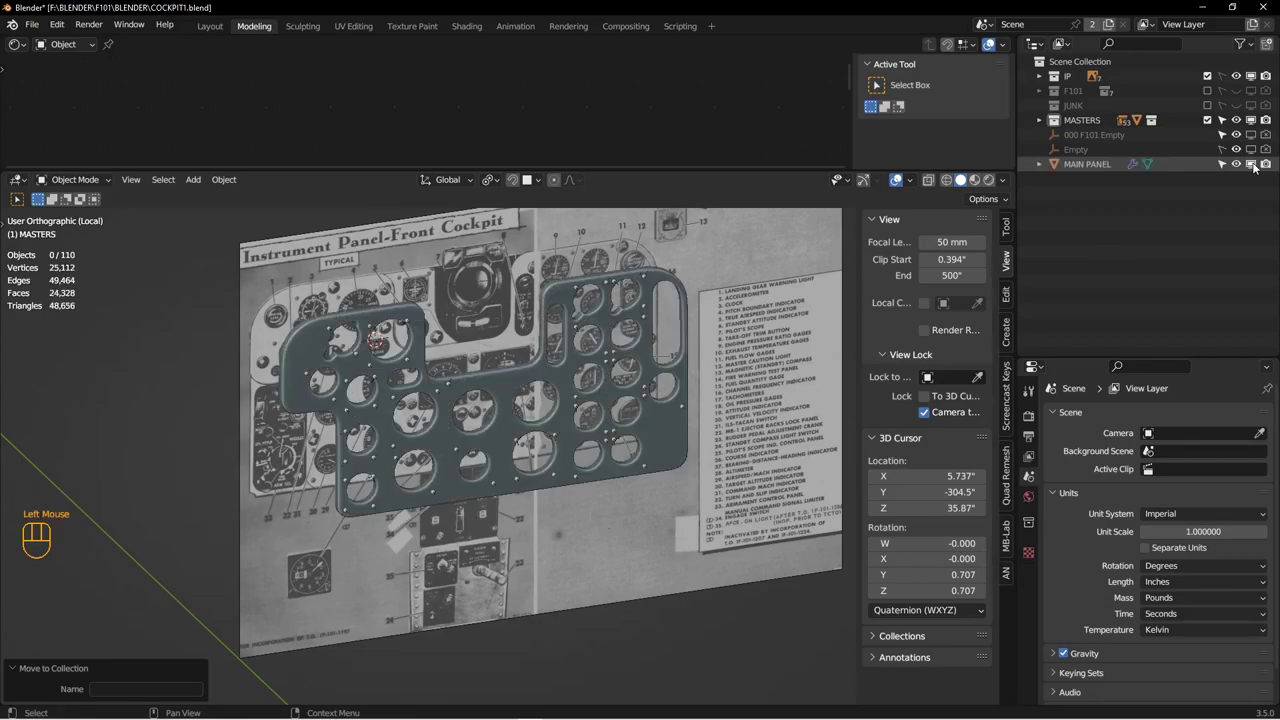
{"action": "left_click", "coordinate": [1039, 120]}
{"action": "middle_click_drag", "start_coordinate": [561, 328], "coordinate": [575, 338]}
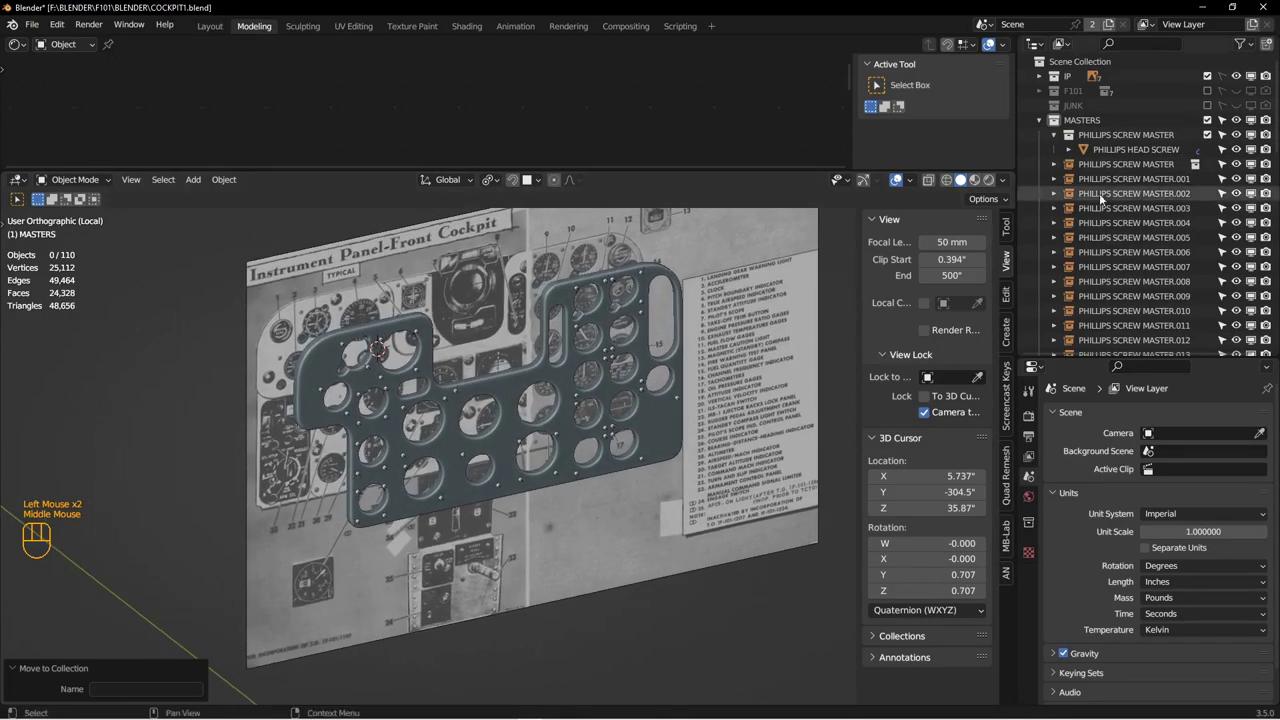
{"action": "middle_click_drag", "start_coordinate": [695, 305], "coordinate": [704, 432]}
{"action": "left_click", "coordinate": [653, 459]}
{"action": "key", "text": "h"}
Step: Select all the screw instances and move them into a new collection named FRONT INSTRUMENT PANEL SCREWS
{"action": "middle_click_drag", "start_coordinate": [539, 258], "coordinate": [552, 248]}
{"action": "left_click_drag", "start_coordinate": [545, 226], "coordinate": [650, 576]}
{"action": "middle_click_drag", "start_coordinate": [673, 386], "coordinate": [521, 374]}
{"action": "key", "text": "m"}
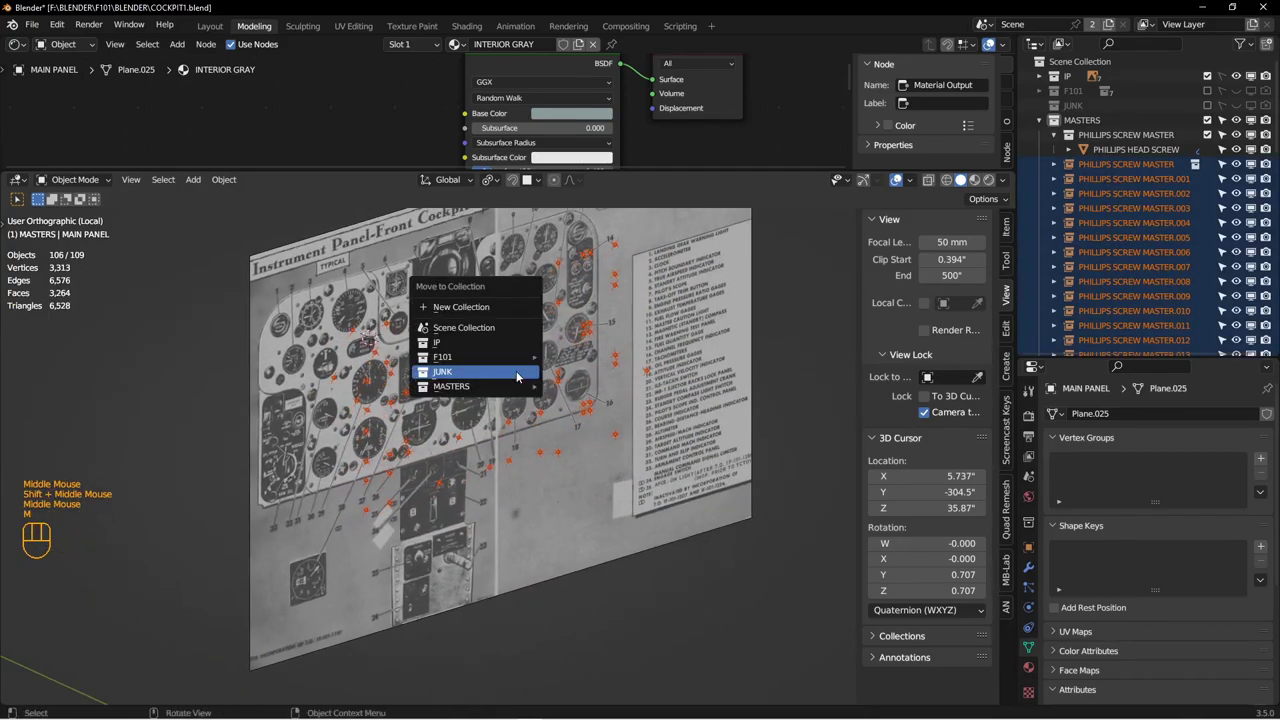
{"action": "left_click", "coordinate": [502, 310]}
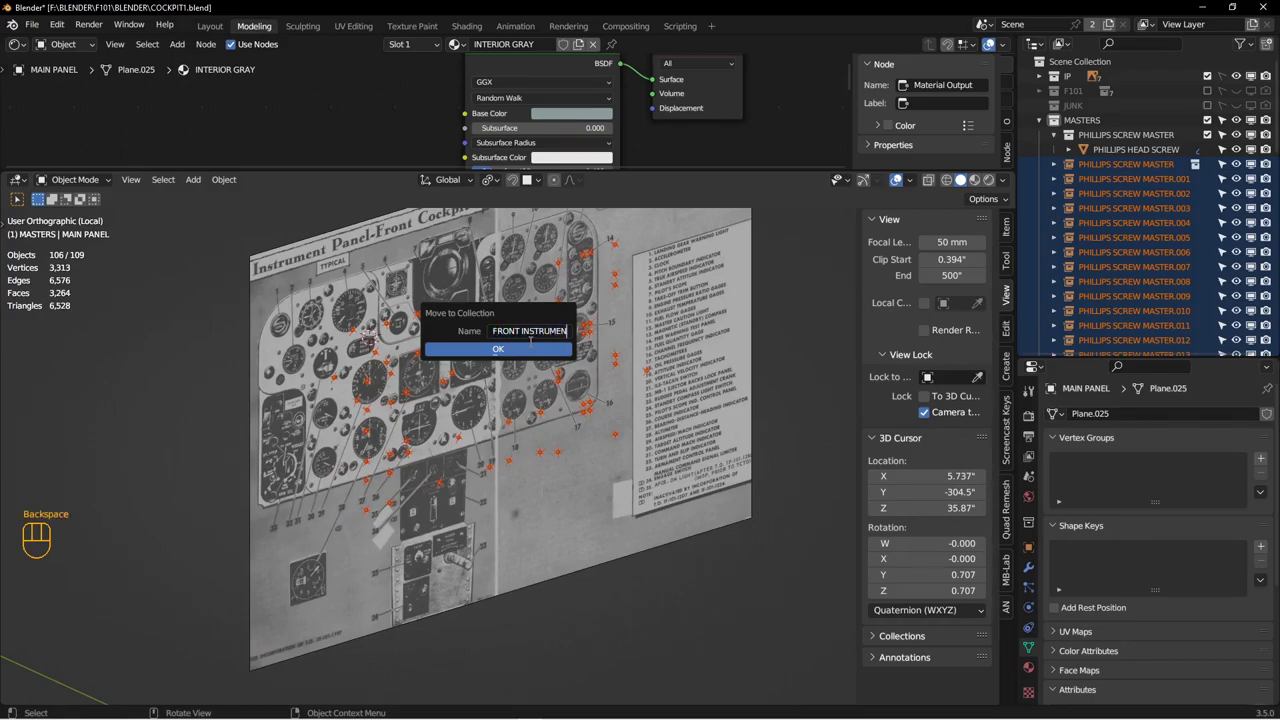
{"action": "key", "text": "Return"}
{"action": "left_click", "coordinate": [530, 347]}
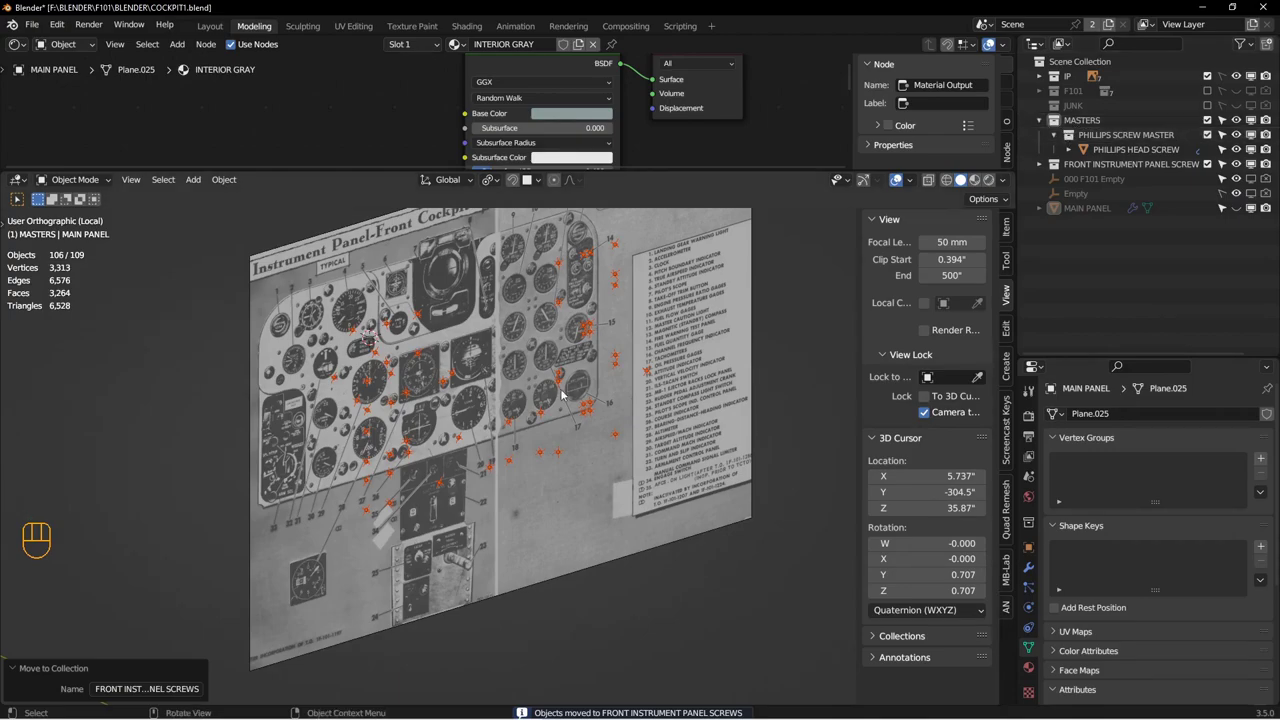
Step: Collapse the MASTERS collection, unhide MAIN PANEL and clear the selection
{"action": "middle_click_drag", "start_coordinate": [274, 583], "coordinate": [410, 452], "text": "shift"}
{"action": "middle_click_drag", "start_coordinate": [440, 606], "coordinate": [506, 451]}
{"action": "scroll", "coordinate": [506, 451], "scroll_direction": "up", "scroll_amount": 2}
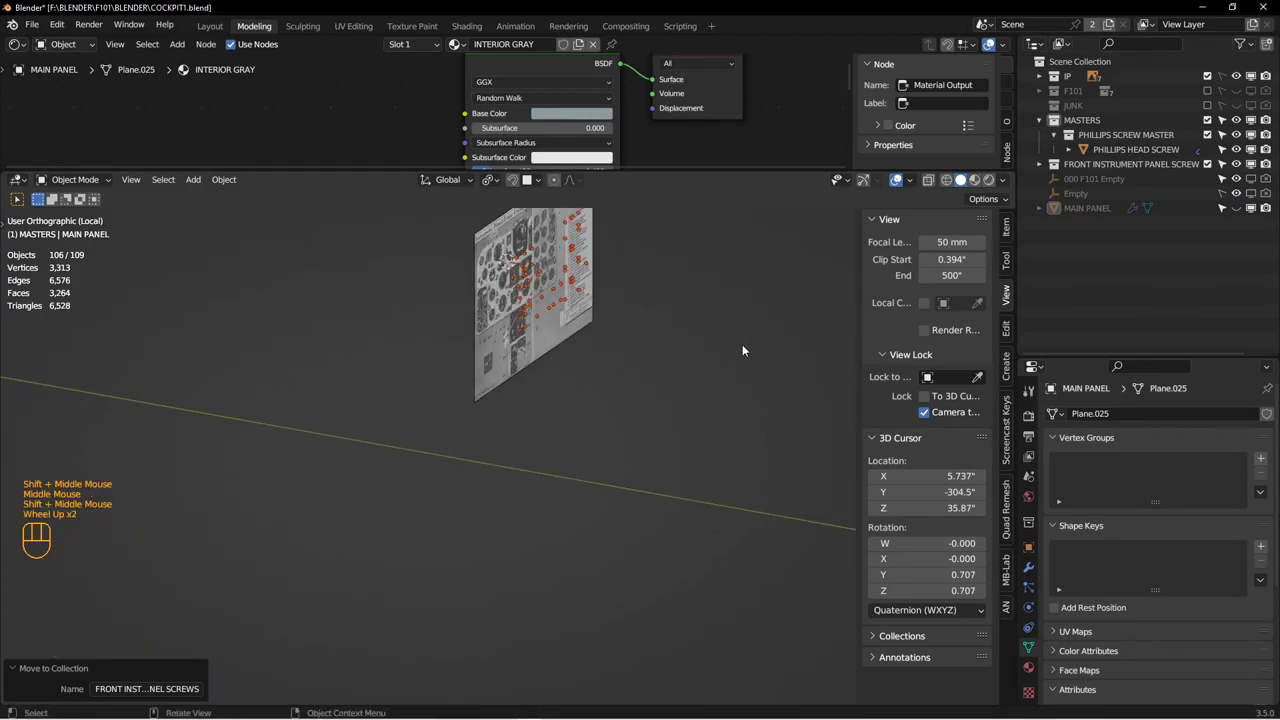
{"action": "left_click", "coordinate": [1040, 120]}
{"action": "middle_click_drag", "start_coordinate": [630, 270], "coordinate": [598, 290]}
{"action": "middle_click_drag", "start_coordinate": [572, 333], "coordinate": [536, 459], "text": "shift"}
{"action": "left_click", "coordinate": [1236, 179]}
{"action": "middle_click_drag", "start_coordinate": [744, 394], "coordinate": [606, 454], "text": "shift"}
{"action": "scroll", "coordinate": [606, 454], "scroll_direction": "down", "scroll_amount": 3}
{"action": "middle_click_drag", "start_coordinate": [520, 449], "coordinate": [686, 417], "text": "shift"}
{"action": "key", "text": "alt+a"}
{"action": "key", "text": "Tab"}
{"action": "scroll", "coordinate": [609, 425], "scroll_direction": "down", "scroll_amount": 3}
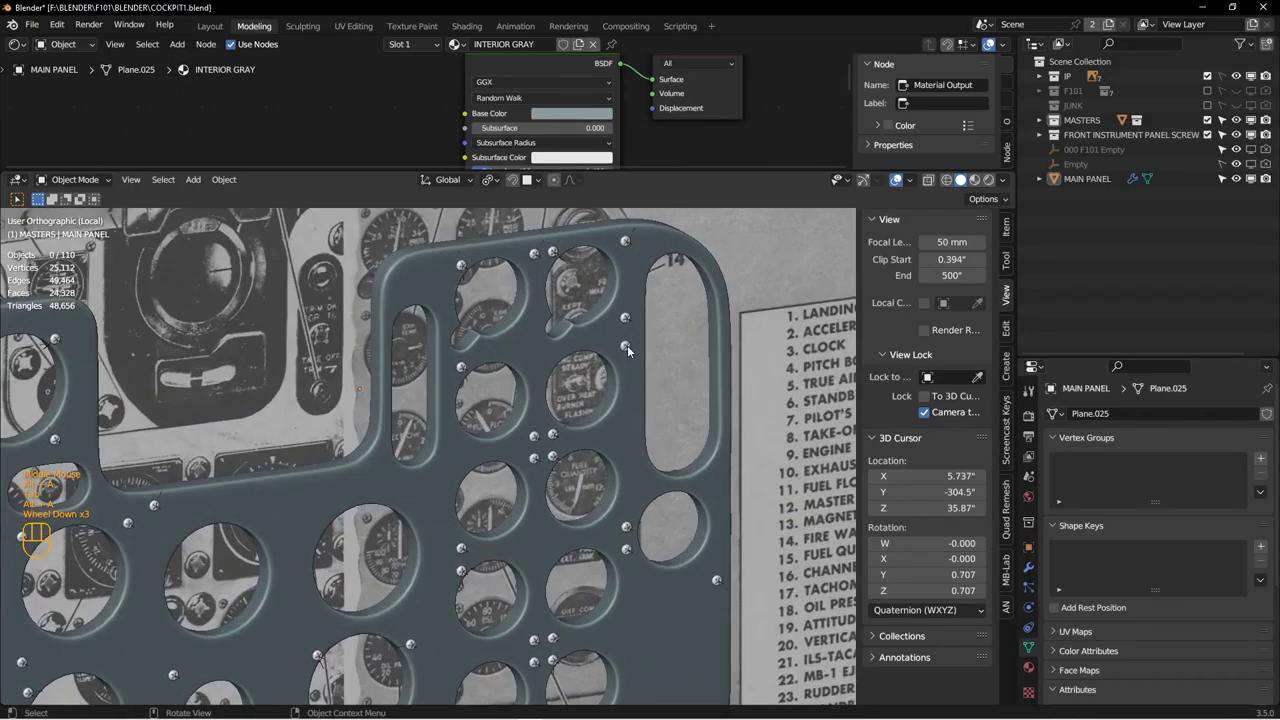
Step: Select the master PHILLIPS HEAD SCREW and set its material's viewport display colour to light purple
{"action": "left_click", "coordinate": [636, 415]}
{"action": "scroll", "coordinate": [637, 418], "scroll_direction": "up", "scroll_amount": 4}
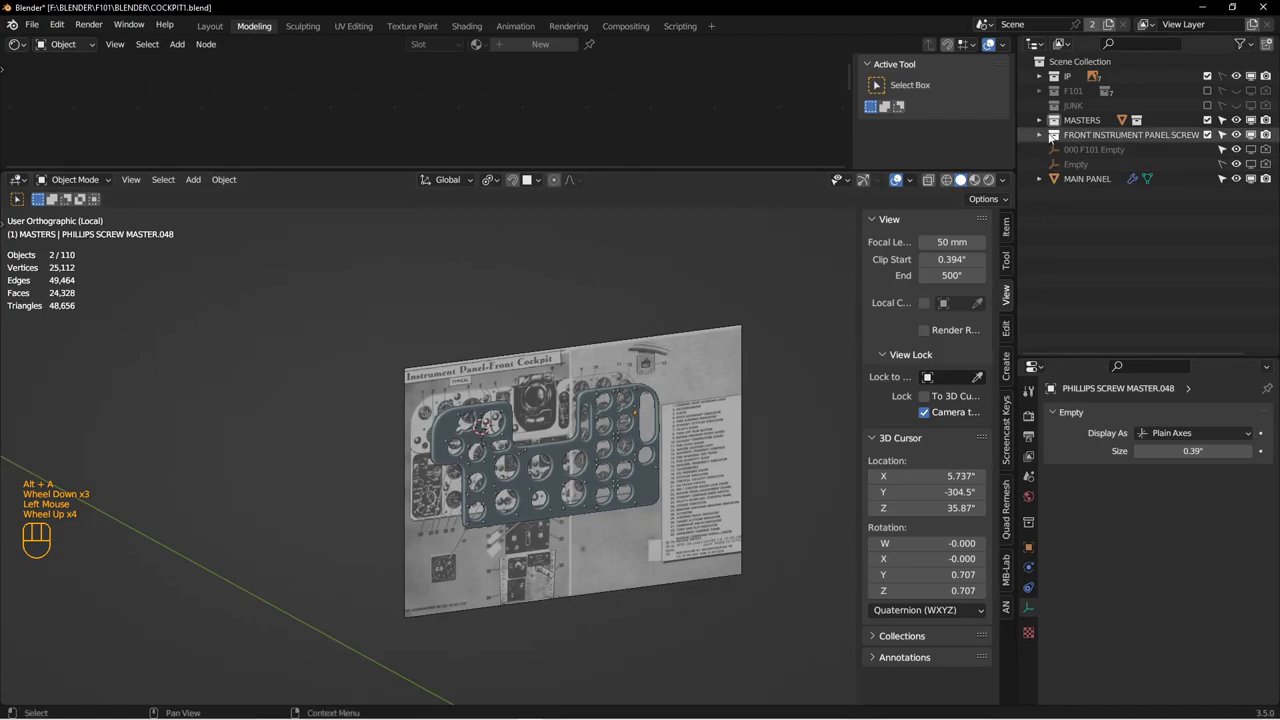
{"action": "left_click", "coordinate": [1039, 120]}
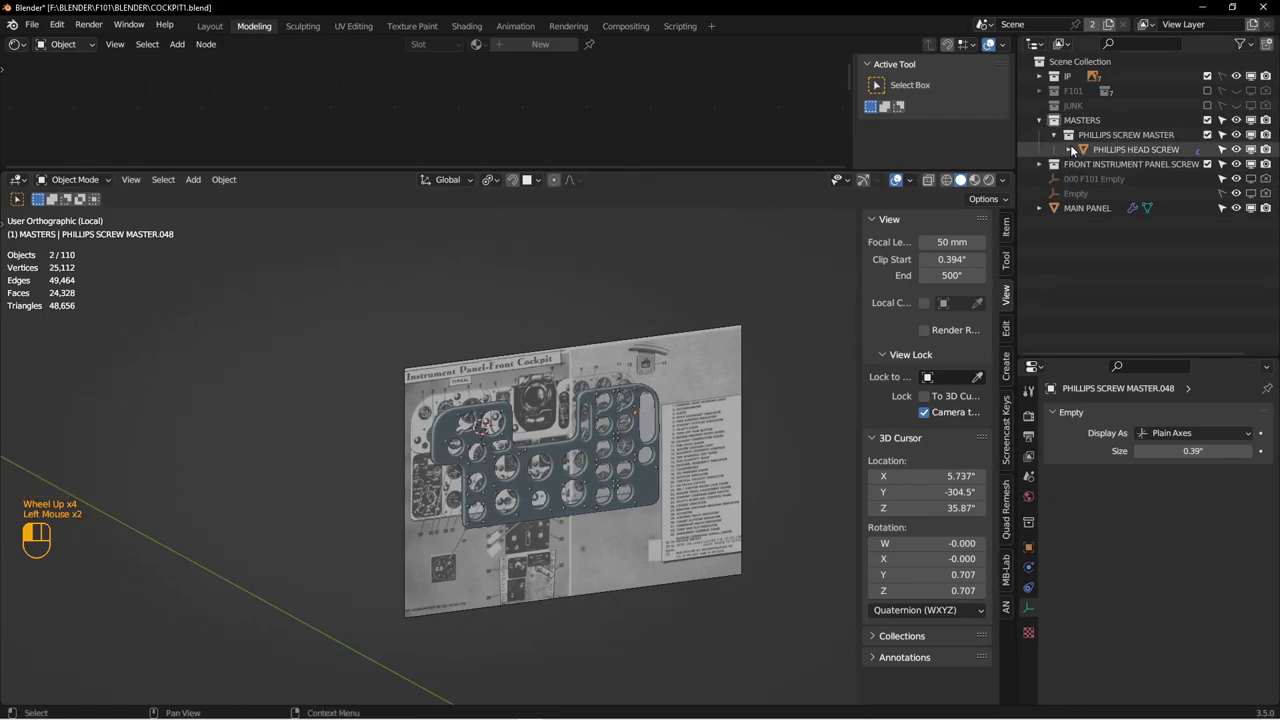
{"action": "left_click", "coordinate": [1070, 149]}
{"action": "left_click", "coordinate": [1135, 149]}
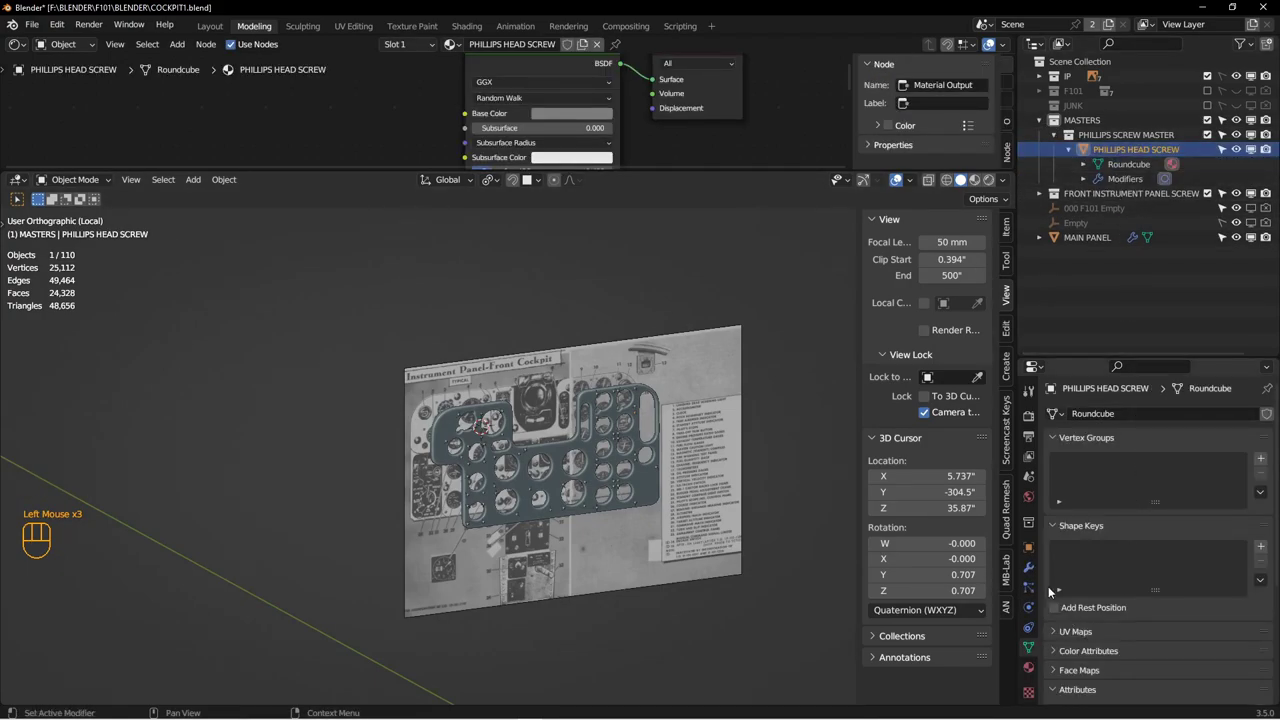
{"action": "left_click", "coordinate": [1028, 667]}
{"action": "scroll", "coordinate": [1200, 522], "scroll_direction": "down", "scroll_amount": 5}
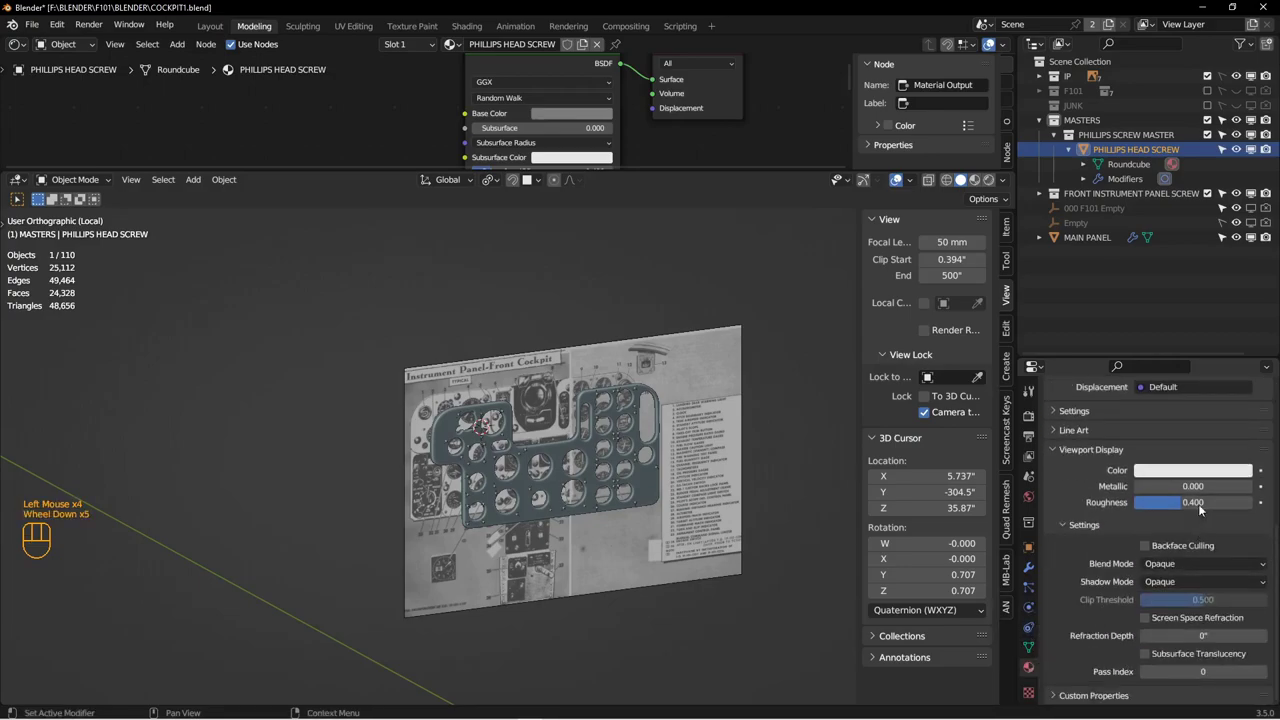
{"action": "left_click", "coordinate": [1193, 472]}
{"action": "left_click_drag", "start_coordinate": [1192, 324], "coordinate": [1194, 319]}
Step: Frame the master PHILLIPS HEAD SCREW in the viewport to look at it with its viewport colour
{"action": "scroll", "coordinate": [557, 388], "scroll_direction": "down", "scroll_amount": 5}
{"action": "middle_click_drag", "start_coordinate": [560, 388], "coordinate": [530, 413], "text": "shift"}
{"action": "middle_click_drag", "start_coordinate": [434, 433], "coordinate": [464, 455]}
{"action": "key", "text": "KP_Decimal"}
{"action": "scroll", "coordinate": [459, 460], "scroll_direction": "up", "scroll_amount": 10}
{"action": "scroll", "coordinate": [418, 475], "scroll_direction": "up", "scroll_amount": 13}
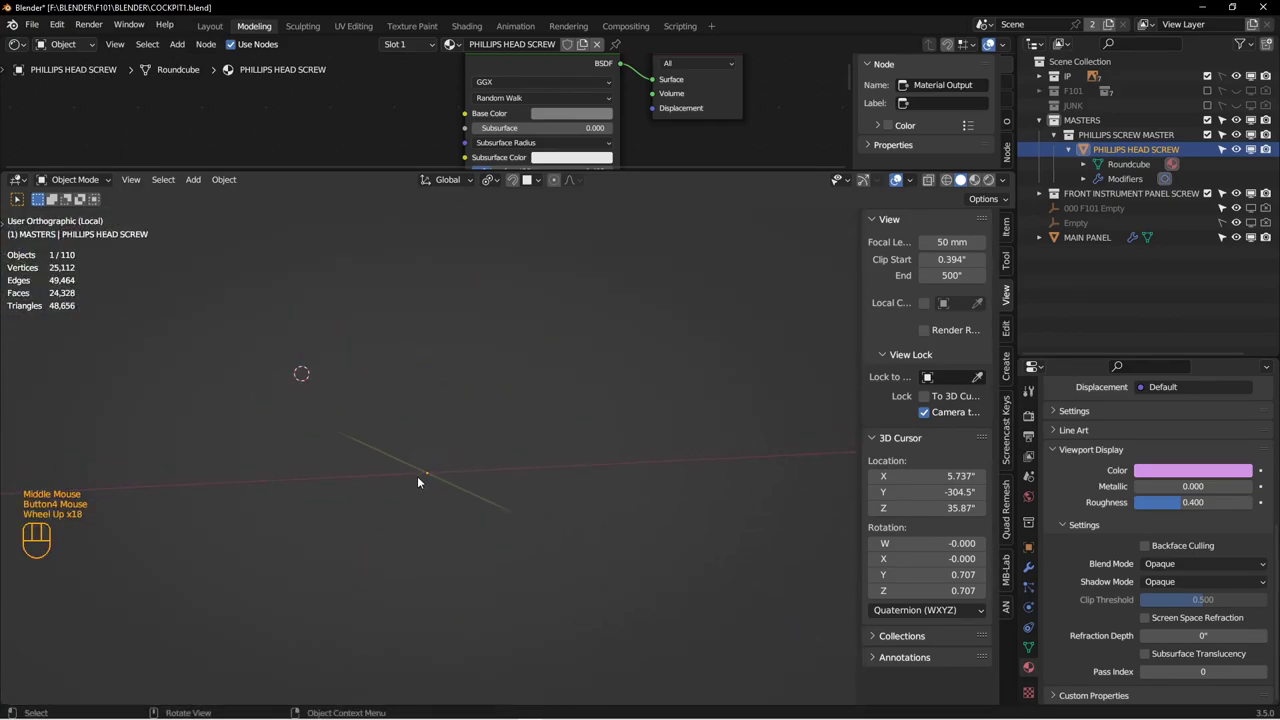
{"action": "middle_click_drag", "start_coordinate": [468, 464], "coordinate": [520, 481], "text": "shift"}
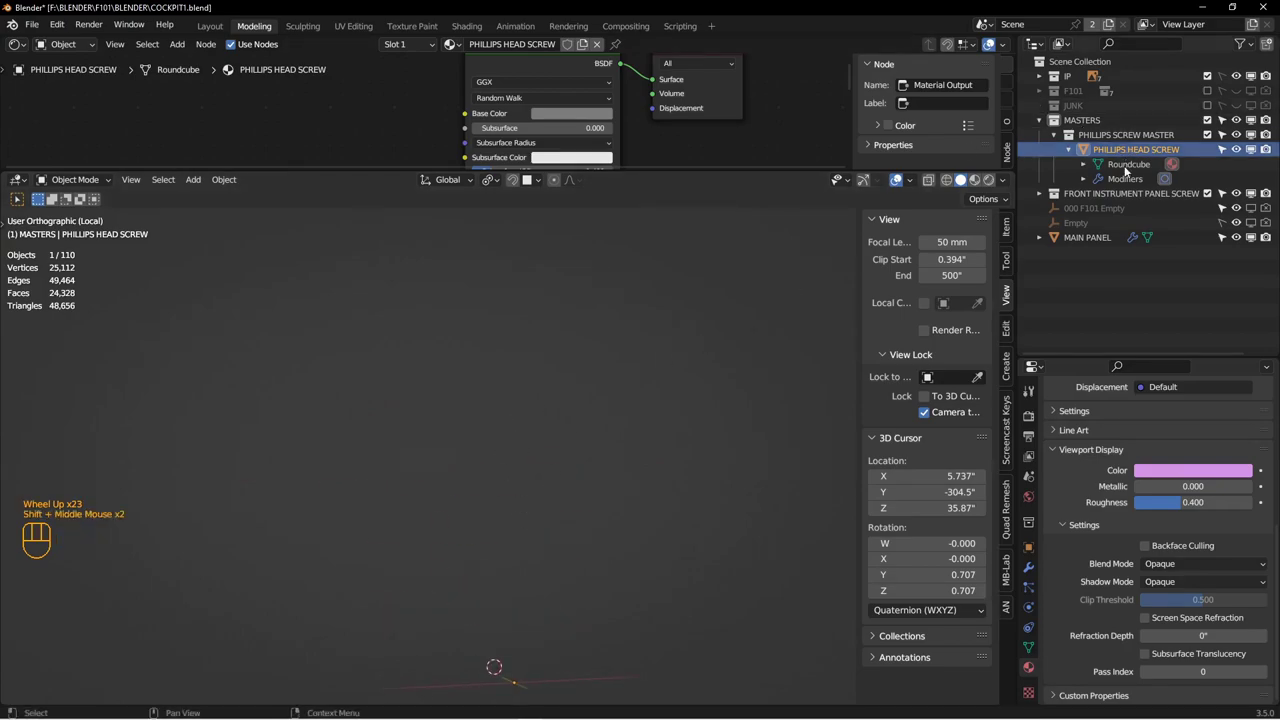
Step: Select and frame MAIN PANEL, and hide the IP reference collection in the viewport
{"action": "left_click", "coordinate": [1087, 237]}
{"action": "key", "text": "KP_Decimal"}
{"action": "scroll", "coordinate": [621, 384], "scroll_direction": "up", "scroll_amount": 1}
{"action": "middle_click_drag", "start_coordinate": [590, 392], "coordinate": [622, 408]}
{"action": "scroll", "coordinate": [574, 412], "scroll_direction": "down", "scroll_amount": 2}
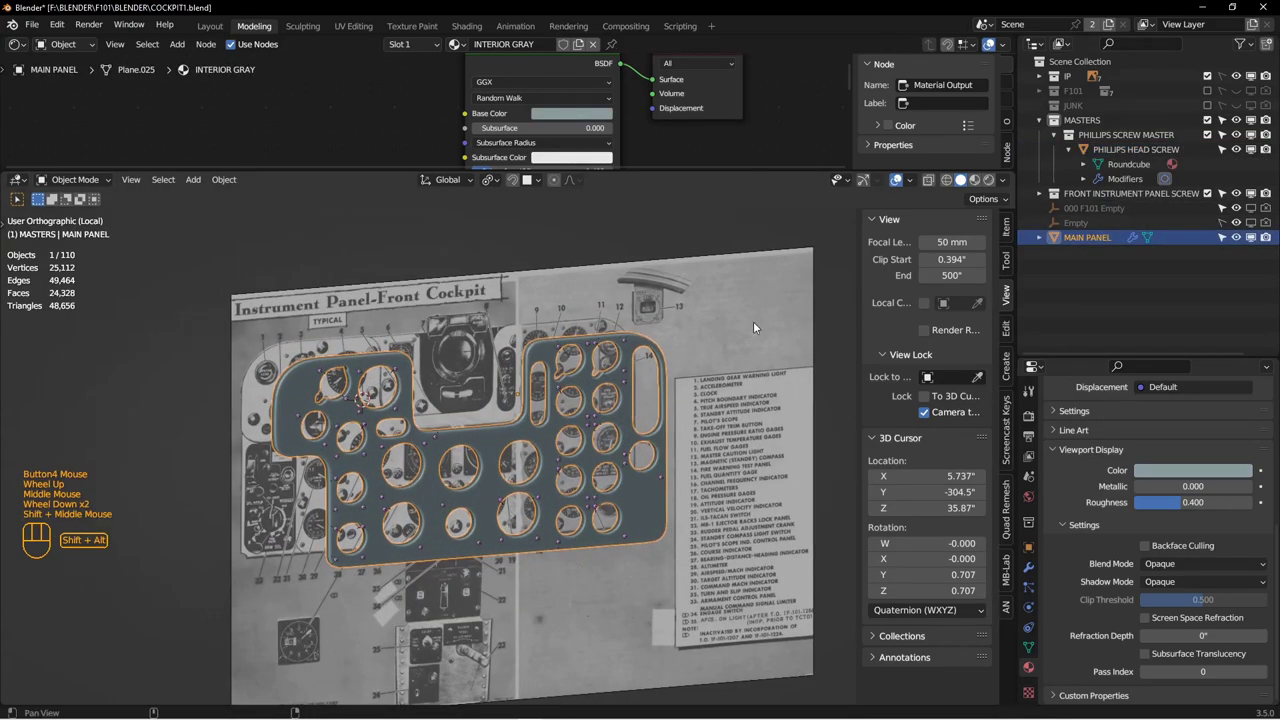
{"action": "left_click", "coordinate": [1248, 75]}
{"action": "scroll", "coordinate": [504, 404], "scroll_direction": "down", "scroll_amount": 2}
{"action": "middle_click_drag", "start_coordinate": [502, 410], "coordinate": [514, 393]}
Step: Preview the panel and its screws in rendered shading with nothing selected, and return to solid shading
{"action": "left_click", "coordinate": [988, 180]}
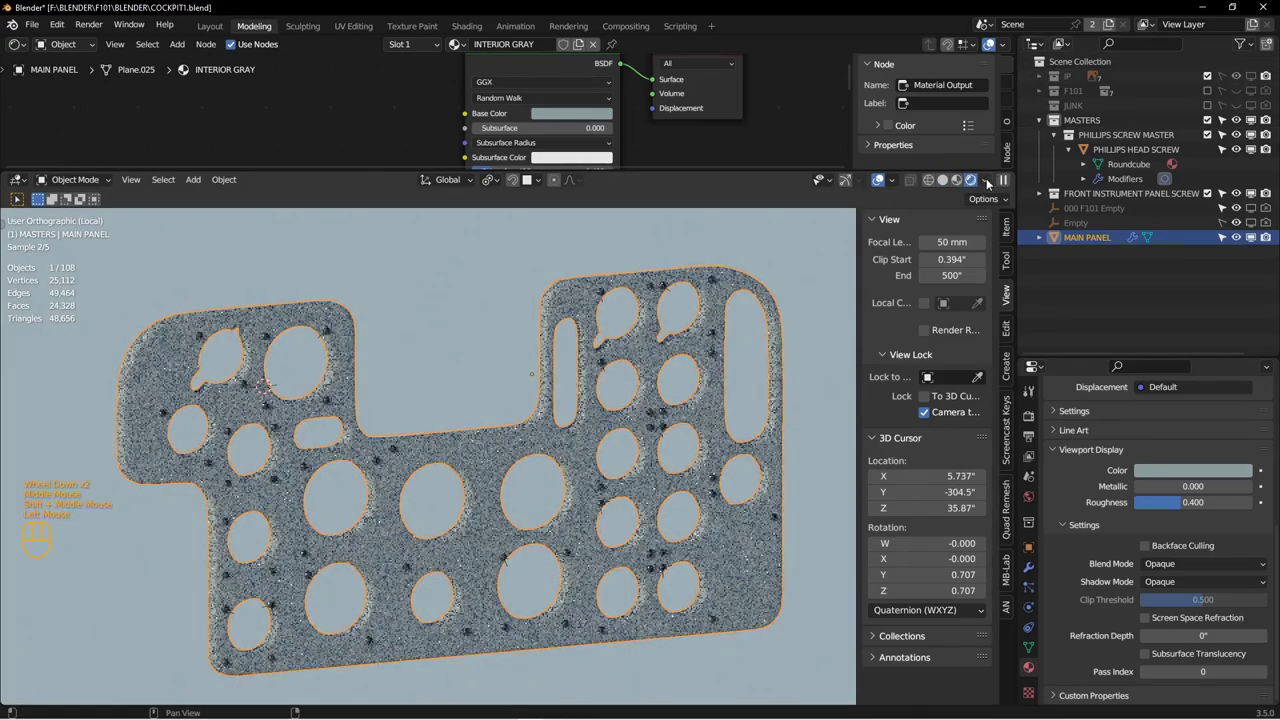
{"action": "key", "text": "alt+a"}
{"action": "middle_click_drag", "start_coordinate": [630, 395], "coordinate": [571, 464]}
{"action": "scroll", "coordinate": [548, 387], "scroll_direction": "down", "scroll_amount": 3}
{"action": "scroll", "coordinate": [561, 390], "scroll_direction": "up", "scroll_amount": 2}
{"action": "scroll", "coordinate": [505, 415], "scroll_direction": "up", "scroll_amount": 3}
{"action": "middle_click_drag", "start_coordinate": [505, 415], "coordinate": [506, 433]}
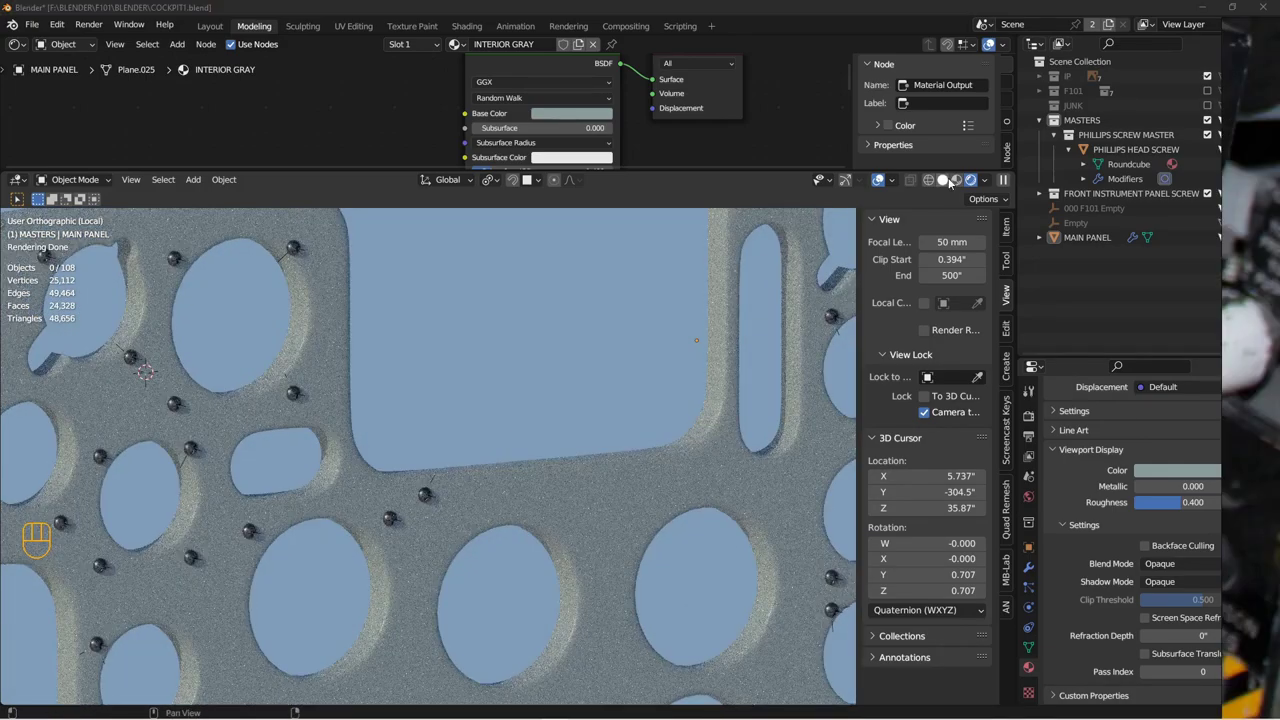
{"action": "left_click", "coordinate": [944, 181]}
{"action": "scroll", "coordinate": [590, 419], "scroll_direction": "up", "scroll_amount": 3}
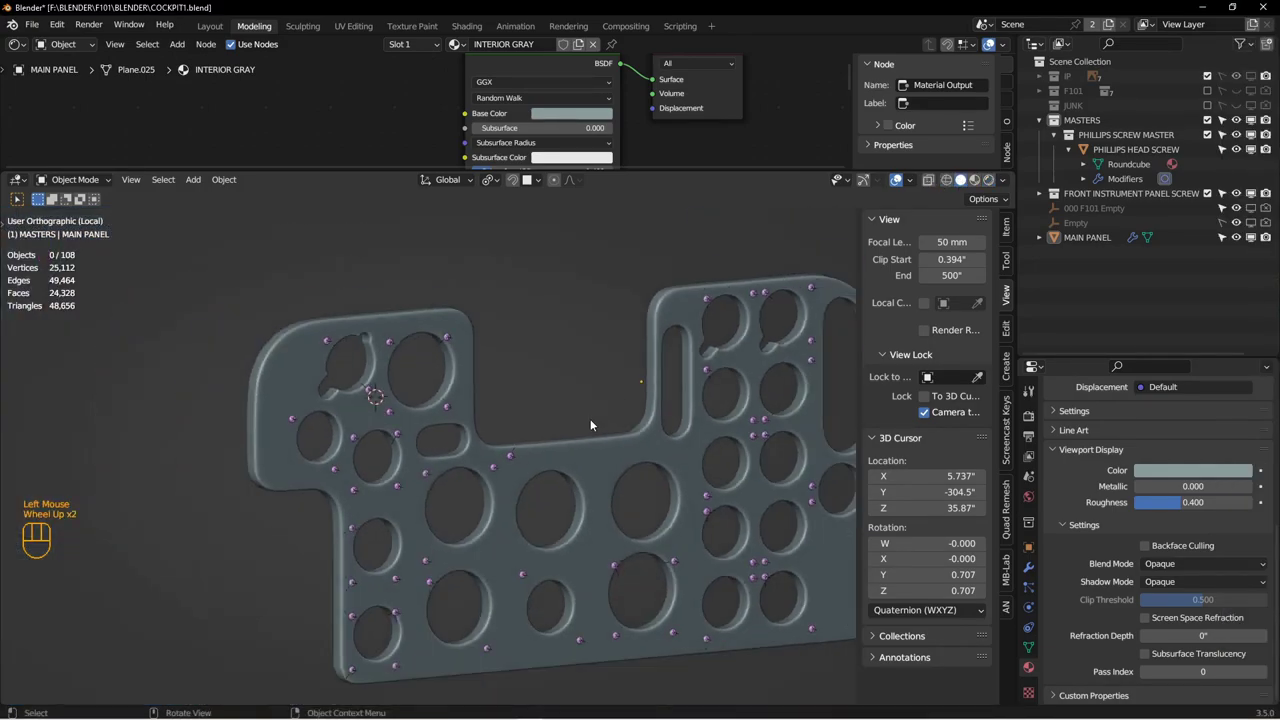
Step: Bring in the real cockpit photo from the reference viewer, examine its panel fasteners and gauges, and return to Blender
{"action": "right_click_drag", "start_coordinate": [1279, 416], "coordinate": [586, 398]}
{"action": "left_click", "coordinate": [585, 399]}
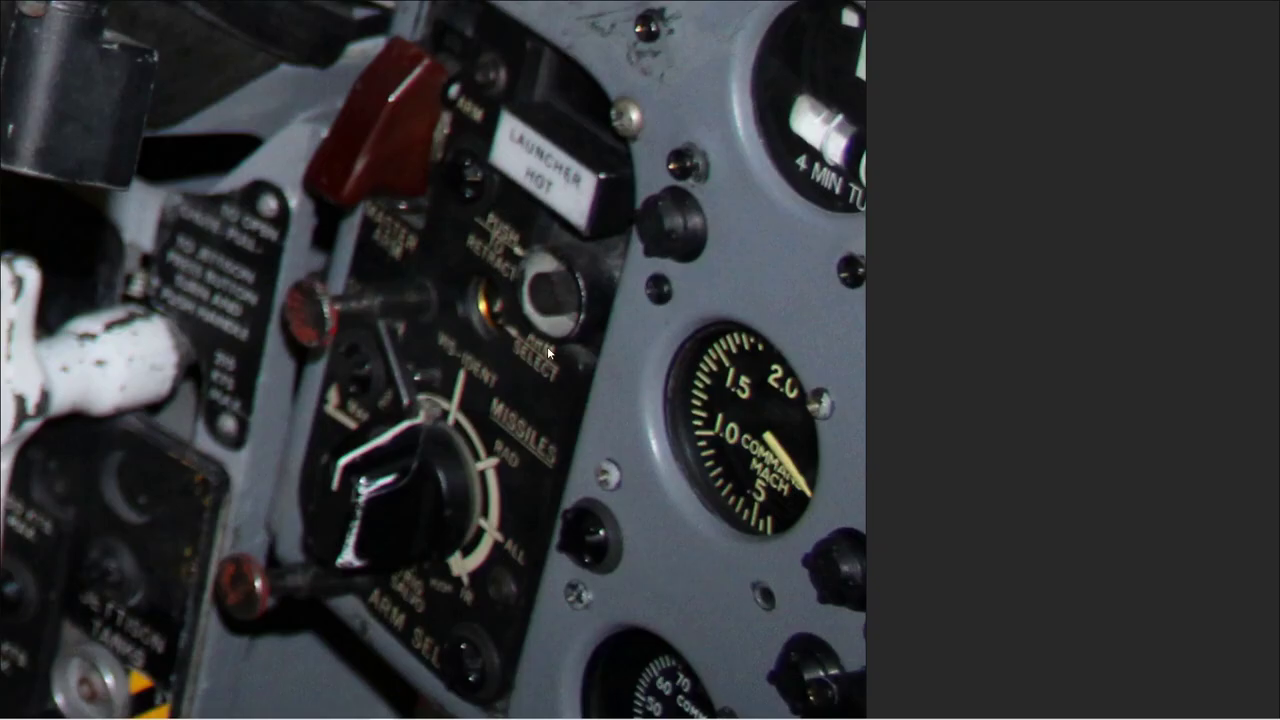
{"action": "right_click_drag", "start_coordinate": [549, 344], "coordinate": [1279, 371]}
{"action": "middle_click_drag", "start_coordinate": [734, 389], "coordinate": [515, 392]}
{"action": "middle_click_drag", "start_coordinate": [620, 380], "coordinate": [560, 325]}
Step: Show the IP reference collection again and, in back view, place the 3D cursor on the round fastener beside the KNOTS TRUE indicator
{"action": "left_click", "coordinate": [1251, 77]}
{"action": "key", "text": "ctrl+KP_1"}
{"action": "scroll", "coordinate": [520, 332], "scroll_direction": "down", "scroll_amount": 2}
{"action": "scroll", "coordinate": [510, 342], "scroll_direction": "down", "scroll_amount": 1}
{"action": "middle_click_drag", "start_coordinate": [386, 448], "coordinate": [445, 374], "text": "shift"}
{"action": "scroll", "coordinate": [445, 374], "scroll_direction": "down", "scroll_amount": 2}
{"action": "middle_click_drag", "start_coordinate": [544, 286], "coordinate": [465, 470], "text": "shift"}
{"action": "right_click", "coordinate": [462, 414], "text": "shift"}
{"action": "scroll", "coordinate": [462, 414], "scroll_direction": "down", "scroll_amount": 2}
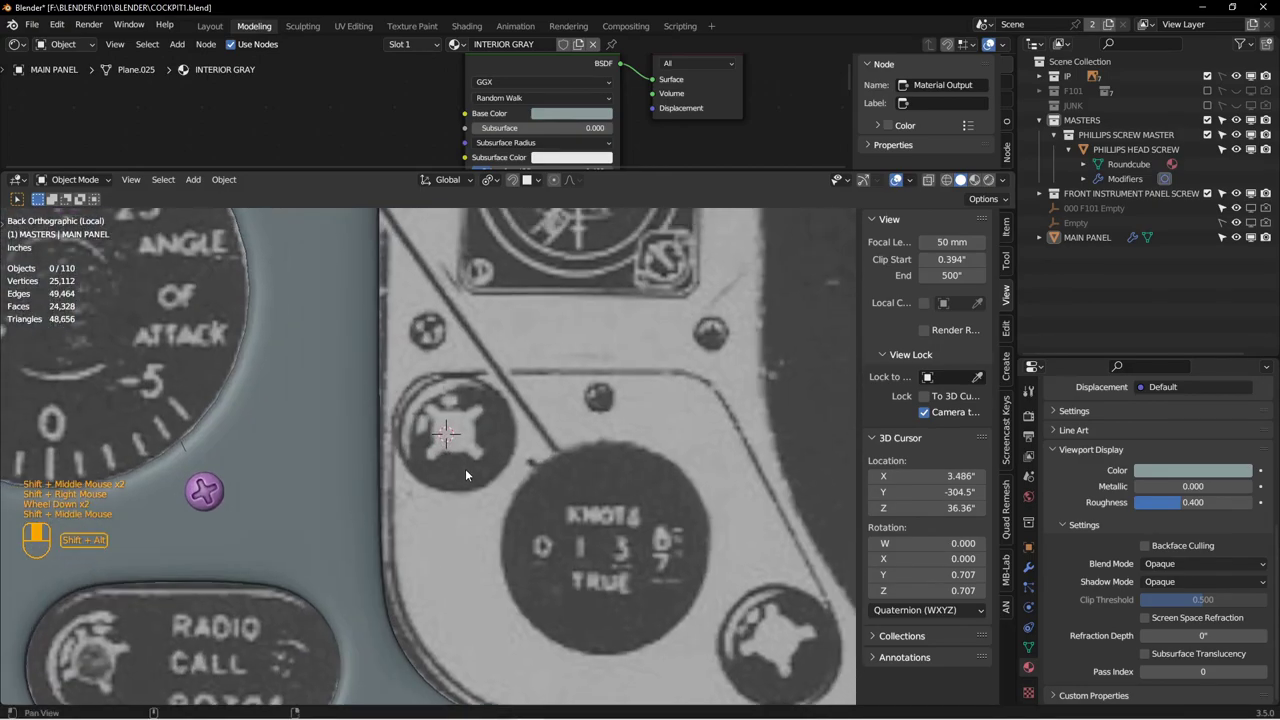
Step: Add a mesh circle with 8 vertices at the 3D cursor
{"action": "key", "text": "shift+a"}
{"action": "mouse_move", "coordinate": [432, 196]}
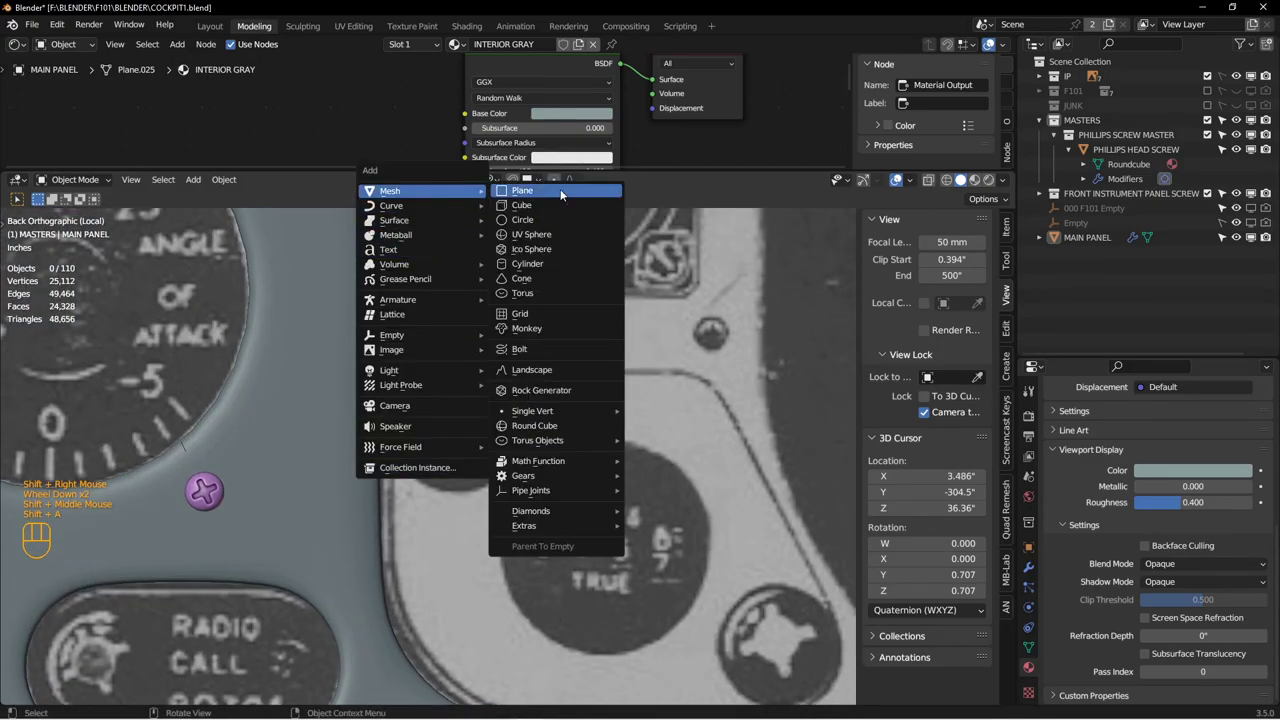
{"action": "left_click", "coordinate": [531, 226]}
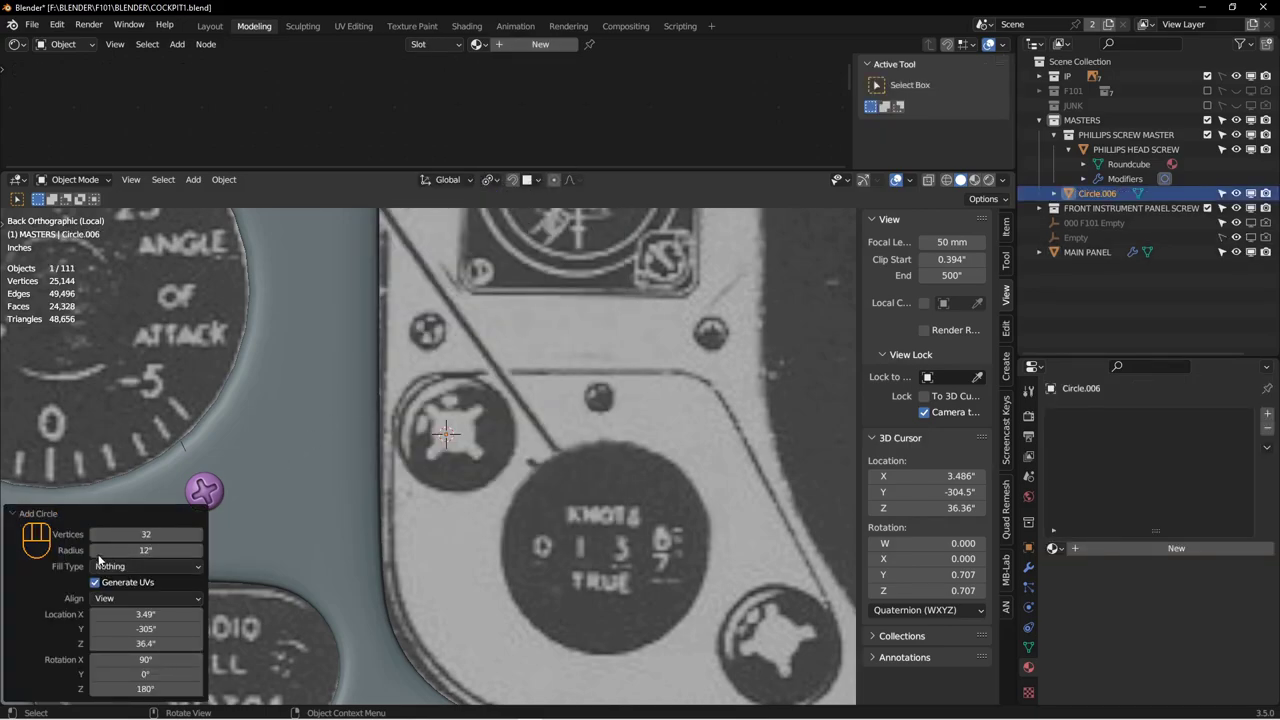
{"action": "left_click", "coordinate": [120, 533]}
{"action": "type", "text": "8"}
{"action": "key", "text": "Return"}
Step: Scale the circle down to roughly the size of the round fastener in the reference
{"action": "key", "text": "s"}
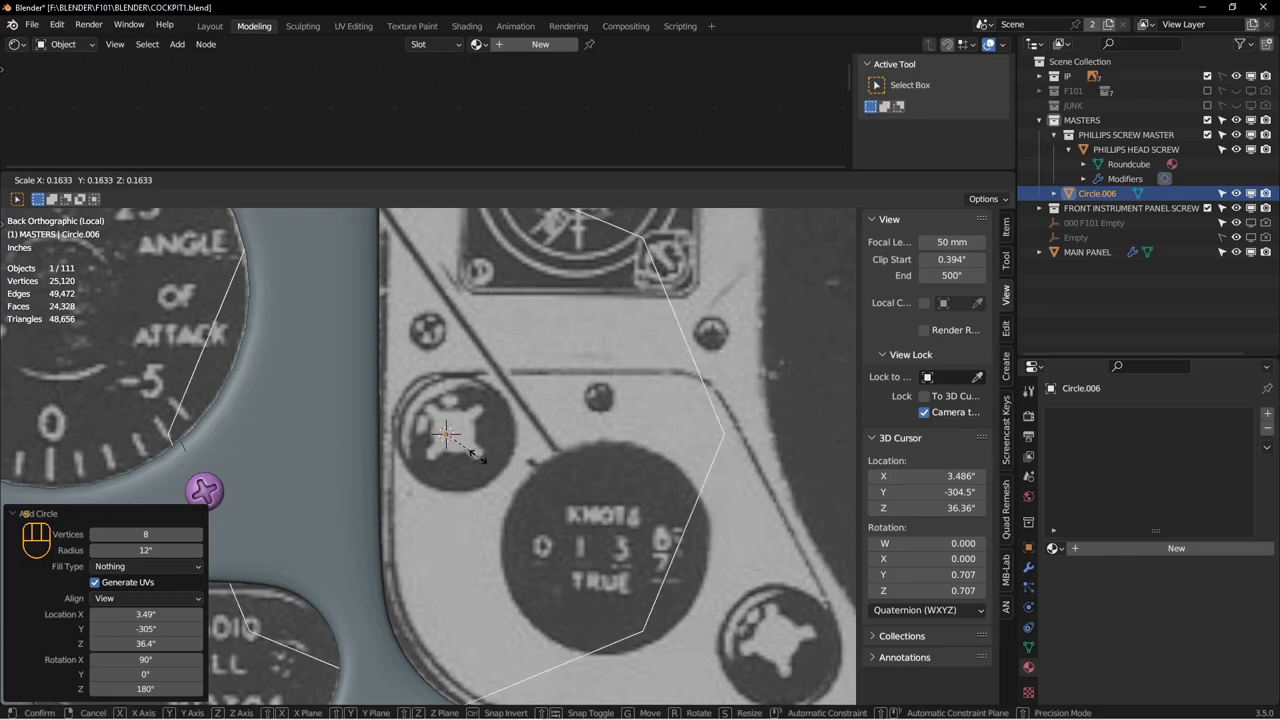
{"action": "left_click", "coordinate": [463, 441]}
{"action": "key", "text": "s"}
{"action": "left_click", "coordinate": [519, 469]}
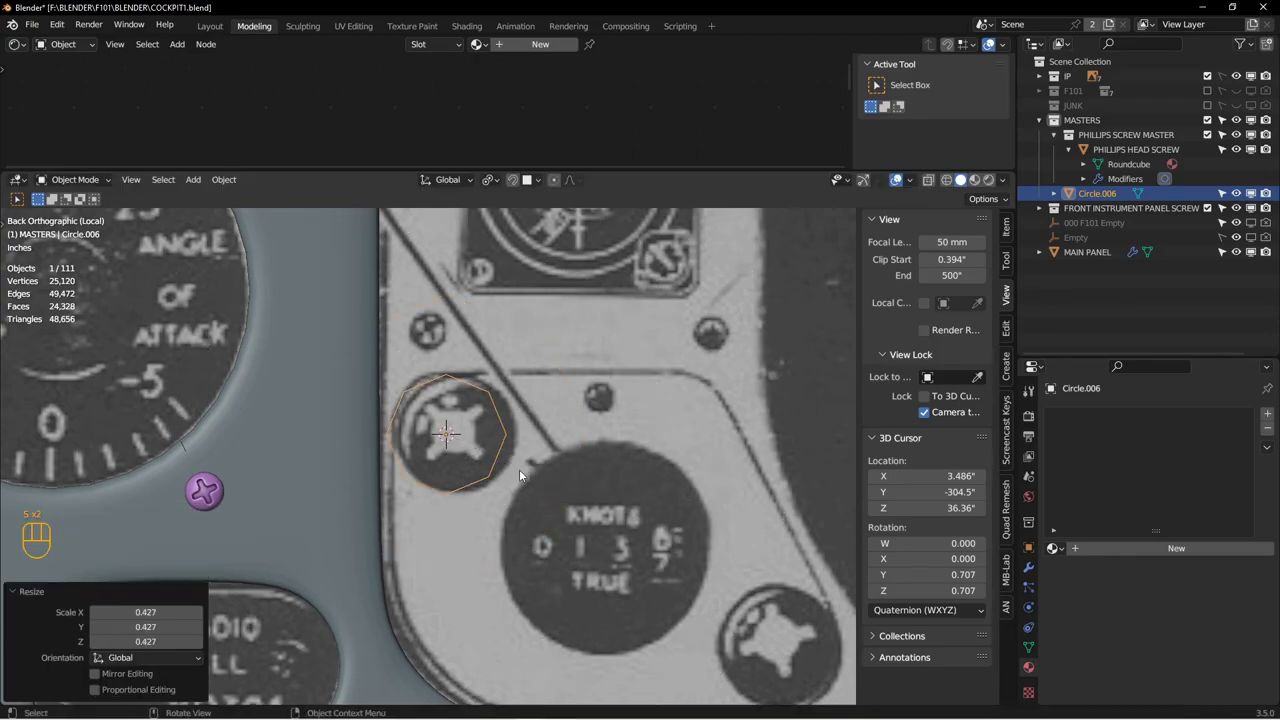
Step: Add a Subdivision Surface modifier to the circle with 2 viewport levels and on-cage display enabled
{"action": "left_click", "coordinate": [1028, 567]}
{"action": "left_click", "coordinate": [1085, 413]}
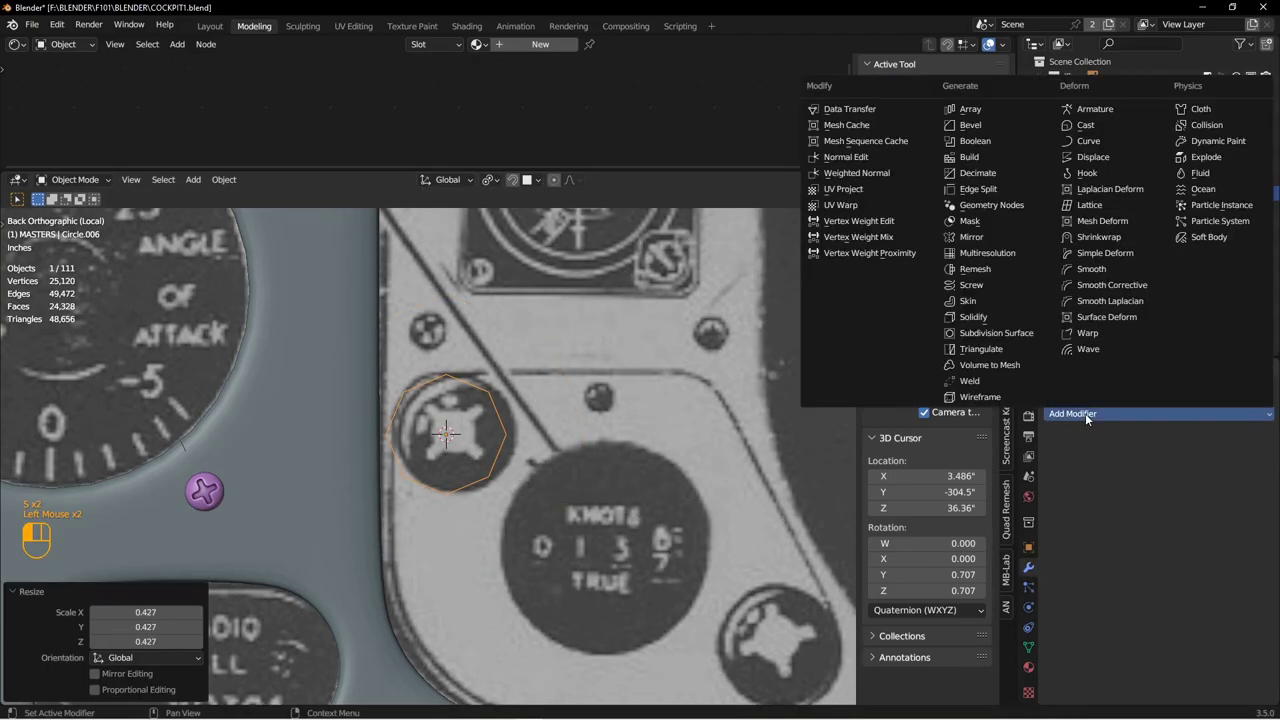
{"action": "left_click", "coordinate": [1000, 334]}
{"action": "left_click_drag", "start_coordinate": [1193, 479], "coordinate": [1215, 479]}
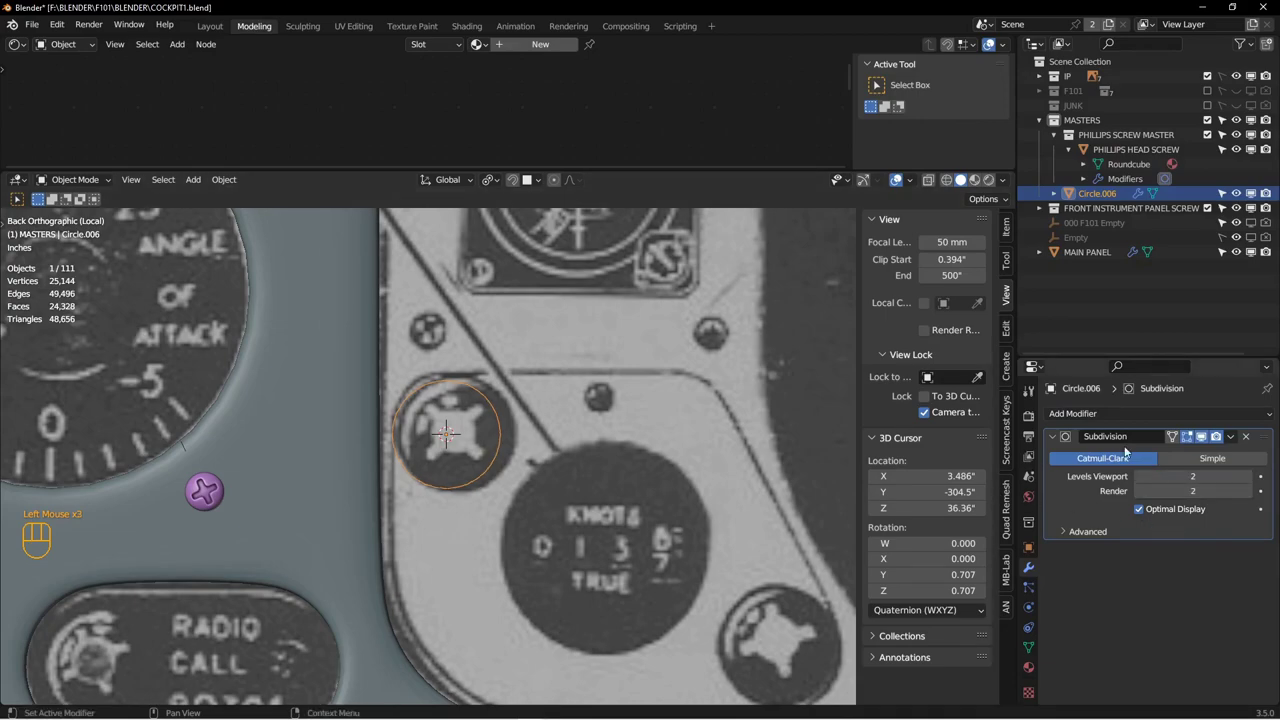
{"action": "left_click", "coordinate": [1172, 438]}
Step: Move the circle over the fastener's centre and scale it by 1.102 to match the fastener's outline
{"action": "scroll", "coordinate": [668, 458], "scroll_direction": "down", "scroll_amount": 2}
{"action": "middle_click_drag", "start_coordinate": [550, 469], "coordinate": [468, 475], "text": "shift"}
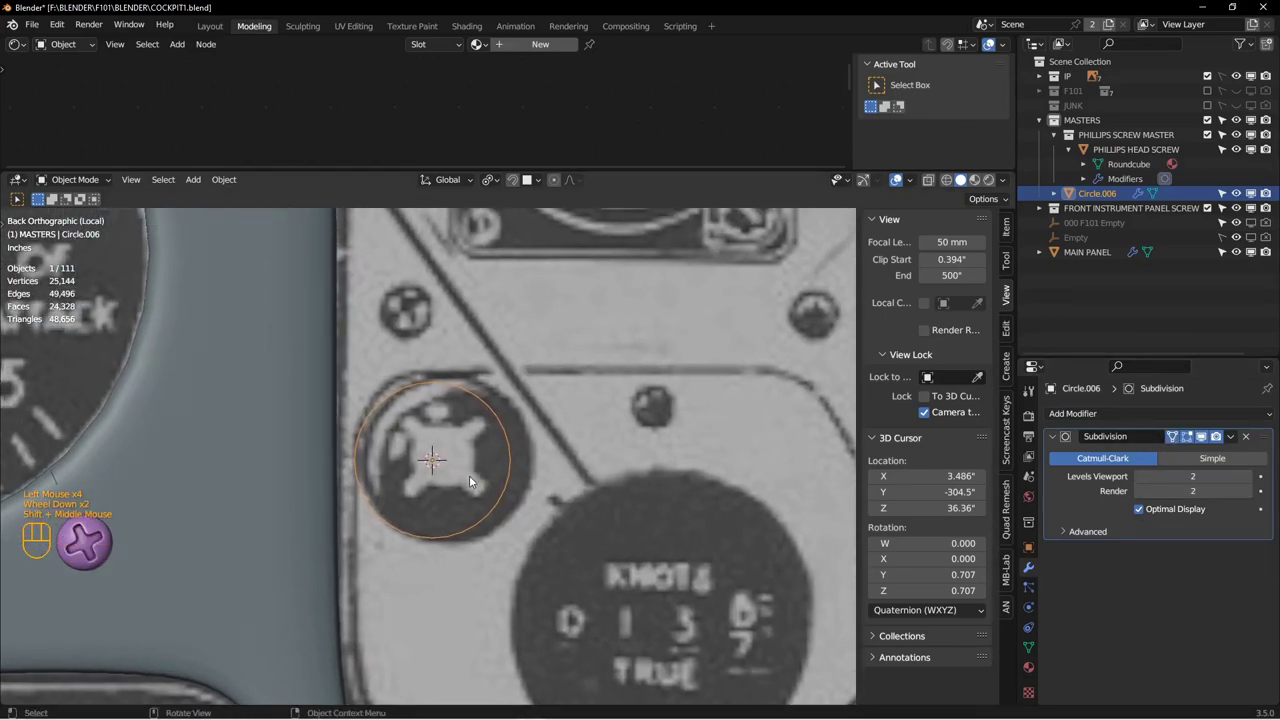
{"action": "key", "text": "g"}
{"action": "left_click", "coordinate": [472, 476]}
{"action": "key", "text": "s"}
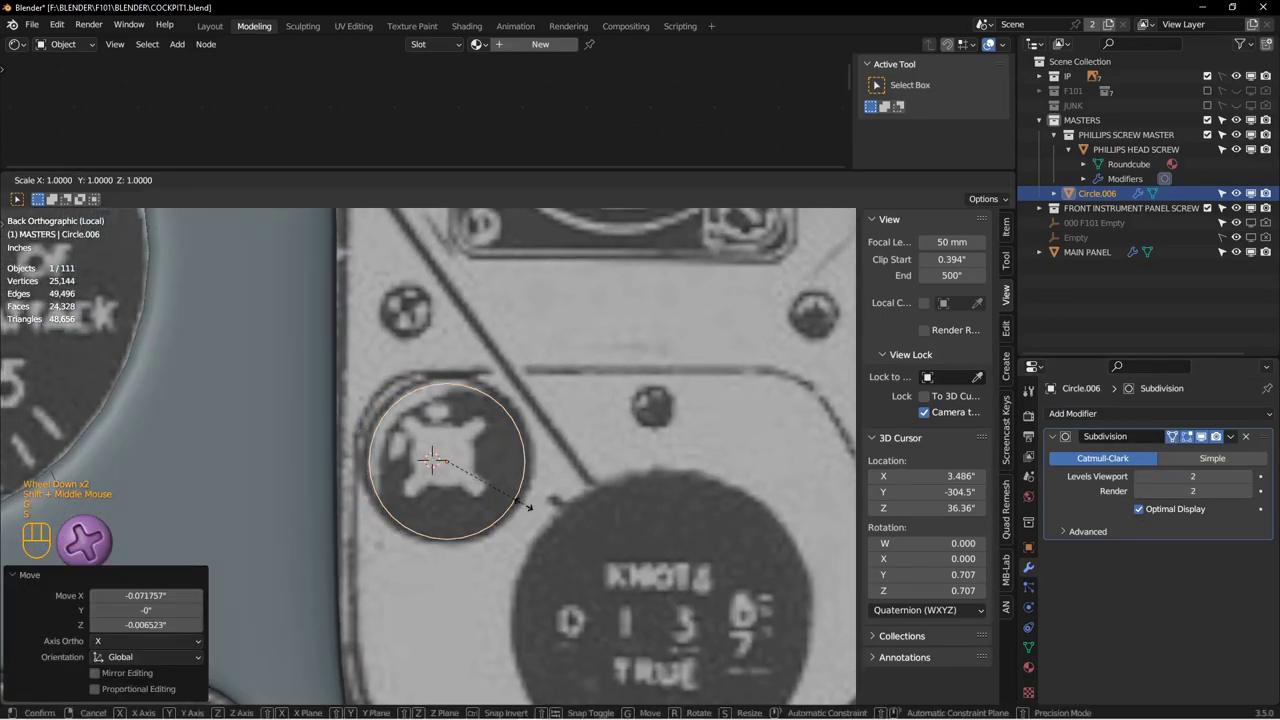
{"action": "left_click", "coordinate": [531, 508]}
Step: View the circle's depth relative to MAIN PANEL in top view
{"action": "middle_click_drag", "start_coordinate": [532, 515], "coordinate": [582, 562], "text": "shift"}
{"action": "middle_click_drag", "start_coordinate": [582, 562], "coordinate": [484, 569]}
{"action": "scroll", "coordinate": [486, 540], "scroll_direction": "up", "scroll_amount": 4}
{"action": "key", "text": "KP_7"}
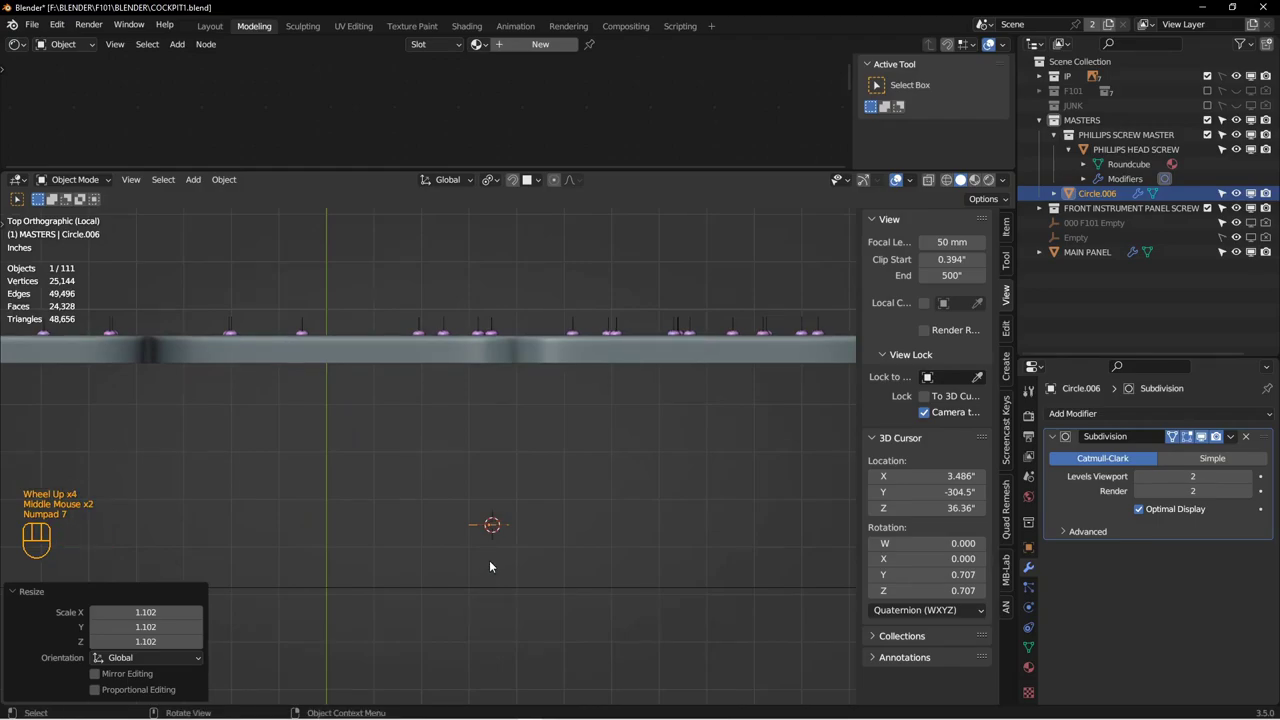
Step: Move the selected circle about 3.955" along Y to bring it up to the main panel's front surface
{"action": "key", "text": "g"}
{"action": "left_click", "coordinate": [511, 373]}
{"action": "middle_click_drag", "start_coordinate": [511, 373], "coordinate": [470, 326]}
{"action": "scroll", "coordinate": [368, 334], "scroll_direction": "up", "scroll_amount": 2}
{"action": "scroll", "coordinate": [368, 334], "scroll_direction": "down", "scroll_amount": 2}
{"action": "middle_click_drag", "start_coordinate": [470, 326], "coordinate": [466, 498], "text": "shift"}
{"action": "scroll", "coordinate": [449, 437], "scroll_direction": "down", "scroll_amount": 2}
{"action": "middle_click_drag", "start_coordinate": [466, 498], "coordinate": [403, 479]}
{"action": "scroll", "coordinate": [413, 521], "scroll_direction": "down", "scroll_amount": 2}
{"action": "scroll", "coordinate": [459, 470], "scroll_direction": "up", "scroll_amount": 4}
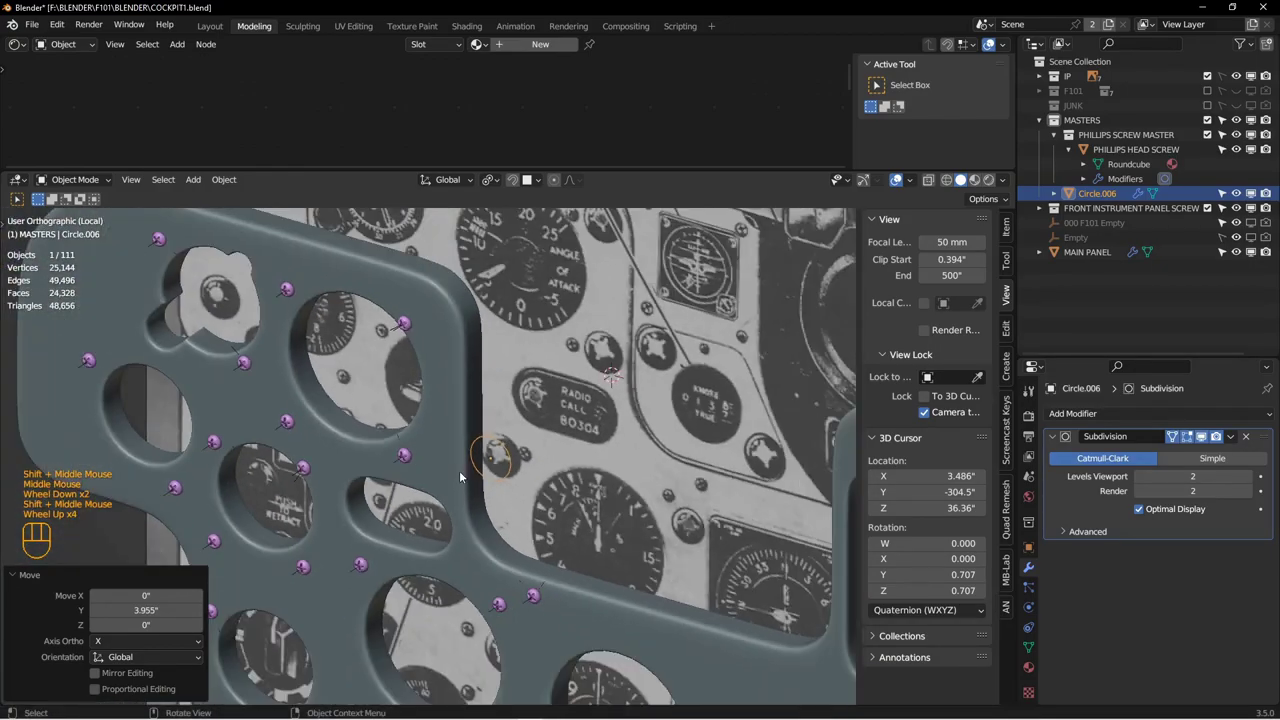
{"action": "scroll", "coordinate": [460, 476], "scroll_direction": "up", "scroll_amount": 2}
{"action": "scroll", "coordinate": [484, 430], "scroll_direction": "down", "scroll_amount": 3}
{"action": "middle_click_drag", "start_coordinate": [481, 434], "coordinate": [525, 462], "text": "shift"}
{"action": "scroll", "coordinate": [525, 462], "scroll_direction": "down", "scroll_amount": 1}
Step: Open the circle's mesh for vertex editing and turn off the Subdivision modifier's viewport display
{"action": "key", "text": "Tab"}
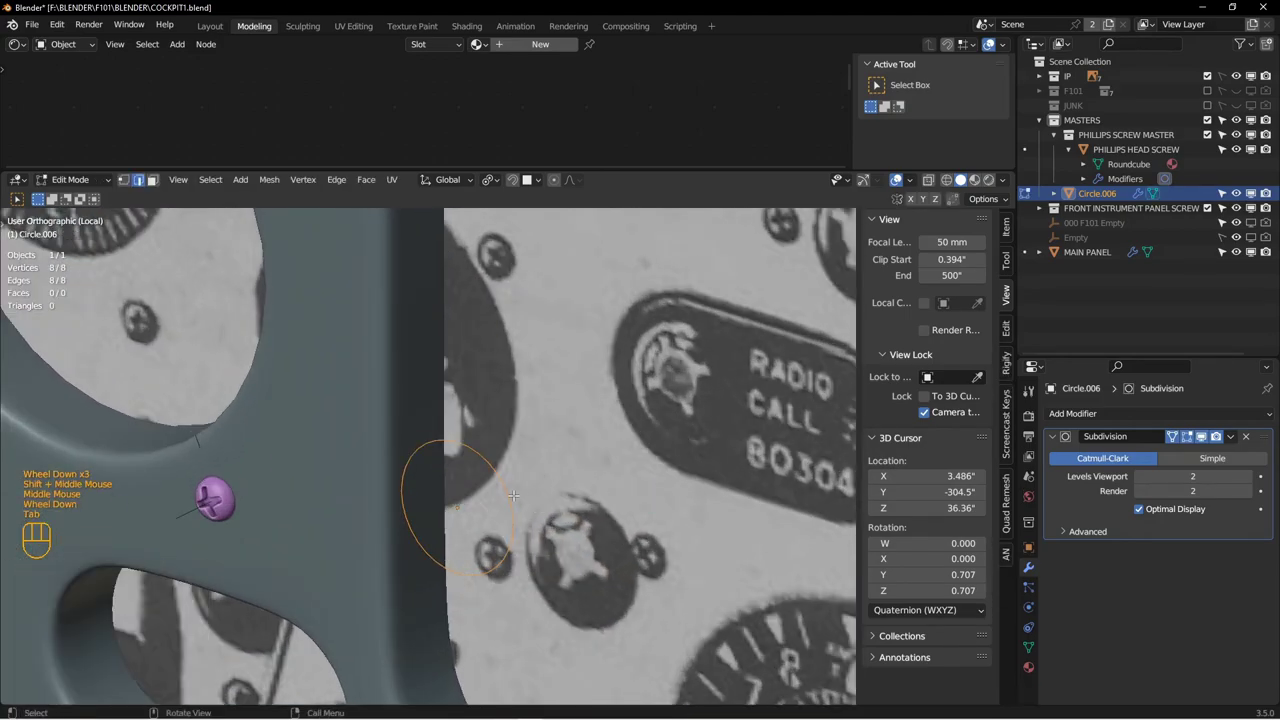
{"action": "key", "text": "1"}
{"action": "middle_click_drag", "start_coordinate": [509, 496], "coordinate": [557, 482], "text": "shift"}
{"action": "left_click", "coordinate": [1203, 440]}
{"action": "scroll", "coordinate": [540, 520], "scroll_direction": "down", "scroll_amount": 2}
Step: Extrude the circle about 0.2" along Y and scale the new edge ring to about 0.84
{"action": "key", "text": "e"}
{"action": "key", "text": "y"}
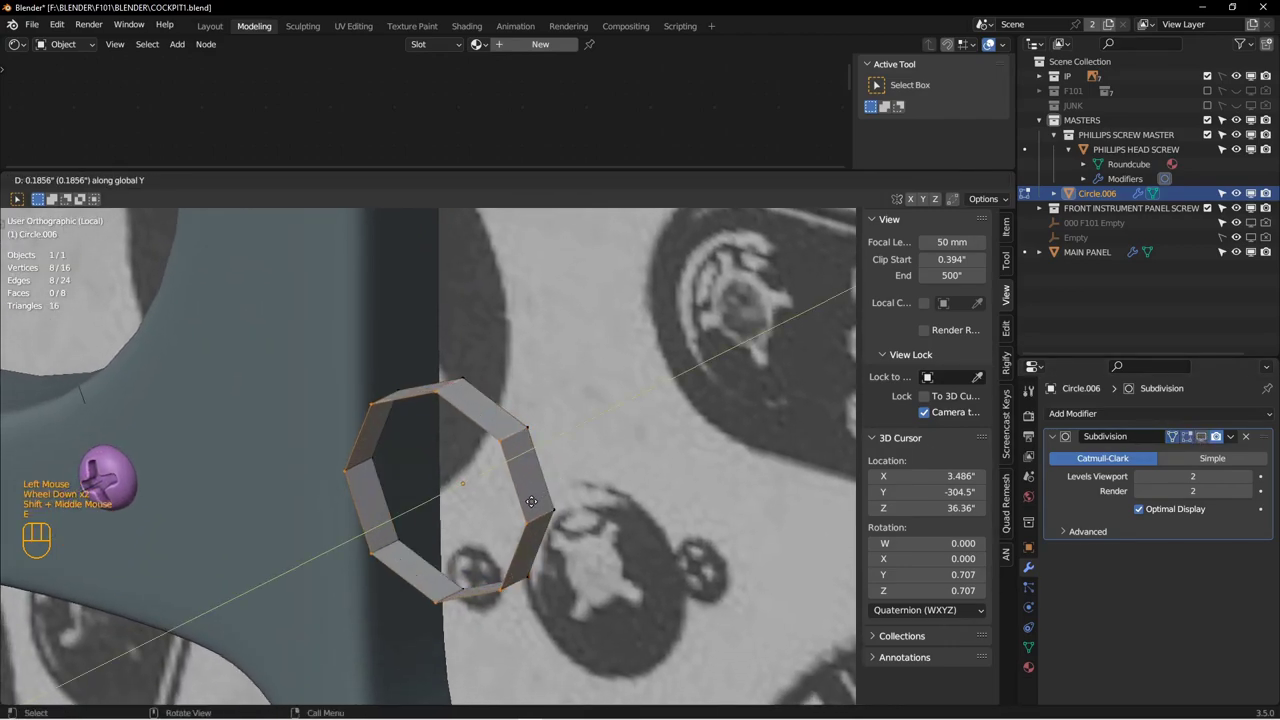
{"action": "left_click", "coordinate": [530, 504]}
{"action": "key", "text": "s"}
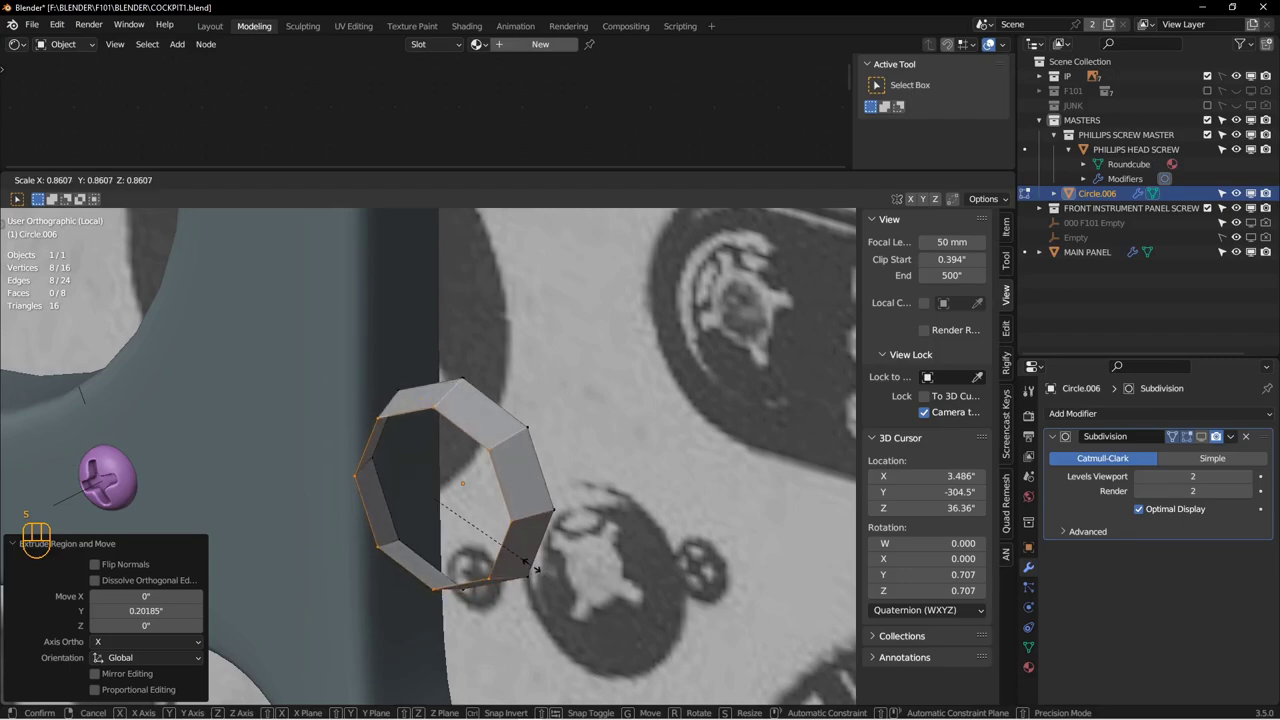
{"action": "left_click", "coordinate": [530, 565]}
{"action": "middle_click_drag", "start_coordinate": [530, 565], "coordinate": [470, 560], "text": "shift"}
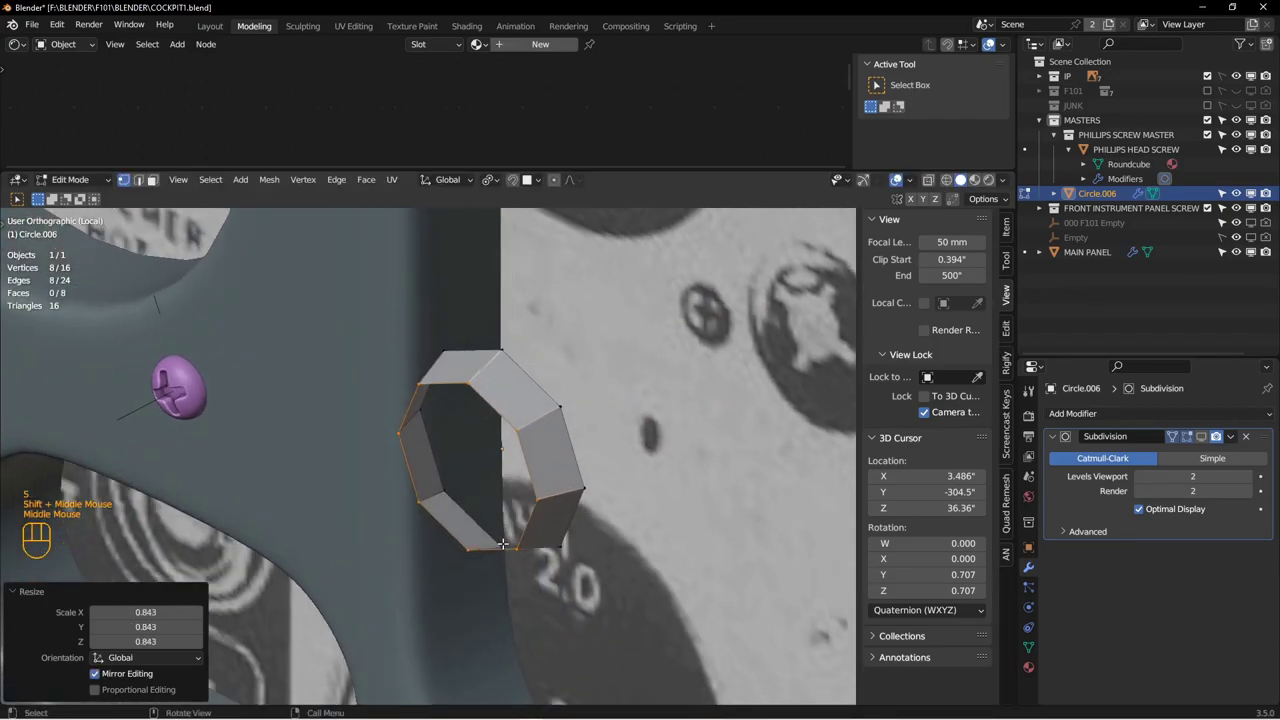
Step: Extrude the smaller ring about 0.26" further along Y and add one centred loop cut around the new section
{"action": "key", "text": "e"}
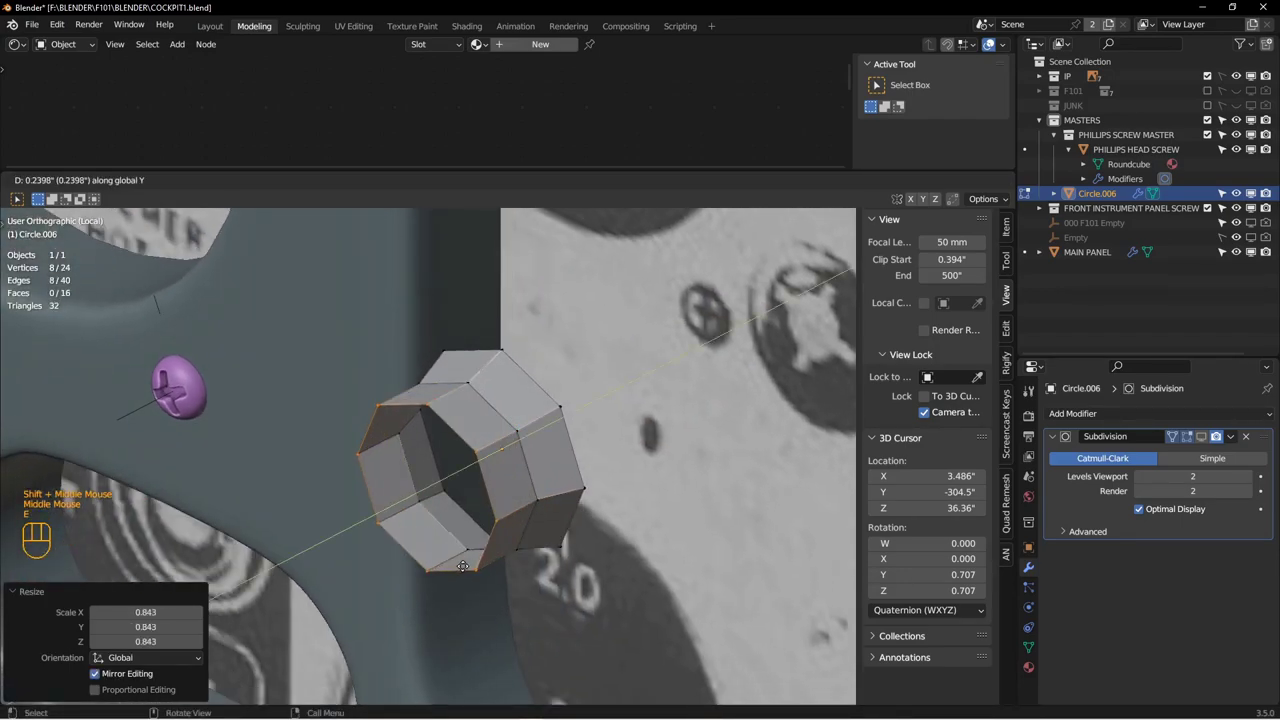
{"action": "left_click", "coordinate": [462, 568]}
{"action": "middle_click_drag", "start_coordinate": [489, 568], "coordinate": [487, 578], "text": "shift"}
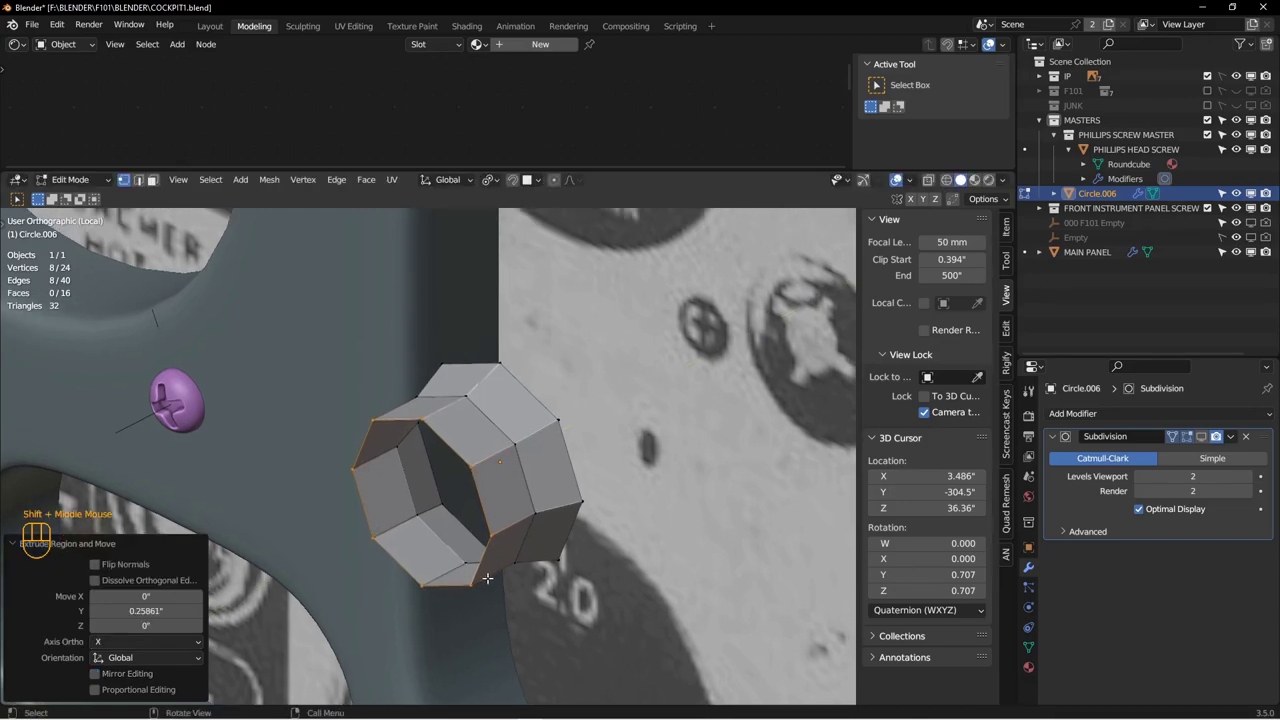
{"action": "key", "text": "ctrl+r"}
{"action": "left_click", "coordinate": [497, 462]}
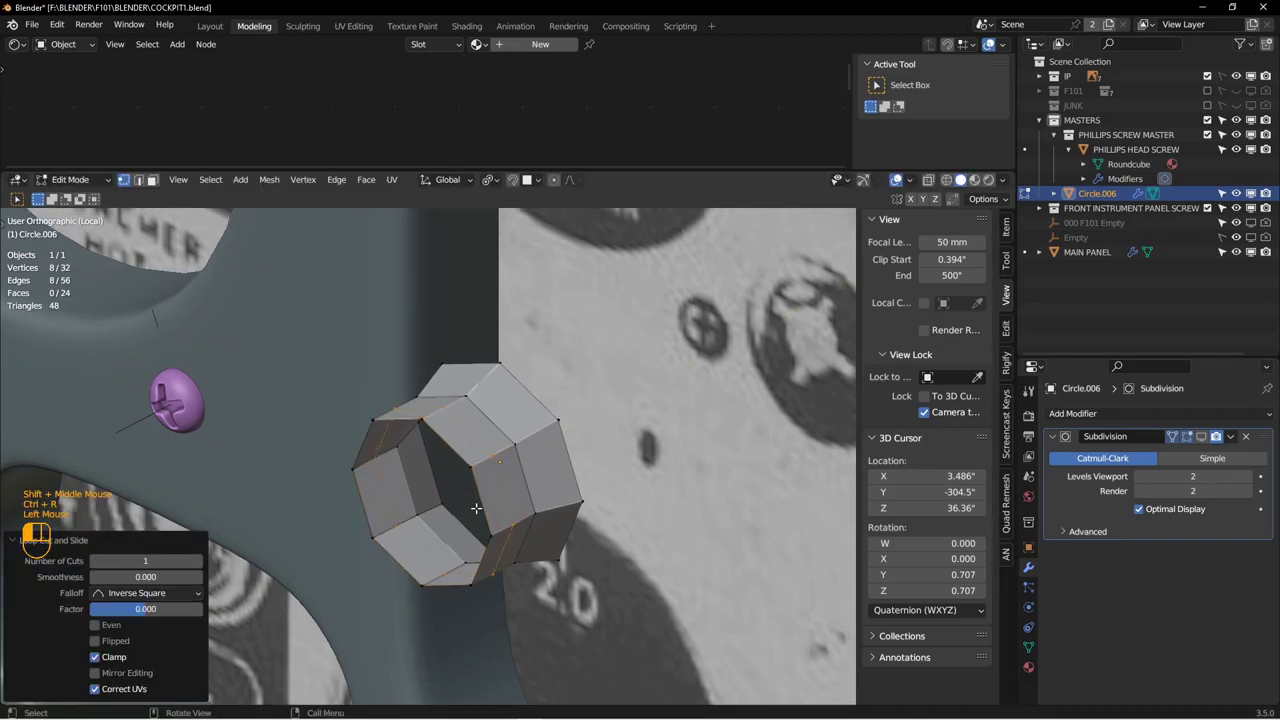
Step: Scale the open outer end ring to about 0.78 and fill it with a face
{"action": "left_click", "coordinate": [497, 462]}
{"action": "key", "text": "s"}
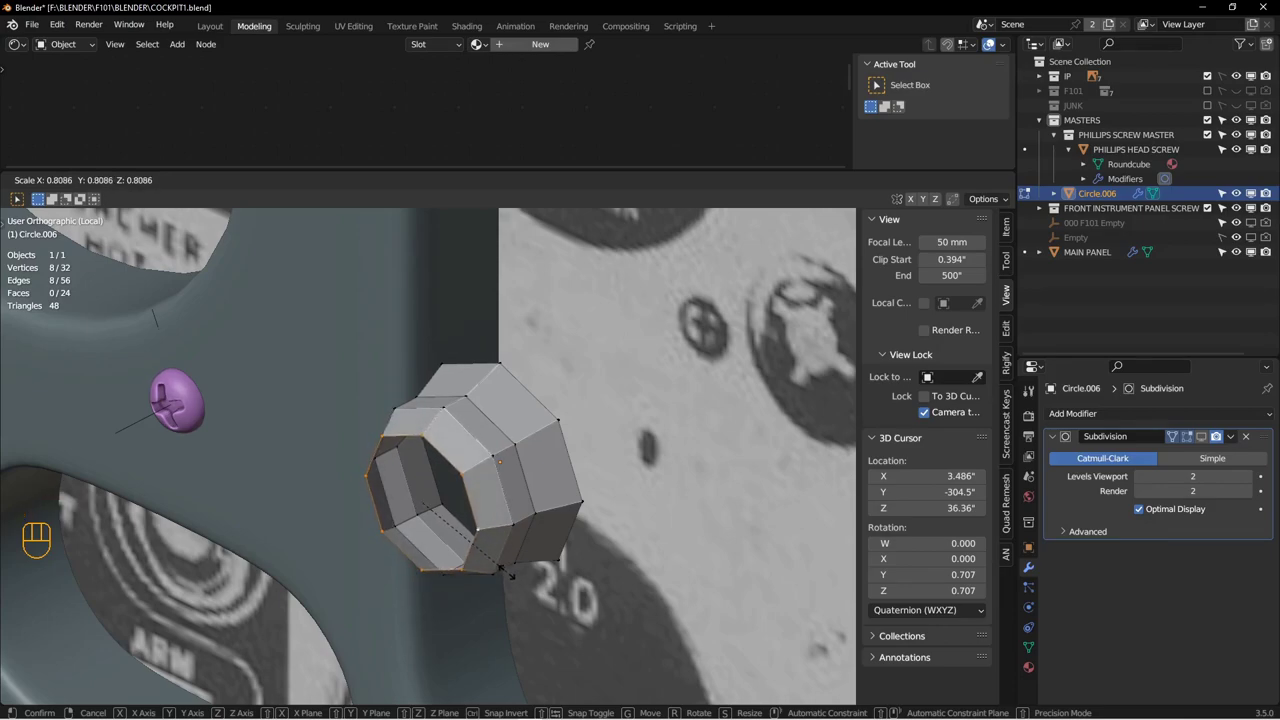
{"action": "left_click", "coordinate": [500, 567]}
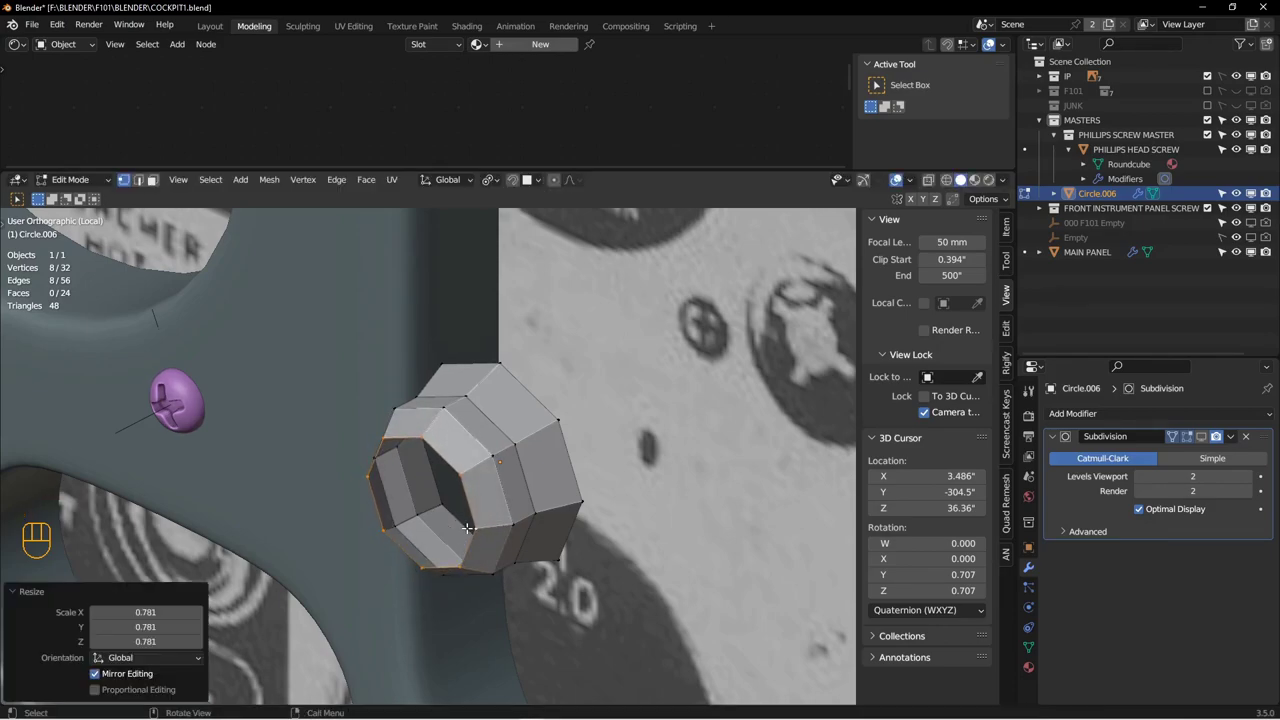
{"action": "key", "text": "f"}
{"action": "middle_click_drag", "start_coordinate": [468, 530], "coordinate": [461, 554], "text": "shift"}
Step: Extrude the knob's base face band in place and widen it with a Shrink/Fatten offset of about -0.712"
{"action": "middle_click_drag", "start_coordinate": [532, 478], "coordinate": [618, 511], "text": "shift"}
{"action": "double_click", "coordinate": [525, 485]}
{"action": "key", "text": "e"}
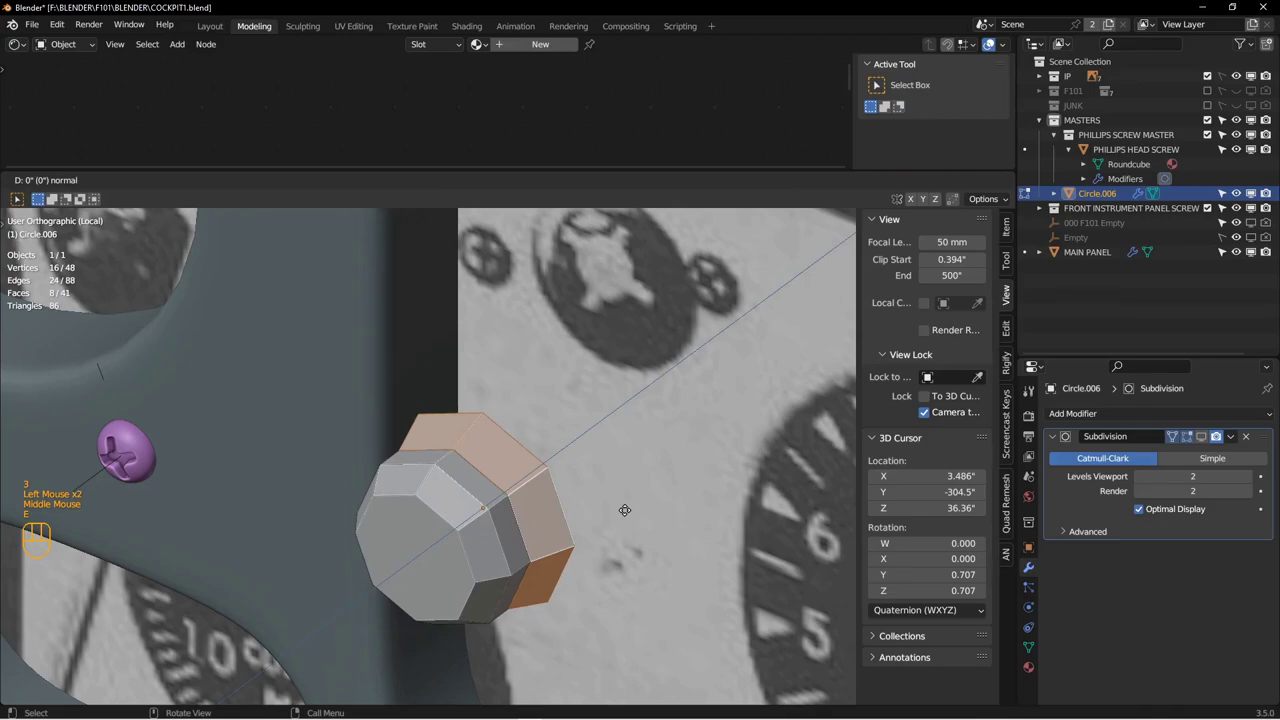
{"action": "right_click", "coordinate": [625, 510]}
{"action": "key", "text": "alt+s"}
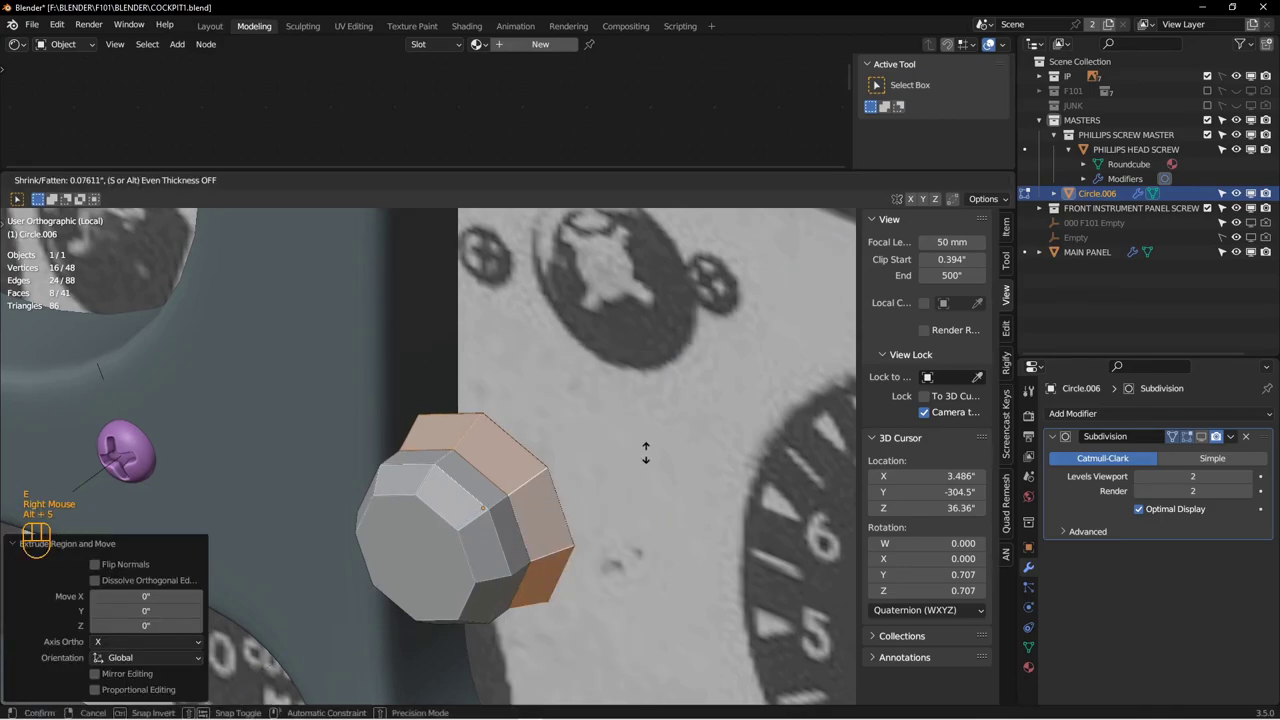
{"action": "left_click", "coordinate": [657, 549]}
Step: Select the vertices where the base band meets the upper section in top wireframe view and flatten them to zero along Y
{"action": "middle_click_drag", "start_coordinate": [470, 464], "coordinate": [494, 457], "text": "shift"}
{"action": "key", "text": "KP_7"}
{"action": "key", "text": "z"}
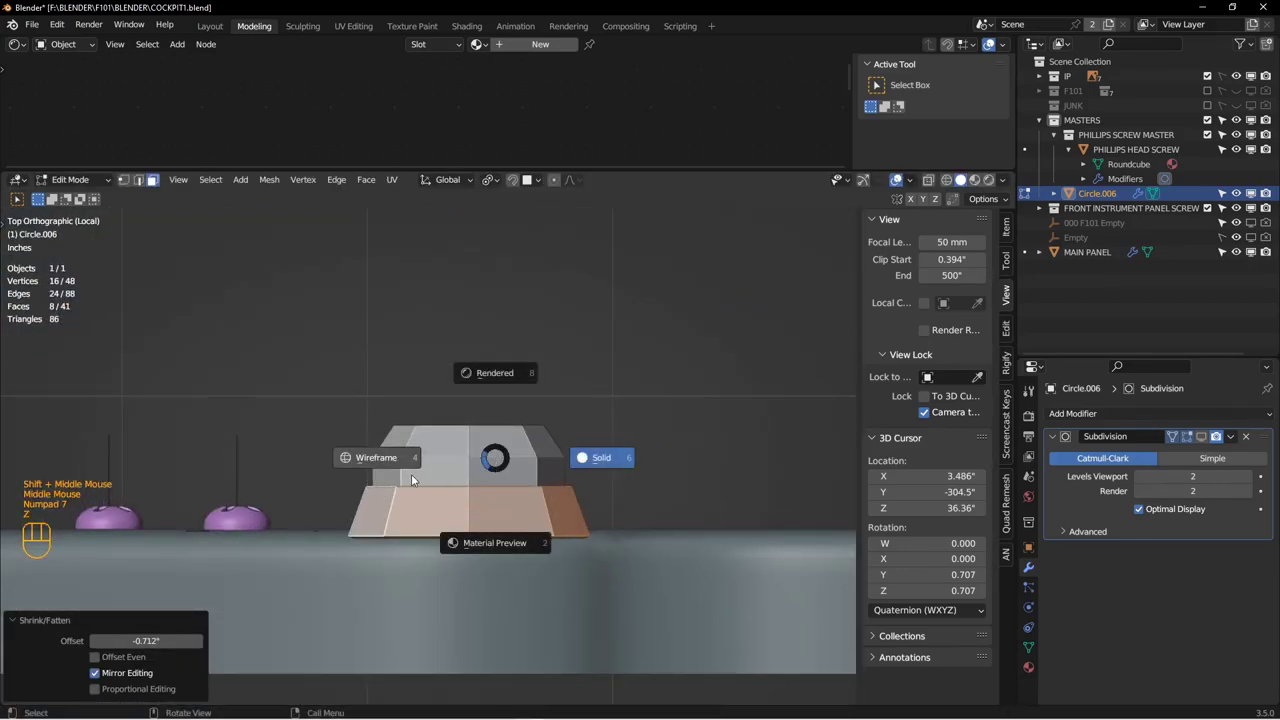
{"action": "left_click", "coordinate": [381, 465]}
{"action": "scroll", "coordinate": [393, 479], "scroll_direction": "down", "scroll_amount": 2}
{"action": "key", "text": "1"}
{"action": "left_click_drag", "start_coordinate": [337, 486], "coordinate": [690, 506]}
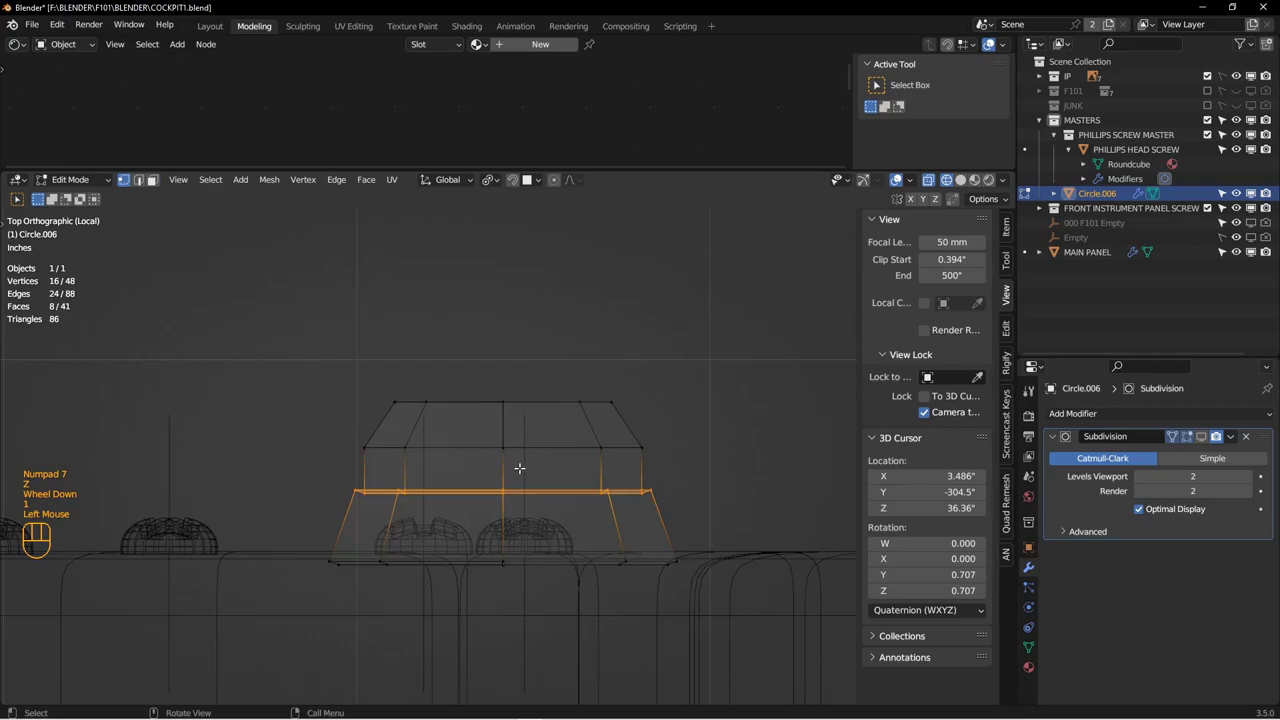
{"action": "key", "text": "s"}
{"action": "key", "text": "y"}
{"action": "key", "text": "0"}
{"action": "left_click", "coordinate": [520, 466]}
Step: Return to solid shading and extrude the knob's wide base edge loop into a narrow rim
{"action": "key", "text": "z"}
{"action": "left_click", "coordinate": [622, 452]}
{"action": "middle_click_drag", "start_coordinate": [622, 452], "coordinate": [472, 438]}
{"action": "left_click", "coordinate": [520, 457]}
{"action": "double_click", "coordinate": [498, 443]}
{"action": "key", "text": "e"}
{"action": "left_click", "coordinate": [501, 500]}
Step: Select the edge loops around the knob's end cap, the groove above the base and the outer rim
{"action": "middle_click_drag", "start_coordinate": [472, 438], "coordinate": [443, 473]}
{"action": "key", "text": "2"}
{"action": "left_click", "coordinate": [453, 476]}
{"action": "double_click", "coordinate": [453, 476]}
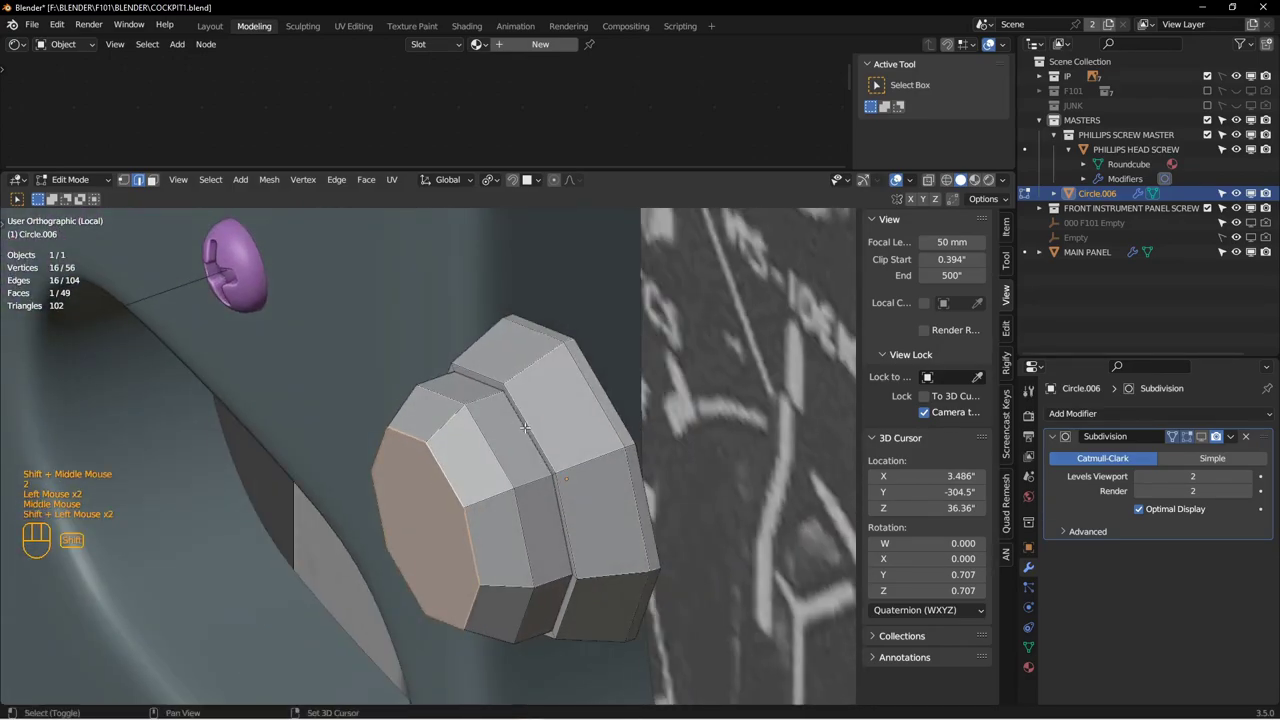
{"action": "left_click", "coordinate": [583, 390], "text": "shift"}
{"action": "middle_click_drag", "start_coordinate": [583, 390], "coordinate": [496, 437]}
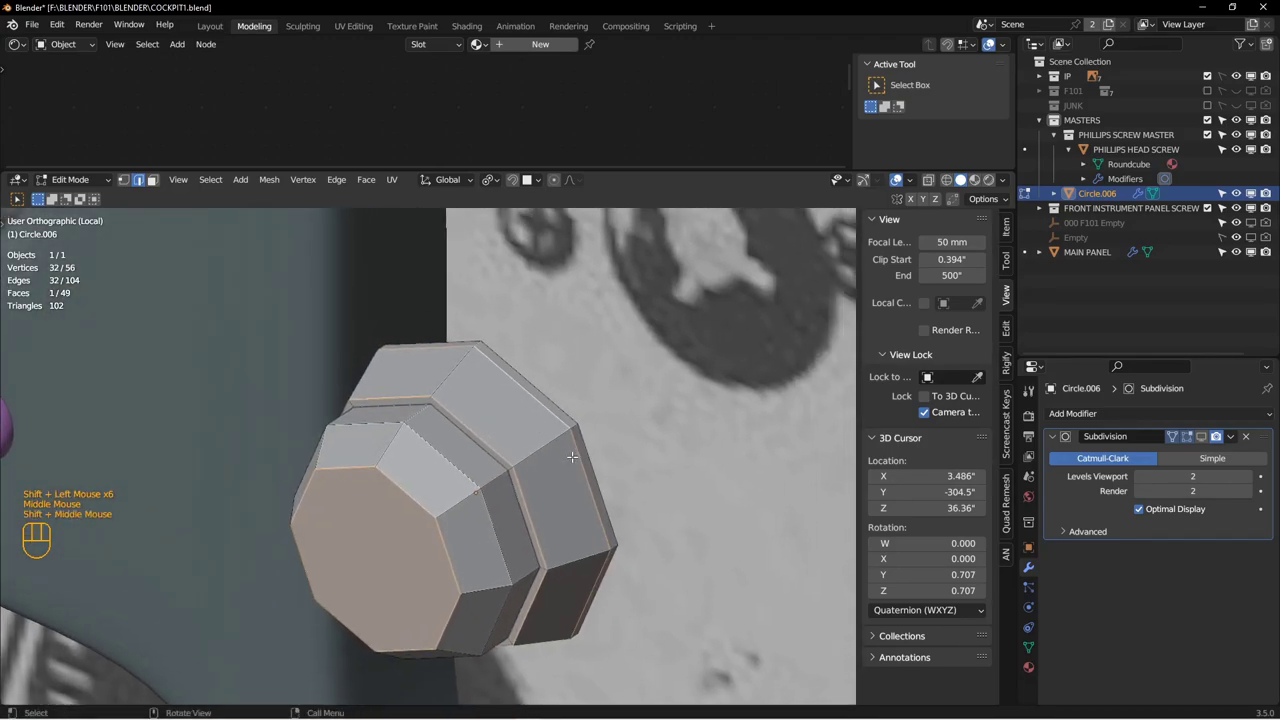
{"action": "middle_click_drag", "start_coordinate": [532, 440], "coordinate": [522, 432], "text": "shift"}
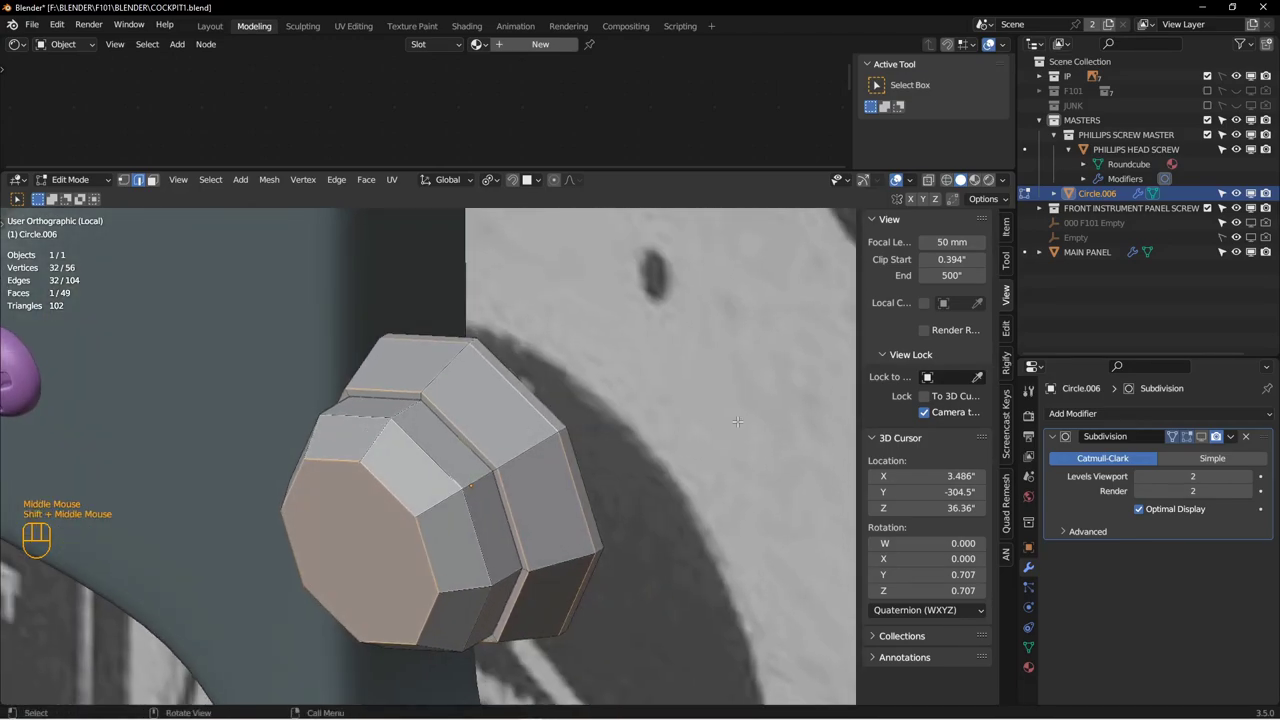
{"action": "middle_click_drag", "start_coordinate": [398, 481], "coordinate": [764, 393]}
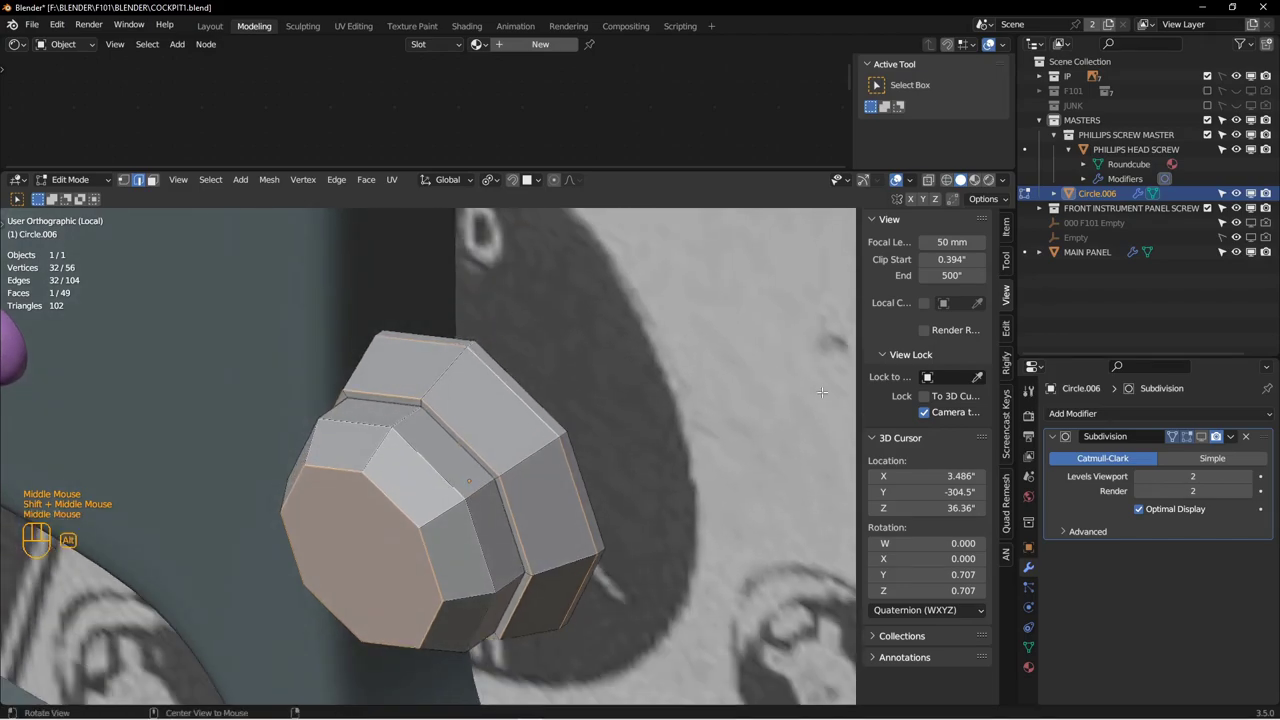
Step: Set the selected edges' mean bevel weight to 1.00 and show the Subdivision modifier in the viewport again
{"action": "key", "text": "z"}
{"action": "scroll", "coordinate": [464, 451], "scroll_direction": "down", "scroll_amount": 2}
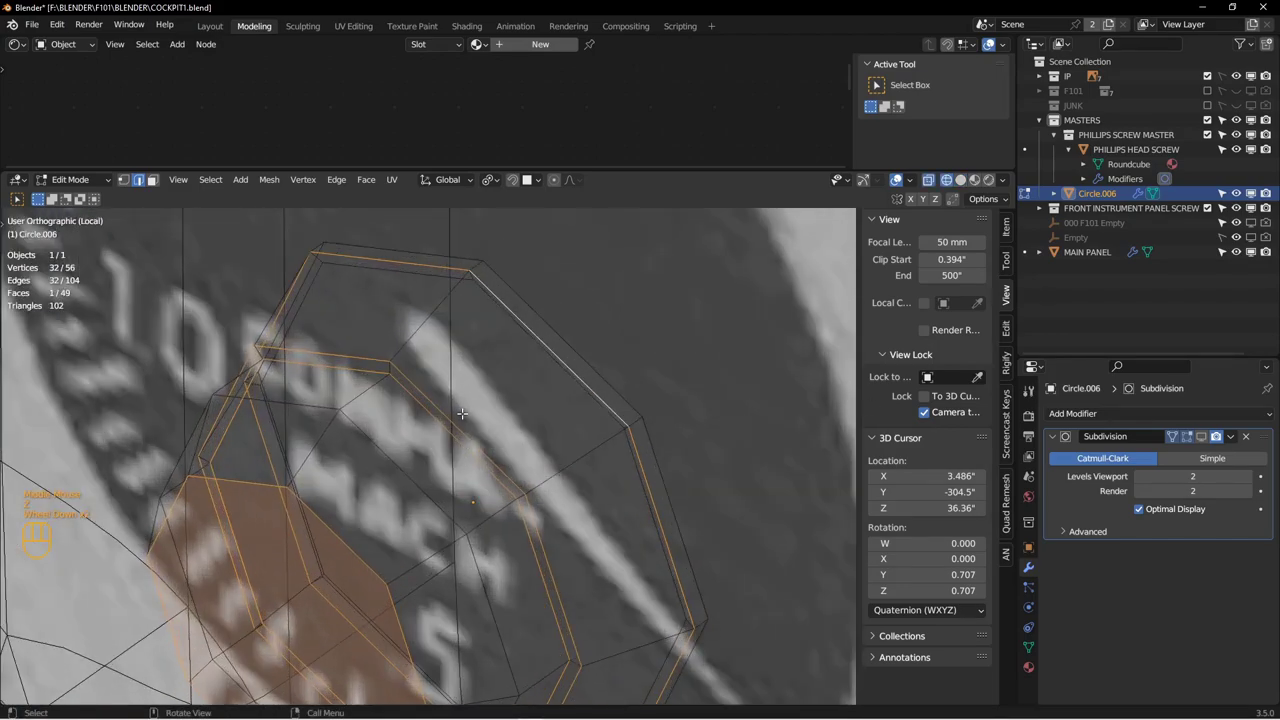
{"action": "scroll", "coordinate": [456, 402], "scroll_direction": "down", "scroll_amount": 2}
{"action": "mouse_move", "coordinate": [400, 442]}
{"action": "middle_mouse_down"}
{"action": "mouse_move", "coordinate": [380, 443]}
{"action": "mouse_move", "coordinate": [468, 422]}
{"action": "middle_mouse_up"}
{"action": "key", "text": "z"}
{"action": "left_click", "coordinate": [456, 446]}
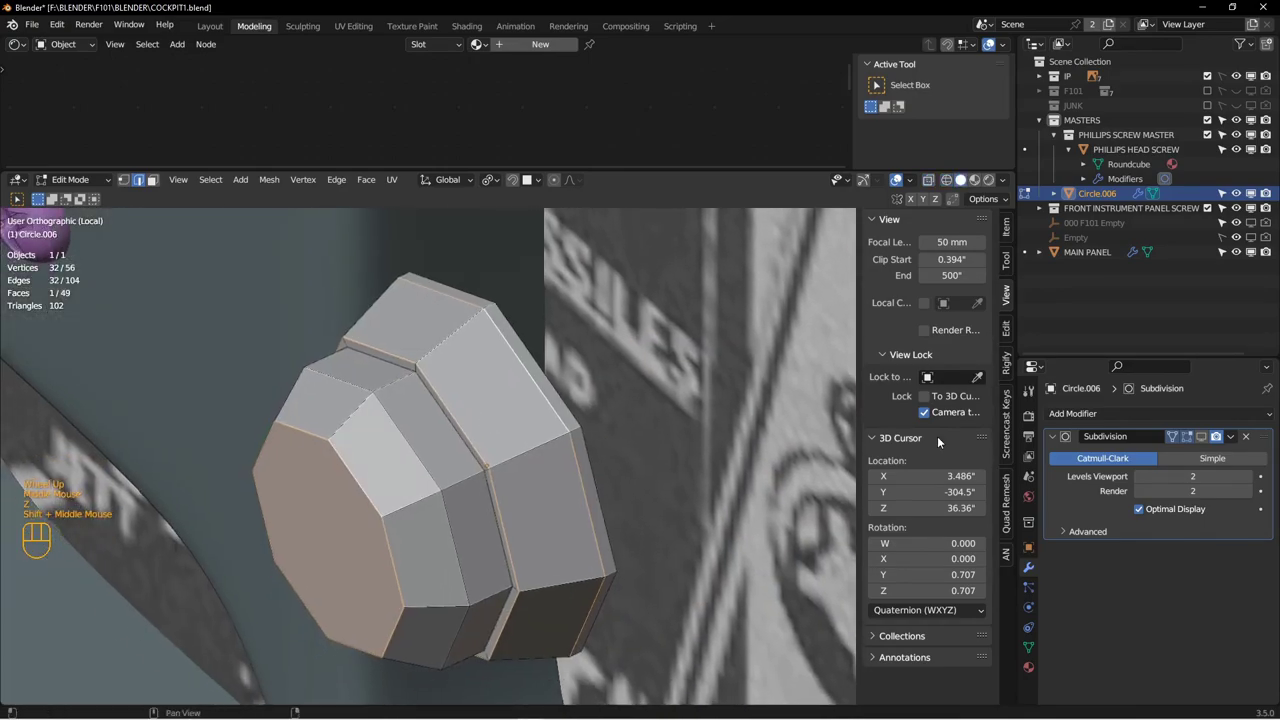
{"action": "left_click", "coordinate": [1006, 235]}
{"action": "key", "text": "Return"}
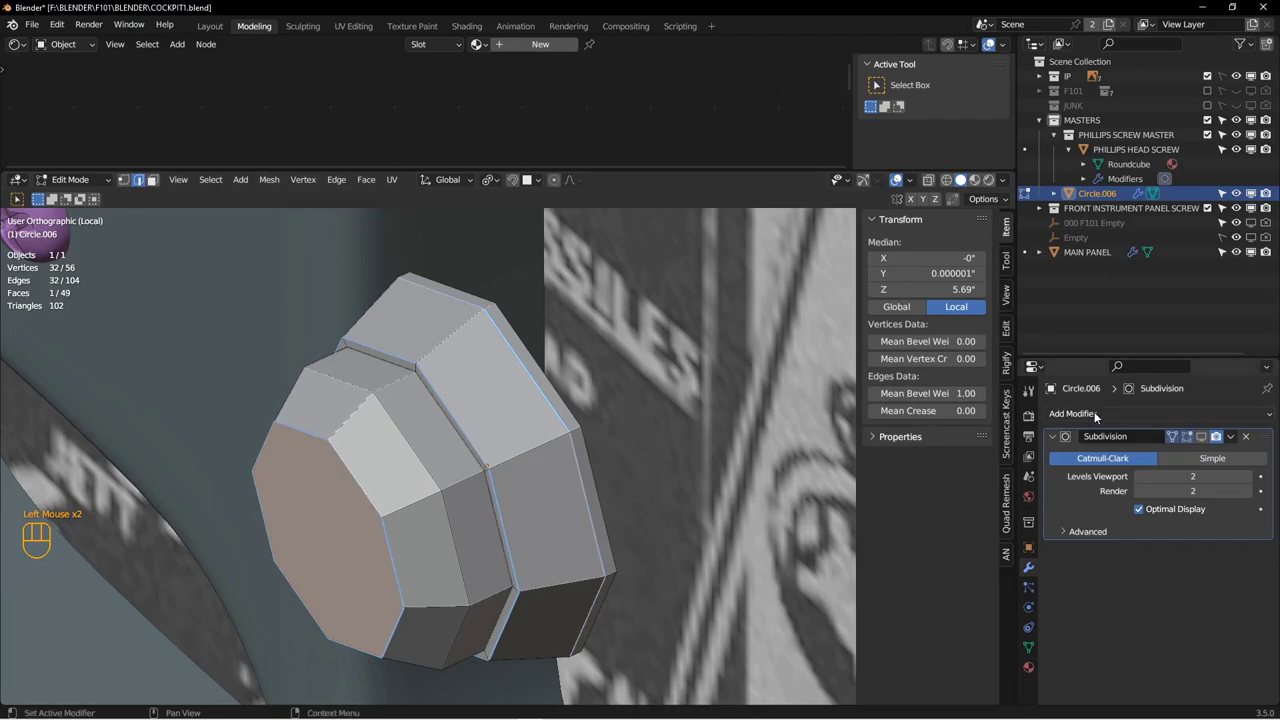
{"action": "left_click", "coordinate": [1200, 437]}
{"action": "middle_click_drag", "start_coordinate": [656, 458], "coordinate": [496, 305]}
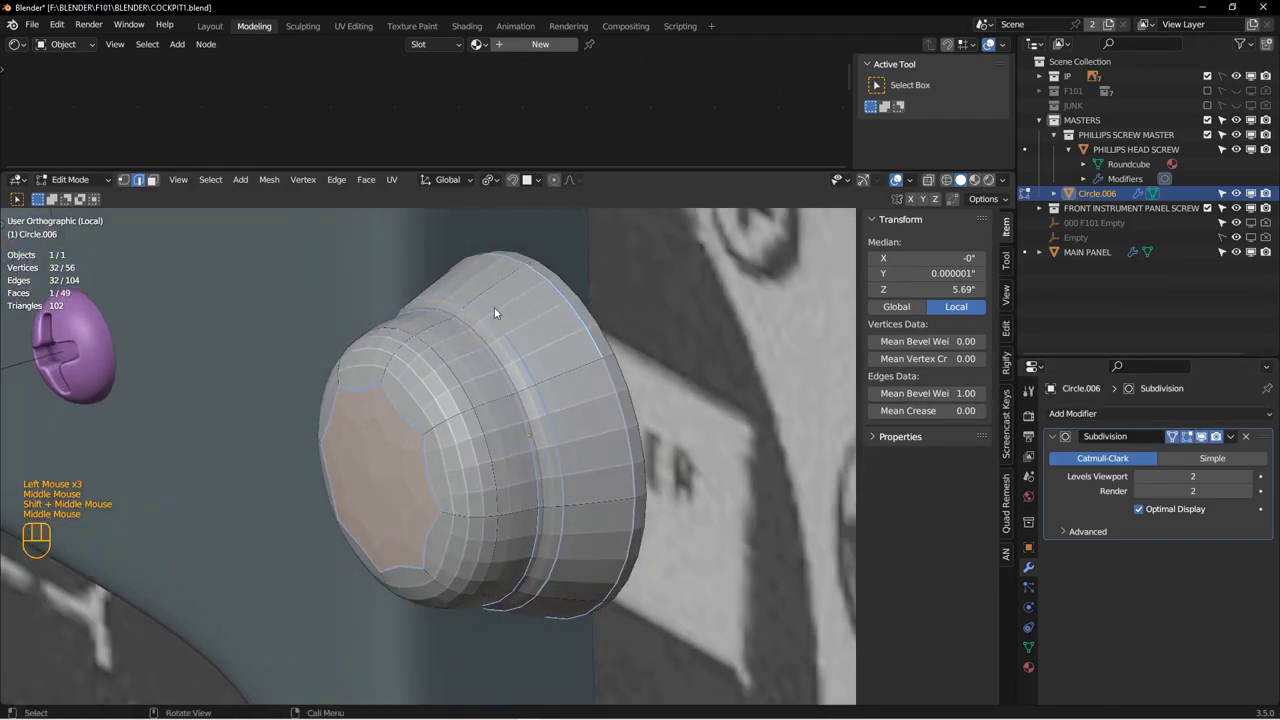
Step: Add a Bevel modifier above the Subdivision modifier and set its amount to 0.1"
{"action": "left_click", "coordinate": [1106, 418]}
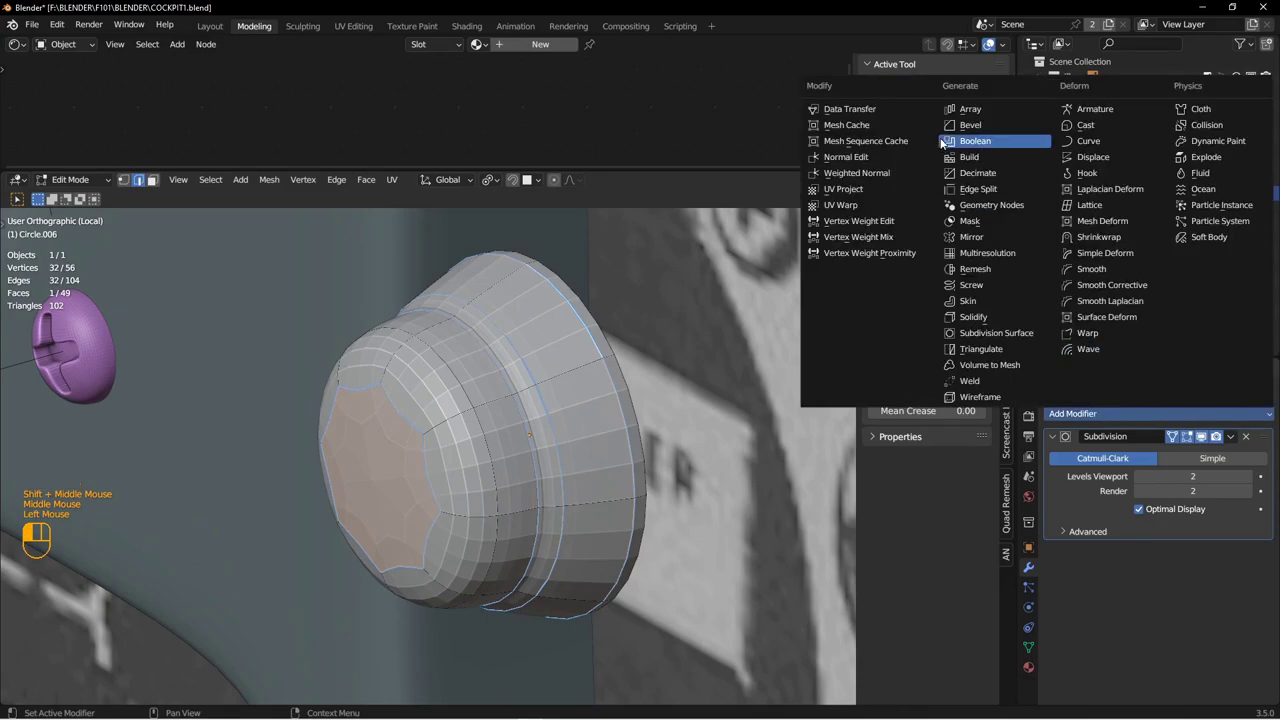
{"action": "left_click", "coordinate": [979, 127]}
{"action": "left_click_drag", "start_coordinate": [1275, 561], "coordinate": [1273, 440]}
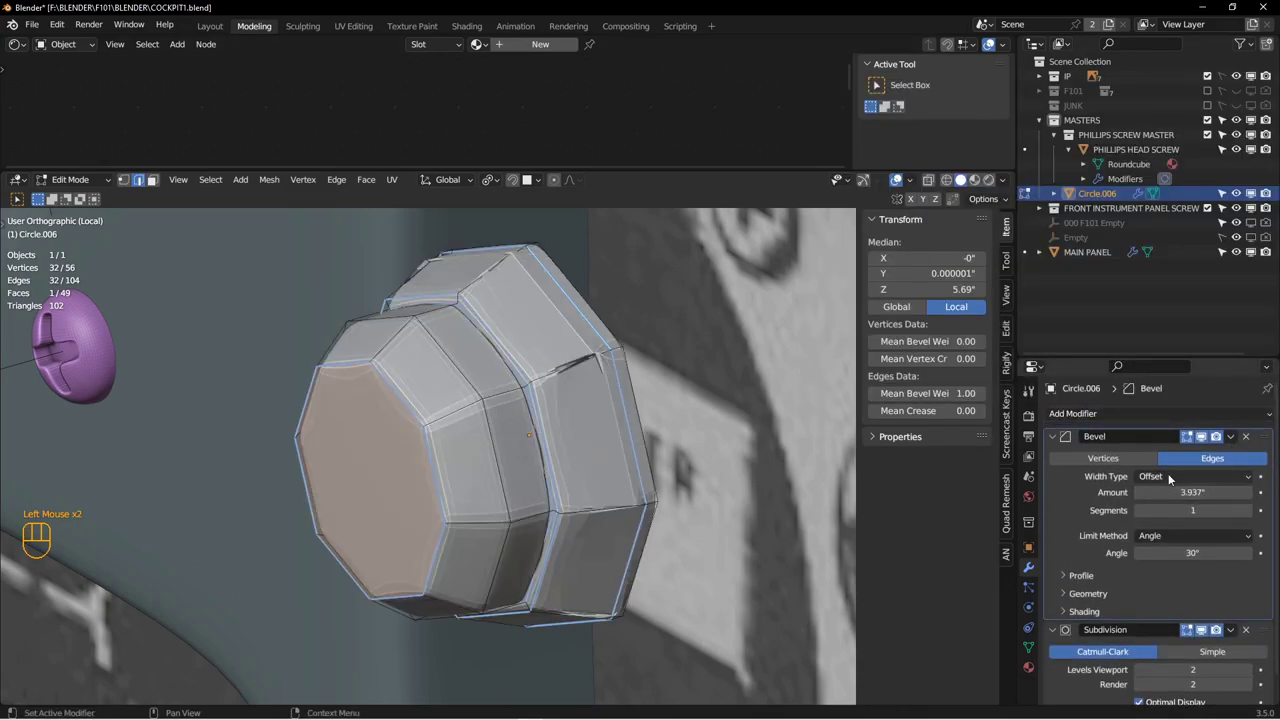
{"action": "type", "text": "0.1"}
{"action": "key", "text": "Return"}
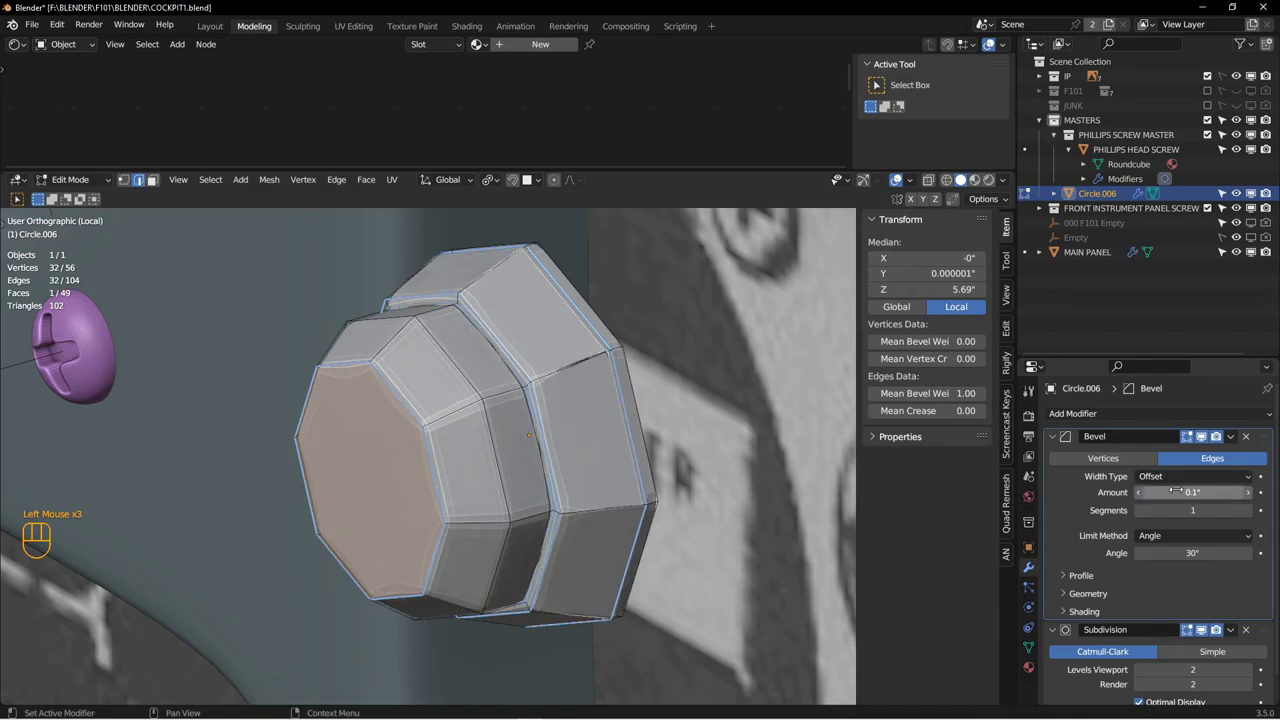
Step: Change the scene's unit system to Metric with millimeters as the length unit
{"action": "left_click", "coordinate": [1029, 477]}
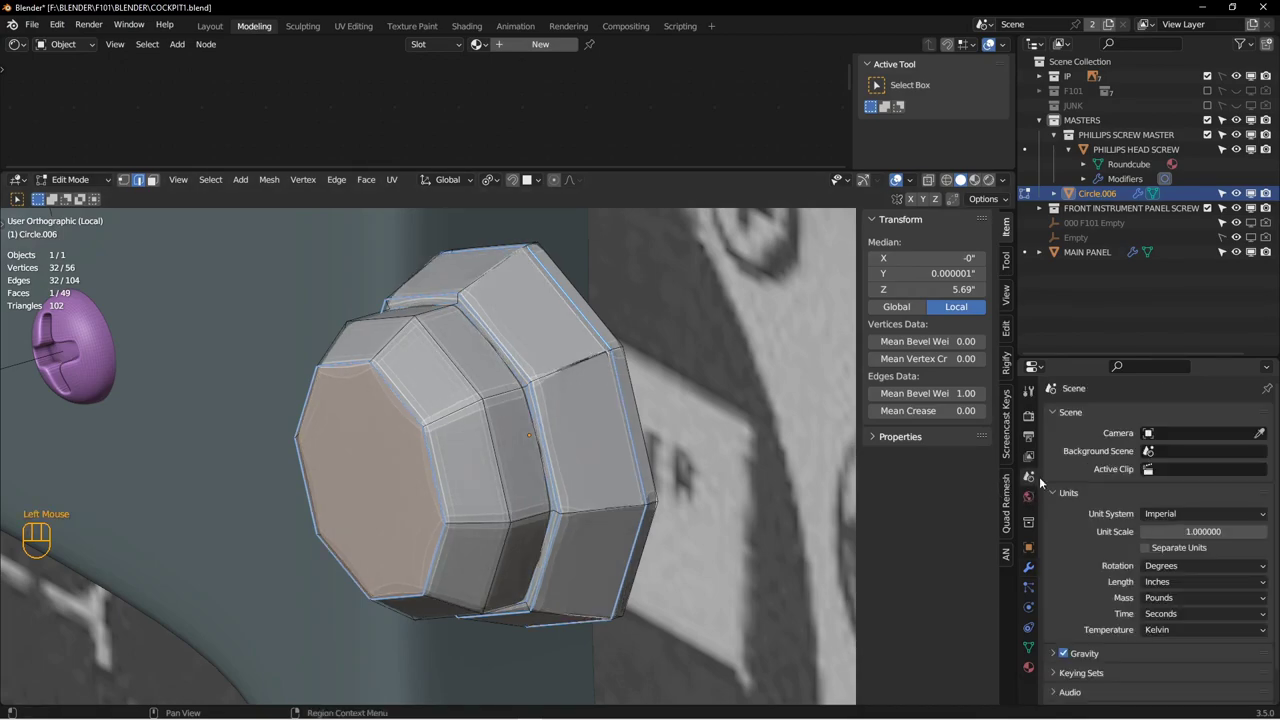
{"action": "left_click", "coordinate": [1167, 514]}
{"action": "left_click", "coordinate": [1165, 550]}
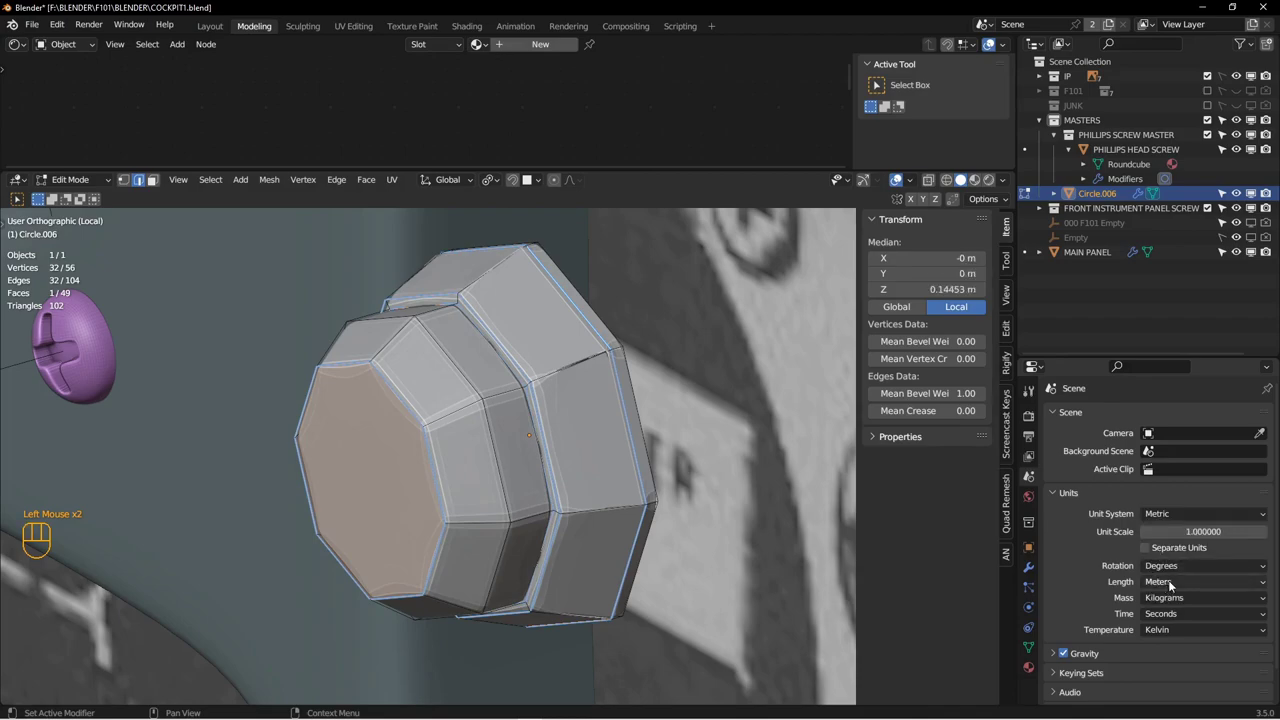
{"action": "left_click", "coordinate": [1159, 585]}
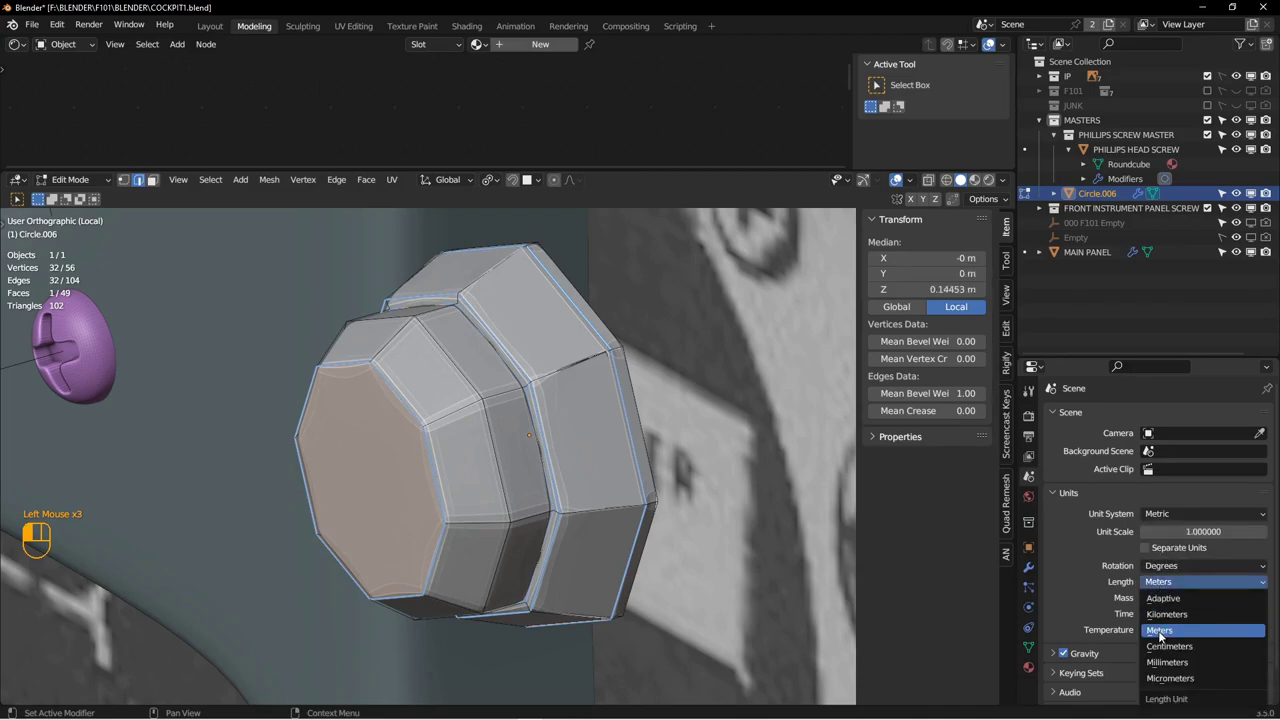
{"action": "left_click", "coordinate": [1168, 660]}
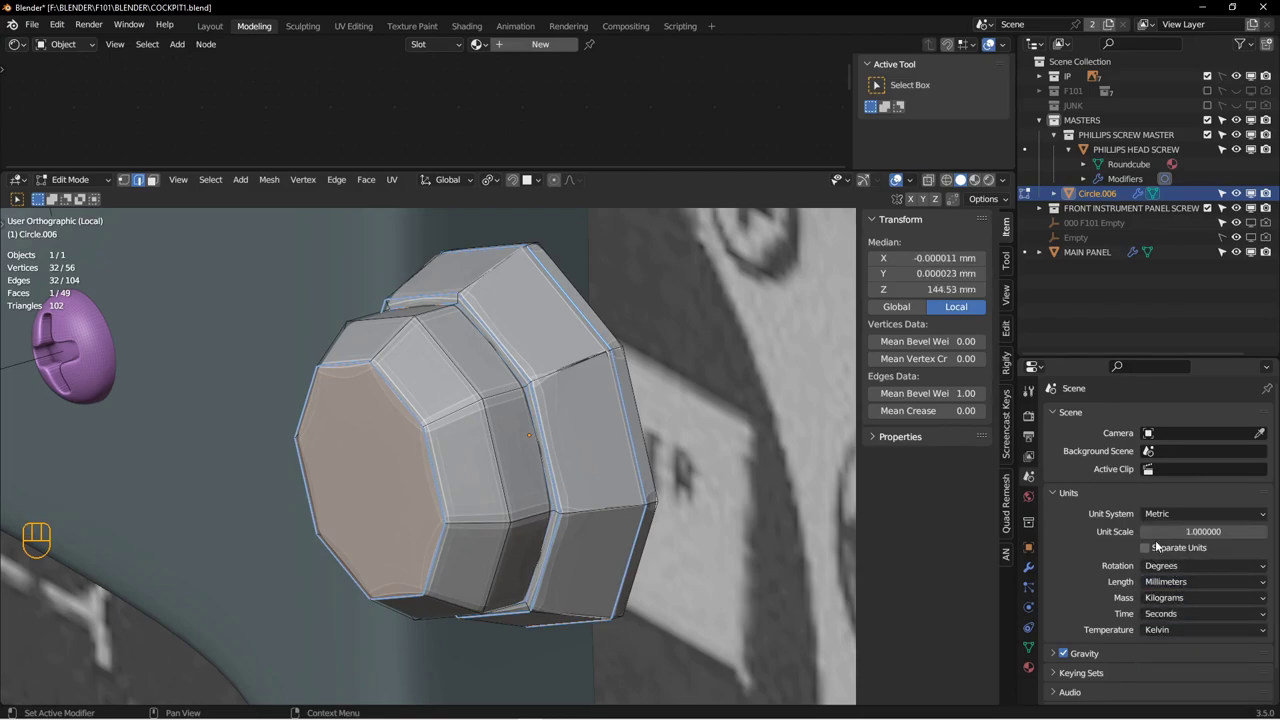
Step: Set the Bevel modifier to an amount of 1 mm, 2 segments and the Weight limit method
{"action": "left_click", "coordinate": [1029, 567]}
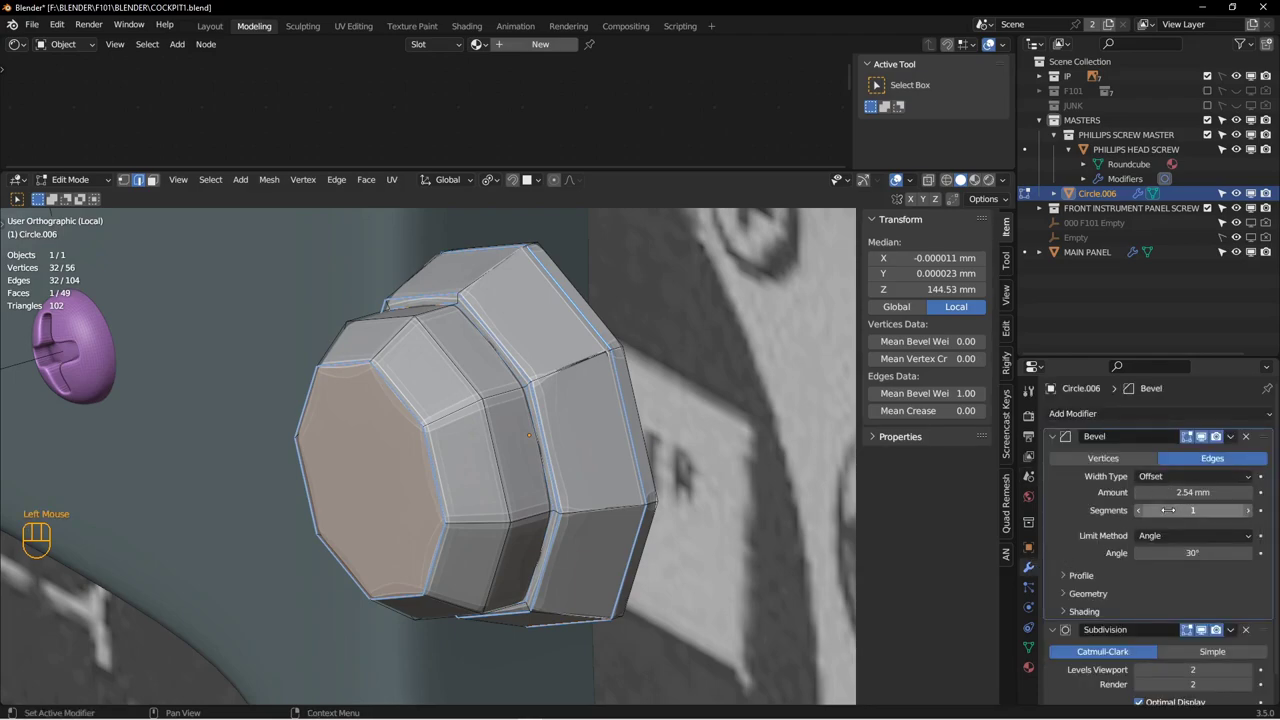
{"action": "type", "text": "1"}
{"action": "key", "text": "Return"}
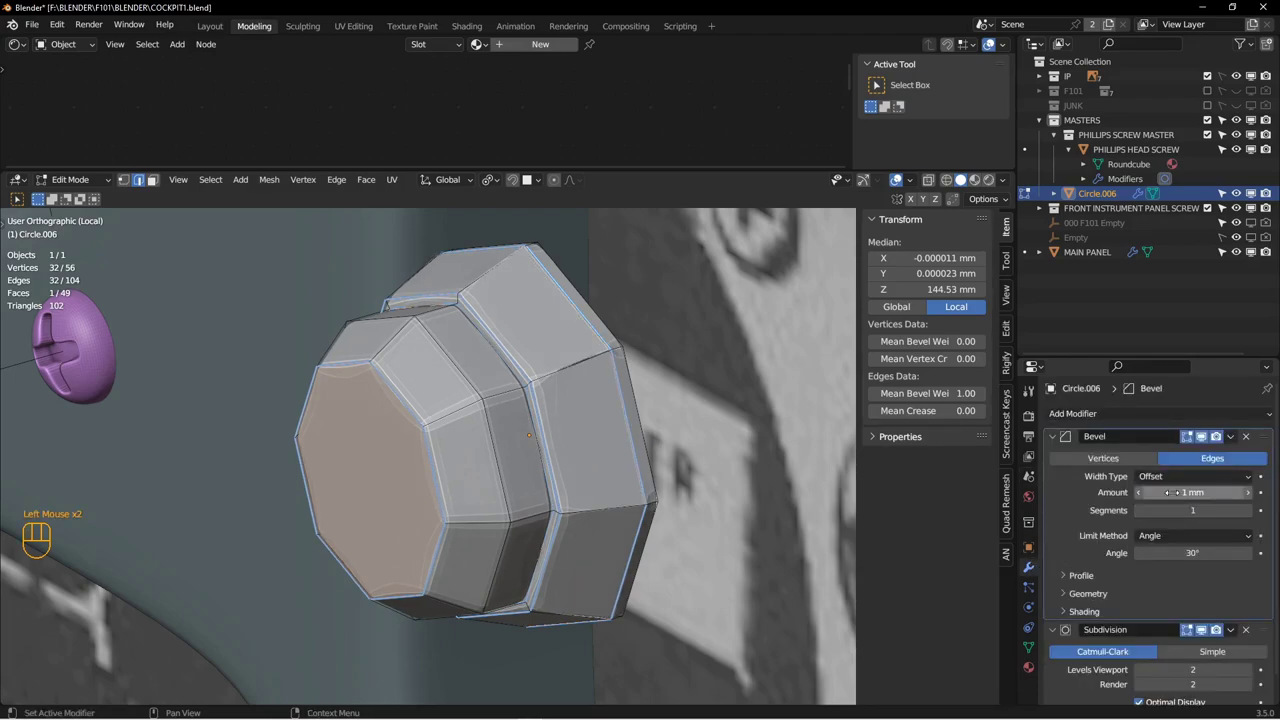
{"action": "left_click", "coordinate": [1185, 510]}
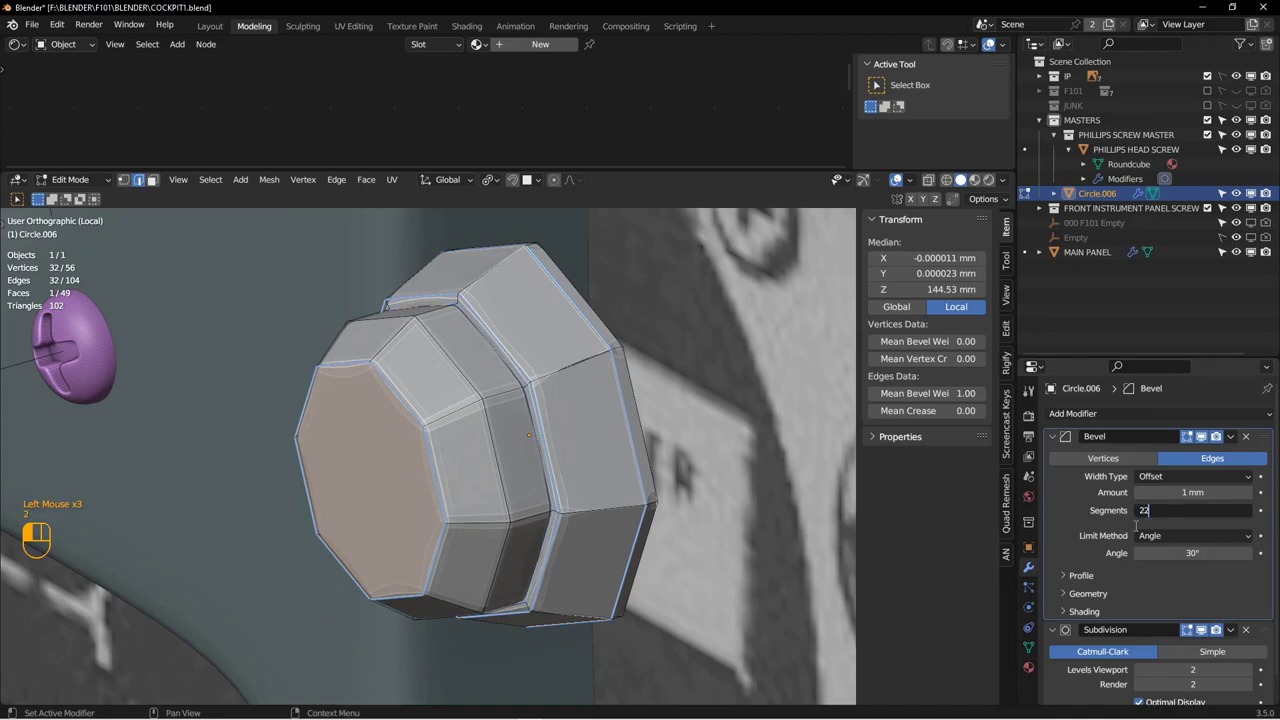
{"action": "key", "text": "Return"}
{"action": "left_click", "coordinate": [1192, 535]}
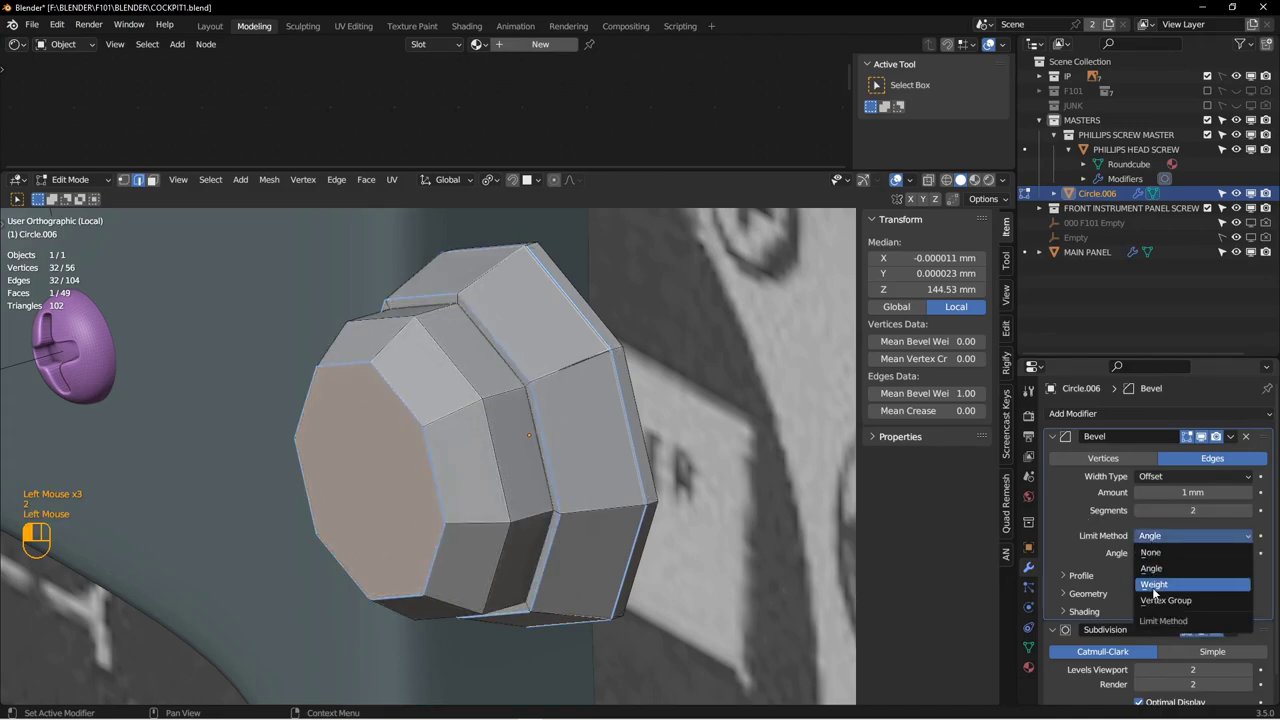
{"action": "left_click", "coordinate": [1160, 582]}
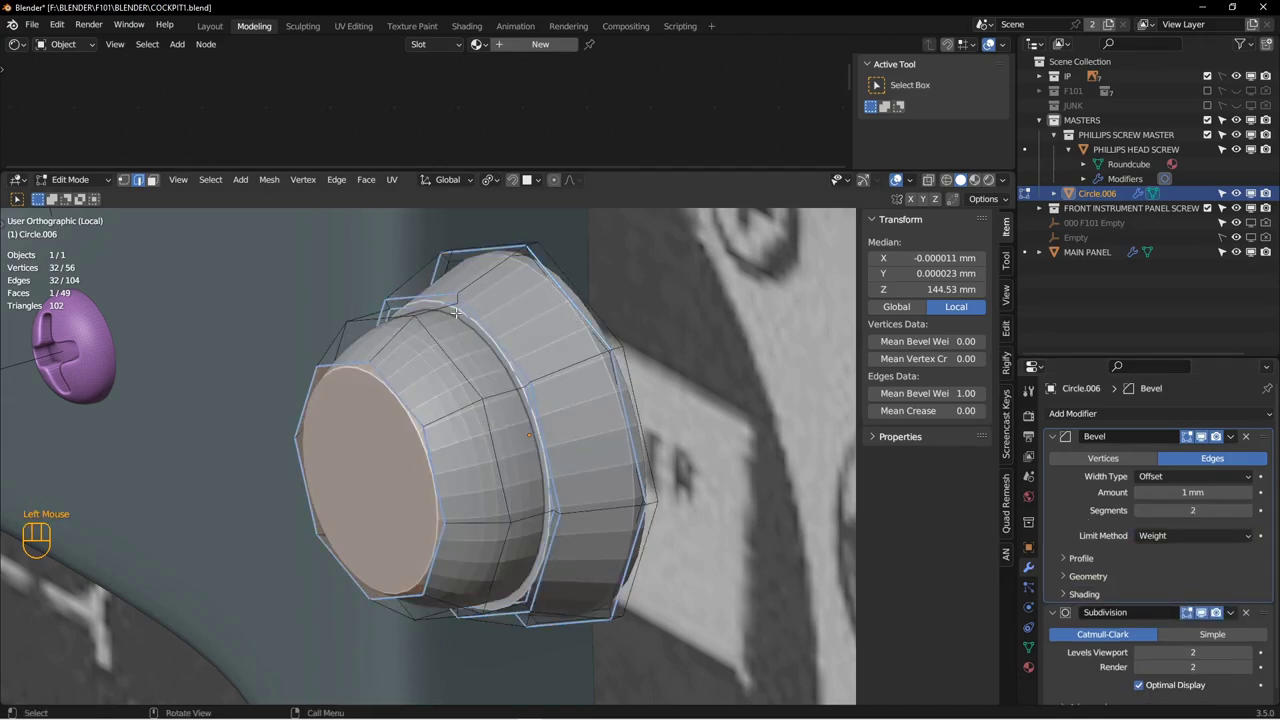
{"action": "middle_click_drag", "start_coordinate": [499, 396], "coordinate": [529, 376]}
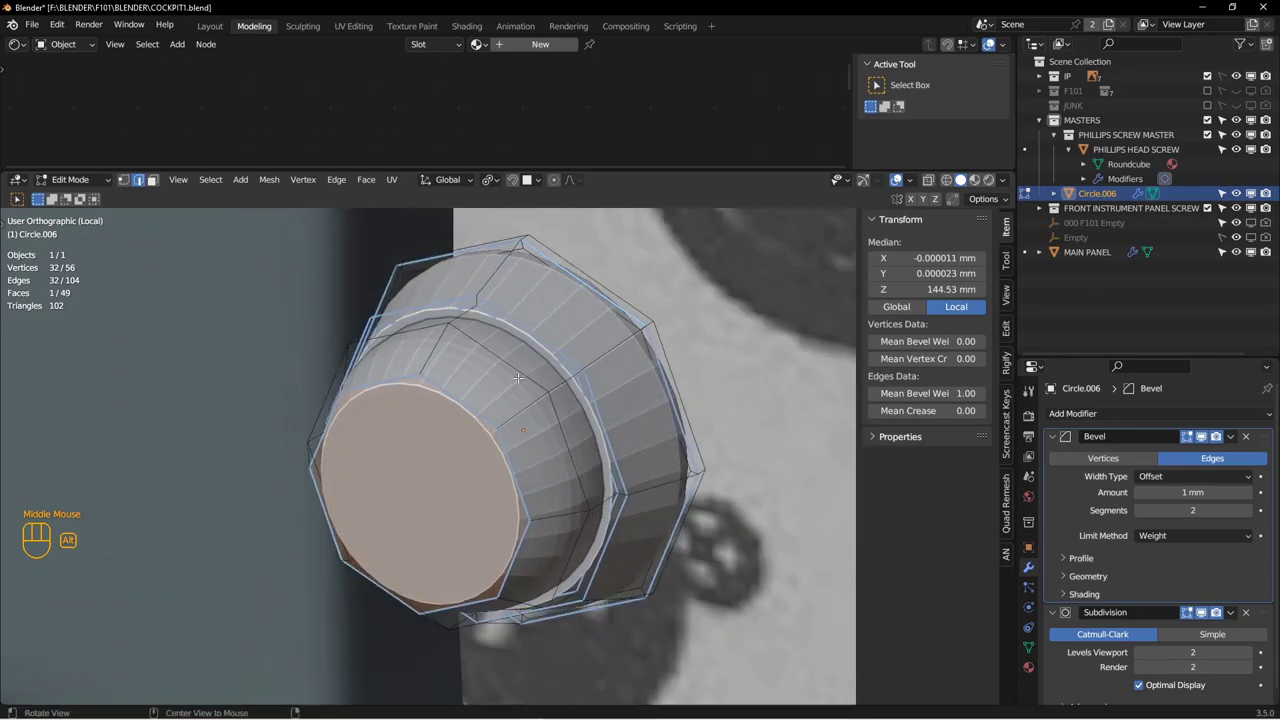
Step: Scale the knob's front end face, then return to Object Mode
{"action": "left_click", "coordinate": [439, 465]}
{"action": "key", "text": "3"}
{"action": "left_click", "coordinate": [443, 462]}
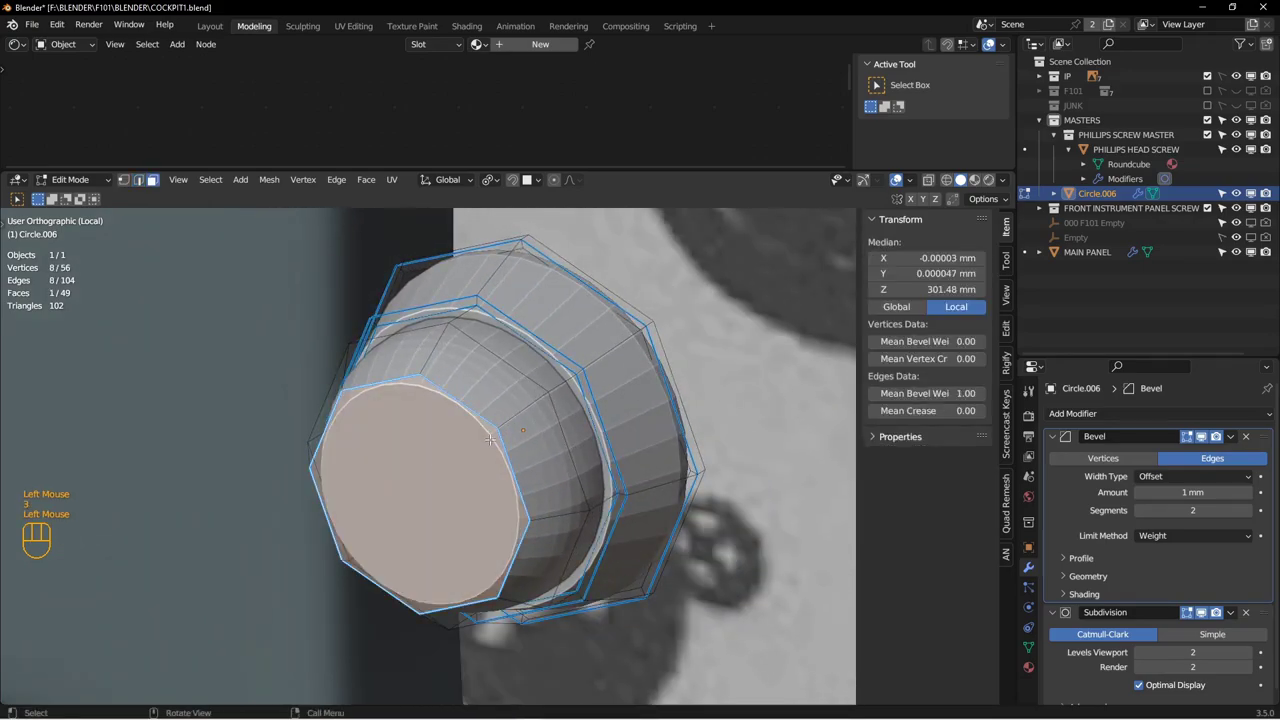
{"action": "key", "text": "s"}
{"action": "left_click", "coordinate": [553, 425]}
{"action": "middle_click_drag", "start_coordinate": [553, 425], "coordinate": [494, 414], "text": "alt"}
{"action": "middle_click_drag", "start_coordinate": [494, 414], "coordinate": [560, 426], "text": "shift"}
{"action": "mouse_move", "coordinate": [560, 426]}
{"action": "middle_mouse_down", "text": "shift"}
{"action": "mouse_move", "coordinate": [527, 433]}
{"action": "mouse_move", "coordinate": [590, 421]}
{"action": "mouse_move", "coordinate": [569, 427]}
{"action": "middle_mouse_up", "text": "shift"}
{"action": "scroll", "coordinate": [527, 433], "scroll_direction": "down", "scroll_amount": 1}
{"action": "key", "text": "Tab"}
{"action": "scroll", "coordinate": [554, 425], "scroll_direction": "up", "scroll_amount": 2}
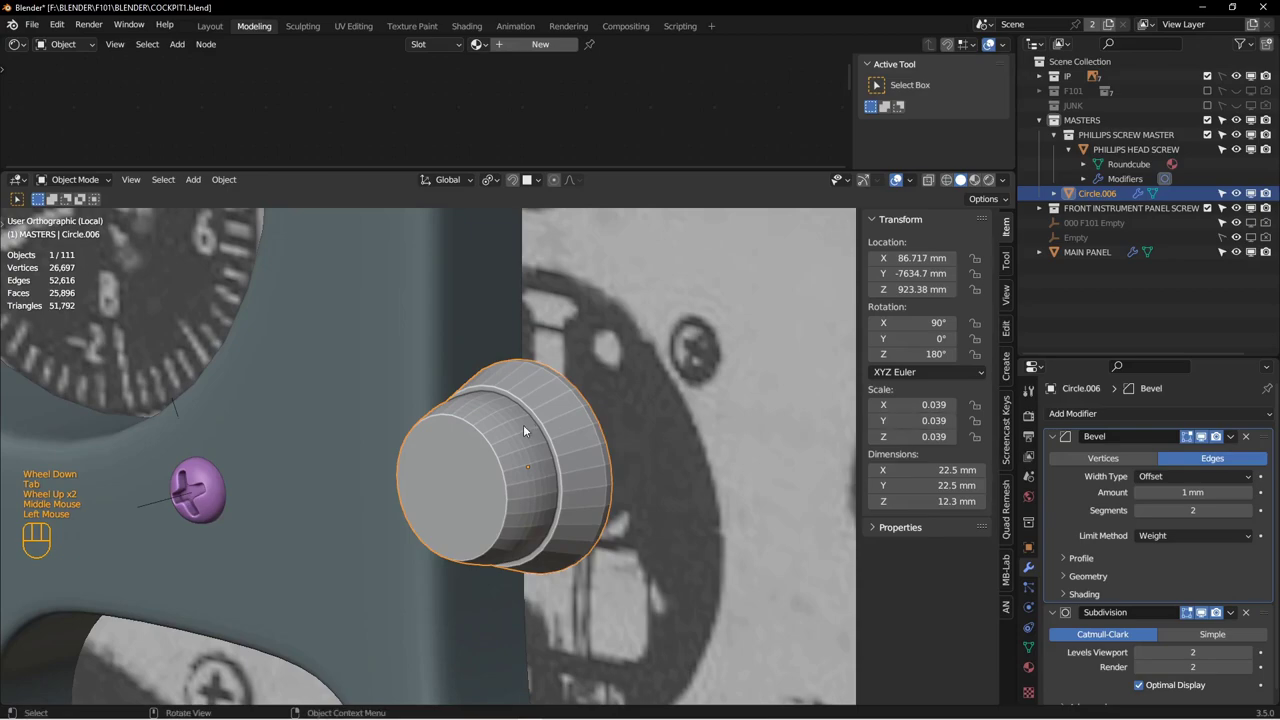
Step: Apply smooth shading to the knob
{"action": "right_click", "coordinate": [512, 427]}
{"action": "left_click", "coordinate": [483, 428]}
{"action": "middle_click_drag", "start_coordinate": [483, 428], "coordinate": [581, 421]}
{"action": "scroll", "coordinate": [581, 421], "scroll_direction": "down", "scroll_amount": 1}
{"action": "scroll", "coordinate": [582, 421], "scroll_direction": "down", "scroll_amount": 1}
{"action": "left_click", "coordinate": [582, 421]}
Step: Recalculate the normals of the entire knob mesh in Edit Mode, then clear the selection
{"action": "key", "text": "Tab"}
{"action": "key", "text": "a"}
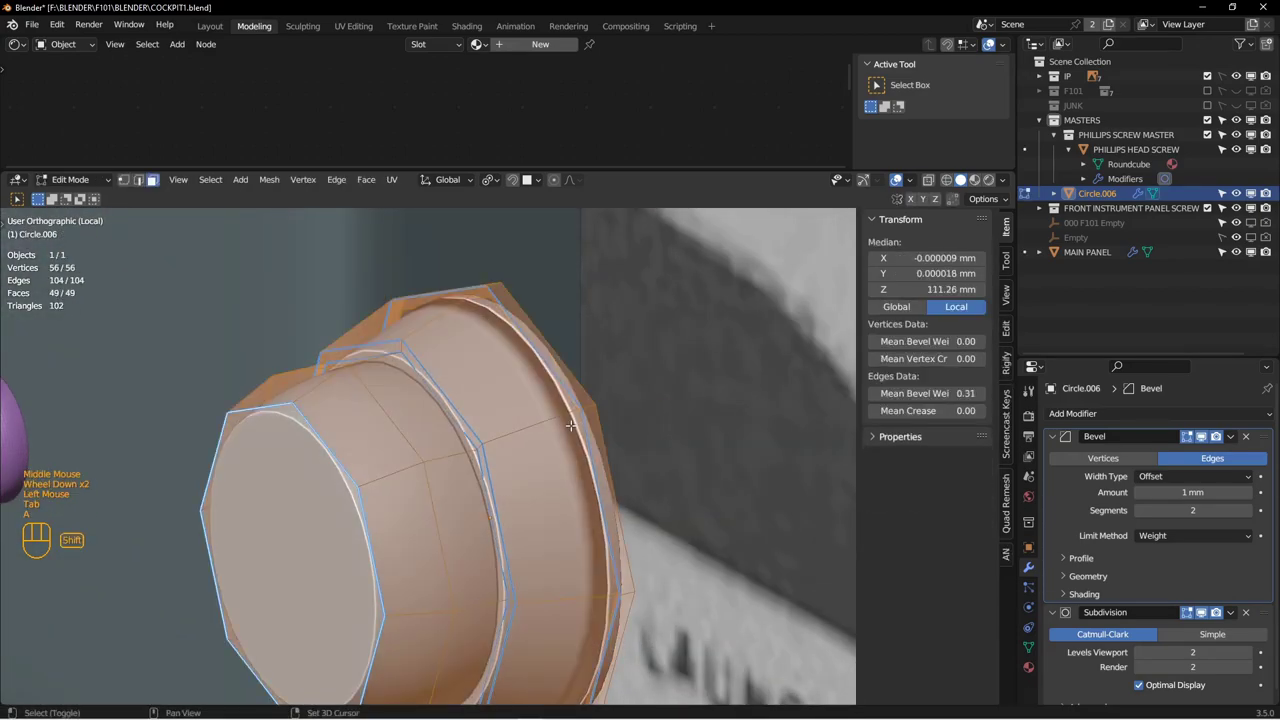
{"action": "key", "text": "shift+n"}
{"action": "scroll", "coordinate": [570, 425], "scroll_direction": "down", "scroll_amount": 1}
{"action": "key", "text": "alt+a"}
{"action": "scroll", "coordinate": [570, 425], "scroll_direction": "up", "scroll_amount": 1}
{"action": "middle_click_drag", "start_coordinate": [570, 425], "coordinate": [485, 393]}
{"action": "scroll", "coordinate": [553, 404], "scroll_direction": "down", "scroll_amount": 2}
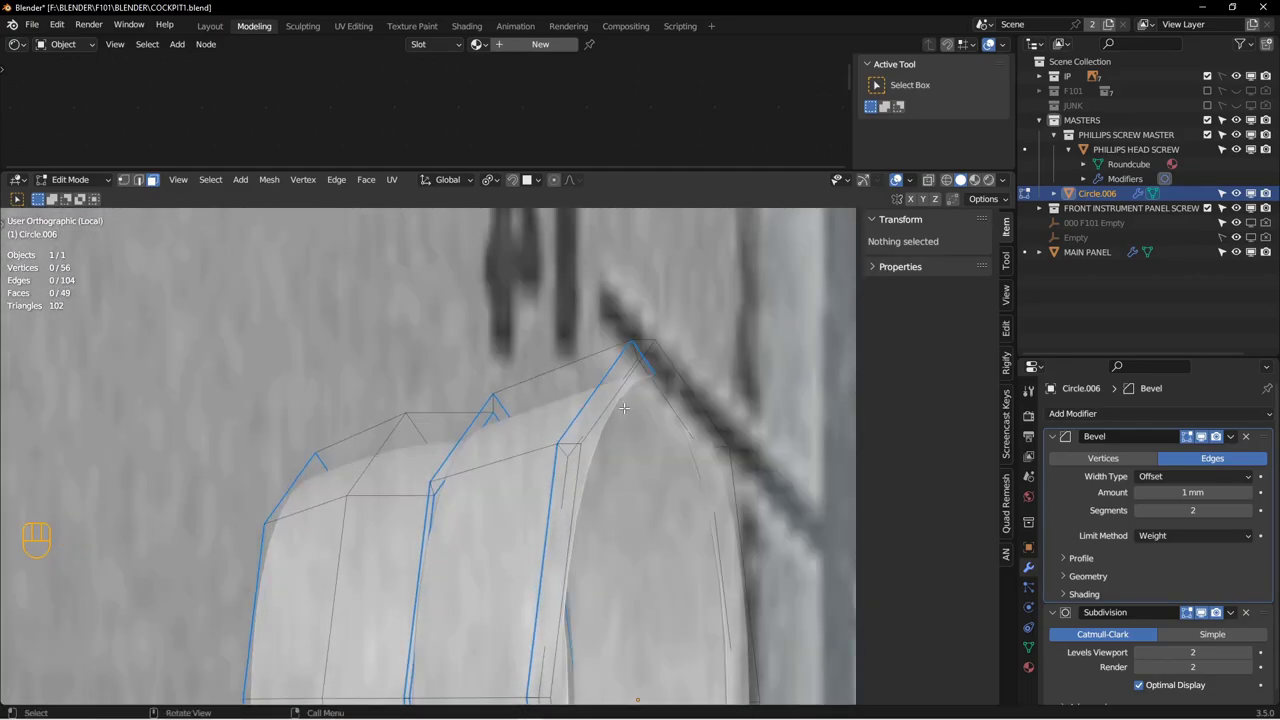
Step: In the top wireframe view, select the inner vertex loop at the knob's base, then return to solid shading
{"action": "key", "text": "KP_7"}
{"action": "key", "text": "z"}
{"action": "scroll", "coordinate": [571, 466], "scroll_direction": "up", "scroll_amount": 1}
{"action": "middle_click_drag", "start_coordinate": [571, 466], "coordinate": [444, 429], "text": "shift"}
{"action": "scroll", "coordinate": [444, 429], "scroll_direction": "down", "scroll_amount": 2}
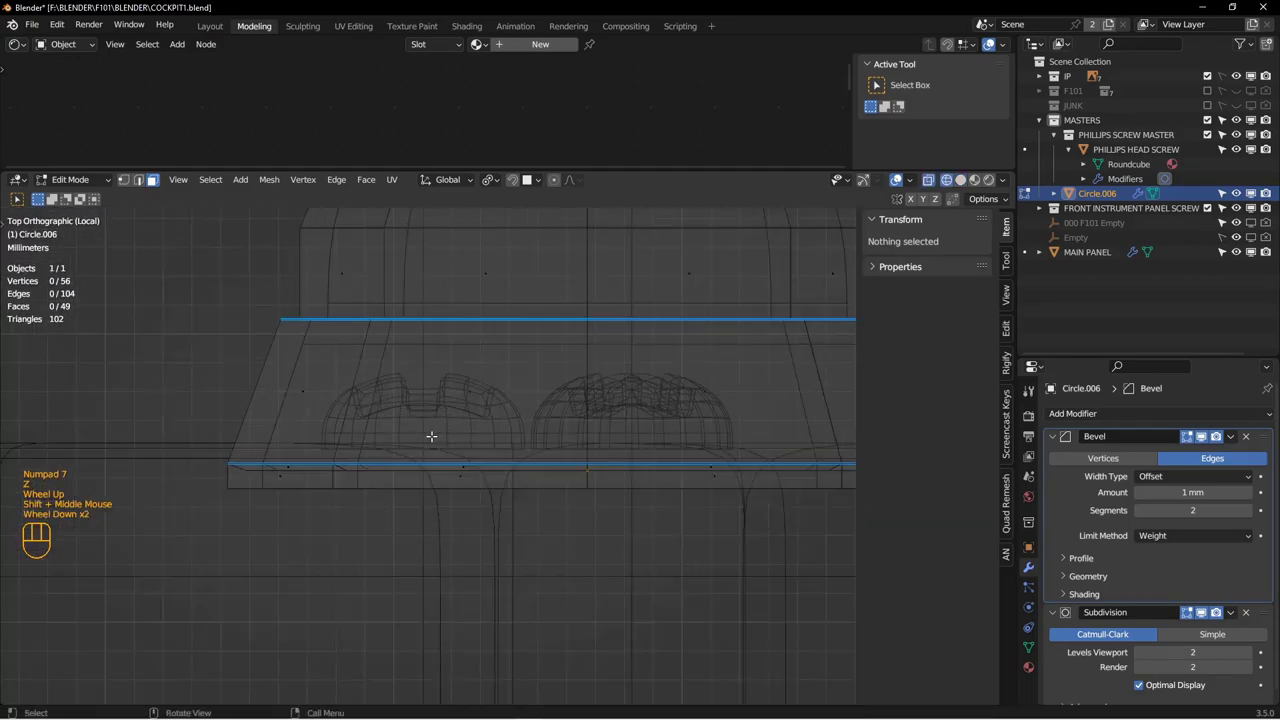
{"action": "key", "text": "1"}
{"action": "left_click", "coordinate": [251, 472]}
{"action": "double_click", "coordinate": [279, 471]}
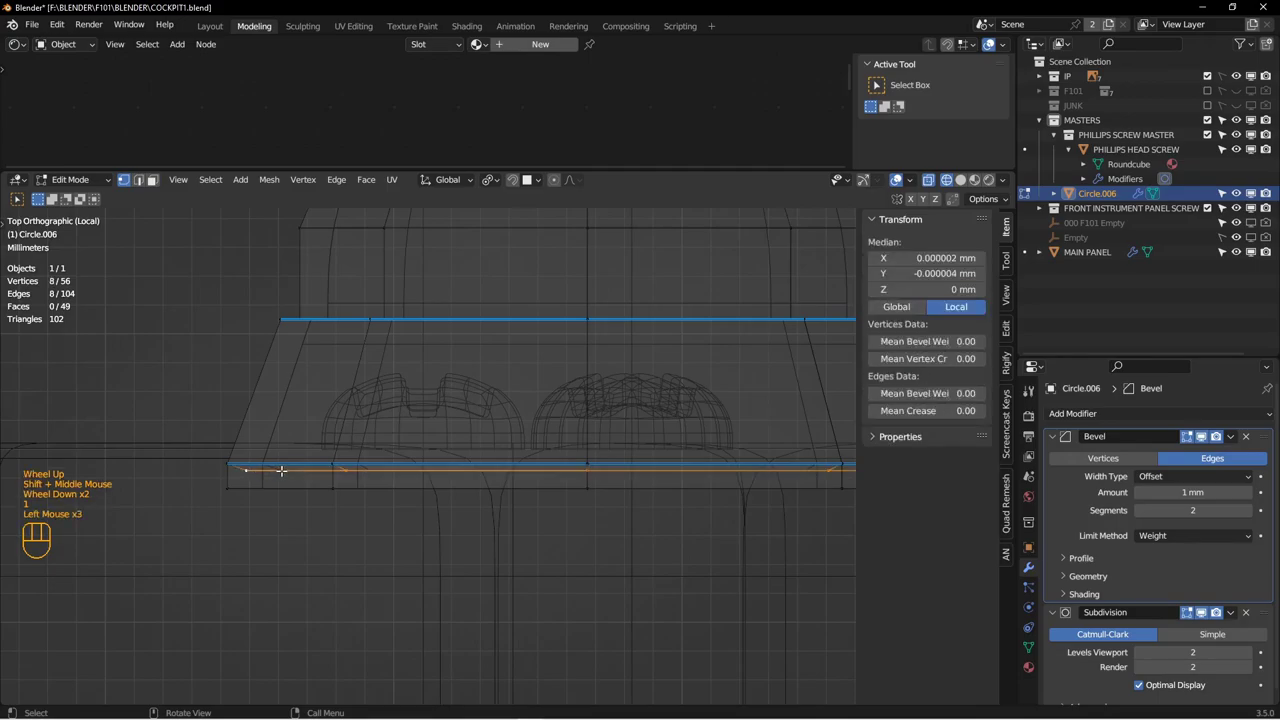
{"action": "scroll", "coordinate": [376, 474], "scroll_direction": "up", "scroll_amount": 2}
{"action": "key", "text": "z"}
{"action": "mouse_move", "coordinate": [380, 483]}
{"action": "middle_mouse_down"}
{"action": "mouse_move", "coordinate": [407, 417]}
{"action": "mouse_move", "coordinate": [478, 410]}
{"action": "mouse_move", "coordinate": [613, 349]}
{"action": "middle_mouse_up"}
{"action": "left_click", "coordinate": [455, 417]}
{"action": "scroll", "coordinate": [478, 410], "scroll_direction": "down", "scroll_amount": 2}
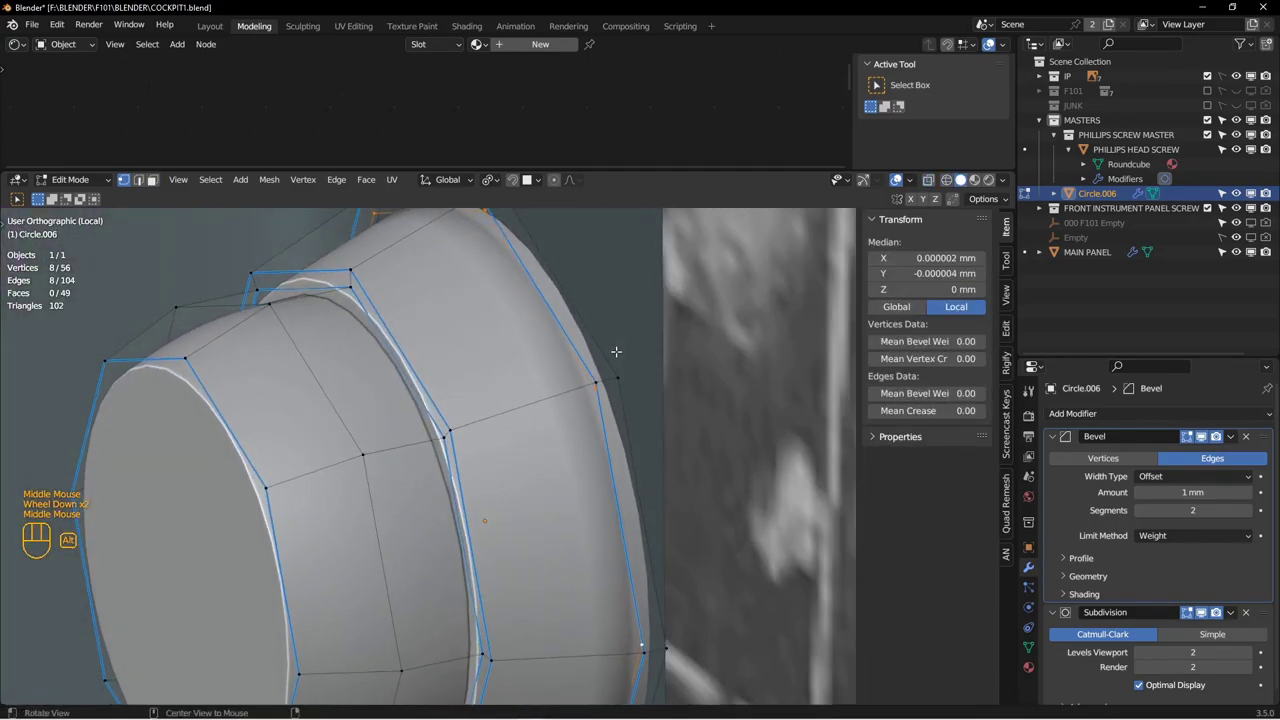
Step: Collapse the Bevel and Subdivision modifiers and hide both of their effects in the viewport
{"action": "left_click", "coordinate": [1052, 436]}
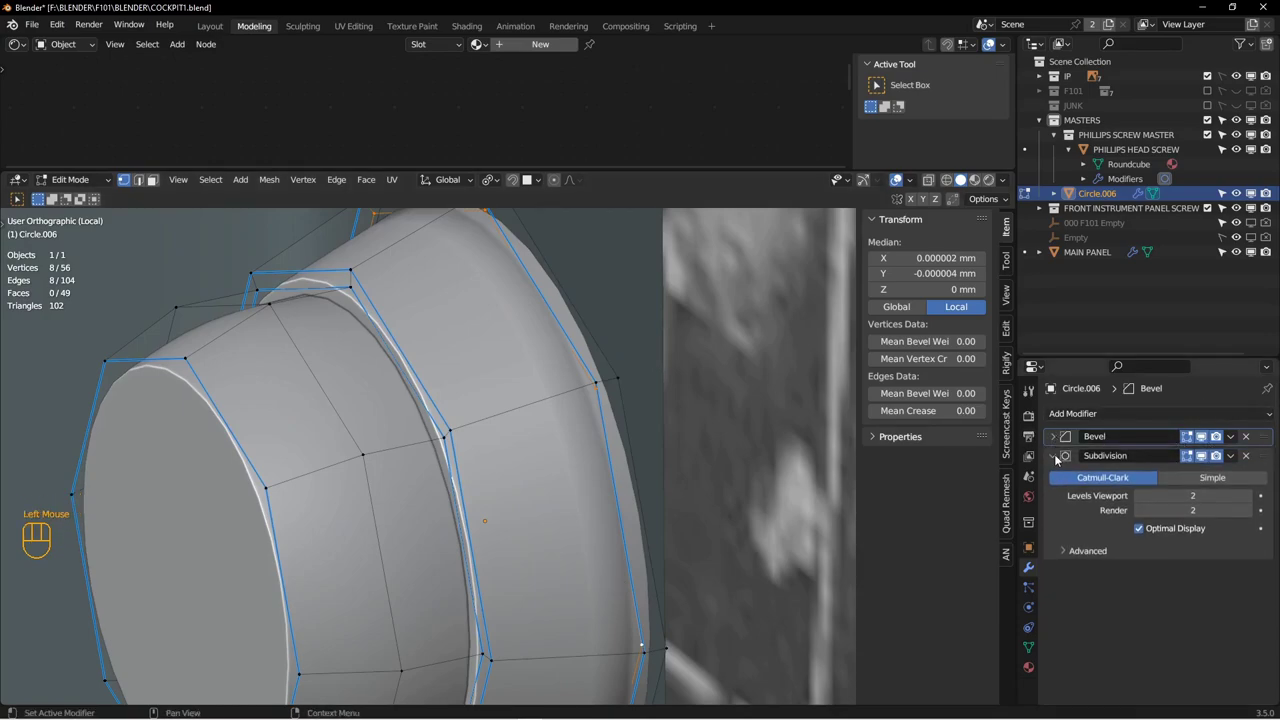
{"action": "left_click", "coordinate": [1052, 455]}
{"action": "left_click", "coordinate": [1202, 455]}
{"action": "middle_click_drag", "start_coordinate": [520, 360], "coordinate": [500, 470], "text": "shift"}
{"action": "middle_click_drag", "start_coordinate": [500, 470], "coordinate": [350, 436]}
Step: Isolate the knob without the panel in local view and reopen its mesh in Edit Mode
{"action": "key", "text": "Tab"}
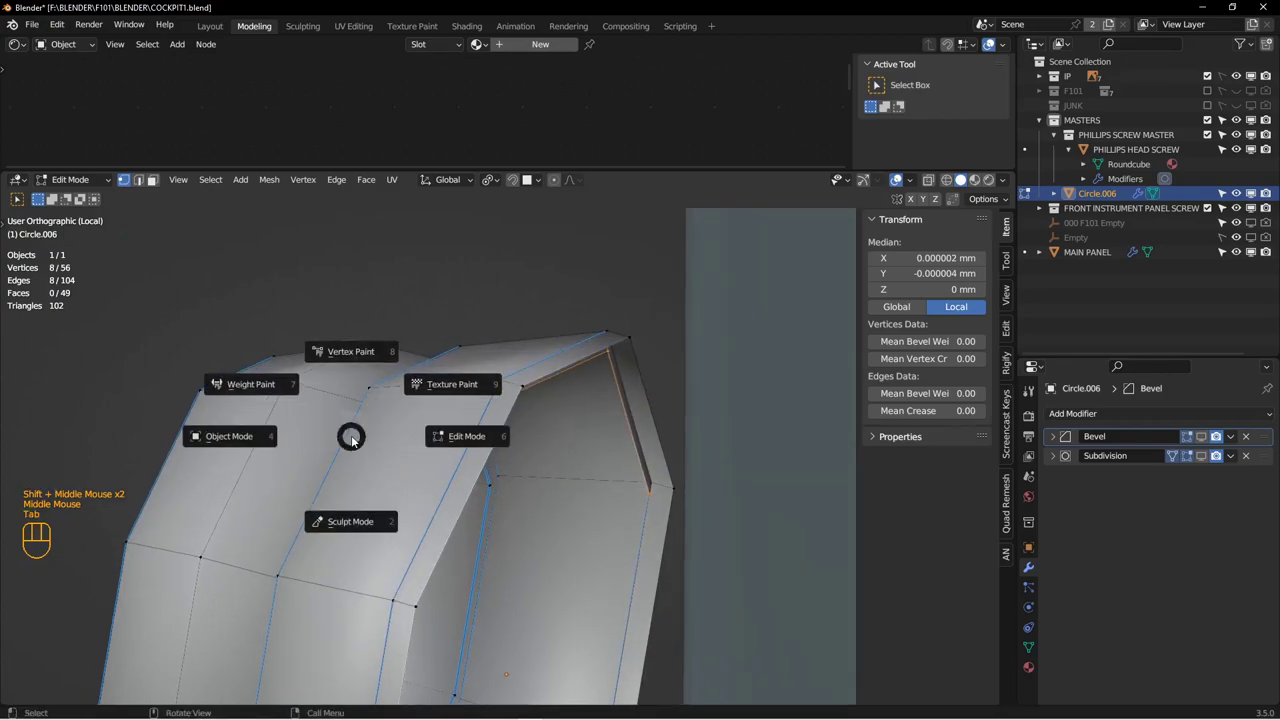
{"action": "left_click", "coordinate": [255, 437]}
{"action": "key", "text": "KP_Divide"}
{"action": "key", "text": "Tab"}
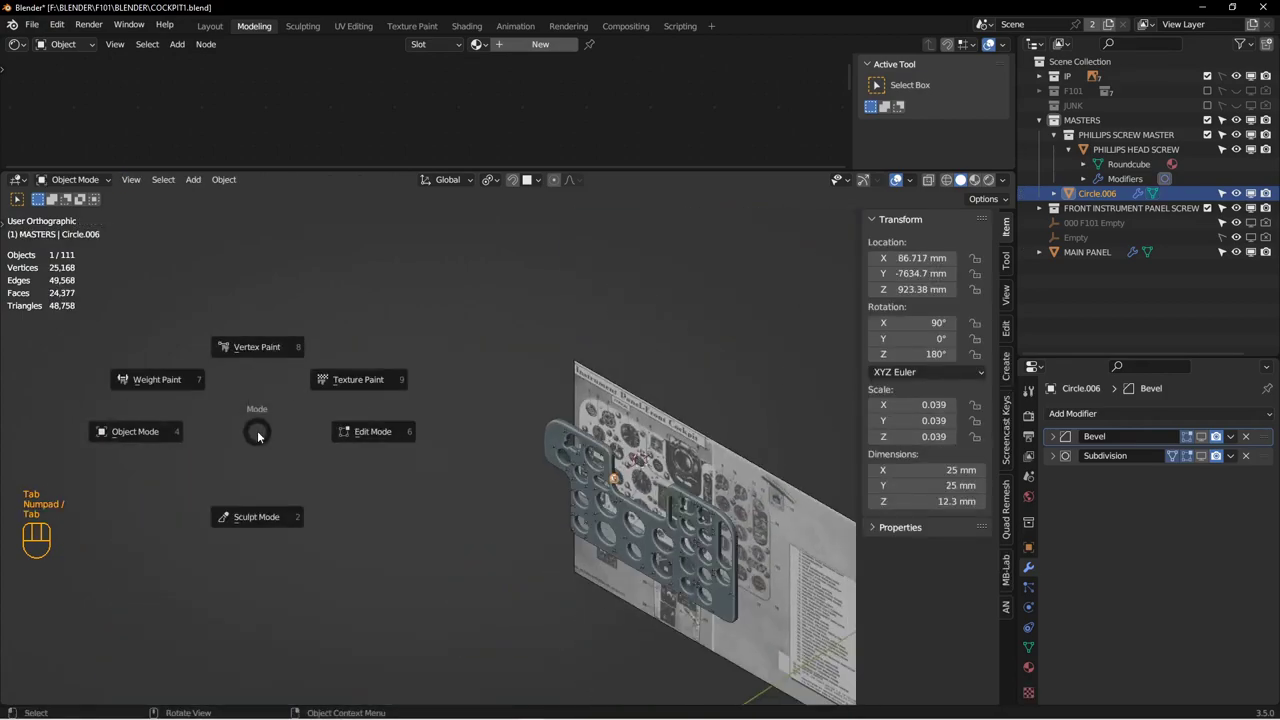
{"action": "left_click", "coordinate": [358, 434]}
{"action": "key", "text": "Tab"}
{"action": "left_click", "coordinate": [331, 444]}
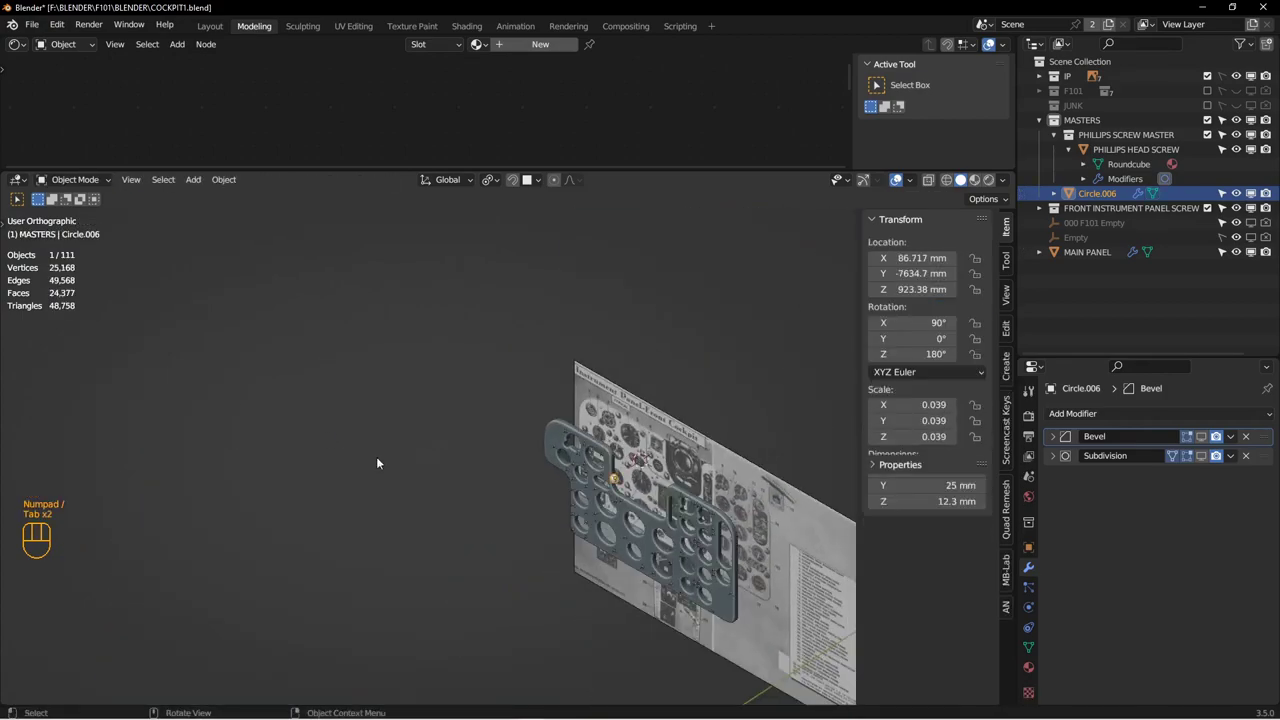
{"action": "key", "text": "KP_Divide"}
{"action": "key", "text": "Tab"}
{"action": "left_click", "coordinate": [686, 477]}
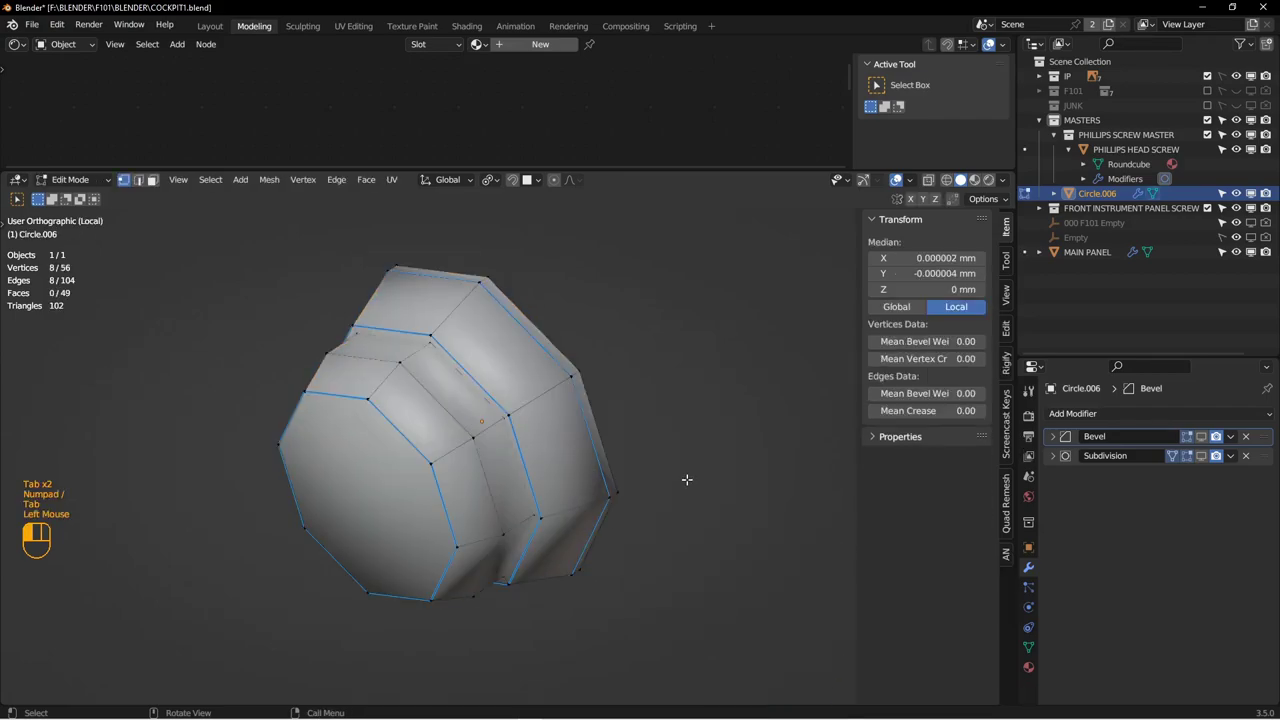
Step: Delete the inner vertex loop at the knob's open base
{"action": "middle_click_drag", "start_coordinate": [634, 474], "coordinate": [433, 401], "text": "alt"}
{"action": "middle_click_drag", "start_coordinate": [820, 341], "coordinate": [580, 371], "text": "shift"}
{"action": "scroll", "coordinate": [580, 371], "scroll_direction": "down", "scroll_amount": 3}
{"action": "middle_click_drag", "start_coordinate": [380, 308], "coordinate": [430, 368], "text": "shift"}
{"action": "double_click", "coordinate": [516, 401]}
{"action": "key", "text": "x"}
{"action": "left_click", "coordinate": [421, 336]}
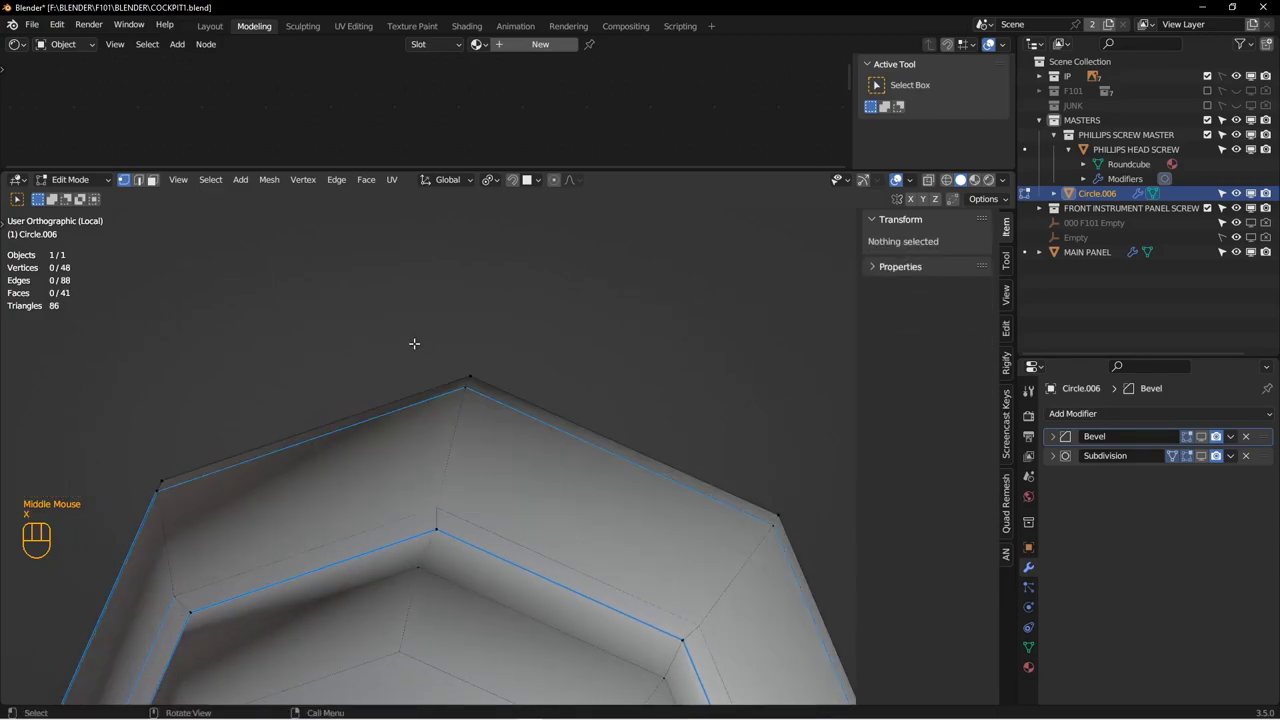
Step: Return to Object Mode and show the Bevel and Subdivision modifiers in the viewport again
{"action": "scroll", "coordinate": [417, 338], "scroll_direction": "up", "scroll_amount": 2}
{"action": "middle_click_drag", "start_coordinate": [403, 431], "coordinate": [570, 490], "text": "alt"}
{"action": "middle_click_drag", "start_coordinate": [570, 490], "coordinate": [600, 457]}
{"action": "key", "text": "Tab"}
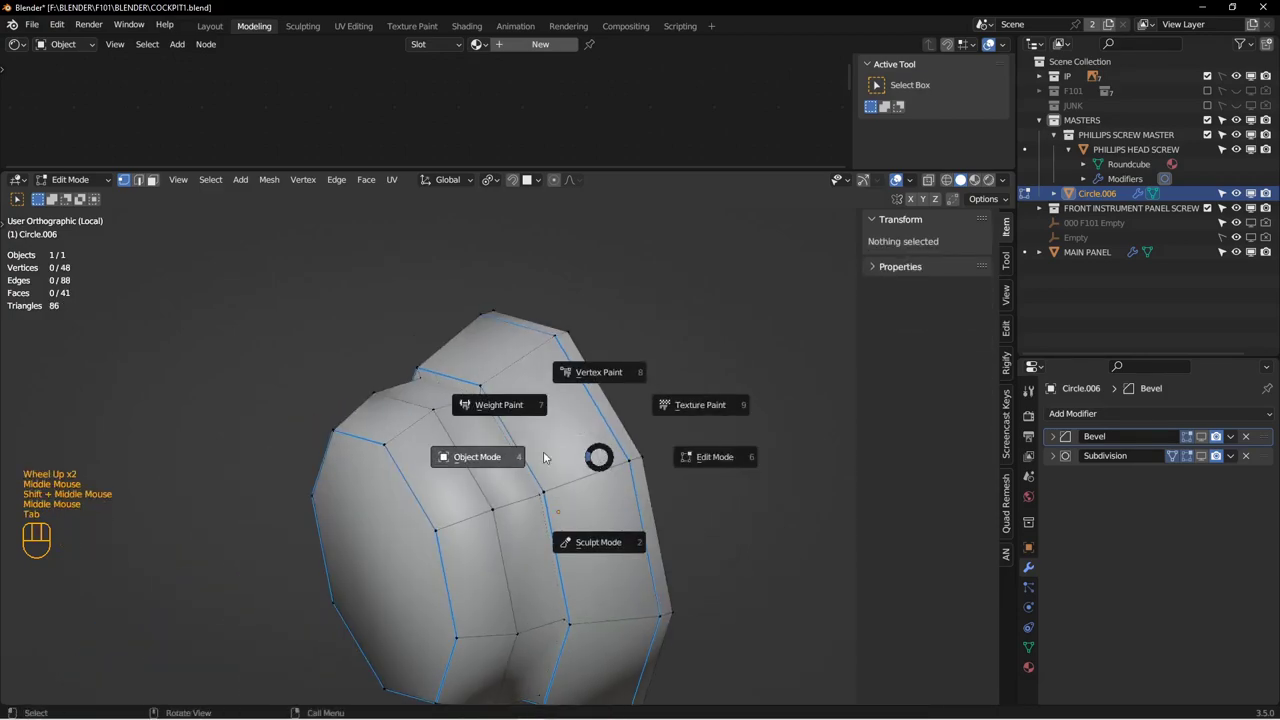
{"action": "left_click", "coordinate": [1201, 436]}
{"action": "left_click", "coordinate": [1201, 455]}
{"action": "middle_click_drag", "start_coordinate": [610, 432], "coordinate": [641, 423]}
Step: Snap the 3D cursor to the knob's center in the back view and deselect everything
{"action": "key", "text": "KP_1"}
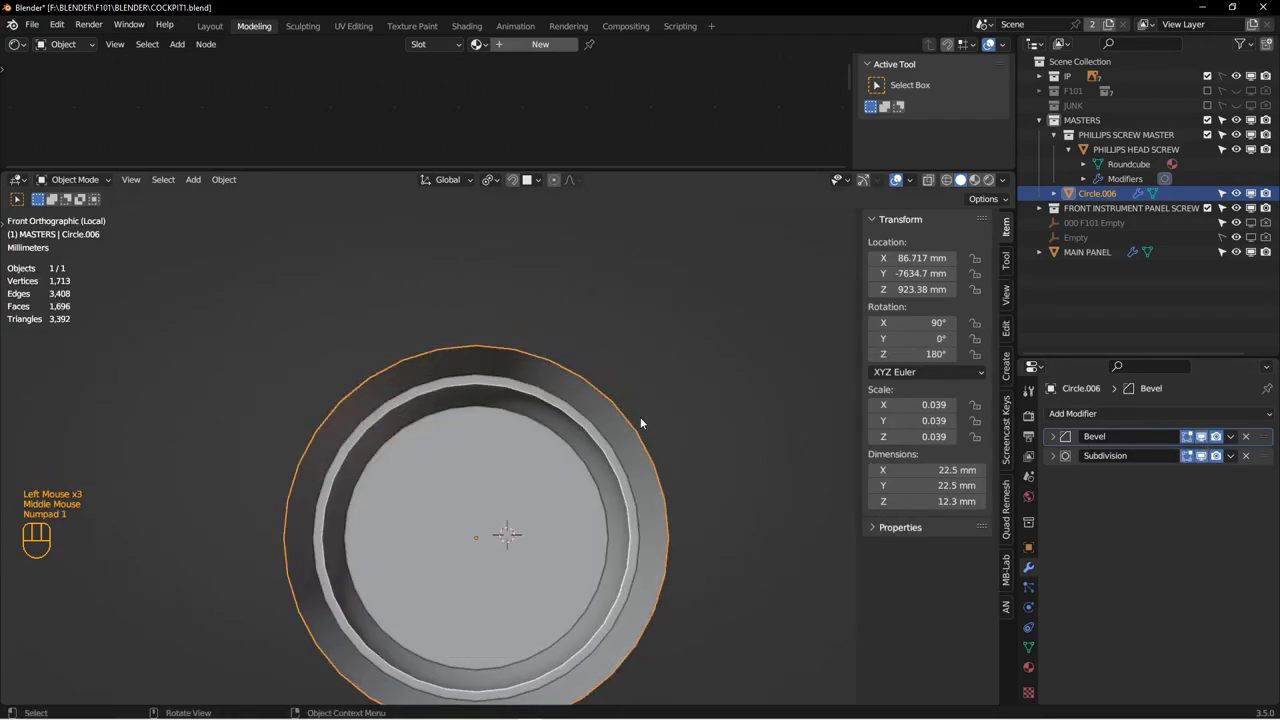
{"action": "key", "text": "ctrl+KP_1"}
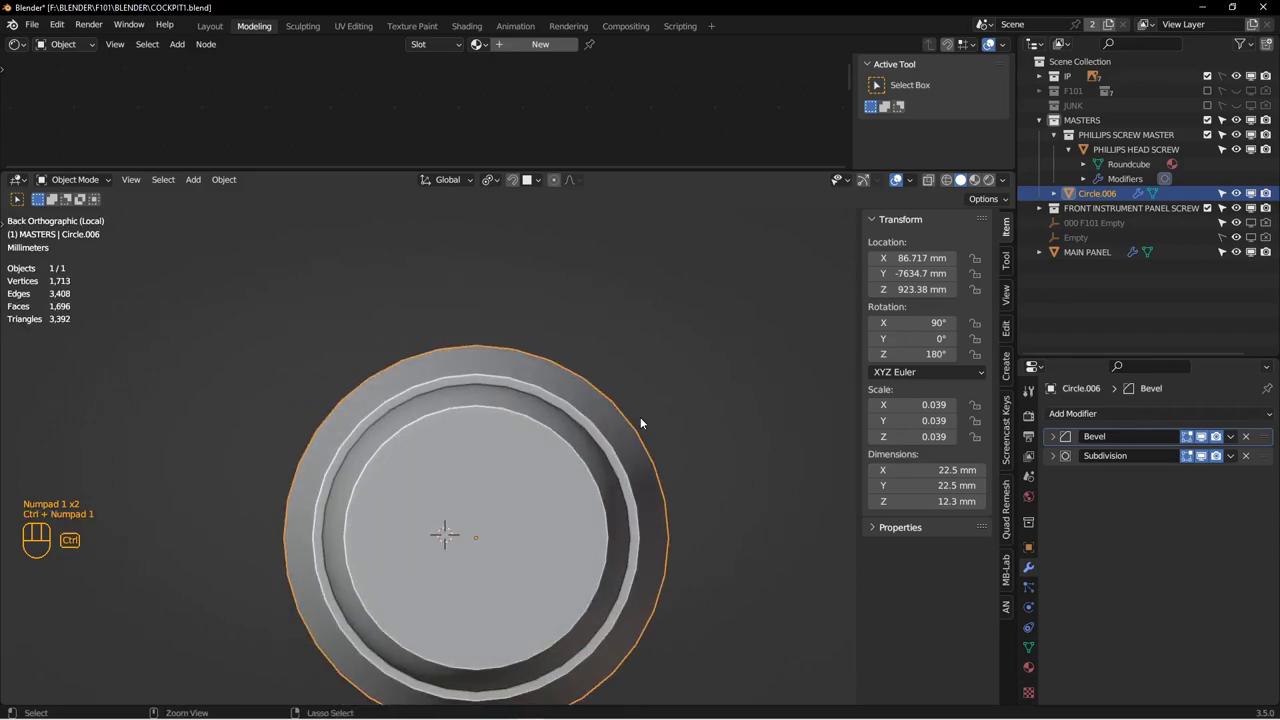
{"action": "left_click", "coordinate": [587, 422]}
{"action": "middle_click_drag", "start_coordinate": [530, 496], "coordinate": [622, 472], "text": "shift"}
{"action": "key", "text": "shift+s"}
{"action": "left_click", "coordinate": [600, 507]}
{"action": "key", "text": "alt+a"}
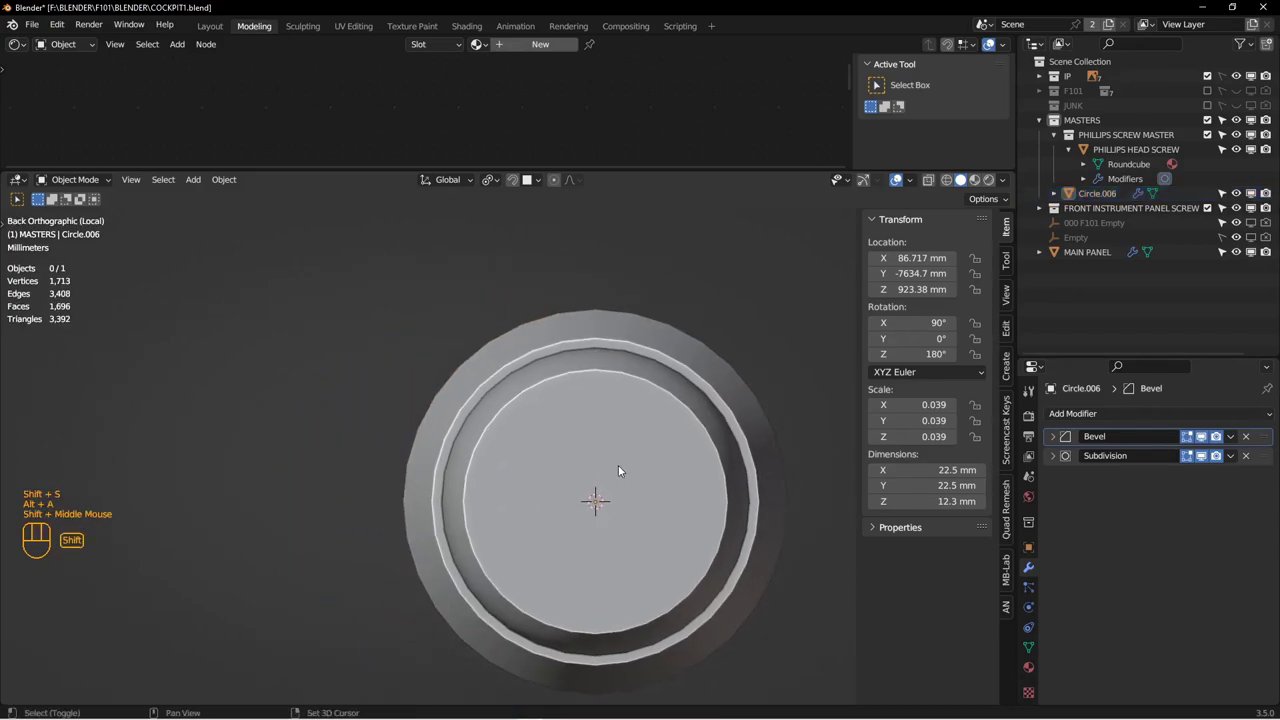
Step: Add a cube at the 3D cursor and scale it down to about 3 mm per side
{"action": "key", "text": "shift+a"}
{"action": "mouse_move", "coordinate": [636, 427]}
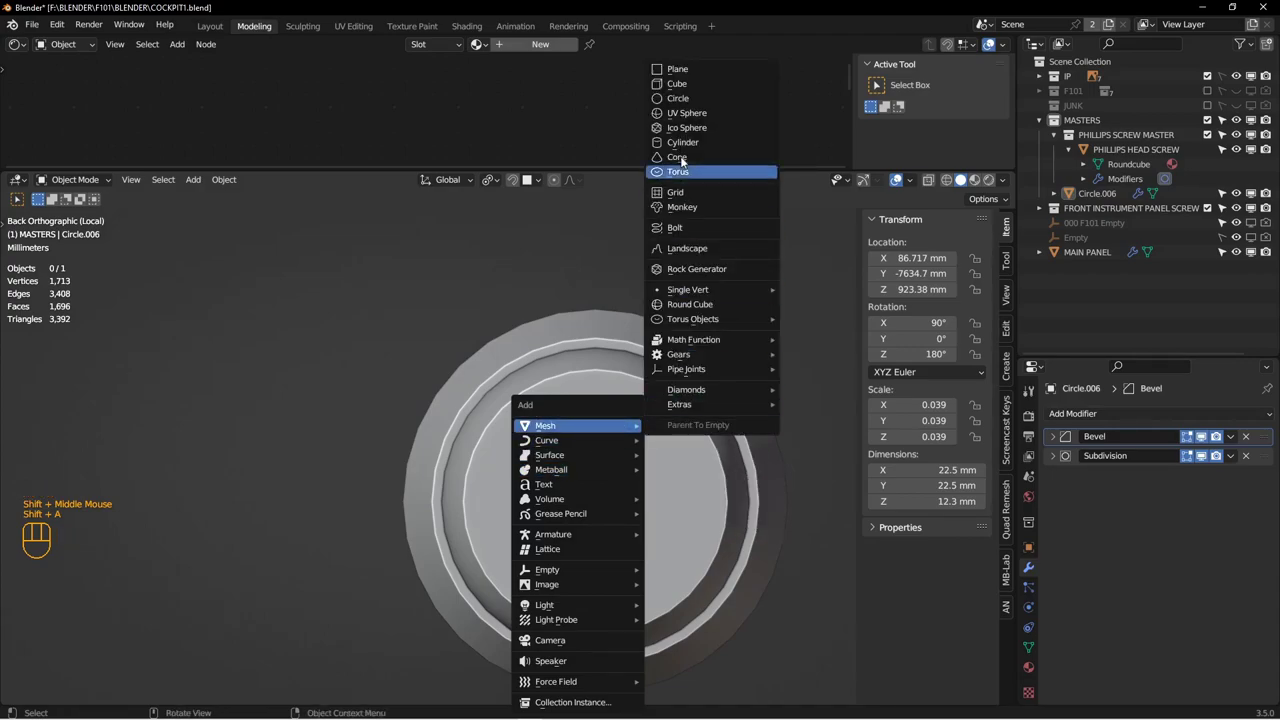
{"action": "left_click", "coordinate": [677, 84]}
{"action": "key", "text": "s"}
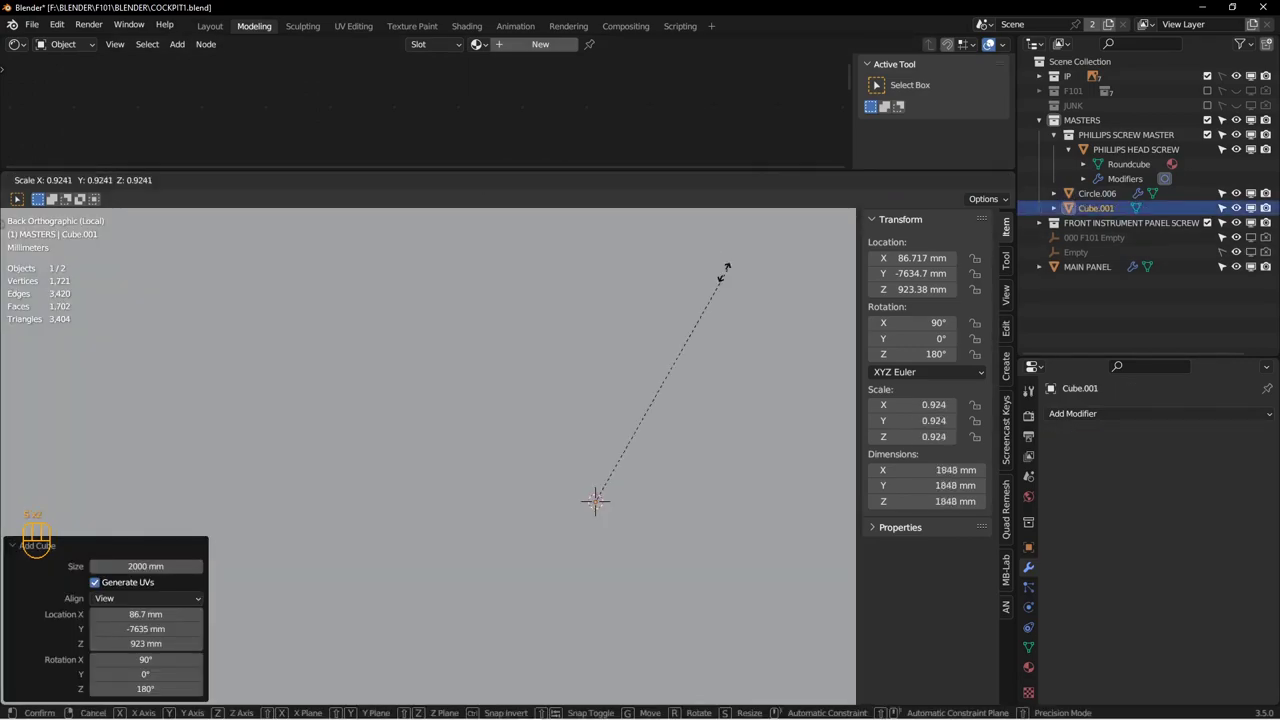
{"action": "left_click", "coordinate": [611, 480]}
{"action": "key", "text": "s"}
{"action": "left_click", "coordinate": [622, 472]}
{"action": "key", "text": "s"}
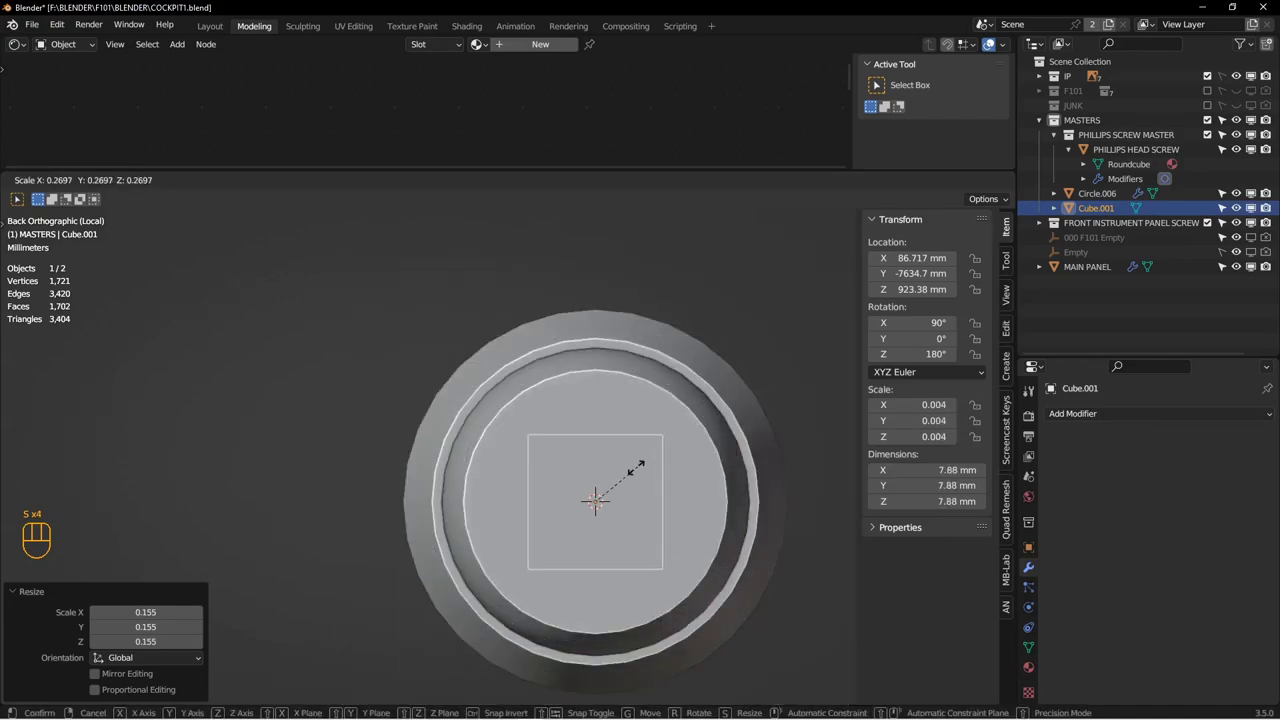
{"action": "left_click", "coordinate": [611, 495]}
Step: Move the cube up about 8 mm along Z and about 9.7 mm along Y onto the knob's front rim
{"action": "key", "text": "g"}
{"action": "key", "text": "z"}
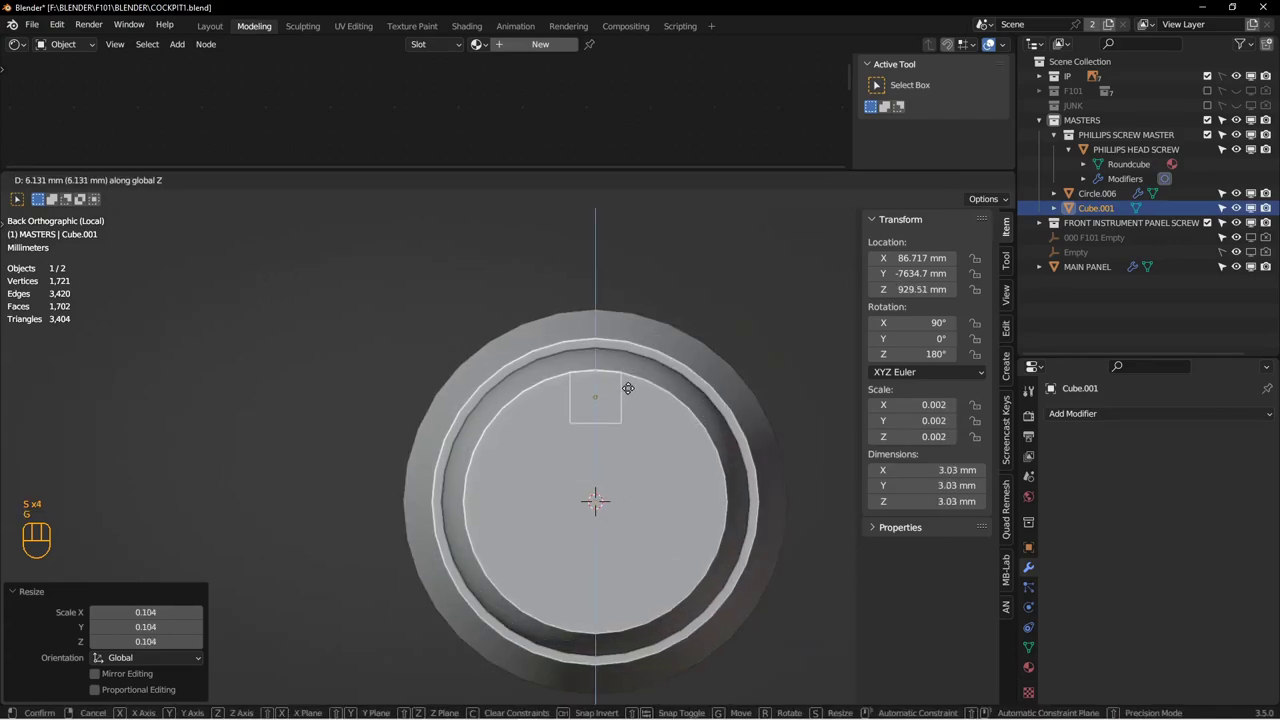
{"action": "left_click", "coordinate": [633, 358]}
{"action": "middle_click_drag", "start_coordinate": [668, 369], "coordinate": [582, 404]}
{"action": "middle_click_drag", "start_coordinate": [582, 404], "coordinate": [636, 391], "text": "shift"}
{"action": "key", "text": "g"}
{"action": "key", "text": "y"}
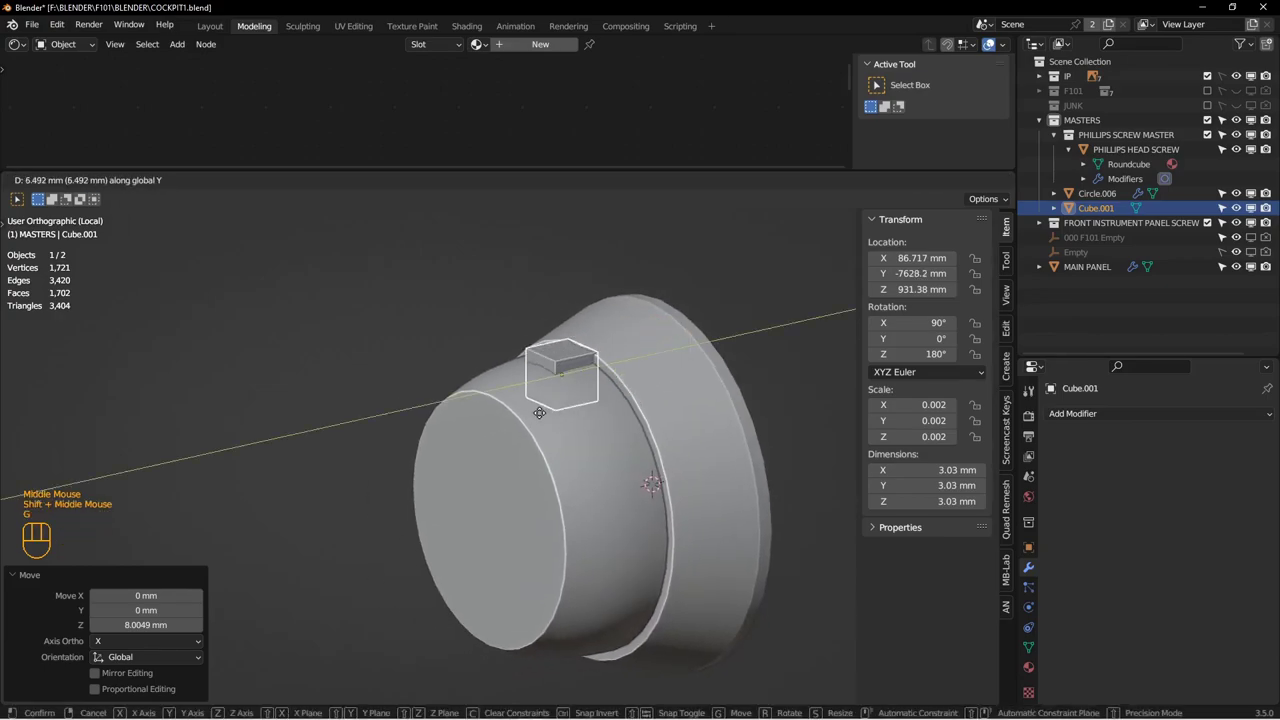
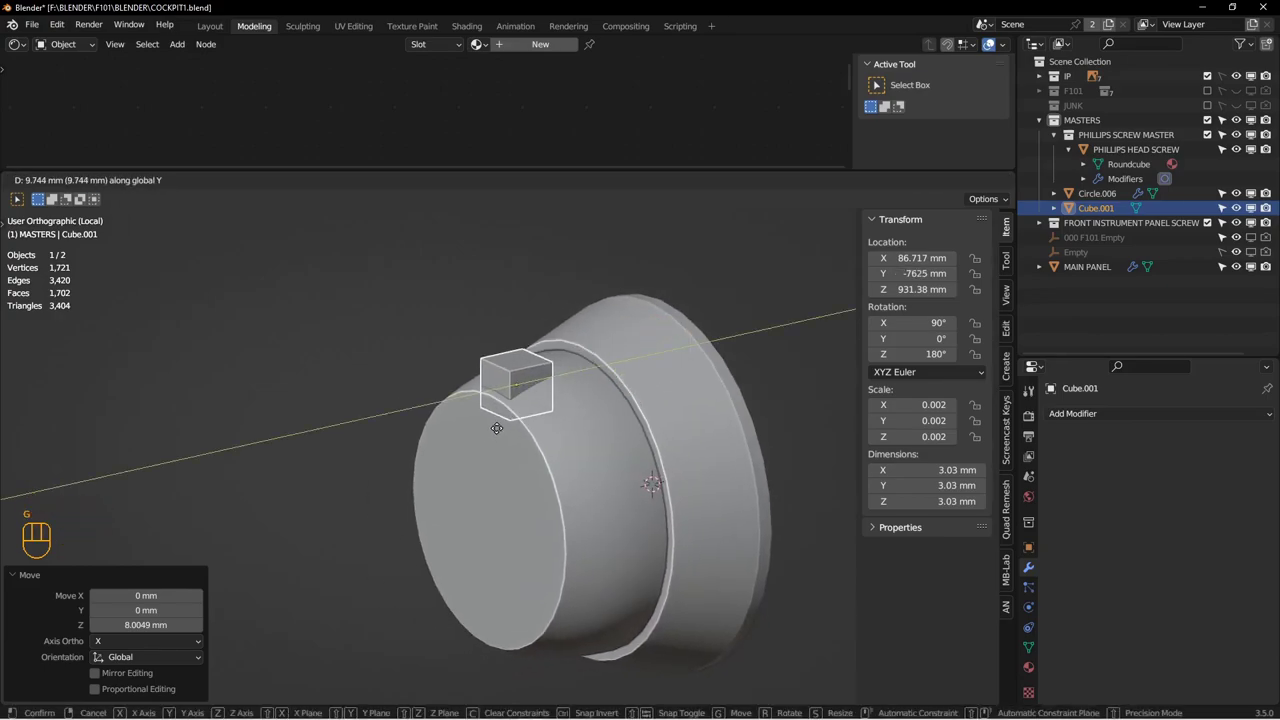
{"action": "left_click", "coordinate": [497, 428]}
Step: Select the two side face loops of the knob's front section and shrink them with a -12.7 mm offset
{"action": "left_click", "coordinate": [562, 463]}
{"action": "key", "text": "Tab"}
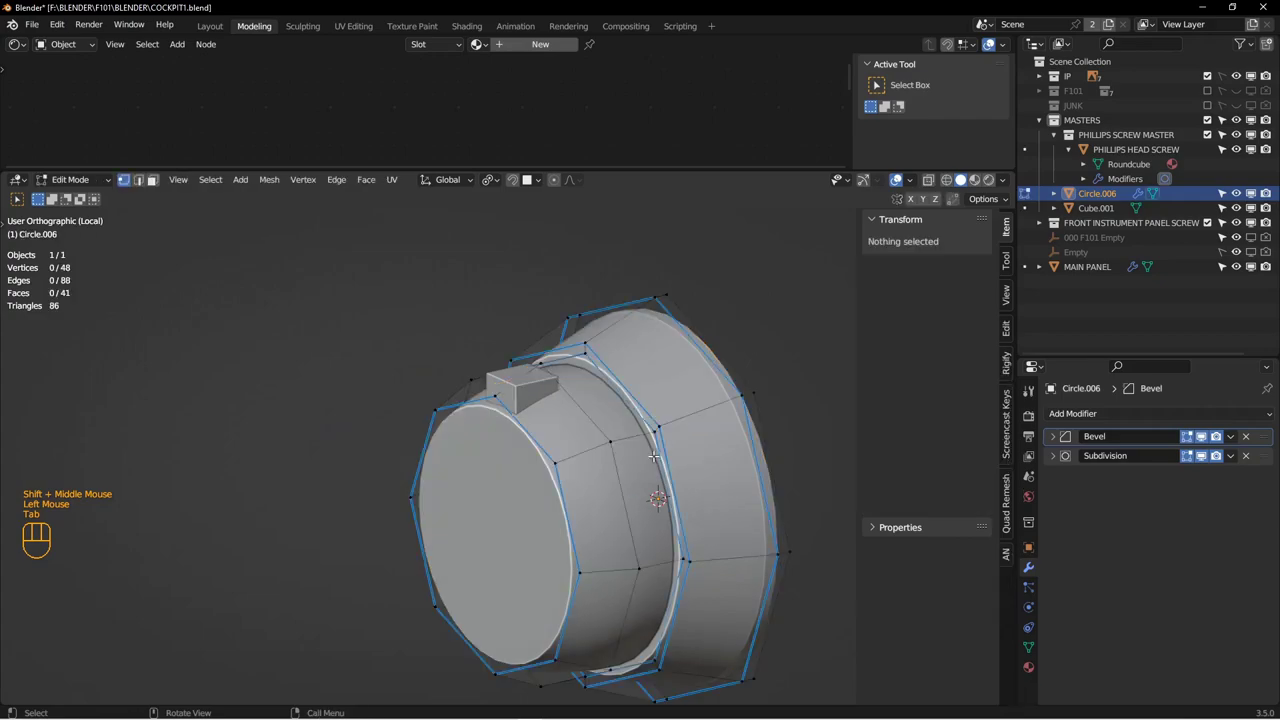
{"action": "double_click", "coordinate": [624, 447]}
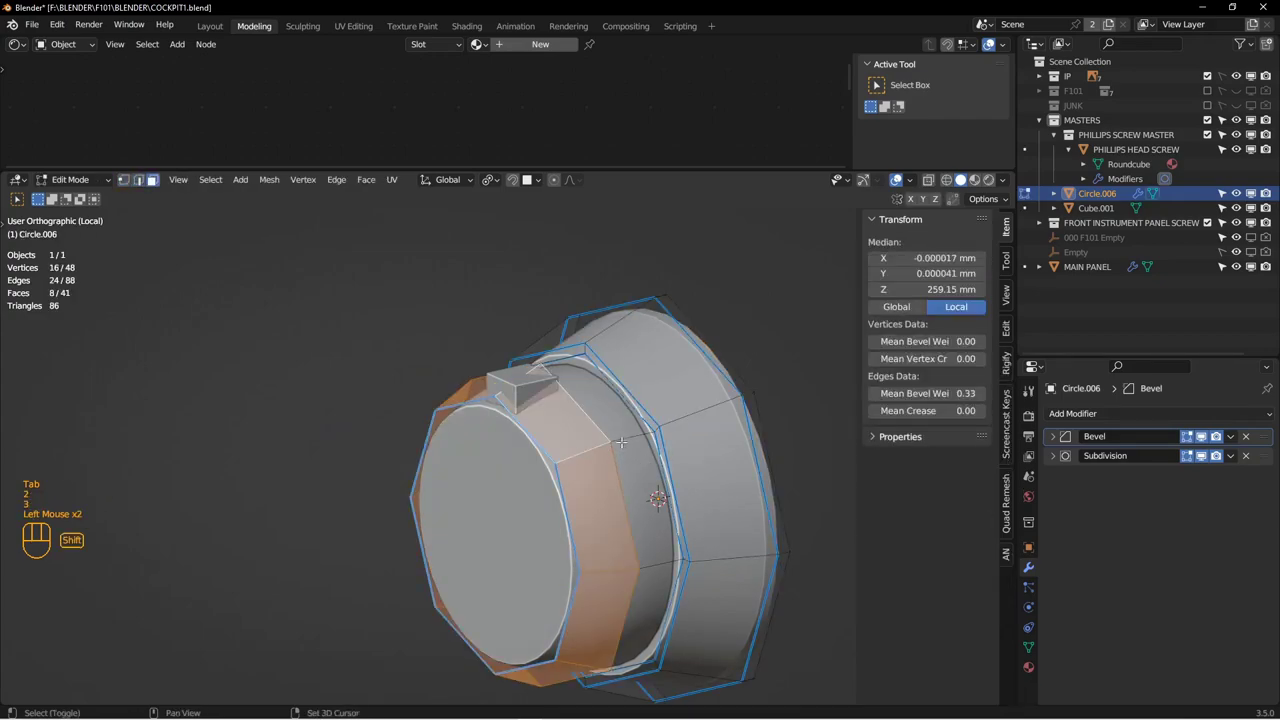
{"action": "double_click", "coordinate": [624, 436], "text": "shift"}
{"action": "key", "text": "alt+s"}
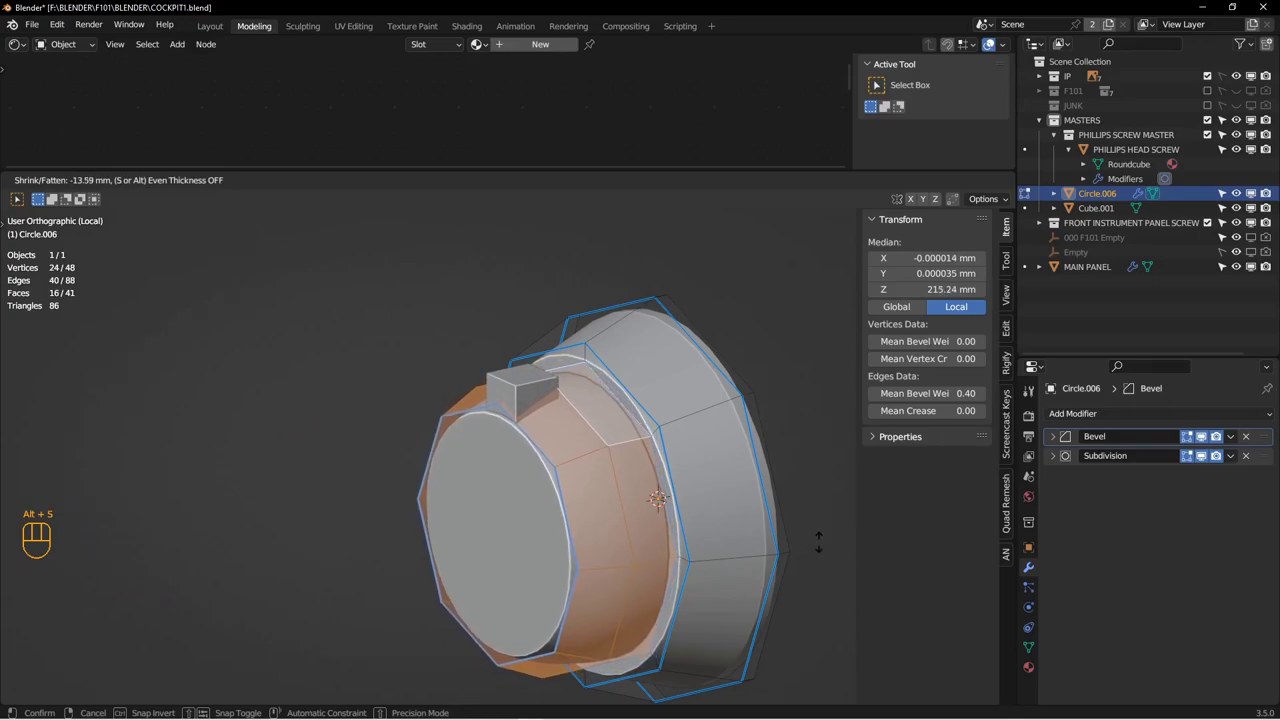
{"action": "left_click", "coordinate": [751, 538]}
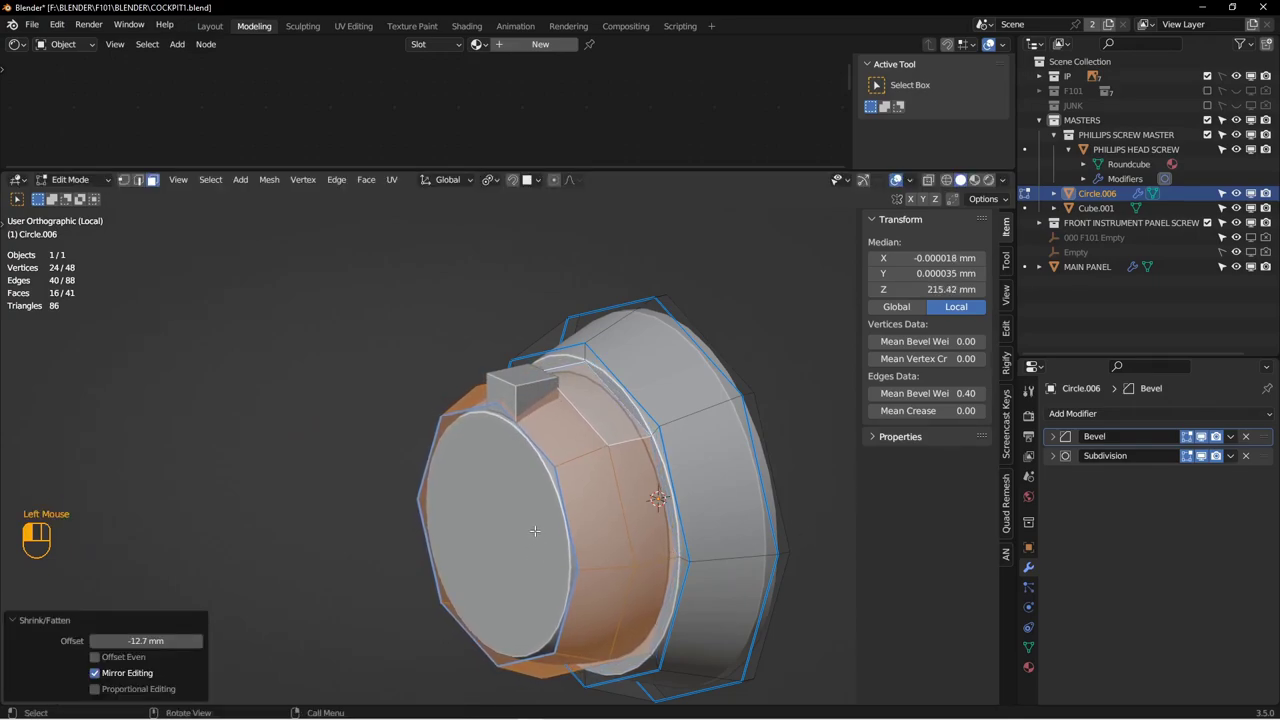
Step: Scale the knob's front end face and return to Object Mode with the small cube selected
{"action": "left_click", "coordinate": [458, 501]}
{"action": "key", "text": "s"}
{"action": "left_click", "coordinate": [595, 486]}
{"action": "mouse_move", "coordinate": [559, 428]}
{"action": "middle_mouse_down", "text": "shift"}
{"action": "mouse_move", "coordinate": [576, 492]}
{"action": "mouse_move", "coordinate": [557, 420]}
{"action": "mouse_move", "coordinate": [540, 408]}
{"action": "mouse_move", "coordinate": [561, 380]}
{"action": "mouse_move", "coordinate": [586, 445]}
{"action": "mouse_move", "coordinate": [565, 451]}
{"action": "middle_mouse_up", "text": "shift"}
{"action": "scroll", "coordinate": [576, 492], "scroll_direction": "down", "scroll_amount": 3}
{"action": "key", "text": "Tab"}
{"action": "left_click", "coordinate": [548, 420]}
{"action": "scroll", "coordinate": [586, 445], "scroll_direction": "up", "scroll_amount": 3}
{"action": "key", "text": "Tab"}
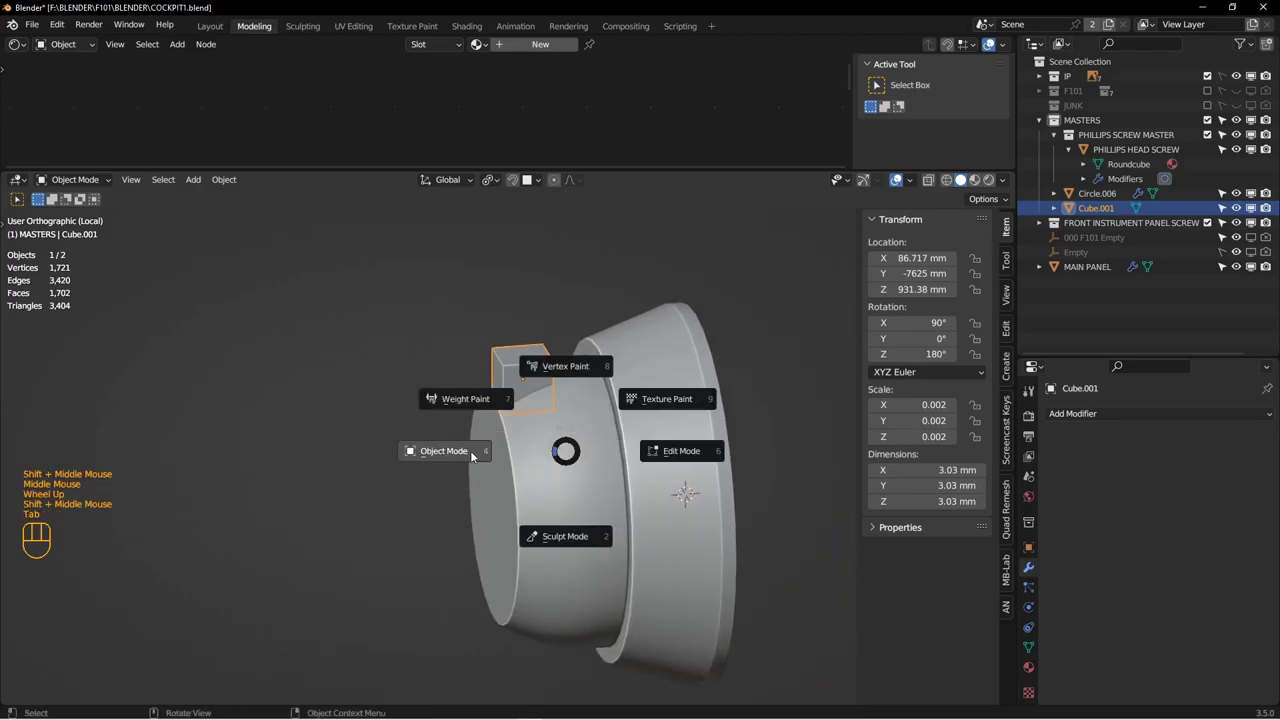
Step: In the right wireframe view, move the front section's two outermost vertex rings along Y toward the flange
{"action": "key", "text": "z"}
{"action": "middle_click", "coordinate": [531, 442]}
{"action": "key", "text": "Tab"}
{"action": "left_click", "coordinate": [512, 467]}
{"action": "key", "text": "Tab"}
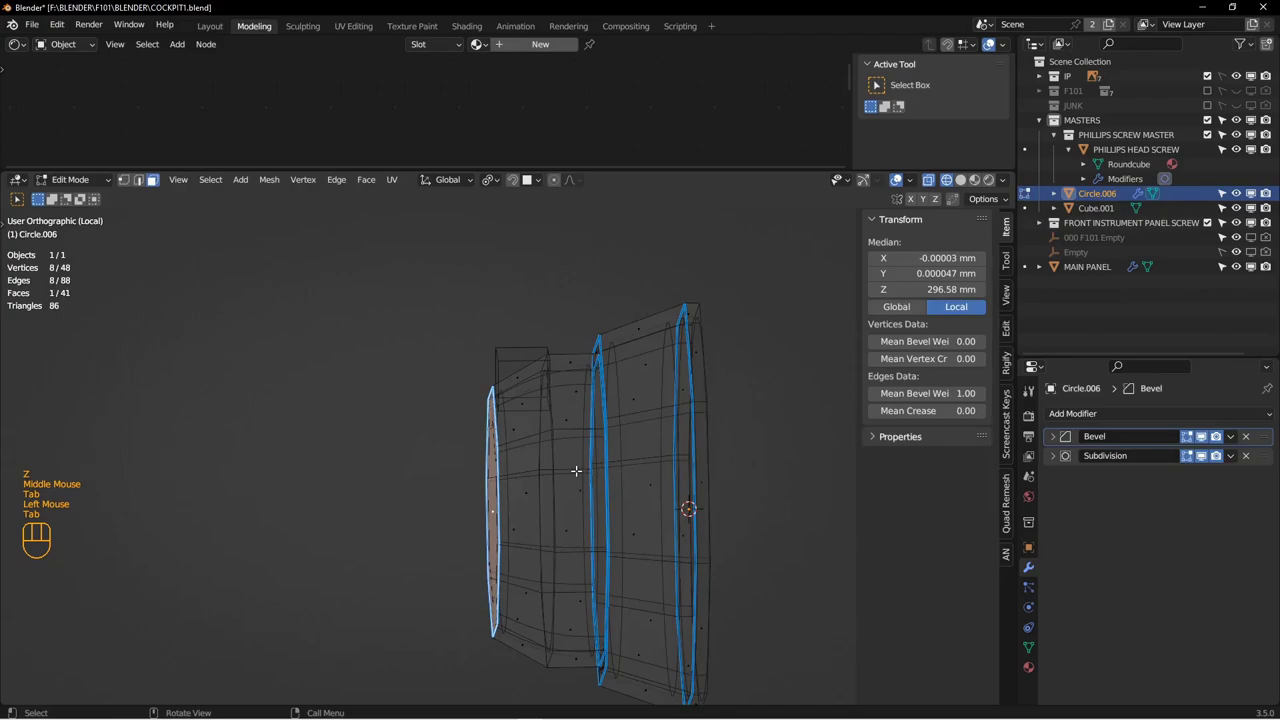
{"action": "key", "text": "KP_3"}
{"action": "key", "text": "1"}
{"action": "left_click_drag", "start_coordinate": [423, 326], "coordinate": [553, 692]}
{"action": "middle_click_drag", "start_coordinate": [564, 529], "coordinate": [611, 520], "text": "shift"}
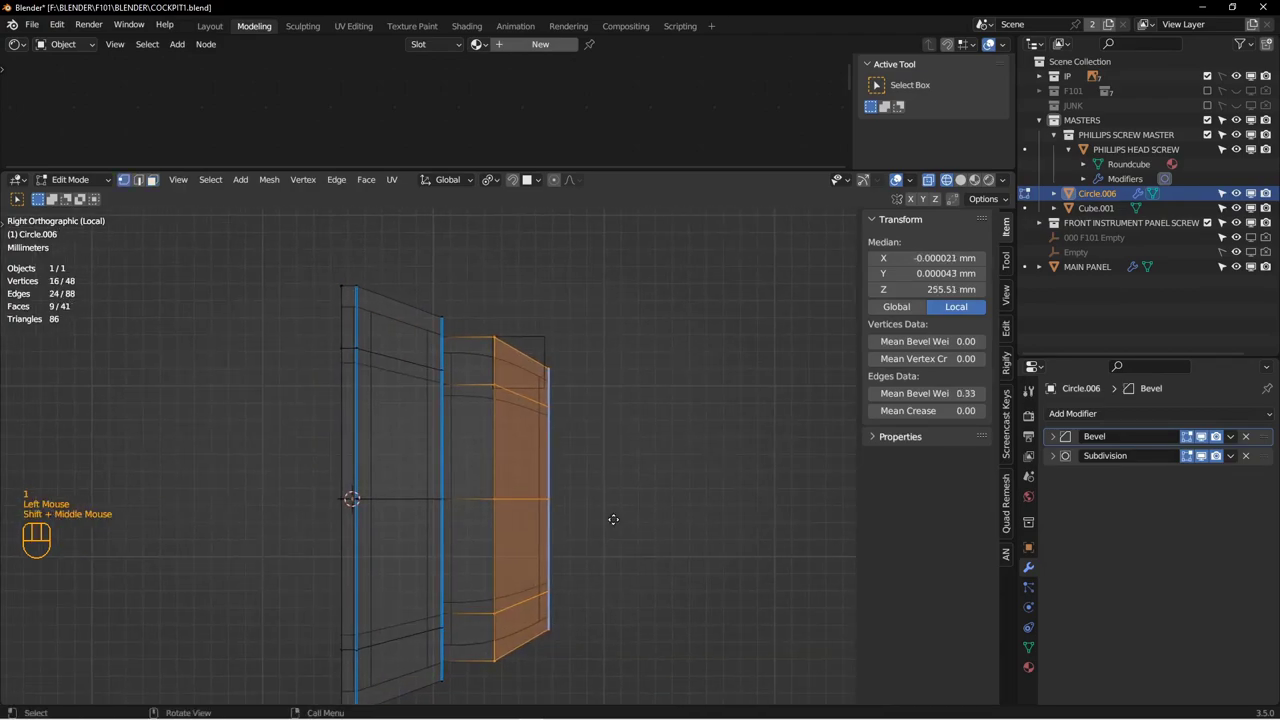
{"action": "key", "text": "g"}
{"action": "key", "text": "y"}
{"action": "left_click", "coordinate": [597, 517]}
Step: Move only the front end face's vertex ring along Y toward the flange to shorten the tapered section
{"action": "left_click_drag", "start_coordinate": [512, 312], "coordinate": [657, 671]}
{"action": "key", "text": "g"}
{"action": "key", "text": "y"}
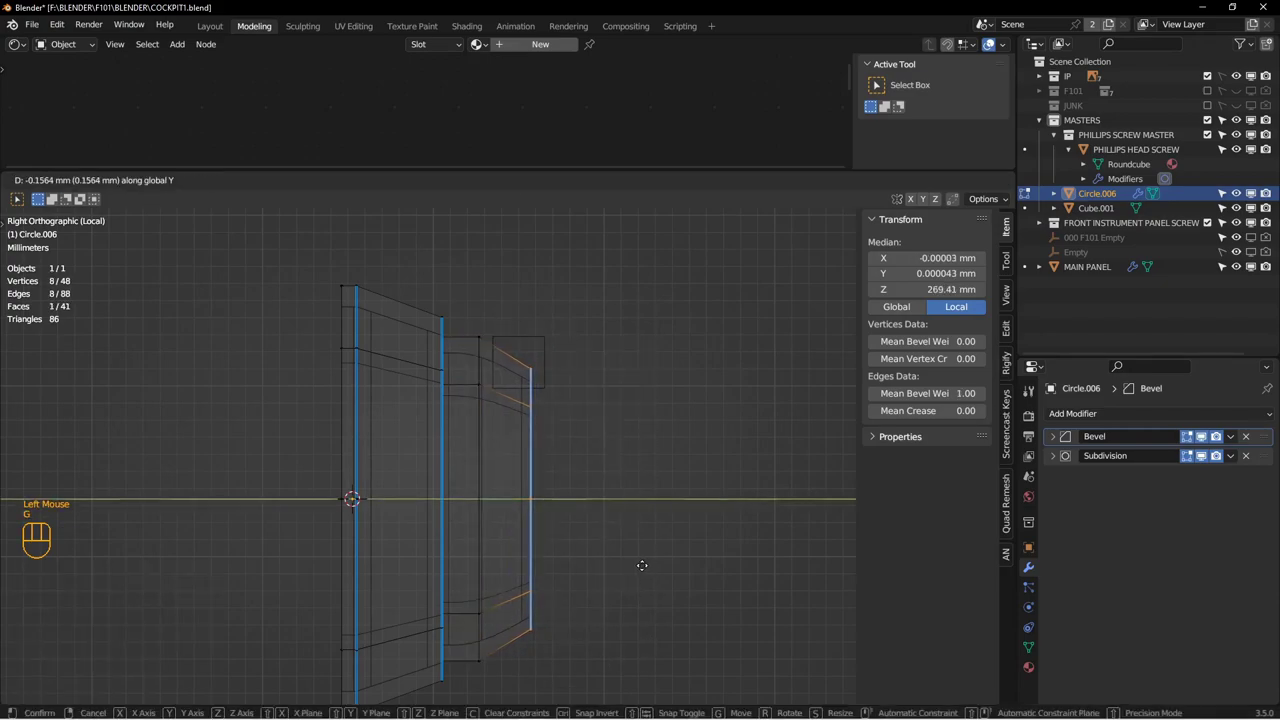
{"action": "left_click", "coordinate": [636, 566]}
Step: Select the knob's front section up to the flange and fatten it outward
{"action": "left_click_drag", "start_coordinate": [471, 324], "coordinate": [580, 692]}
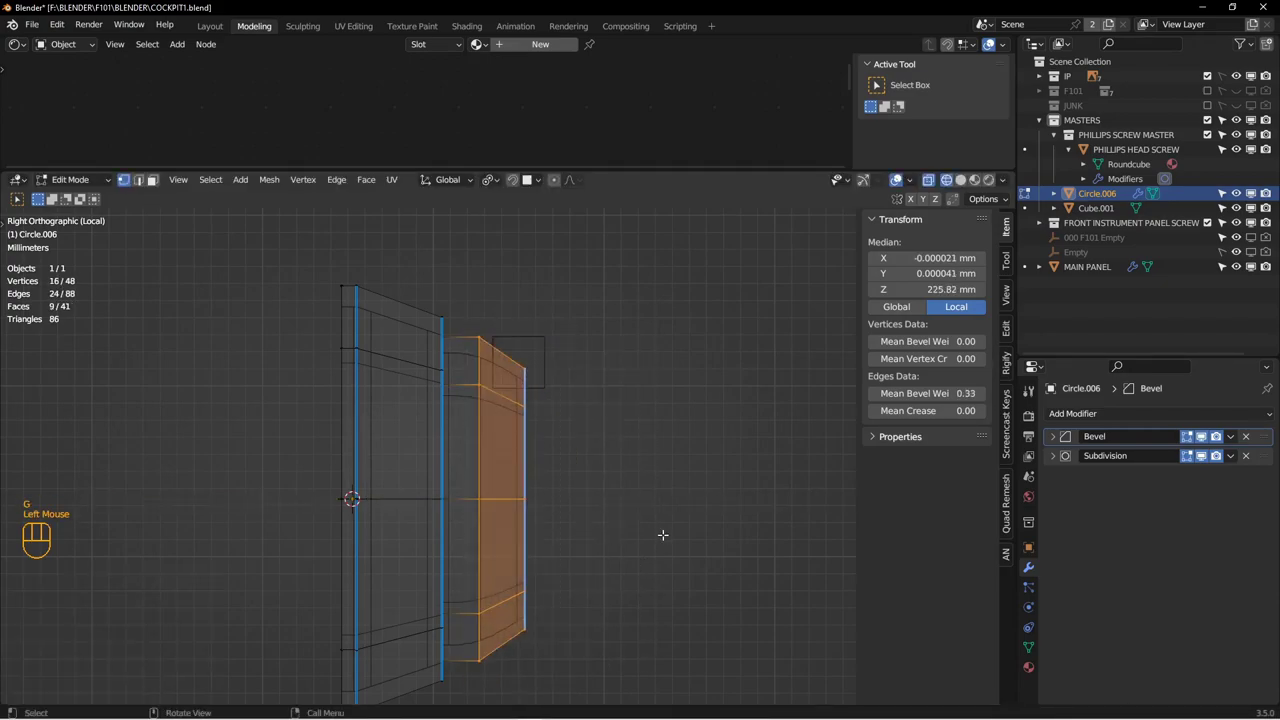
{"action": "key", "text": "ctrl+KP_Add"}
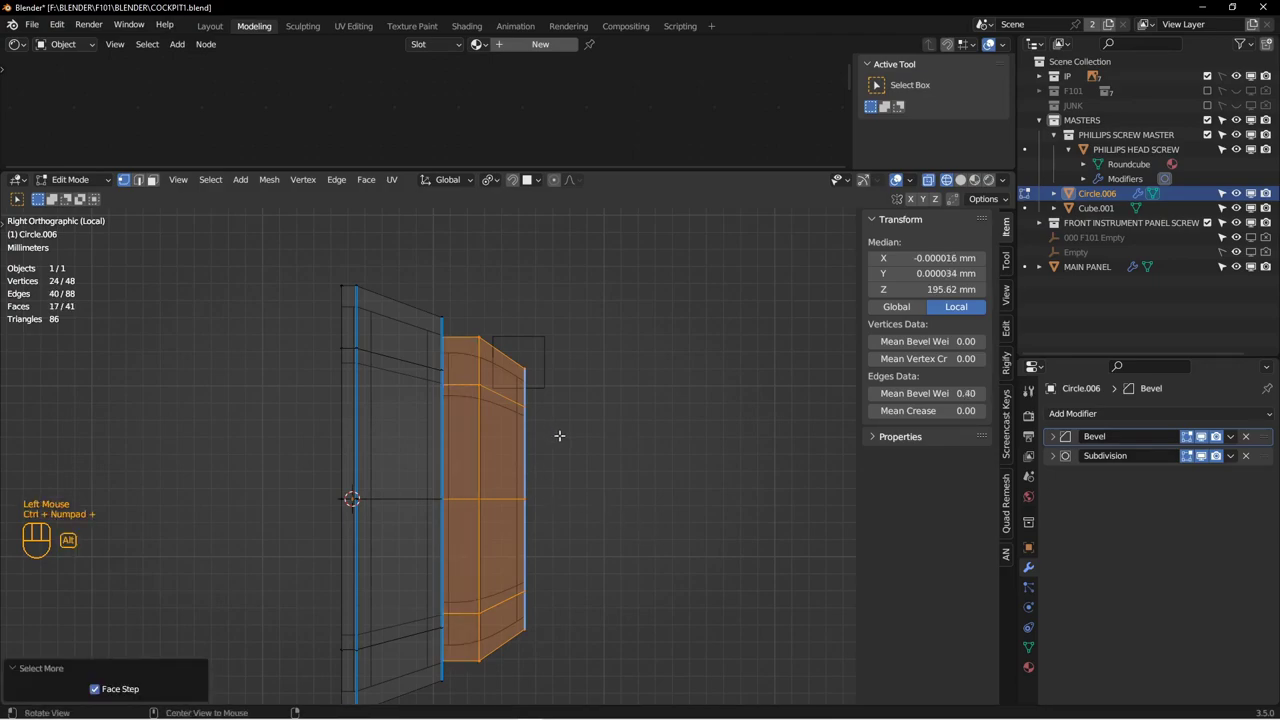
{"action": "key", "text": "alt+s"}
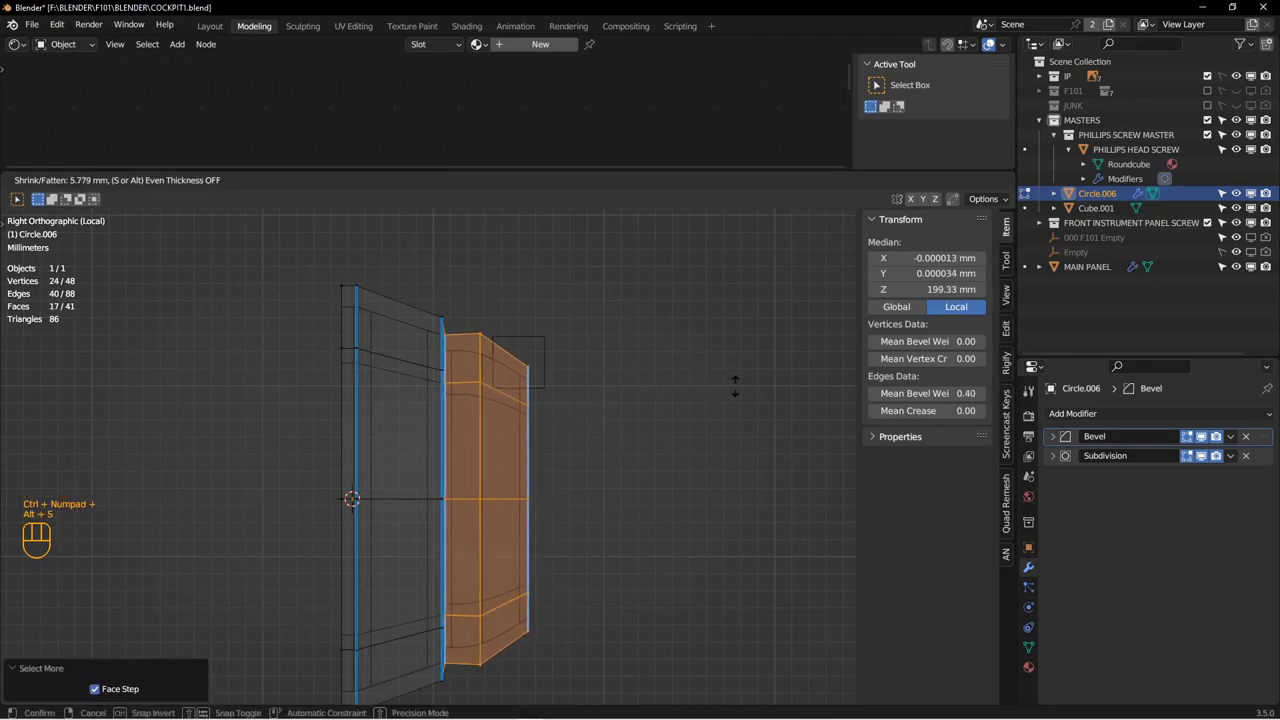
{"action": "left_click", "coordinate": [814, 345]}
Step: Flatten the vertices where the front section meets the flange by scaling them to 0 along Y
{"action": "middle_click_drag", "start_coordinate": [527, 378], "coordinate": [557, 354], "text": "shift"}
{"action": "mouse_move", "coordinate": [452, 275]}
{"action": "left_mouse_down"}
{"action": "mouse_move", "coordinate": [482, 385]}
{"action": "mouse_move", "coordinate": [489, 672]}
{"action": "left_mouse_up"}
{"action": "key", "text": "s"}
{"action": "key", "text": "y"}
{"action": "key", "text": "0"}
{"action": "key", "text": "Return"}
Step: Return to solid shading and Object Mode, then select the small cube on the front rim
{"action": "key", "text": "z"}
{"action": "left_click", "coordinate": [601, 530]}
{"action": "middle_click_drag", "start_coordinate": [612, 420], "coordinate": [500, 460]}
{"action": "key", "text": "Tab"}
{"action": "left_click", "coordinate": [434, 459]}
{"action": "mouse_move", "coordinate": [496, 381]}
{"action": "middle_mouse_down", "text": "shift"}
{"action": "mouse_move", "coordinate": [496, 456]}
{"action": "mouse_move", "coordinate": [516, 462]}
{"action": "middle_mouse_up", "text": "shift"}
{"action": "left_click", "coordinate": [517, 418]}
{"action": "middle_click_drag", "start_coordinate": [517, 418], "coordinate": [532, 448]}
{"action": "middle_click_drag", "start_coordinate": [532, 448], "coordinate": [591, 480], "text": "shift"}
{"action": "scroll", "coordinate": [556, 474], "scroll_direction": "down", "scroll_amount": 2}
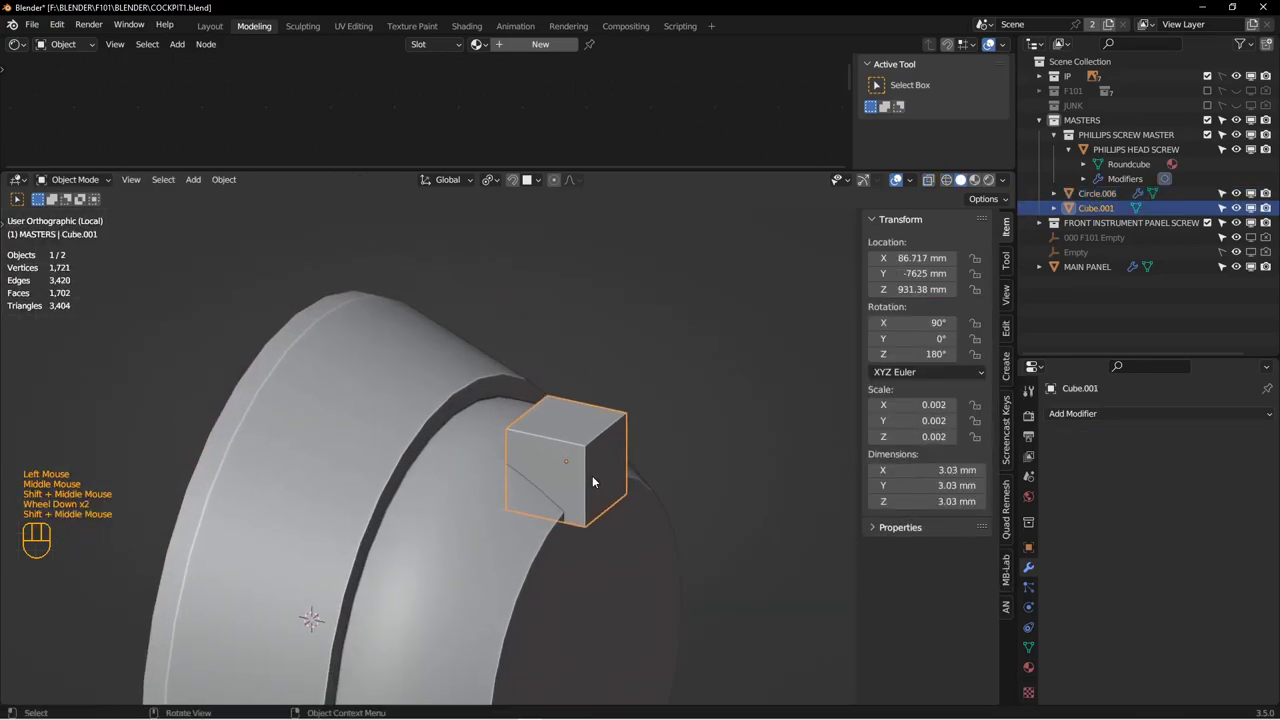
Step: Move the small cube about 1 mm along Y toward the flange
{"action": "key", "text": "g"}
{"action": "key", "text": "y"}
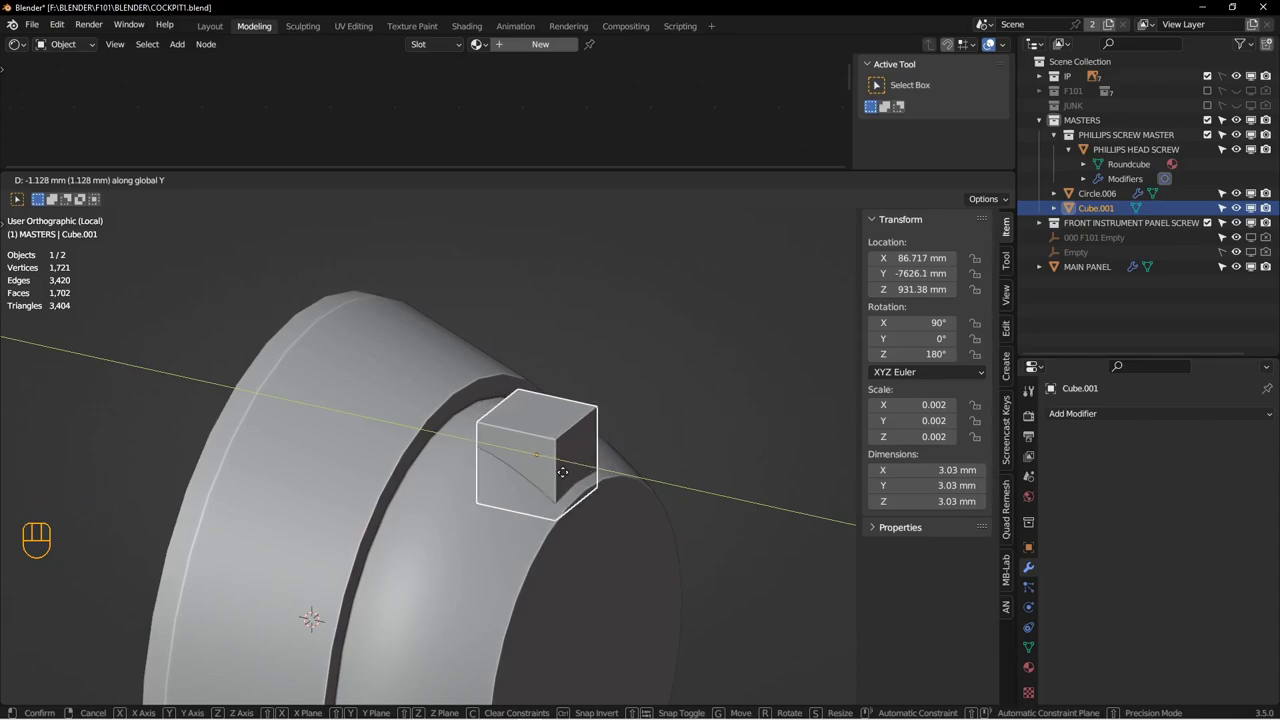
{"action": "left_click", "coordinate": [562, 472]}
{"action": "mouse_move", "coordinate": [565, 476]}
{"action": "middle_mouse_down", "text": "shift"}
{"action": "mouse_move", "coordinate": [578, 488]}
{"action": "mouse_move", "coordinate": [600, 480]}
{"action": "mouse_move", "coordinate": [558, 475]}
{"action": "middle_mouse_up", "text": "shift"}
Step: Extend the cube's flange-facing face about 2.1 mm along Y into the flange
{"action": "key", "text": "Tab"}
{"action": "key", "text": "3"}
{"action": "left_click", "coordinate": [558, 475]}
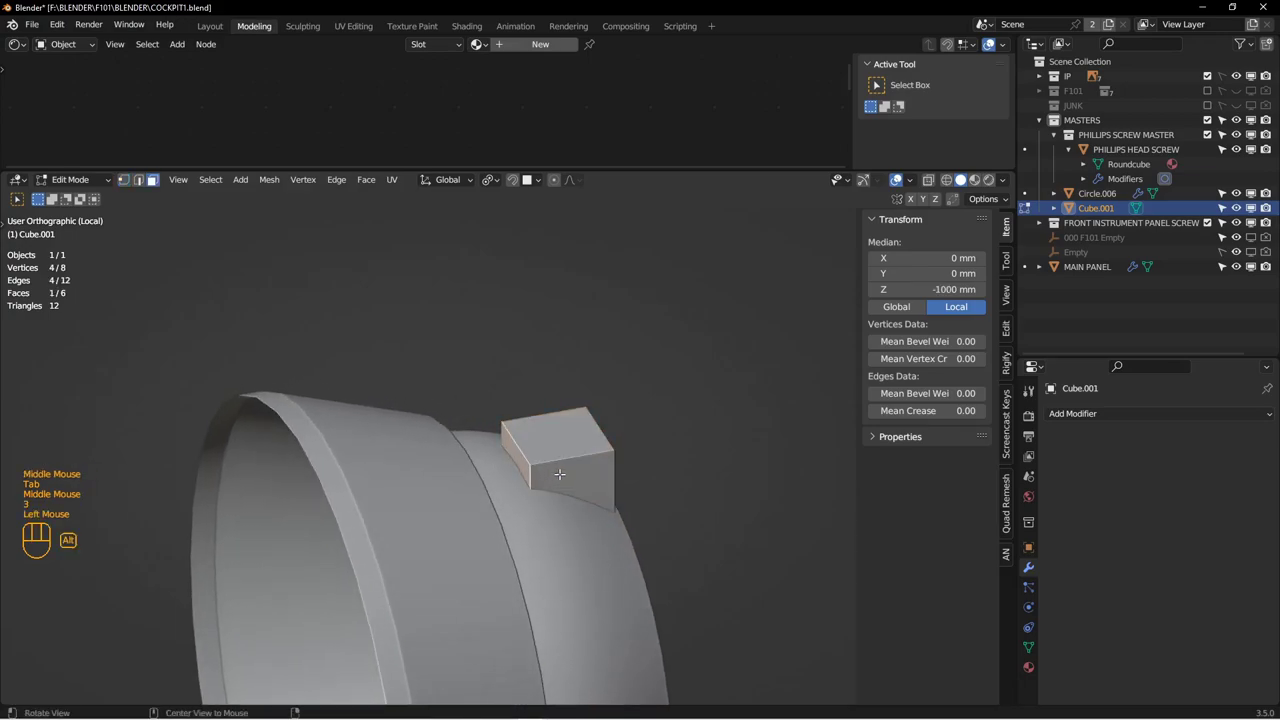
{"action": "key", "text": "g"}
{"action": "left_click", "coordinate": [501, 485]}
Step: Select the whole block in back view and narrow it along X to about 0.6 of its width
{"action": "middle_click_drag", "start_coordinate": [501, 485], "coordinate": [380, 508]}
{"action": "middle_click_drag", "start_coordinate": [380, 508], "coordinate": [517, 409], "text": "shift"}
{"action": "key", "text": "ctrl+KP_1"}
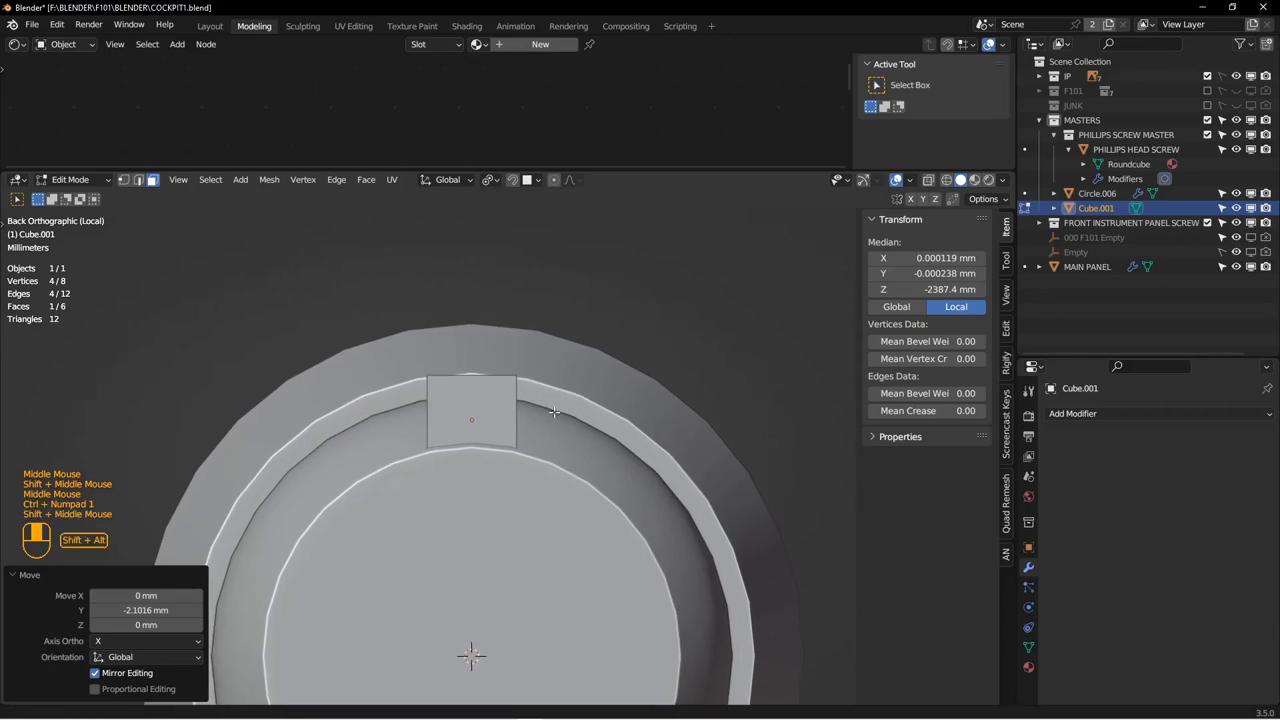
{"action": "scroll", "coordinate": [555, 384], "scroll_direction": "down", "scroll_amount": 1}
{"action": "key", "text": "a"}
{"action": "key", "text": "s"}
{"action": "key", "text": "y"}
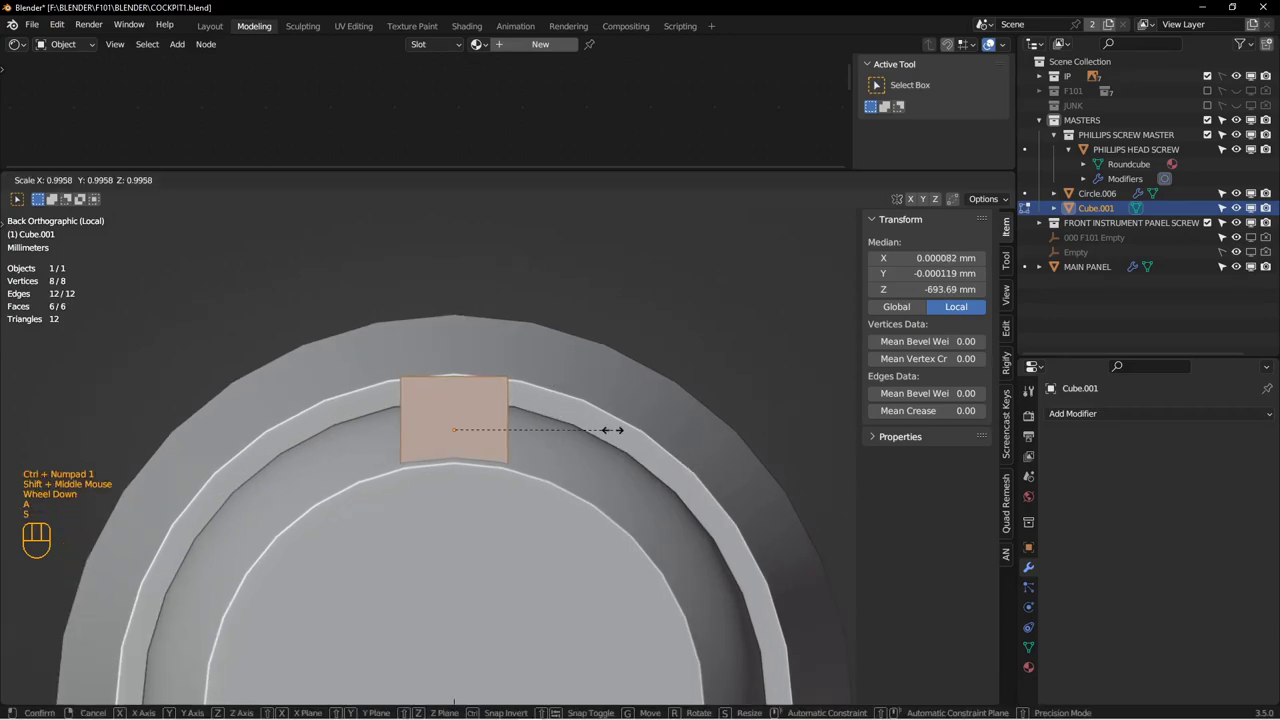
{"action": "key", "text": "x"}
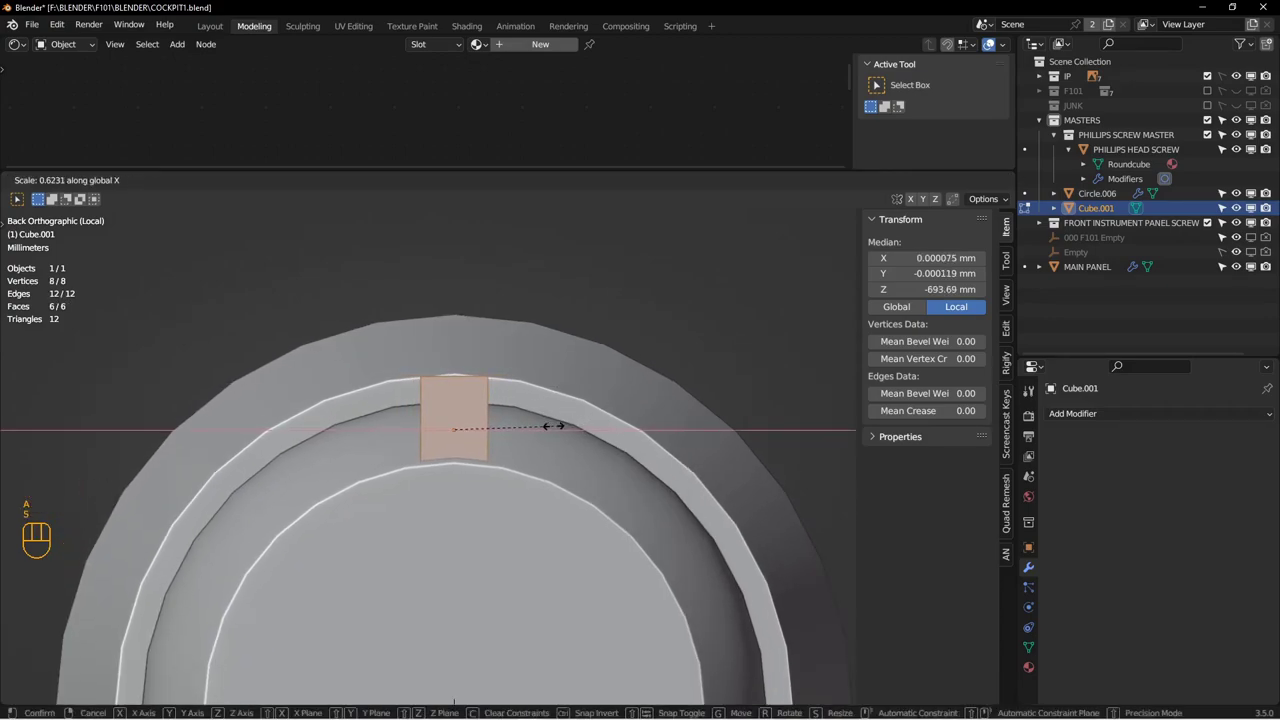
{"action": "left_click", "coordinate": [551, 427]}
Step: Lower the block's top face about 0.06 mm along Z
{"action": "middle_click_drag", "start_coordinate": [551, 427], "coordinate": [455, 420]}
{"action": "middle_click_drag", "start_coordinate": [470, 405], "coordinate": [426, 391]}
{"action": "left_click", "coordinate": [436, 365]}
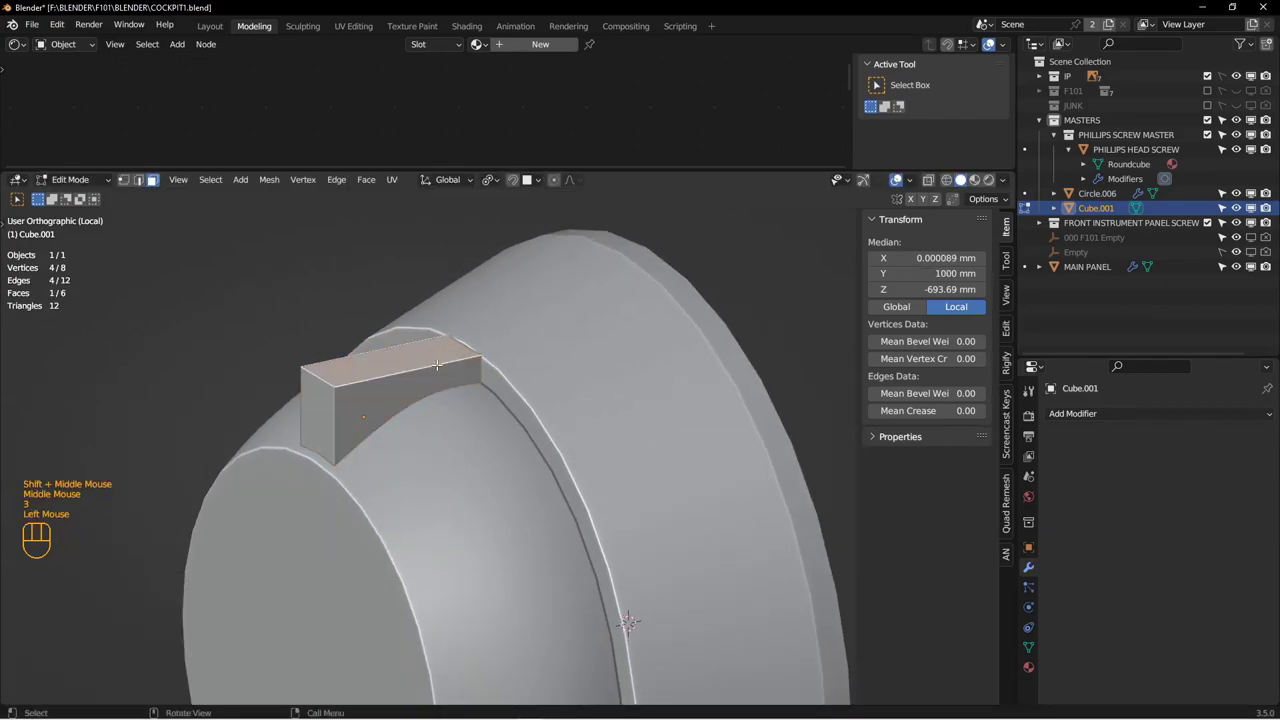
{"action": "key", "text": "g"}
{"action": "key", "text": "z"}
{"action": "left_click", "coordinate": [437, 369]}
Step: Delete the block's hidden bottom face and the face buried in the flange
{"action": "middle_click_drag", "start_coordinate": [437, 369], "coordinate": [606, 403]}
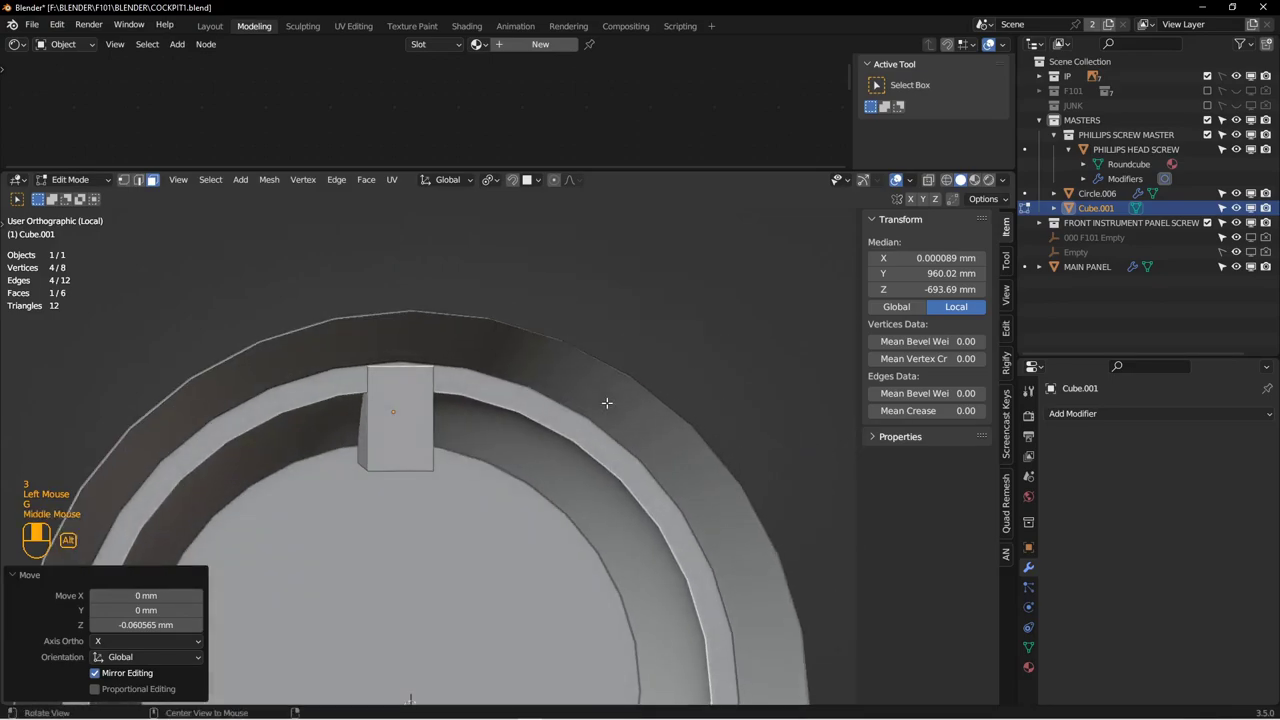
{"action": "middle_click_drag", "start_coordinate": [388, 436], "coordinate": [437, 325], "text": "shift"}
{"action": "left_click", "coordinate": [437, 325]}
{"action": "middle_click_drag", "start_coordinate": [462, 436], "coordinate": [426, 434]}
{"action": "left_click", "coordinate": [449, 290]}
{"action": "left_click", "coordinate": [443, 343], "text": "shift"}
{"action": "key", "text": "x"}
{"action": "left_click", "coordinate": [435, 395]}
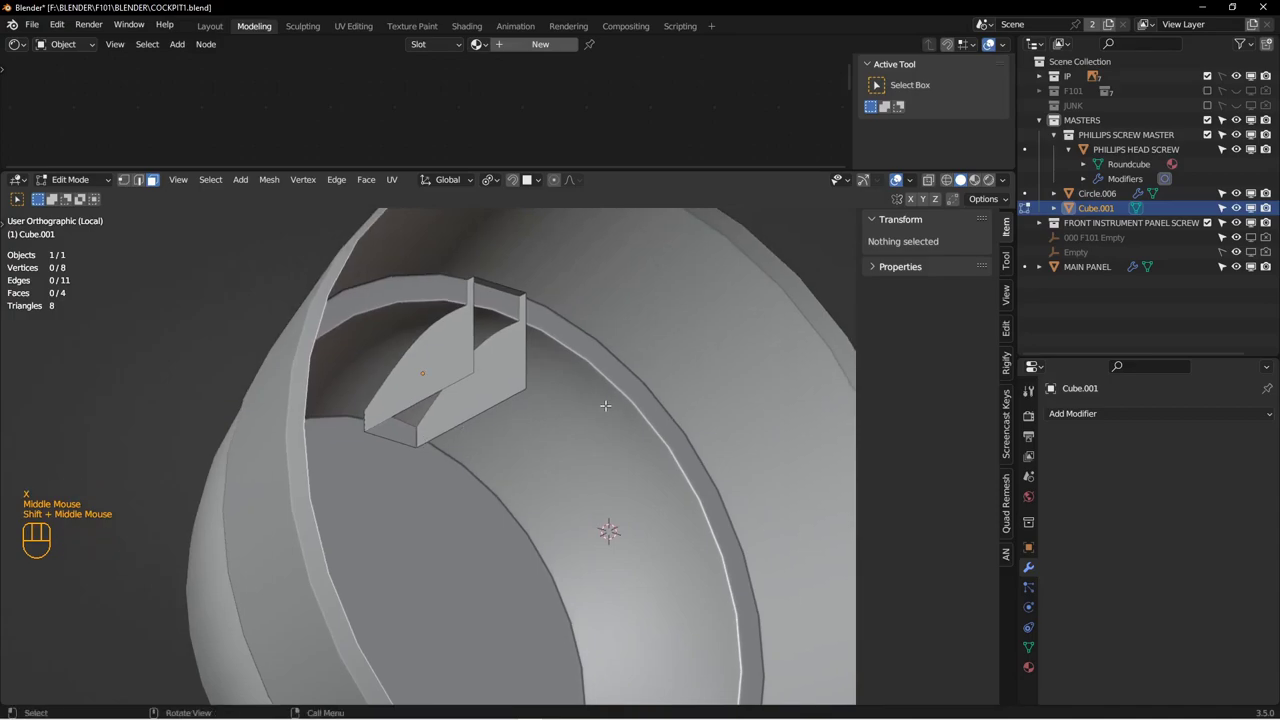
{"action": "scroll", "coordinate": [585, 397], "scroll_direction": "up", "scroll_amount": 1}
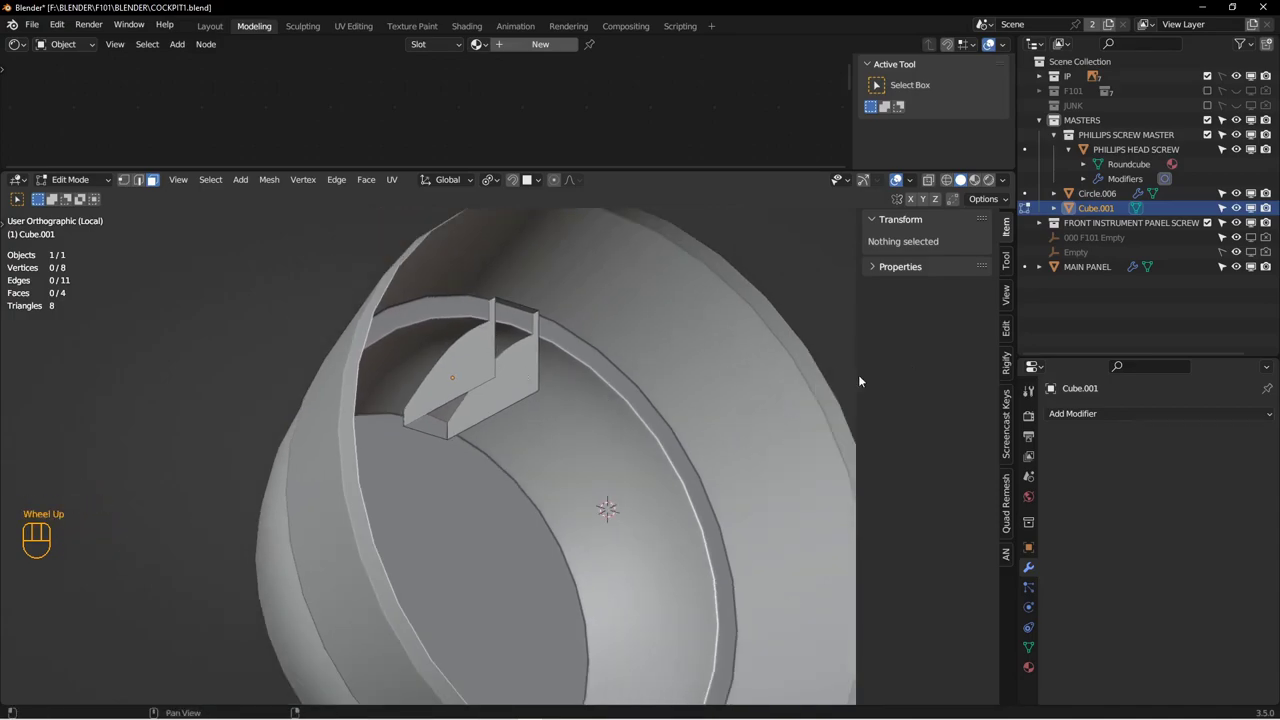
Step: Add a Subdivision modifier to the block and set the mean crease of its open boundary edges to 1.00
{"action": "left_click", "coordinate": [1088, 413]}
{"action": "left_click", "coordinate": [996, 333]}
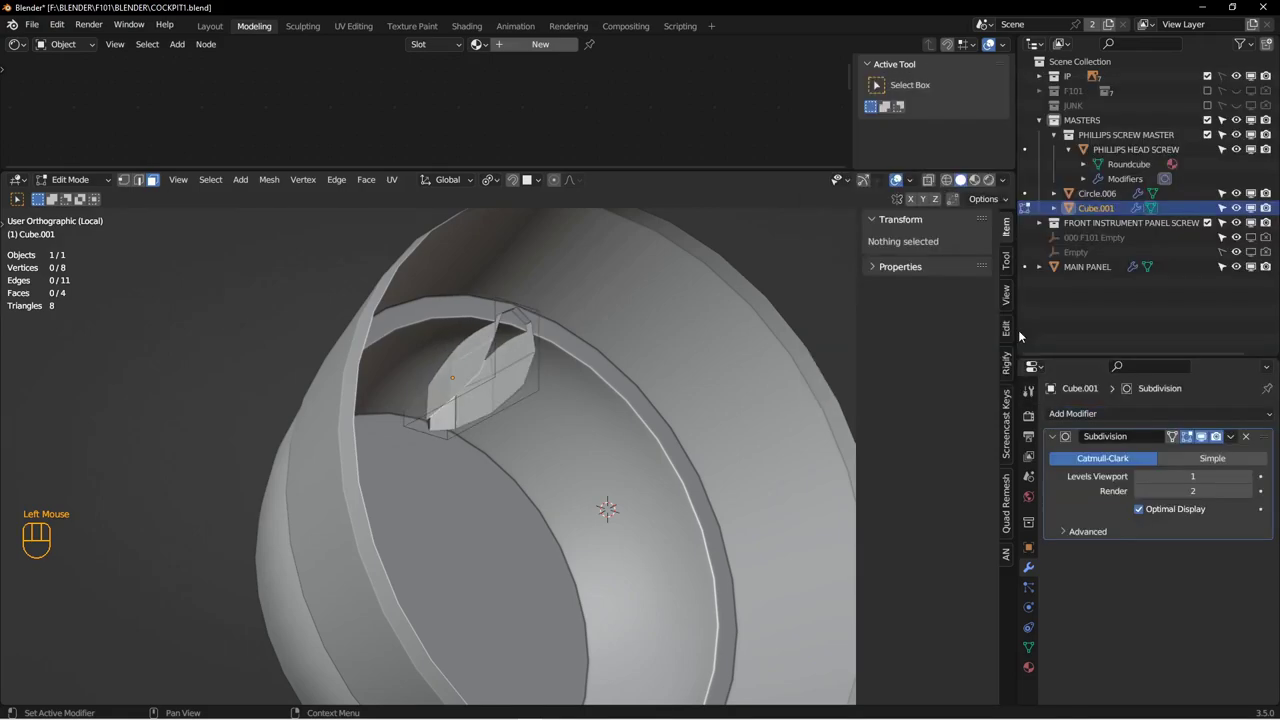
{"action": "middle_click_drag", "start_coordinate": [600, 370], "coordinate": [541, 361]}
{"action": "scroll", "coordinate": [457, 399], "scroll_direction": "down", "scroll_amount": 2}
{"action": "key", "text": "2"}
{"action": "double_click", "coordinate": [472, 389]}
{"action": "double_click", "coordinate": [514, 354], "text": "shift"}
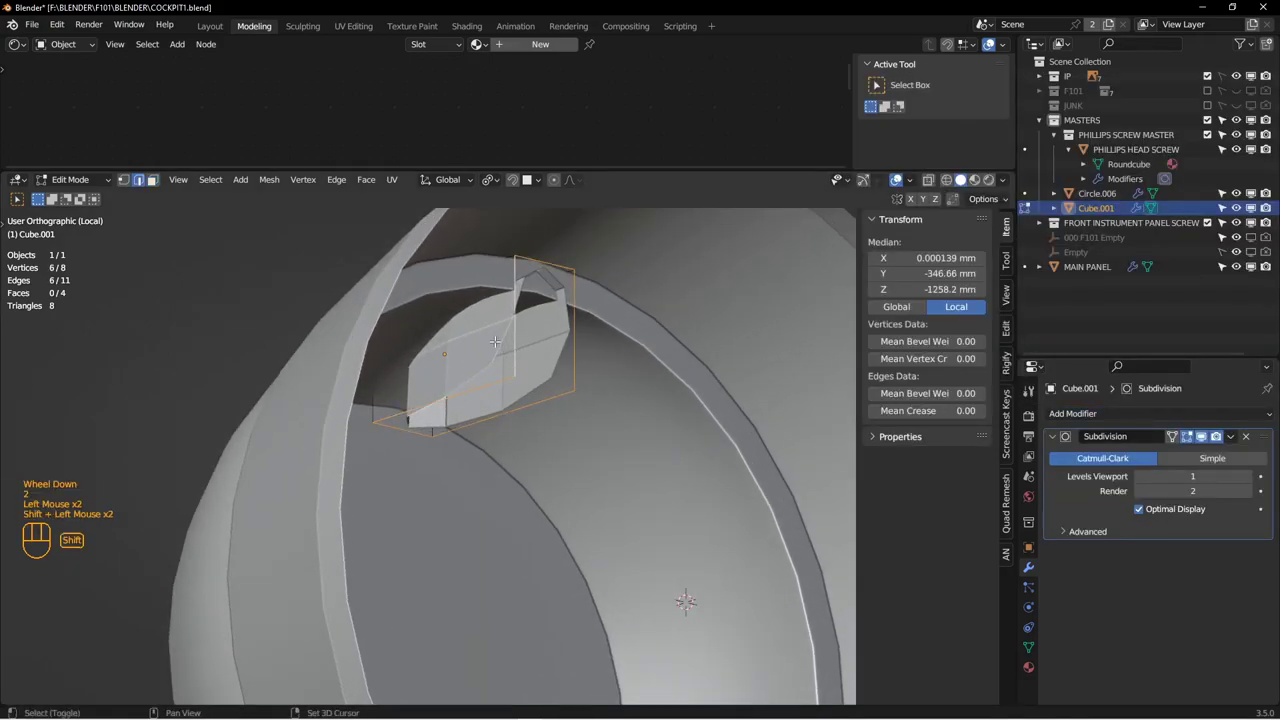
{"action": "left_click_drag", "start_coordinate": [912, 411], "coordinate": [965, 411]}
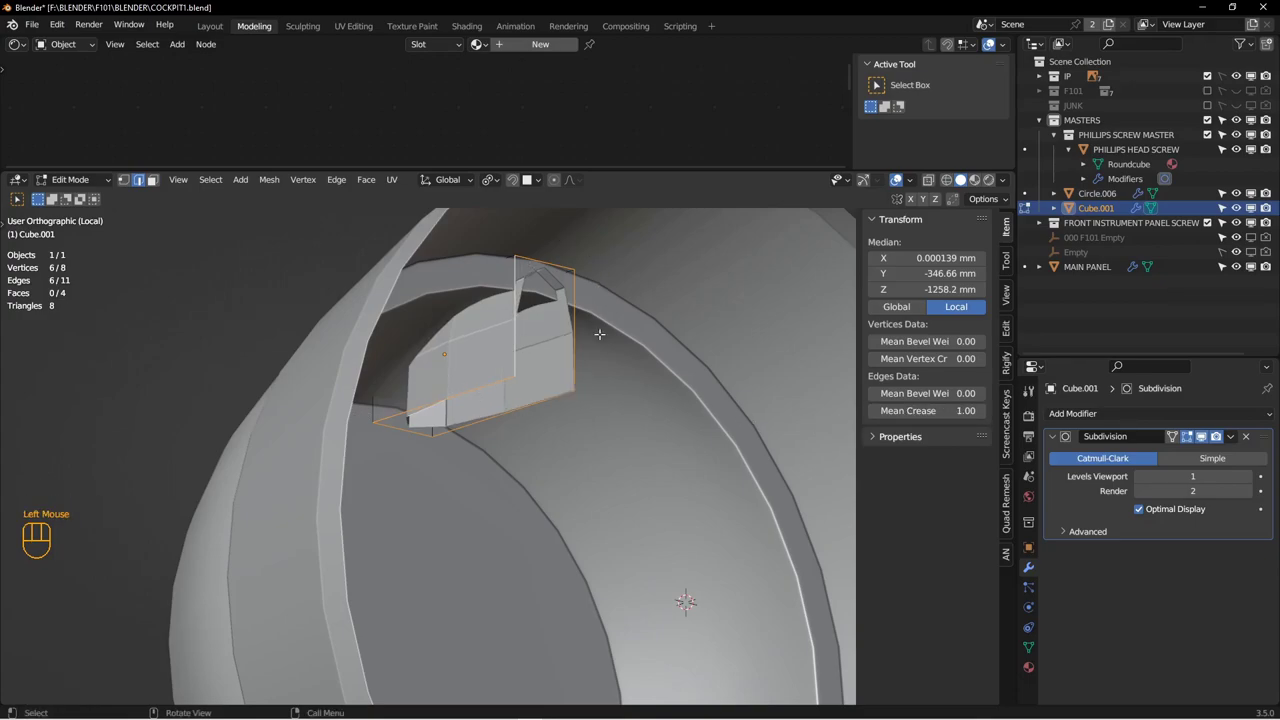
{"action": "middle_click_drag", "start_coordinate": [598, 406], "coordinate": [950, 443]}
{"action": "left_click_drag", "start_coordinate": [908, 411], "coordinate": [950, 411]}
Step: Set the mean bevel weight of the block's remaining exposed edges to 1 and return to Object Mode
{"action": "middle_click_drag", "start_coordinate": [661, 428], "coordinate": [470, 410]}
{"action": "middle_click_drag", "start_coordinate": [560, 400], "coordinate": [451, 347]}
{"action": "left_click", "coordinate": [452, 348]}
{"action": "left_click", "coordinate": [405, 389], "text": "shift"}
{"action": "left_click", "coordinate": [404, 333], "text": "shift"}
{"action": "left_click", "coordinate": [922, 393]}
{"action": "type", "text": "1"}
{"action": "key", "text": "Return"}
{"action": "scroll", "coordinate": [525, 418], "scroll_direction": "up", "scroll_amount": 3}
{"action": "middle_click_drag", "start_coordinate": [513, 426], "coordinate": [571, 400]}
{"action": "key", "text": "Tab"}
Step: Copy the knob body's Bevel and Subdivision modifiers to the block
{"action": "scroll", "coordinate": [489, 410], "scroll_direction": "up", "scroll_amount": 1}
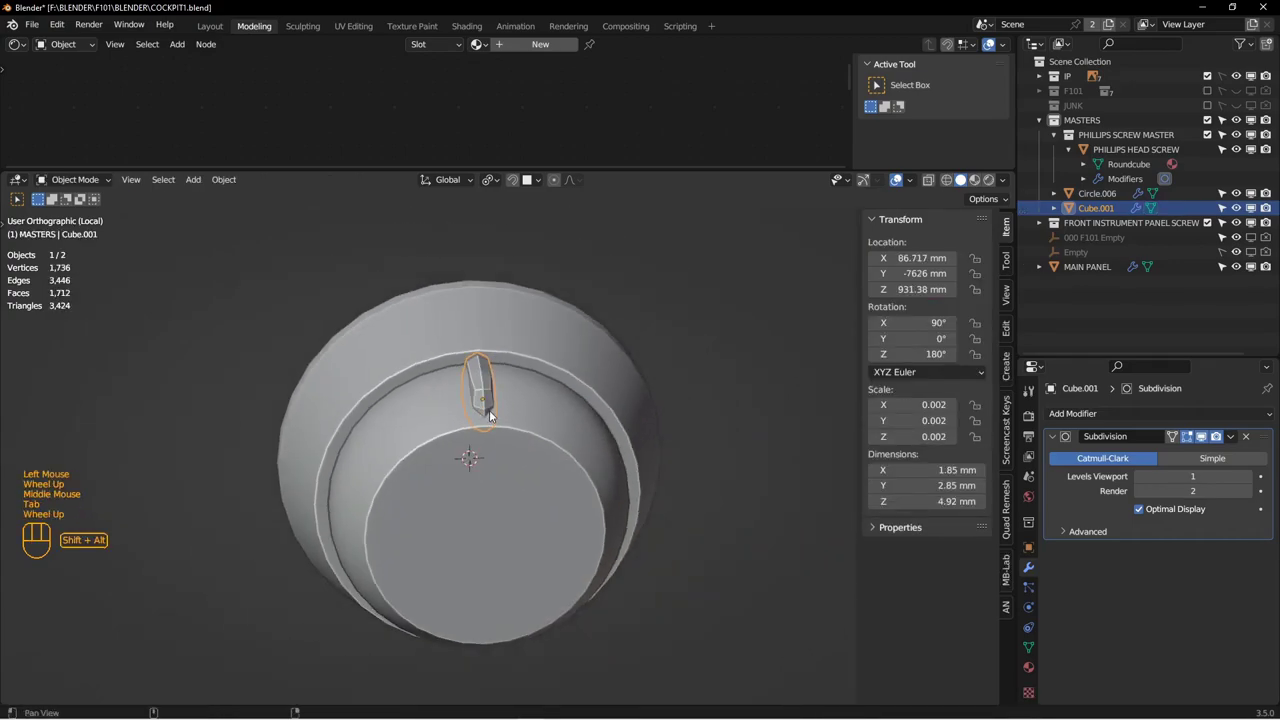
{"action": "middle_click_drag", "start_coordinate": [489, 410], "coordinate": [495, 397], "text": "shift"}
{"action": "middle_click_drag", "start_coordinate": [495, 397], "coordinate": [502, 377]}
{"action": "key", "text": "ctrl+KP_1"}
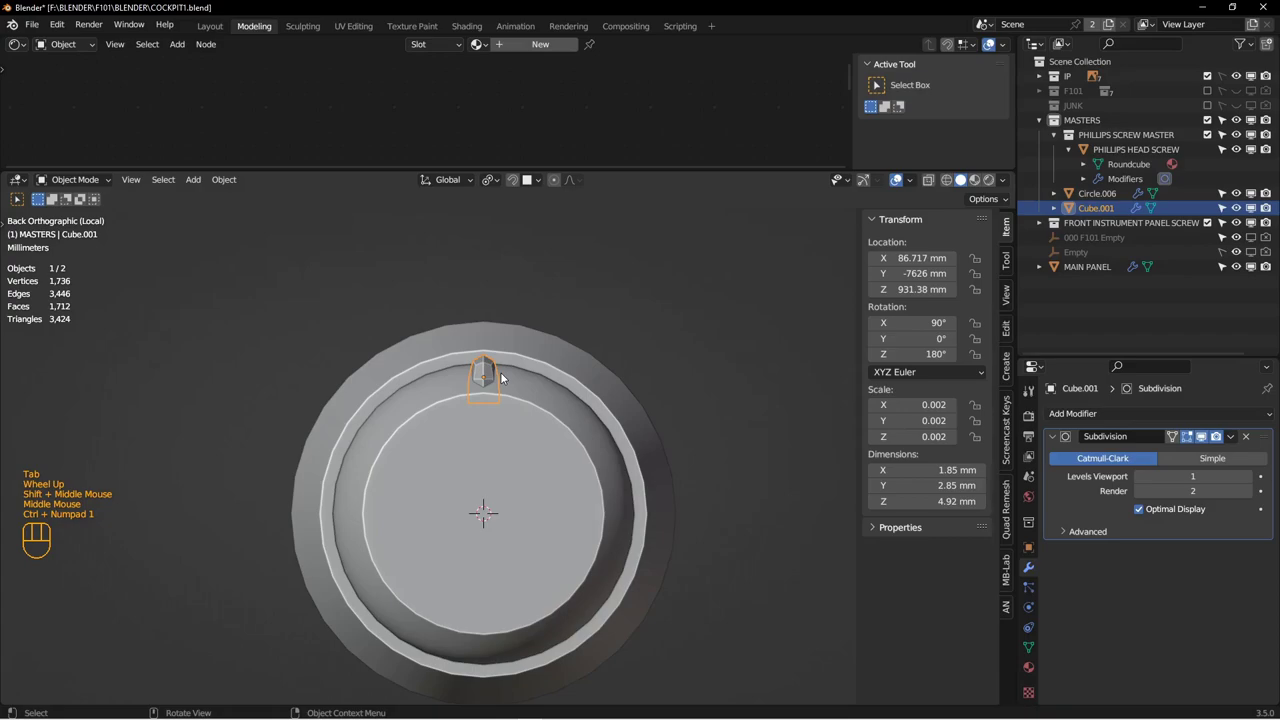
{"action": "scroll", "coordinate": [502, 377], "scroll_direction": "down", "scroll_amount": 2}
{"action": "left_click", "coordinate": [596, 450], "text": "shift"}
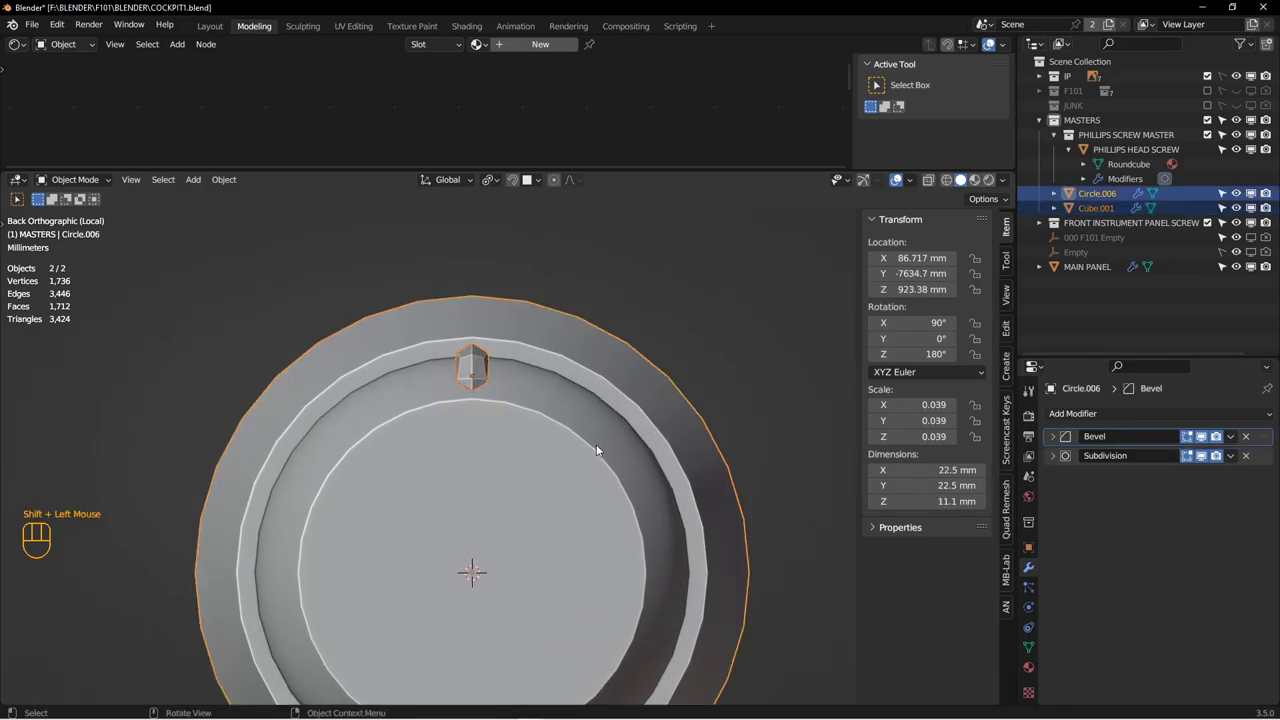
{"action": "key", "text": "ctrl+l"}
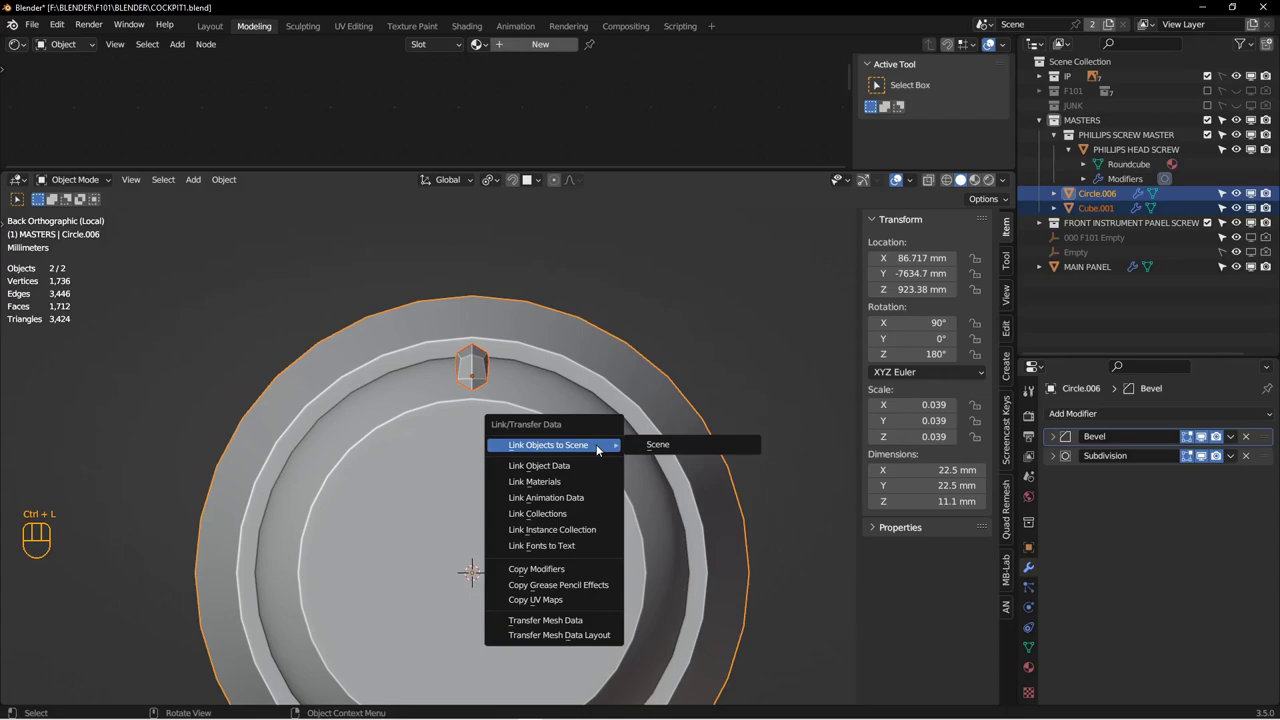
{"action": "left_click", "coordinate": [536, 568]}
Step: Apply the rotation and scale of both the block and the knob body, and clear the selection
{"action": "middle_click_drag", "start_coordinate": [536, 568], "coordinate": [471, 436]}
{"action": "key", "text": "alt+a"}
{"action": "left_click", "coordinate": [431, 376]}
{"action": "left_click", "coordinate": [468, 447], "text": "shift"}
{"action": "key", "text": "ctrl+a"}
{"action": "left_click", "coordinate": [471, 445]}
{"action": "key", "text": "alt+a"}
Step: Test Bevel amounts of 0.05 mm and 1 mm on the block and settle on 0.5 mm
{"action": "left_click", "coordinate": [481, 397]}
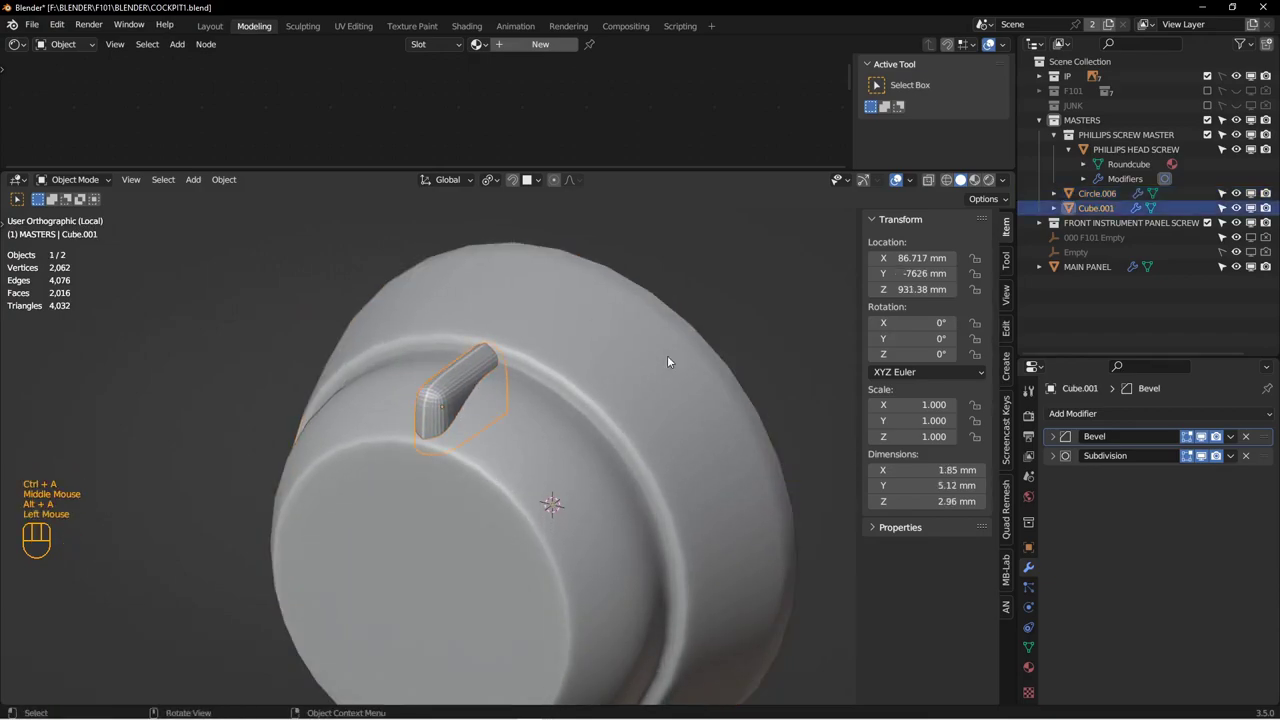
{"action": "left_click", "coordinate": [1053, 437]}
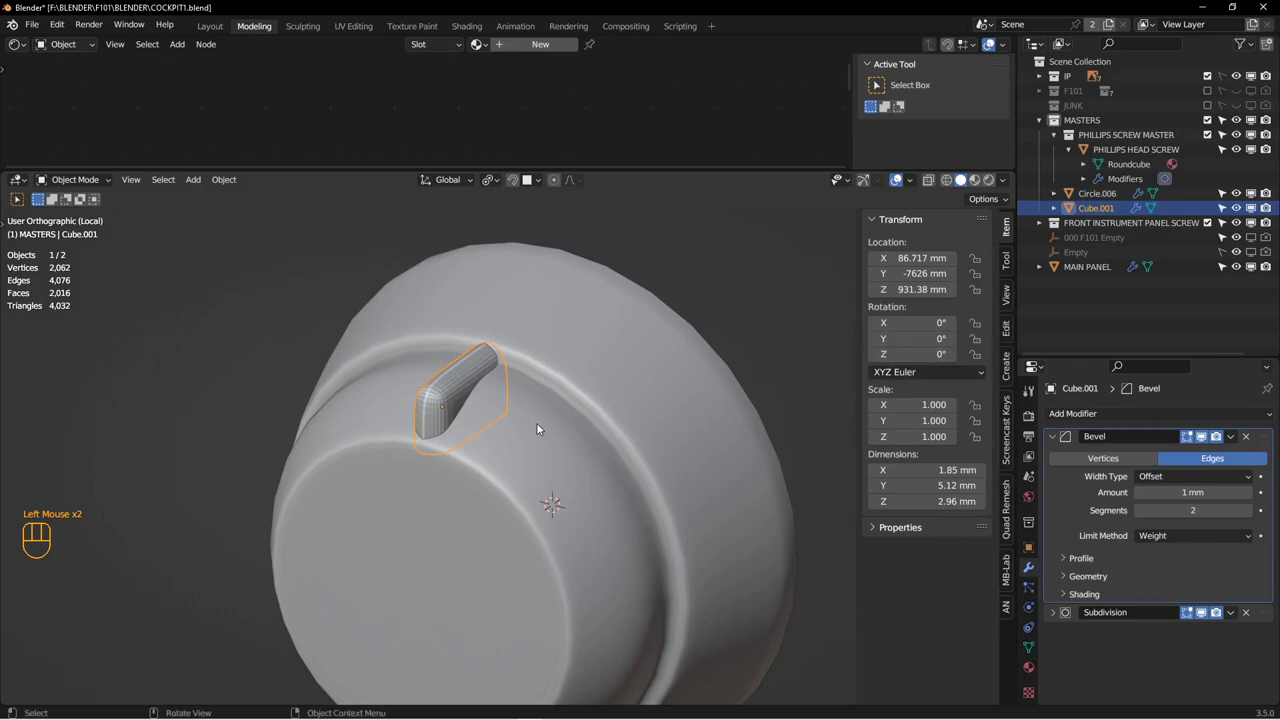
{"action": "left_click", "coordinate": [1181, 492]}
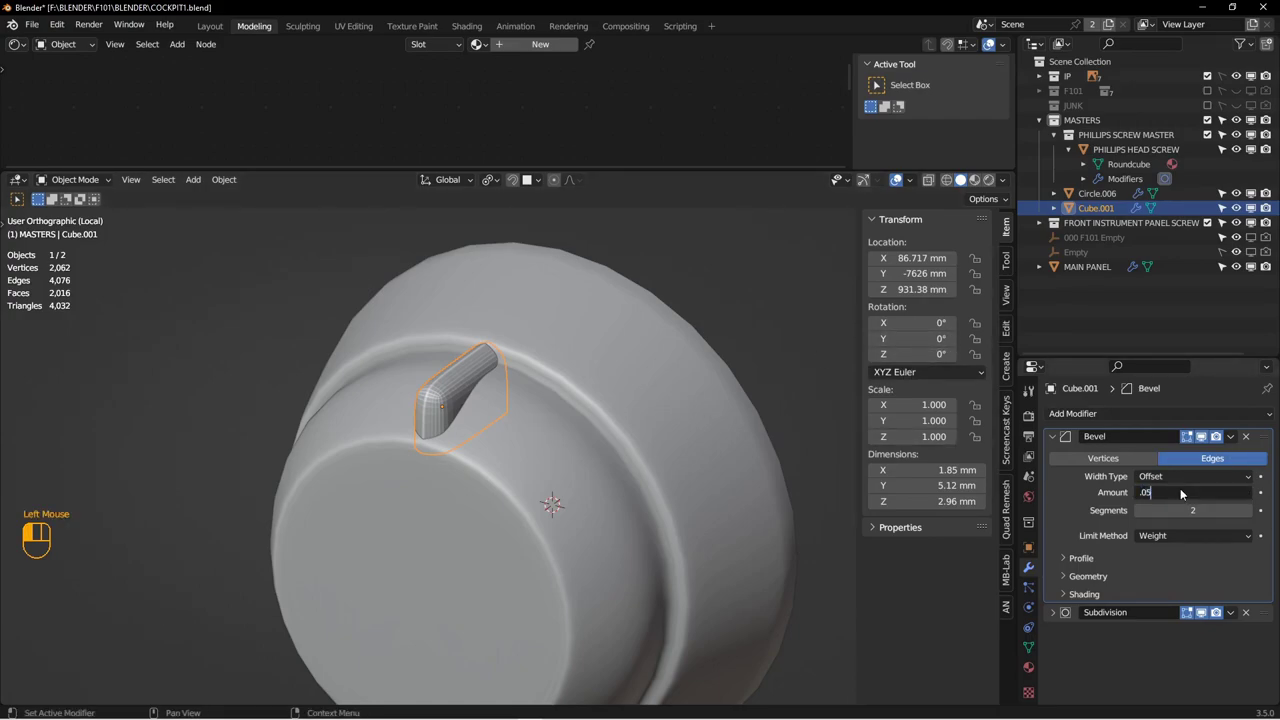
{"action": "type", "text": ".05"}
{"action": "key", "text": "Return"}
{"action": "left_click", "coordinate": [1165, 495]}
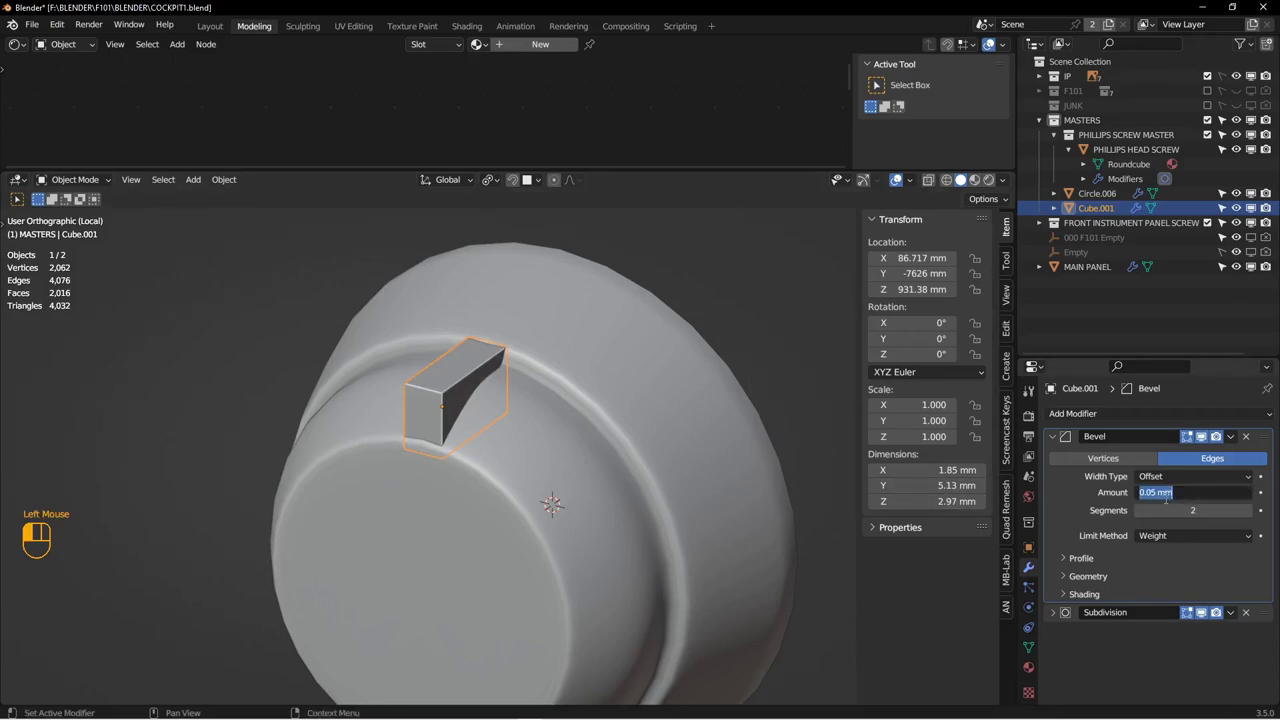
{"action": "type", "text": "1"}
{"action": "key", "text": "Return"}
{"action": "double_click", "coordinate": [1201, 494]}
{"action": "type", "text": ".5"}
{"action": "key", "text": "Return"}
Step: Set the knob body's Bevel amount to 0.5 mm and deselect it
{"action": "left_click", "coordinate": [746, 453]}
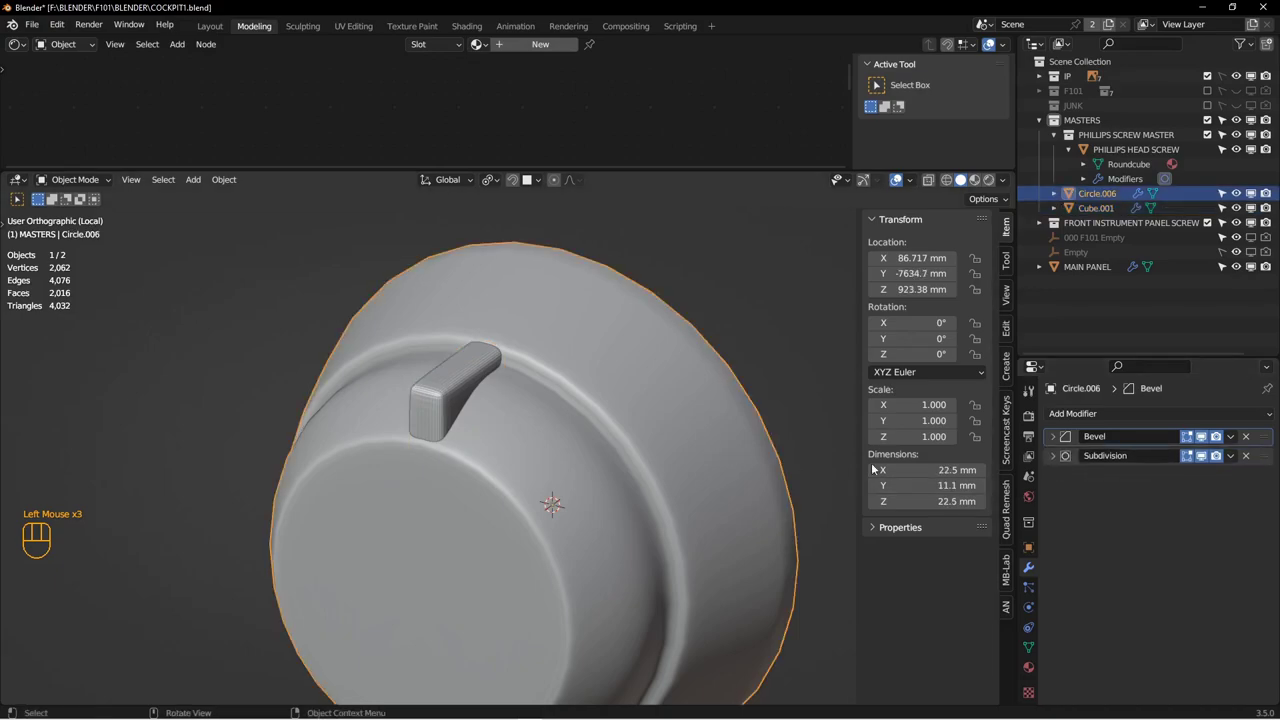
{"action": "left_click", "coordinate": [1050, 436]}
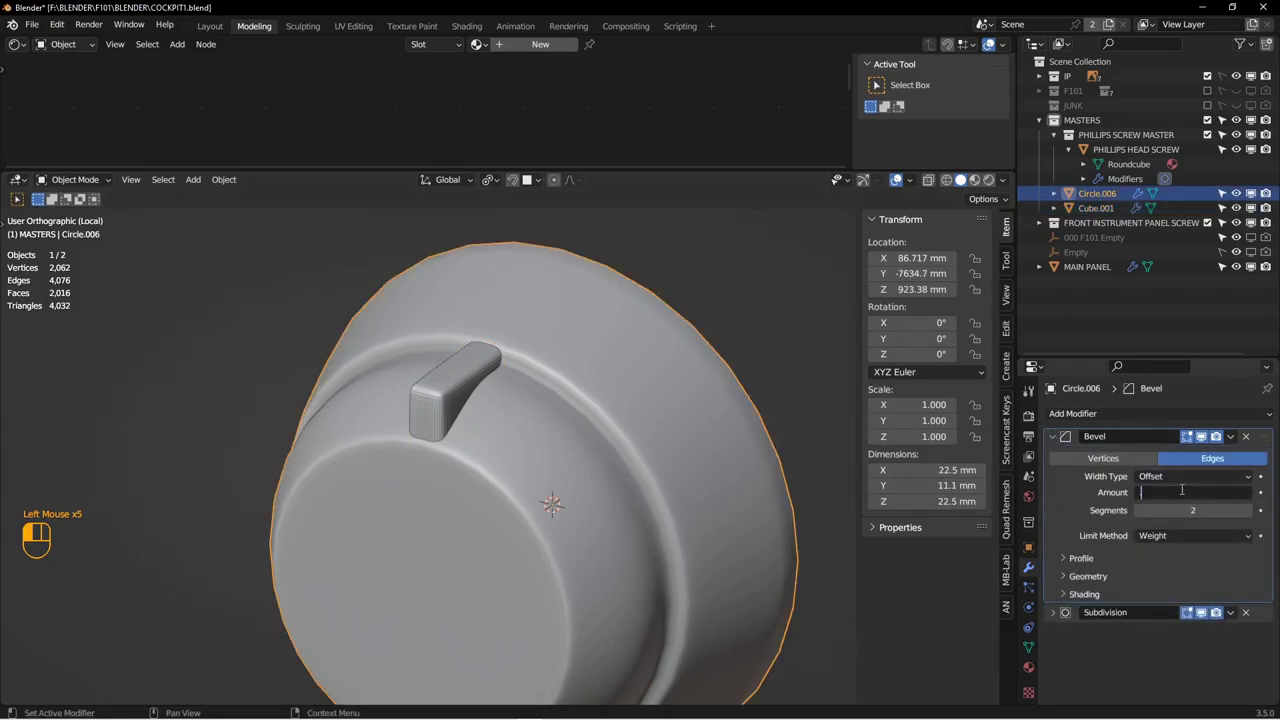
{"action": "left_click", "coordinate": [1181, 489]}
{"action": "type", "text": ".5"}
{"action": "key", "text": "Return"}
{"action": "left_click", "coordinate": [1170, 492]}
{"action": "key", "text": "Tab"}
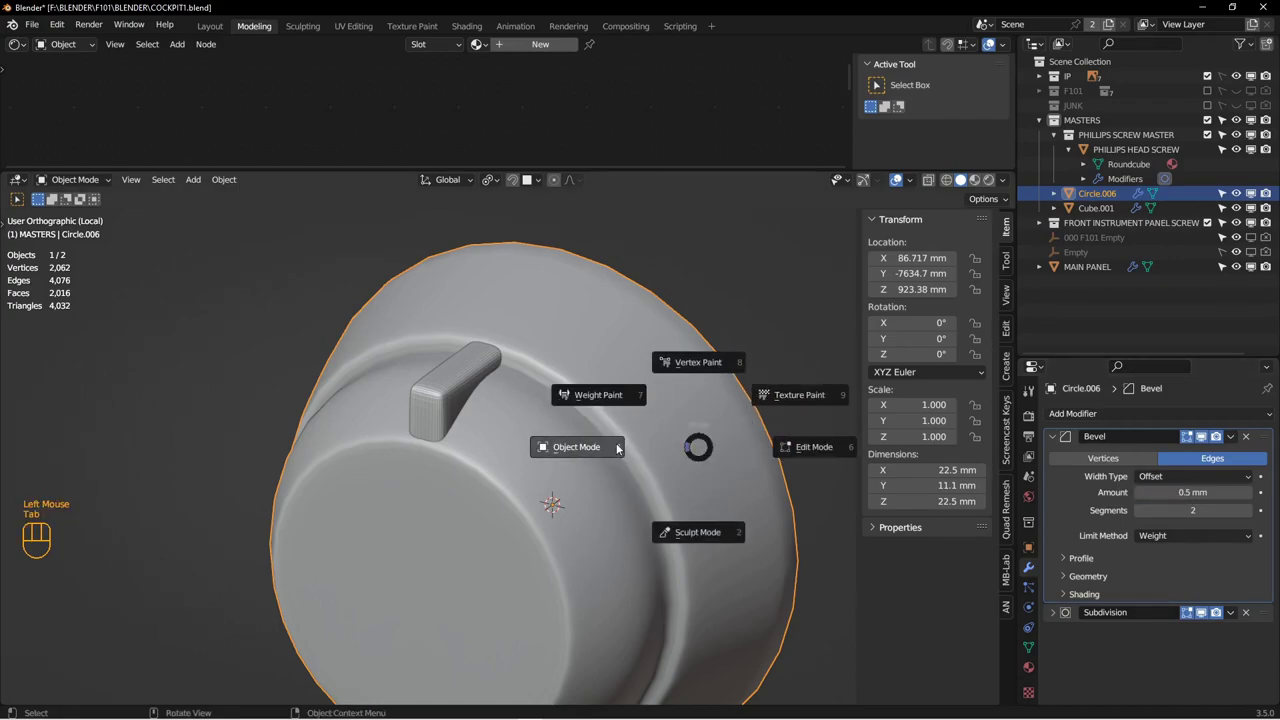
{"action": "key", "text": "alt+a"}
Step: Select the block's entire mesh in Edit Mode from the back view and set the transform pivot to the 3D Cursor
{"action": "scroll", "coordinate": [651, 457], "scroll_direction": "up", "scroll_amount": 2}
{"action": "middle_click_drag", "start_coordinate": [651, 457], "coordinate": [517, 394]}
{"action": "scroll", "coordinate": [574, 437], "scroll_direction": "down", "scroll_amount": 3}
{"action": "scroll", "coordinate": [574, 437], "scroll_direction": "down", "scroll_amount": 1}
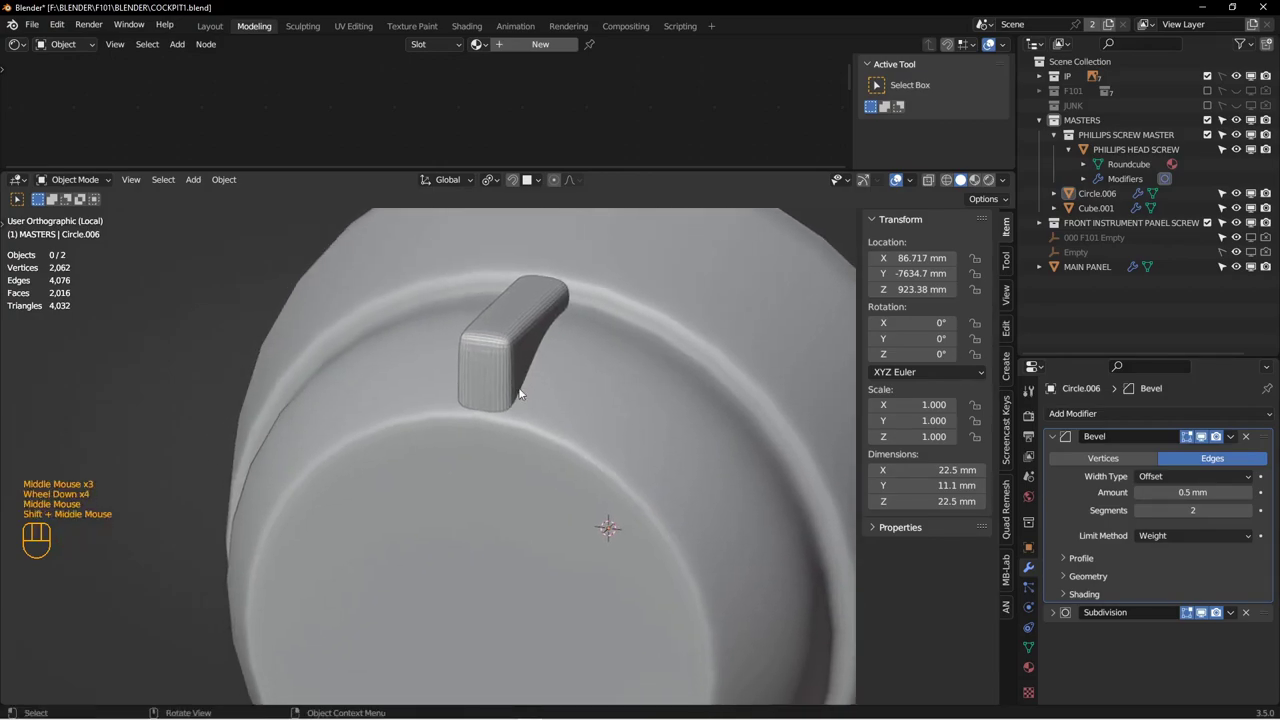
{"action": "left_click", "coordinate": [509, 389]}
{"action": "key", "text": "KP_1"}
{"action": "key", "text": "ctrl+KP_1"}
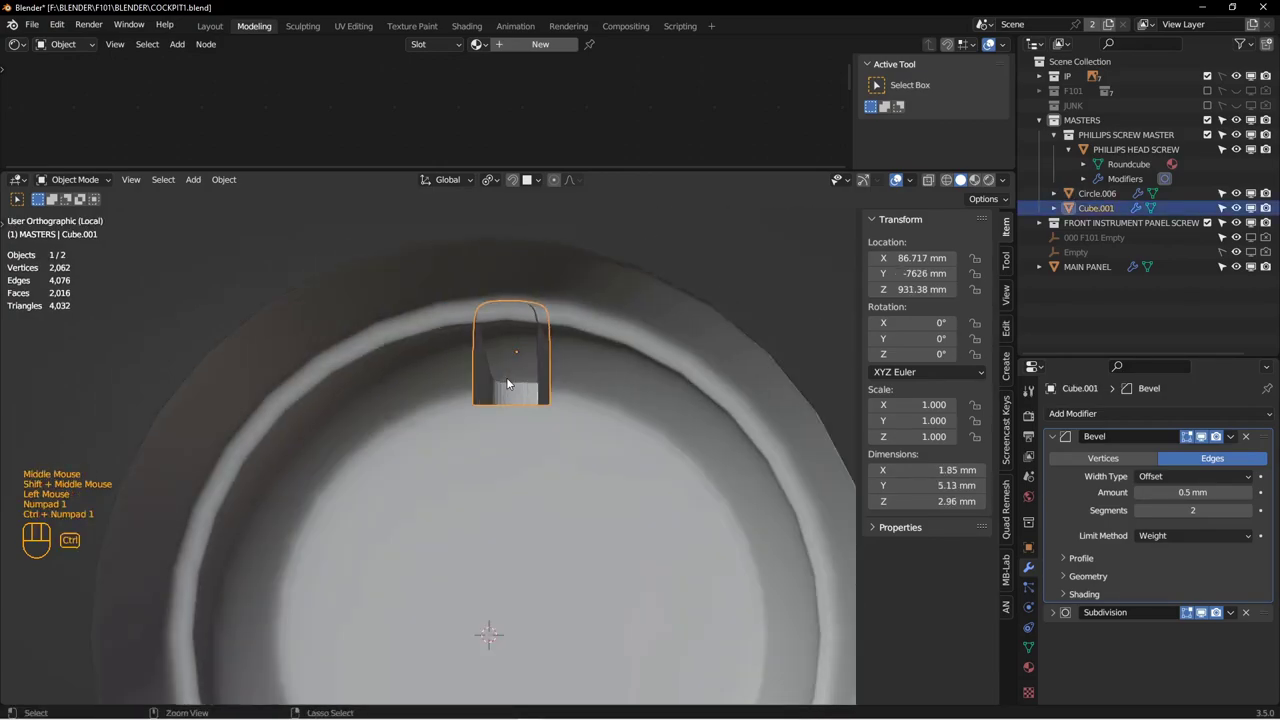
{"action": "scroll", "coordinate": [511, 490], "scroll_direction": "up", "scroll_amount": 2}
{"action": "middle_click_drag", "start_coordinate": [511, 494], "coordinate": [487, 421], "text": "shift"}
{"action": "key", "text": "Tab"}
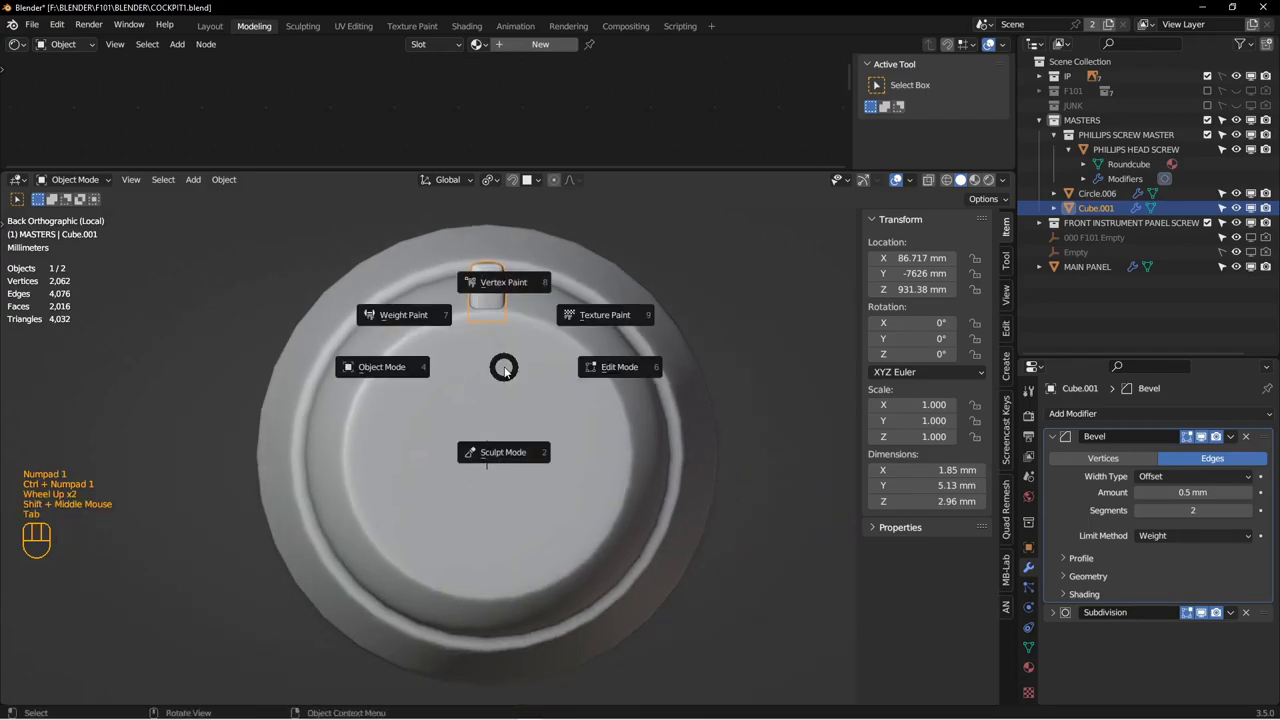
{"action": "key", "text": "a"}
{"action": "left_click", "coordinate": [488, 180]}
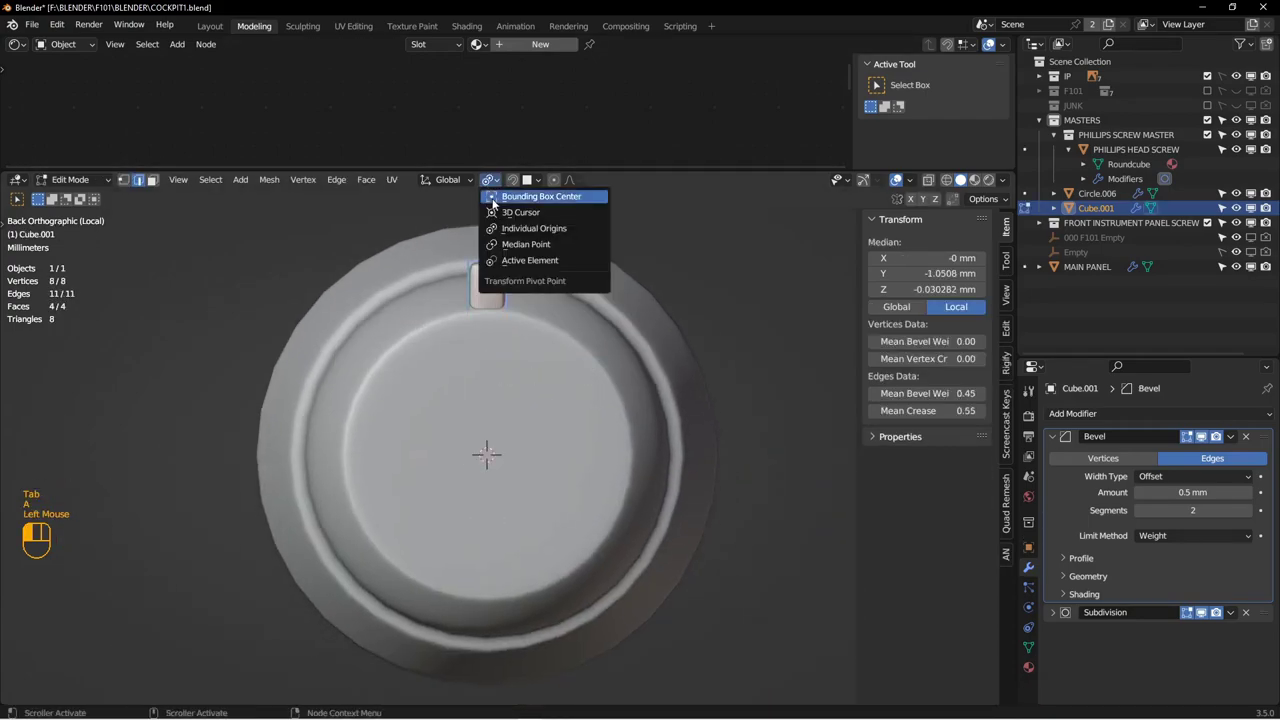
{"action": "left_click", "coordinate": [511, 212]}
Step: Duplicate the block rotated 180° about the 3D cursor, and duplicate both blocks rotated 90° for four evenly spaced lugs
{"action": "key", "text": "shift+d"}
{"action": "type", "text": "r180"}
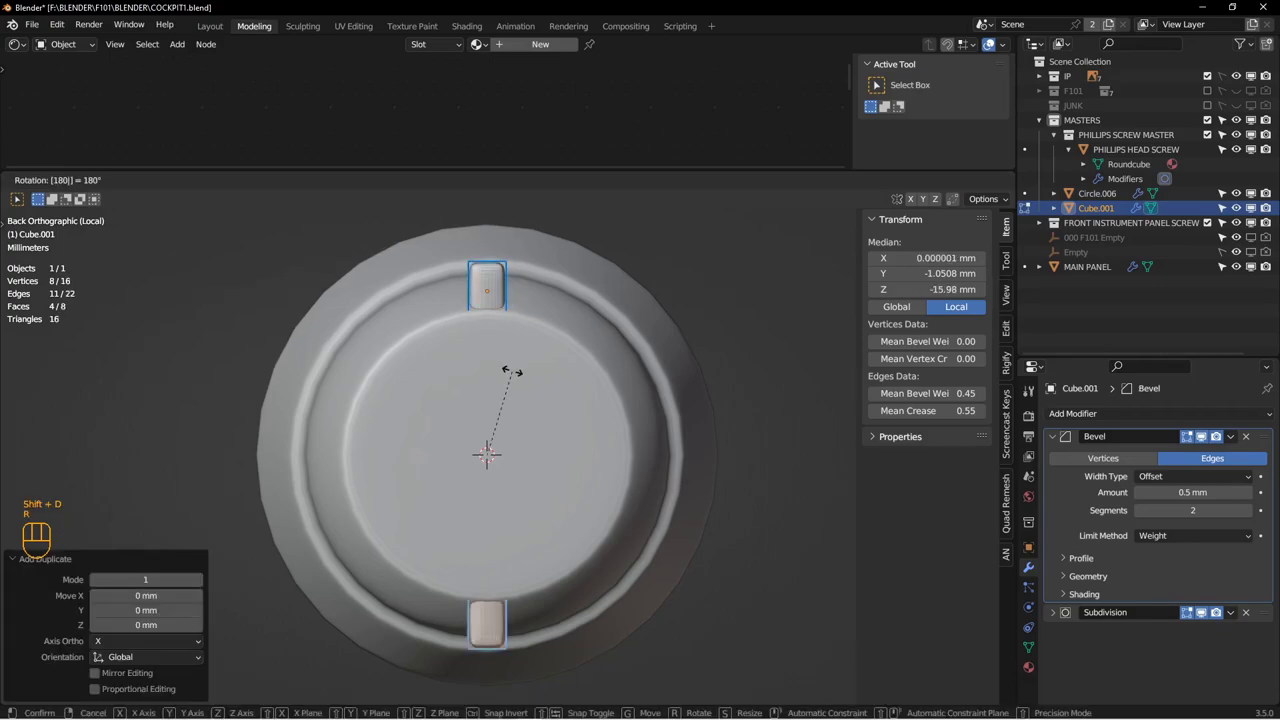
{"action": "key", "text": "Return"}
{"action": "key", "text": "a"}
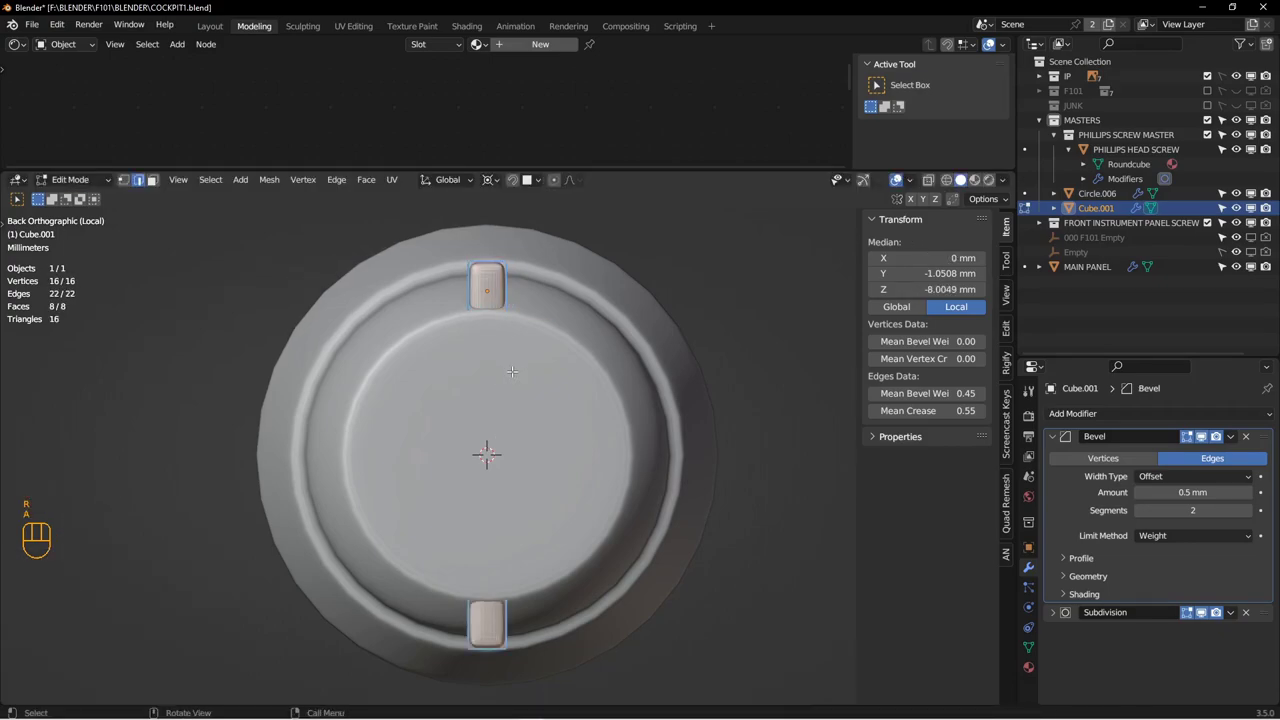
{"action": "key", "text": "shift+d"}
{"action": "left_click", "coordinate": [512, 371]}
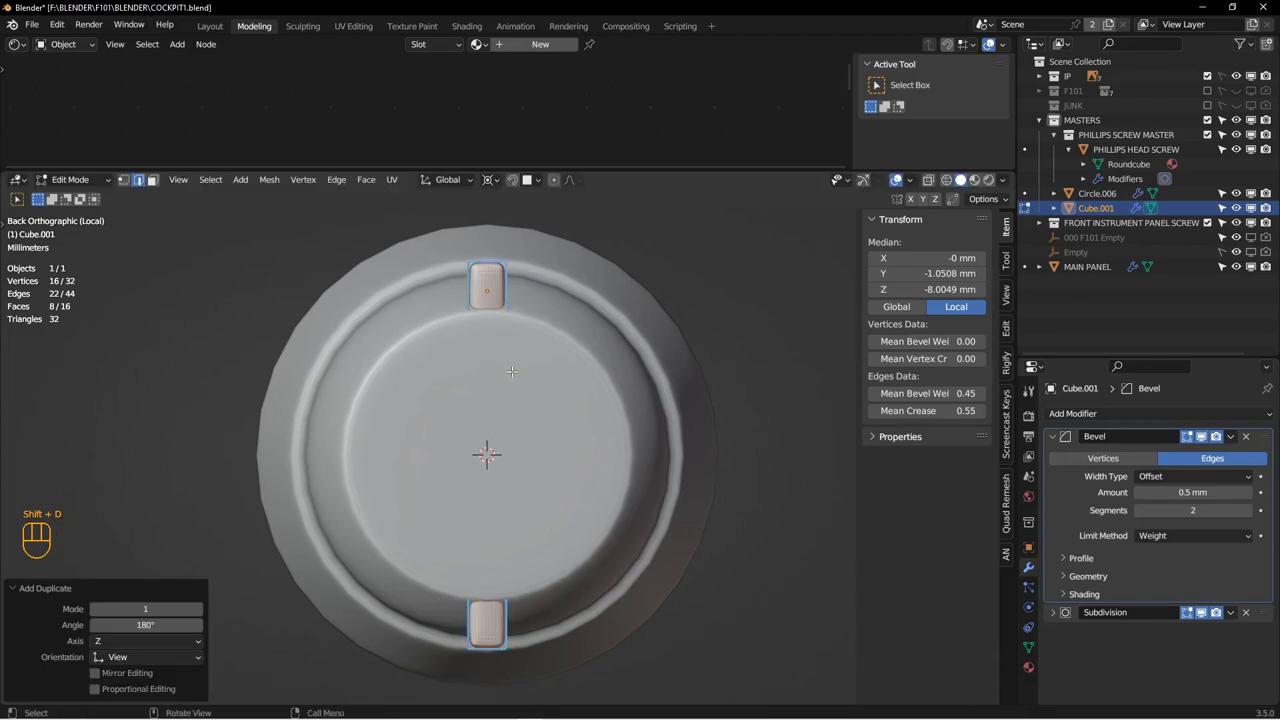
{"action": "type", "text": "r90"}
{"action": "key", "text": "Return"}
{"action": "key", "text": "Tab"}
Step: Join the four lugs to the knob body as one object and shade it smooth
{"action": "left_click", "coordinate": [440, 358]}
{"action": "middle_click_drag", "start_coordinate": [543, 366], "coordinate": [546, 366]}
{"action": "left_click", "coordinate": [547, 367], "text": "shift"}
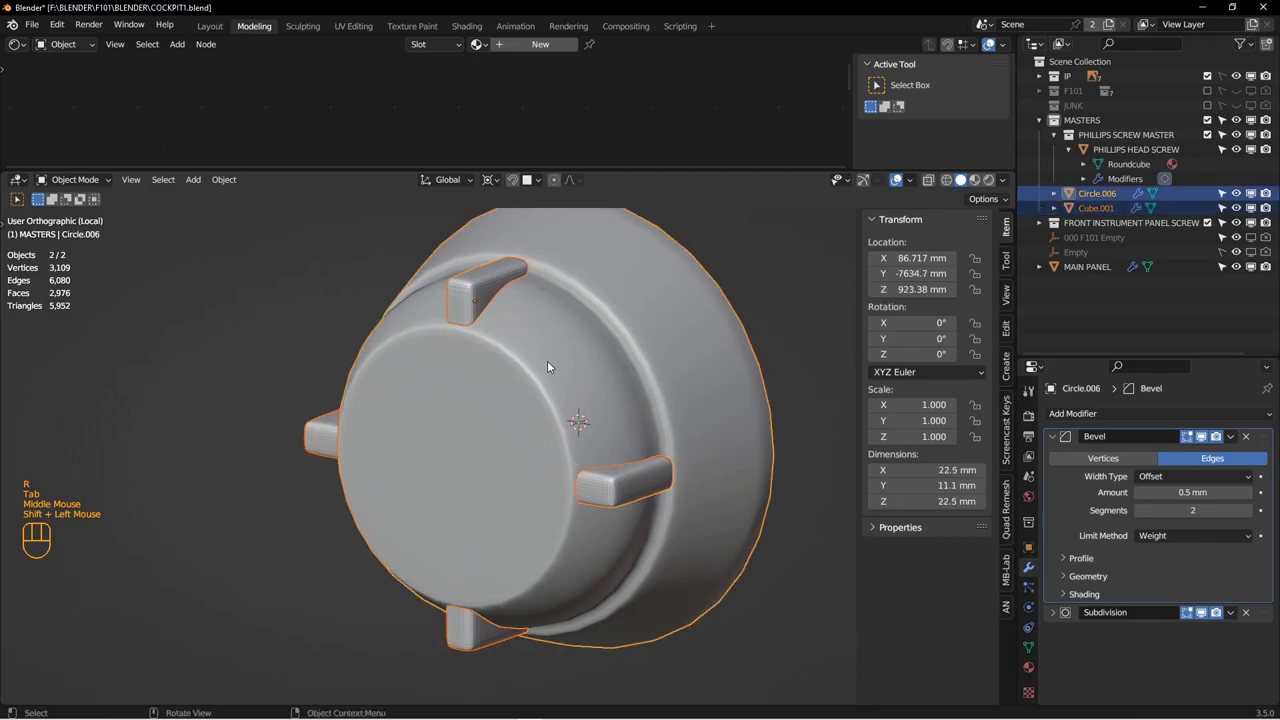
{"action": "key", "text": "ctrl+j"}
{"action": "right_click", "coordinate": [547, 367]}
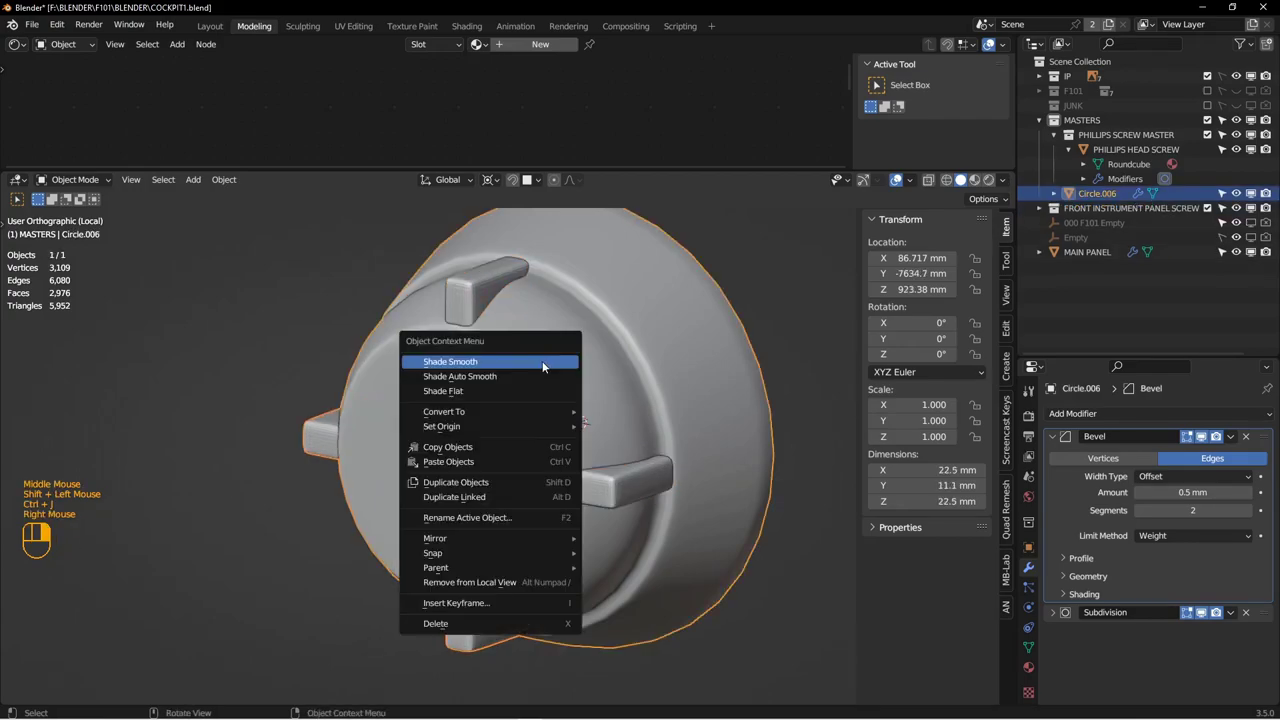
{"action": "left_click", "coordinate": [537, 366]}
{"action": "key", "text": "alt+a"}
Step: Enlarge the node editor area and add a new material named INSTRUMENT RUBBER to the knob
{"action": "mouse_move", "coordinate": [532, 357]}
{"action": "middle_mouse_down"}
{"action": "mouse_move", "coordinate": [463, 333]}
{"action": "mouse_move", "coordinate": [433, 386]}
{"action": "mouse_move", "coordinate": [549, 300]}
{"action": "mouse_move", "coordinate": [583, 360]}
{"action": "mouse_move", "coordinate": [498, 372]}
{"action": "mouse_move", "coordinate": [530, 365]}
{"action": "middle_mouse_up"}
{"action": "scroll", "coordinate": [455, 380], "scroll_direction": "down", "scroll_amount": 2}
{"action": "scroll", "coordinate": [583, 360], "scroll_direction": "up", "scroll_amount": 3}
{"action": "middle_click_drag", "start_coordinate": [530, 365], "coordinate": [520, 405], "text": "shift"}
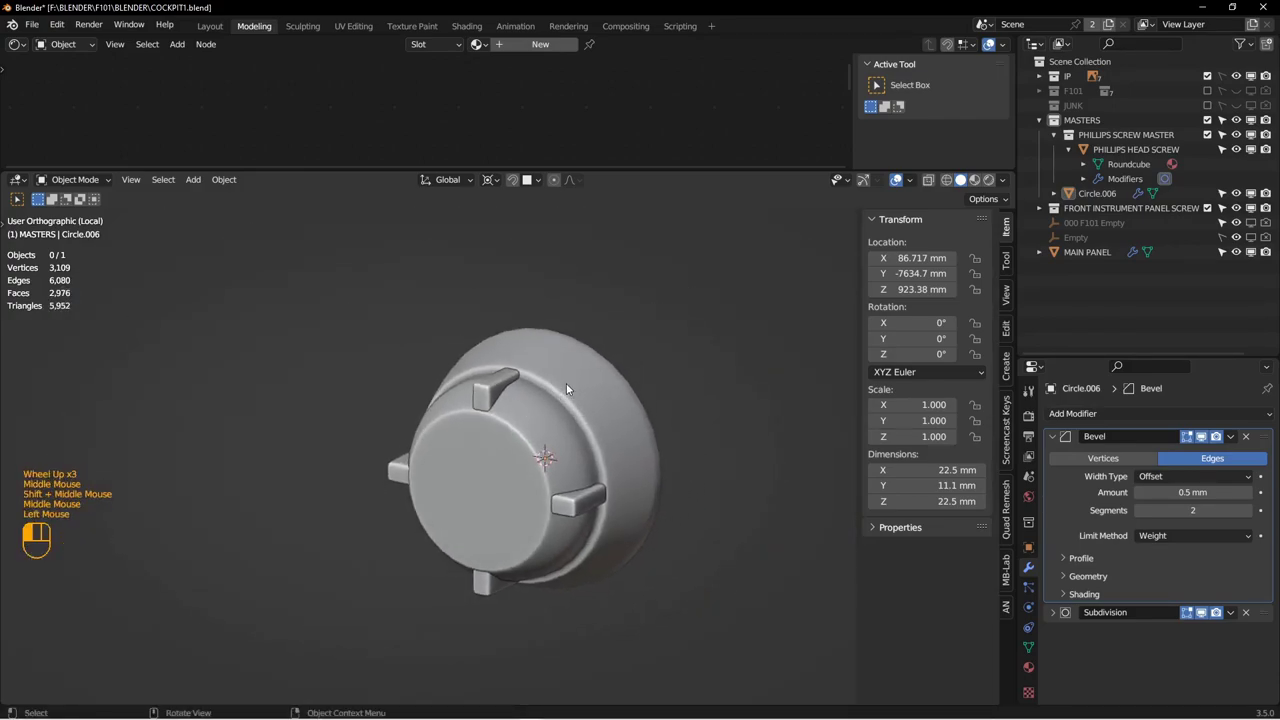
{"action": "left_click", "coordinate": [566, 385]}
{"action": "left_click_drag", "start_coordinate": [722, 172], "coordinate": [690, 272]}
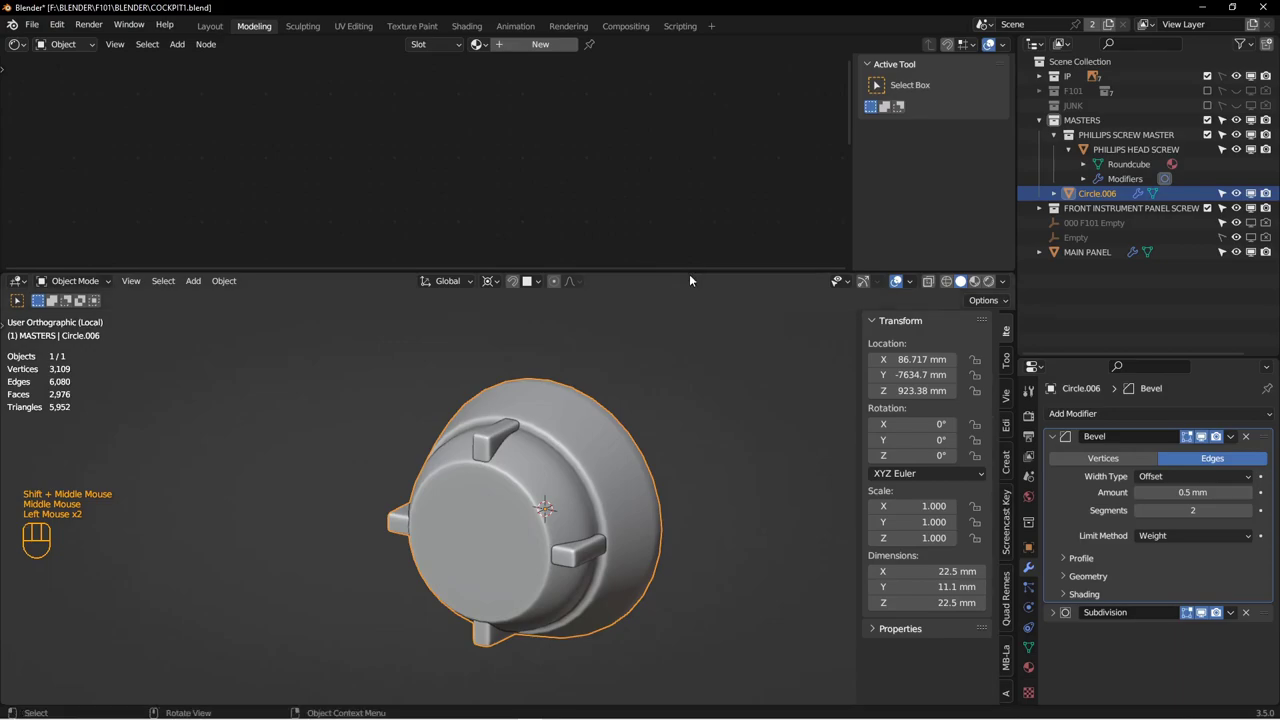
{"action": "left_click", "coordinate": [1027, 668]}
{"action": "left_click", "coordinate": [1101, 549]}
{"action": "left_click", "coordinate": [1112, 548]}
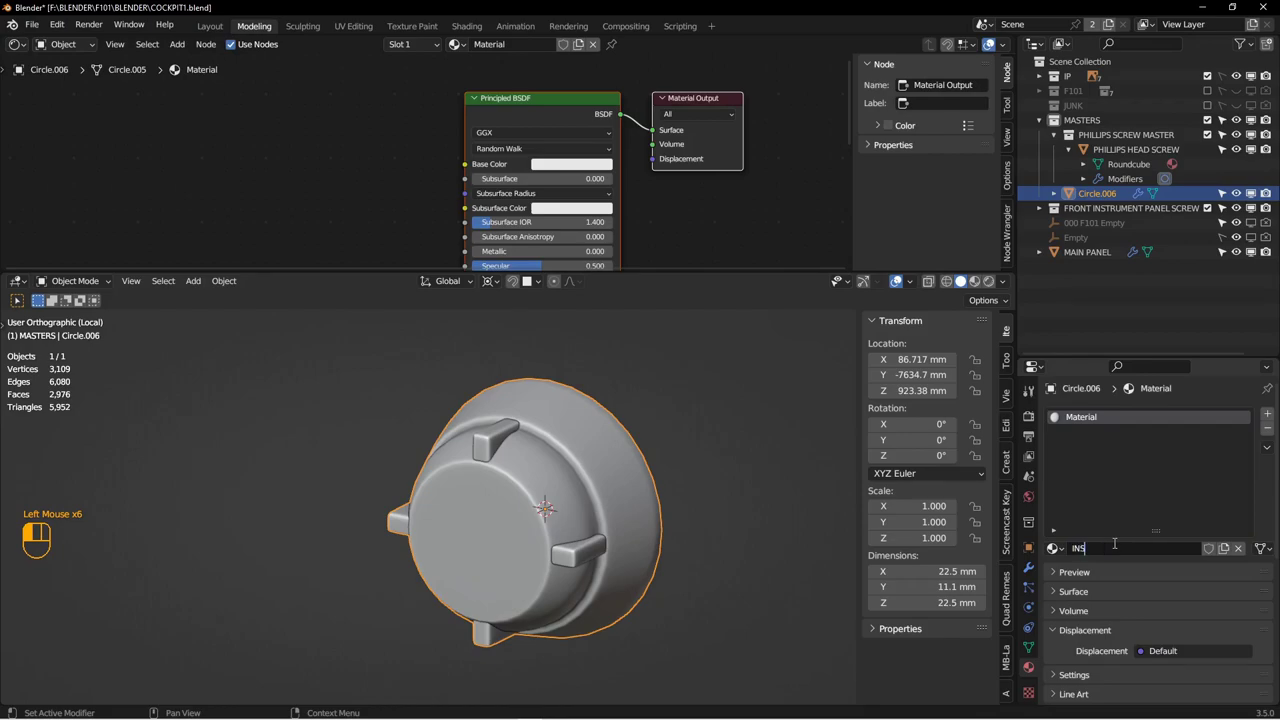
{"action": "type", "text": "INSTRUMENT RUBBER"}
{"action": "key", "text": "Return"}
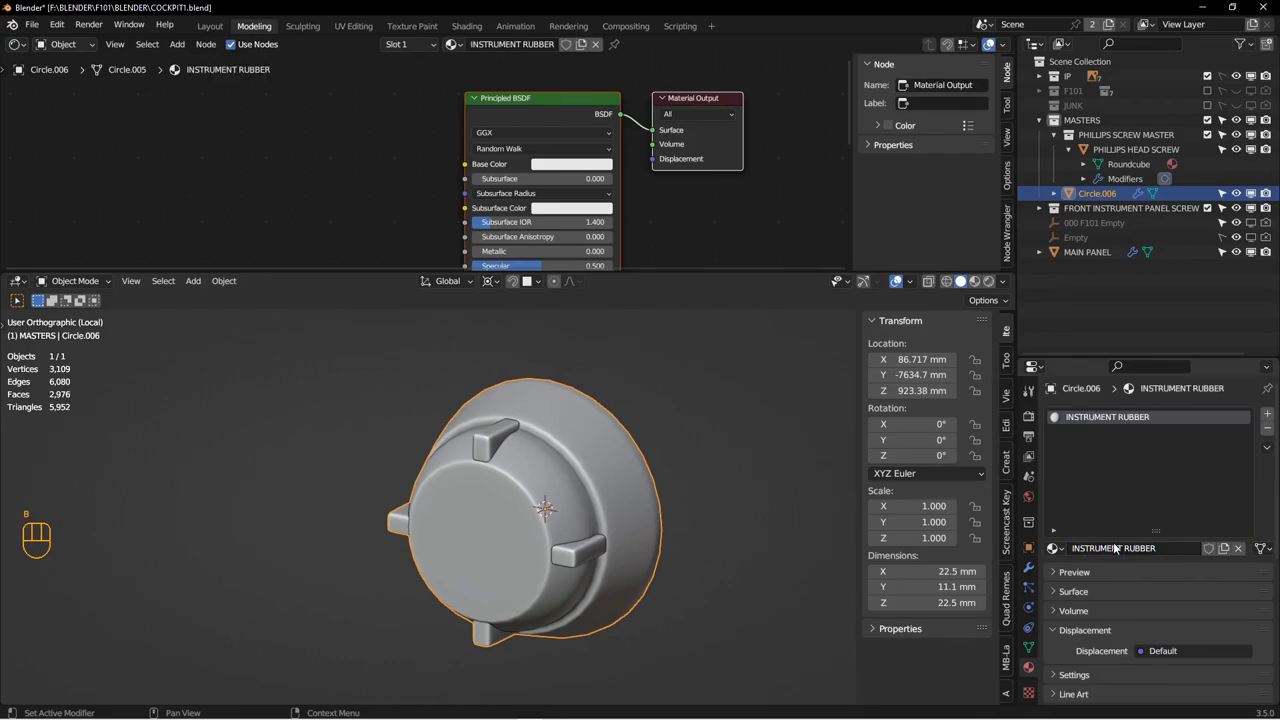
Step: Darken the material's Base Color to Value 0.069, preview the knob in rendered shading and set Roughness to 0.258
{"action": "left_click", "coordinate": [563, 166]}
{"action": "left_click", "coordinate": [578, 165]}
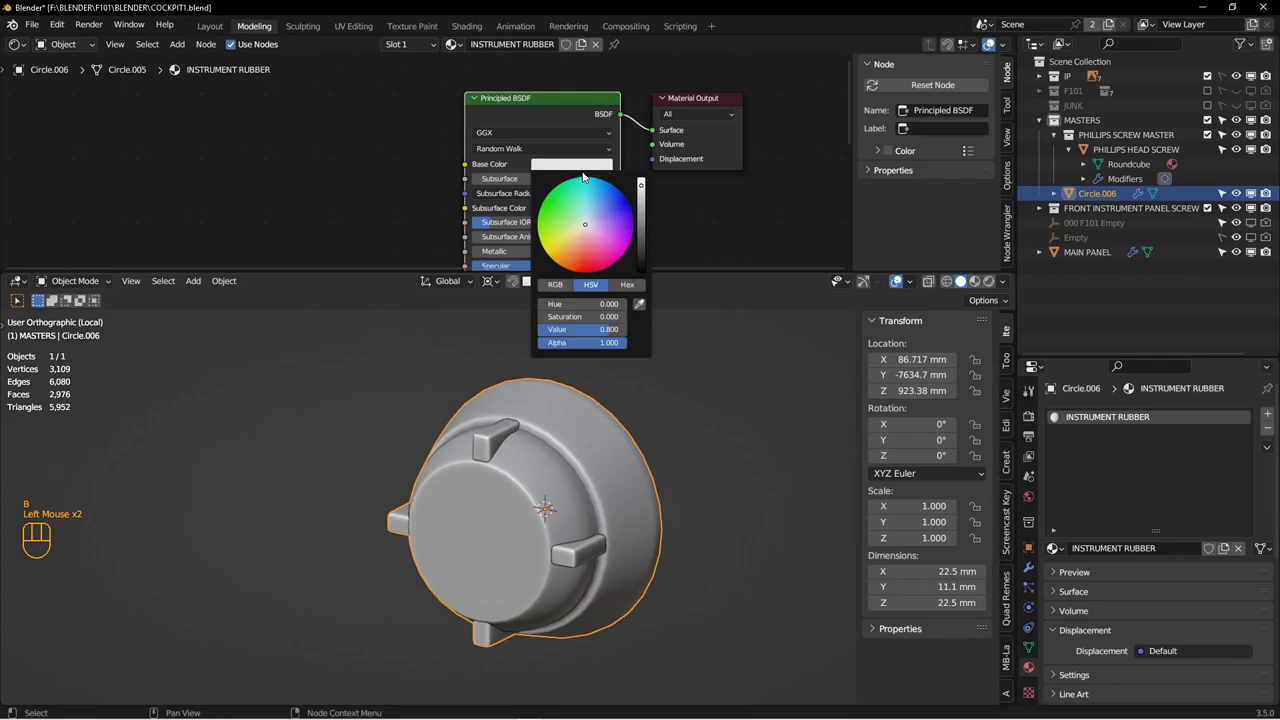
{"action": "left_click", "coordinate": [641, 245]}
{"action": "left_click", "coordinate": [989, 281]}
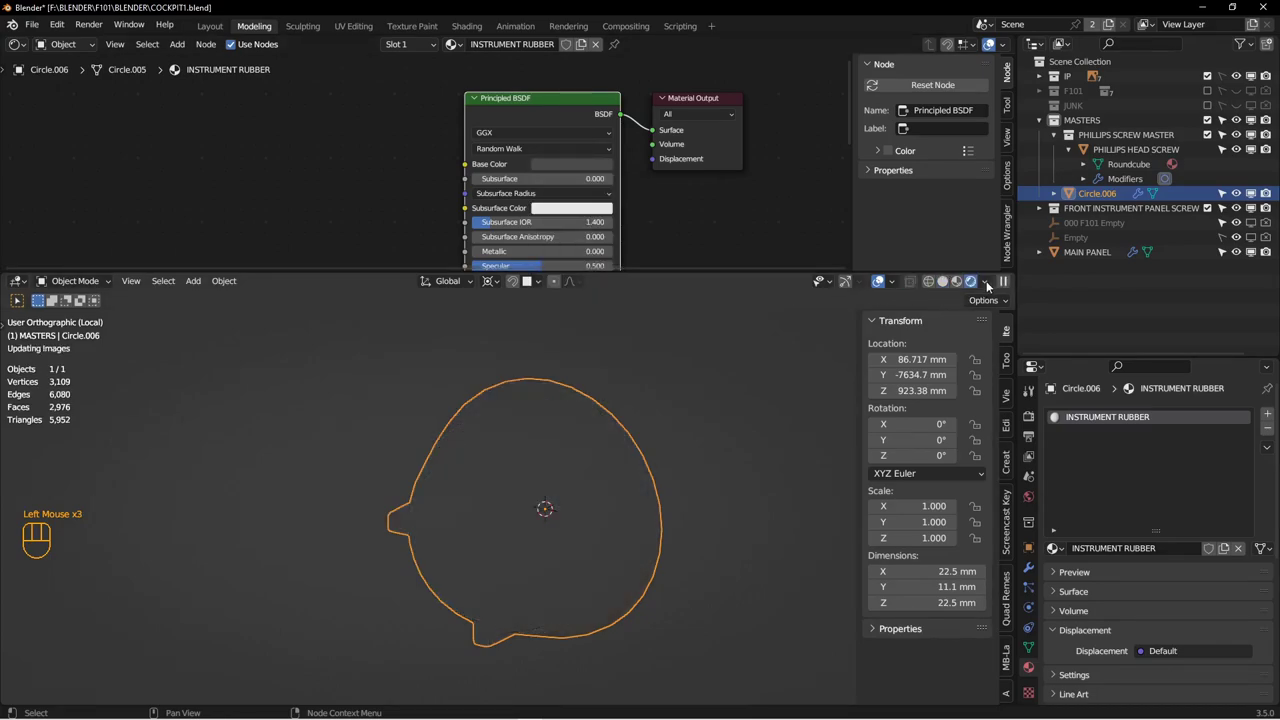
{"action": "middle_click_drag", "start_coordinate": [600, 417], "coordinate": [608, 413]}
{"action": "middle_click_drag", "start_coordinate": [620, 233], "coordinate": [620, 159]}
{"action": "scroll", "coordinate": [566, 191], "scroll_direction": "down", "scroll_amount": 1}
{"action": "left_click_drag", "start_coordinate": [566, 225], "coordinate": [548, 225]}
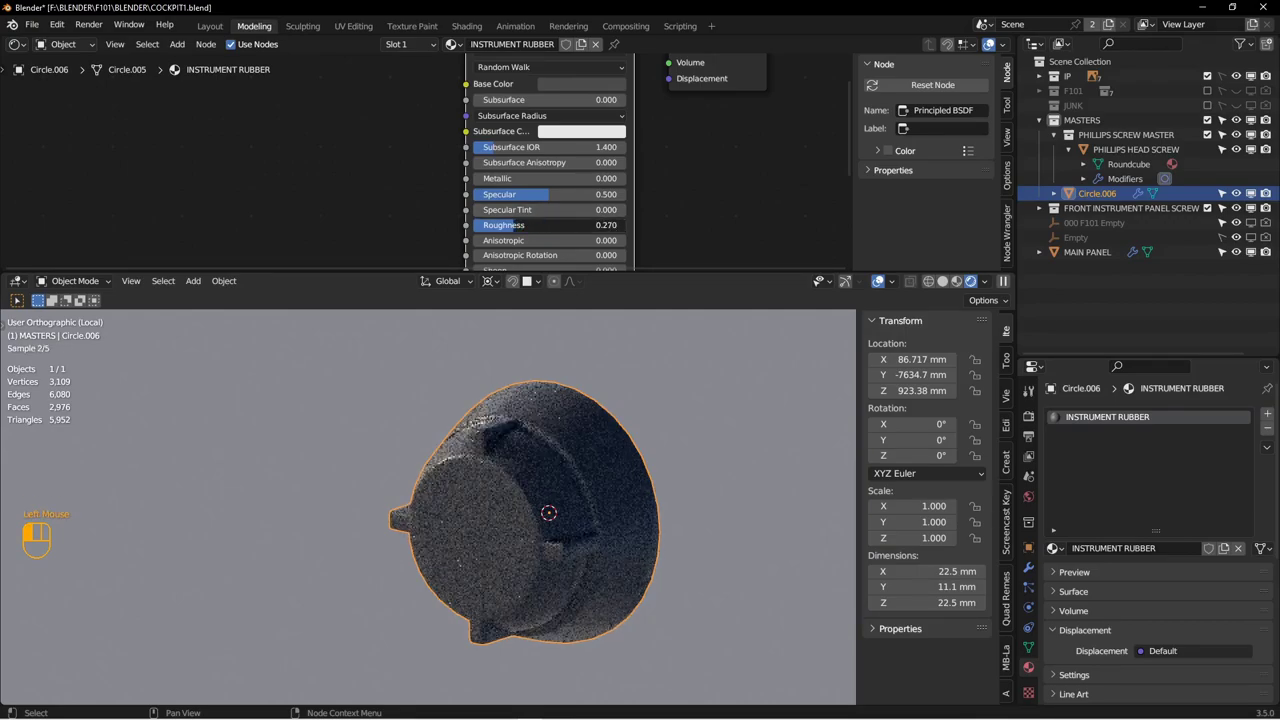
Step: Darken the rubber material's Base Color further to near black and lower its Roughness
{"action": "middle_click_drag", "start_coordinate": [594, 91], "coordinate": [560, 143]}
{"action": "left_click", "coordinate": [560, 139]}
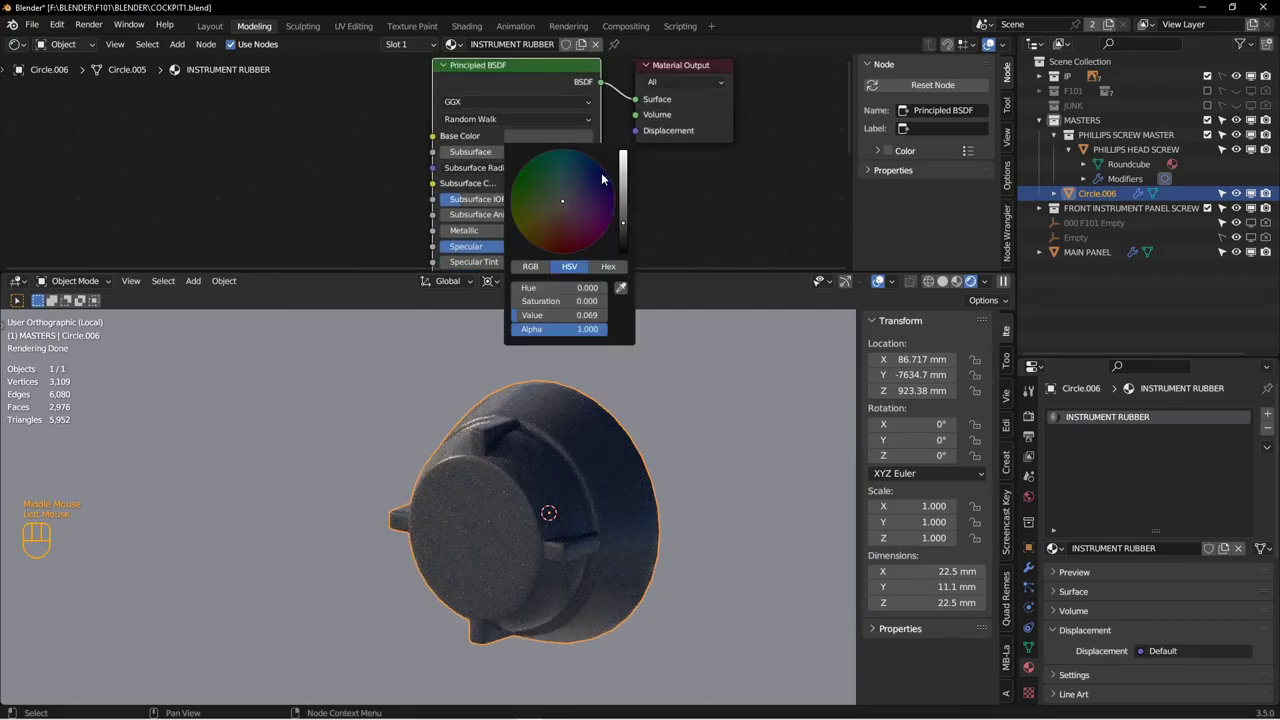
{"action": "left_click", "coordinate": [623, 231]}
{"action": "middle_click_drag", "start_coordinate": [653, 226], "coordinate": [701, 155]}
{"action": "middle_click_drag", "start_coordinate": [650, 212], "coordinate": [672, 127]}
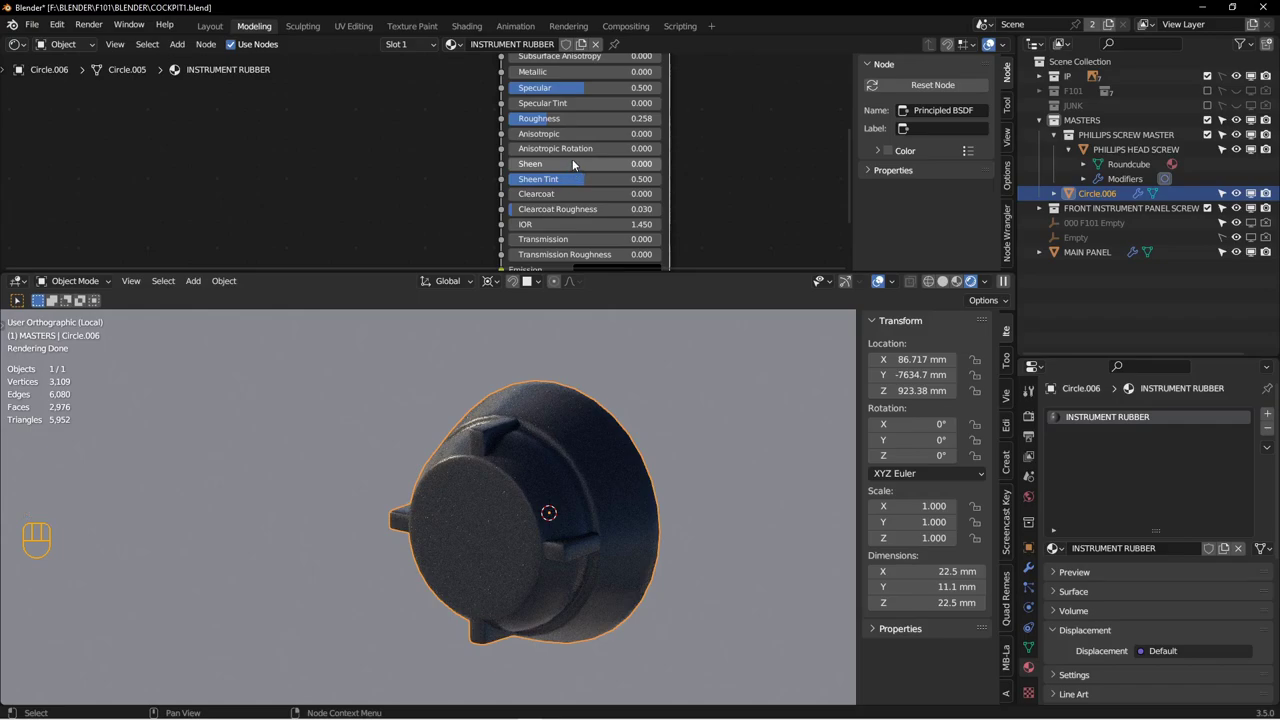
{"action": "left_click_drag", "start_coordinate": [560, 118], "coordinate": [530, 118]}
{"action": "middle_click_drag", "start_coordinate": [671, 58], "coordinate": [620, 209]}
{"action": "scroll", "coordinate": [620, 155], "scroll_direction": "down", "scroll_amount": 1}
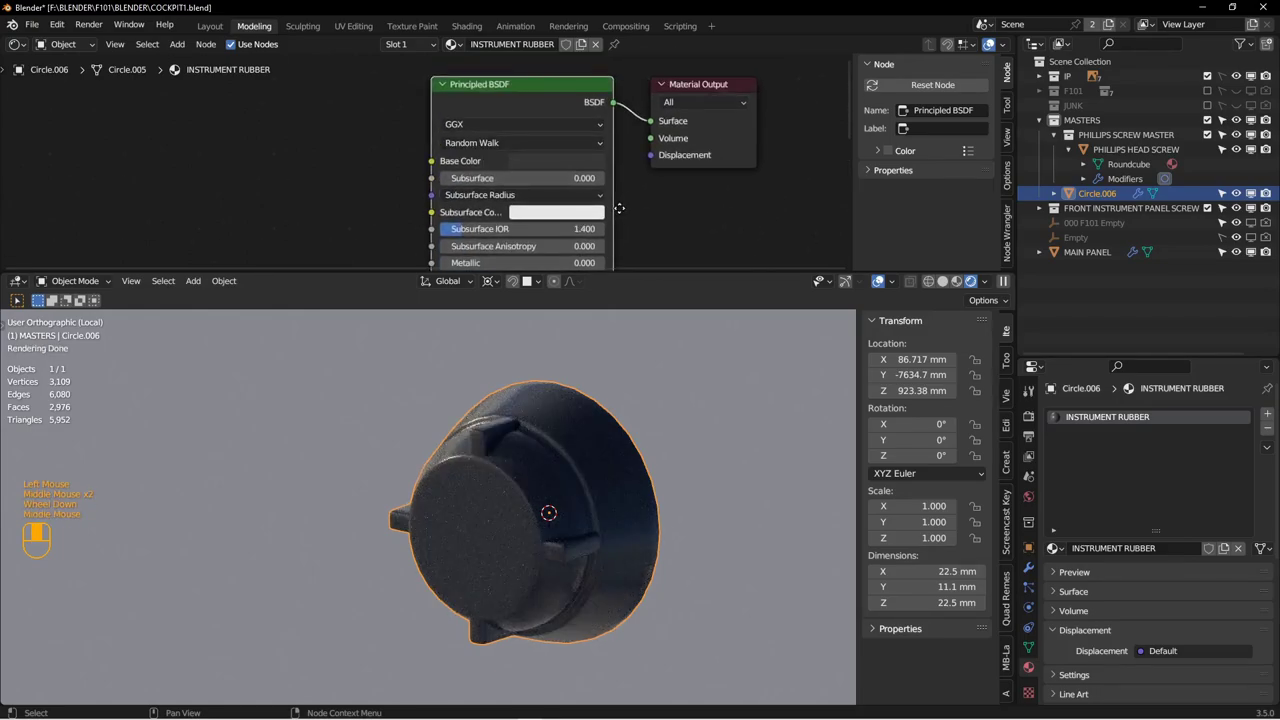
{"action": "left_click", "coordinate": [584, 163]}
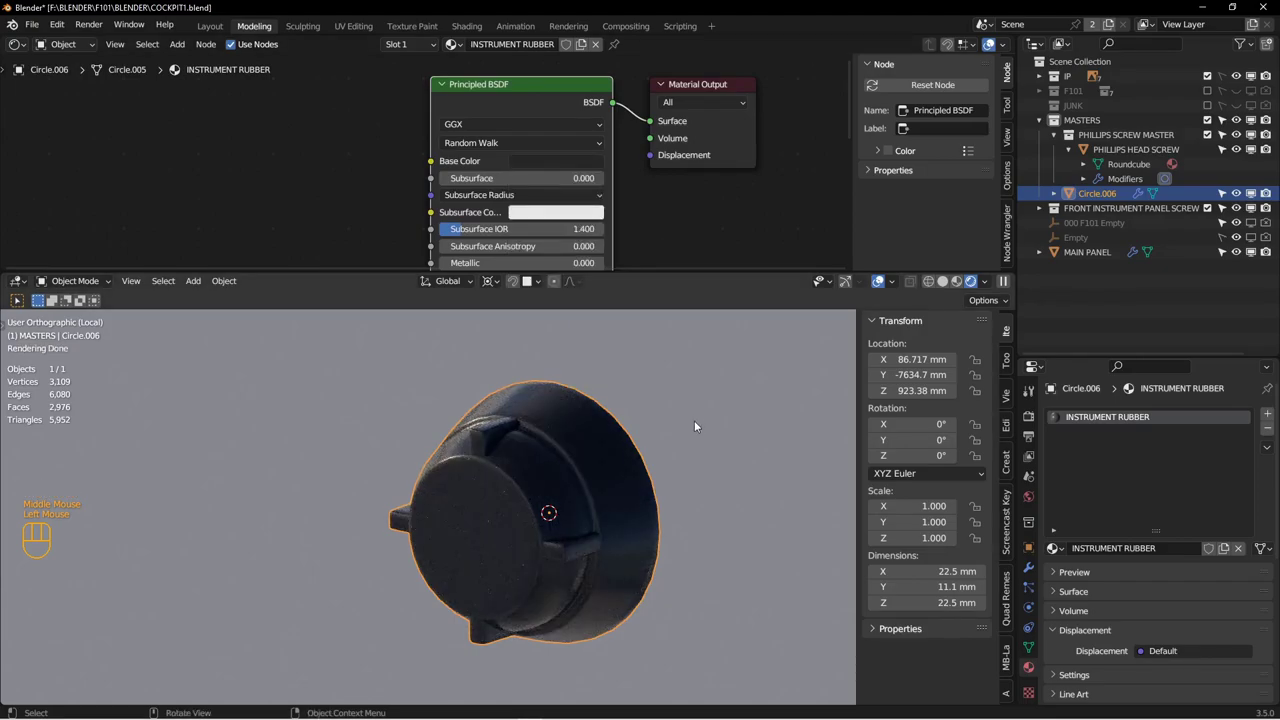
Step: Set the material's Viewport Display color to black and check the knob in solid shading
{"action": "scroll", "coordinate": [1124, 570], "scroll_direction": "down", "scroll_amount": 4}
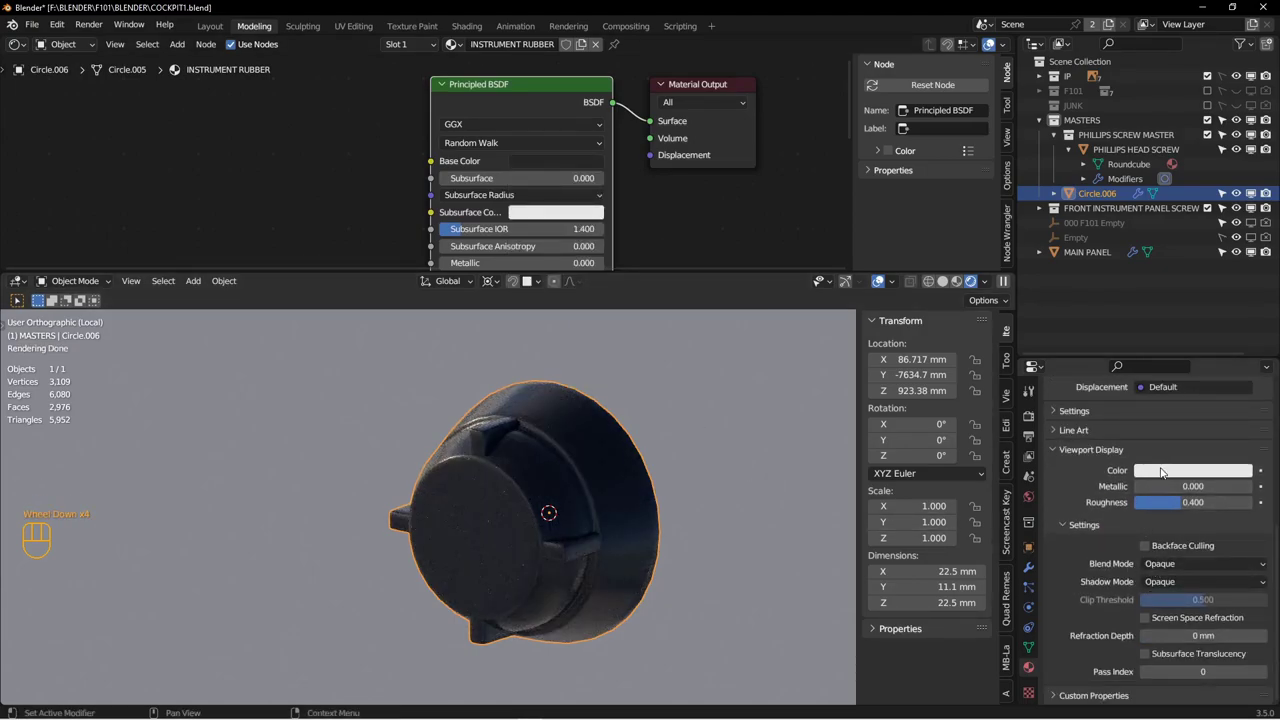
{"action": "left_click", "coordinate": [1166, 470]}
{"action": "left_click", "coordinate": [1244, 360]}
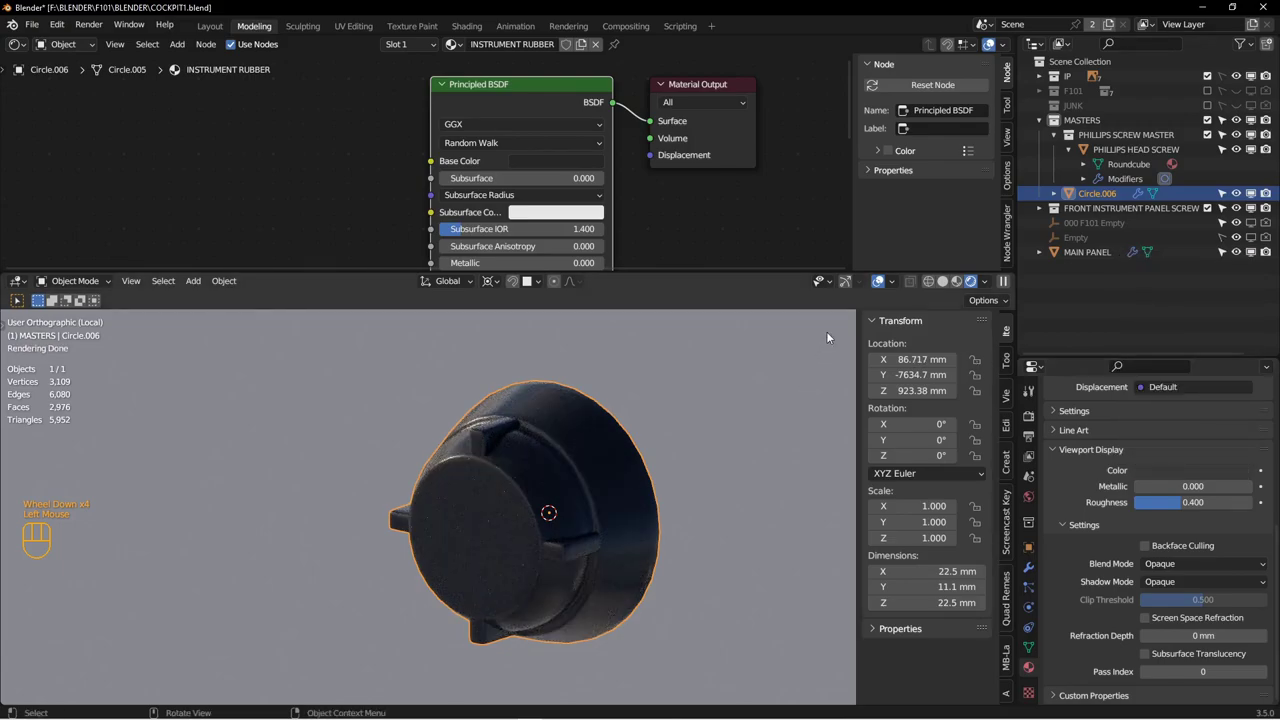
{"action": "left_click", "coordinate": [942, 282]}
{"action": "scroll", "coordinate": [668, 438], "scroll_direction": "up", "scroll_amount": 2}
{"action": "mouse_move", "coordinate": [668, 438]}
{"action": "middle_mouse_down"}
{"action": "mouse_move", "coordinate": [636, 467]}
{"action": "mouse_move", "coordinate": [650, 460]}
{"action": "mouse_move", "coordinate": [600, 430]}
{"action": "mouse_move", "coordinate": [533, 427]}
{"action": "mouse_move", "coordinate": [690, 429]}
{"action": "mouse_move", "coordinate": [679, 428]}
{"action": "middle_mouse_up"}
Step: Raise the rubber material's Roughness to 0.279 while previewing the knob in rendered shading
{"action": "left_click", "coordinate": [988, 282]}
{"action": "scroll", "coordinate": [666, 431], "scroll_direction": "down", "scroll_amount": 3}
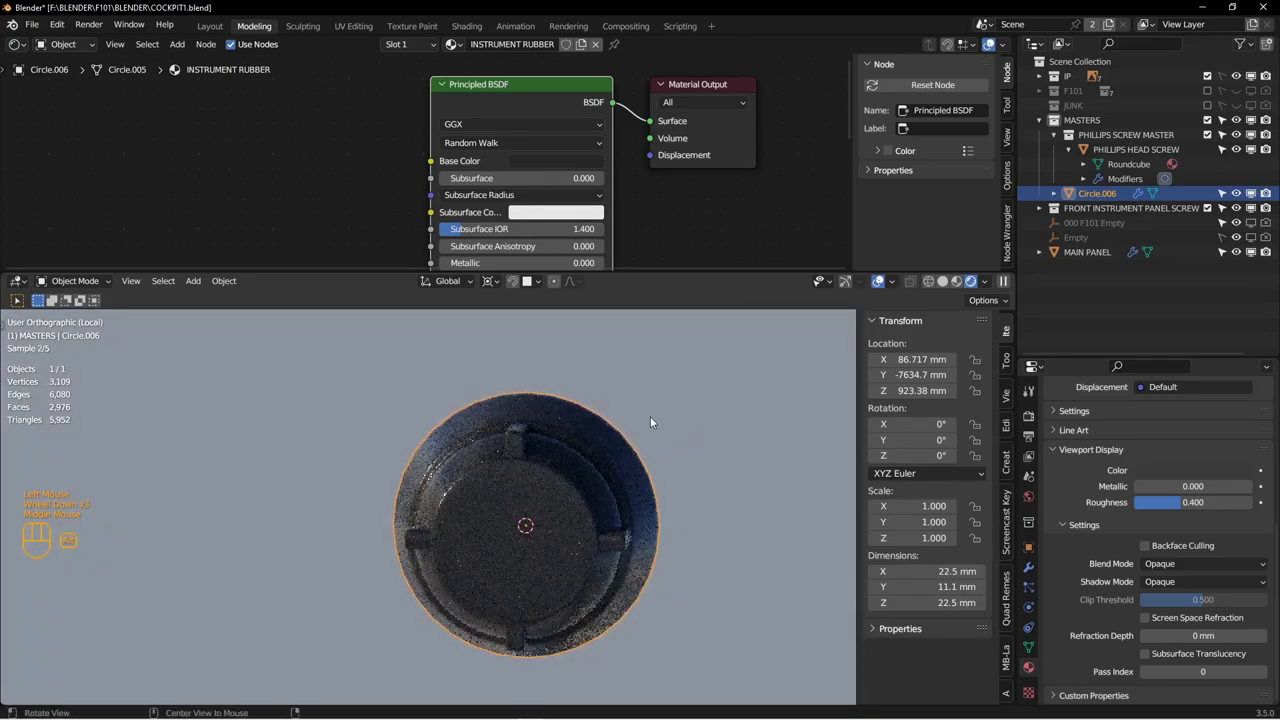
{"action": "middle_click_drag", "start_coordinate": [496, 268], "coordinate": [499, 186]}
{"action": "left_click_drag", "start_coordinate": [466, 222], "coordinate": [479, 222]}
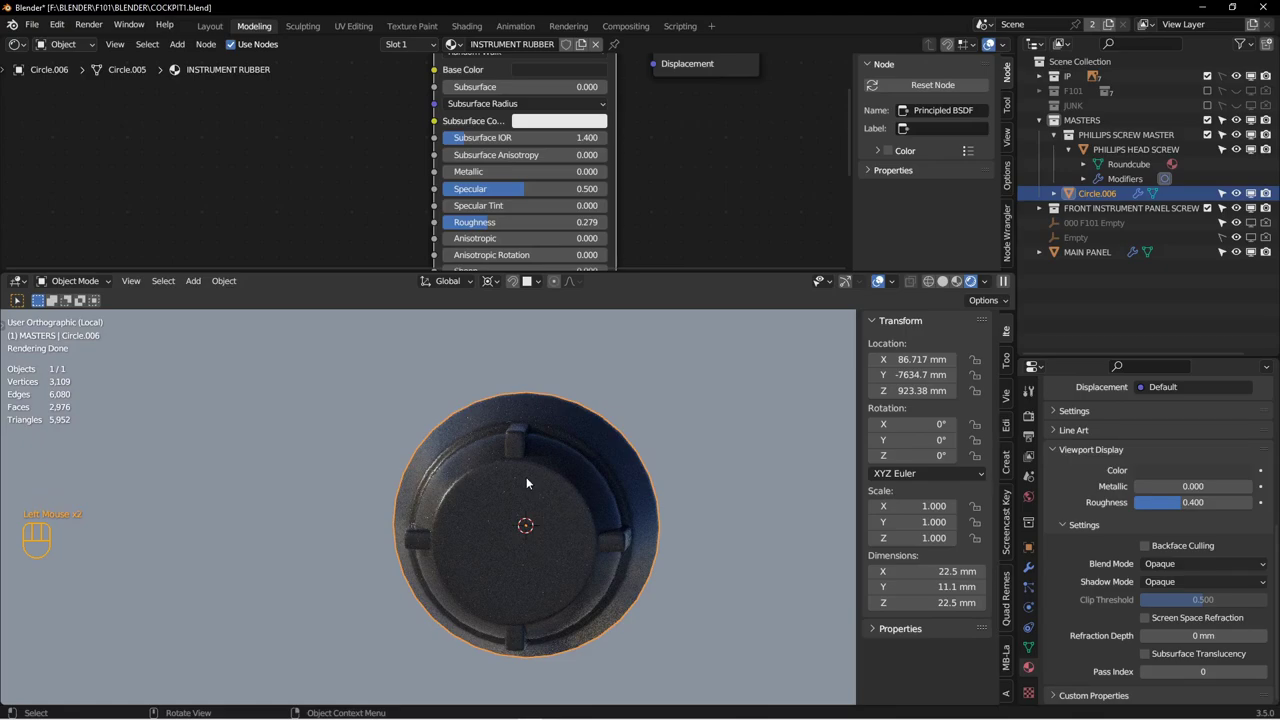
Step: Rename the knob object INSTRUMENT THUMB NUT and return the viewport to solid shading
{"action": "key", "text": "F2"}
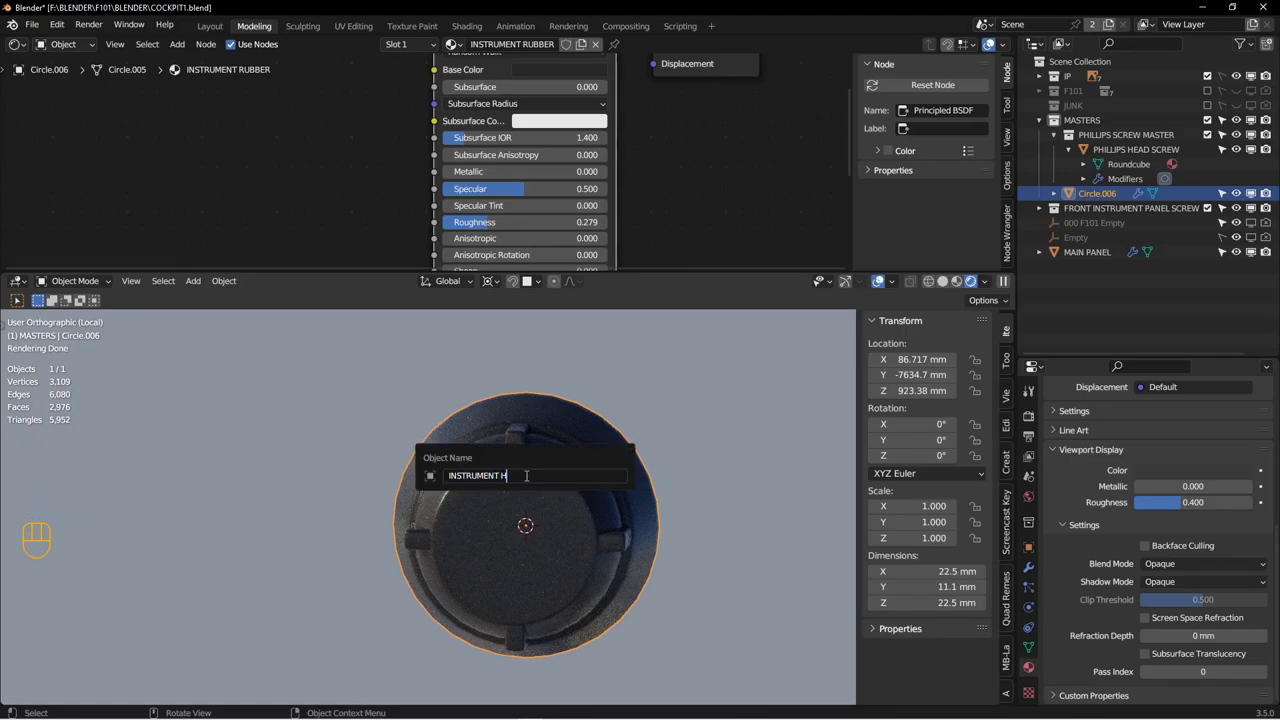
{"action": "type", "text": "INSTRUMENT THUMB NUT"}
{"action": "key", "text": "Return"}
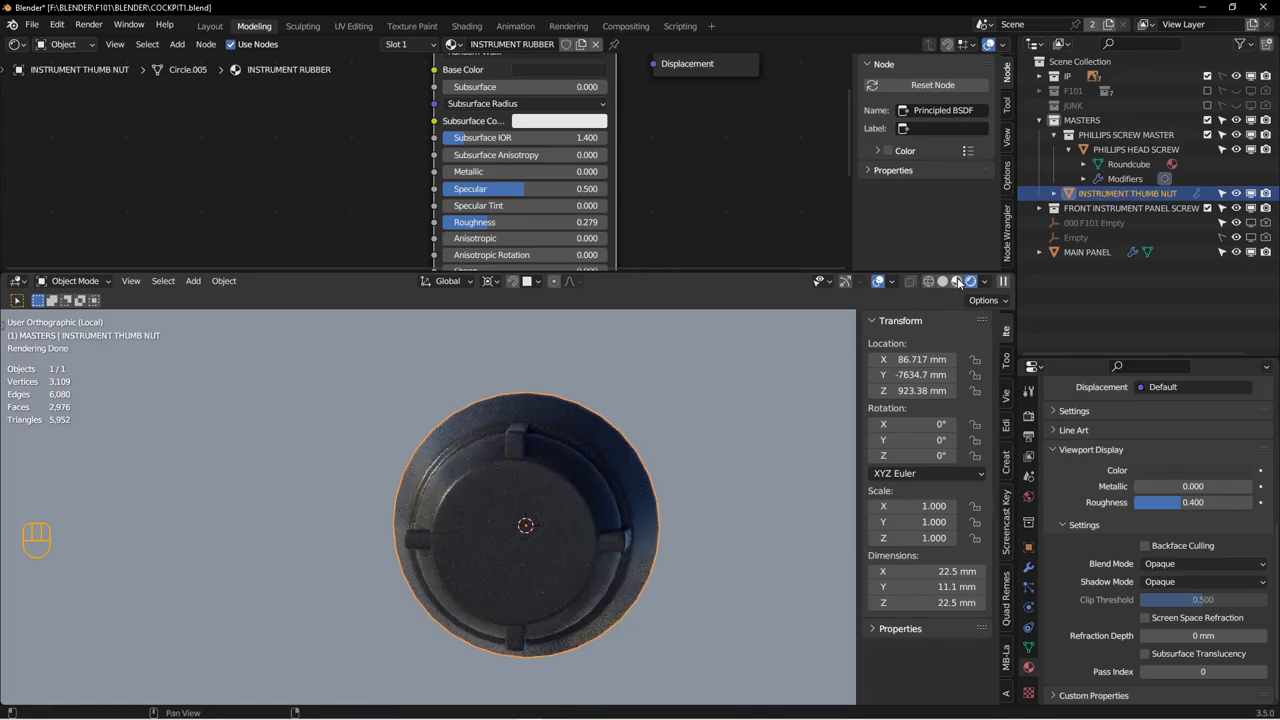
{"action": "left_click", "coordinate": [942, 282]}
Step: Check the thumb nut's origin from the top view and clear its location to place it at the world origin
{"action": "scroll", "coordinate": [640, 508], "scroll_direction": "up", "scroll_amount": 2}
{"action": "left_click", "coordinate": [650, 509]}
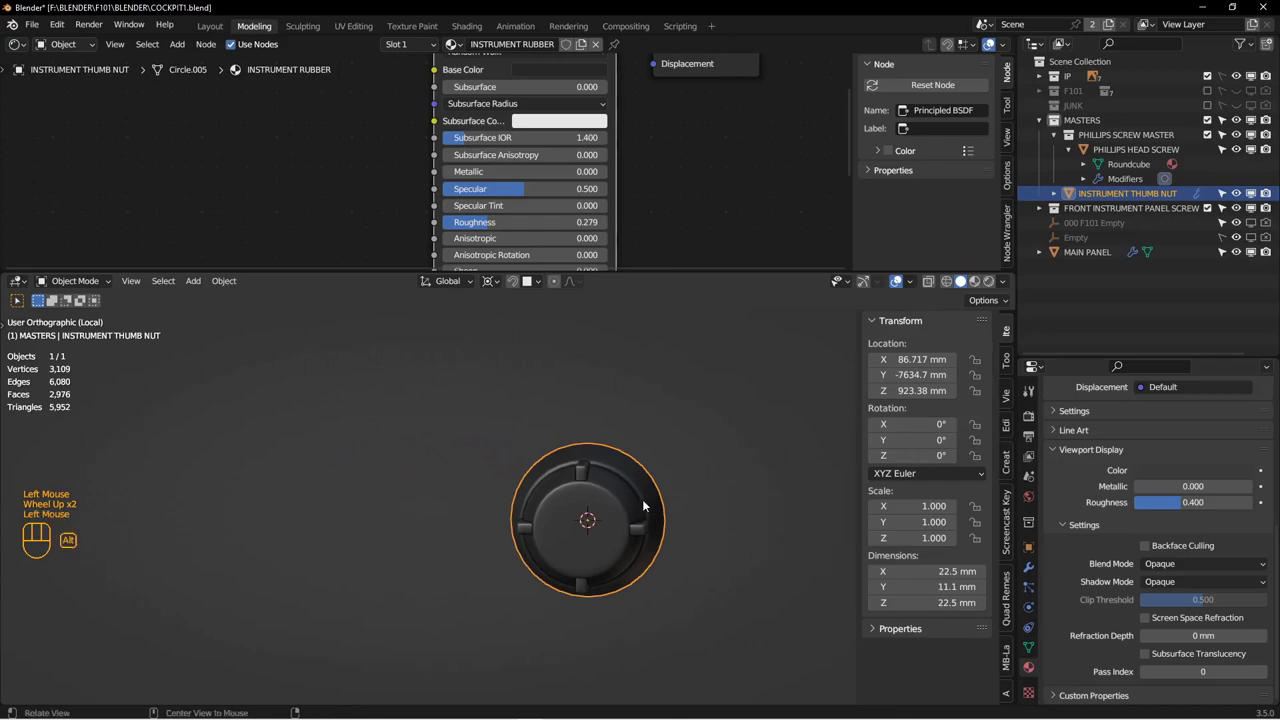
{"action": "middle_click_drag", "start_coordinate": [650, 509], "coordinate": [533, 512]}
{"action": "scroll", "coordinate": [533, 512], "scroll_direction": "down", "scroll_amount": 1}
{"action": "key", "text": "KP_7"}
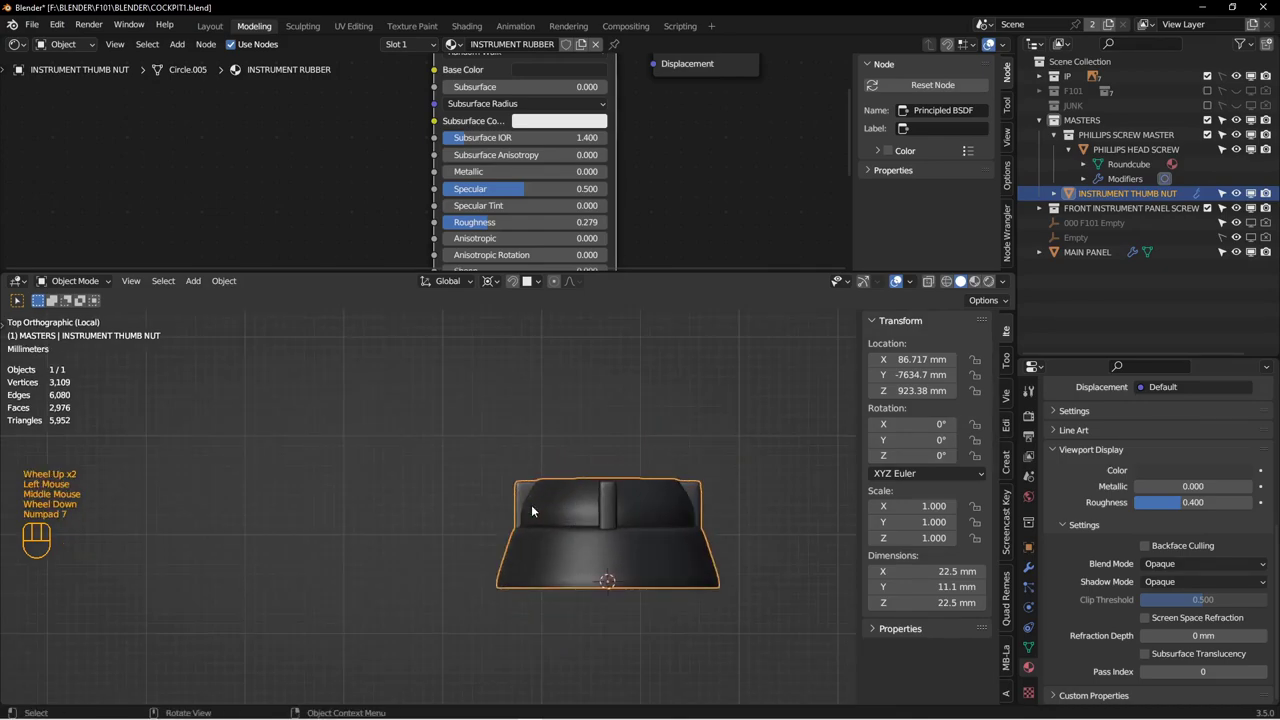
{"action": "mouse_move", "coordinate": [606, 586]}
{"action": "middle_mouse_down"}
{"action": "mouse_move", "coordinate": [677, 500]}
{"action": "mouse_move", "coordinate": [648, 481]}
{"action": "mouse_move", "coordinate": [620, 505]}
{"action": "mouse_move", "coordinate": [571, 491]}
{"action": "middle_mouse_up"}
{"action": "left_click", "coordinate": [959, 281]}
{"action": "scroll", "coordinate": [689, 511], "scroll_direction": "up", "scroll_amount": 2}
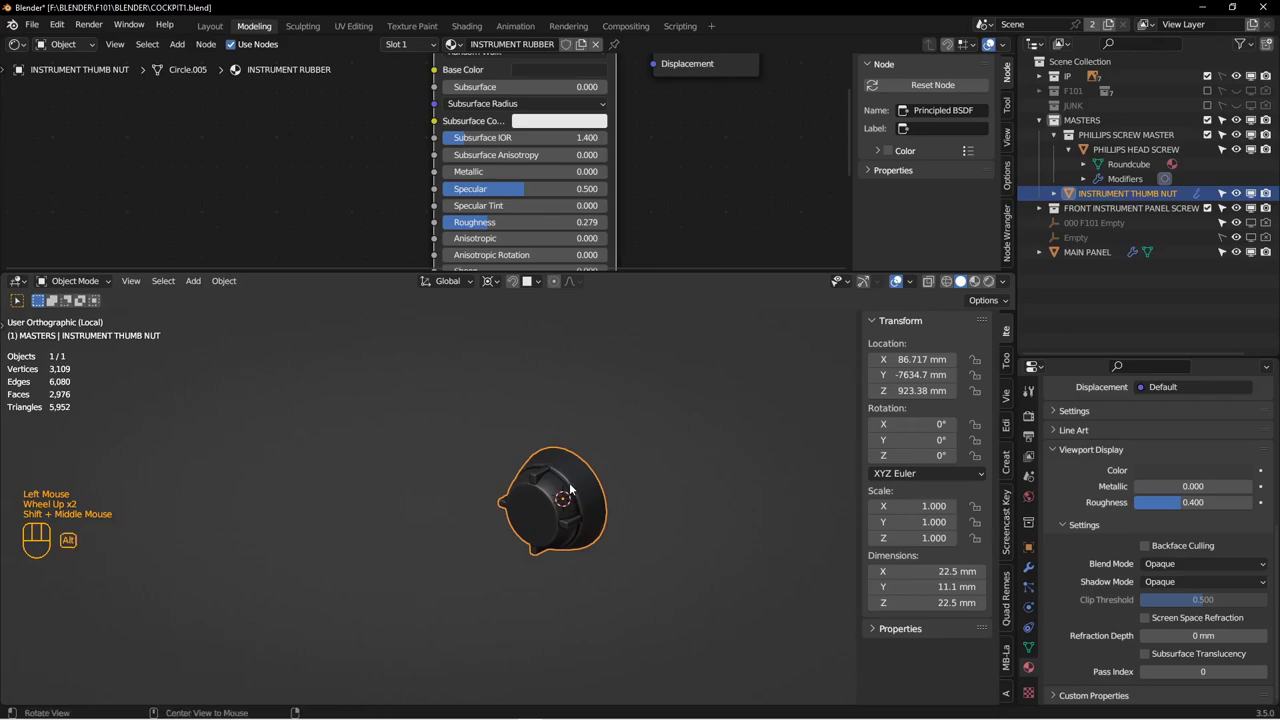
{"action": "key", "text": "alt+g"}
{"action": "key", "text": "KP_Decimal"}
{"action": "scroll", "coordinate": [575, 486], "scroll_direction": "up", "scroll_amount": 1}
{"action": "middle_click_drag", "start_coordinate": [575, 486], "coordinate": [572, 484]}
Step: Move the thumb nut into a new collection named INSTRUMENT THUMB NUT MASTER
{"action": "key", "text": "m"}
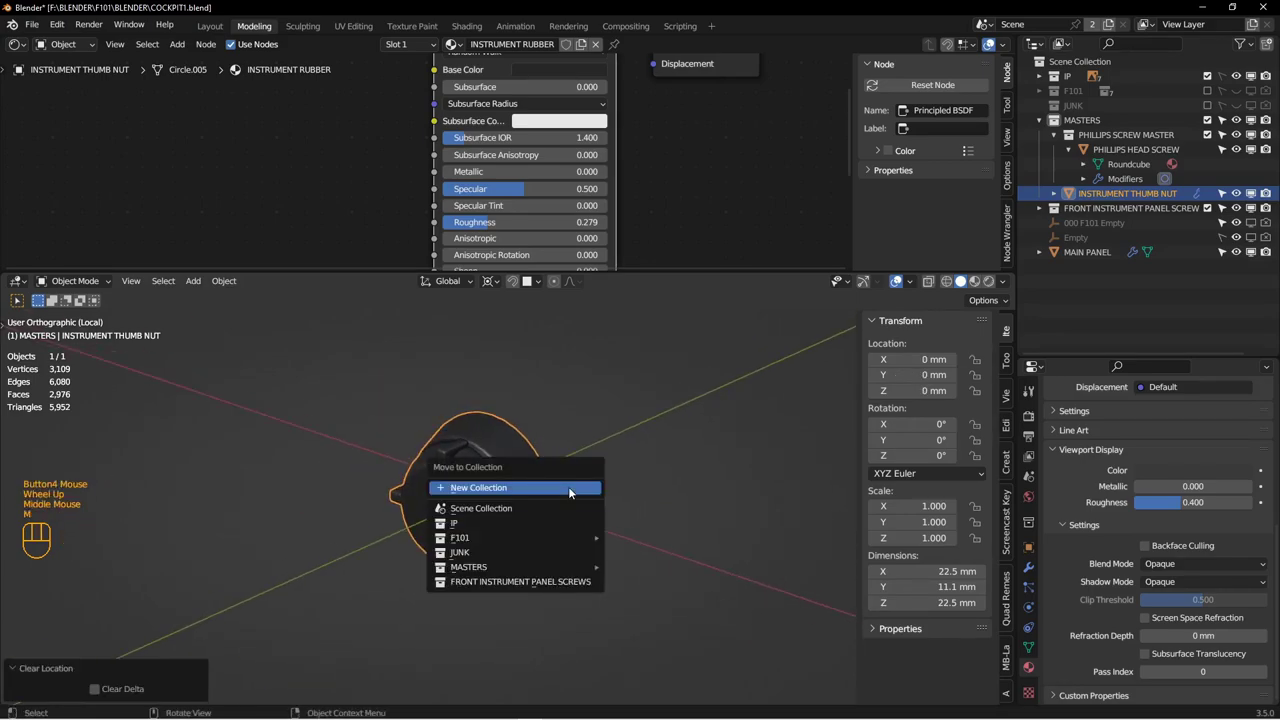
{"action": "left_click", "coordinate": [567, 488]}
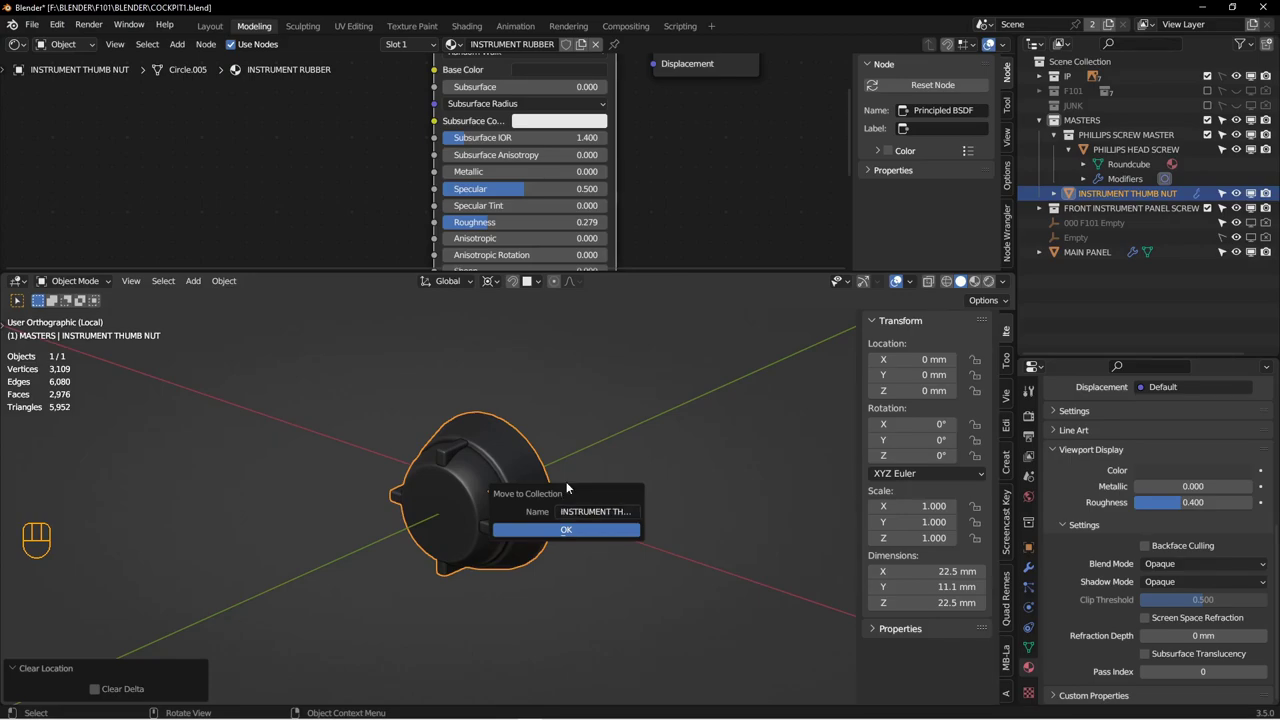
{"action": "left_click", "coordinate": [568, 530]}
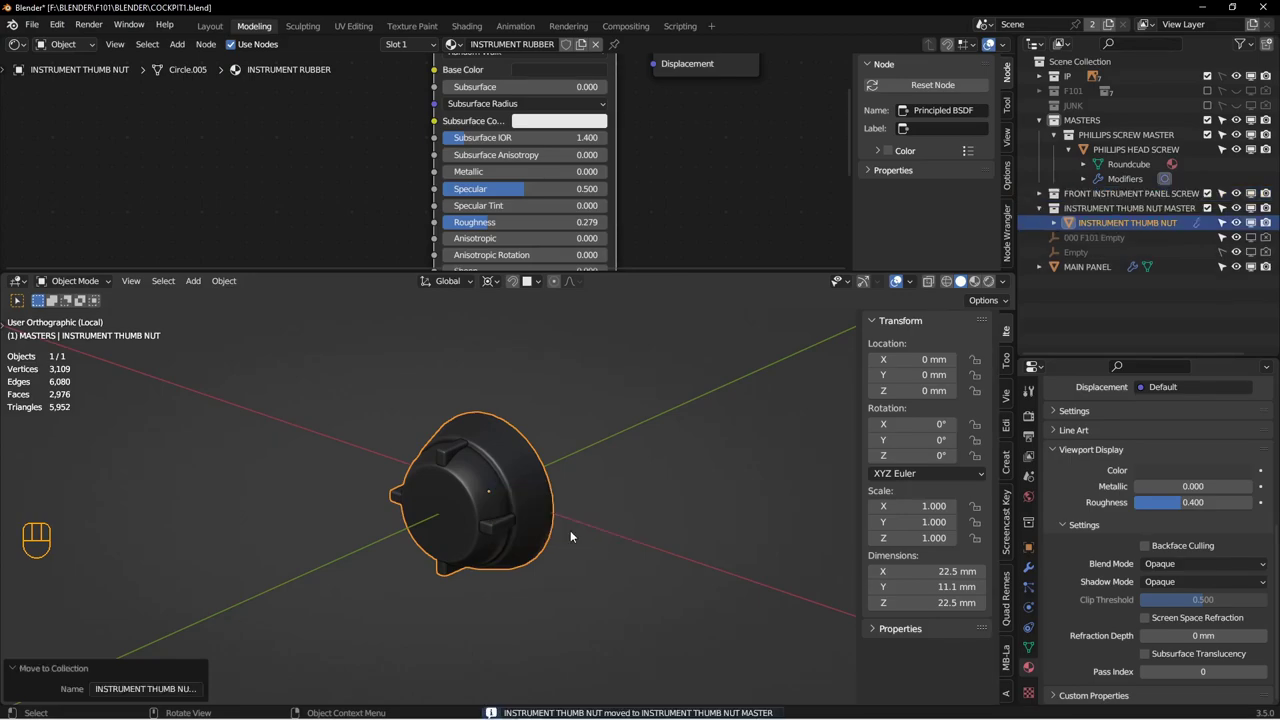
Step: Nest the INSTRUMENT THUMB NUT MASTER collection inside MASTERS and collapse both master sub-collections
{"action": "left_click", "coordinate": [1118, 226]}
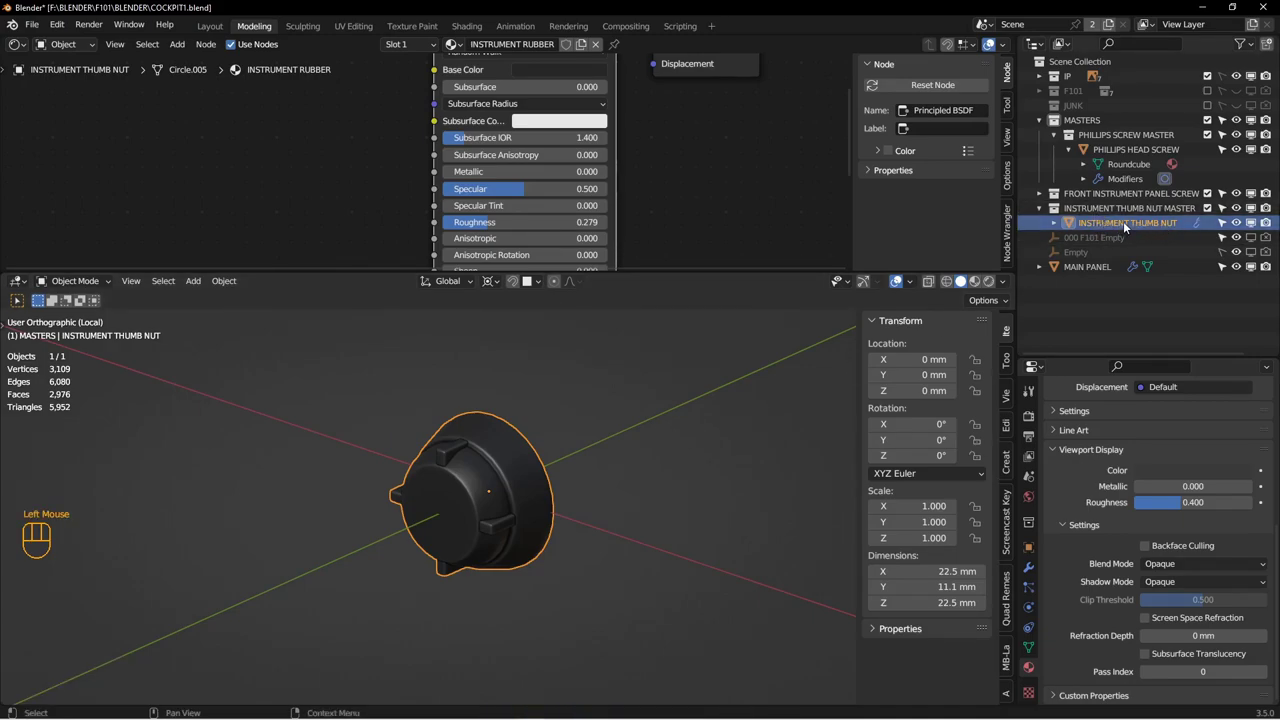
{"action": "left_click", "coordinate": [1100, 207]}
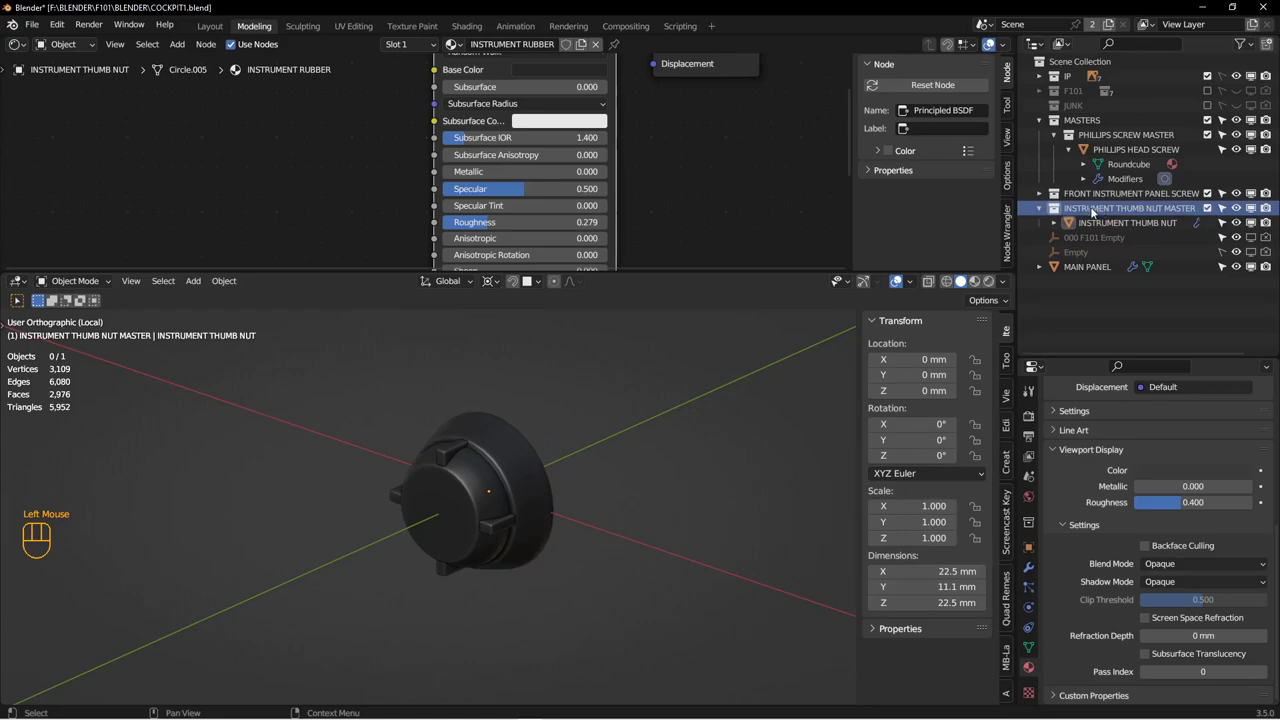
{"action": "left_click_drag", "start_coordinate": [1094, 209], "coordinate": [1094, 122]}
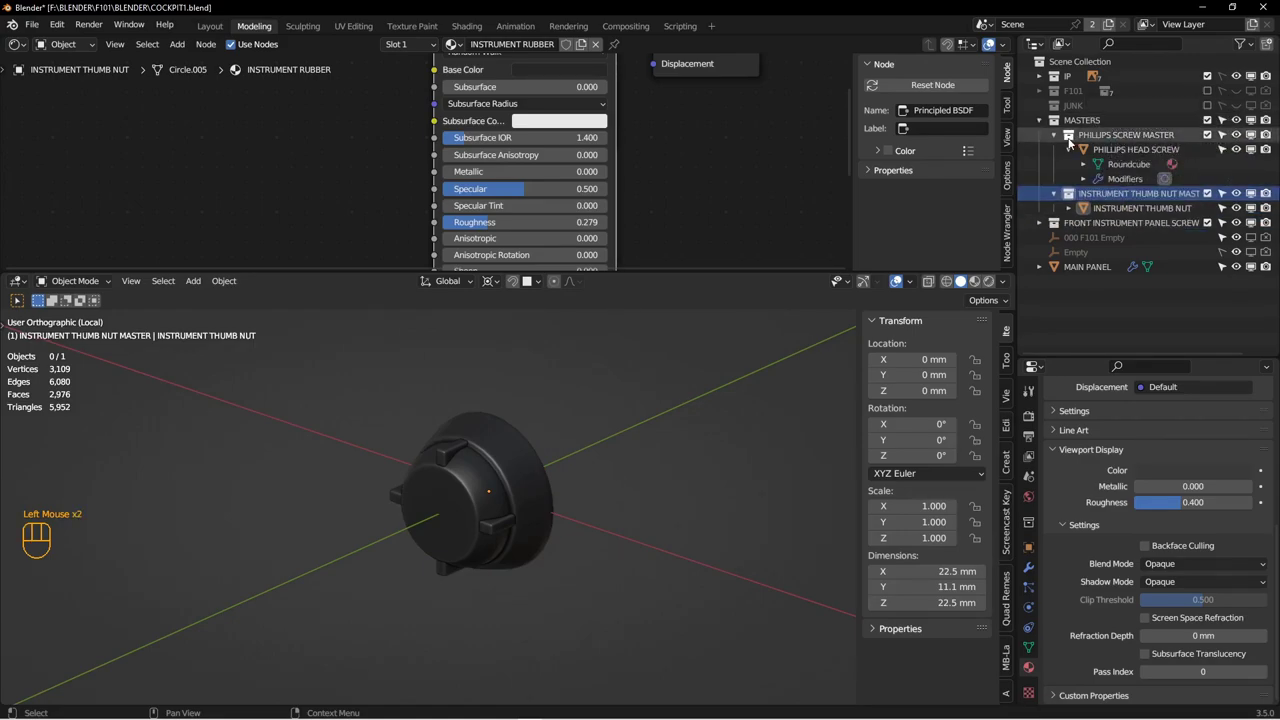
{"action": "left_click", "coordinate": [1054, 134]}
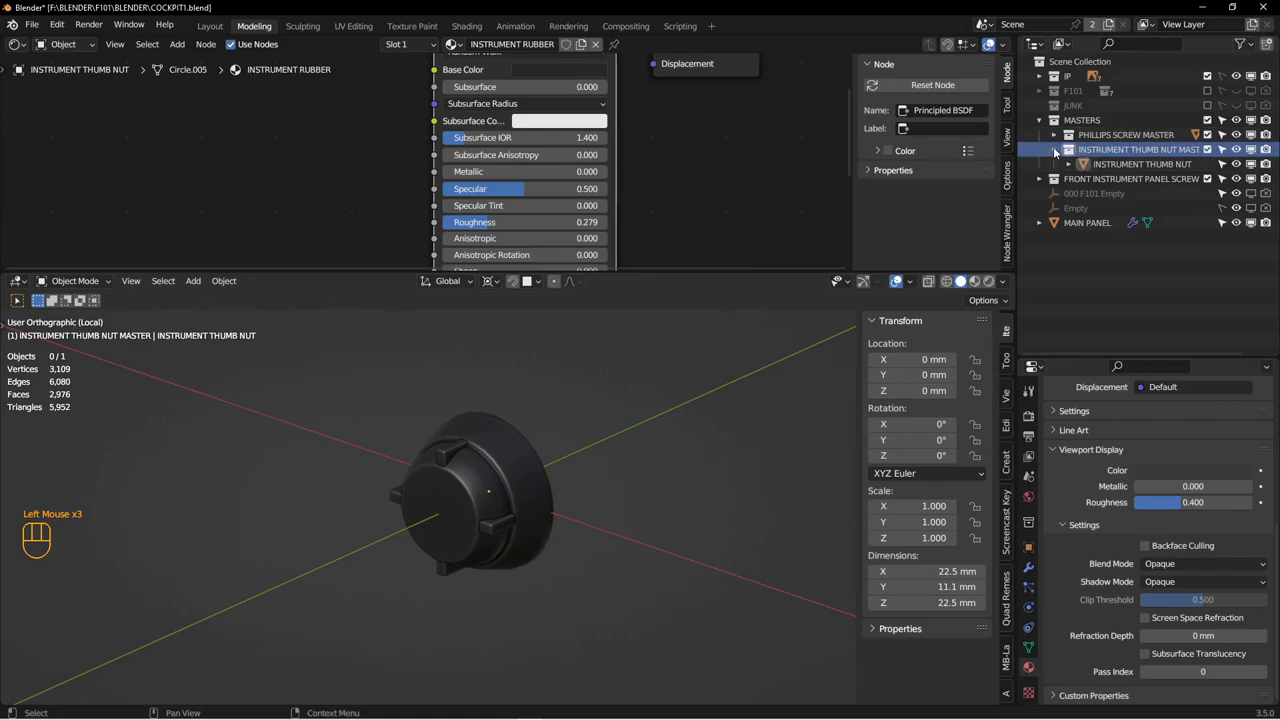
{"action": "left_click", "coordinate": [1054, 149]}
Step: Give the MASTERS collection a red color tag
{"action": "left_click", "coordinate": [1058, 120]}
{"action": "right_click", "coordinate": [1058, 120]}
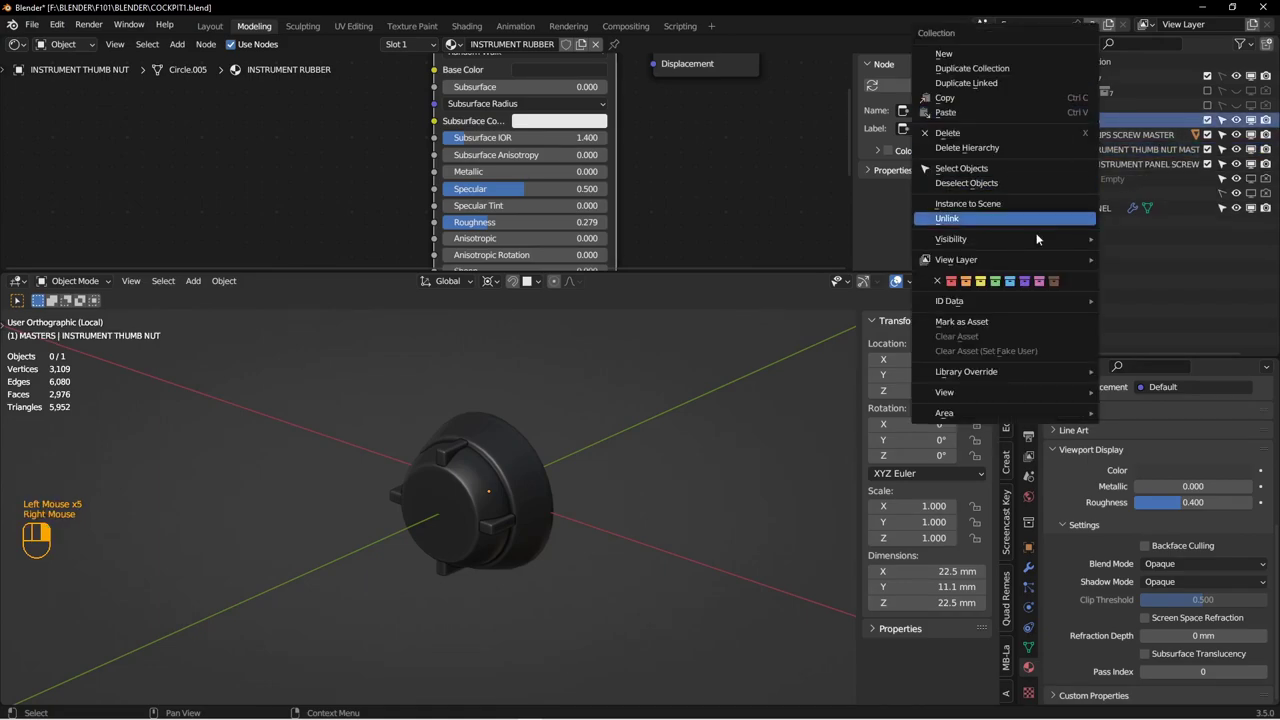
{"action": "left_click", "coordinate": [965, 283]}
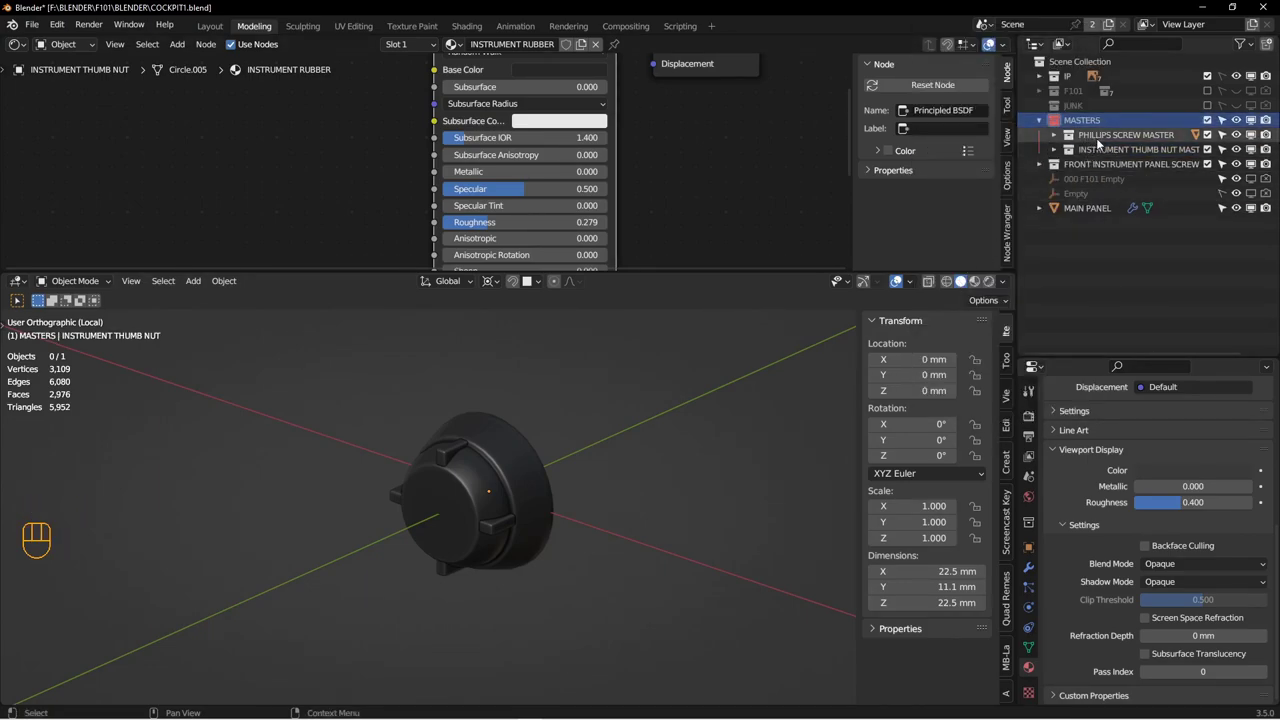
Step: Select MAIN PANEL, exit local view and show the whole instrument panel in the back orthographic view
{"action": "middle_click_drag", "start_coordinate": [712, 437], "coordinate": [744, 361]}
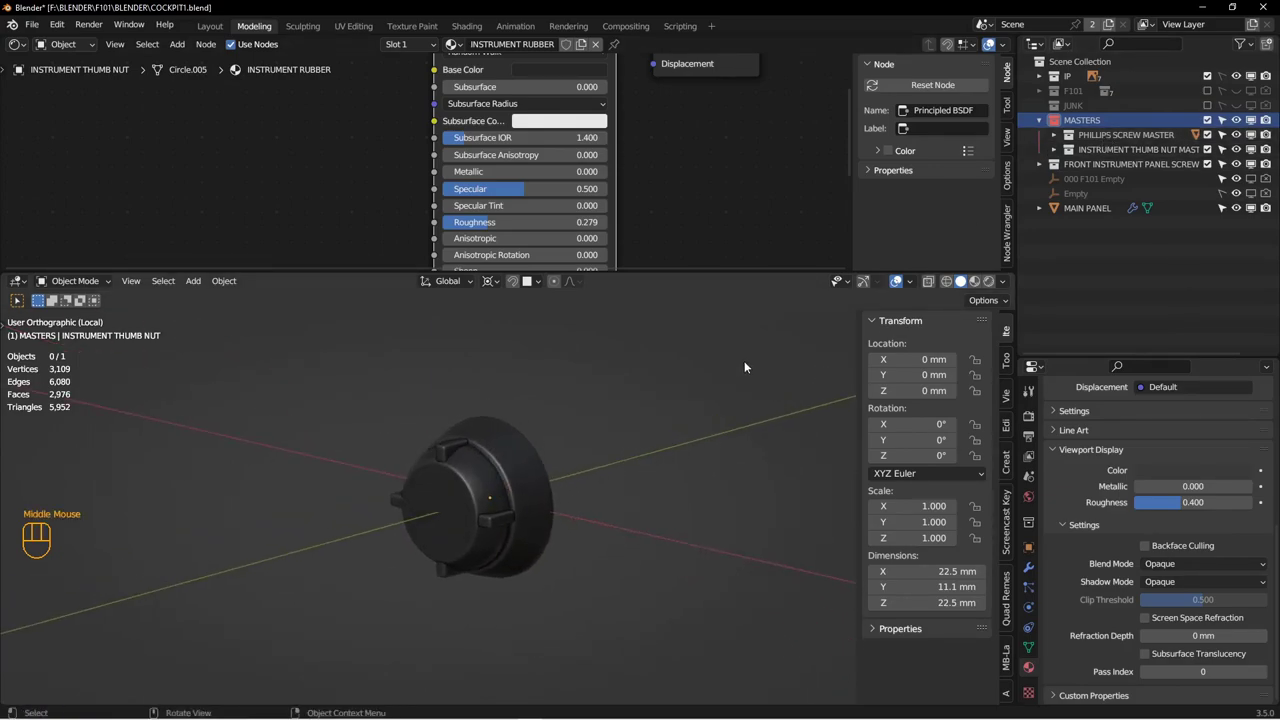
{"action": "scroll", "coordinate": [744, 367], "scroll_direction": "up", "scroll_amount": 3}
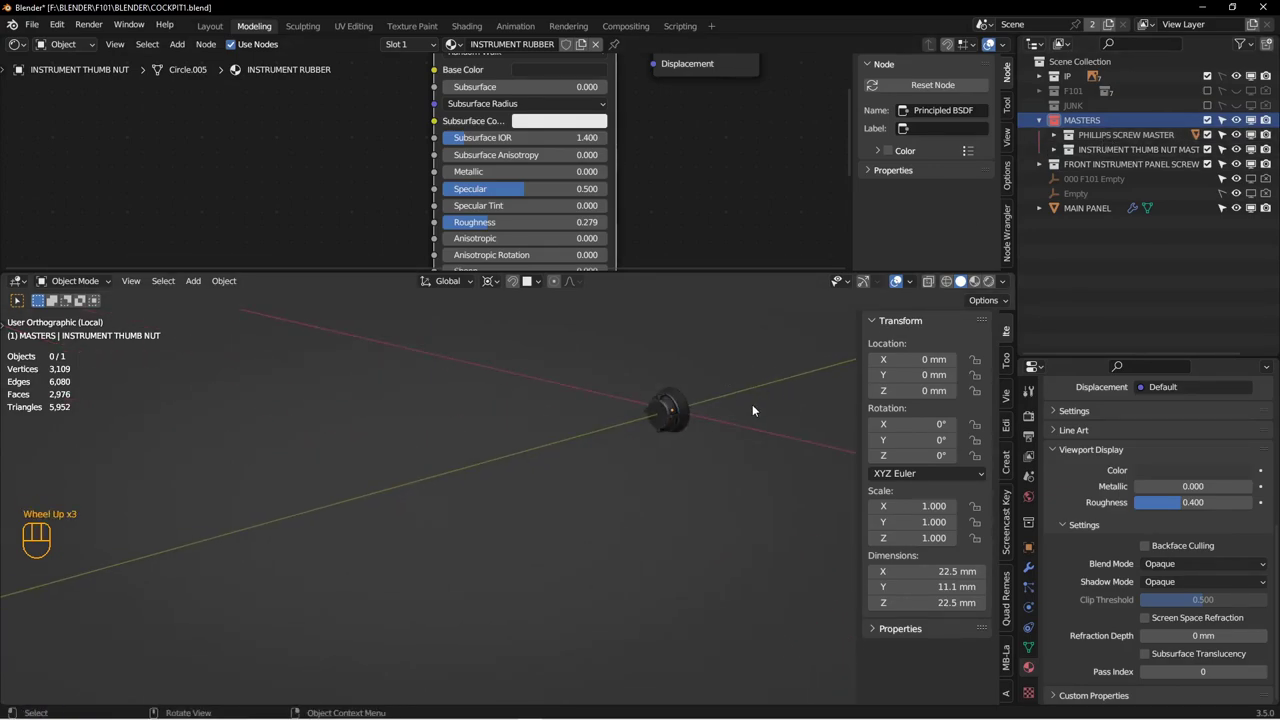
{"action": "left_click", "coordinate": [1085, 208]}
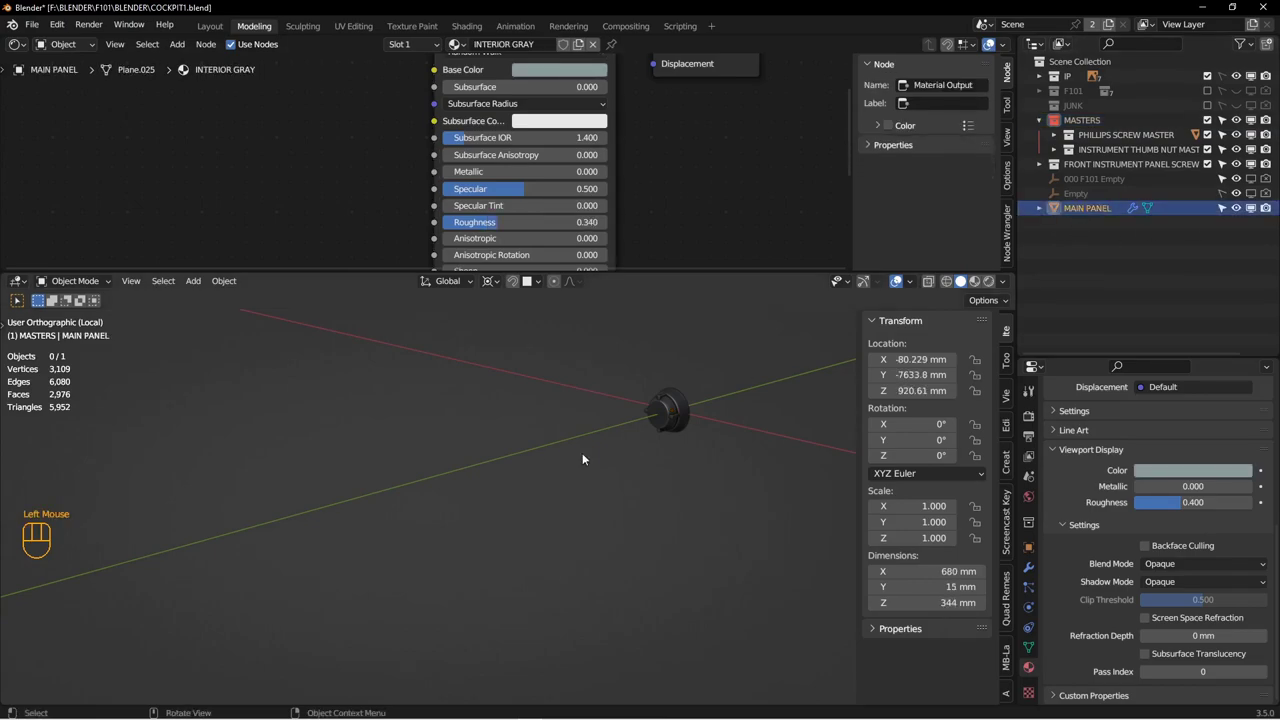
{"action": "scroll", "coordinate": [542, 454], "scroll_direction": "up", "scroll_amount": 2}
{"action": "left_click", "coordinate": [1033, 210]}
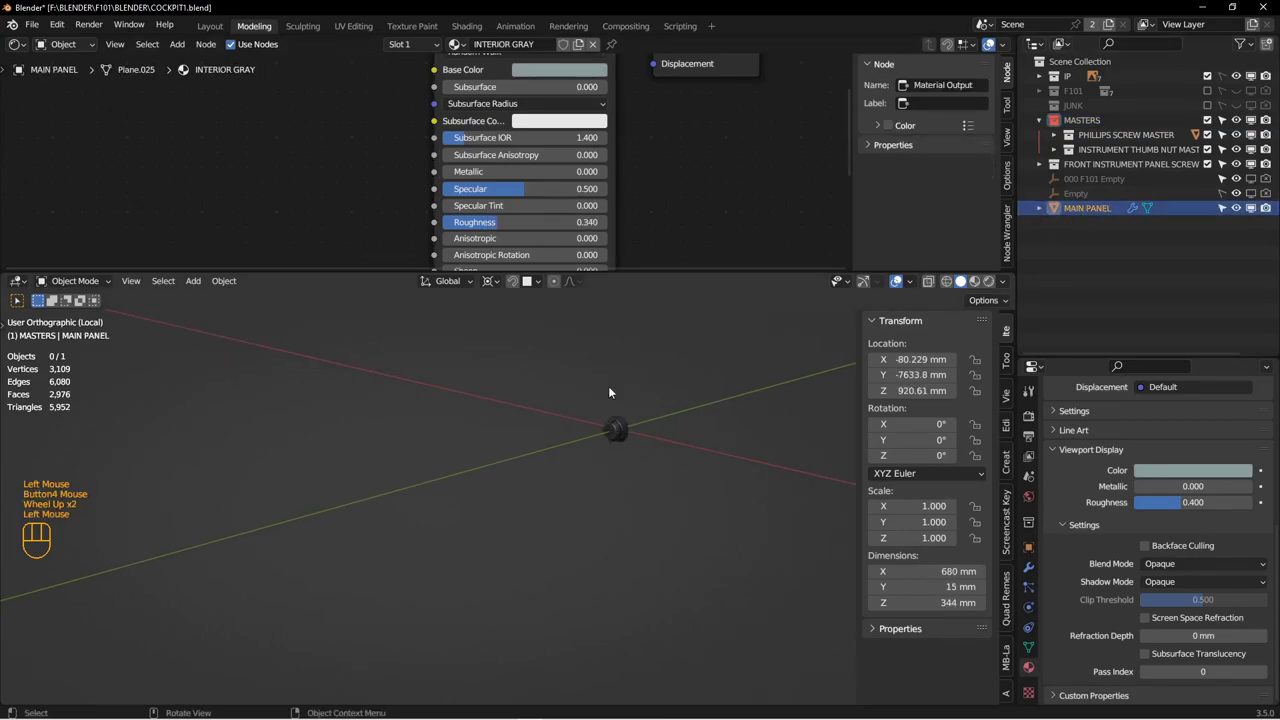
{"action": "key", "text": "KP_Divide"}
{"action": "middle_click_drag", "start_coordinate": [599, 401], "coordinate": [623, 450]}
{"action": "key", "text": "ctrl+KP_1"}
{"action": "scroll", "coordinate": [797, 591], "scroll_direction": "down", "scroll_amount": 4}
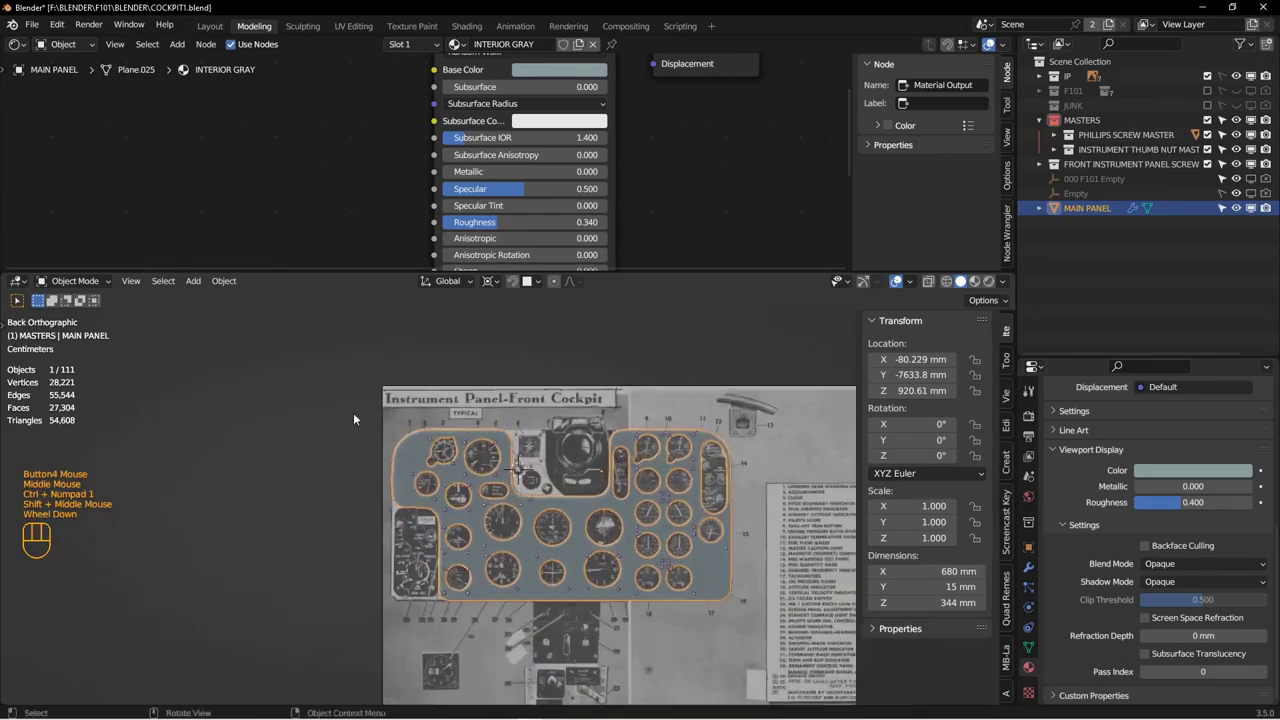
Step: Add an instance of the INSTRUMENT THUMB NUT MASTER collection to the scene in the back orthographic view
{"action": "middle_click_drag", "start_coordinate": [797, 591], "coordinate": [516, 457], "text": "shift"}
{"action": "key", "text": "alt+a"}
{"action": "scroll", "coordinate": [544, 463], "scroll_direction": "down", "scroll_amount": 1}
{"action": "key", "text": "shift+a"}
{"action": "mouse_move", "coordinate": [543, 470]}
{"action": "left_click", "coordinate": [500, 702]}
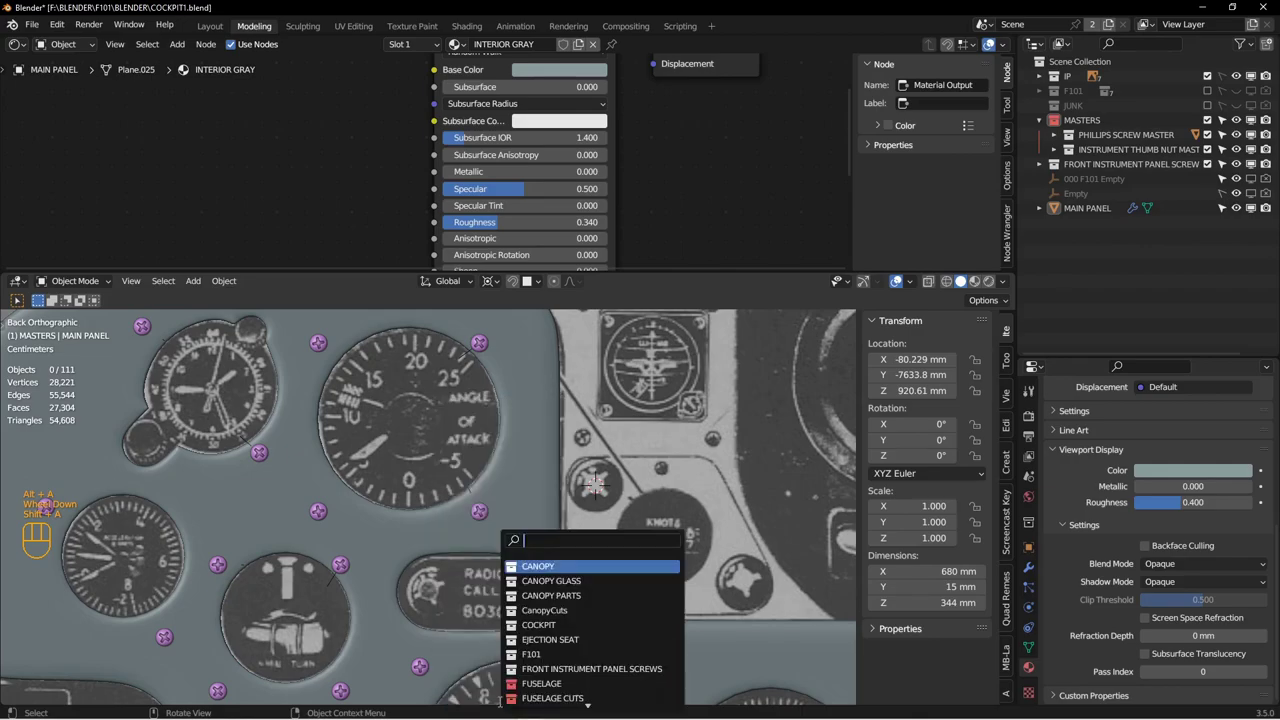
{"action": "scroll", "coordinate": [614, 660], "scroll_direction": "down", "scroll_amount": 6}
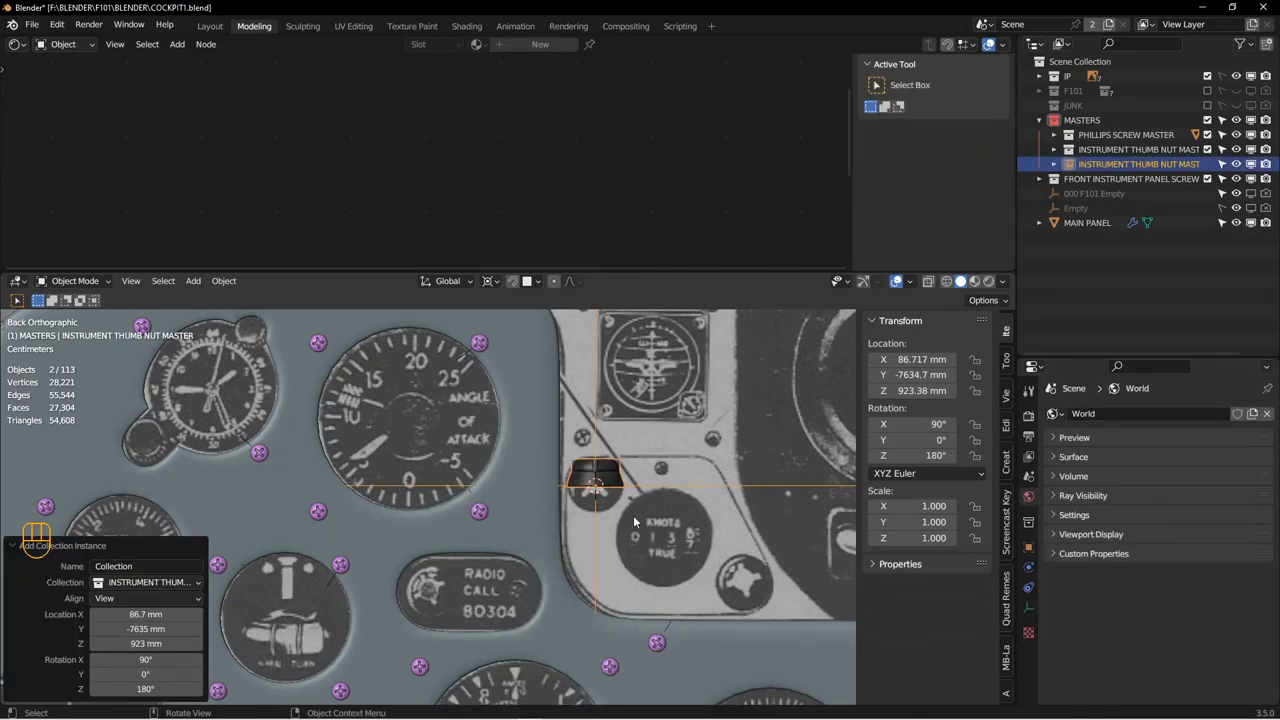
Step: Set the thumb nut instance's empty display size to 20 mm and rotate the instance 90° about the global X axis
{"action": "middle_click_drag", "start_coordinate": [605, 488], "coordinate": [784, 540]}
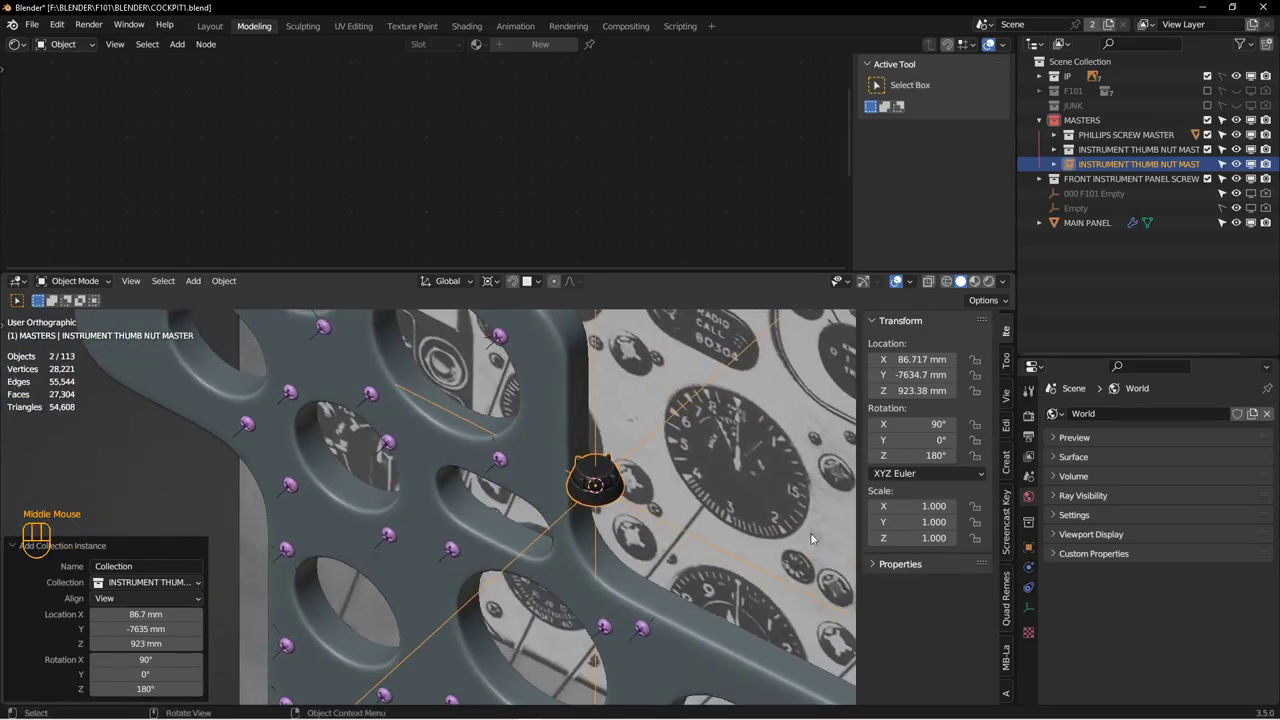
{"action": "left_click", "coordinate": [1028, 607]}
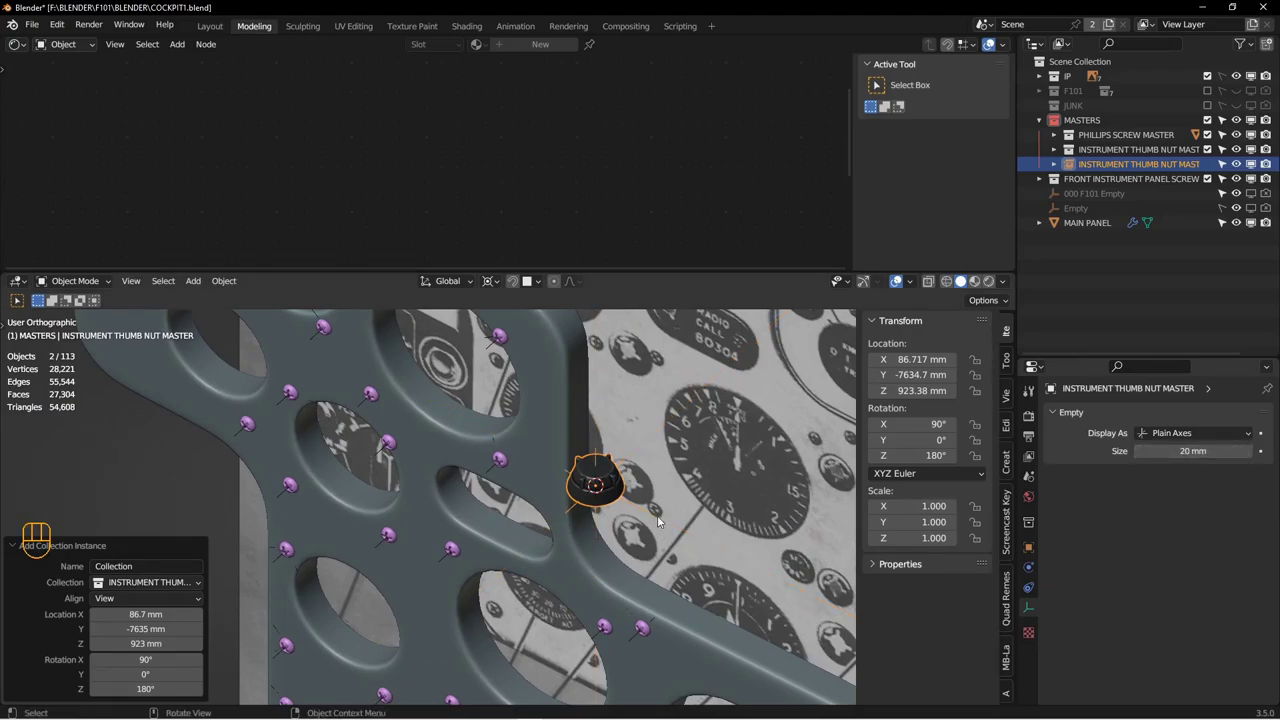
{"action": "key", "text": "r"}
{"action": "type", "text": "x"}
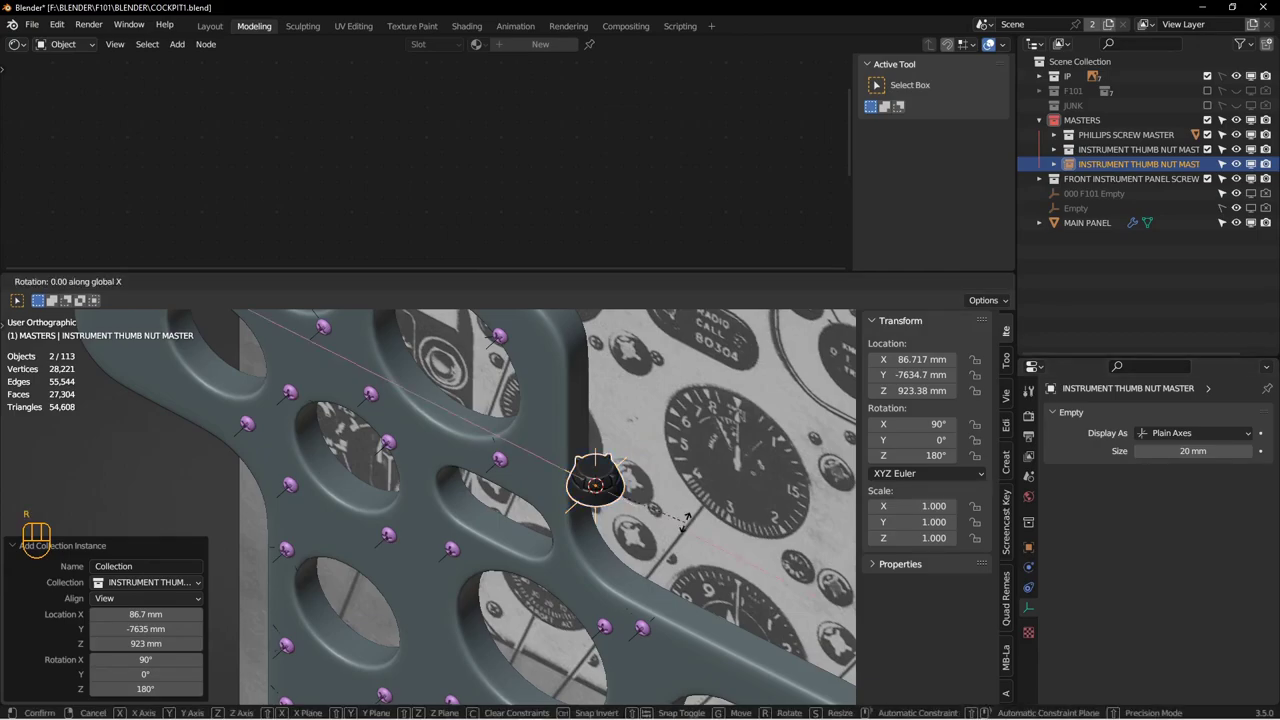
{"action": "type", "text": "90"}
{"action": "left_click", "coordinate": [686, 520]}
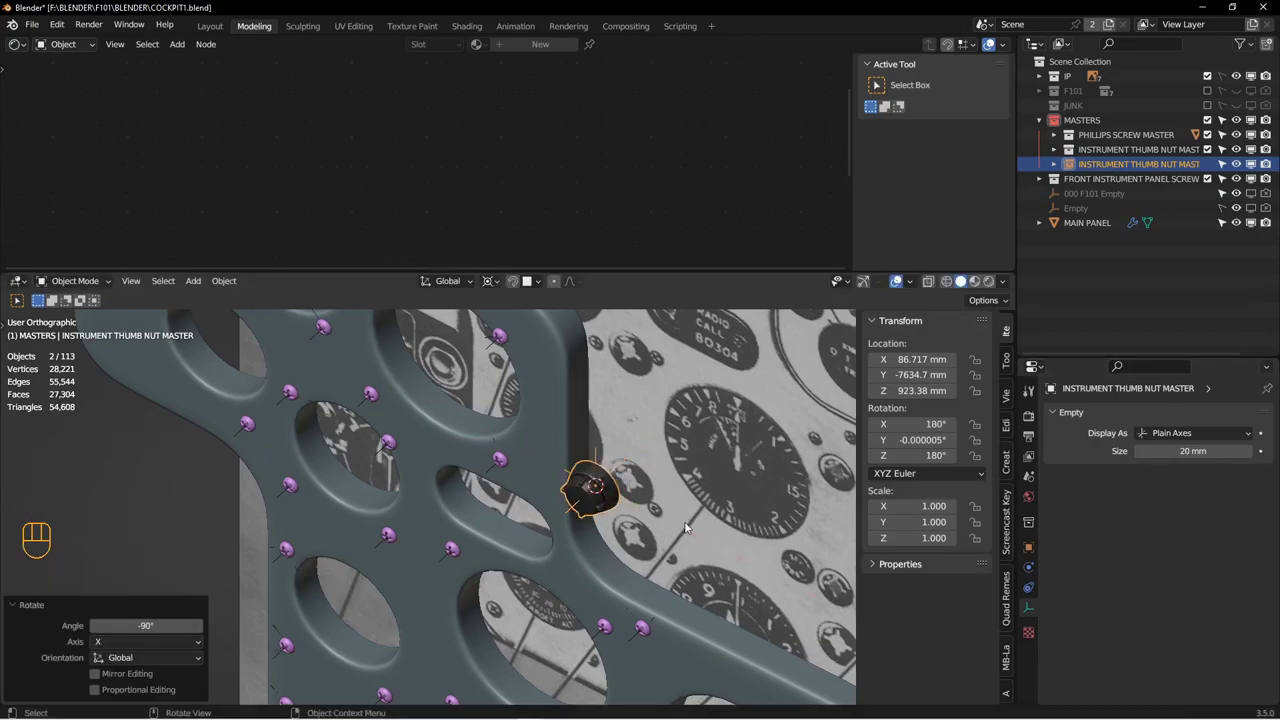
Step: Move the thumb nut instance in the top view so its base rests on the main panel's front face, at about Y -7633.4 mm
{"action": "key", "text": "KP_7"}
{"action": "scroll", "coordinate": [692, 518], "scroll_direction": "down", "scroll_amount": 4}
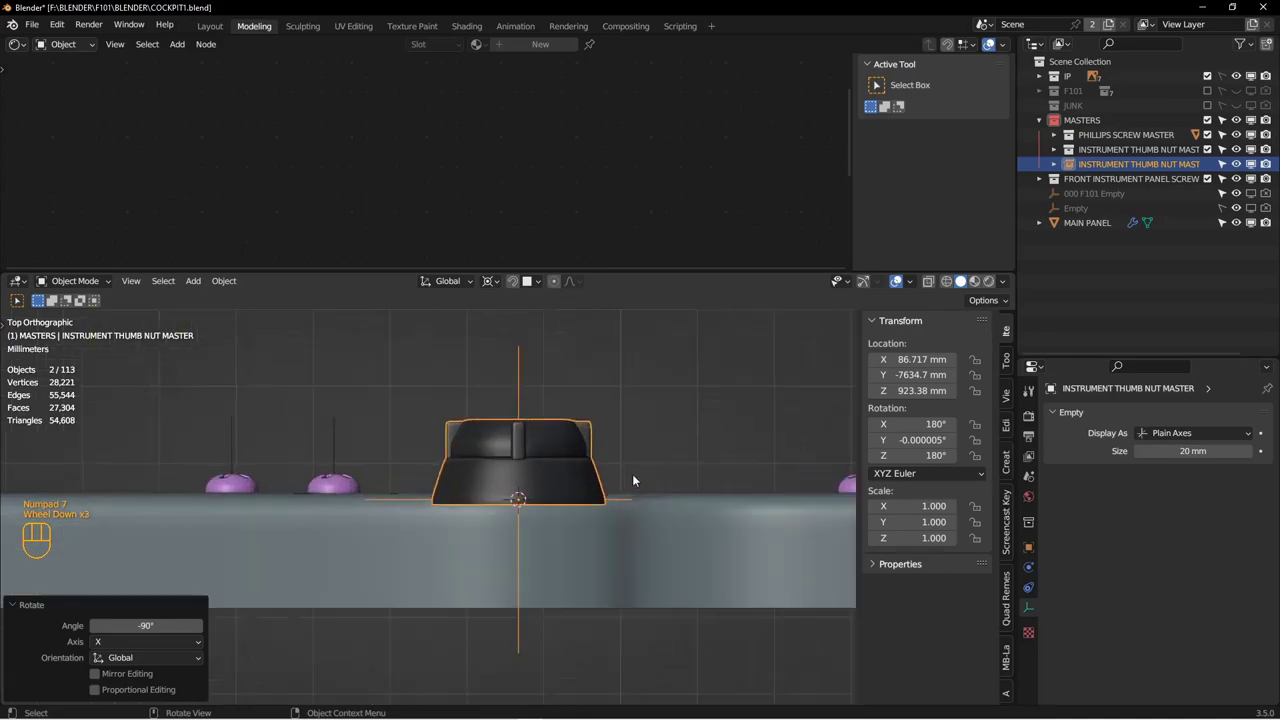
{"action": "scroll", "coordinate": [592, 510], "scroll_direction": "down", "scroll_amount": 1}
{"action": "key", "text": "h"}
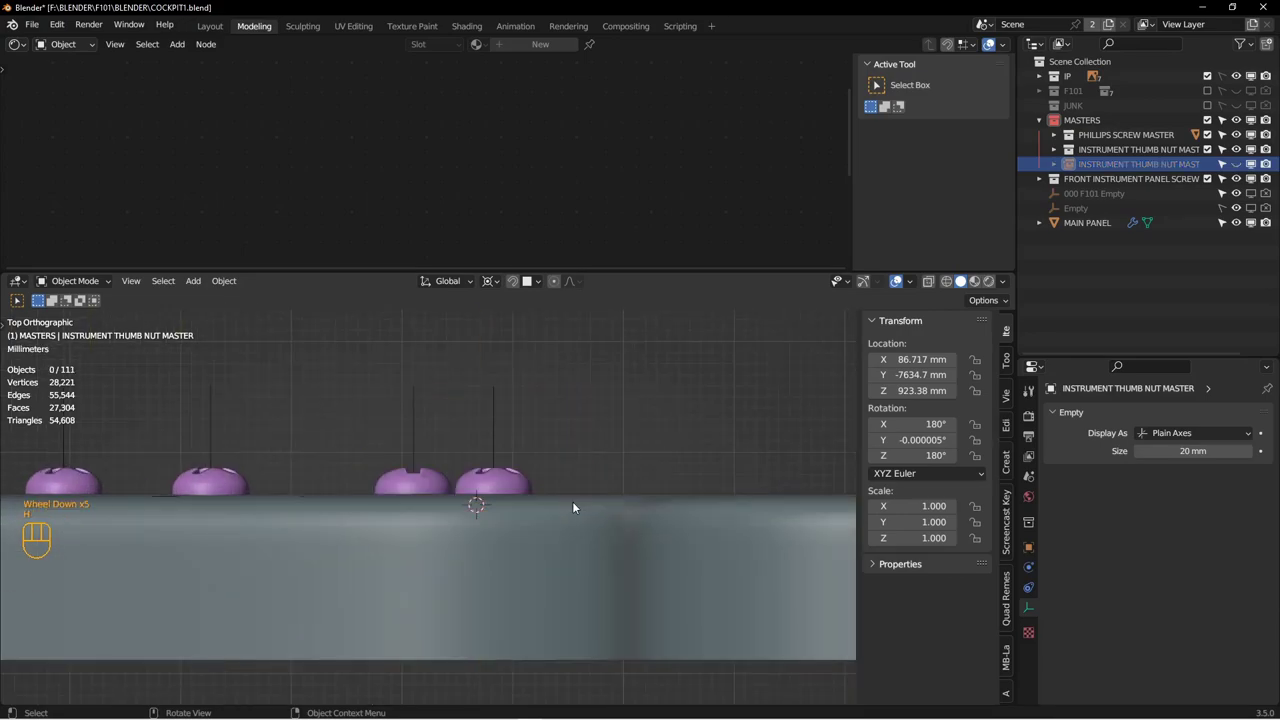
{"action": "key", "text": "ctrl+z"}
{"action": "key", "text": "g"}
{"action": "left_click", "coordinate": [687, 489]}
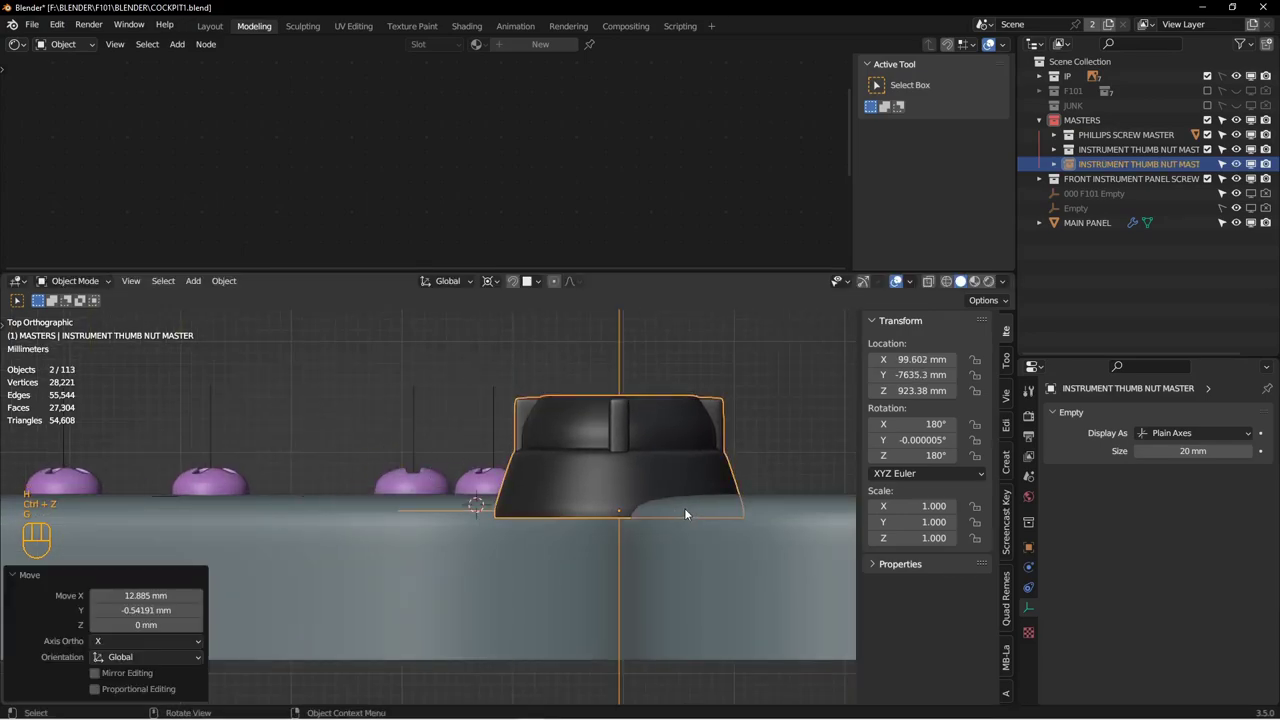
{"action": "middle_click_drag", "start_coordinate": [682, 507], "coordinate": [324, 526], "text": "shift"}
{"action": "key", "text": "g"}
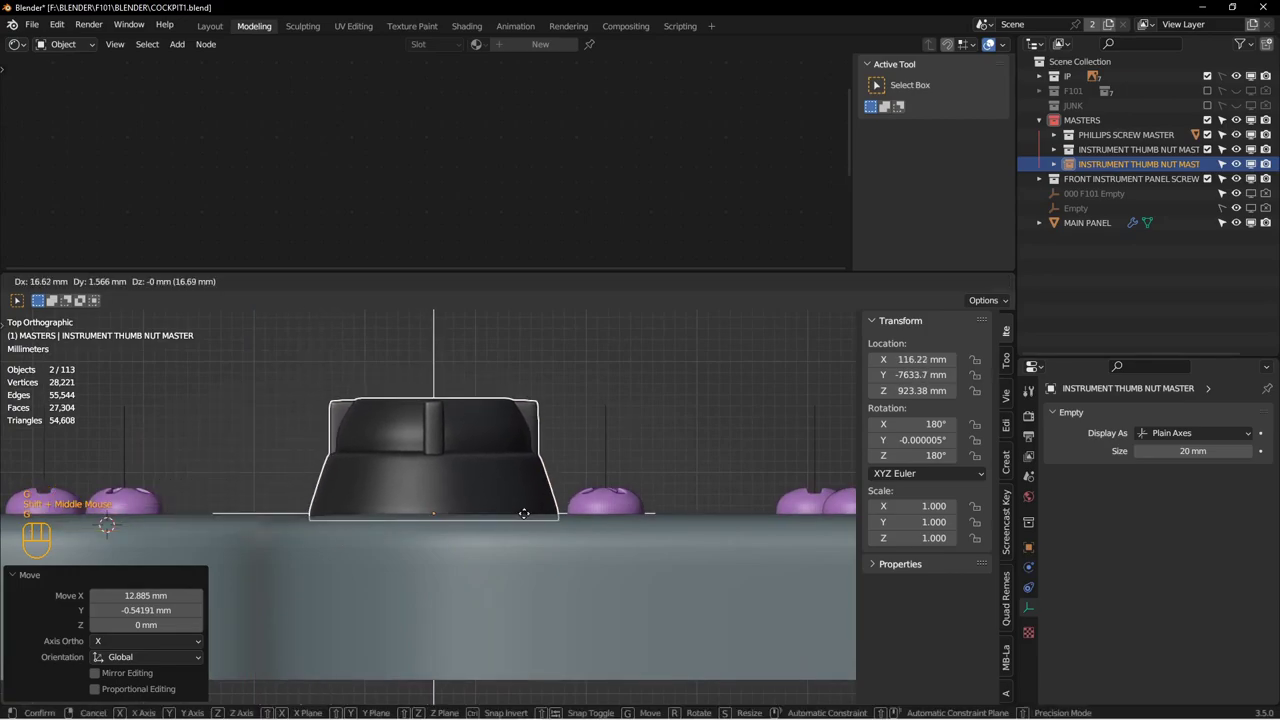
{"action": "left_click", "coordinate": [533, 510]}
{"action": "scroll", "coordinate": [523, 513], "scroll_direction": "up", "scroll_amount": 2}
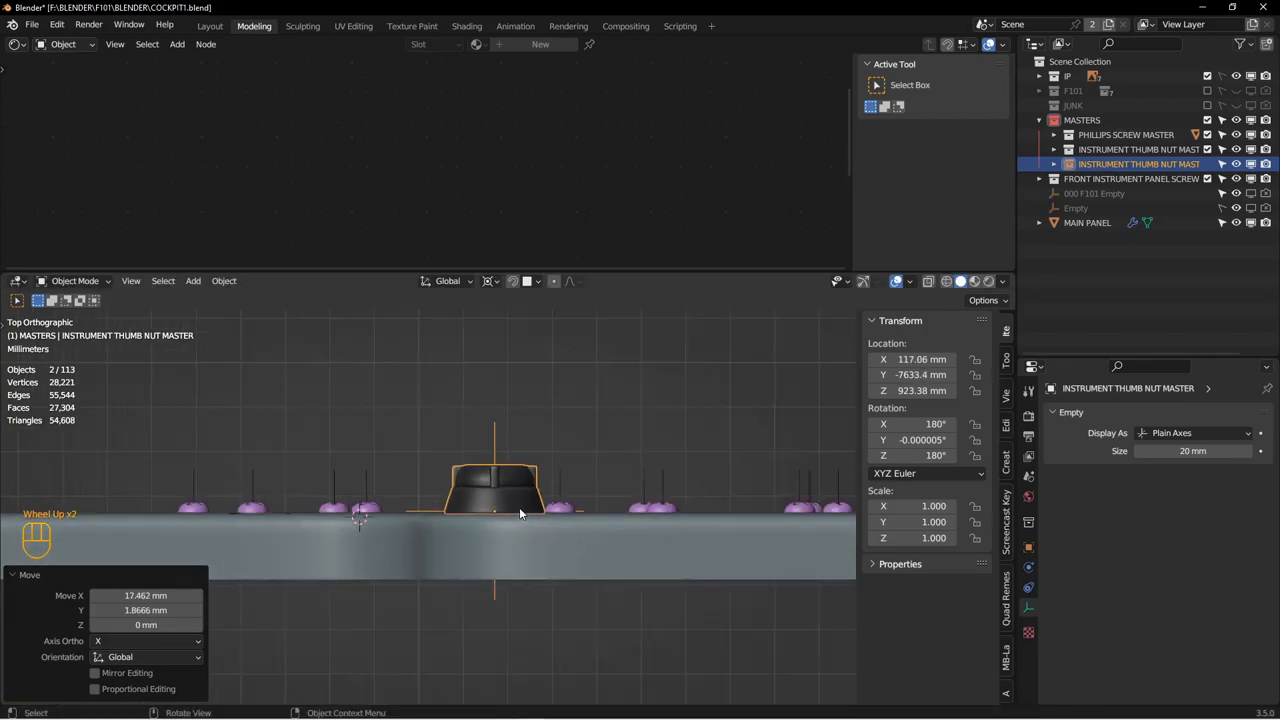
Step: Hide MAIN PANEL and move the thumb nut instance in the back view onto the reference nut at the Angle of Attack gauge's upper corner
{"action": "key", "text": "ctrl+KP_1"}
{"action": "scroll", "coordinate": [519, 512], "scroll_direction": "up", "scroll_amount": 4}
{"action": "middle_click_drag", "start_coordinate": [519, 512], "coordinate": [648, 524], "text": "shift"}
{"action": "scroll", "coordinate": [590, 495], "scroll_direction": "down", "scroll_amount": 2}
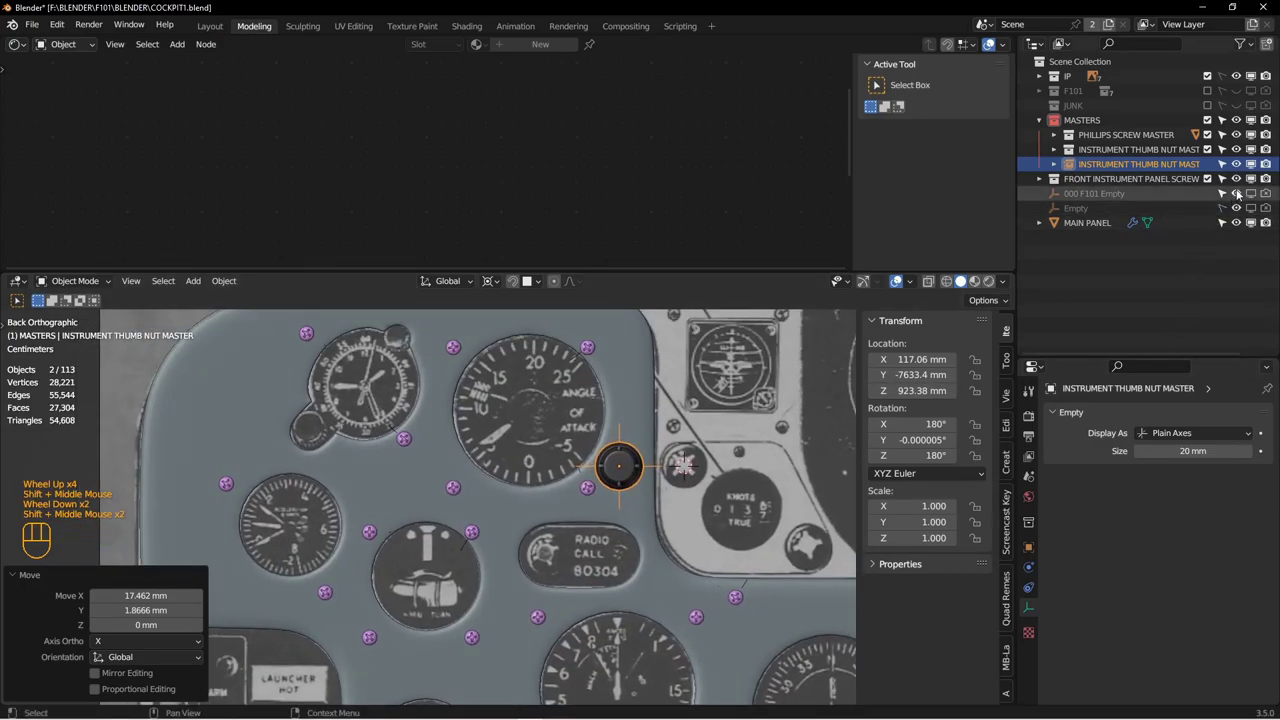
{"action": "left_click", "coordinate": [1236, 222]}
{"action": "middle_click_drag", "start_coordinate": [648, 500], "coordinate": [648, 562], "text": "shift"}
{"action": "scroll", "coordinate": [648, 562], "scroll_direction": "down", "scroll_amount": 2}
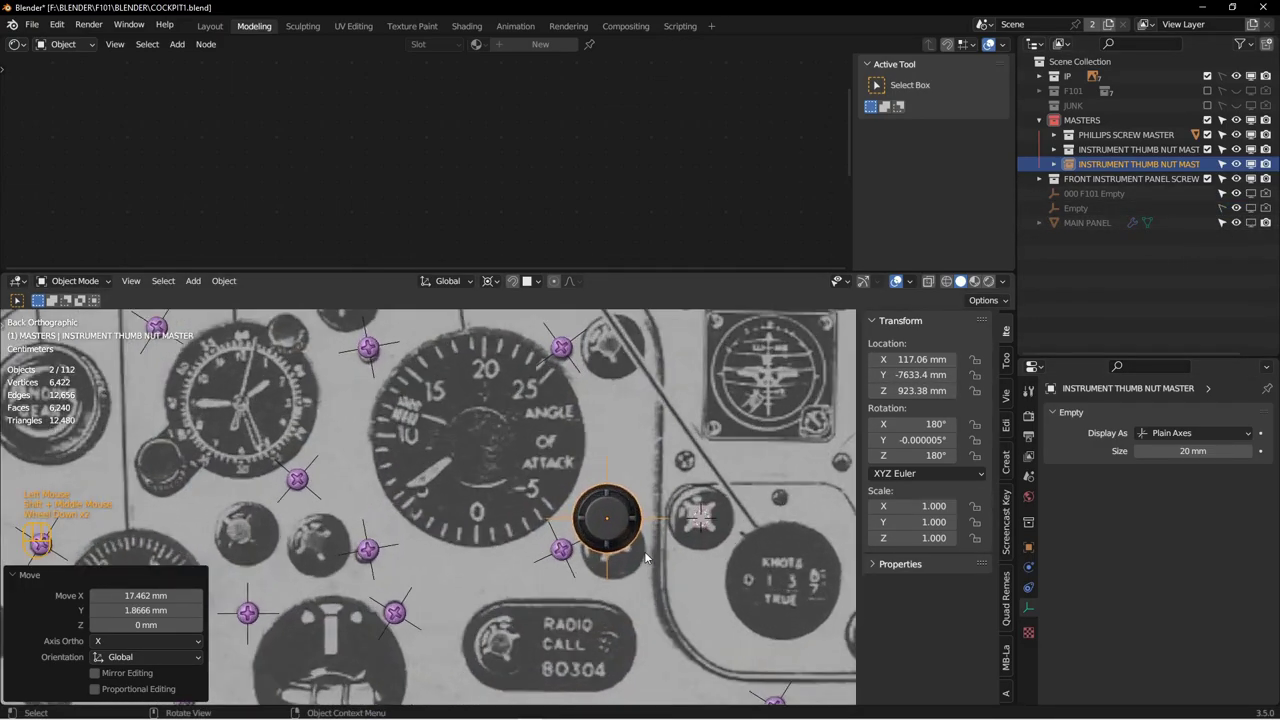
{"action": "scroll", "coordinate": [648, 562], "scroll_direction": "up", "scroll_amount": 1}
{"action": "key", "text": "g"}
{"action": "left_click", "coordinate": [644, 474]}
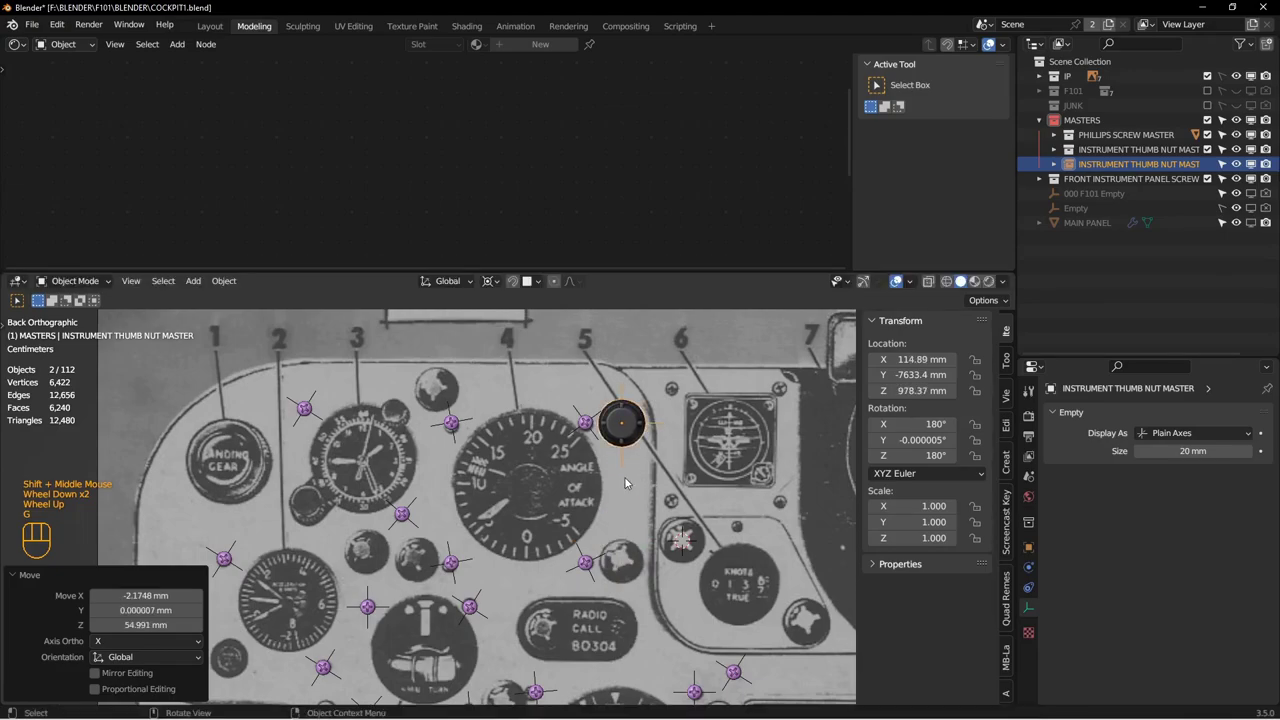
Step: Place six unlinked duplicates of the thumb nut instance over nuts on the left part of the panel reference
{"action": "middle_click_drag", "start_coordinate": [668, 506], "coordinate": [678, 568], "text": "shift"}
{"action": "scroll", "coordinate": [678, 568], "scroll_direction": "down", "scroll_amount": 2}
{"action": "key", "text": "shift+d"}
{"action": "left_click", "coordinate": [418, 526]}
{"action": "middle_click_drag", "start_coordinate": [394, 552], "coordinate": [638, 434], "text": "shift"}
{"action": "key", "text": "shift+d"}
{"action": "left_click", "coordinate": [585, 598]}
{"action": "key", "text": "shift+d"}
{"action": "left_click", "coordinate": [677, 518]}
{"action": "key", "text": "shift+d"}
{"action": "left_click", "coordinate": [329, 539]}
{"action": "key", "text": "shift+d"}
{"action": "left_click", "coordinate": [571, 631]}
{"action": "middle_click_drag", "start_coordinate": [508, 479], "coordinate": [501, 471], "text": "shift"}
{"action": "key", "text": "shift+d"}
{"action": "left_click", "coordinate": [557, 580]}
{"action": "middle_click_drag", "start_coordinate": [557, 580], "coordinate": [602, 429], "text": "shift"}
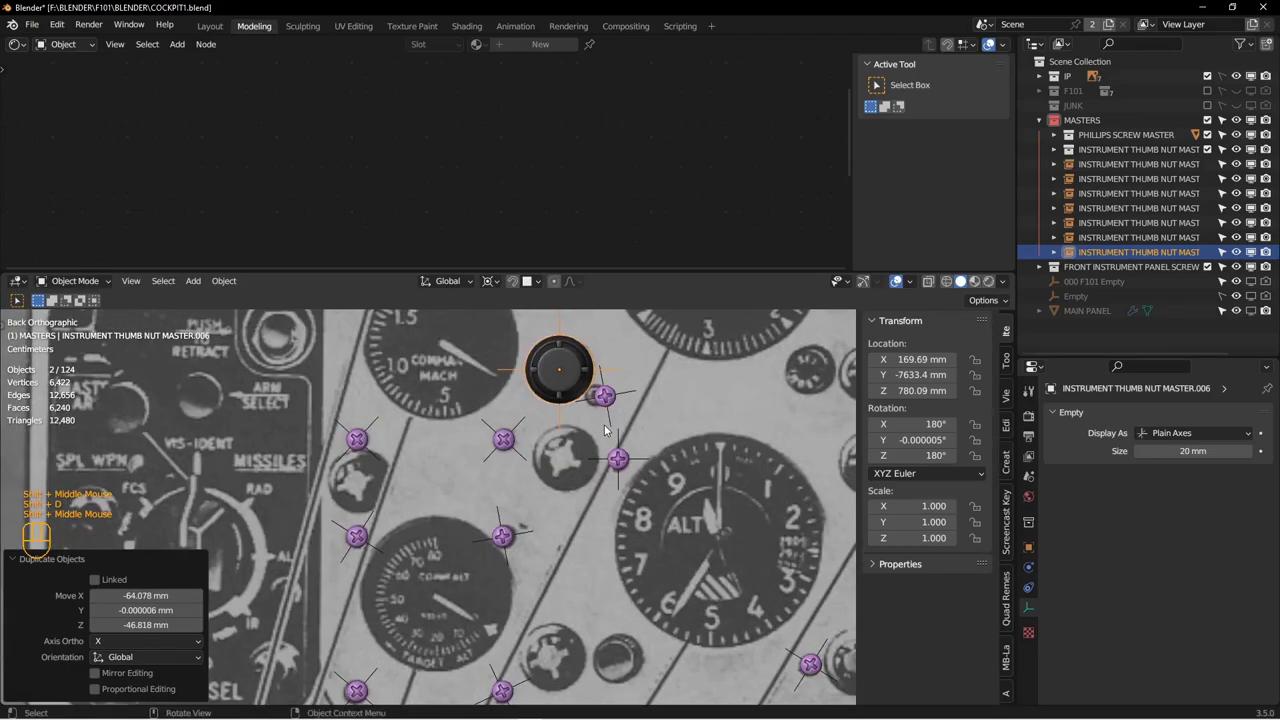
Step: Place a linked duplicate of the thumb nut instance over the nut at the altimeter's upper-left corner
{"action": "key", "text": "alt+d"}
{"action": "left_click", "coordinate": [595, 517]}
{"action": "middle_click_drag", "start_coordinate": [595, 517], "coordinate": [670, 462], "text": "shift"}
Step: Select the original thumb nut instance and its six unlinked duplicates and delete them, keeping only the linked duplicate beside the altimeter
{"action": "middle_click_drag", "start_coordinate": [652, 419], "coordinate": [562, 621], "text": "shift"}
{"action": "scroll", "coordinate": [606, 513], "scroll_direction": "up", "scroll_amount": 2}
{"action": "left_click", "coordinate": [607, 510]}
{"action": "left_click", "coordinate": [469, 551], "text": "shift"}
{"action": "left_click", "coordinate": [341, 462], "text": "shift"}
{"action": "left_click", "coordinate": [468, 415], "text": "shift"}
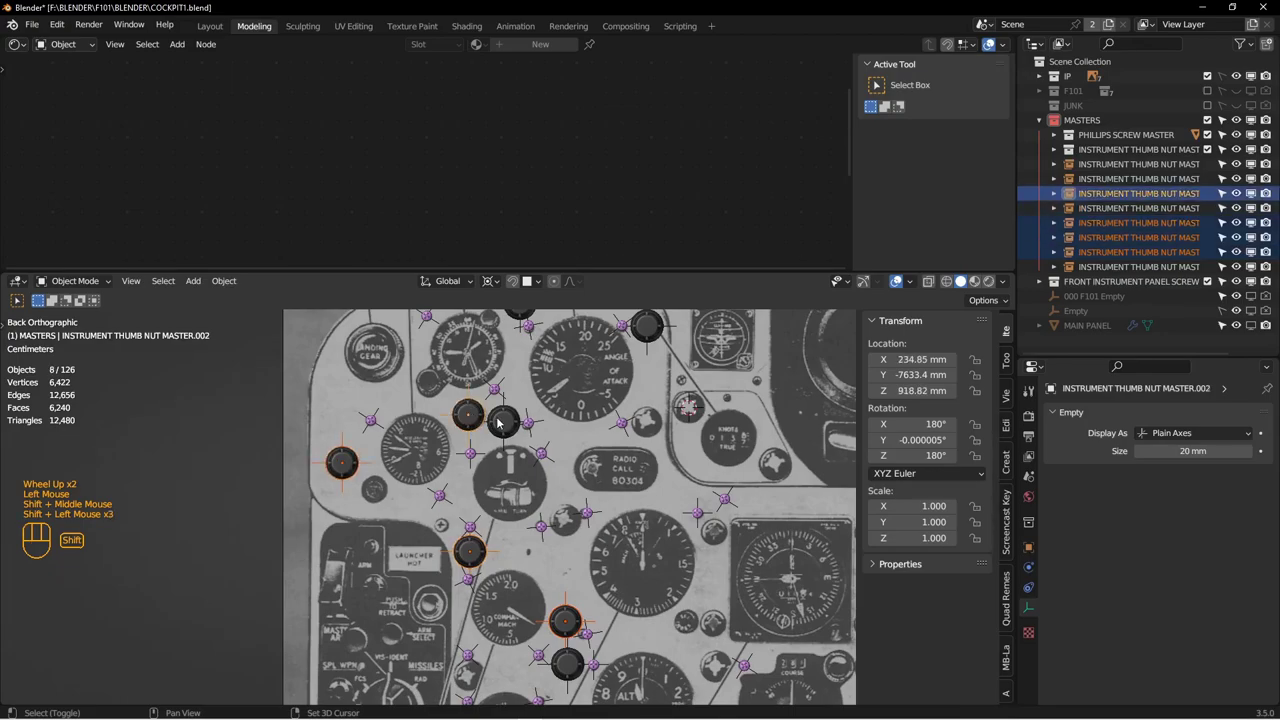
{"action": "left_click", "coordinate": [503, 421], "text": "shift"}
{"action": "middle_click_drag", "start_coordinate": [503, 421], "coordinate": [533, 506], "text": "shift"}
{"action": "left_click", "coordinate": [530, 401], "text": "shift"}
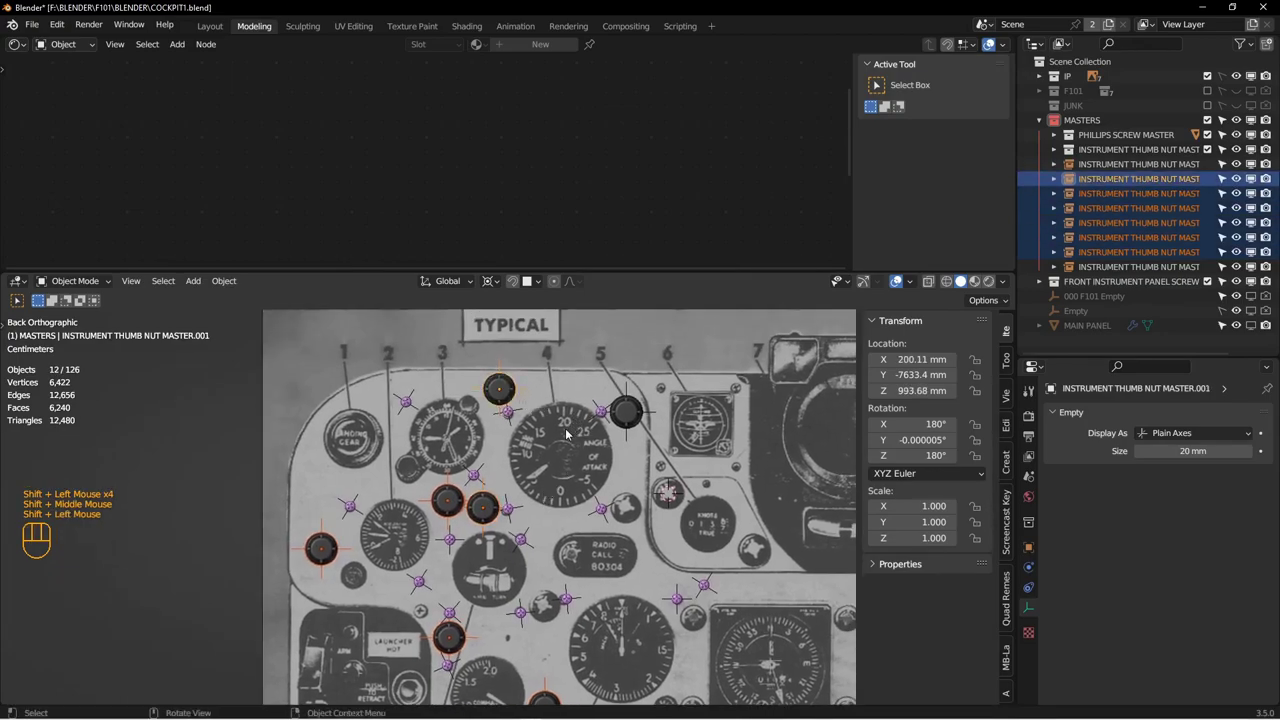
{"action": "left_click", "coordinate": [622, 413], "text": "shift"}
{"action": "middle_click_drag", "start_coordinate": [642, 486], "coordinate": [590, 438], "text": "shift"}
{"action": "key", "text": "x"}
{"action": "left_click", "coordinate": [580, 436]}
Step: Create linked duplicates of the remaining thumb nut instance and place them over the reference nuts around the left-hand gauges
{"action": "middle_click_drag", "start_coordinate": [500, 706], "coordinate": [490, 656], "text": "shift"}
{"action": "left_click", "coordinate": [484, 652]}
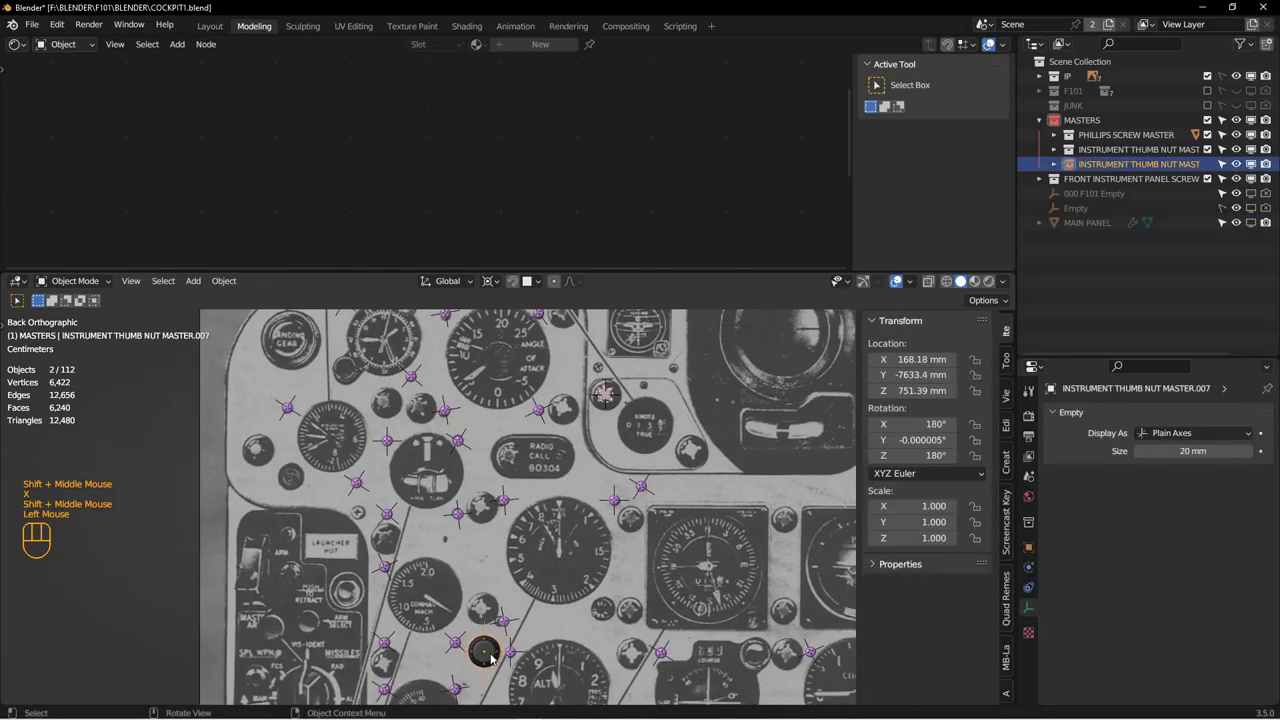
{"action": "key", "text": "alt+d"}
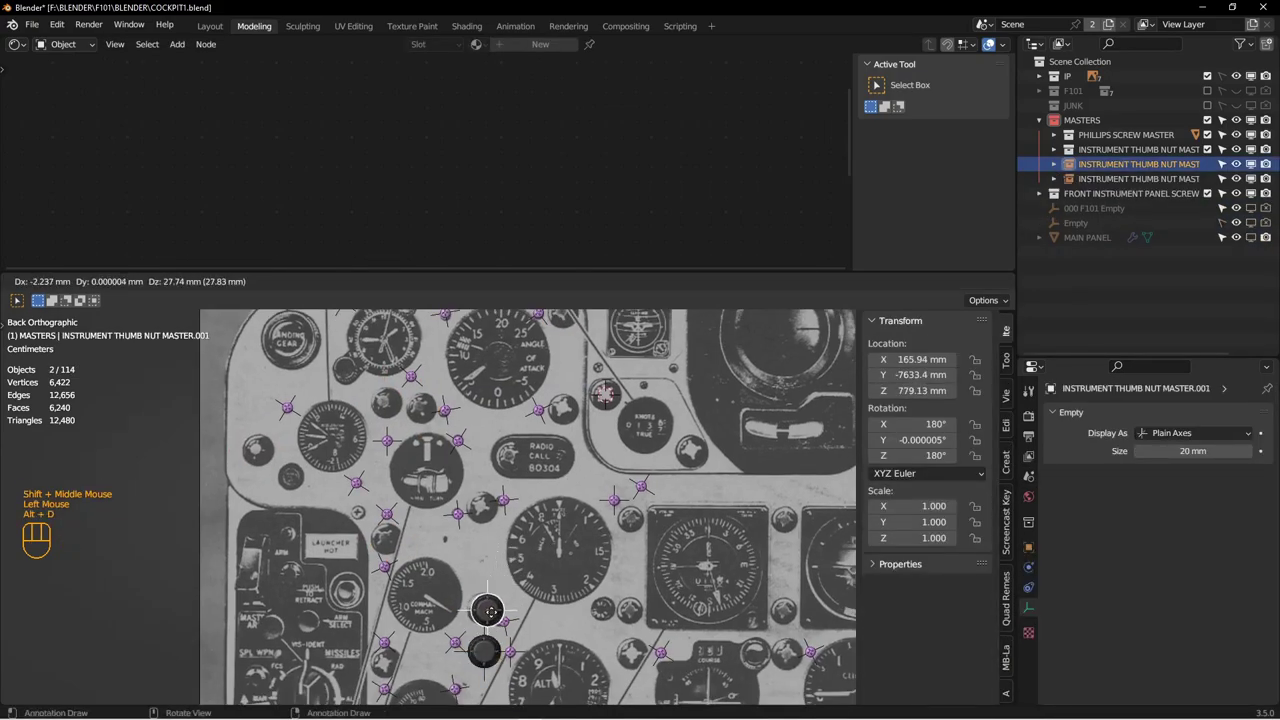
{"action": "left_click", "coordinate": [489, 611]}
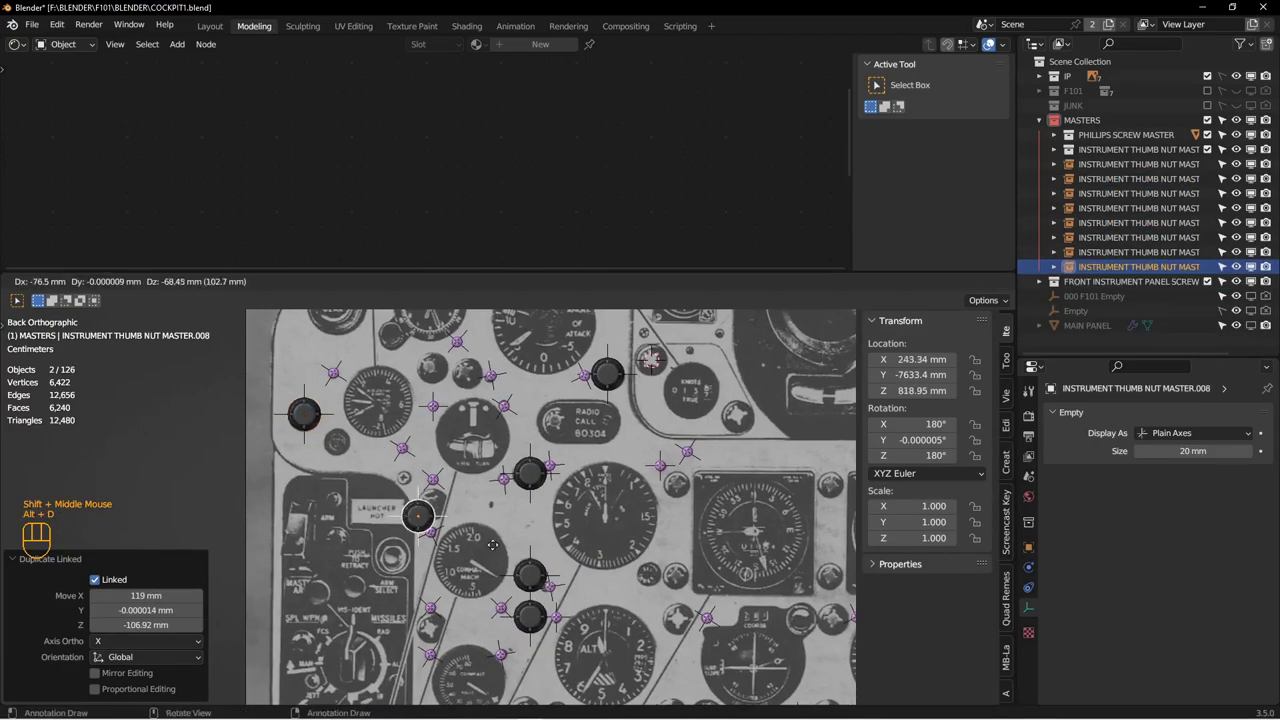
{"action": "left_click", "coordinate": [492, 545]}
{"action": "key", "text": "alt+d"}
{"action": "left_click", "coordinate": [471, 566]}
{"action": "key", "text": "alt+d"}
{"action": "key", "text": "z"}
{"action": "left_click", "coordinate": [478, 538]}
{"action": "key", "text": "alt+d"}
Step: Place linked duplicates of the thumb nuts around the central instruments and across the right side up to the nut below callout 11
{"action": "left_click", "coordinate": [313, 597], "text": "shift"}
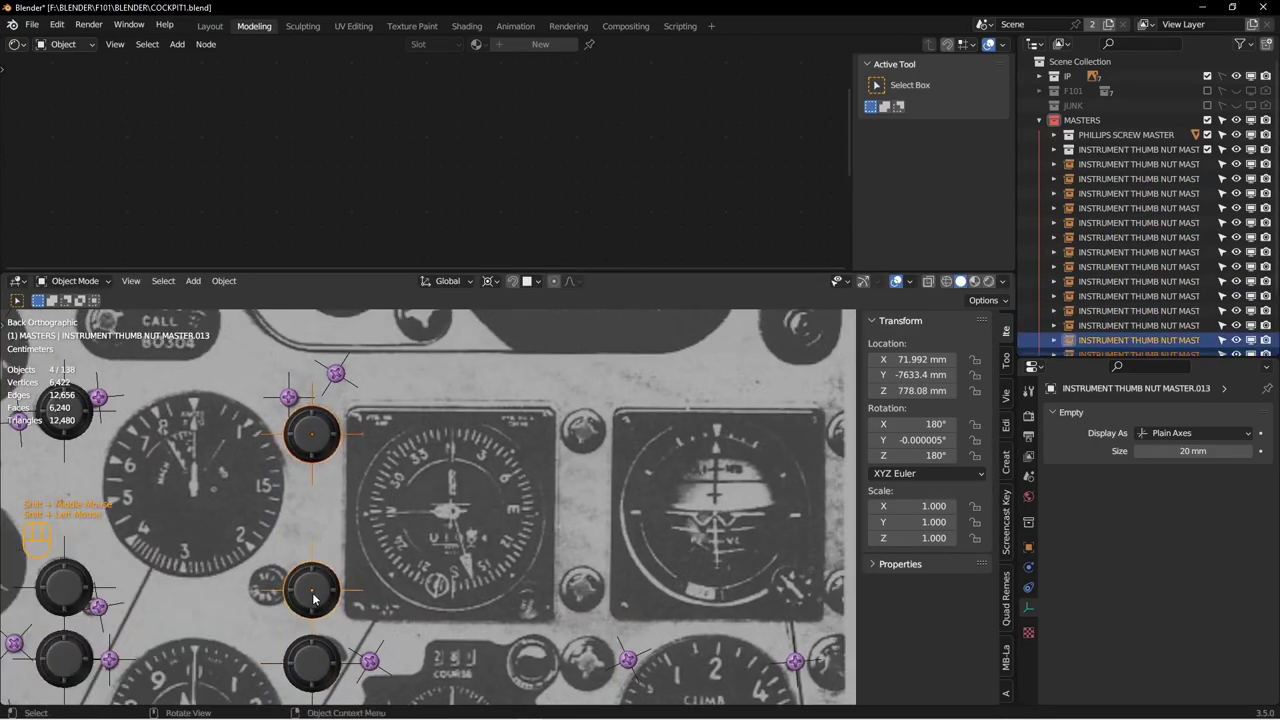
{"action": "key", "text": "alt+d"}
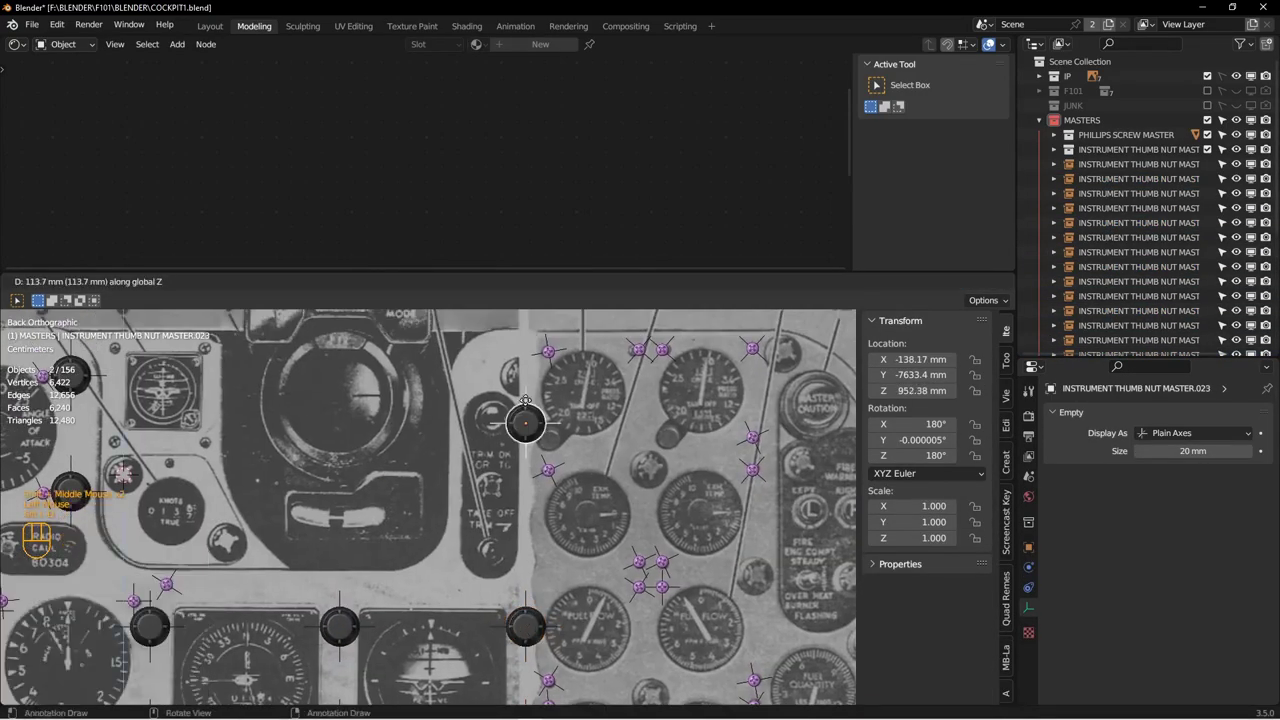
{"action": "key", "text": "alt+d"}
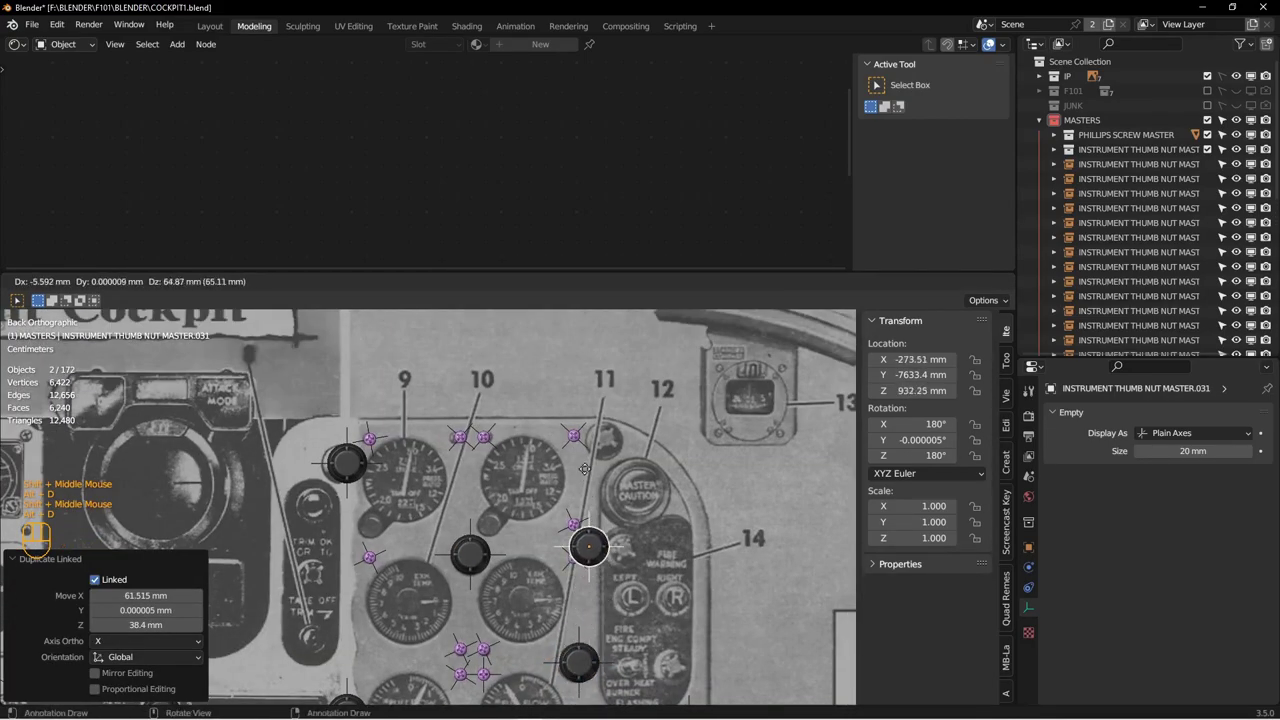
{"action": "left_click", "coordinate": [598, 371]}
Step: Examine the placement of the thumb nuts across the whole instrument panel reference
{"action": "scroll", "coordinate": [598, 371], "scroll_direction": "up", "scroll_amount": 3}
{"action": "middle_click_drag", "start_coordinate": [567, 440], "coordinate": [587, 446], "text": "shift"}
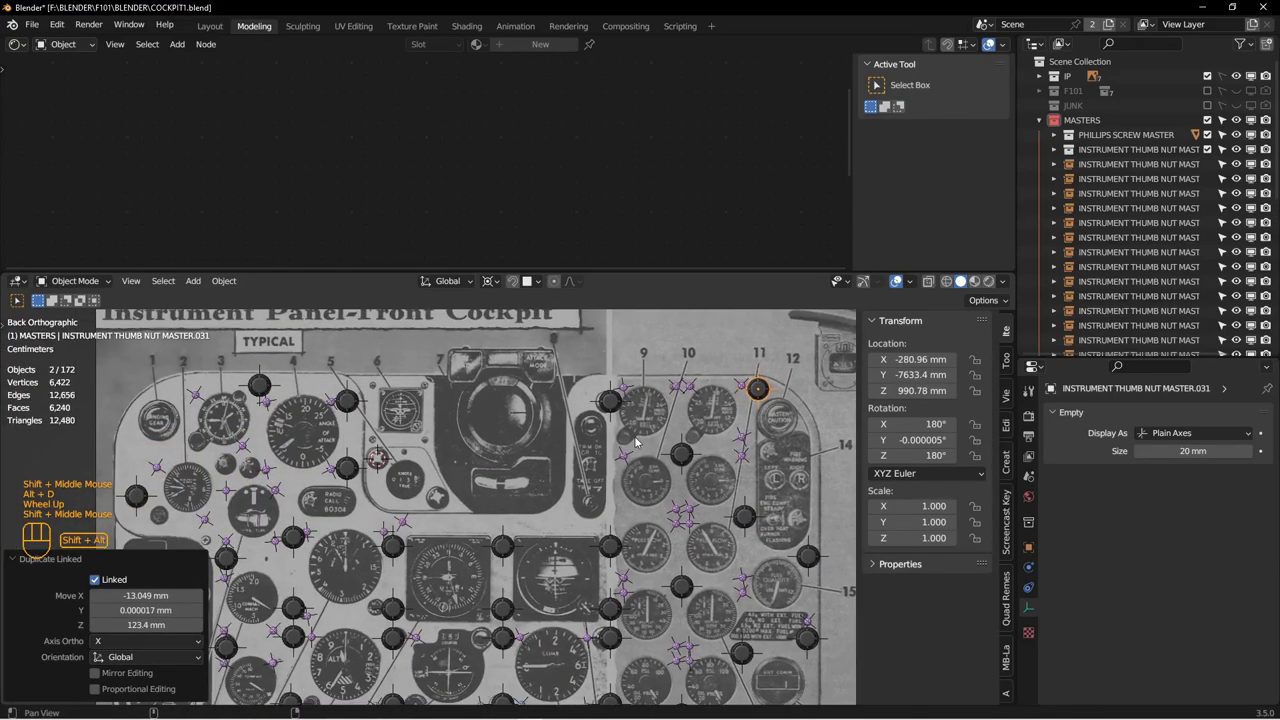
{"action": "scroll", "coordinate": [587, 446], "scroll_direction": "up", "scroll_amount": 1}
{"action": "scroll", "coordinate": [502, 503], "scroll_direction": "down", "scroll_amount": 2}
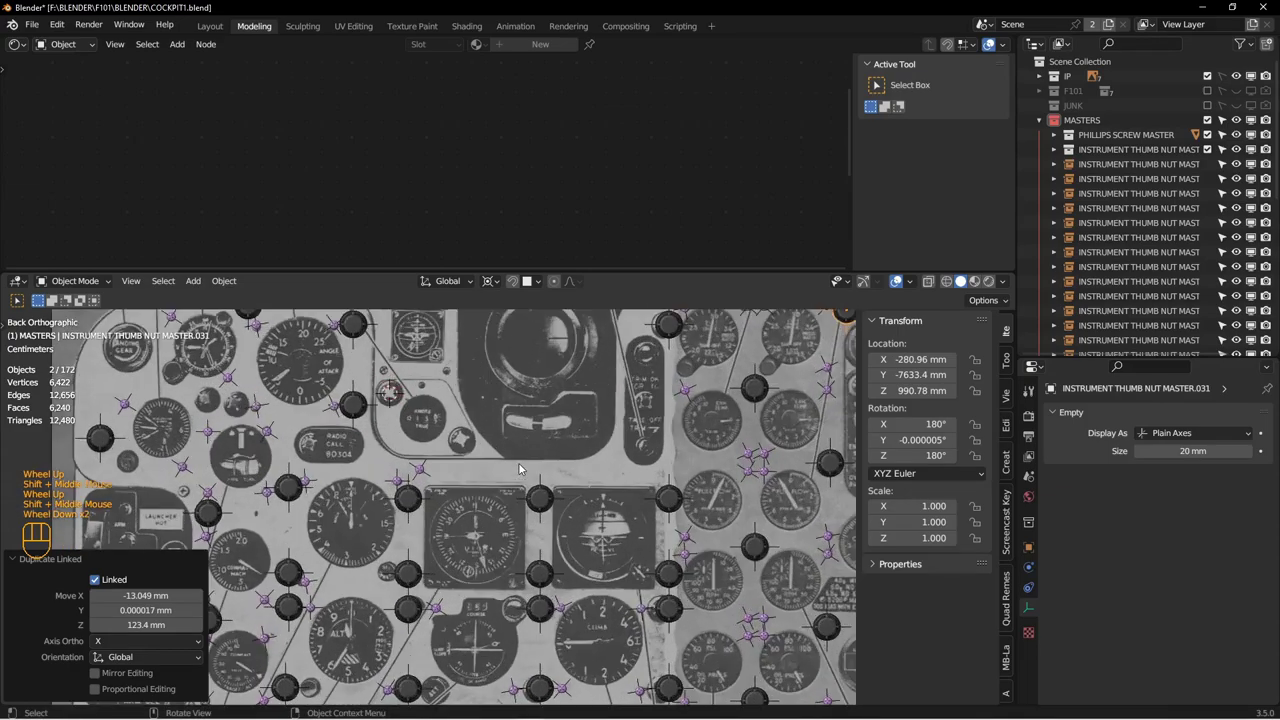
{"action": "scroll", "coordinate": [518, 482], "scroll_direction": "up", "scroll_amount": 4}
{"action": "scroll", "coordinate": [518, 482], "scroll_direction": "up", "scroll_amount": 3}
{"action": "middle_click_drag", "start_coordinate": [546, 554], "coordinate": [561, 486], "text": "shift"}
{"action": "scroll", "coordinate": [561, 486], "scroll_direction": "down", "scroll_amount": 2}
{"action": "scroll", "coordinate": [568, 514], "scroll_direction": "up", "scroll_amount": 2}
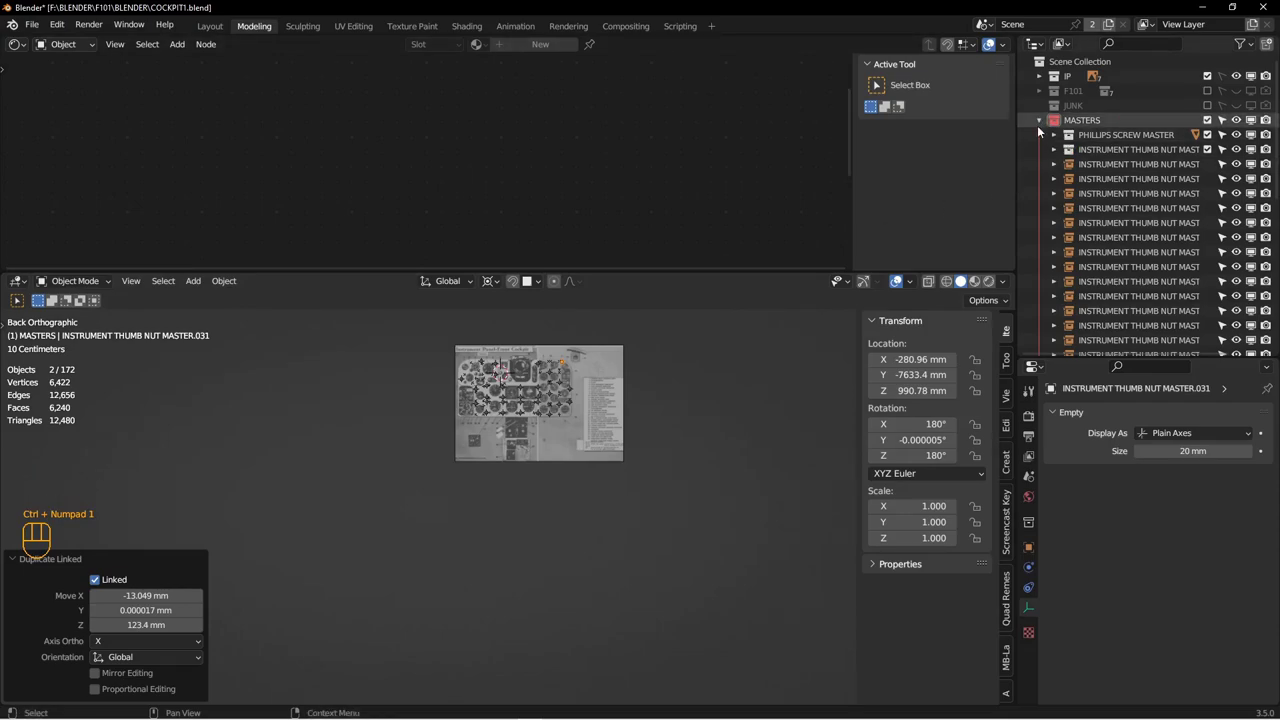
Step: Box-select all placed thumb nut and screw instances, move them into a new collection named THUMB NUTS and collapse it
{"action": "left_click", "coordinate": [1100, 164]}
{"action": "middle_click_drag", "start_coordinate": [432, 455], "coordinate": [575, 495]}
{"action": "middle_click_drag", "start_coordinate": [510, 450], "coordinate": [531, 539], "text": "shift"}
{"action": "scroll", "coordinate": [539, 450], "scroll_direction": "down", "scroll_amount": 3}
{"action": "left_click_drag", "start_coordinate": [535, 389], "coordinate": [611, 523]}
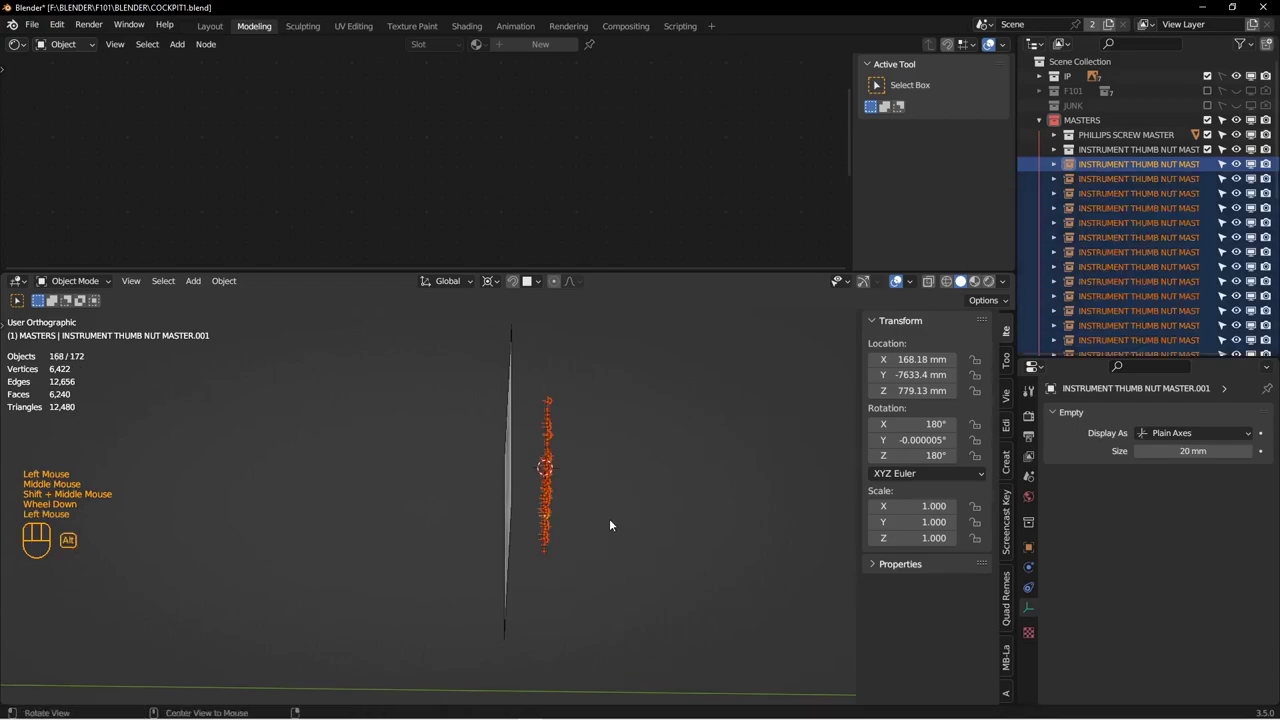
{"action": "middle_click_drag", "start_coordinate": [611, 523], "coordinate": [560, 530]}
{"action": "middle_click_drag", "start_coordinate": [560, 530], "coordinate": [542, 532], "text": "shift"}
{"action": "key", "text": "m"}
{"action": "left_click", "coordinate": [541, 533]}
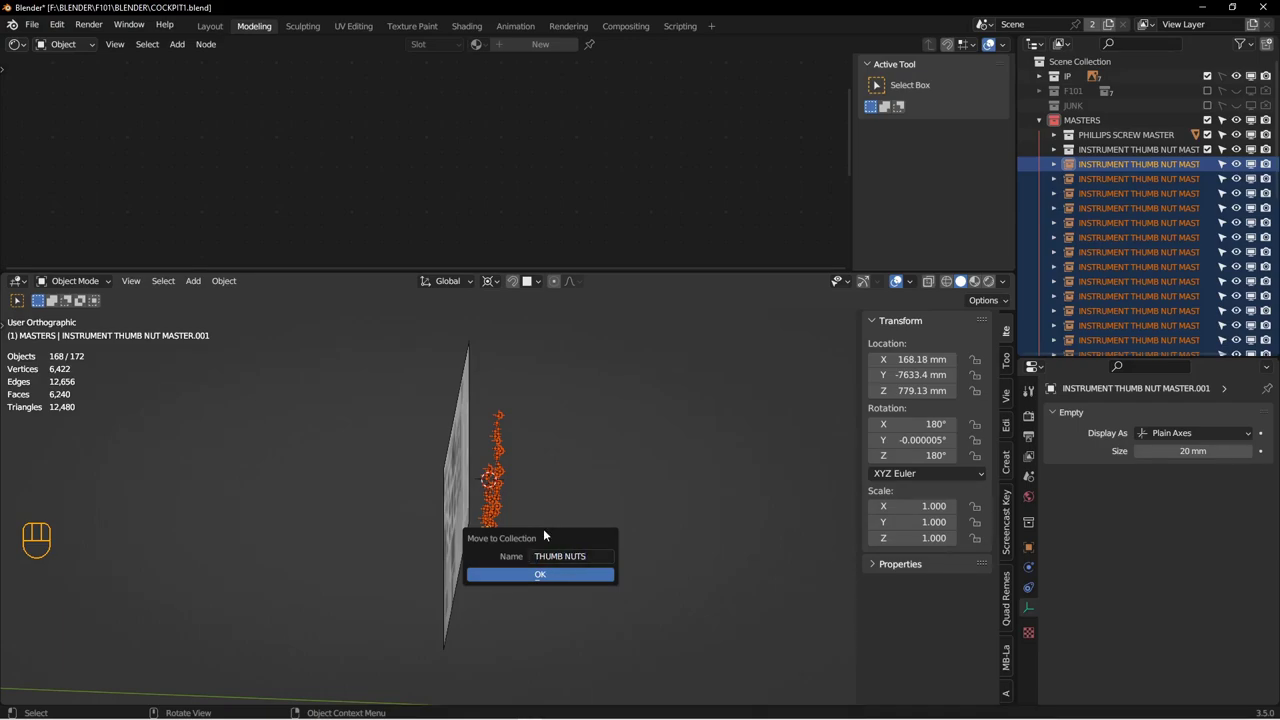
{"action": "left_click", "coordinate": [568, 575]}
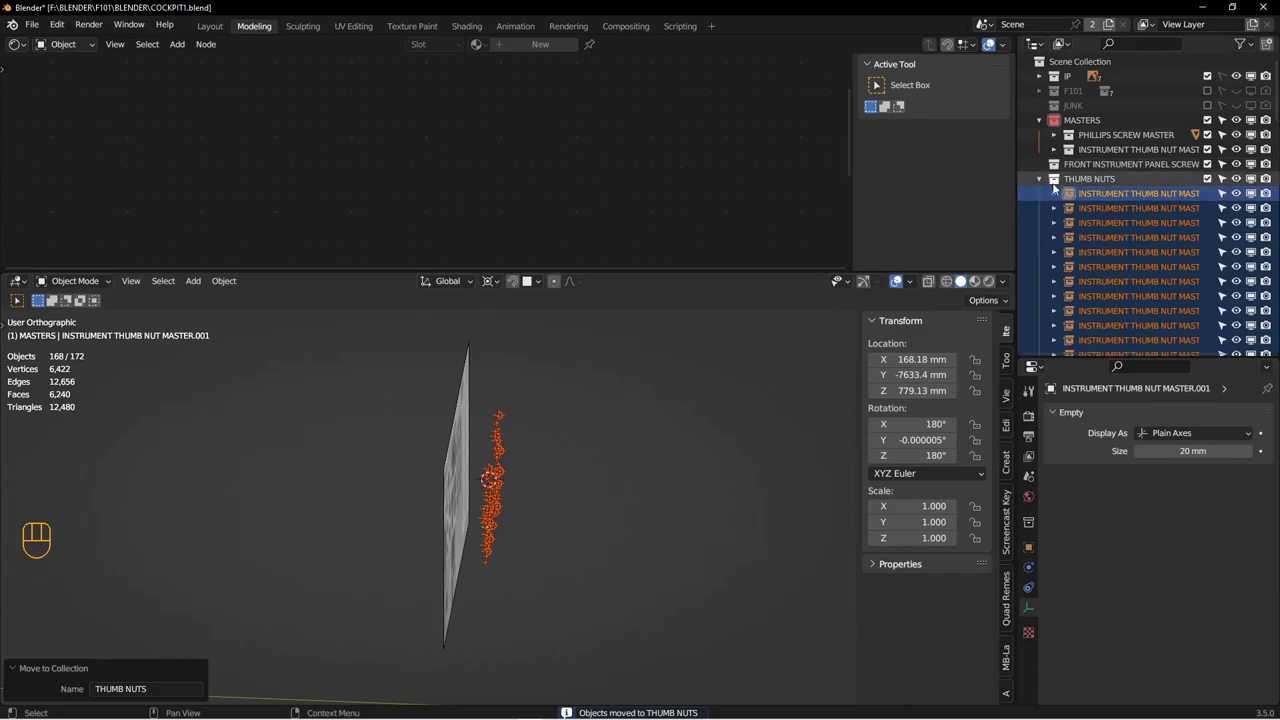
{"action": "left_click", "coordinate": [1038, 178]}
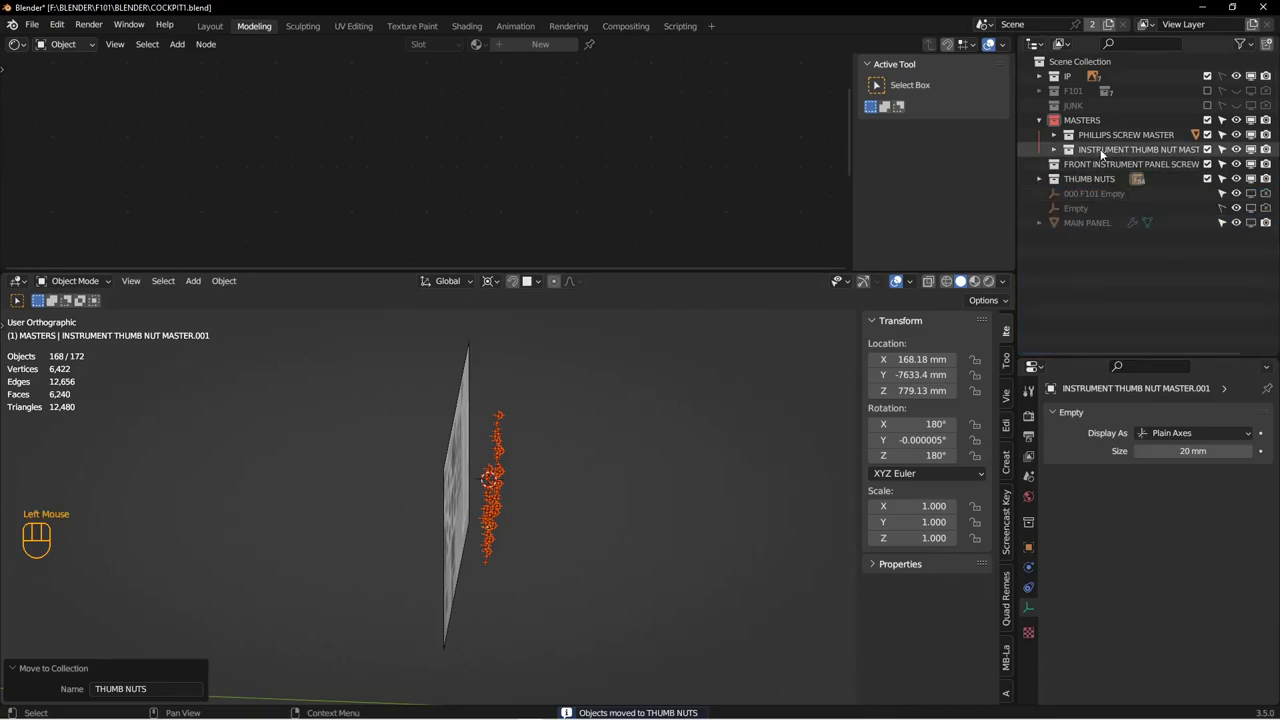
Step: Scale the INSTRUMENT THUMB NUT mesh inside its master collection to 0.89 about its own origin, making it 20 mm wide
{"action": "left_click", "coordinate": [1053, 149]}
{"action": "left_click", "coordinate": [1140, 164]}
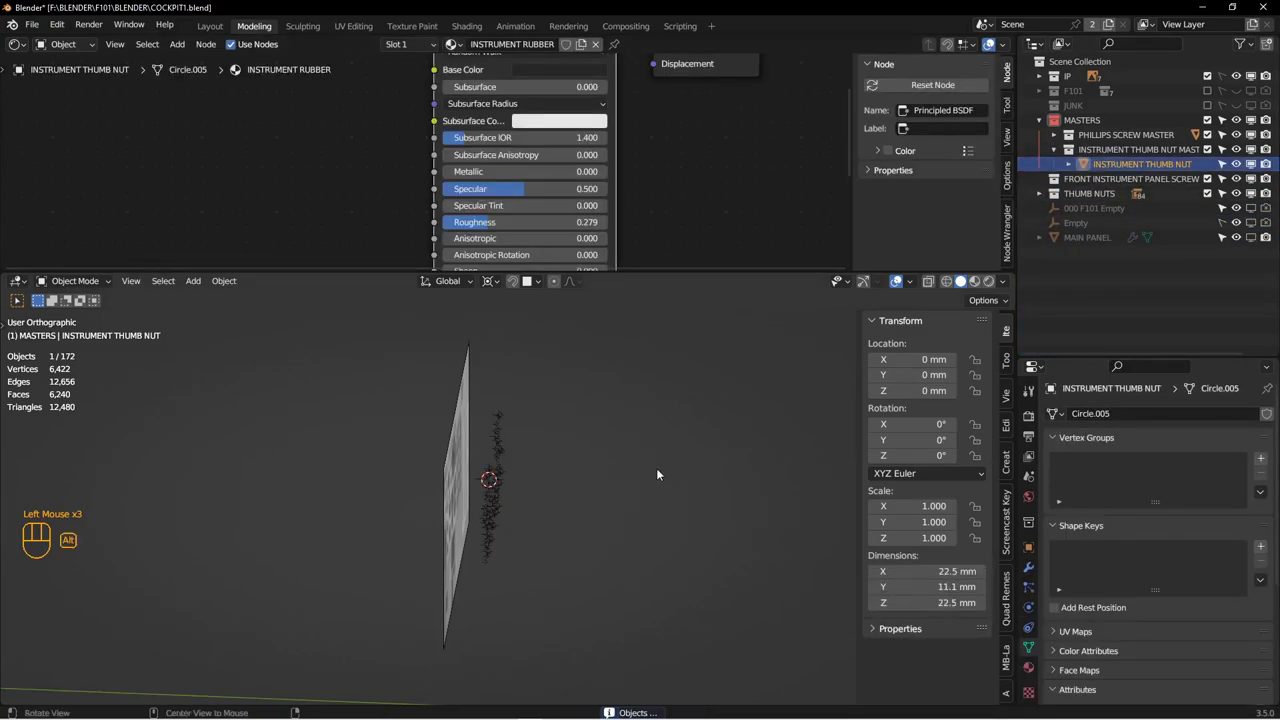
{"action": "middle_click", "coordinate": [595, 458], "text": "alt"}
{"action": "middle_click_drag", "start_coordinate": [684, 340], "coordinate": [442, 520], "text": "shift"}
{"action": "scroll", "coordinate": [443, 518], "scroll_direction": "down", "scroll_amount": 2}
{"action": "key", "text": "ctrl+KP_1"}
{"action": "scroll", "coordinate": [443, 515], "scroll_direction": "up", "scroll_amount": 4}
{"action": "middle_click_drag", "start_coordinate": [744, 629], "coordinate": [514, 482], "text": "shift"}
{"action": "scroll", "coordinate": [516, 484], "scroll_direction": "down", "scroll_amount": 6}
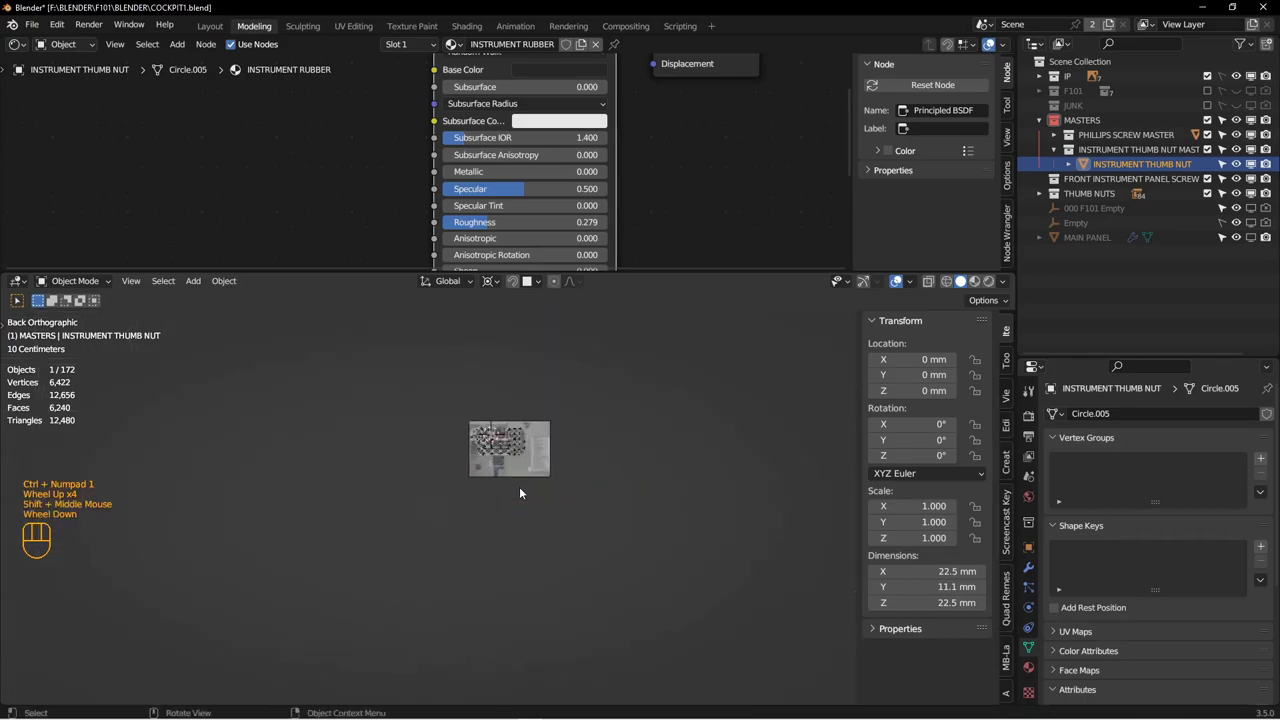
{"action": "middle_click_drag", "start_coordinate": [482, 403], "coordinate": [545, 521], "text": "shift"}
{"action": "scroll", "coordinate": [428, 408], "scroll_direction": "down", "scroll_amount": 2}
{"action": "middle_click_drag", "start_coordinate": [428, 410], "coordinate": [594, 407], "text": "shift"}
{"action": "scroll", "coordinate": [594, 407], "scroll_direction": "down", "scroll_amount": 2}
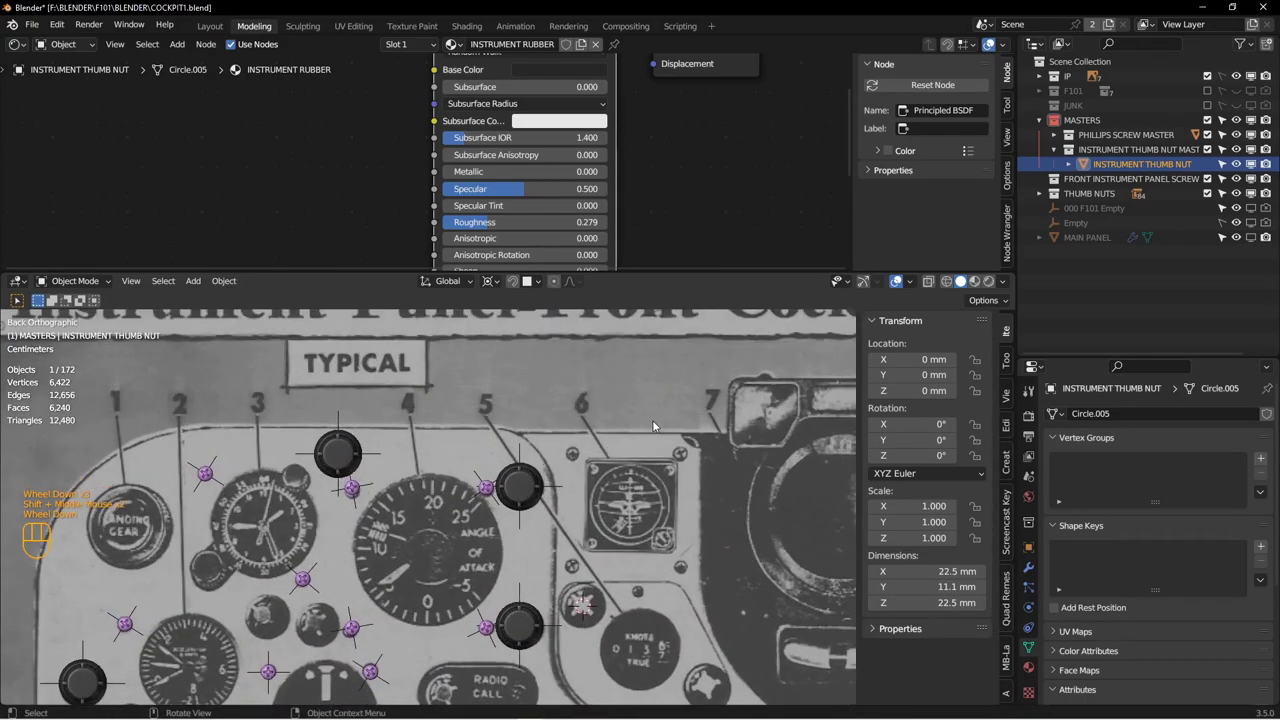
{"action": "key", "text": "s"}
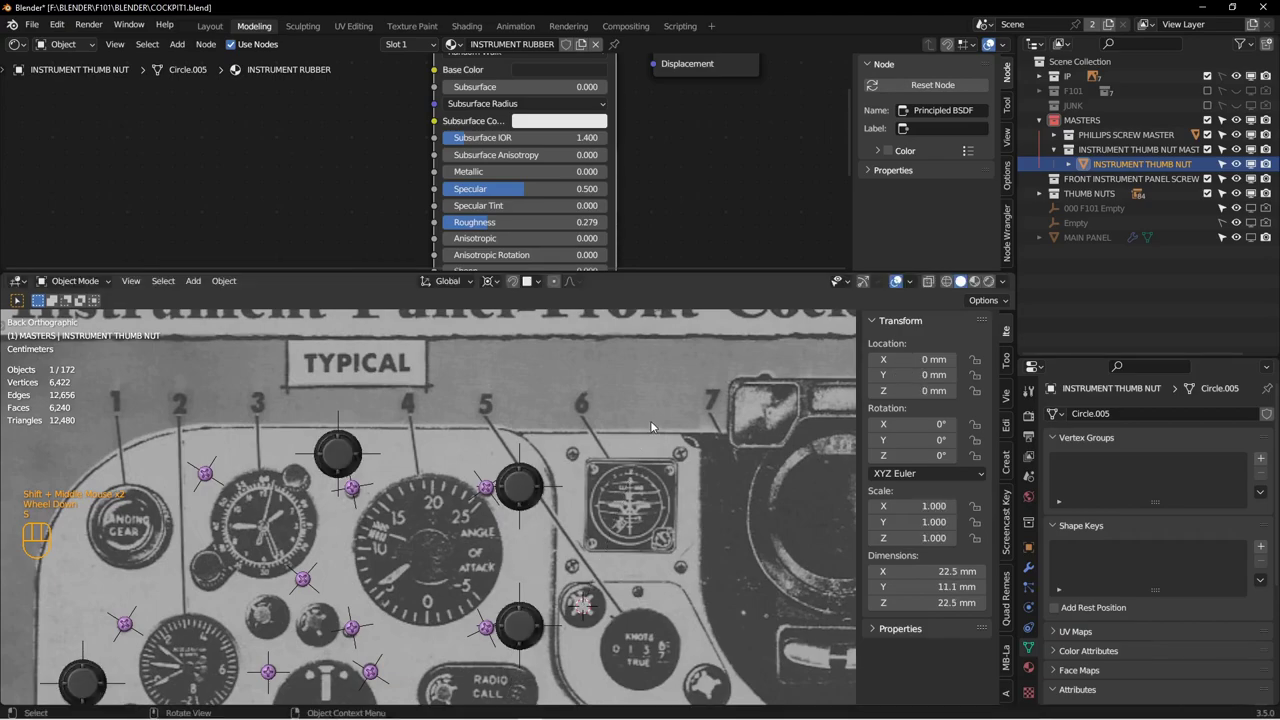
{"action": "left_click", "coordinate": [495, 284]}
{"action": "left_click", "coordinate": [517, 347]}
{"action": "key", "text": "s"}
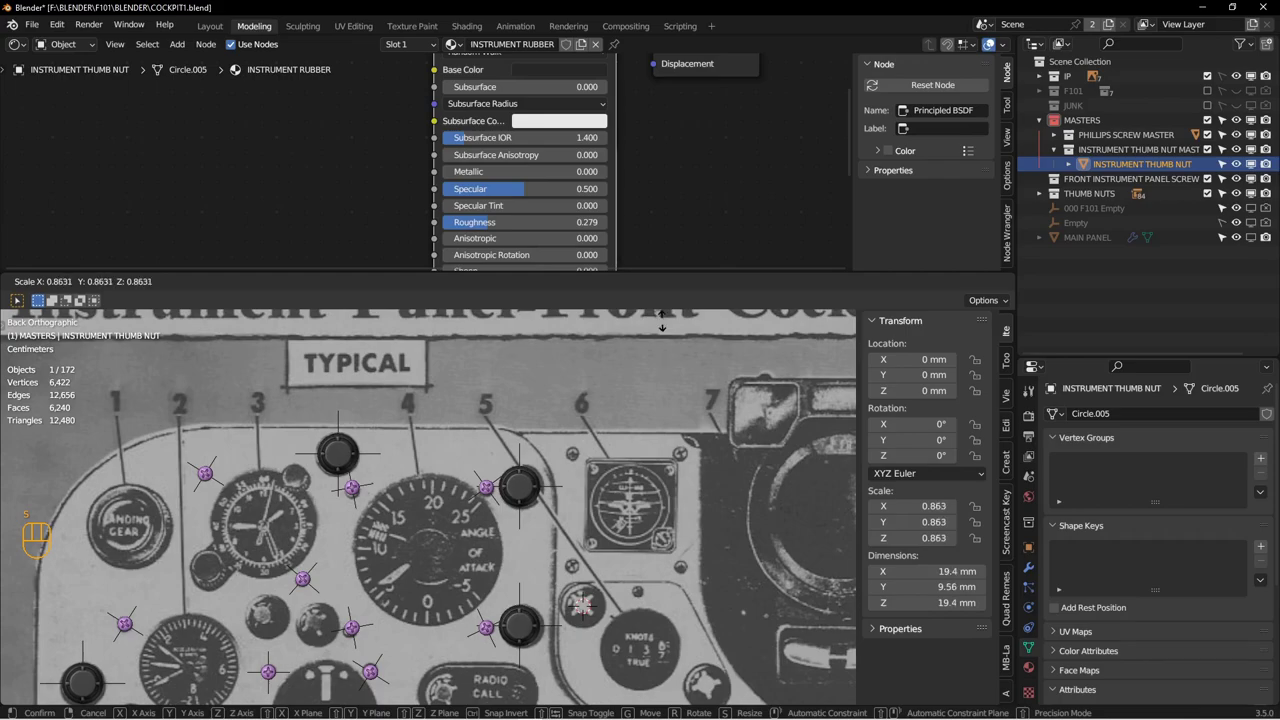
{"action": "left_click", "coordinate": [679, 655]}
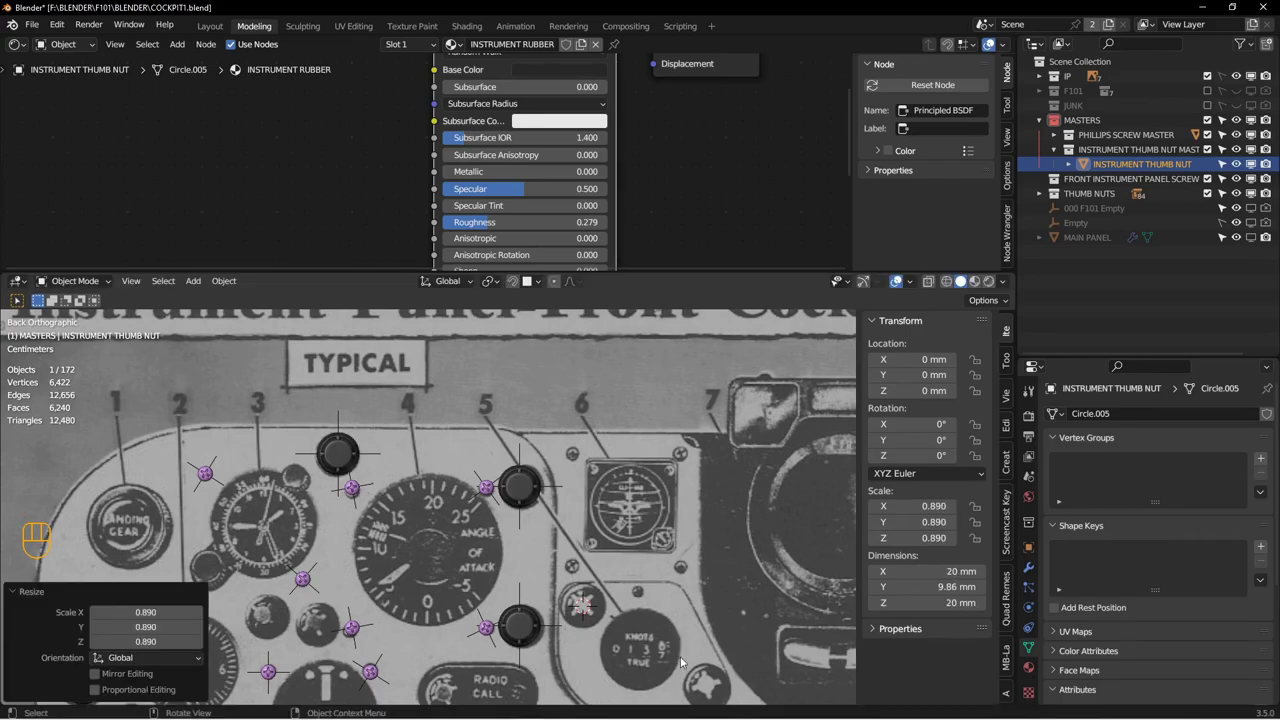
Step: Examine how well the resized thumb nuts cover the reference nuts around the central instruments
{"action": "scroll", "coordinate": [650, 600], "scroll_direction": "down", "scroll_amount": 2}
{"action": "middle_click_drag", "start_coordinate": [620, 690], "coordinate": [628, 481], "text": "shift"}
{"action": "scroll", "coordinate": [604, 519], "scroll_direction": "up", "scroll_amount": 2}
{"action": "scroll", "coordinate": [604, 519], "scroll_direction": "up", "scroll_amount": 2}
{"action": "middle_click_drag", "start_coordinate": [679, 551], "coordinate": [558, 506], "text": "shift"}
{"action": "scroll", "coordinate": [558, 506], "scroll_direction": "down", "scroll_amount": 3}
{"action": "middle_click_drag", "start_coordinate": [450, 598], "coordinate": [552, 510], "text": "shift"}
{"action": "scroll", "coordinate": [552, 510], "scroll_direction": "down", "scroll_amount": 3}
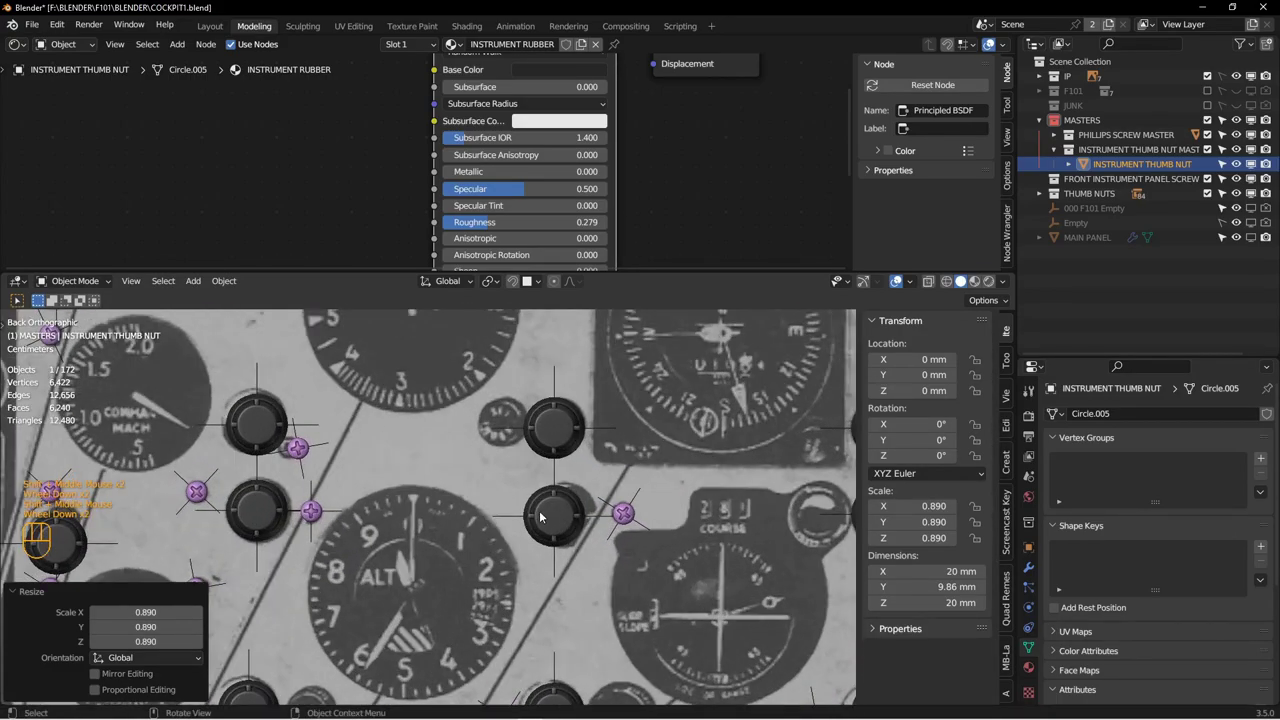
{"action": "scroll", "coordinate": [539, 517], "scroll_direction": "up", "scroll_amount": 2}
{"action": "scroll", "coordinate": [619, 490], "scroll_direction": "up", "scroll_amount": 2}
Step: Frame the thumb nut master mesh and apply its rotation and scale
{"action": "middle_click_drag", "start_coordinate": [616, 497], "coordinate": [642, 514]}
{"action": "key", "text": "KP_Decimal"}
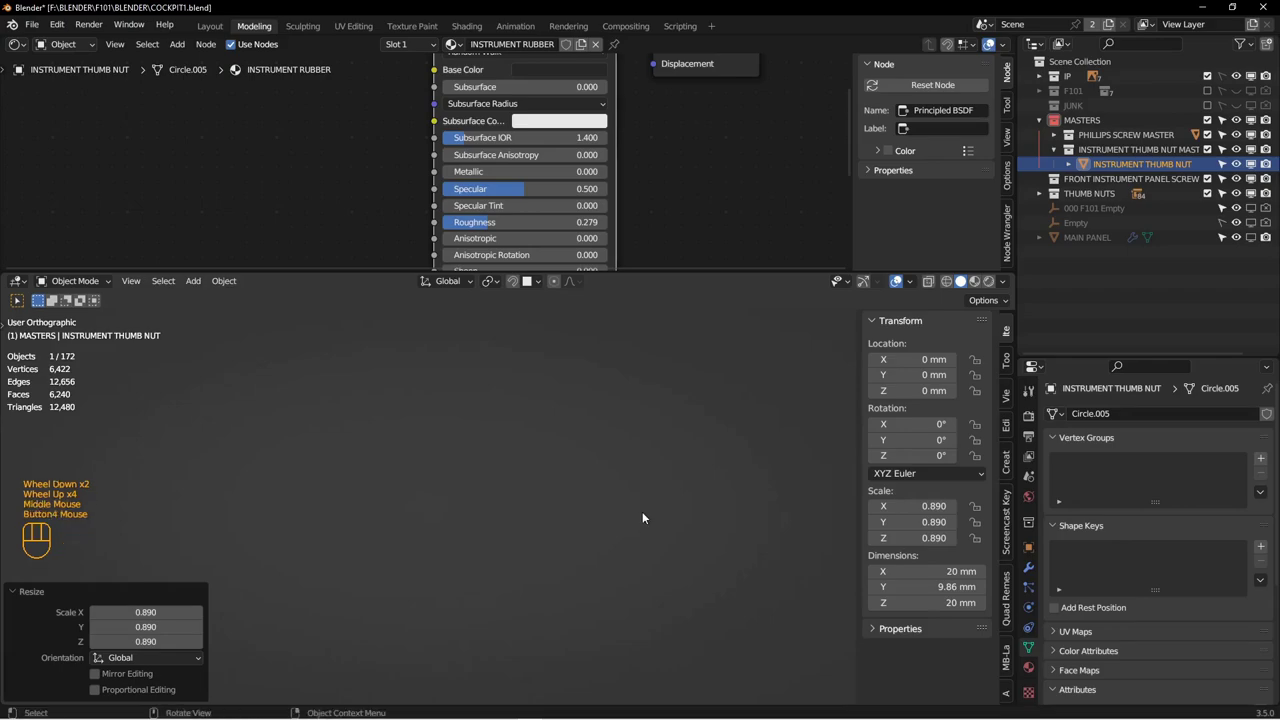
{"action": "scroll", "coordinate": [631, 507], "scroll_direction": "up", "scroll_amount": 2}
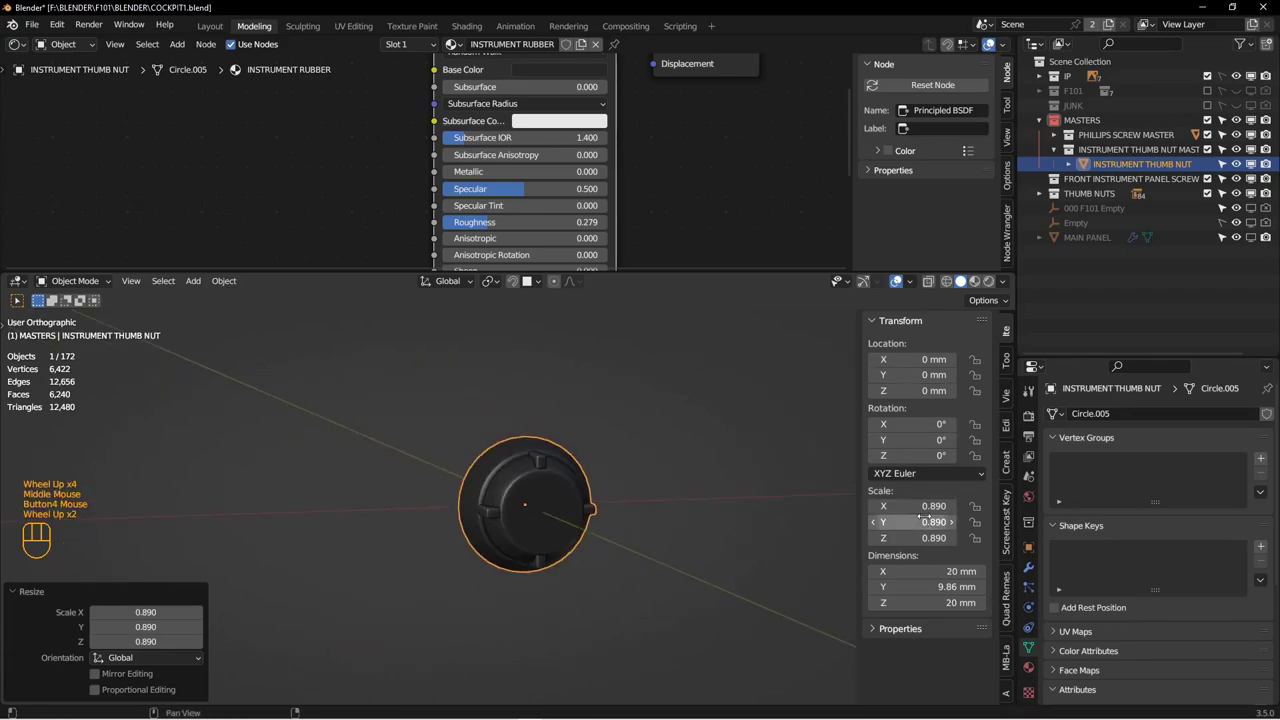
{"action": "key", "text": "ctrl+a"}
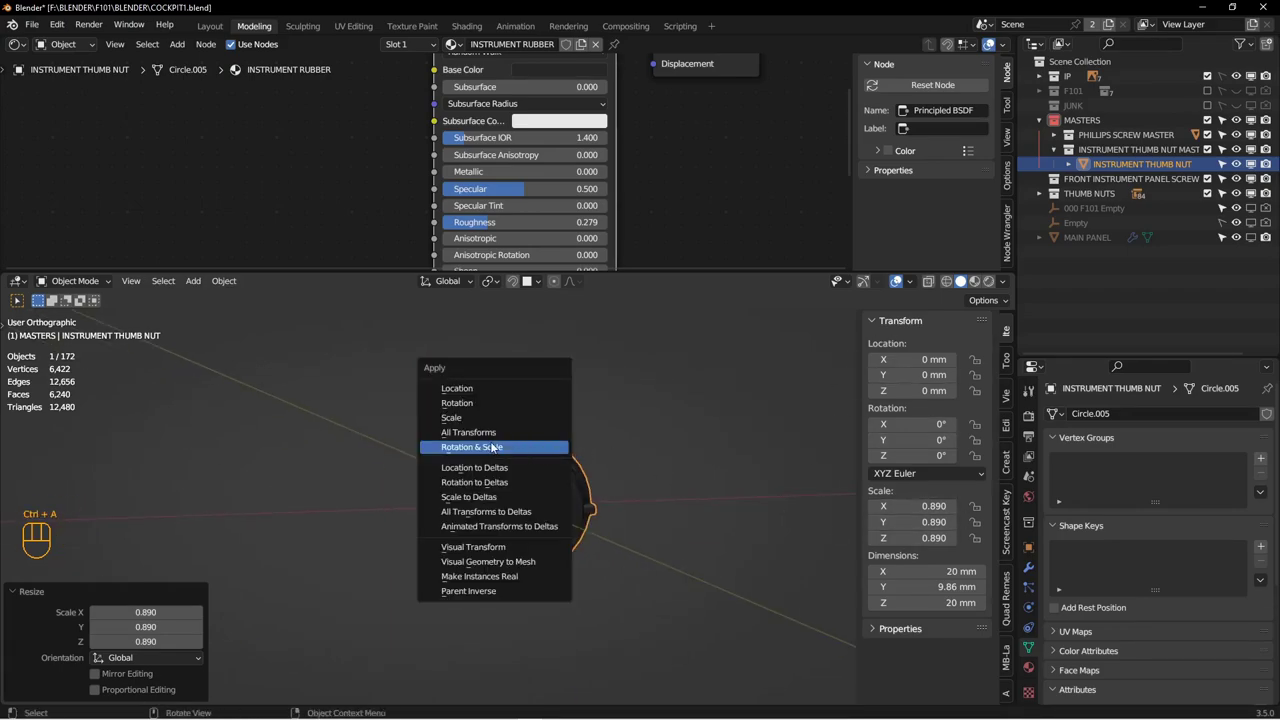
{"action": "left_click", "coordinate": [516, 450]}
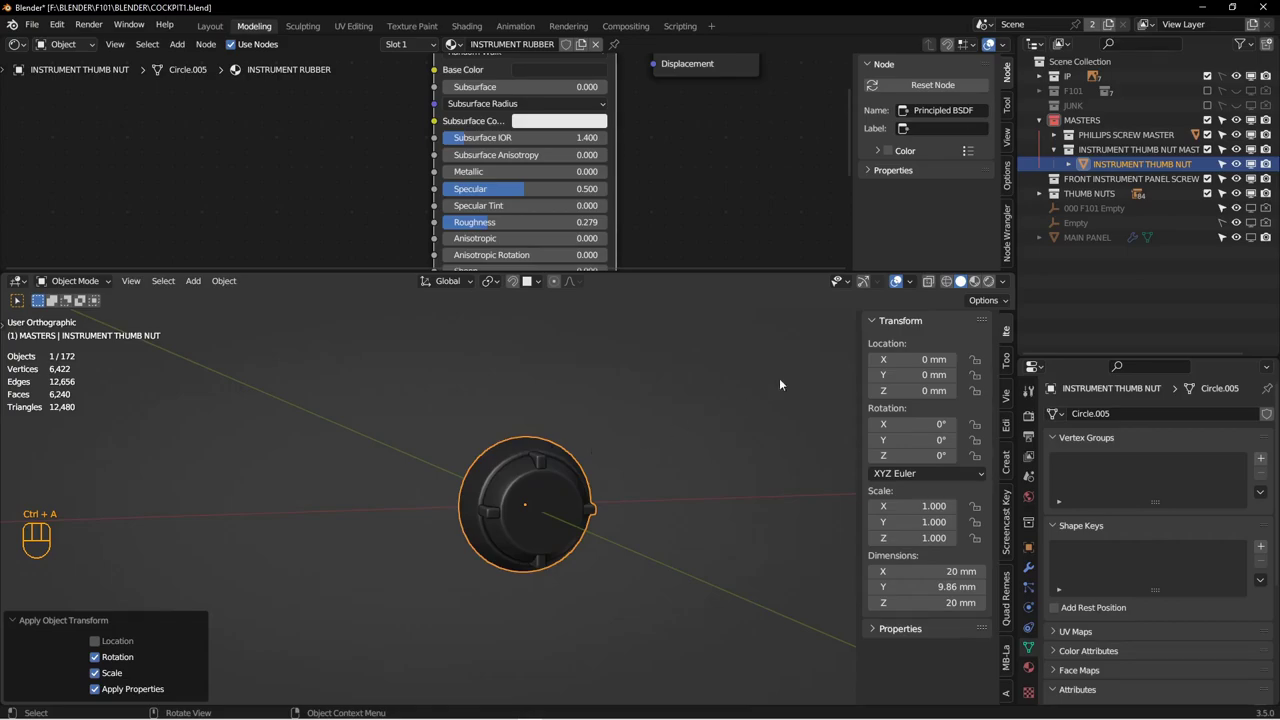
Step: Enable MAIN PANEL in viewports and renders, and frame it over the panel reference
{"action": "left_click", "coordinate": [1263, 238]}
{"action": "left_click", "coordinate": [1250, 239]}
{"action": "left_click", "coordinate": [1104, 239]}
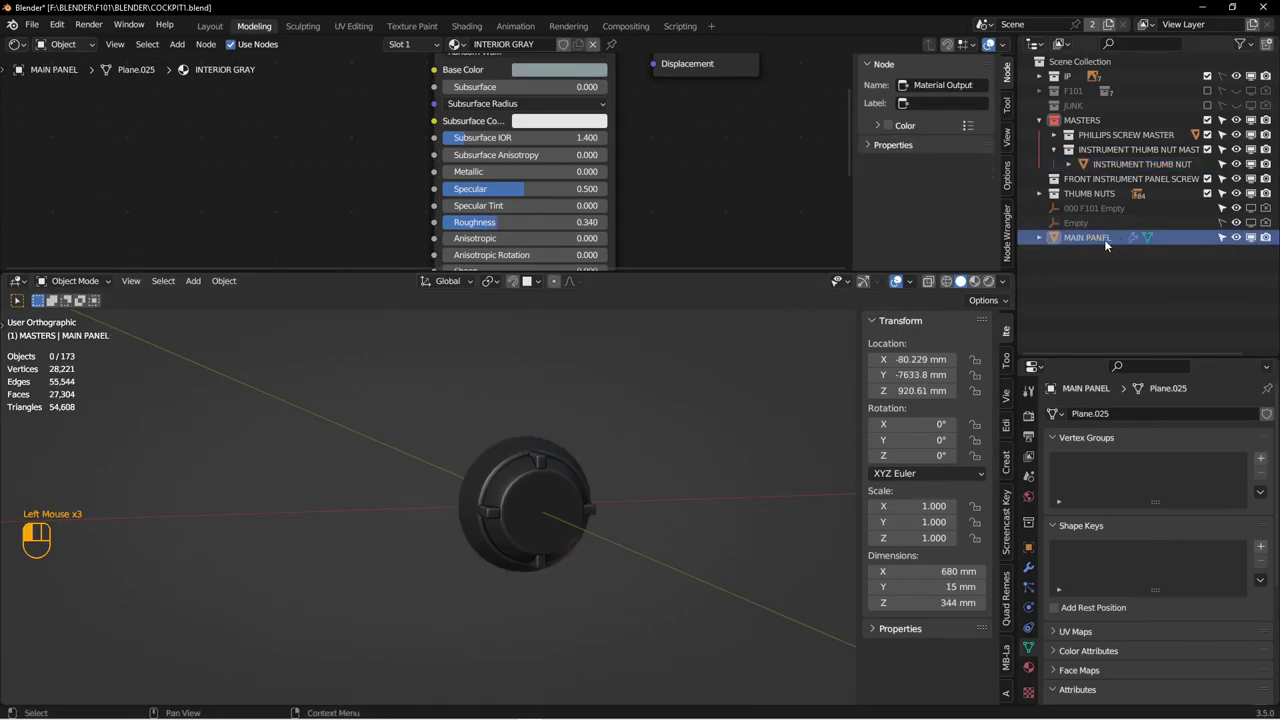
{"action": "key", "text": "KP_Decimal"}
{"action": "middle_click_drag", "start_coordinate": [642, 411], "coordinate": [474, 444]}
{"action": "scroll", "coordinate": [560, 480], "scroll_direction": "down", "scroll_amount": 2}
{"action": "key", "text": "alt+a"}
{"action": "scroll", "coordinate": [603, 479], "scroll_direction": "down", "scroll_amount": 3}
{"action": "scroll", "coordinate": [551, 518], "scroll_direction": "down", "scroll_amount": 2}
Step: Using wireframe for alignment, move the thumb nut beside the left fuel flow gauge about 0.26 mm along X, and return to solid shading
{"action": "left_click", "coordinate": [551, 518]}
{"action": "key", "text": "ctrl+KP_1"}
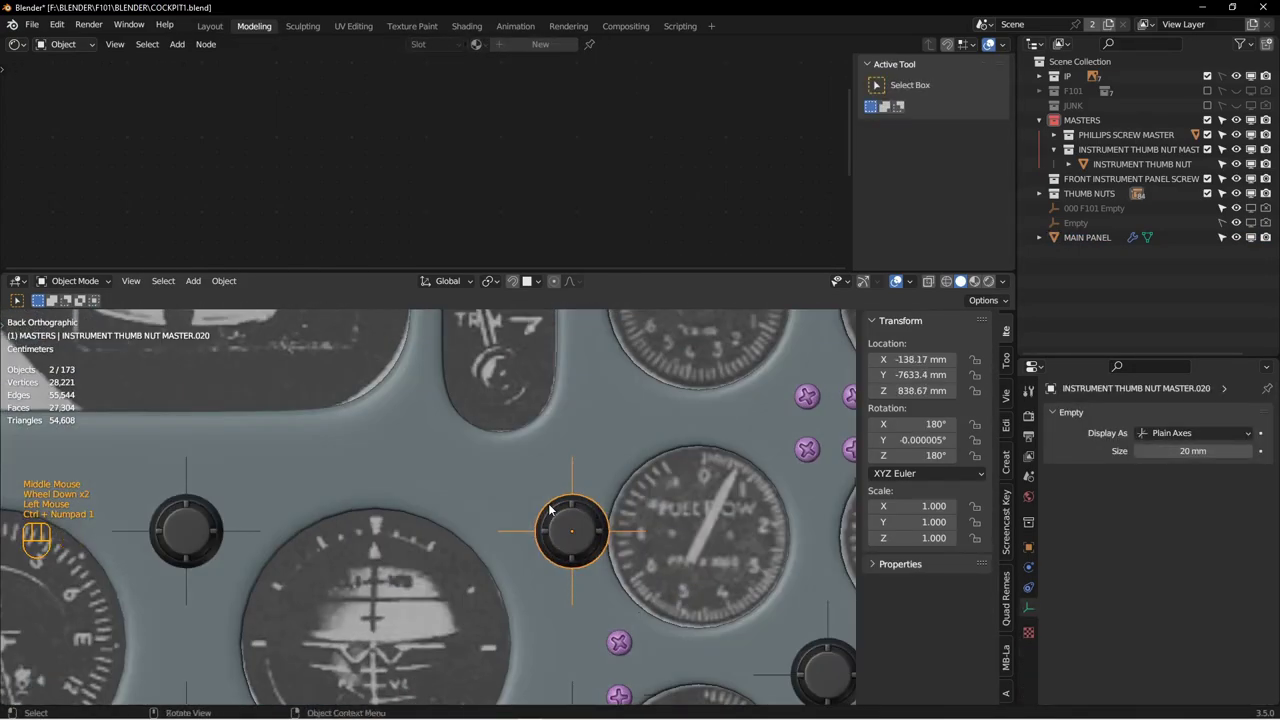
{"action": "key", "text": "z"}
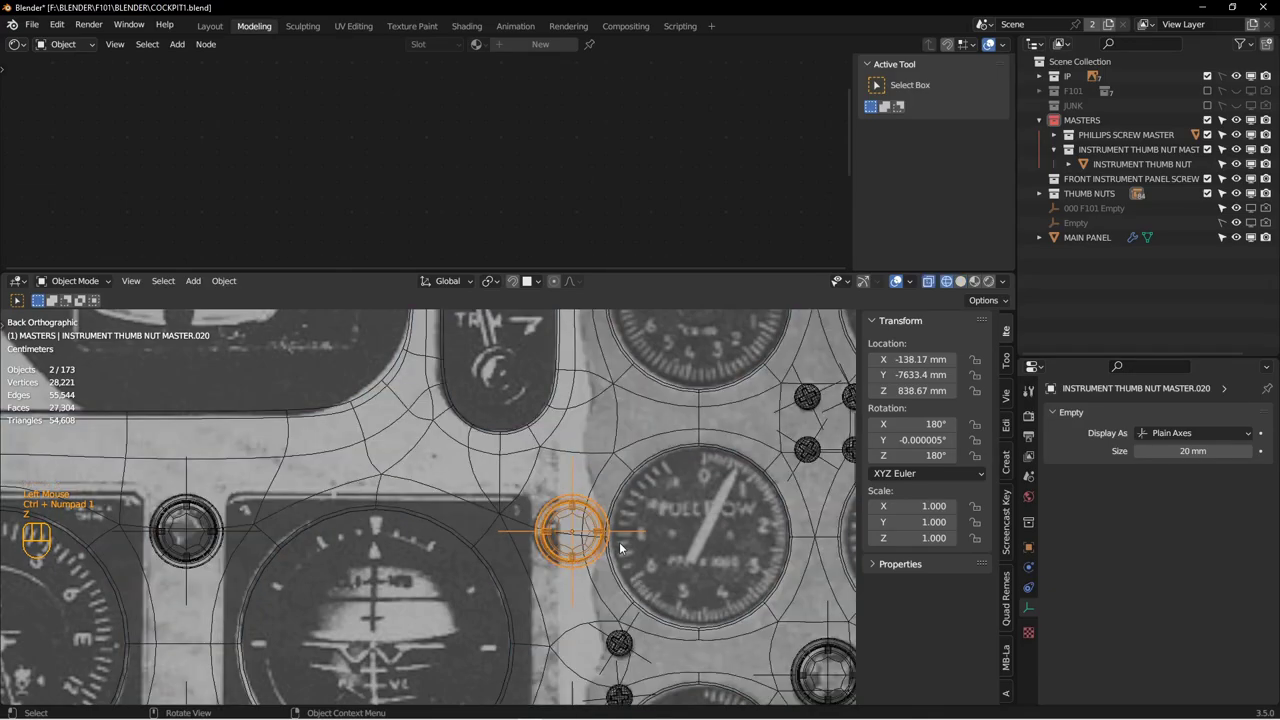
{"action": "scroll", "coordinate": [588, 535], "scroll_direction": "up", "scroll_amount": 2}
{"action": "scroll", "coordinate": [585, 532], "scroll_direction": "down", "scroll_amount": 2}
{"action": "scroll", "coordinate": [585, 532], "scroll_direction": "up", "scroll_amount": 2}
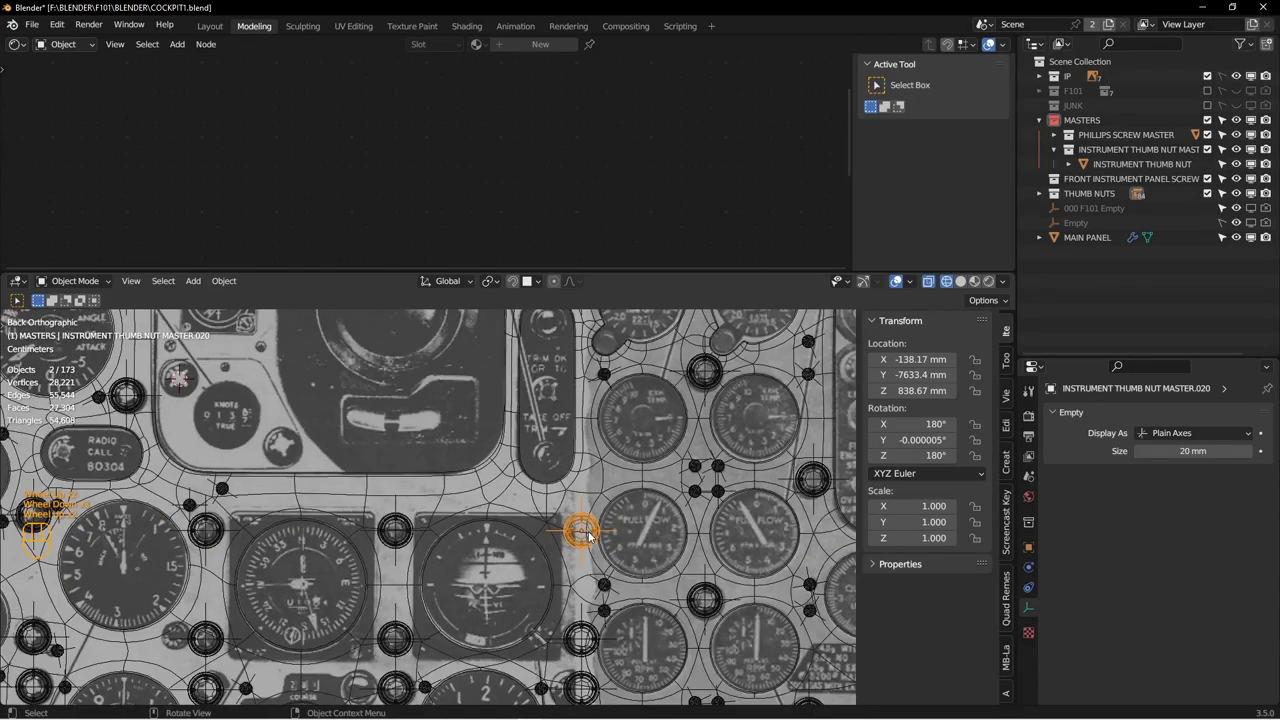
{"action": "scroll", "coordinate": [590, 538], "scroll_direction": "down", "scroll_amount": 2}
{"action": "scroll", "coordinate": [592, 541], "scroll_direction": "down", "scroll_amount": 3}
{"action": "middle_click_drag", "start_coordinate": [586, 539], "coordinate": [560, 542], "text": "shift"}
{"action": "scroll", "coordinate": [559, 542], "scroll_direction": "down", "scroll_amount": 3}
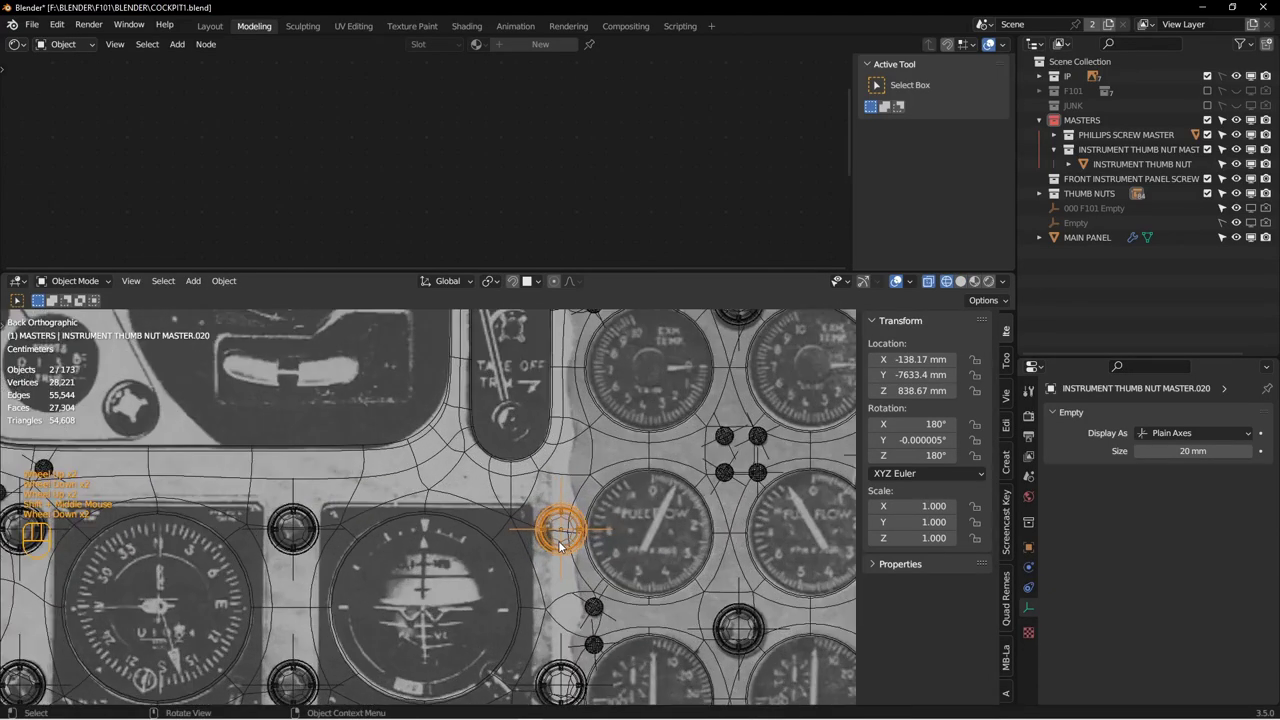
{"action": "key", "text": "g"}
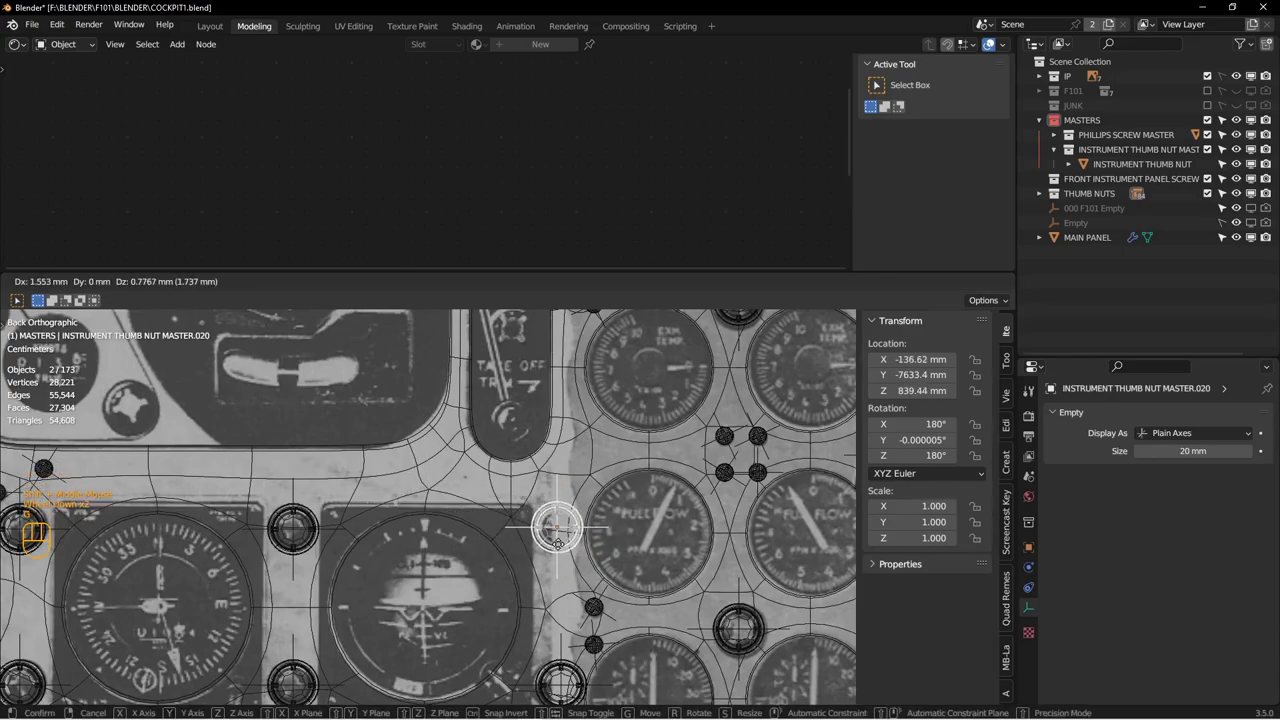
{"action": "key", "text": "x"}
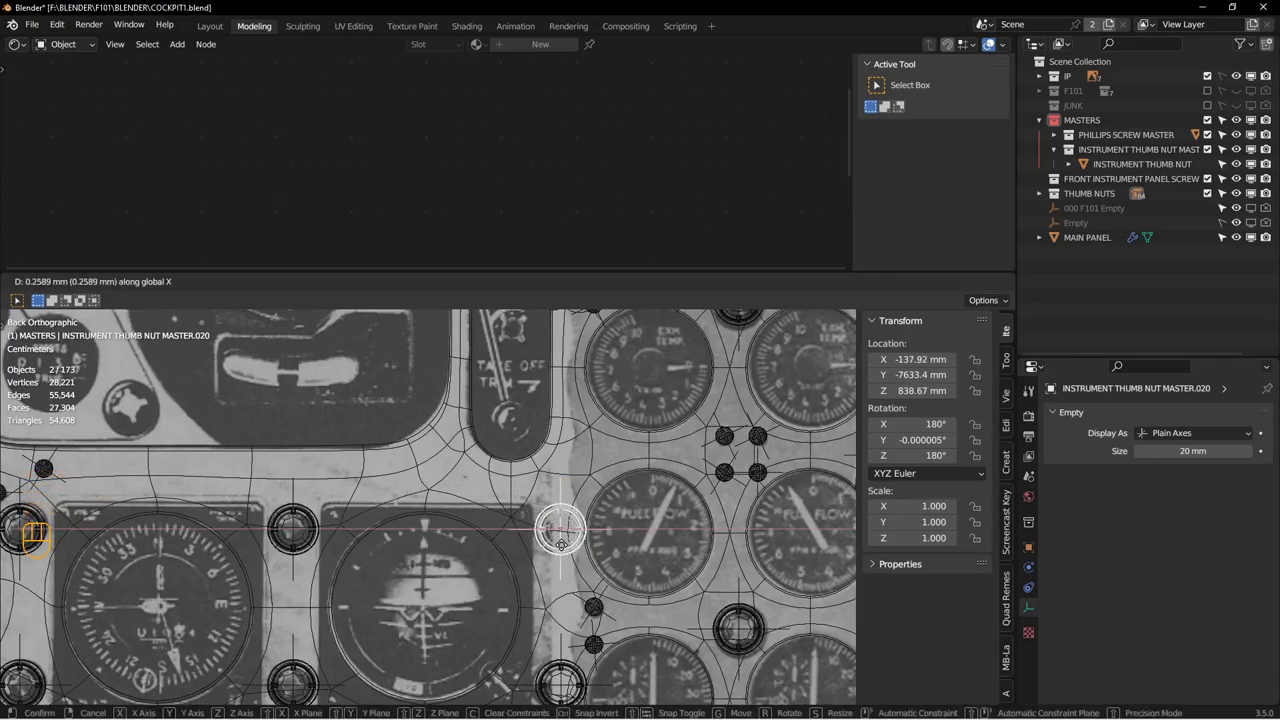
{"action": "left_click", "coordinate": [561, 545]}
{"action": "key", "text": "z"}
{"action": "left_click", "coordinate": [627, 549]}
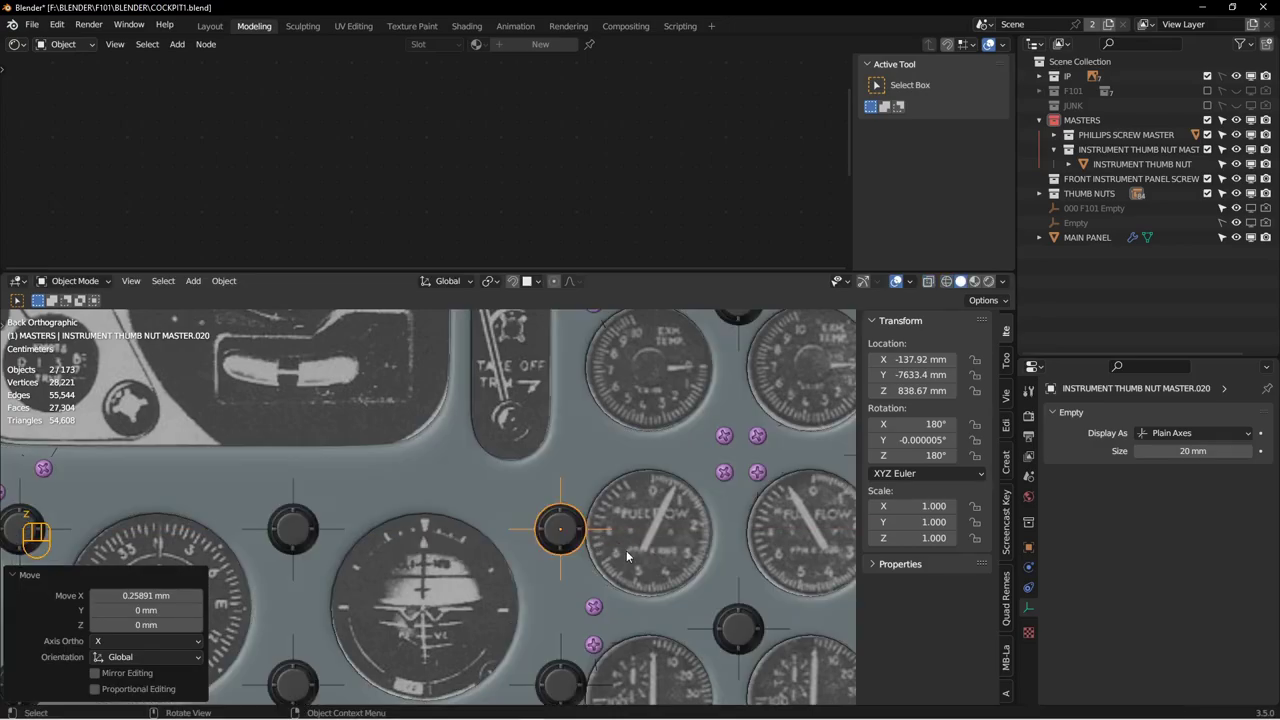
Step: Clear the selection, disable MAIN PANEL in the viewport and check the reference for nuts still without an instance
{"action": "key", "text": "alt+a"}
{"action": "middle_click_drag", "start_coordinate": [602, 540], "coordinate": [640, 512]}
{"action": "scroll", "coordinate": [555, 558], "scroll_direction": "up", "scroll_amount": 2}
{"action": "key", "text": "ctrl+KP_1"}
{"action": "scroll", "coordinate": [552, 562], "scroll_direction": "up", "scroll_amount": 1}
{"action": "left_click", "coordinate": [1250, 237]}
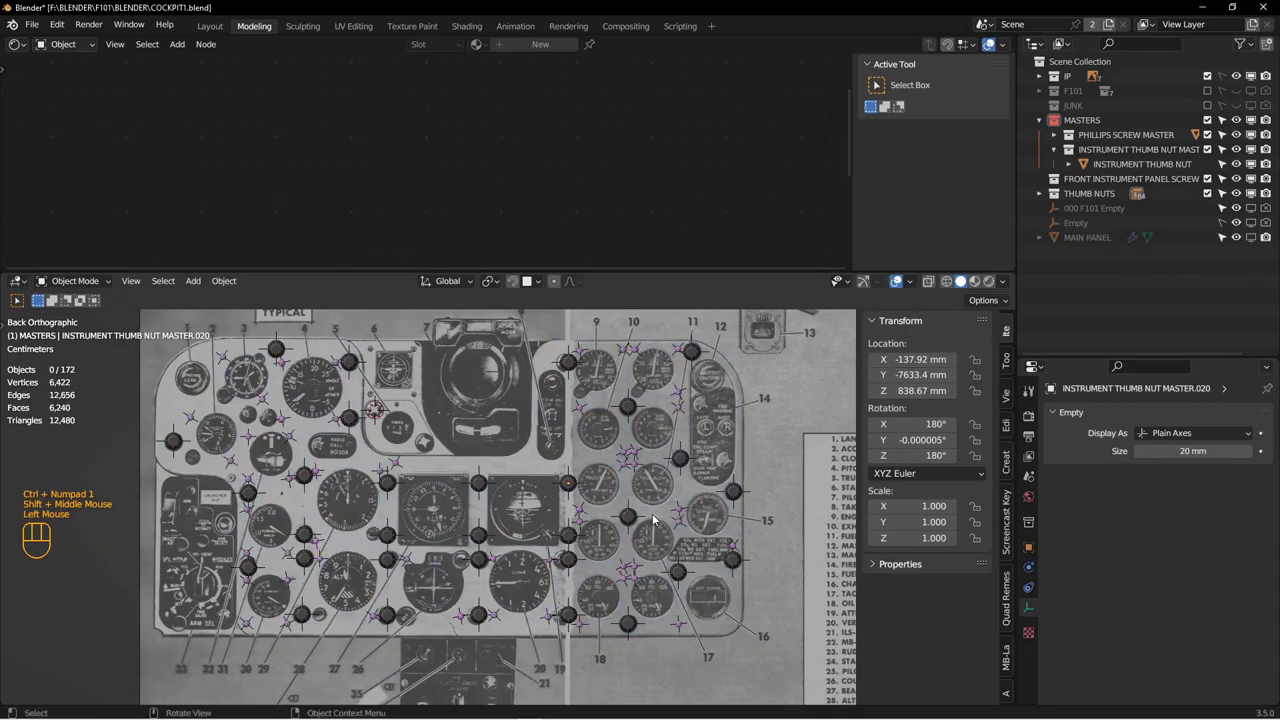
{"action": "scroll", "coordinate": [652, 519], "scroll_direction": "down", "scroll_amount": 2}
{"action": "scroll", "coordinate": [654, 530], "scroll_direction": "up", "scroll_amount": 1}
{"action": "middle_click_drag", "start_coordinate": [631, 495], "coordinate": [637, 567], "text": "shift"}
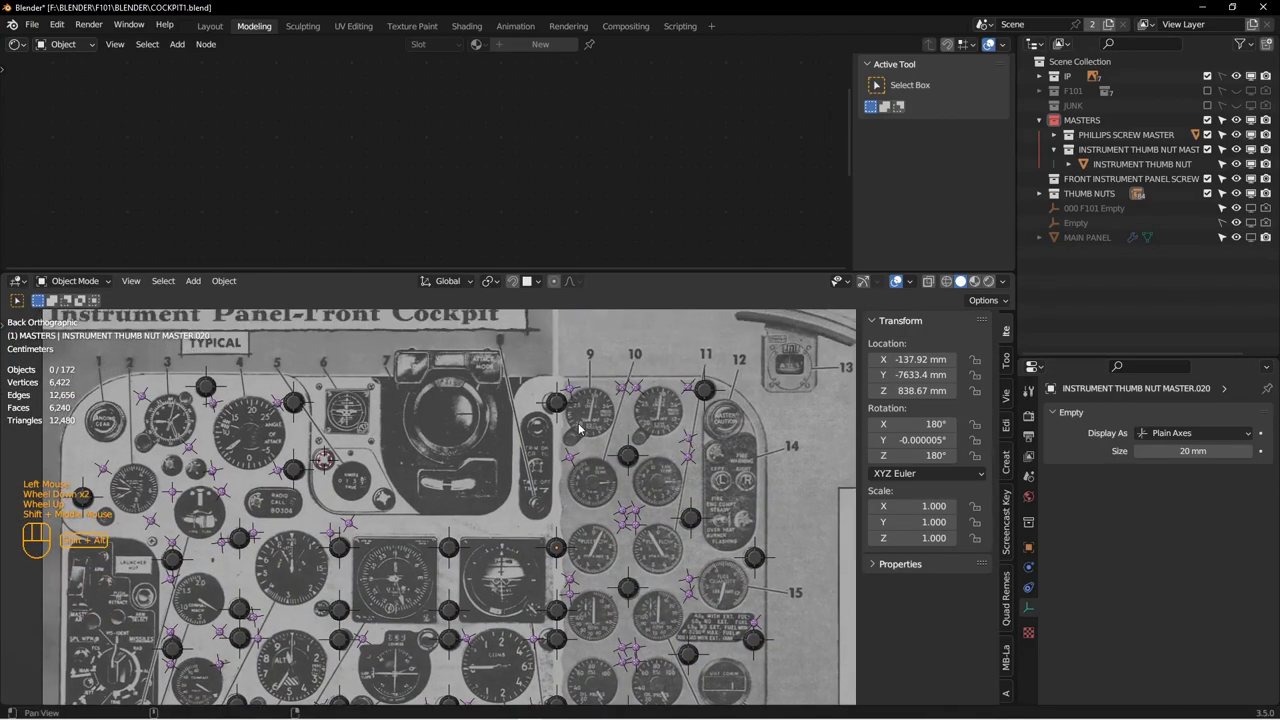
{"action": "middle_click_drag", "start_coordinate": [537, 491], "coordinate": [607, 467], "text": "shift"}
{"action": "scroll", "coordinate": [378, 441], "scroll_direction": "down", "scroll_amount": 2}
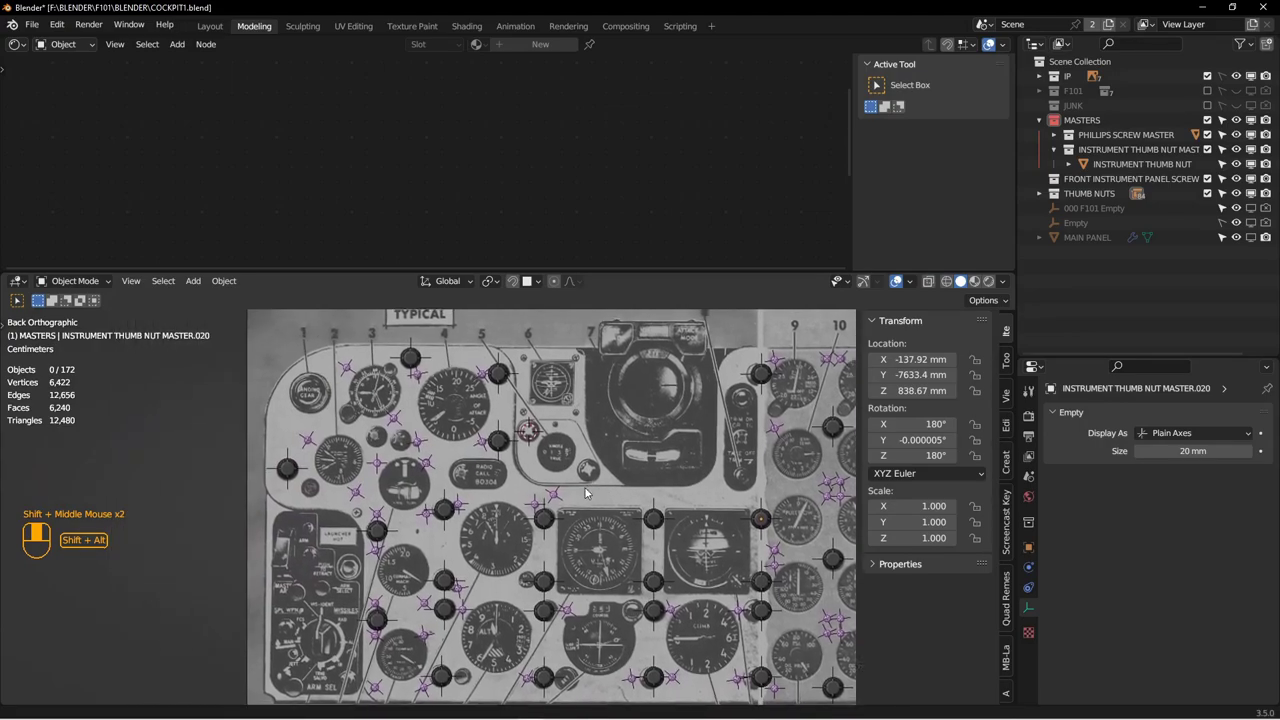
Step: Place two linked duplicates of the thumb nut near the RADIO CALL plate over the adjacent knobs below the clock
{"action": "scroll", "coordinate": [378, 441], "scroll_direction": "down", "scroll_amount": 1}
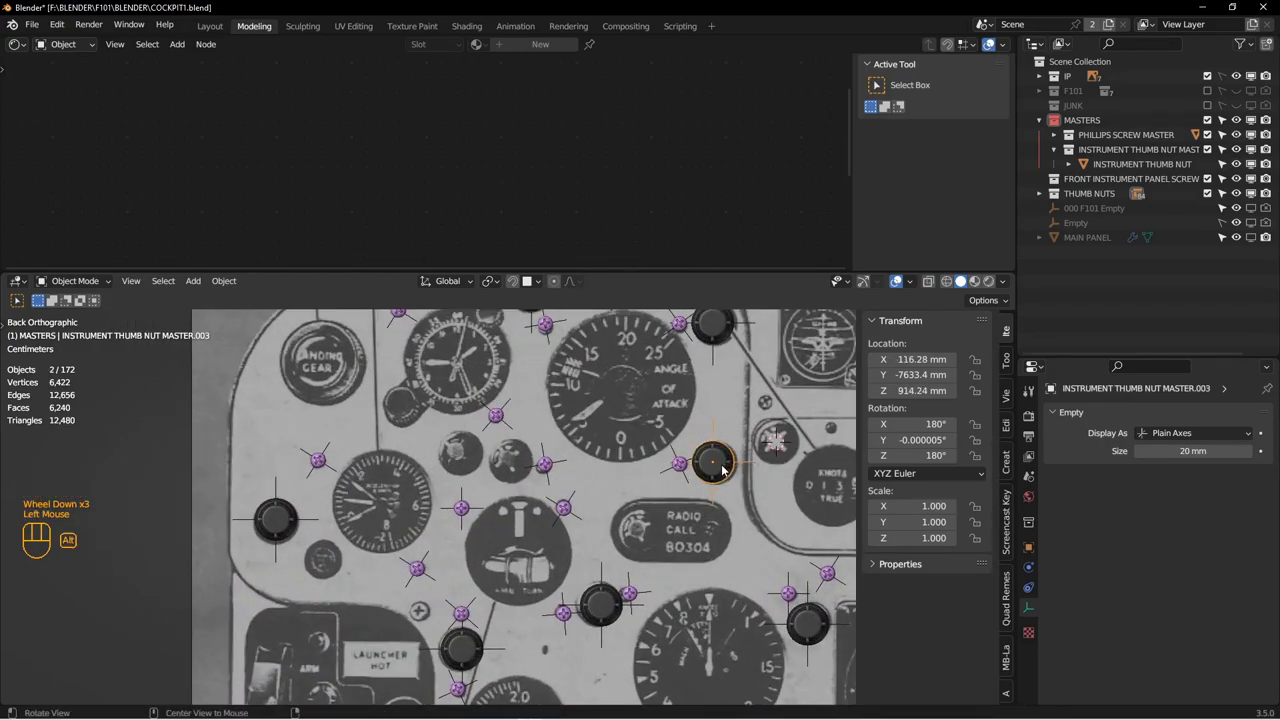
{"action": "key", "text": "alt+d"}
{"action": "left_click", "coordinate": [465, 462]}
{"action": "key", "text": "alt+d"}
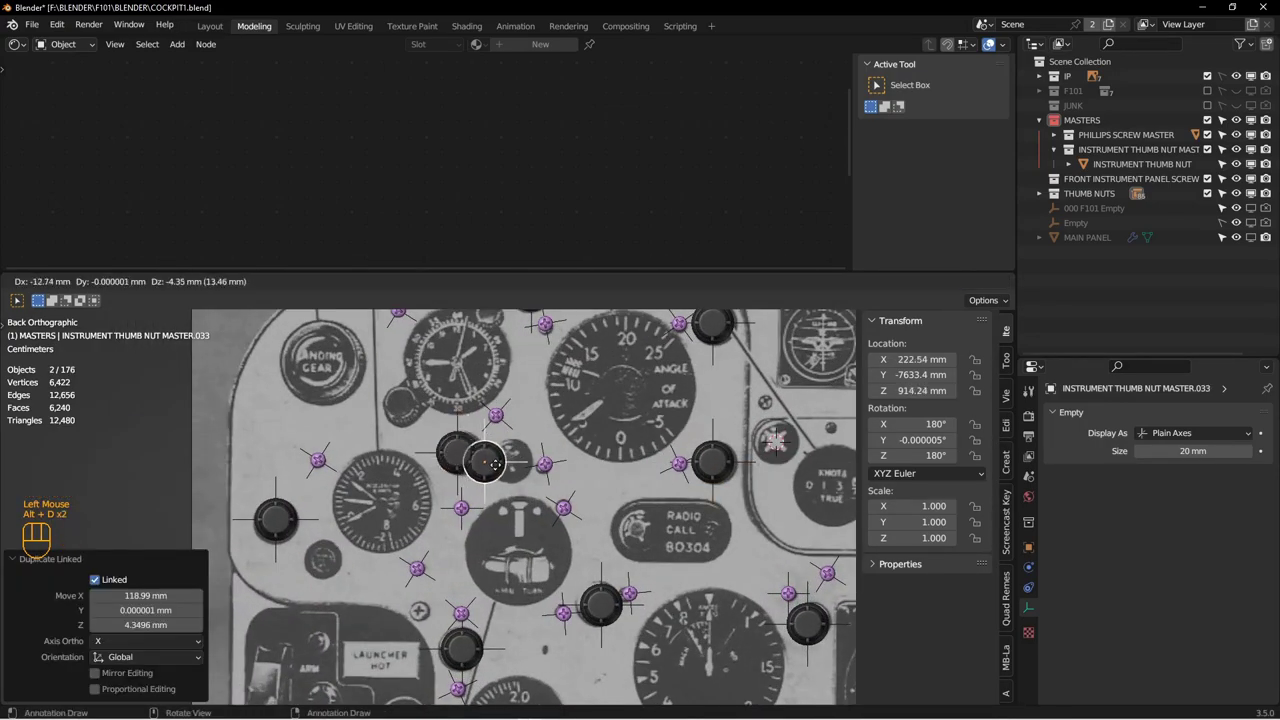
{"action": "left_click", "coordinate": [518, 469]}
Step: Check the remaining thumb nuts across the reference and enable MAIN PANEL in the viewport again
{"action": "scroll", "coordinate": [578, 538], "scroll_direction": "up", "scroll_amount": 2}
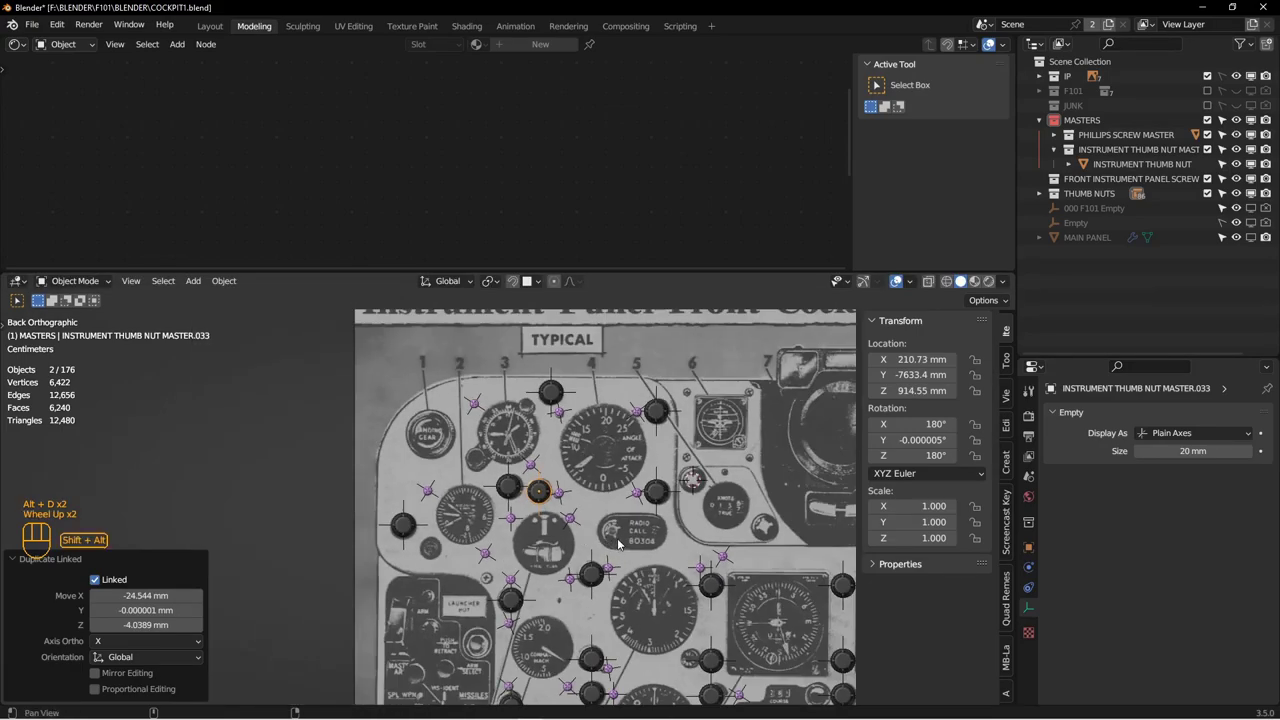
{"action": "middle_click_drag", "start_coordinate": [578, 538], "coordinate": [470, 456], "text": "shift"}
{"action": "middle_click_drag", "start_coordinate": [625, 554], "coordinate": [478, 545], "text": "shift"}
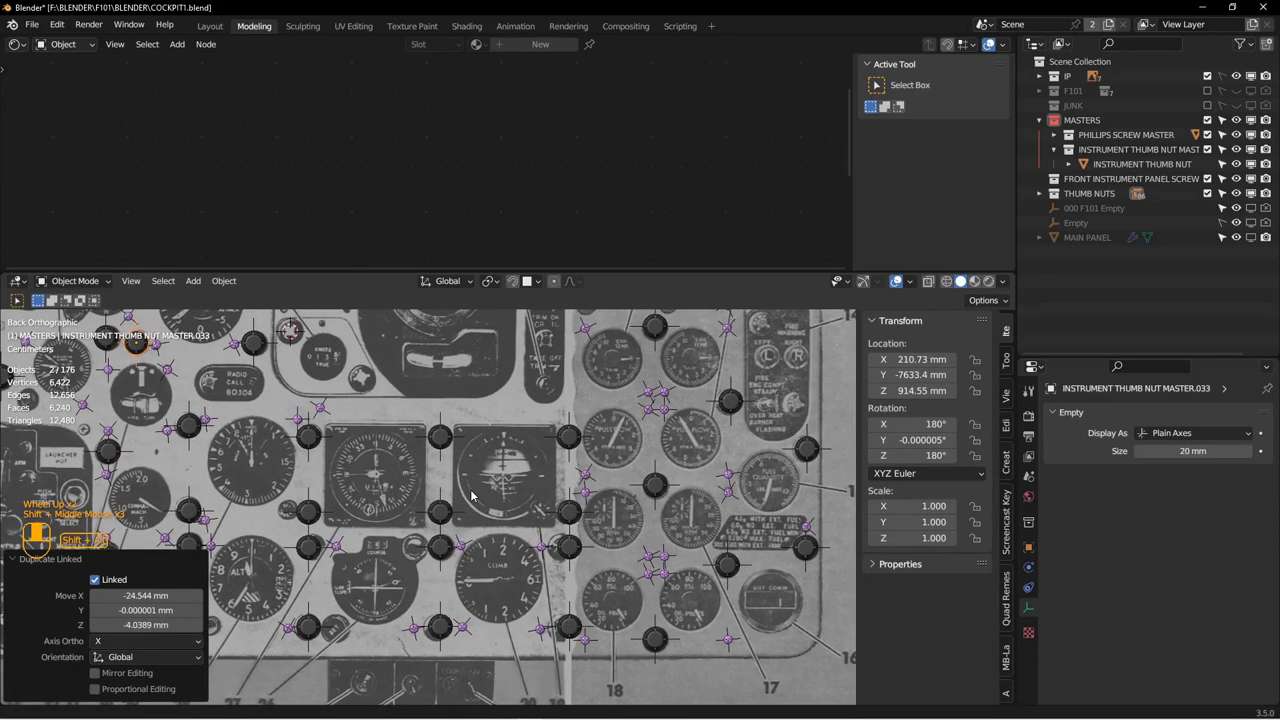
{"action": "scroll", "coordinate": [478, 545], "scroll_direction": "up", "scroll_amount": 2}
{"action": "key", "text": "z"}
{"action": "left_click", "coordinate": [565, 543]}
{"action": "middle_click_drag", "start_coordinate": [565, 543], "coordinate": [615, 560]}
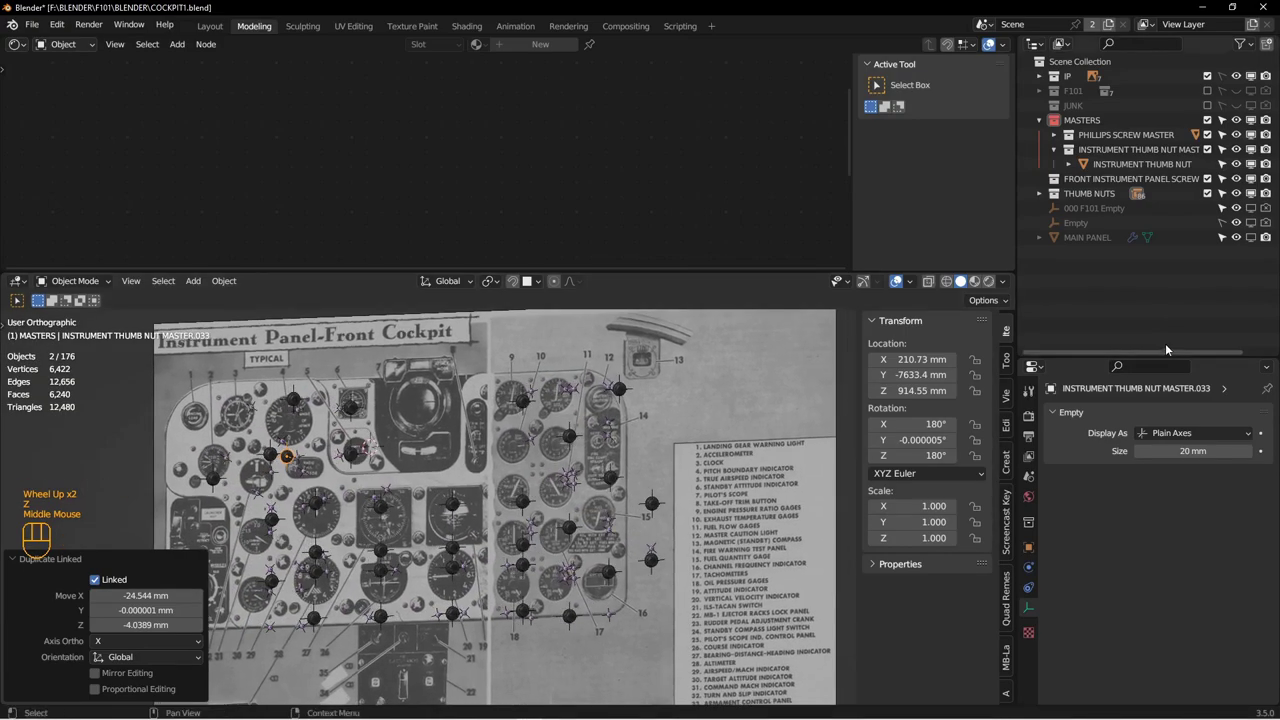
{"action": "left_click", "coordinate": [1250, 237]}
{"action": "scroll", "coordinate": [551, 437], "scroll_direction": "up", "scroll_amount": 2}
{"action": "scroll", "coordinate": [562, 442], "scroll_direction": "down", "scroll_amount": 2}
{"action": "middle_click_drag", "start_coordinate": [551, 437], "coordinate": [586, 491]}
{"action": "scroll", "coordinate": [578, 476], "scroll_direction": "up", "scroll_amount": 1}
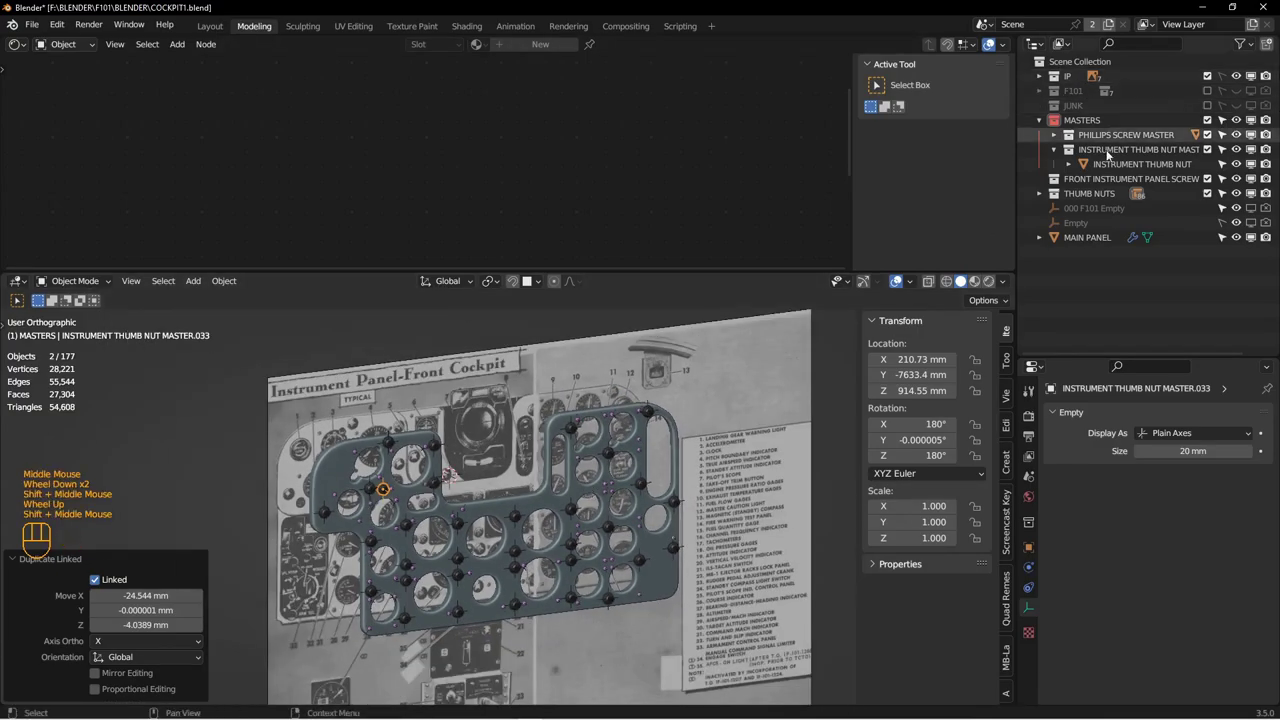
Step: Enlarge the 3D viewport and preview the panel and its hardware in rendered shading with the IP reference collection hidden
{"action": "left_click", "coordinate": [990, 281]}
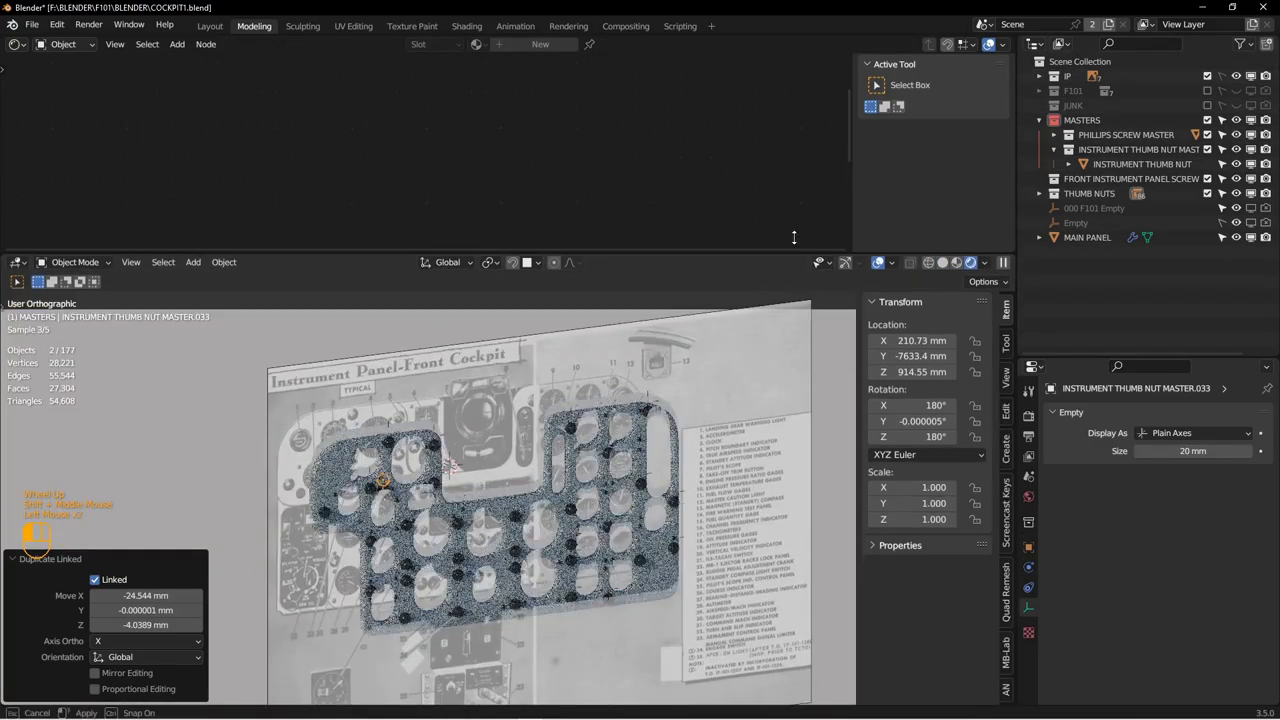
{"action": "left_click_drag", "start_coordinate": [775, 273], "coordinate": [775, 127]}
{"action": "scroll", "coordinate": [652, 298], "scroll_direction": "up", "scroll_amount": 3}
{"action": "scroll", "coordinate": [652, 298], "scroll_direction": "down", "scroll_amount": 2}
{"action": "middle_click_drag", "start_coordinate": [705, 217], "coordinate": [725, 294], "text": "shift"}
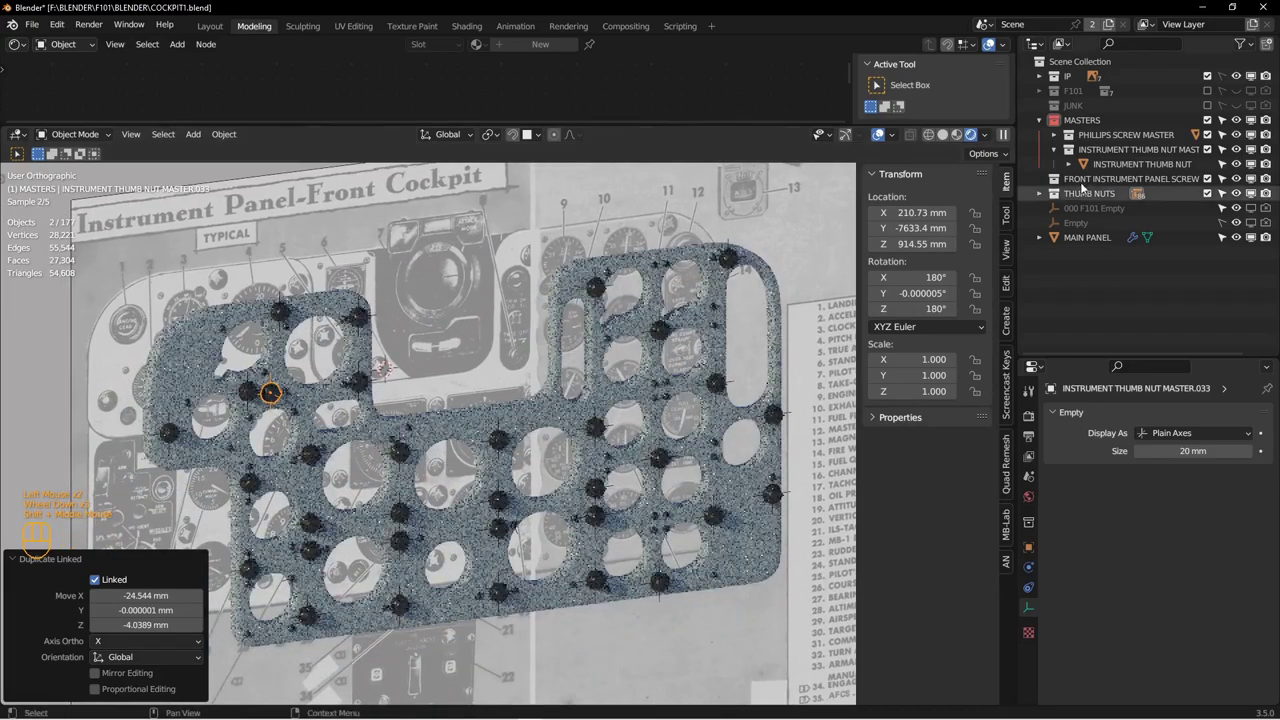
{"action": "left_click", "coordinate": [1237, 77]}
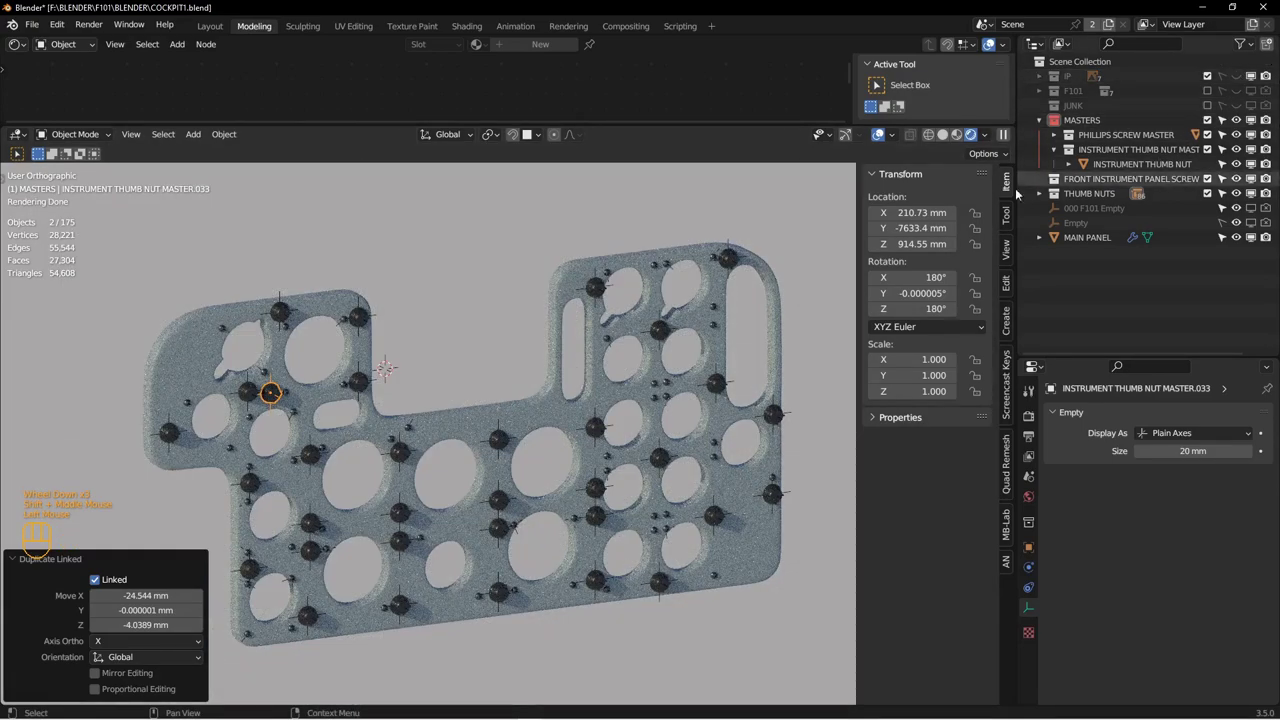
{"action": "left_click", "coordinate": [740, 312]}
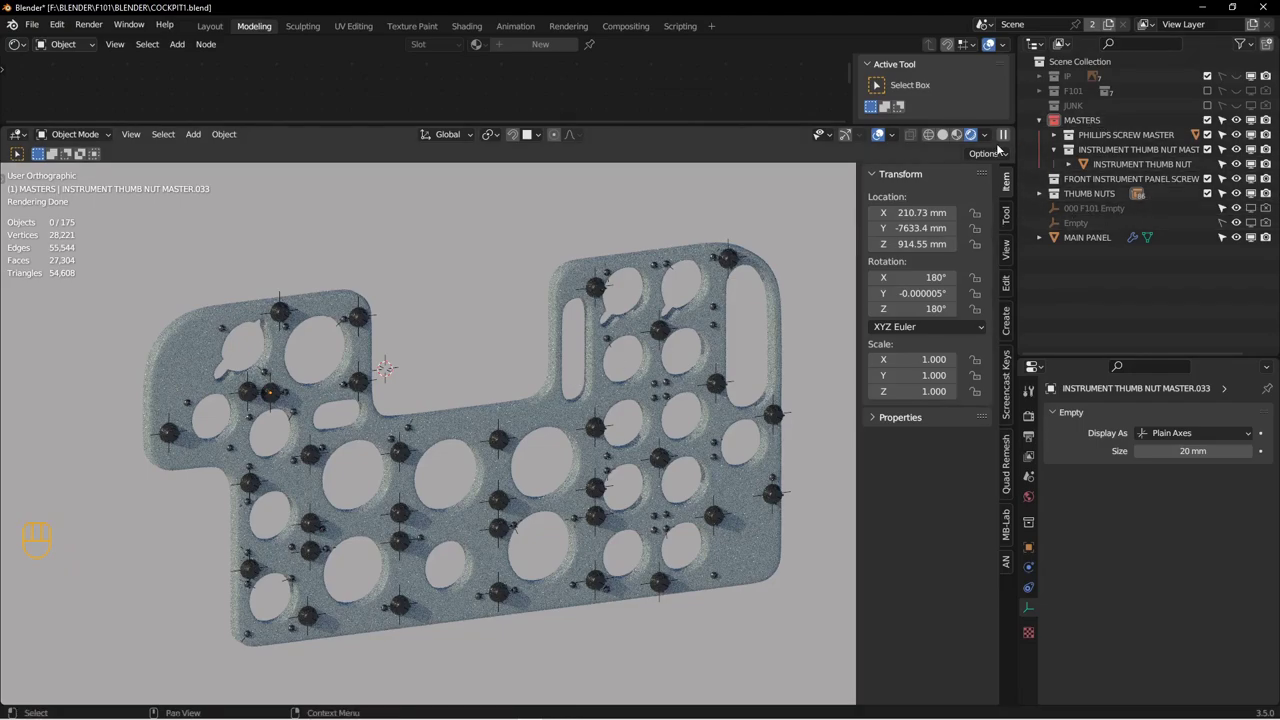
Step: Return to solid shading, show the IP reference collection again and view the panel straight from behind
{"action": "left_click", "coordinate": [943, 134]}
{"action": "left_click", "coordinate": [1237, 77]}
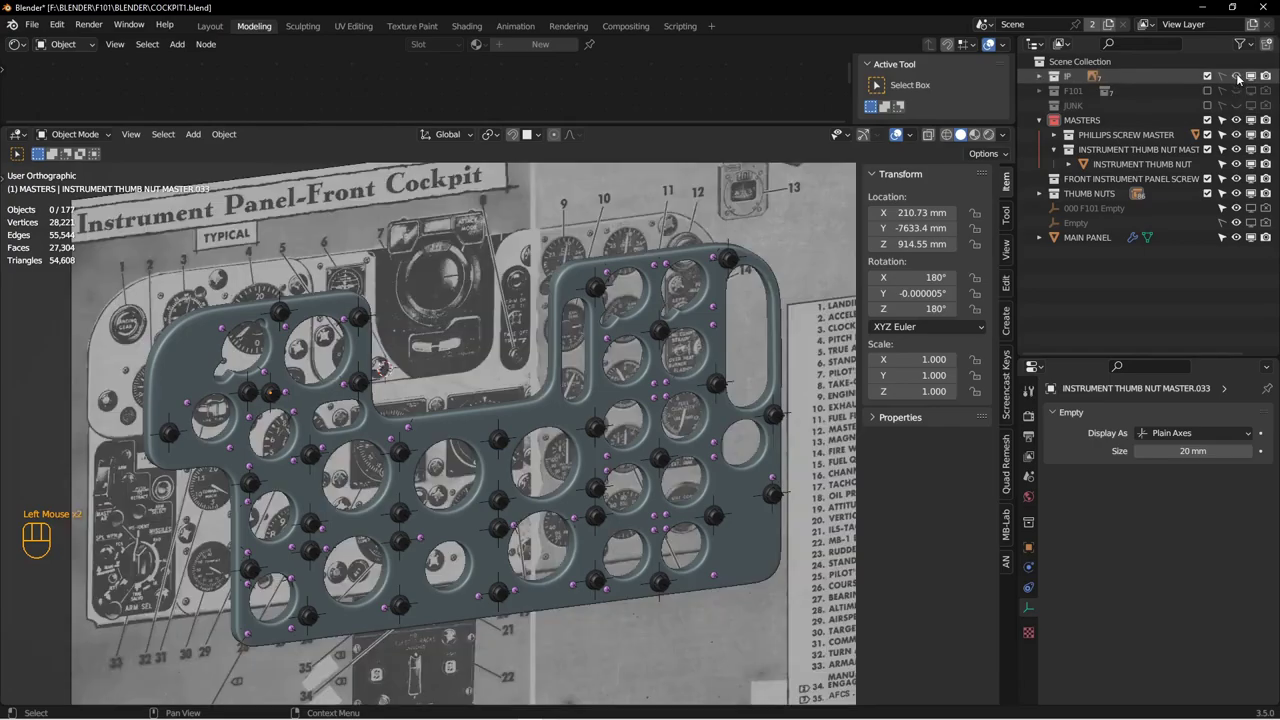
{"action": "middle_click_drag", "start_coordinate": [712, 440], "coordinate": [665, 415]}
{"action": "key", "text": "ctrl+KP_1"}
{"action": "middle_click_drag", "start_coordinate": [390, 490], "coordinate": [679, 298], "text": "shift"}
{"action": "scroll", "coordinate": [421, 356], "scroll_direction": "down", "scroll_amount": 2}
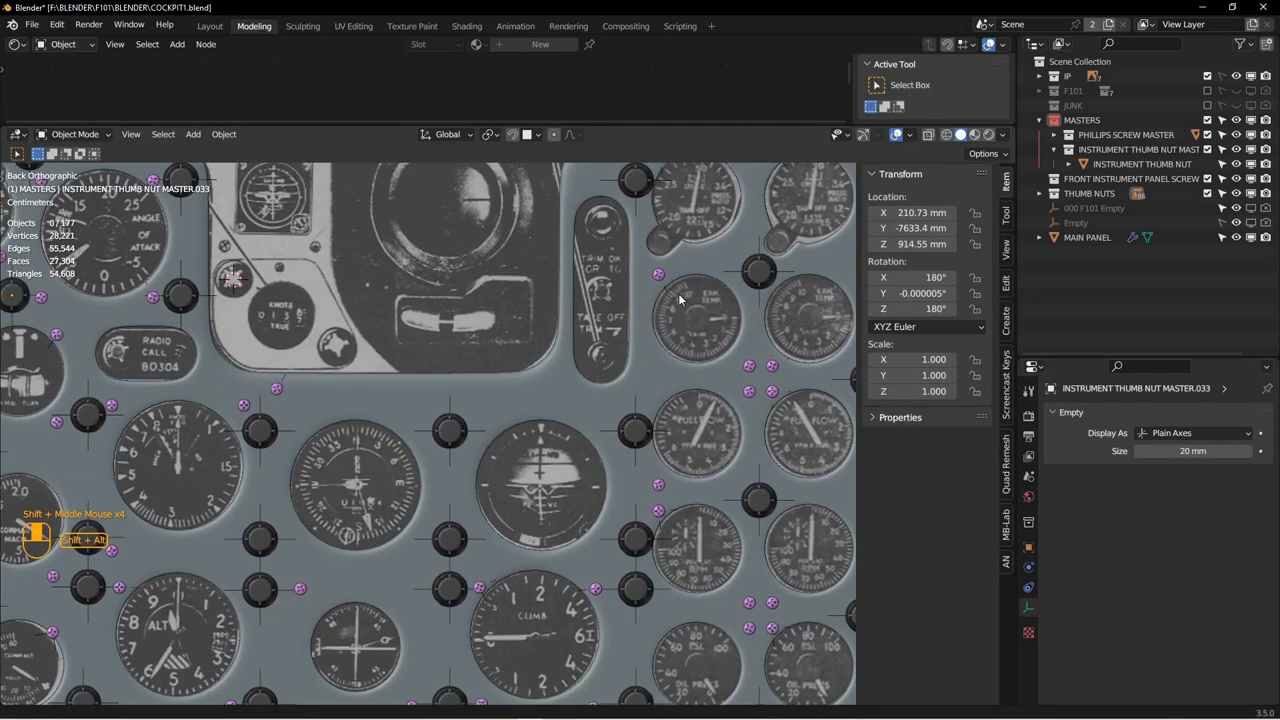